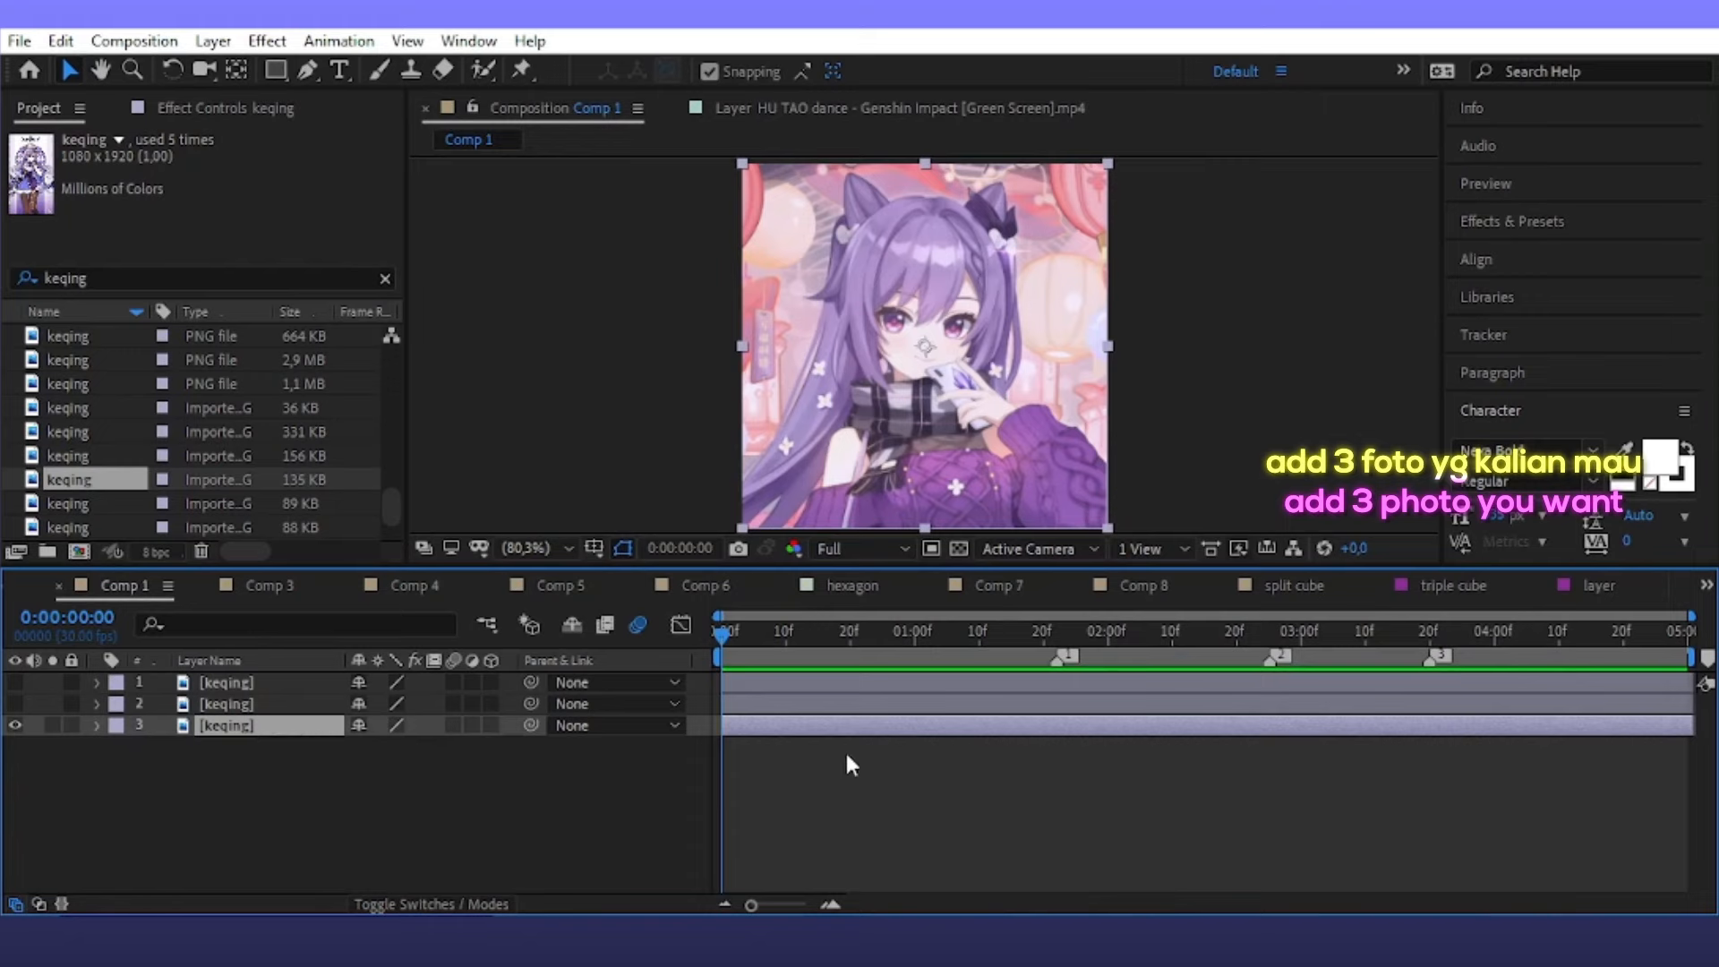
Create a white 360 × 360 px solid directly above the visible keqing photo
left_click(208, 43)
left_click(707, 103)
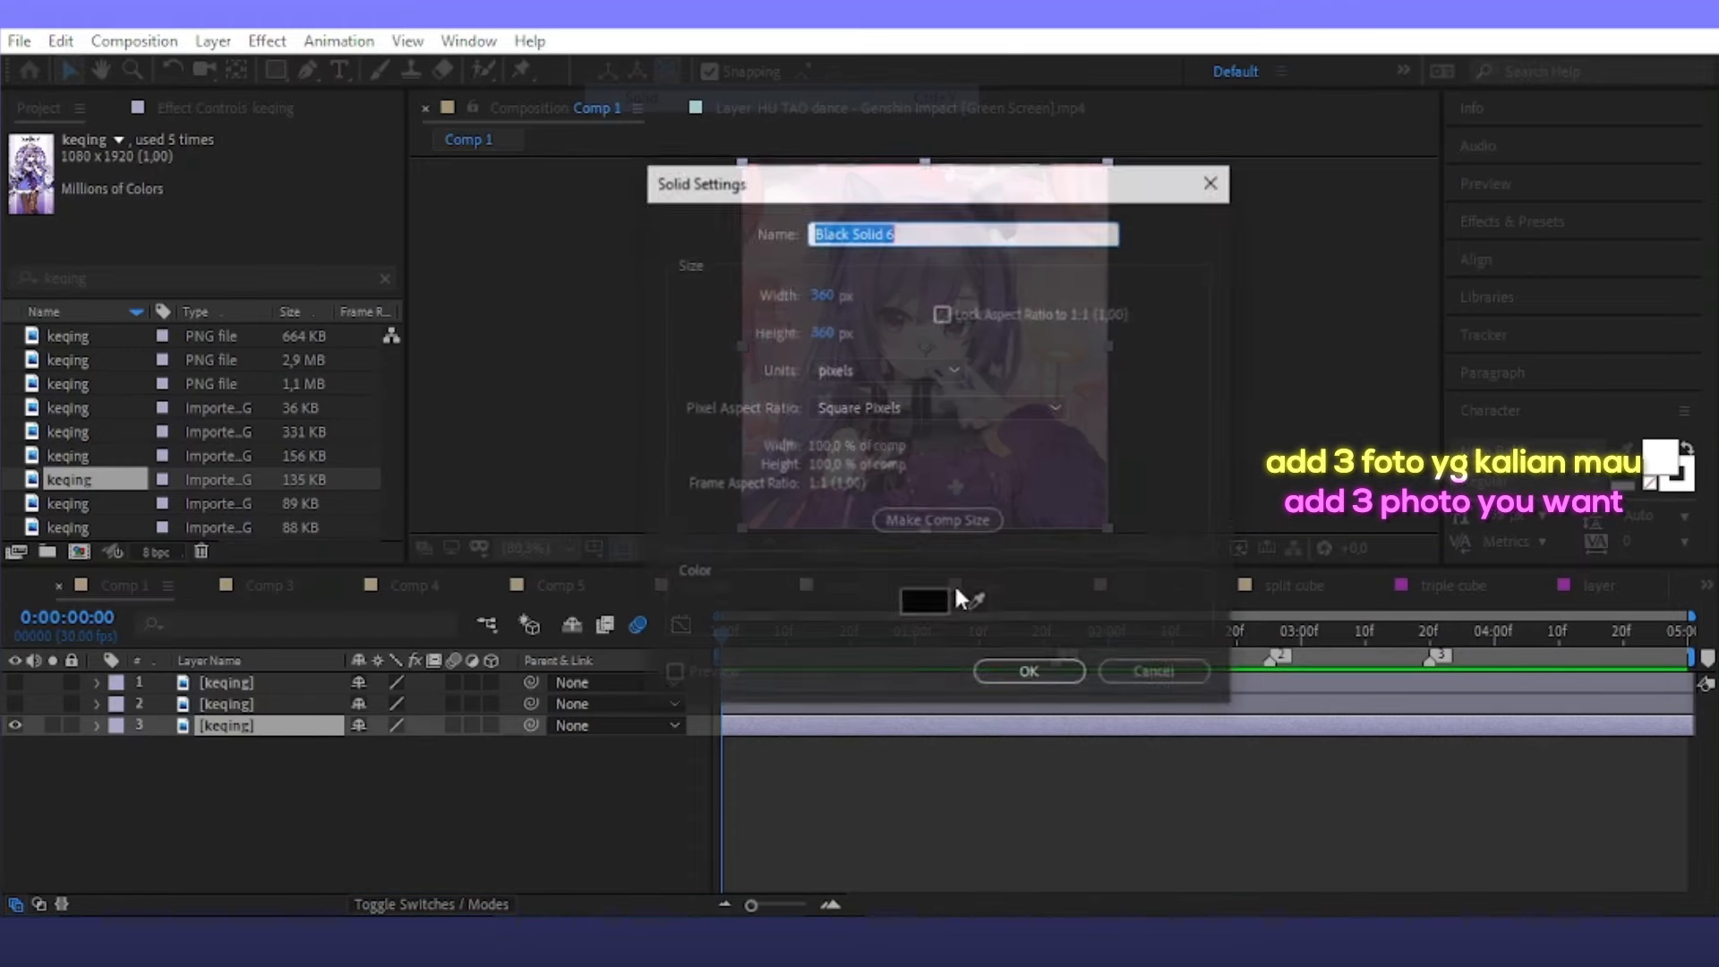
left_click(905, 598)
left_click(833, 483)
left_click(577, 688)
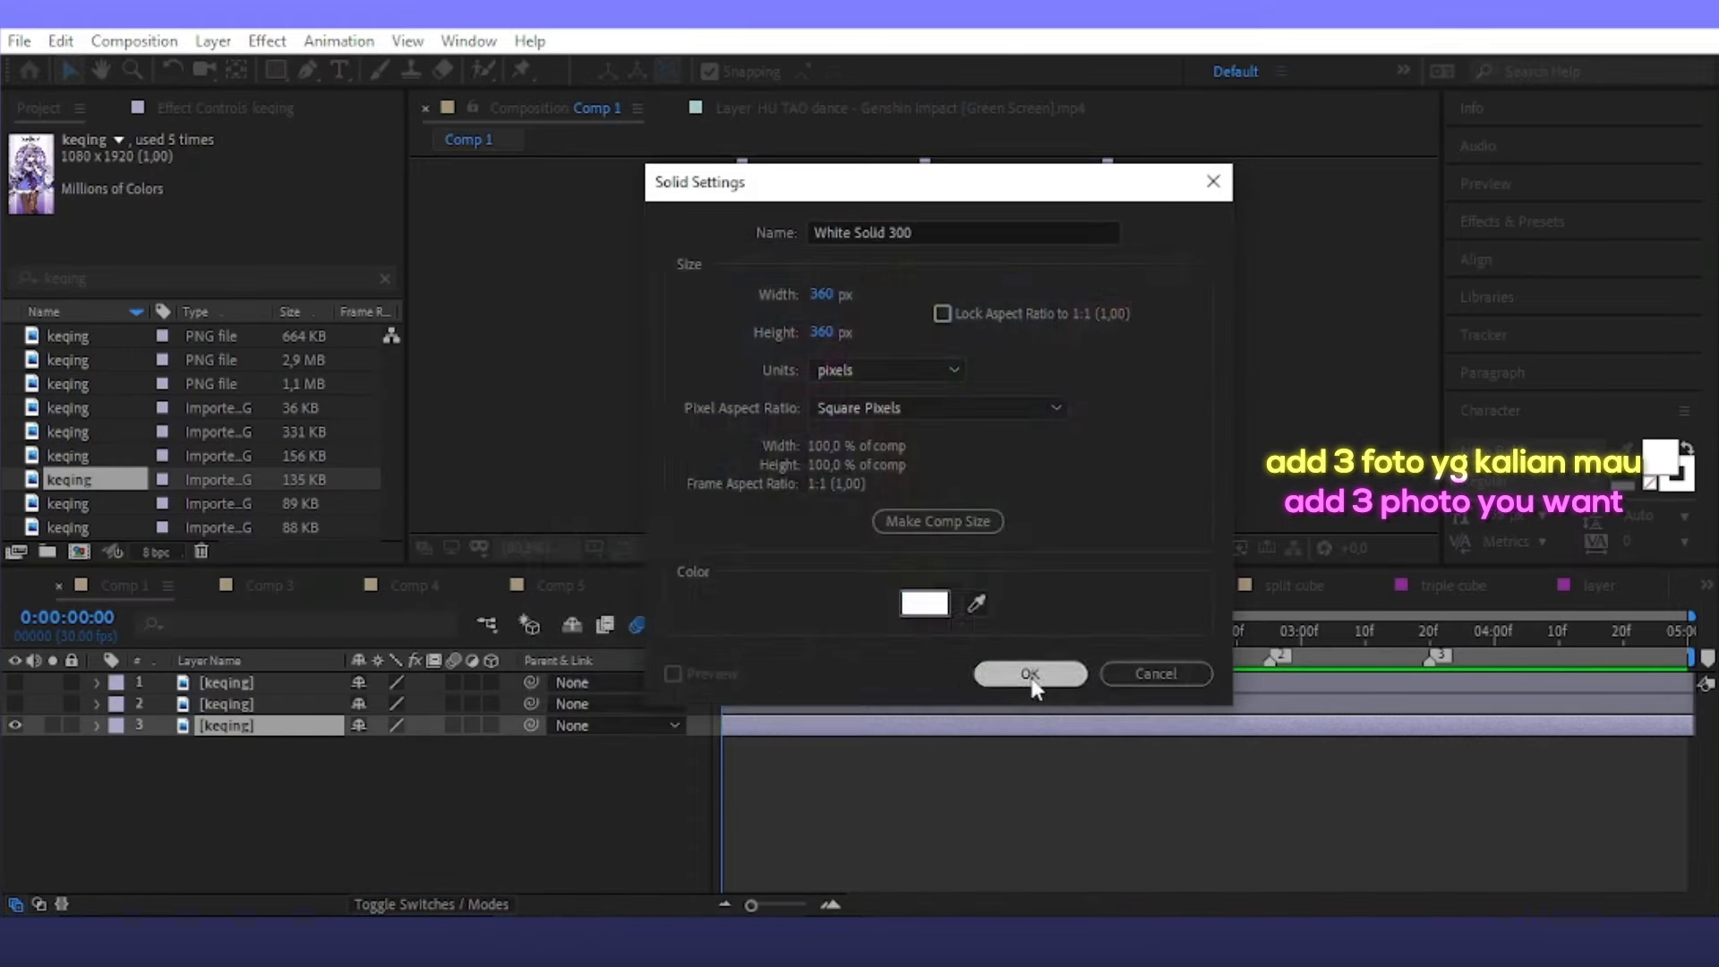
left_click(1030, 672)
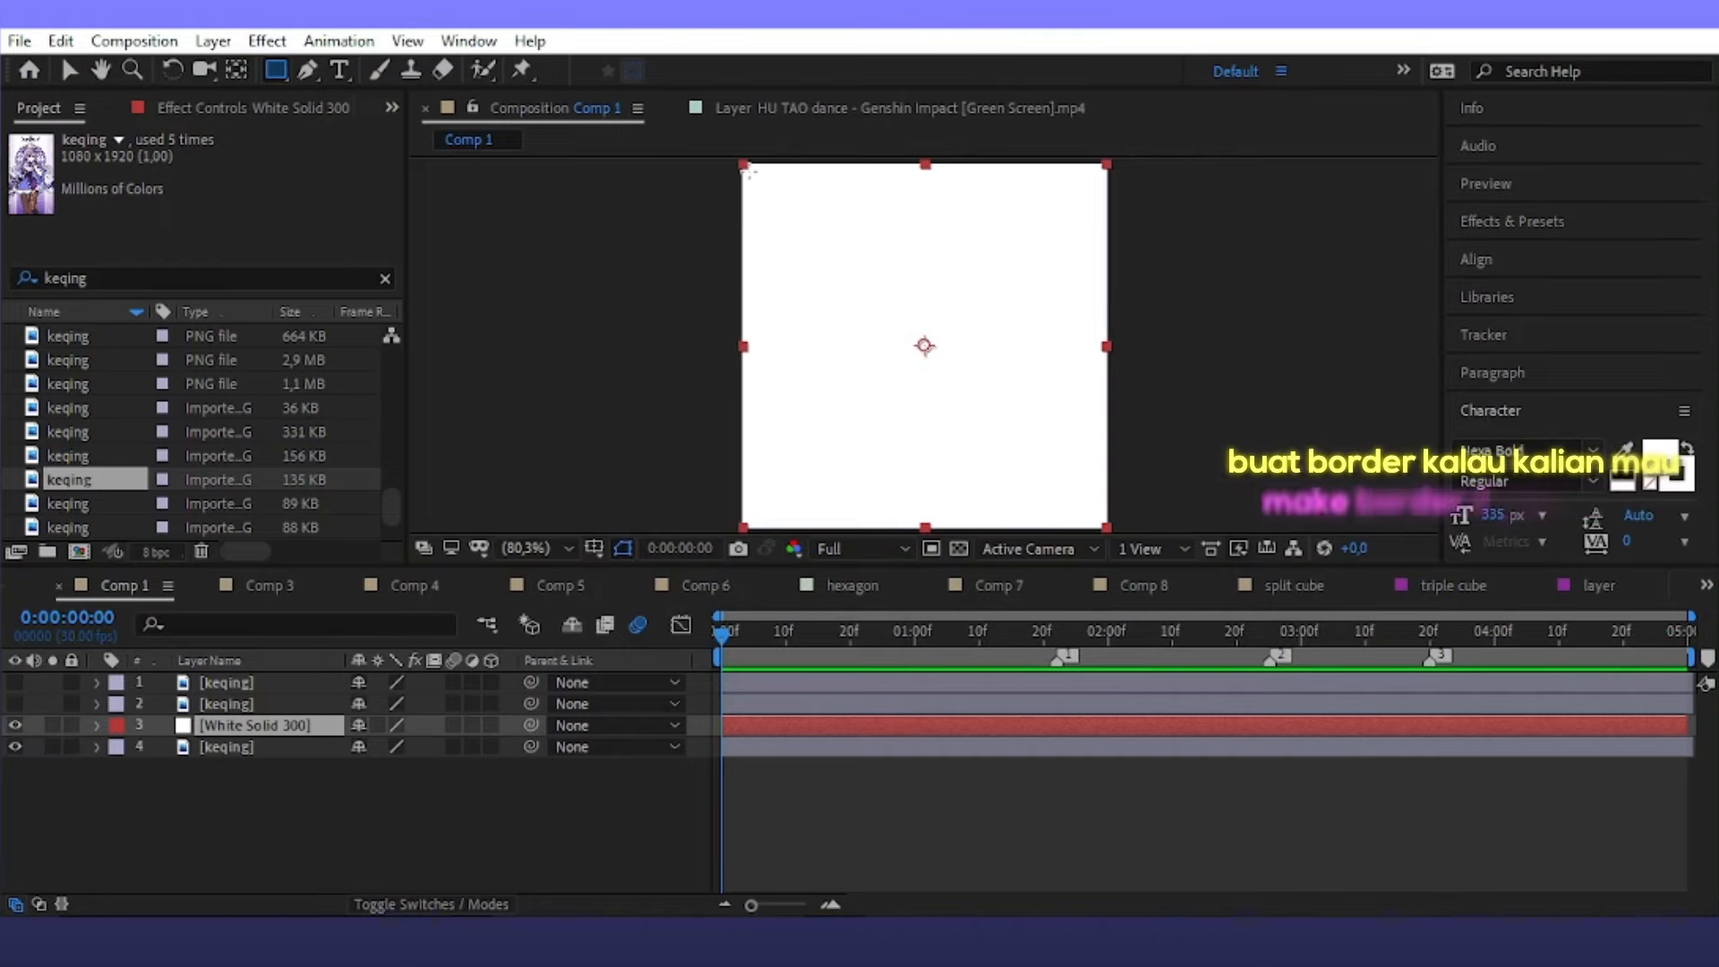
Mask the white solid with a rectangle slightly inside its edges and set the mask to Subtract, forming a thin border
left_click_drag(746, 165, 1102, 517)
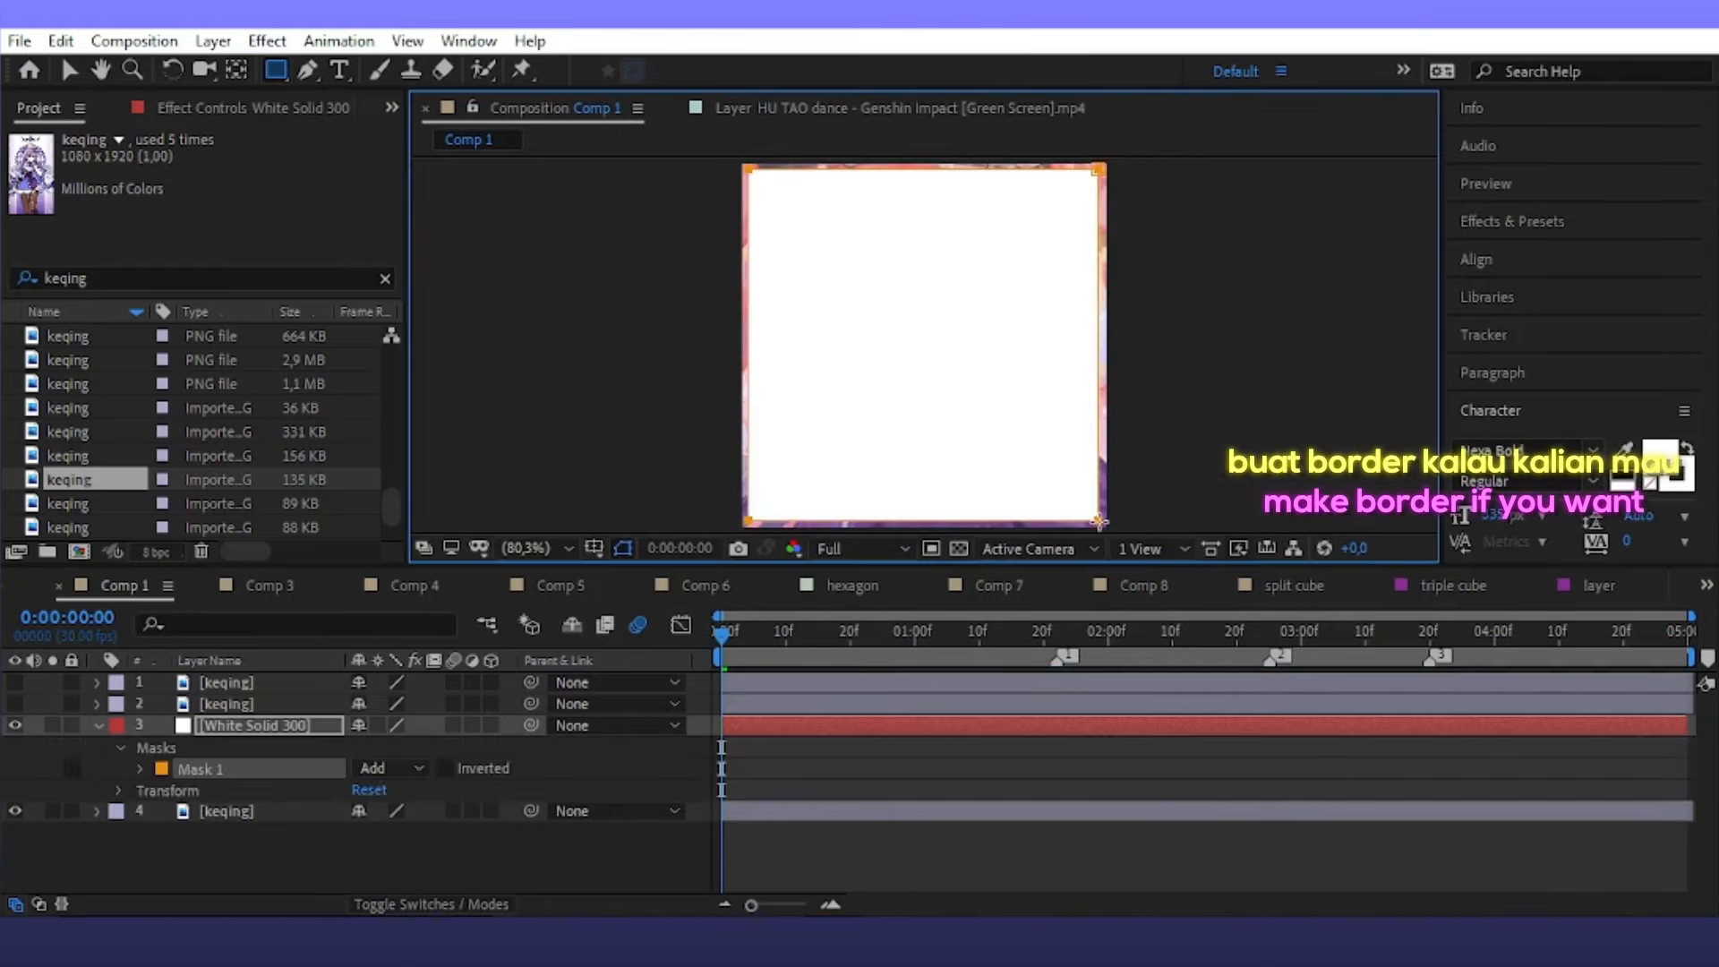
left_click(394, 769)
left_click(421, 630)
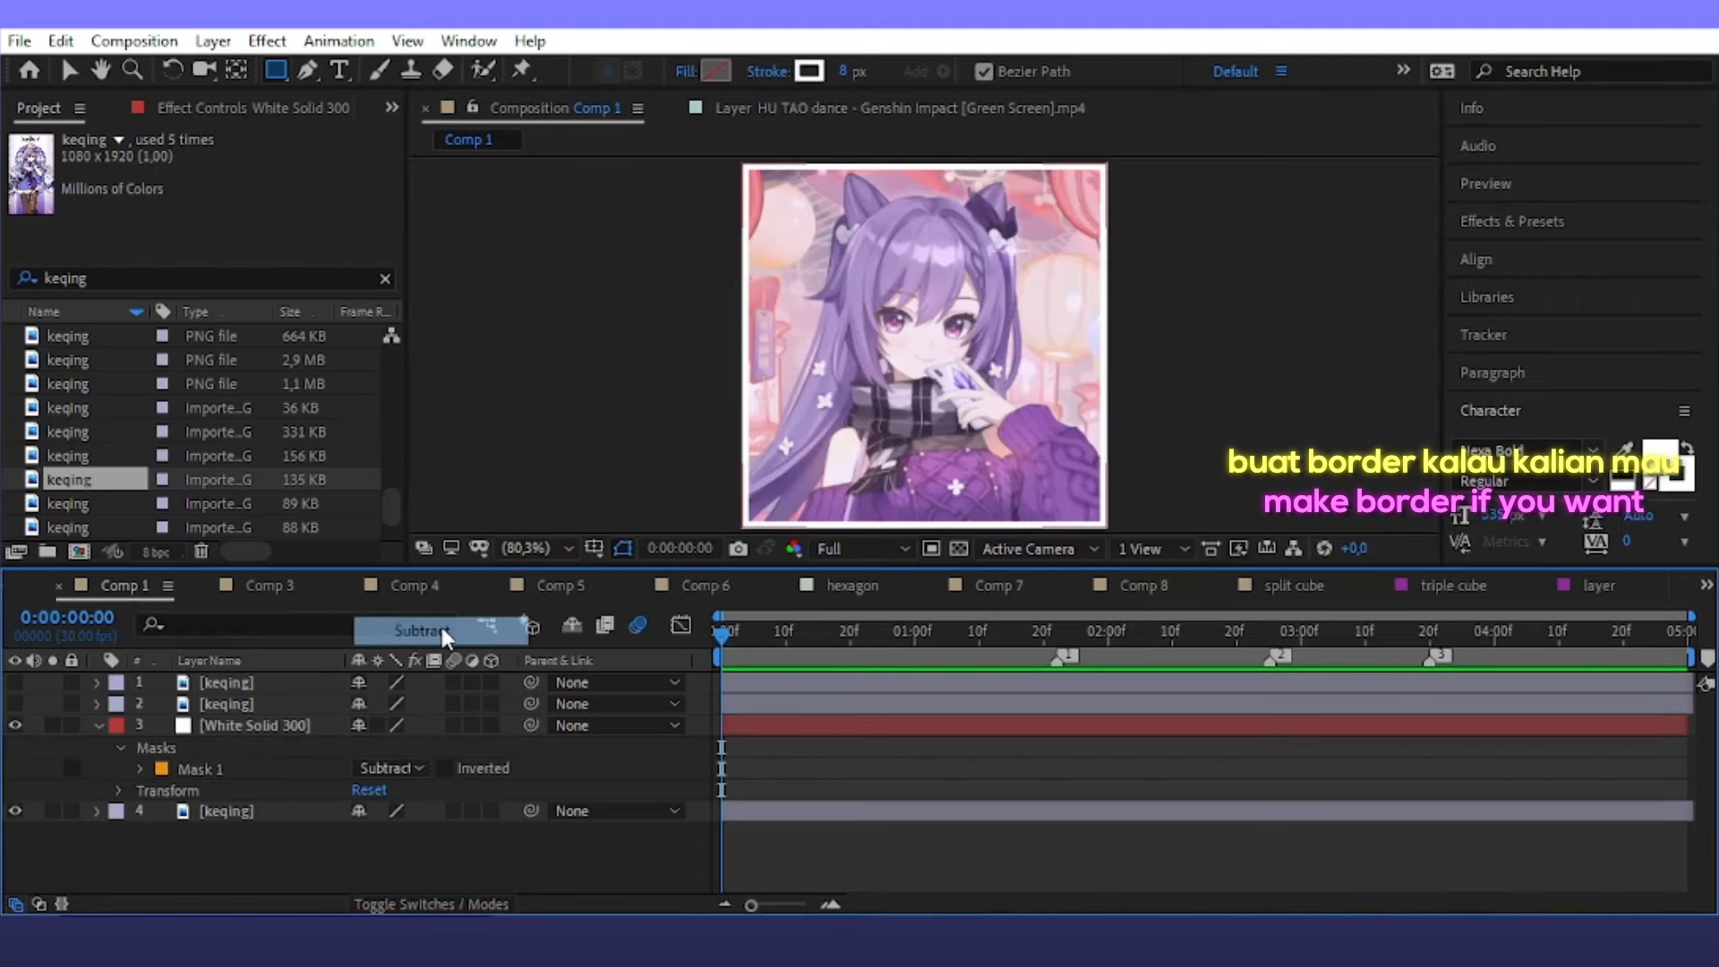
Pre-compose the white border solid together with the keqing photo beneath it
key("v")
left_click(99, 725)
left_click(170, 739, "shift")
right_click(215, 739)
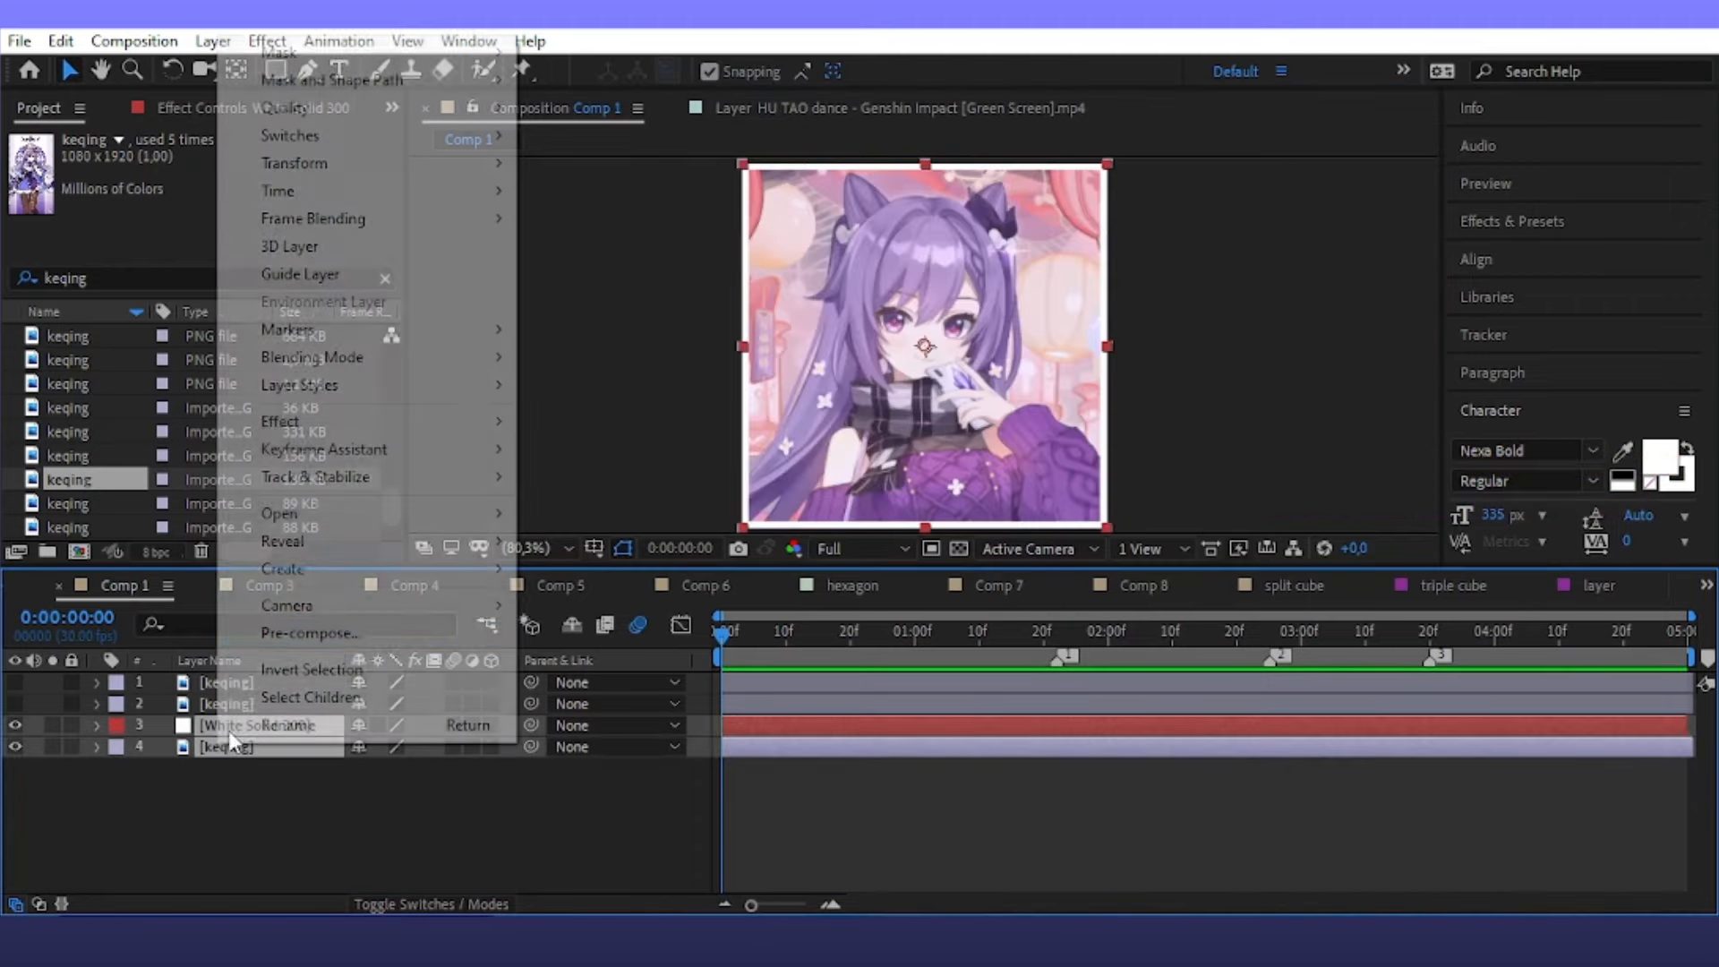
left_click(269, 627)
left_click(933, 610)
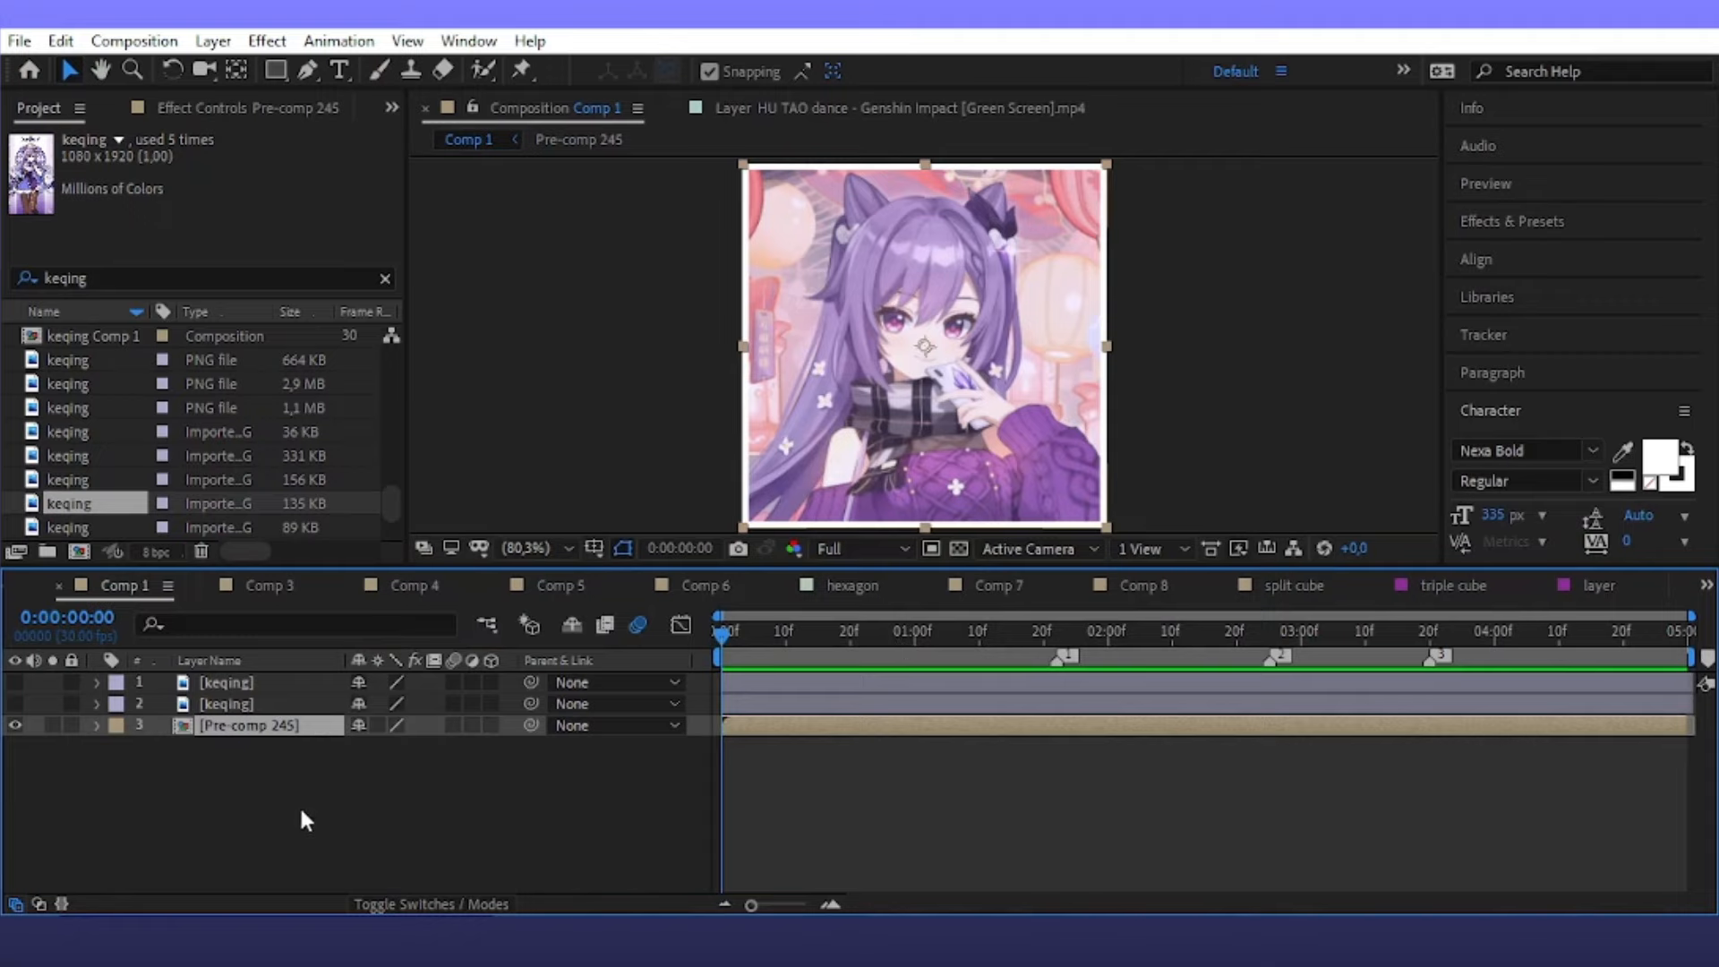
Enable 3D and motion blur on the bordered photo pre-comp and duplicate it
left_click(491, 725)
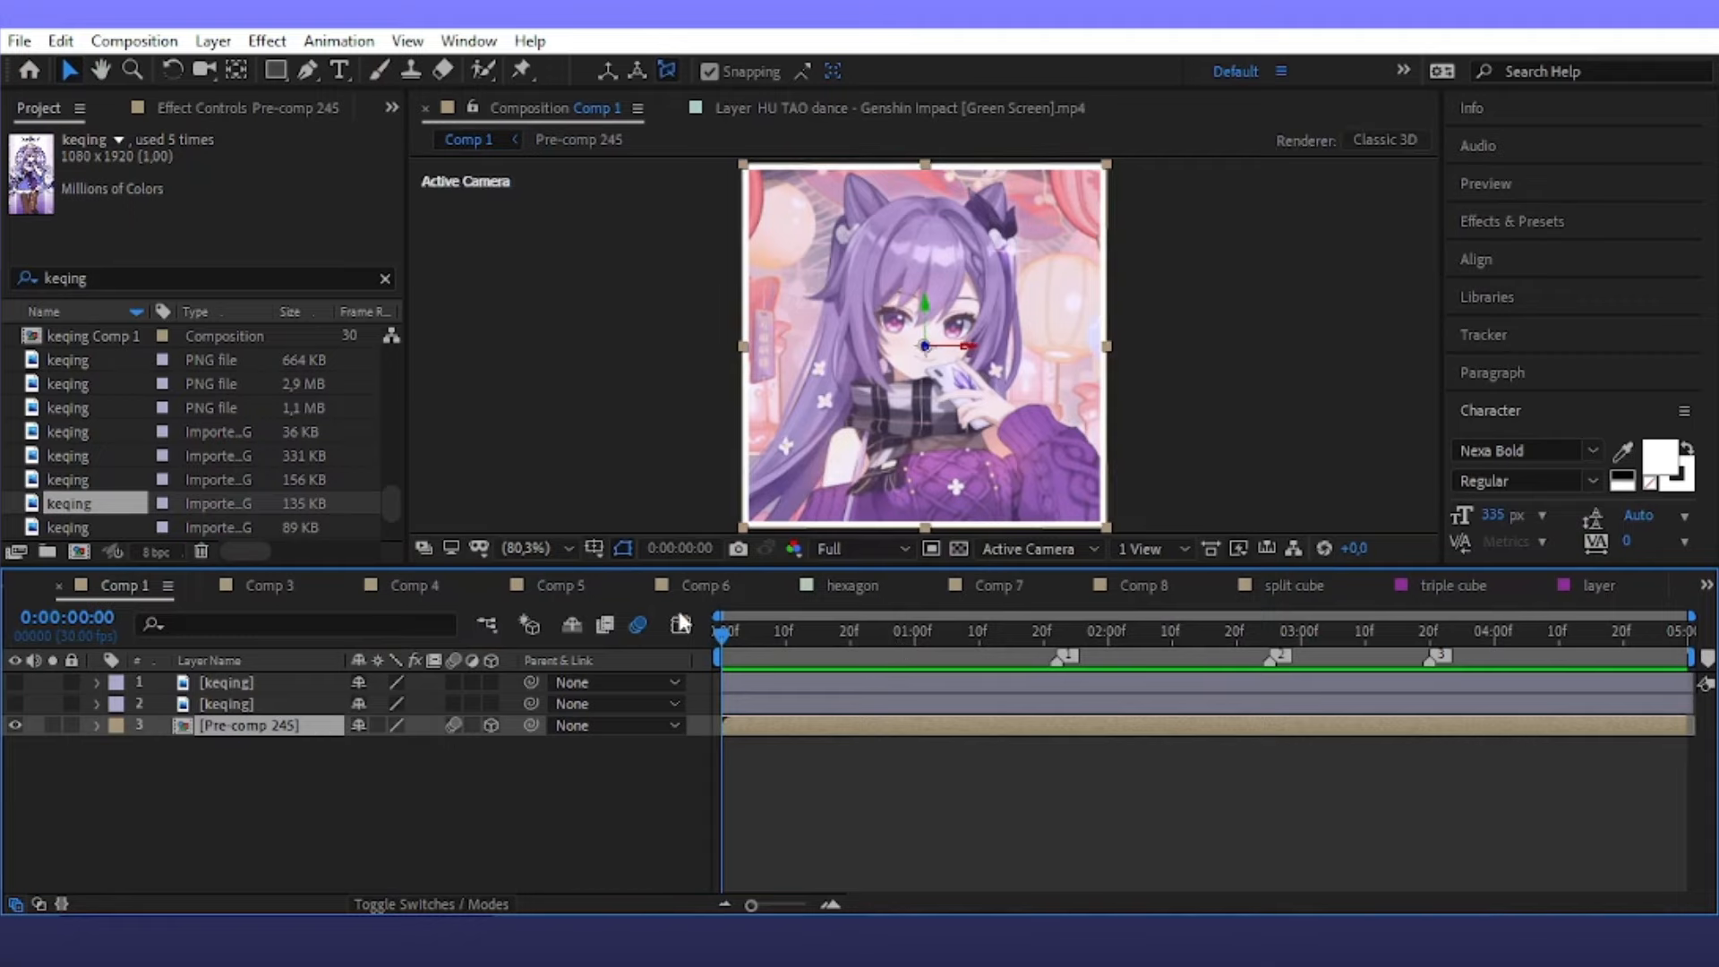
key("ctrl+d")
Label the upper pre-comp copy fuchsia and the lower copy teal
left_click(116, 727)
left_click(176, 656)
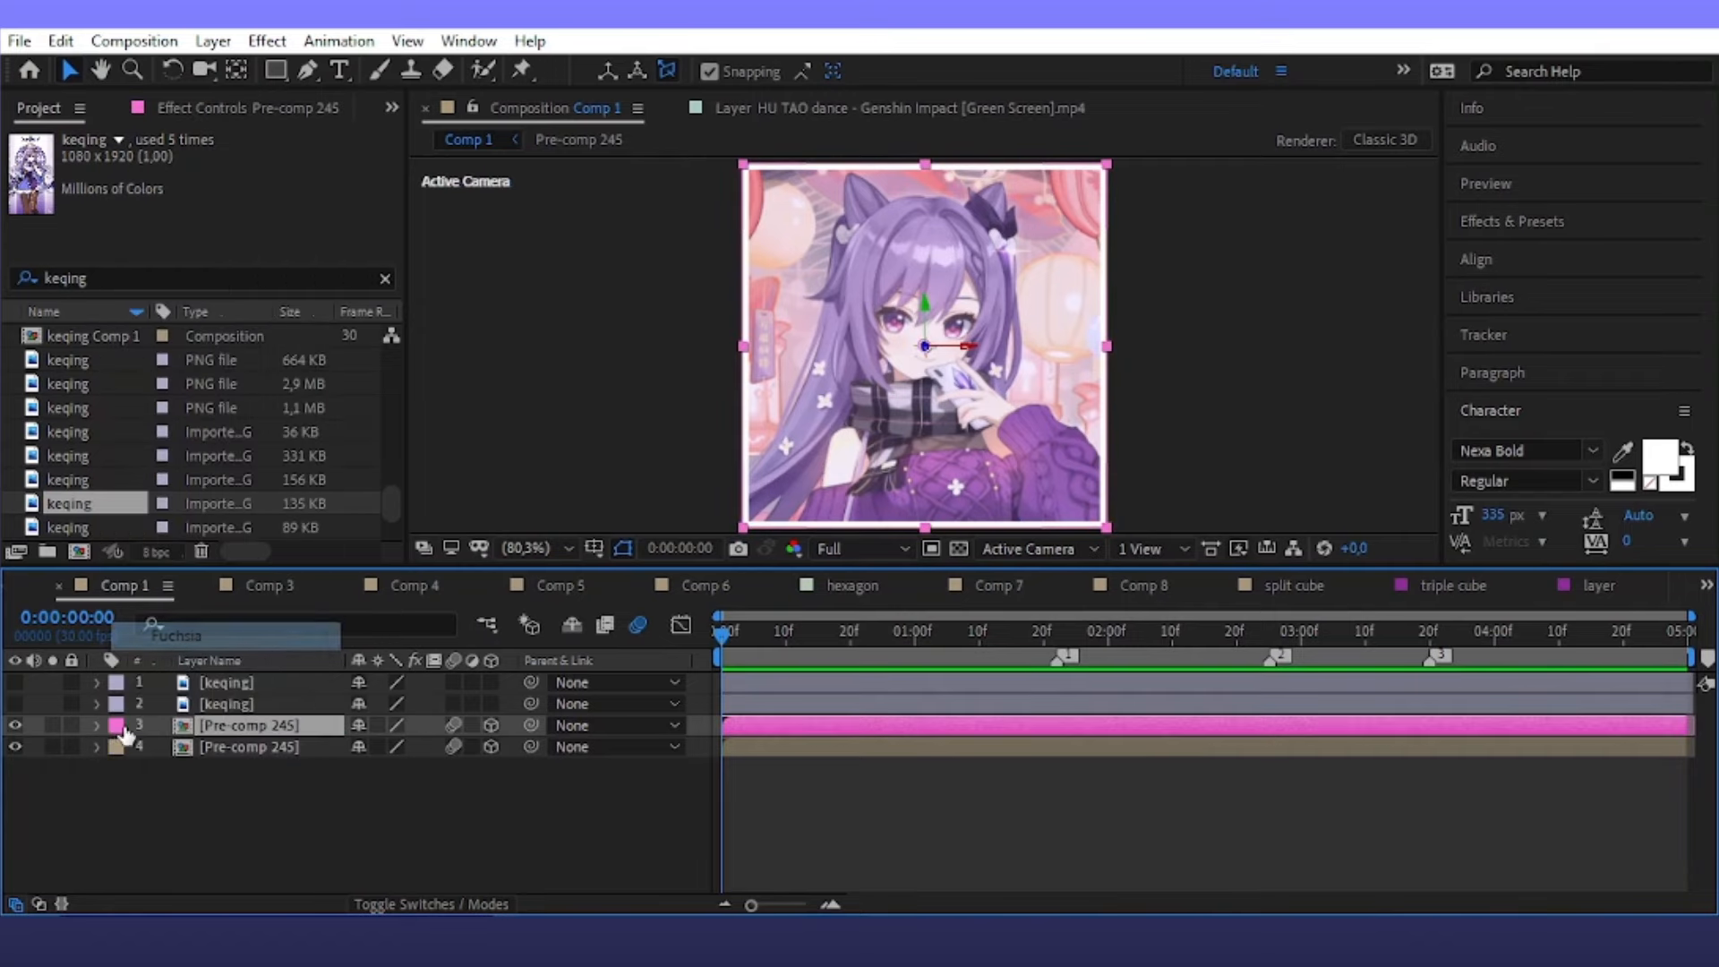
left_click(117, 747)
left_click(211, 686)
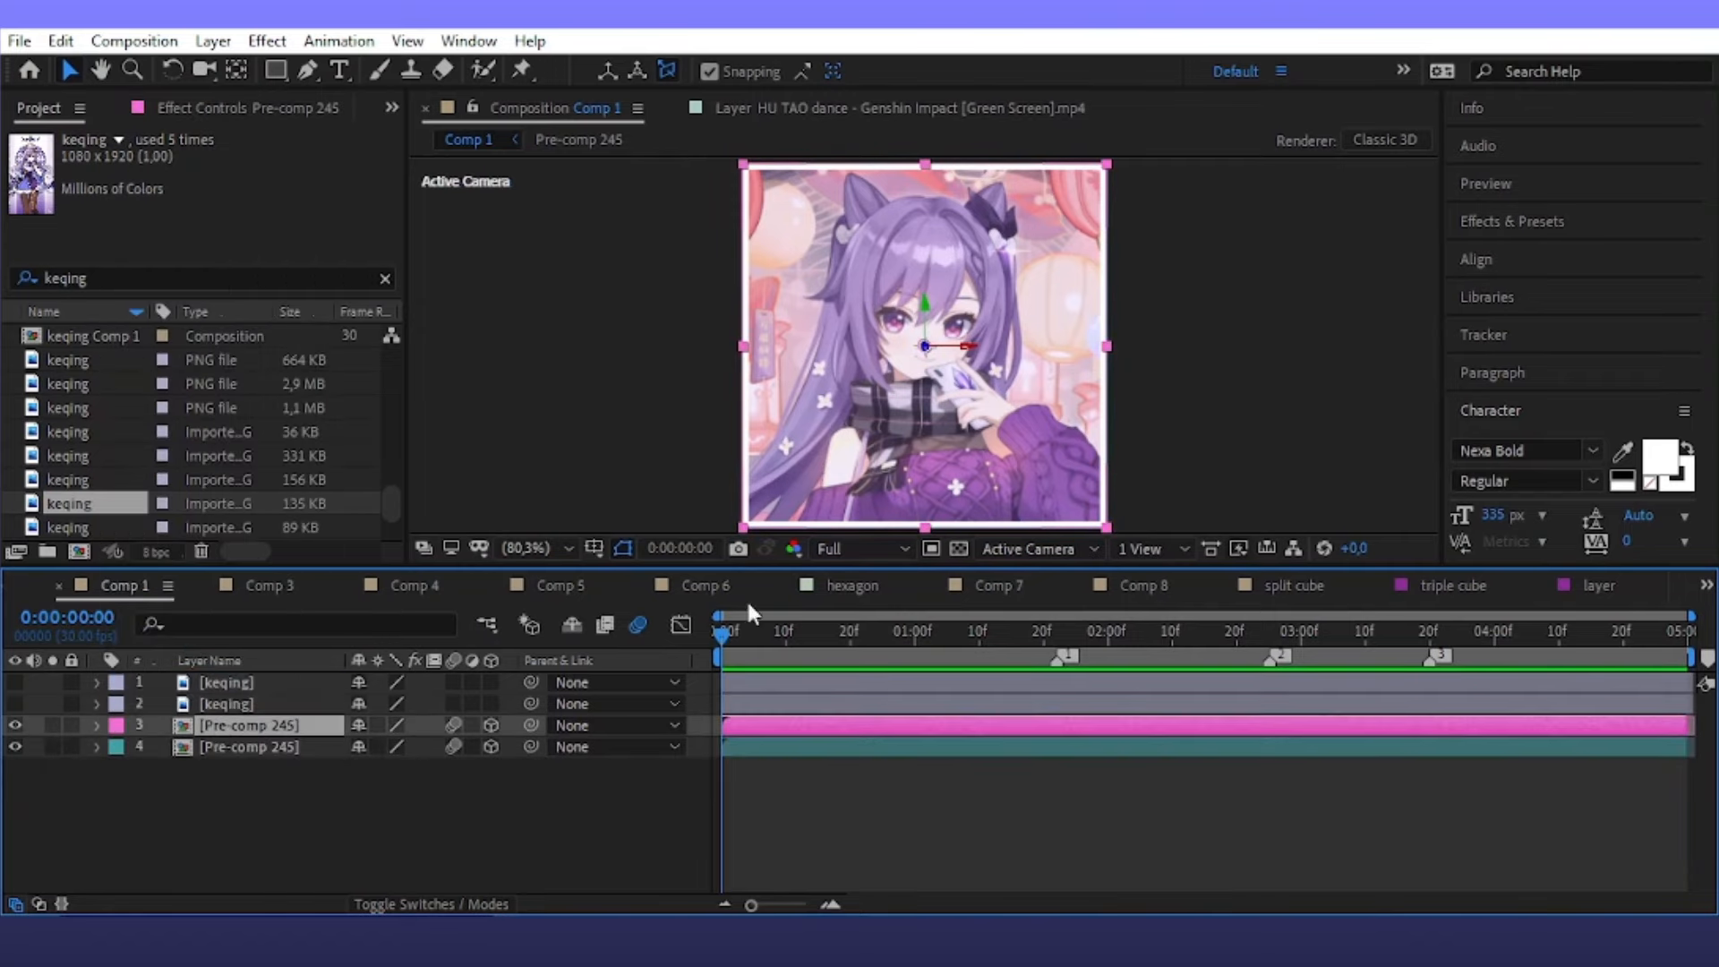
Mask the fuchsia pre-comp to its left half with a rectangle, using the proportional grid as a guide
left_click(594, 548)
left_click(279, 73)
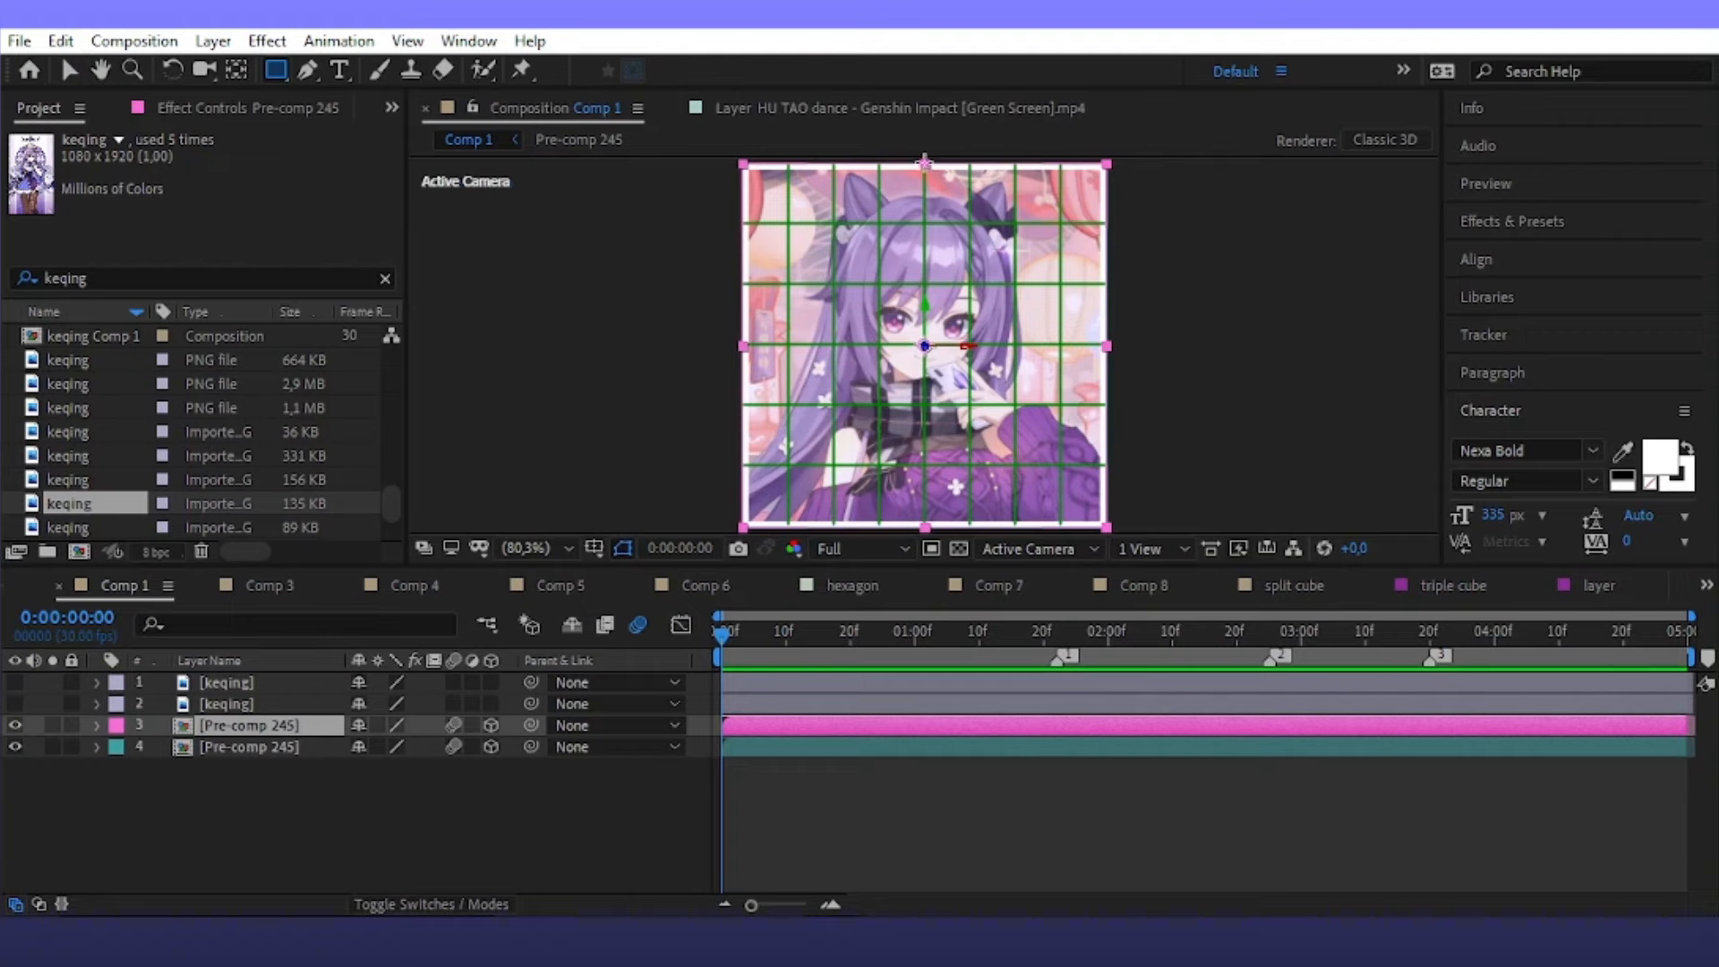
left_click_drag(925, 163, 735, 536)
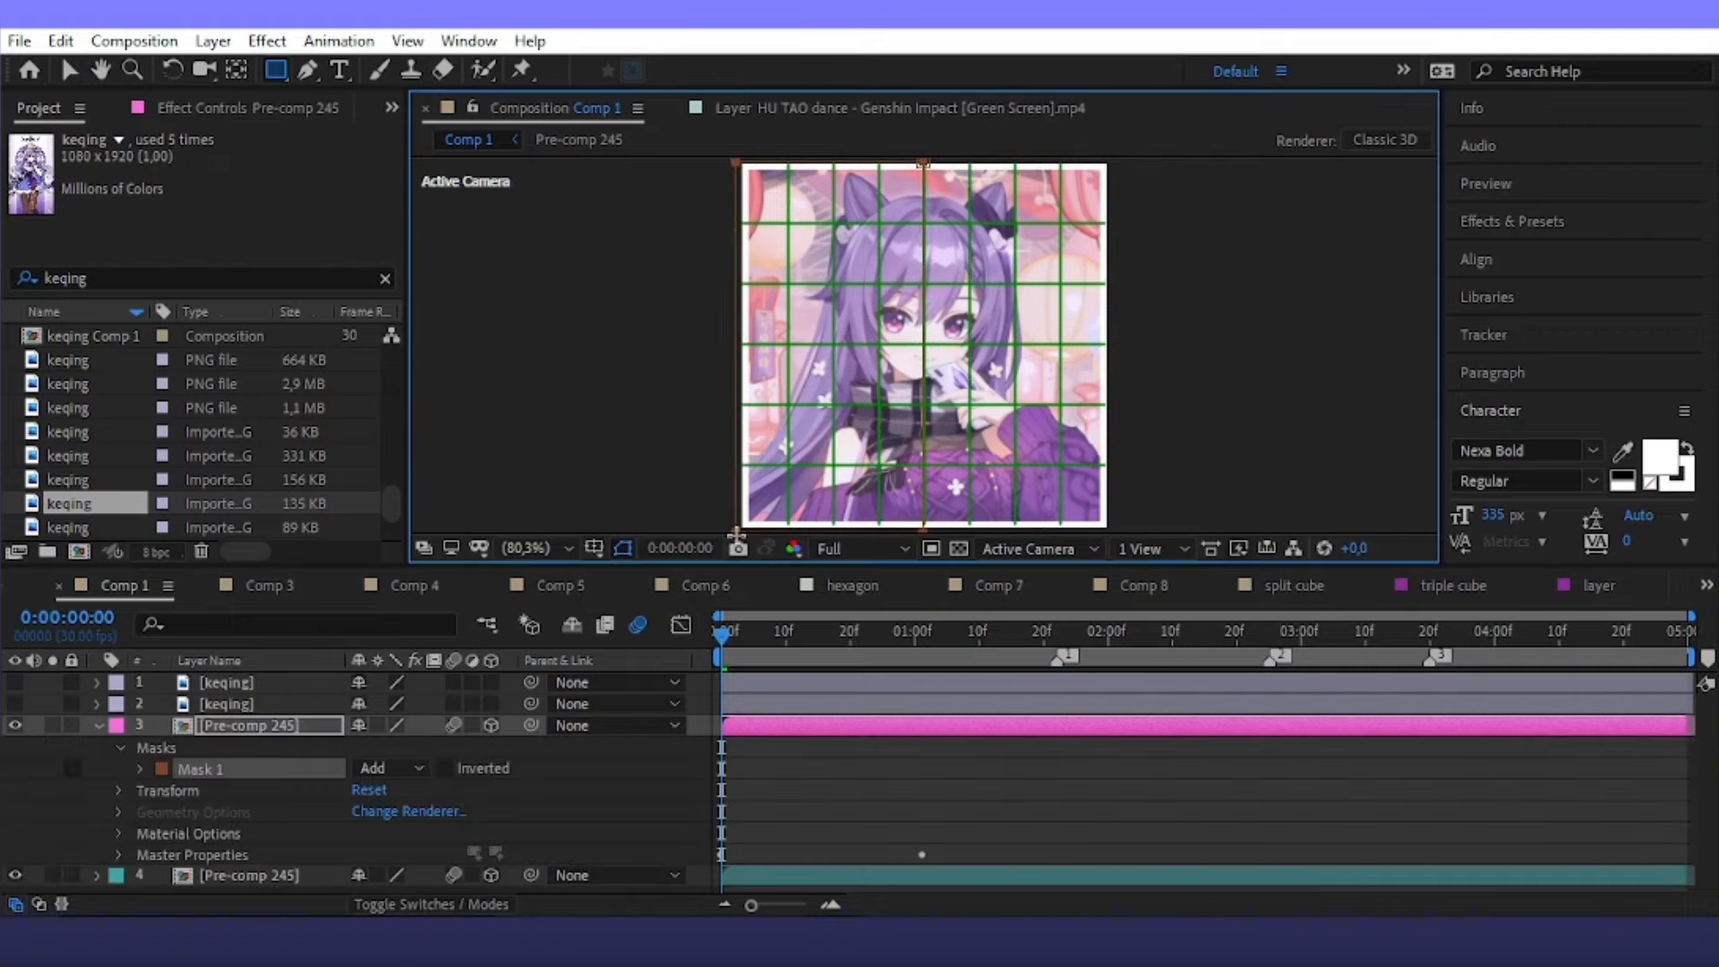
Mask the teal pre-comp to its right half with a rectangle and collapse both layers' properties
left_click(748, 874)
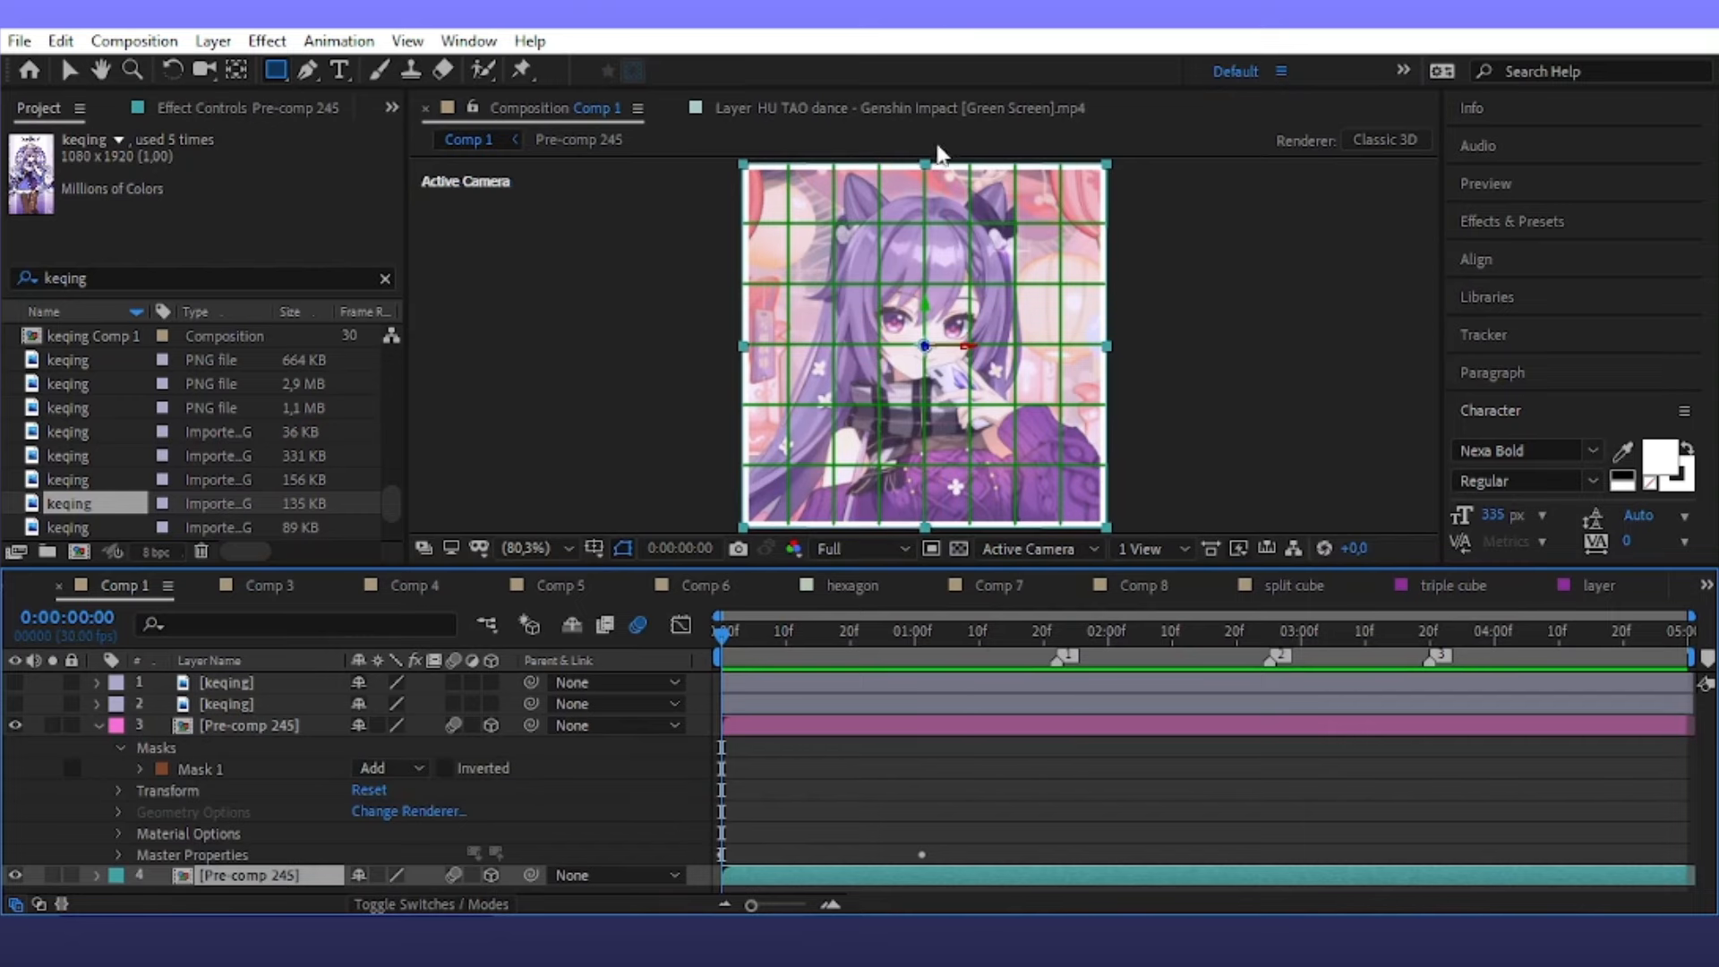
left_click_drag(925, 163, 1115, 533)
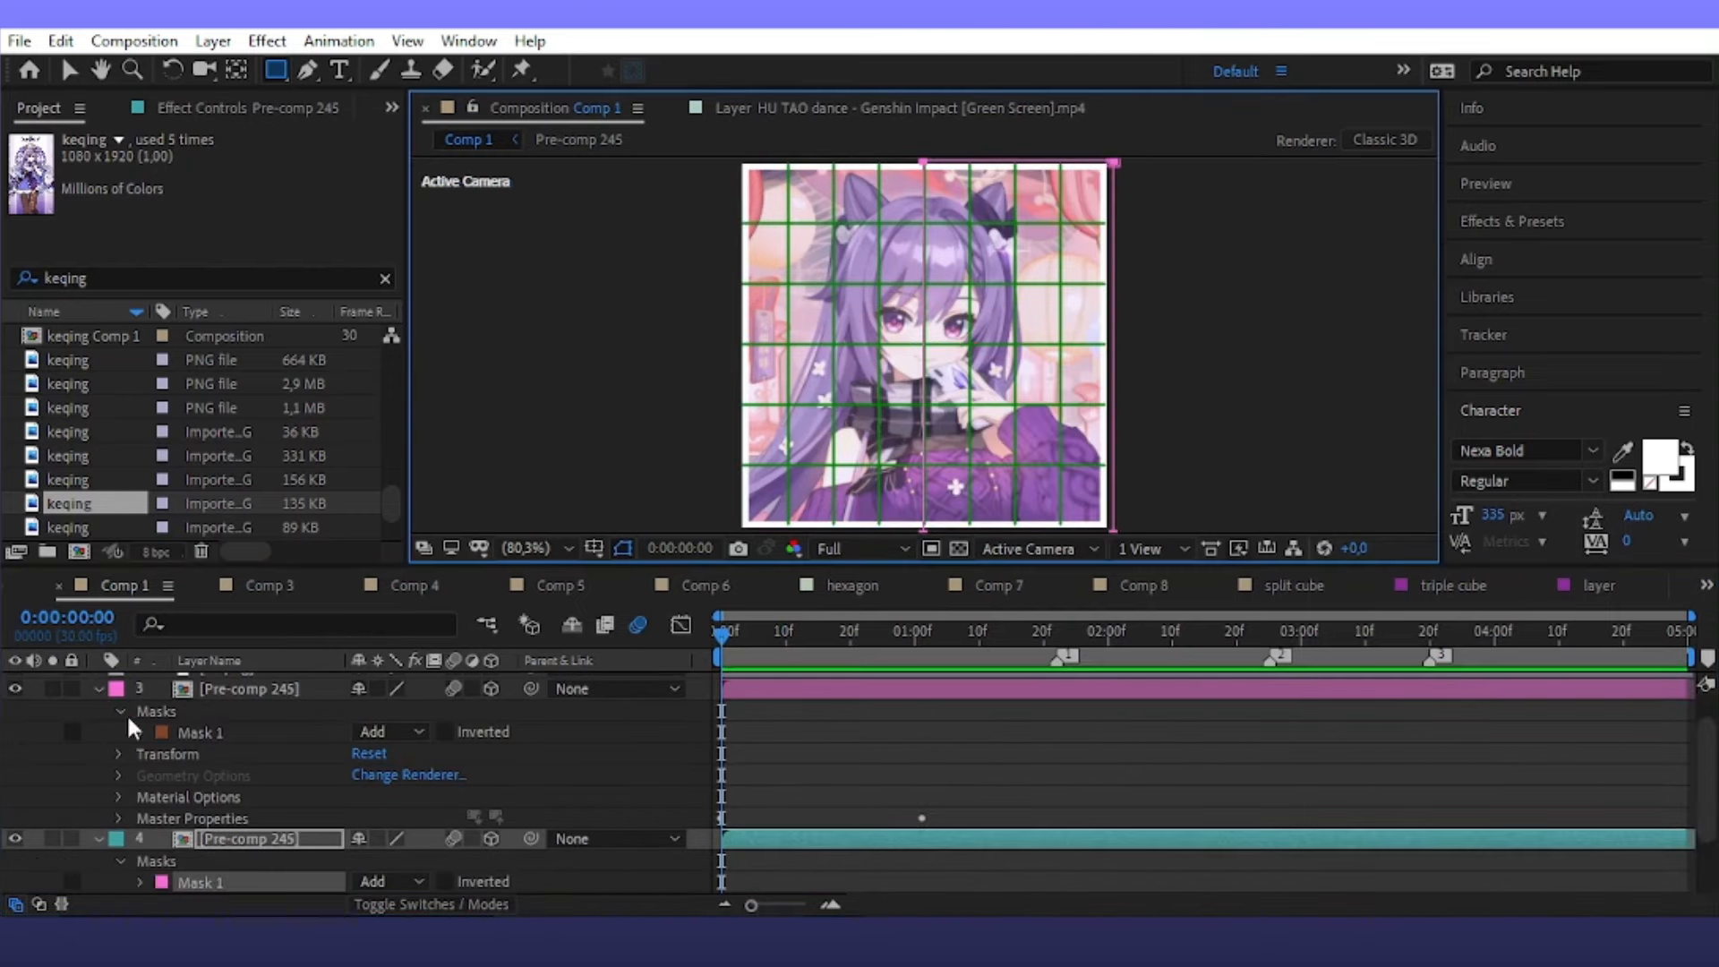
left_click(102, 690)
left_click(98, 745)
left_click(248, 746)
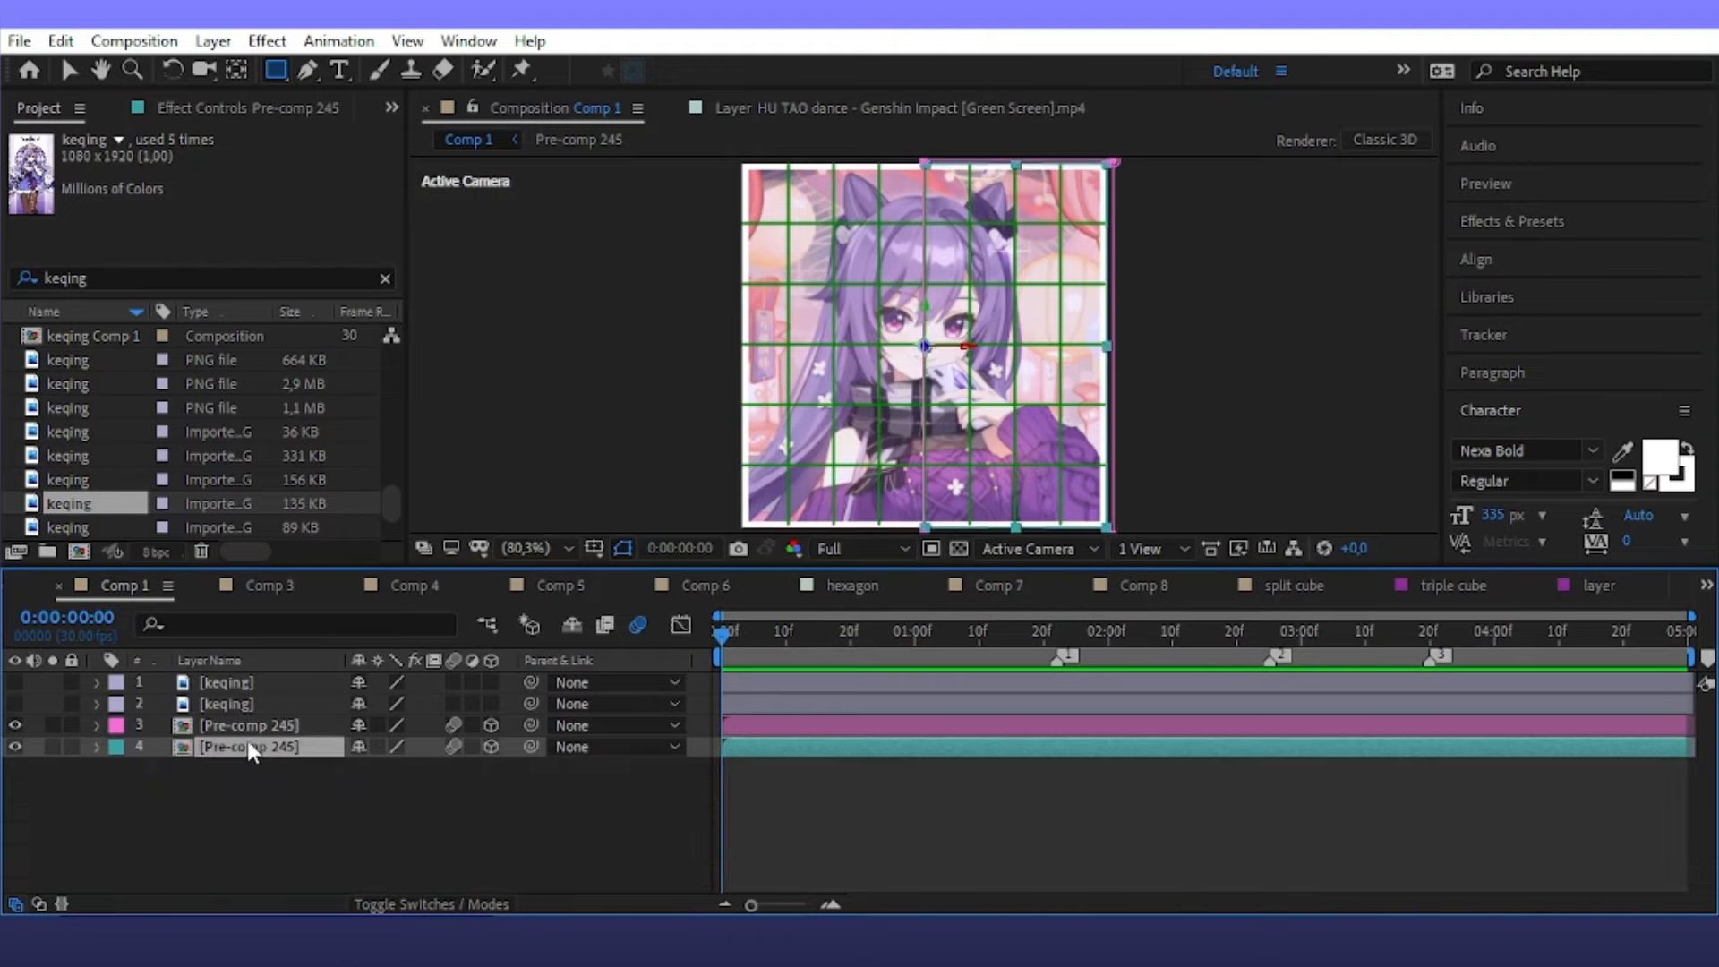
Hide the teal pre-comp, select the fuchsia one and switch the composition to Custom View 1
key("v")
left_click(244, 820)
left_click(1039, 549)
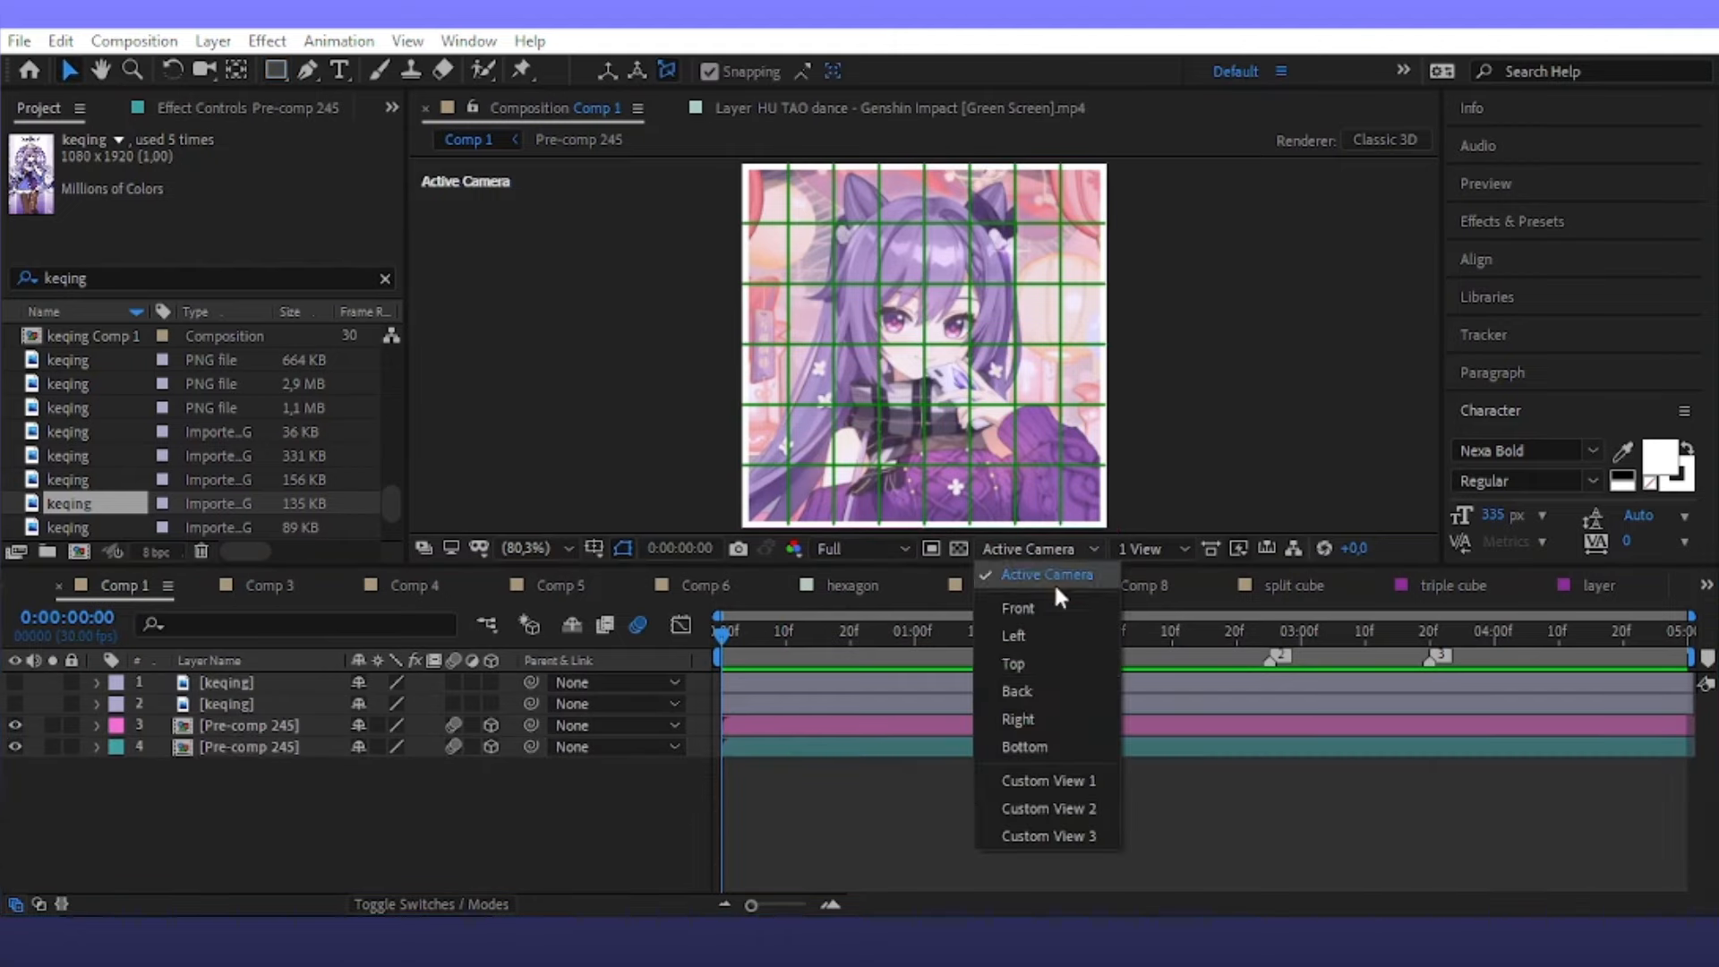
left_click(247, 725)
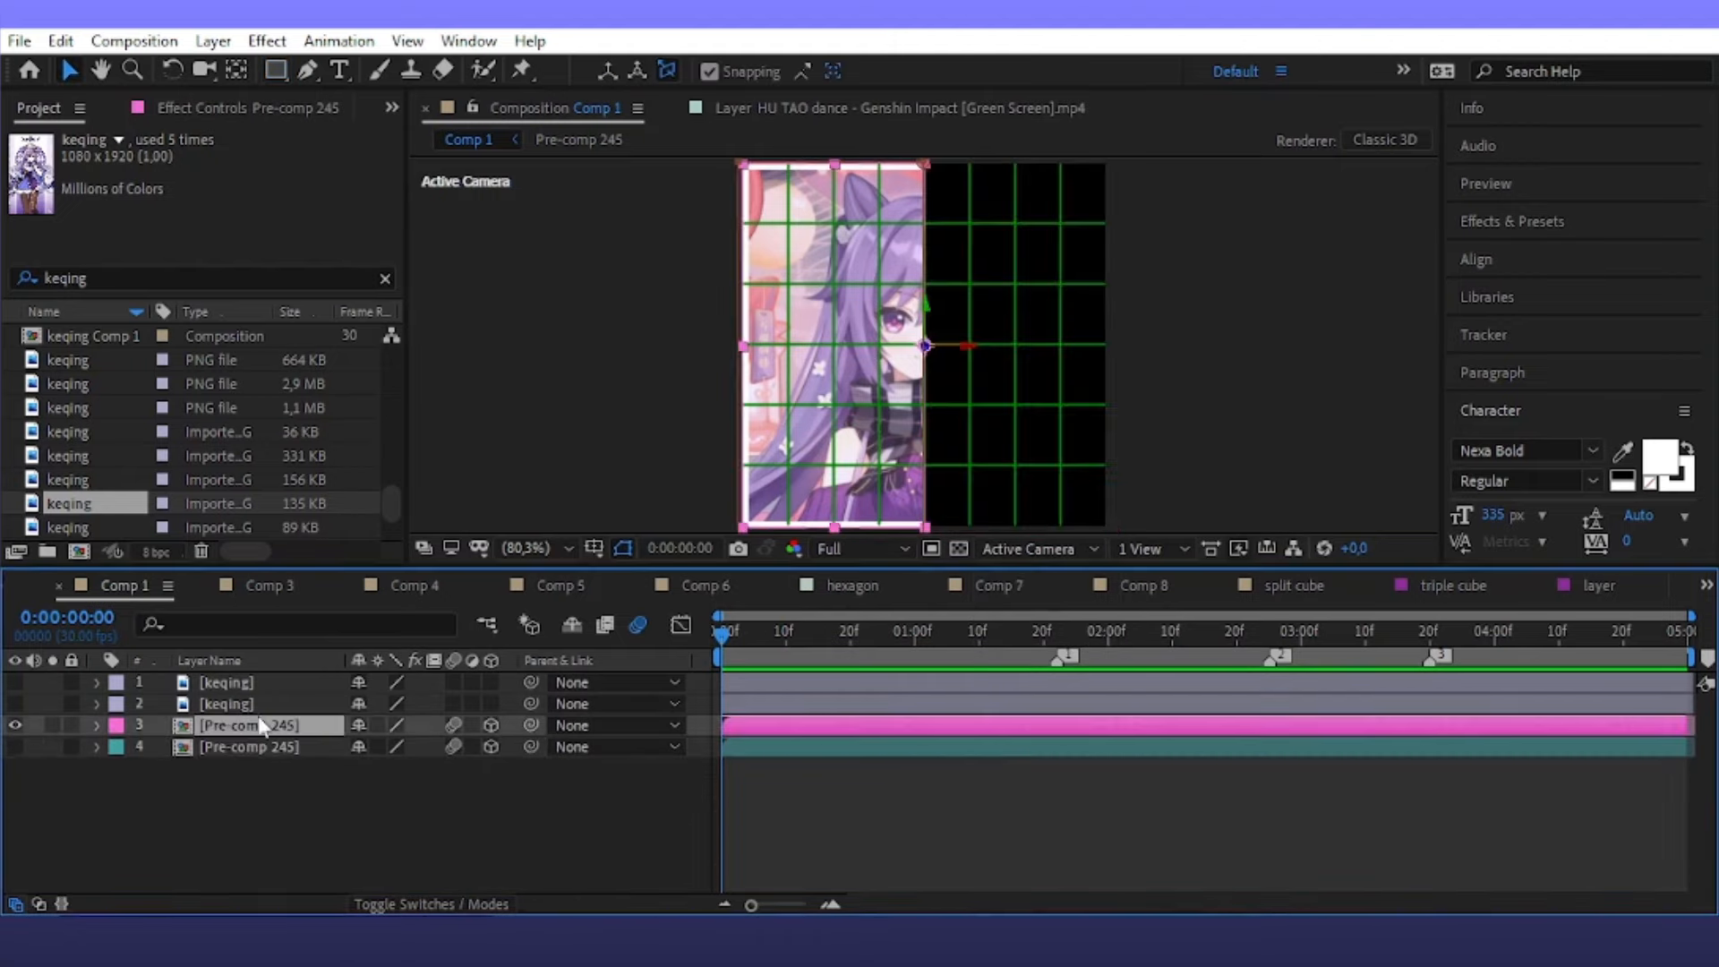
left_click(1043, 547)
left_click(1029, 772)
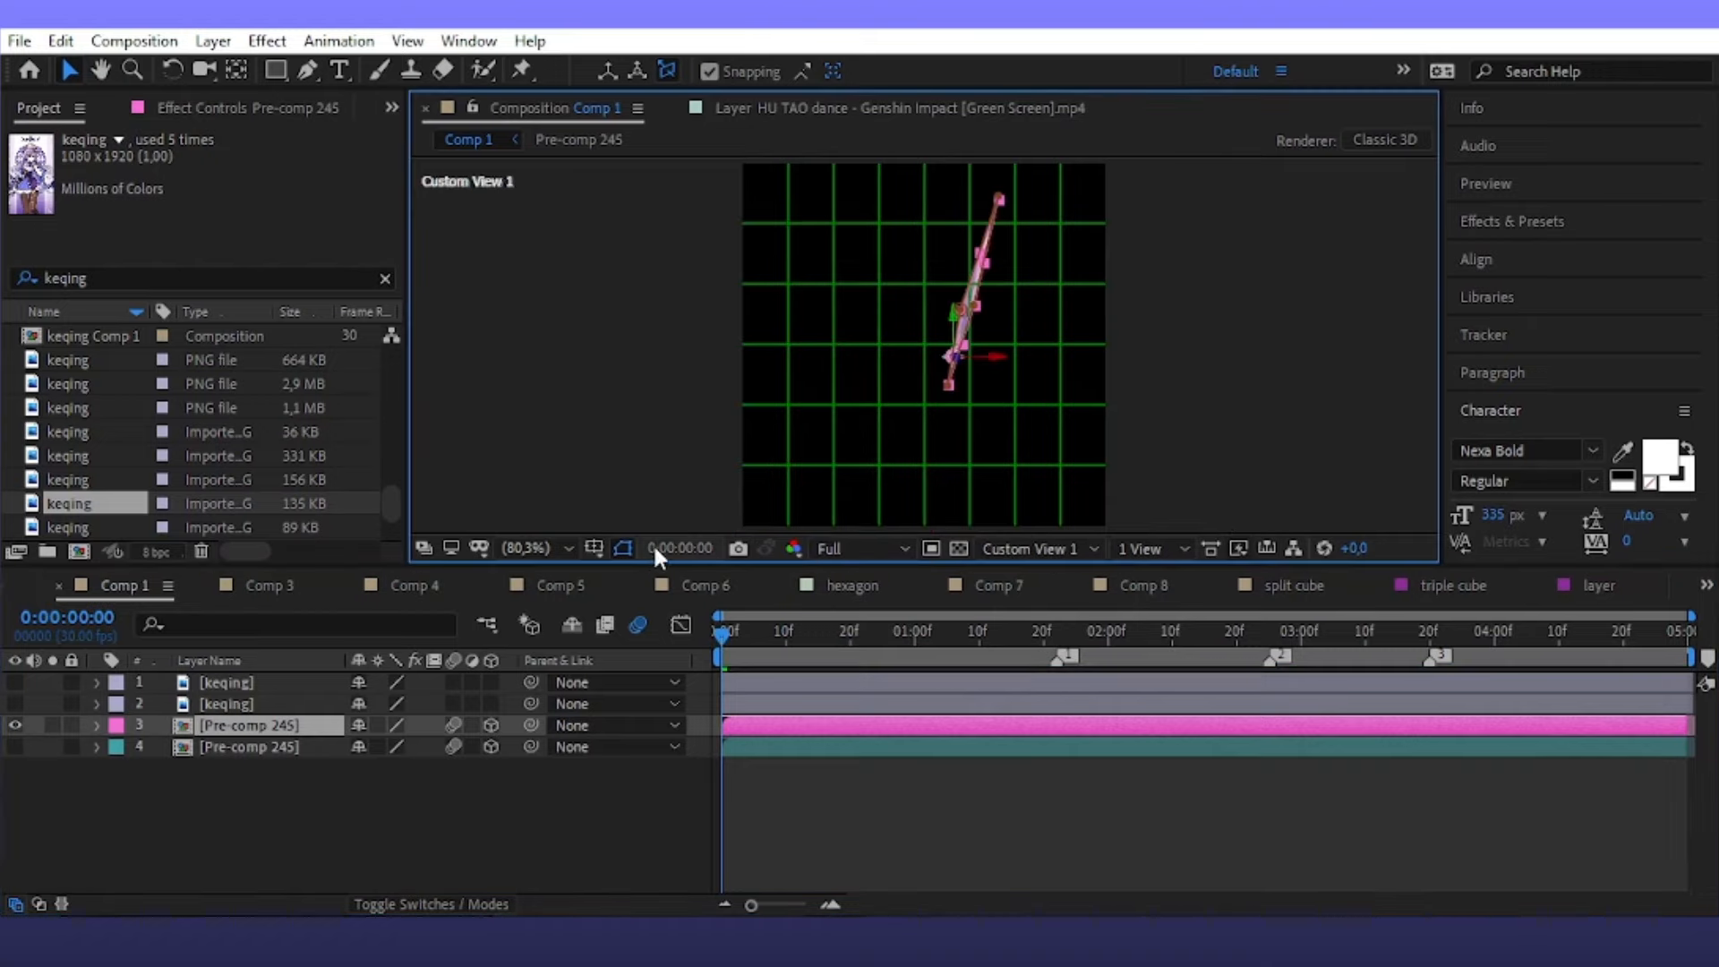
Hide the proportional grid and orbit the custom view to show the fuchsia half panel at an angle
left_click(594, 548)
left_click(691, 603)
key("c")
left_click_drag(1085, 300, 1136, 300)
key("v")
left_click(782, 719)
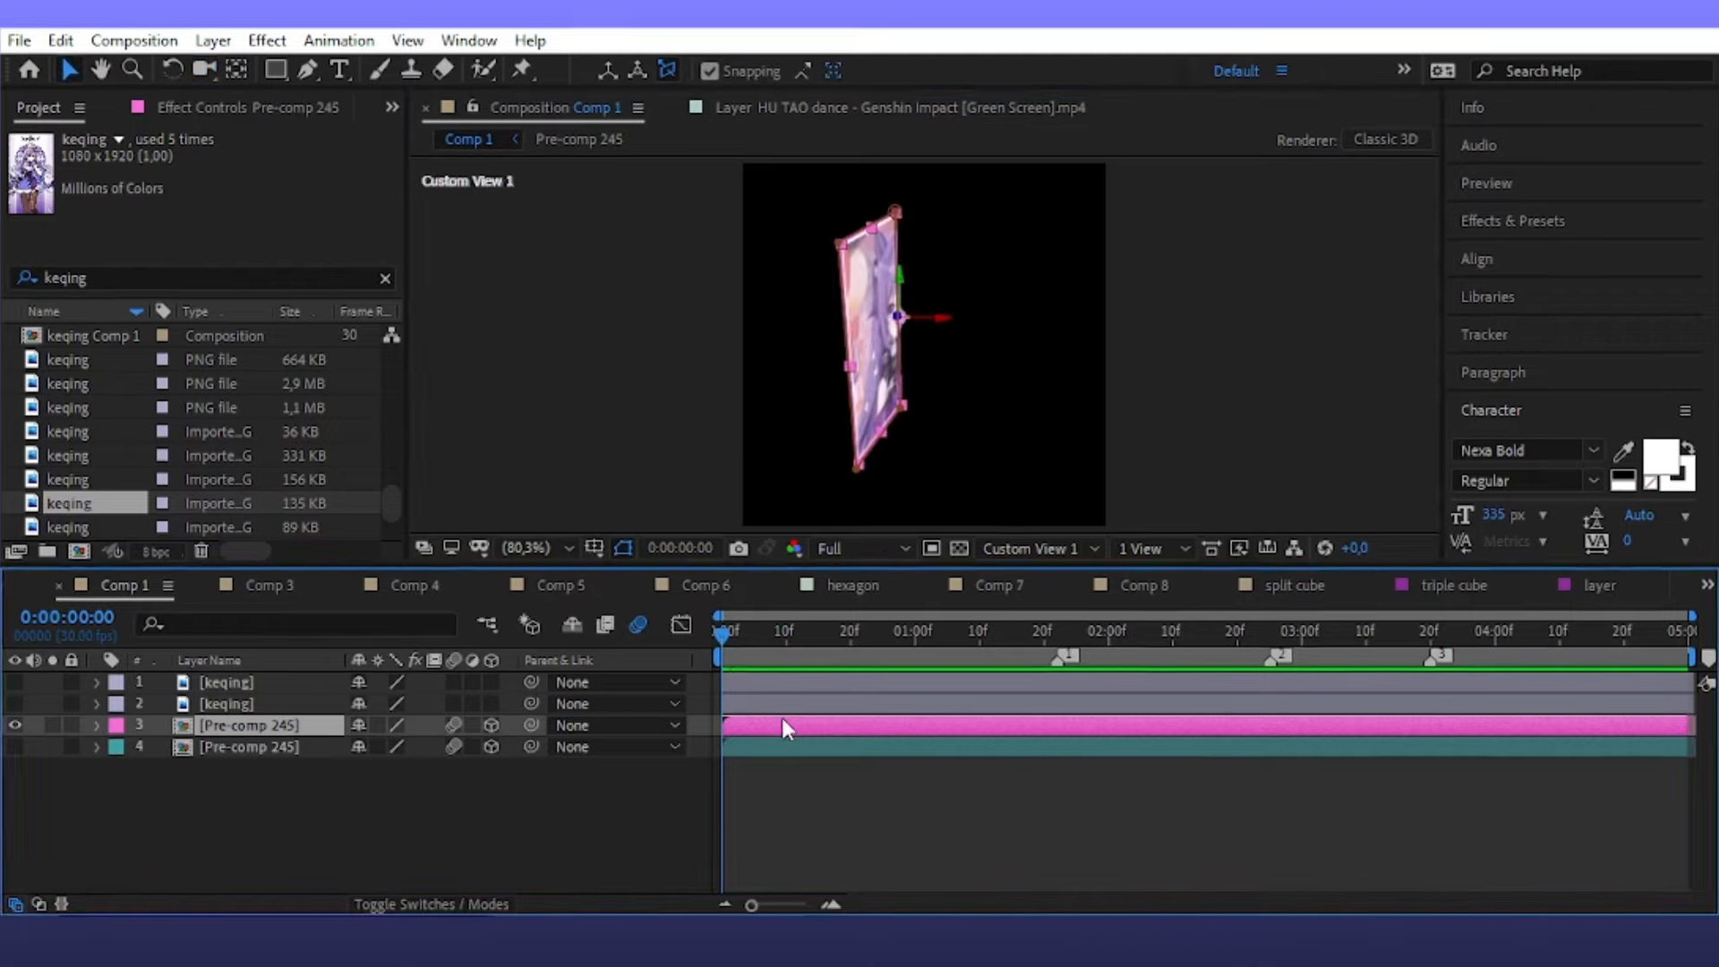
Duplicate the fuchsia half panel three times
key("ctrl+d")
key("ctrl+d")
key("ctrl+d")
Set the Z position of the first fuchsia panel (layer 3) to 180 and of the second (layer 4) to -180
left_click(163, 740, "shift")
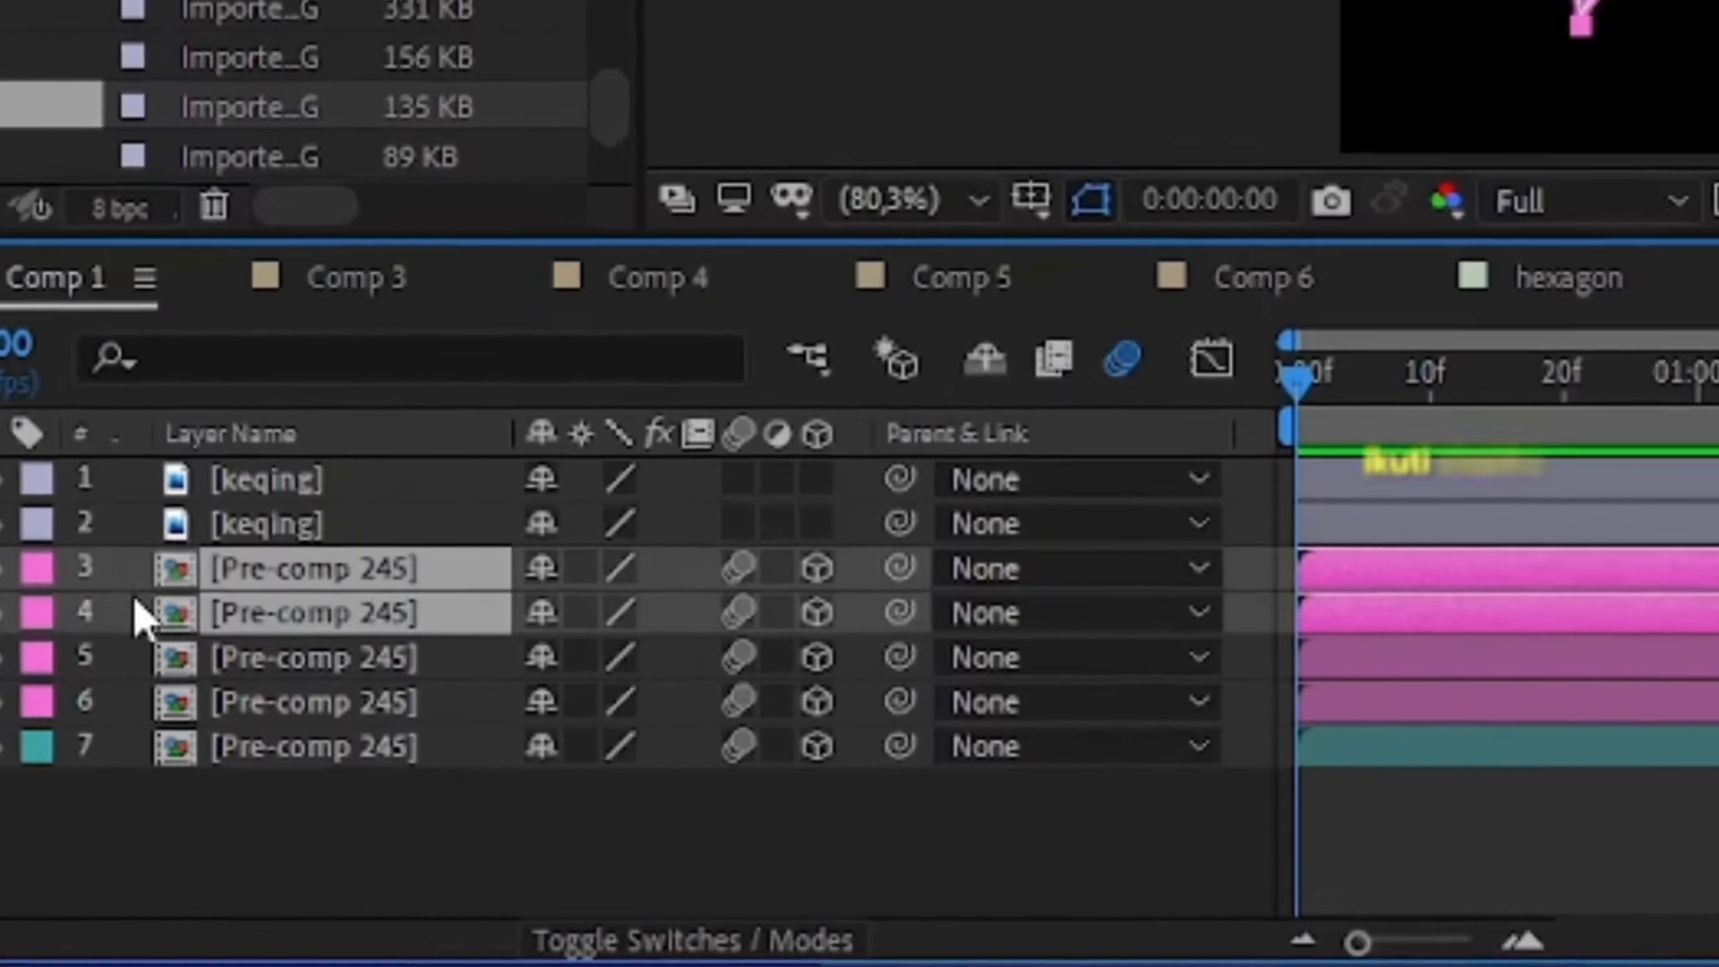
key("p")
left_click_drag(696, 612, 807, 615)
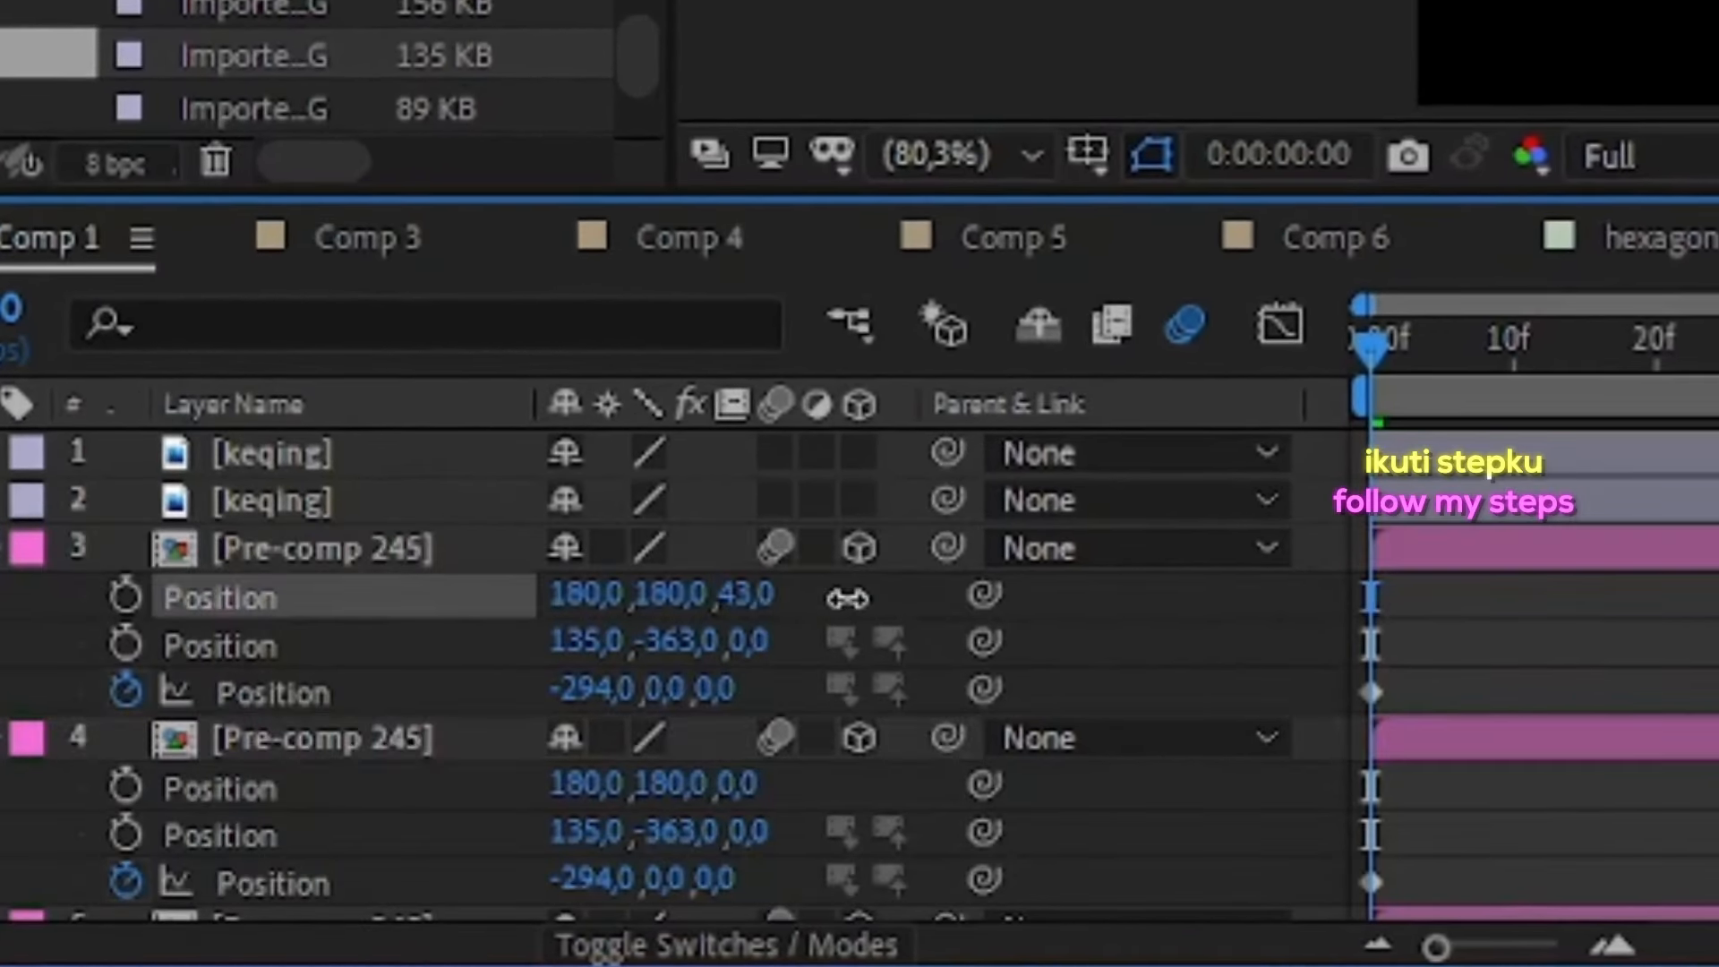
key("Return")
left_click(743, 595)
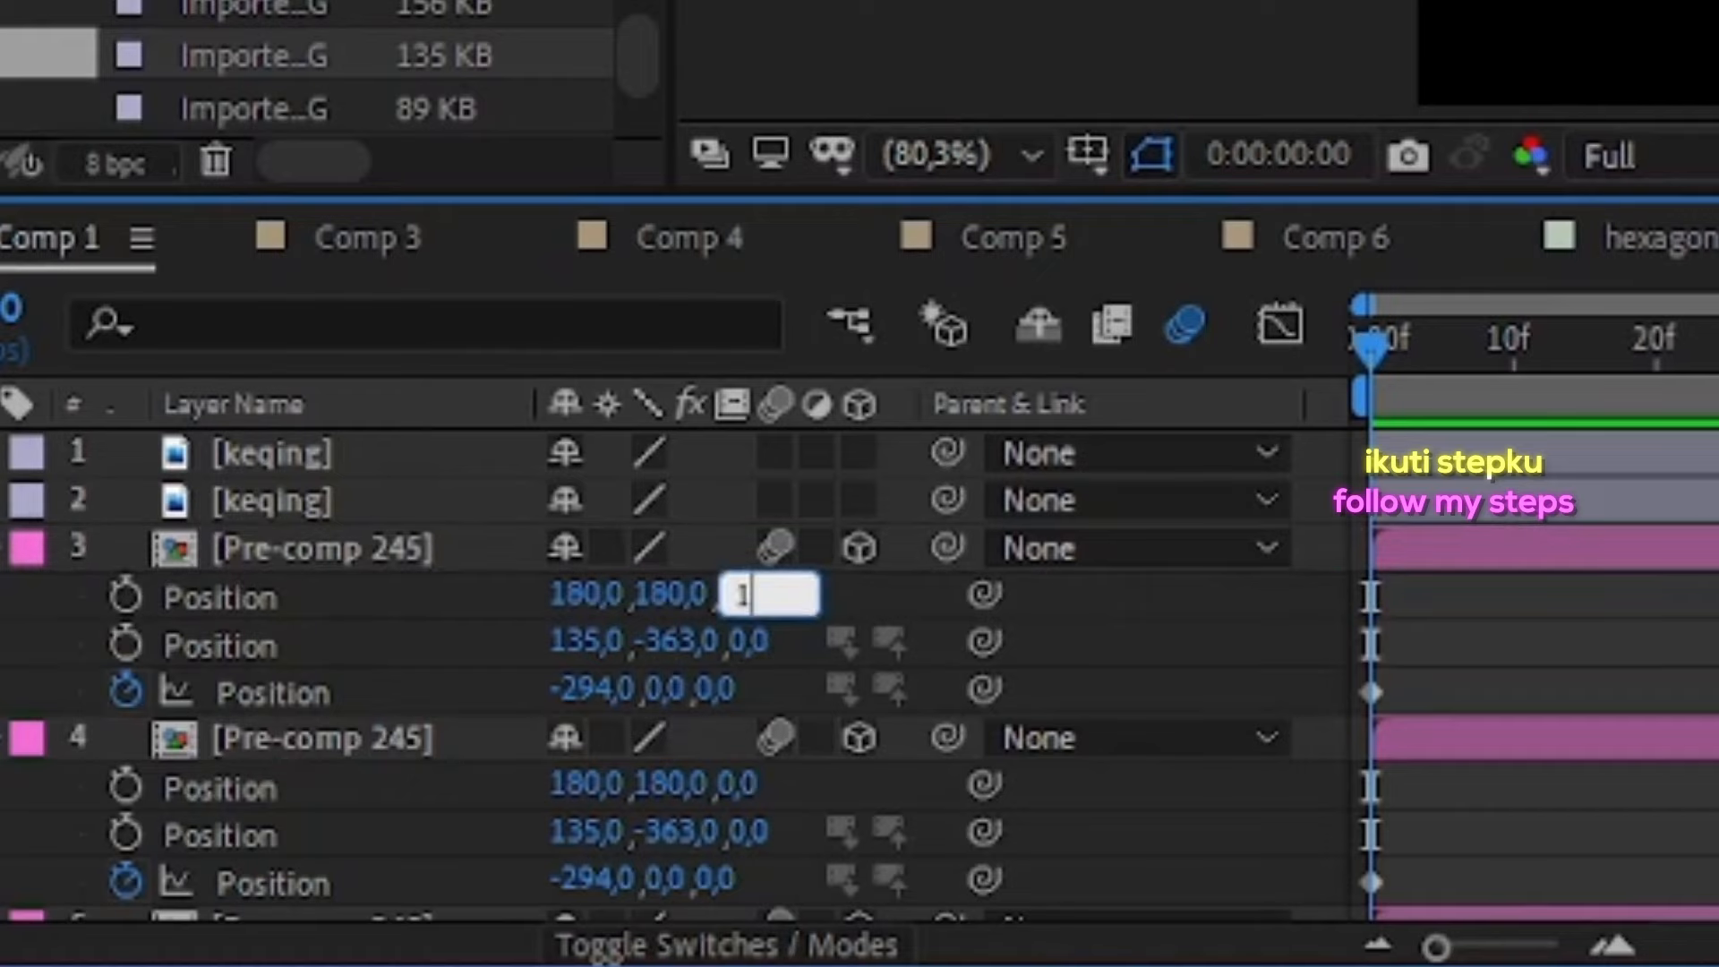
type("180")
key("Return")
left_click(743, 784)
type("-180")
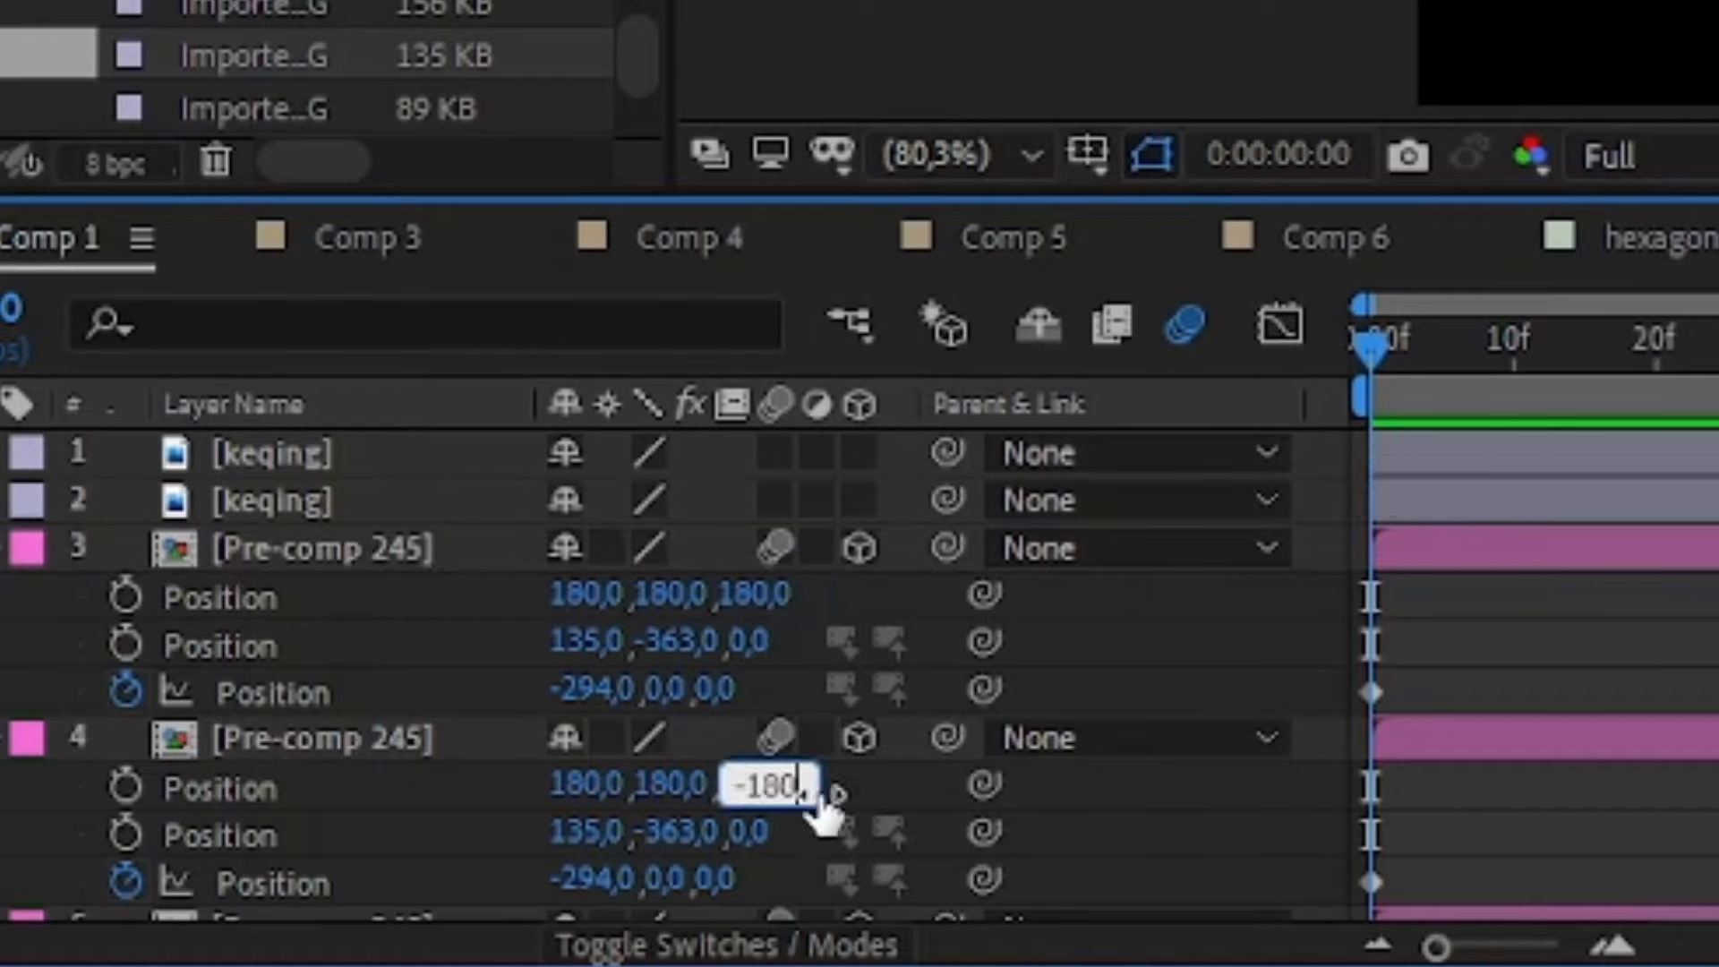
key("Return")
Set the X Rotation of the remaining two fuchsia panels, layers 5 and 6, to 90°
scroll(238, 813, "down", 3)
left_click(238, 810)
left_click(184, 851, "shift")
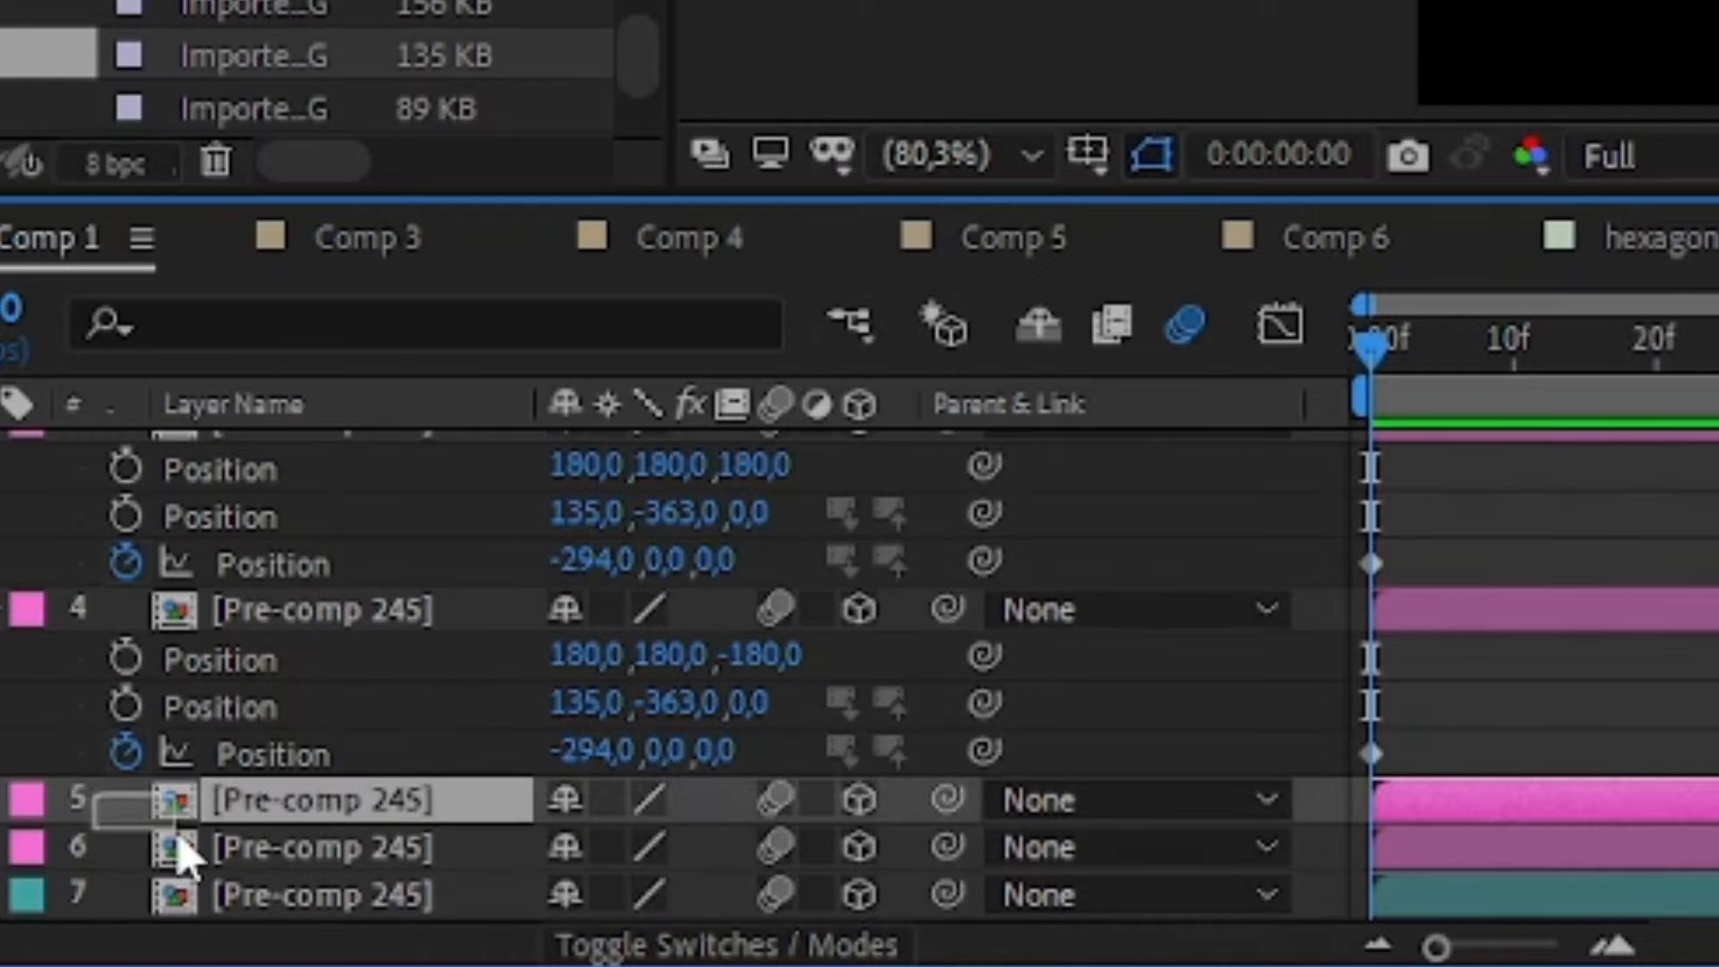
key("r")
scroll(667, 748, "down", 3)
left_click_drag(667, 748, 761, 752)
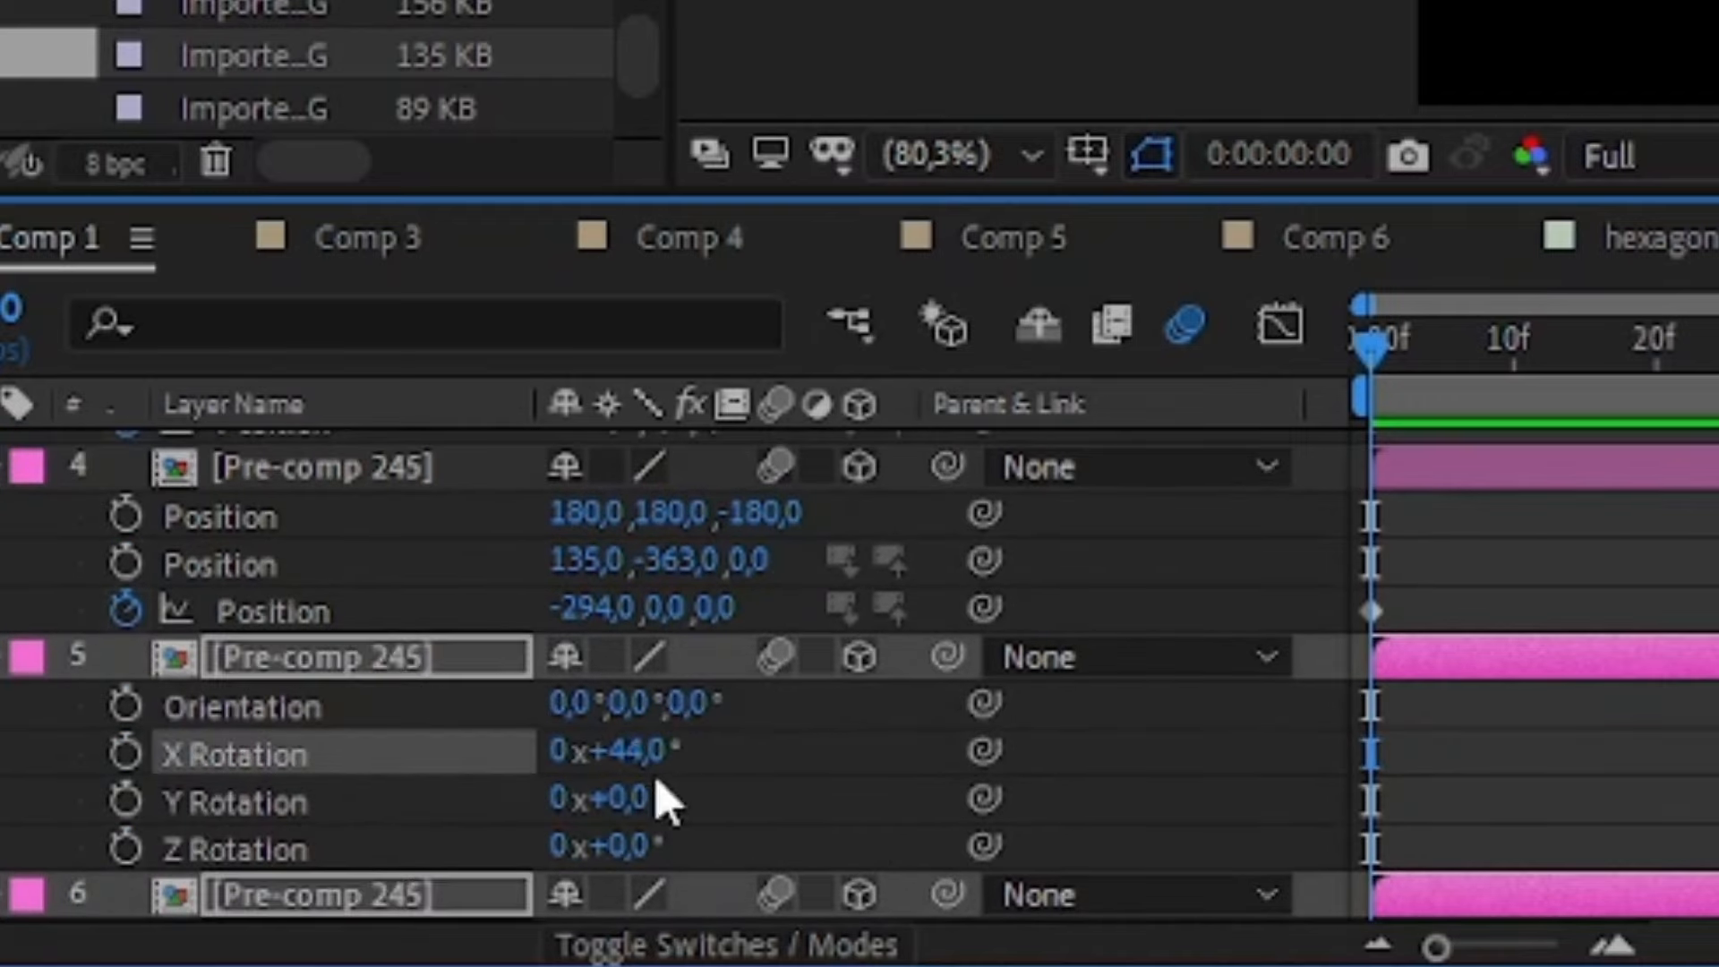
left_click(627, 750)
type("90")
key("Return")
key("r")
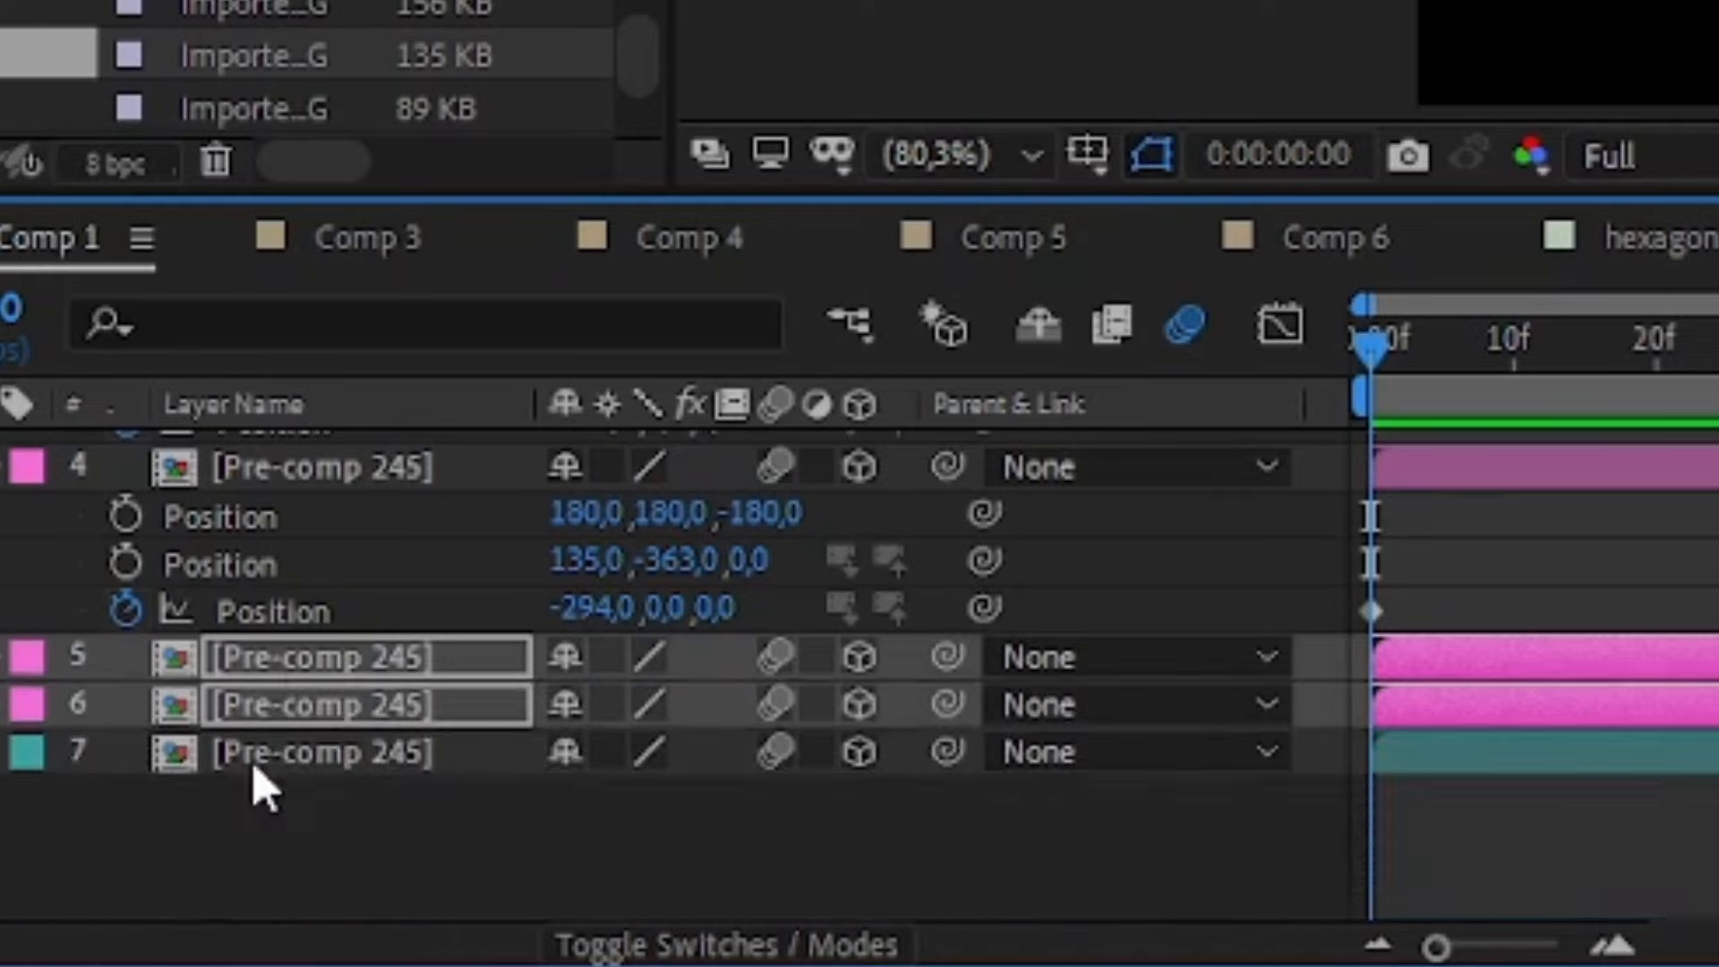
Set the Y position of layer 5 to 0 and of layer 6 to 360, forming the cube's top and bottom
left_click(362, 810)
key("p")
scroll(664, 809, "down", 3)
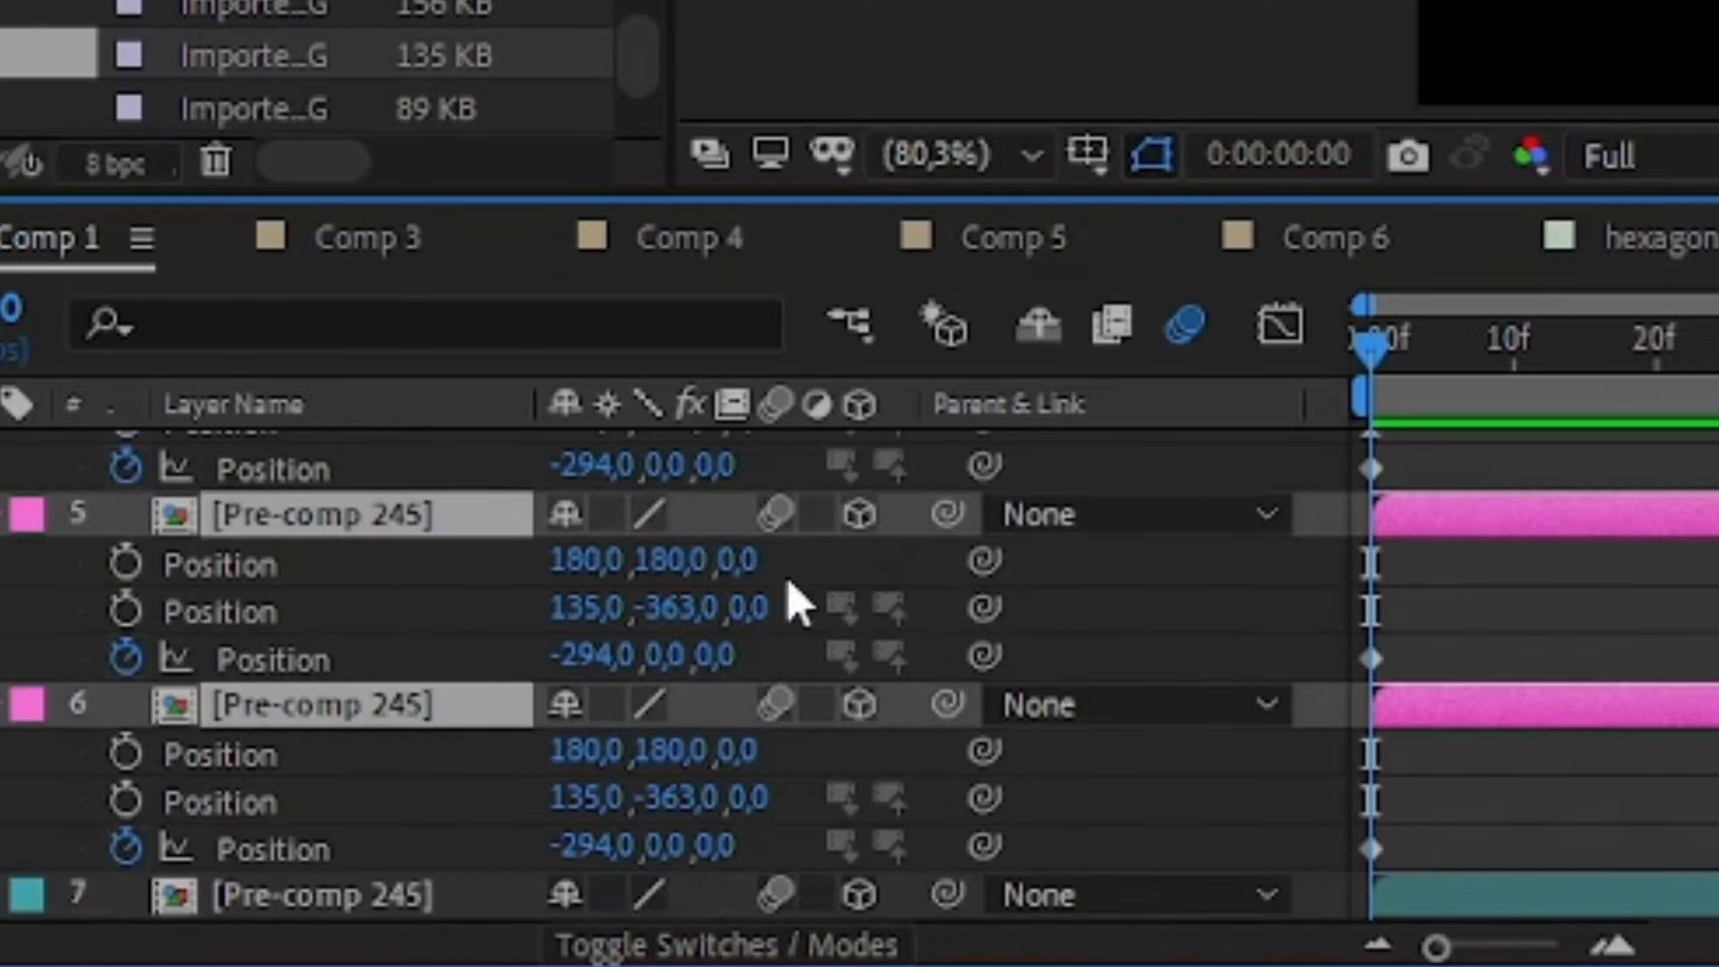
left_click(667, 557)
type("0")
left_click(667, 752)
type("360")
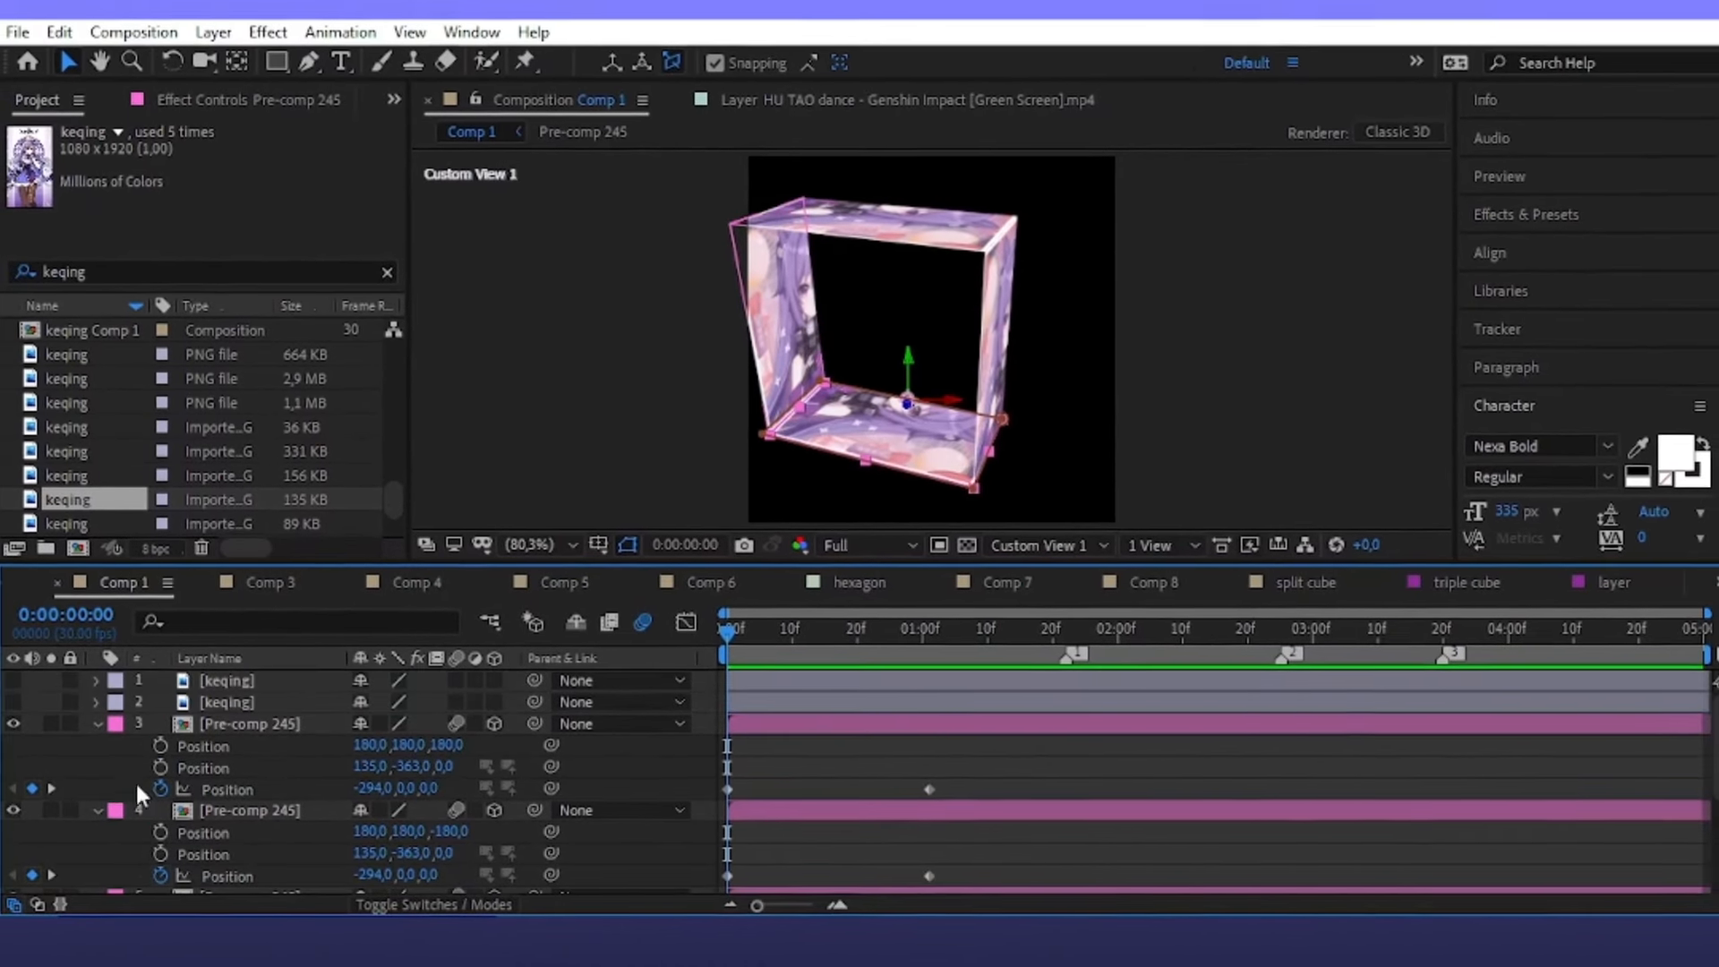
Collapse the properties of all four fuchsia panels and duplicate the bottom panel, layer 6
left_click(97, 756)
left_click(99, 725)
left_click(94, 746)
left_click(97, 768)
left_click(98, 789)
left_click(247, 788)
key("ctrl+d")
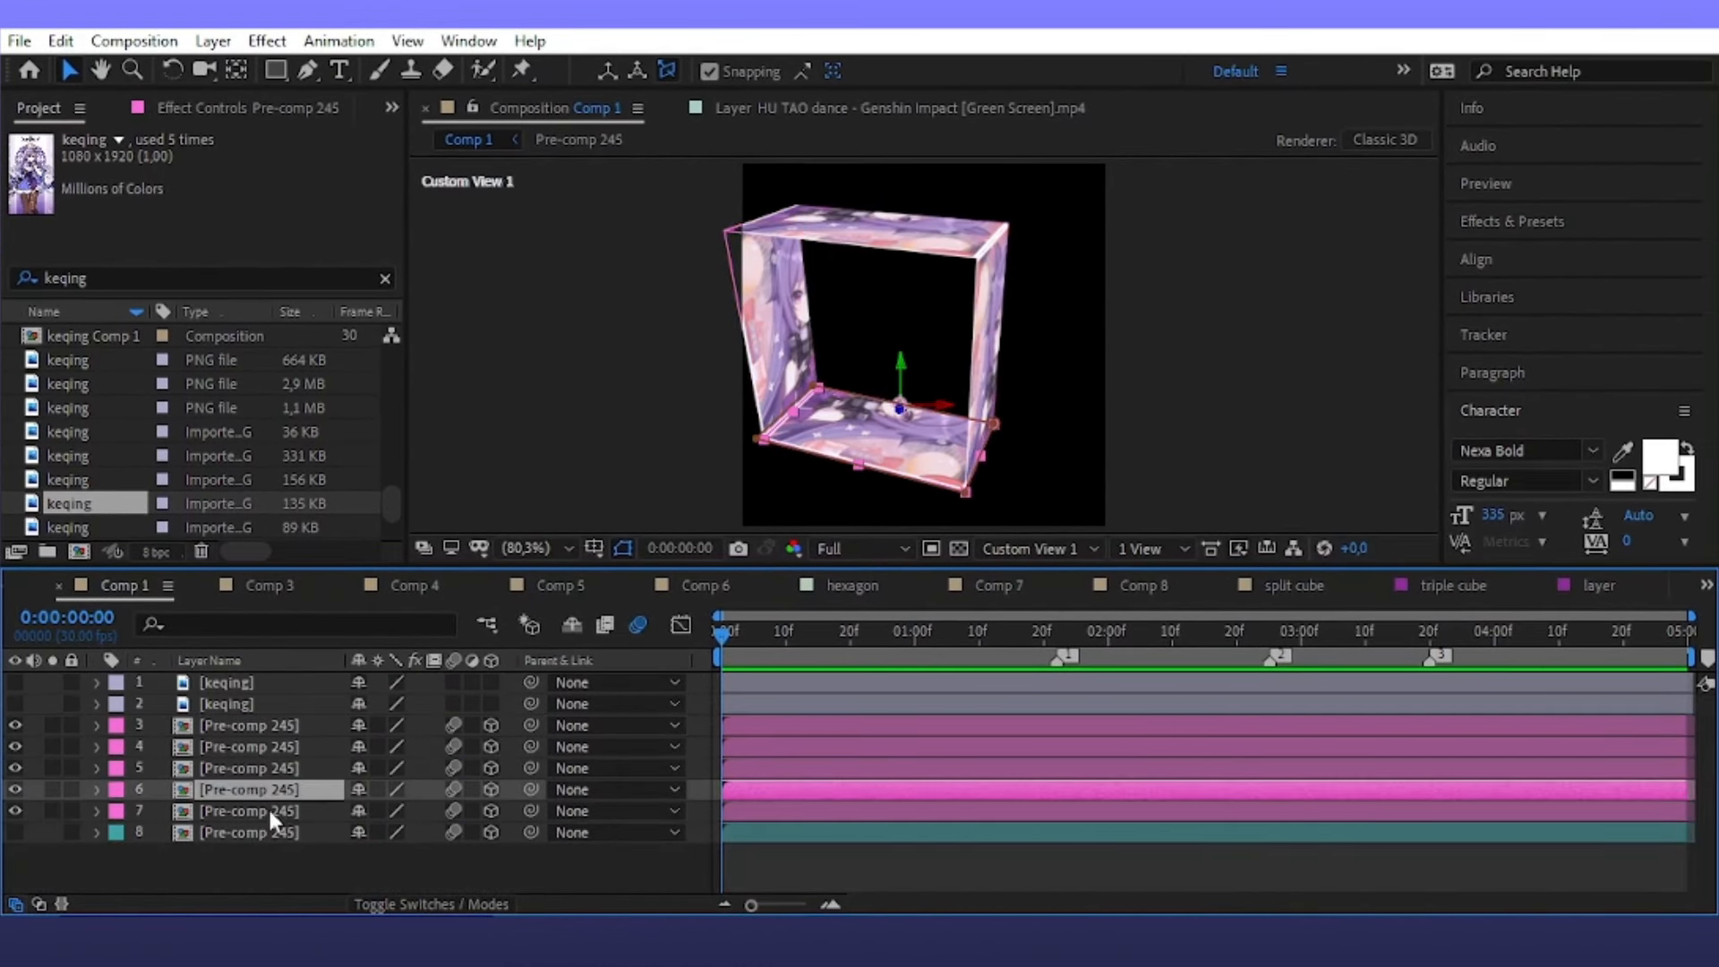
Remove the mask from the lowest fuchsia copy, layer 7, and set its X Rotation to 0°
left_click(267, 809)
key("m")
key("r")
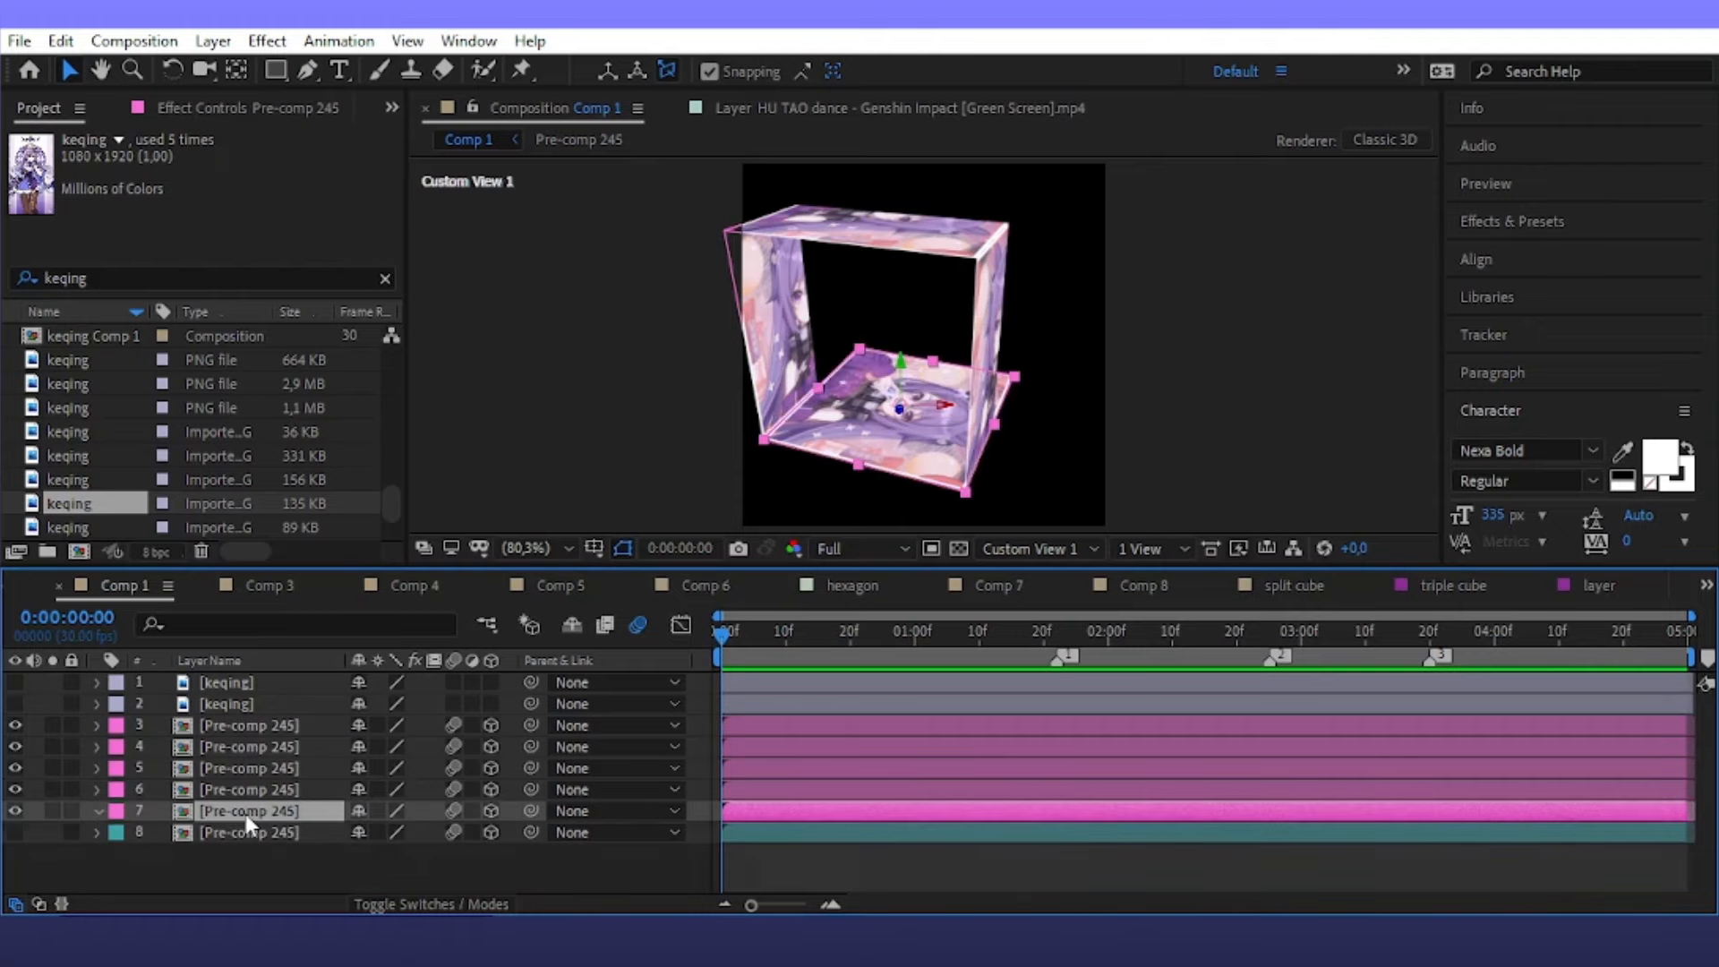
scroll(367, 836, "down", 1)
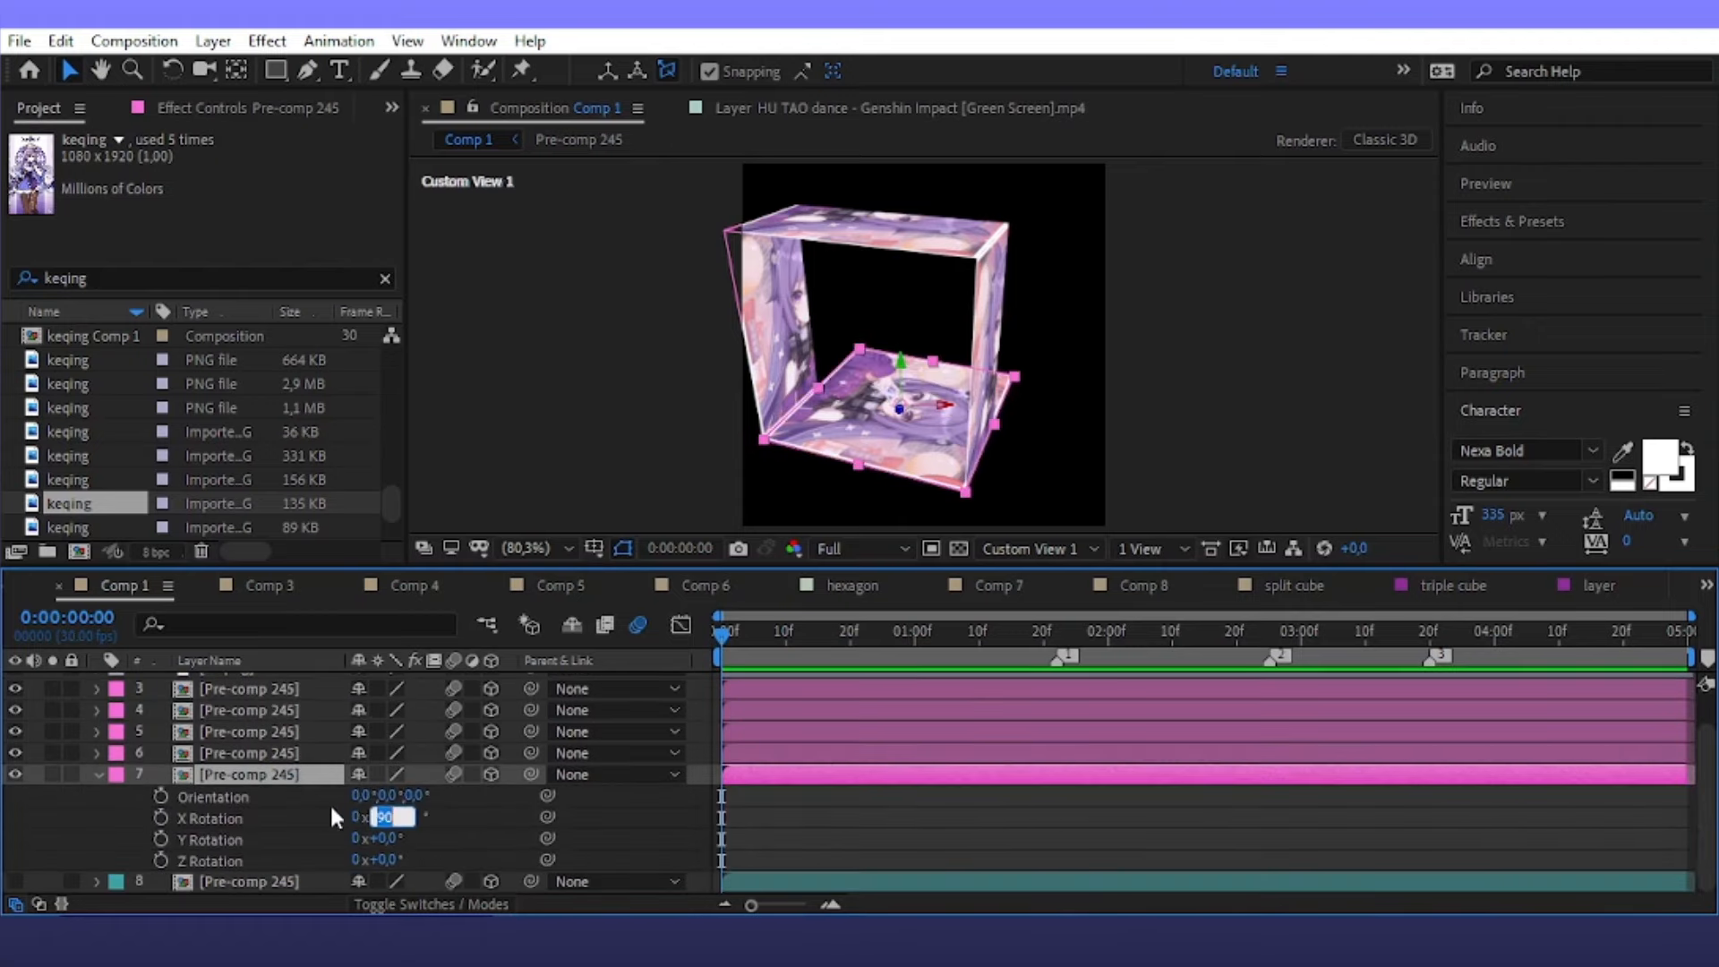
left_click(313, 775)
Set the Y Rotation of the unmasked fuchsia panel, layer 7, to 90°
left_click_drag(381, 839, 397, 839)
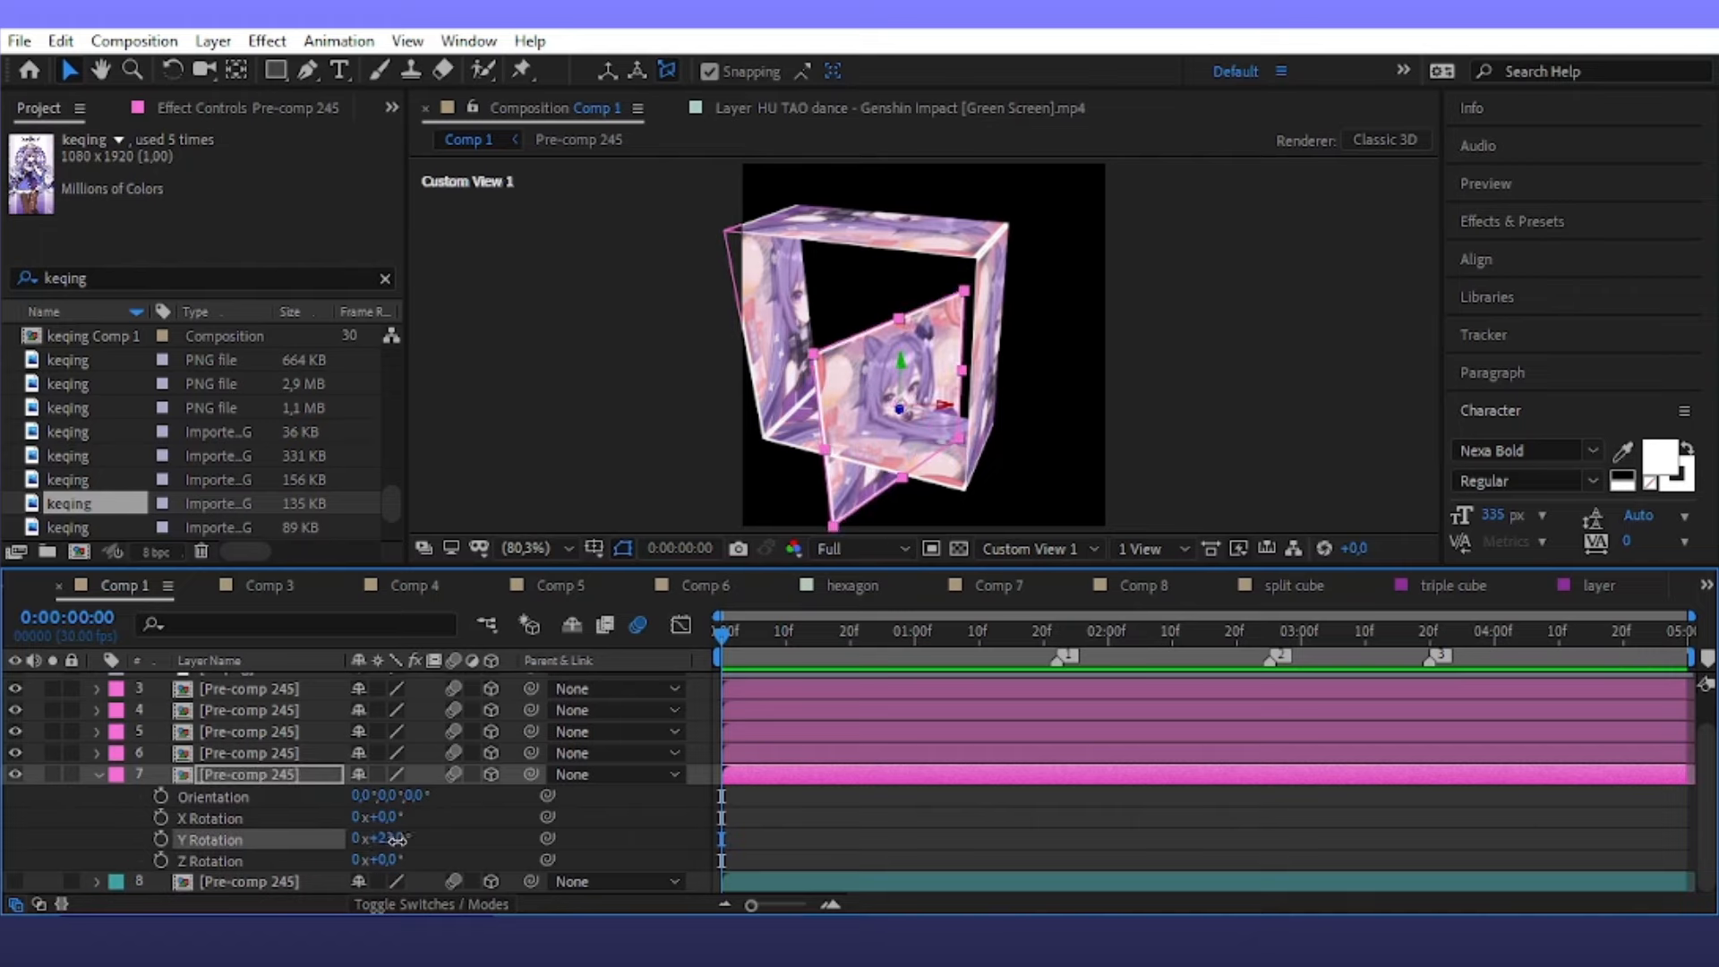
type("90")
left_click(309, 772)
Snap the unmasked panel up to the cube's upper corner to close its side, and return to the Active Camera view
left_click(942, 336)
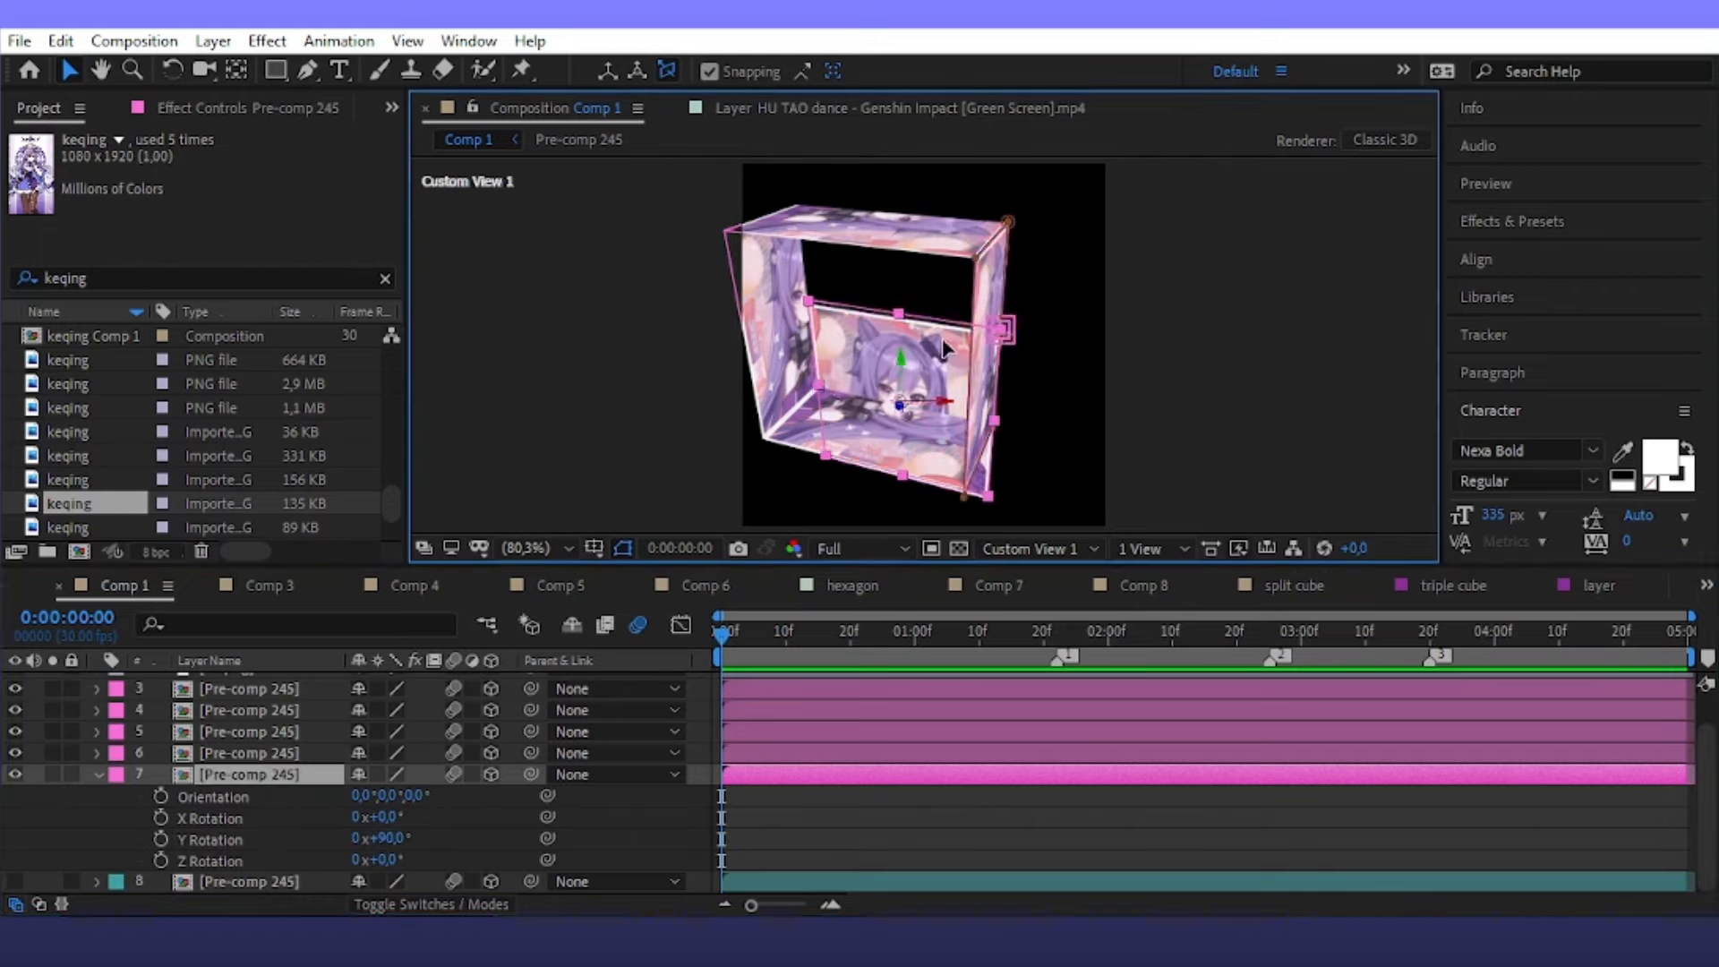
left_click_drag(931, 282, 951, 296)
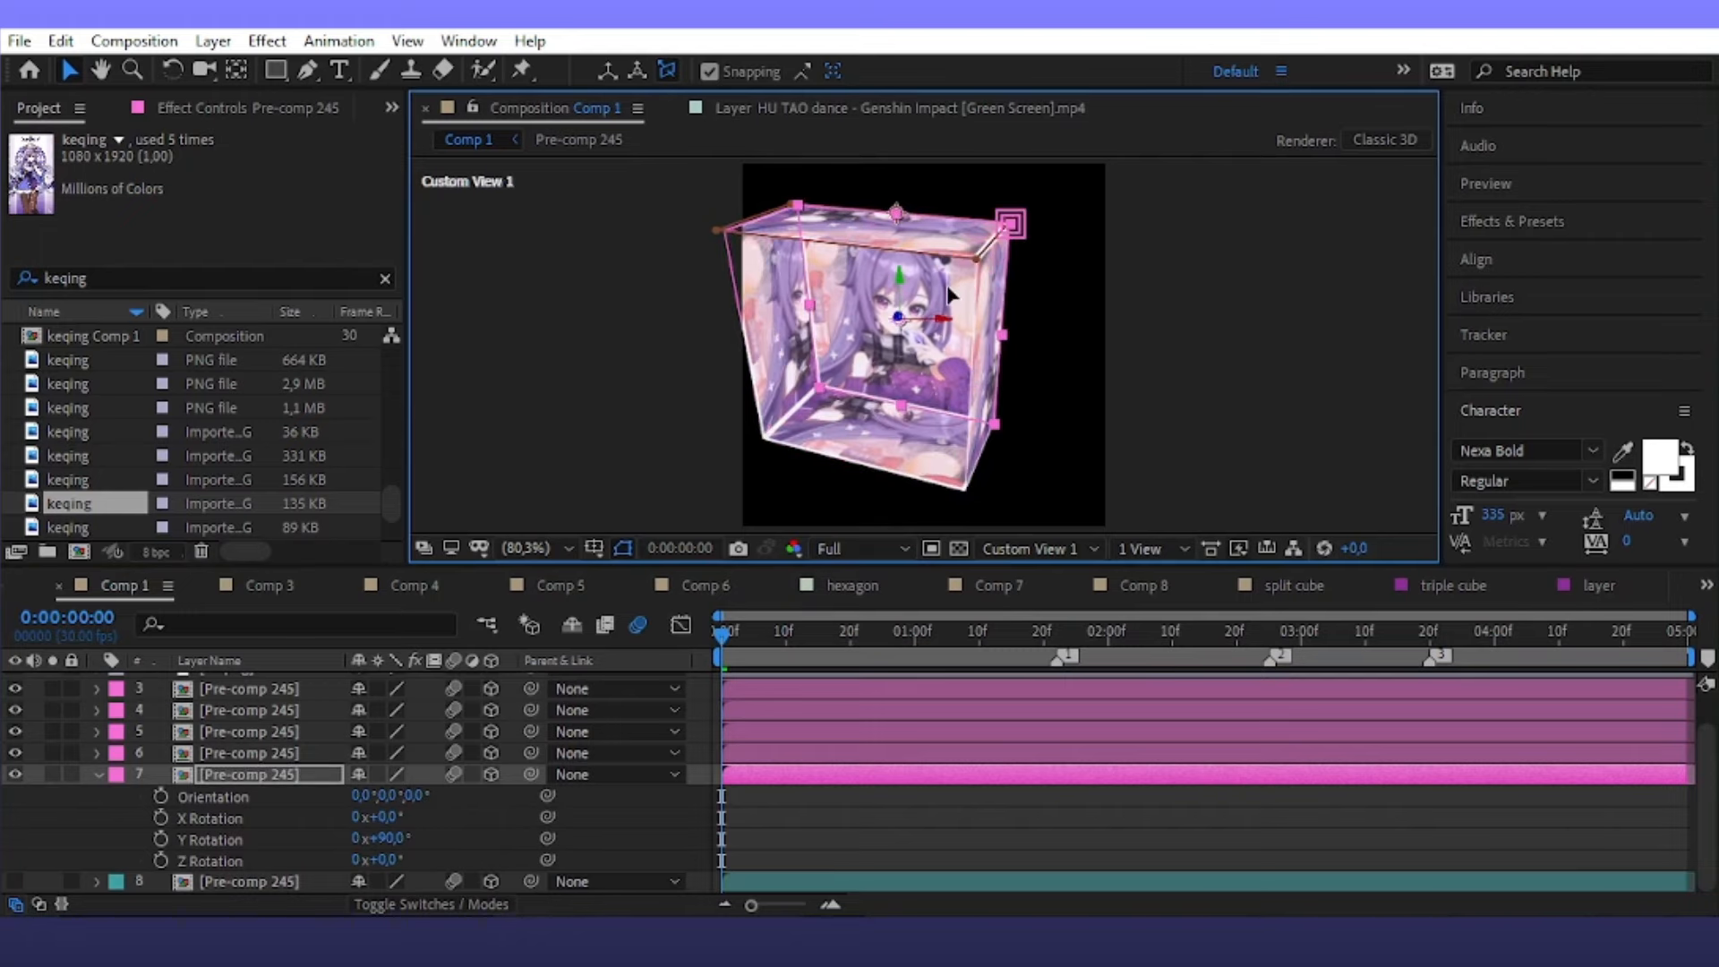
left_click(1045, 549)
left_click(1030, 619)
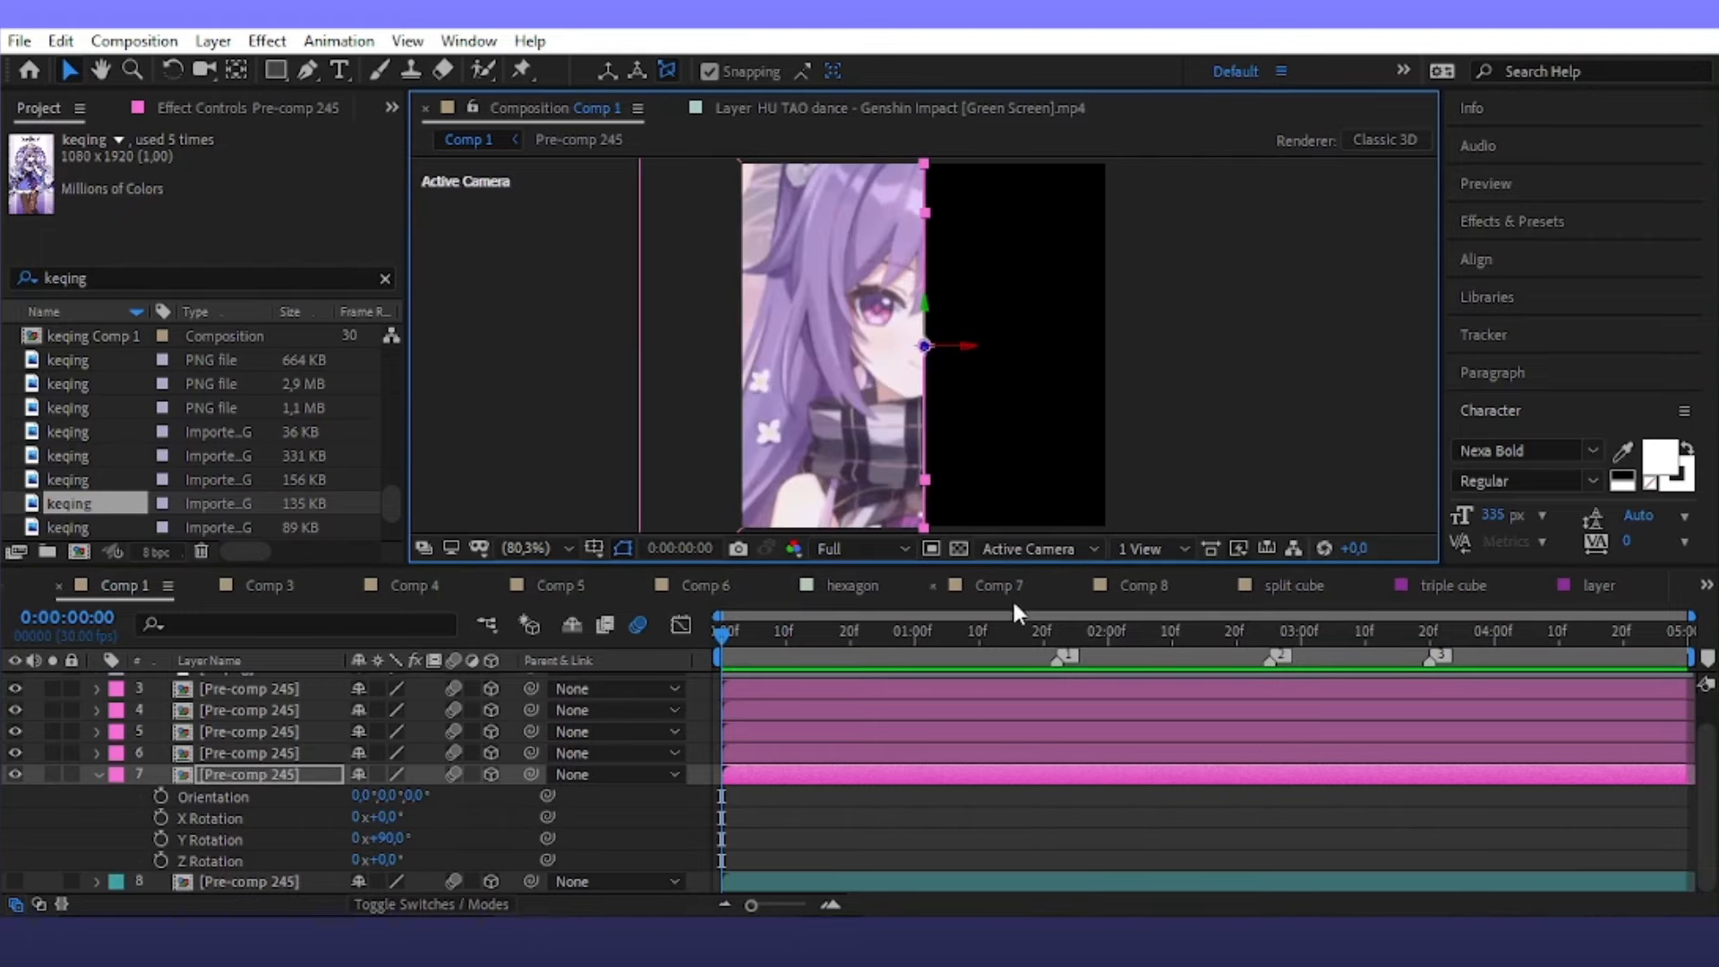
Inspect the fuchsia half of the cube in Custom View 1, toggling its panels' visibility and collapsing layer 7's properties
left_click(1038, 548)
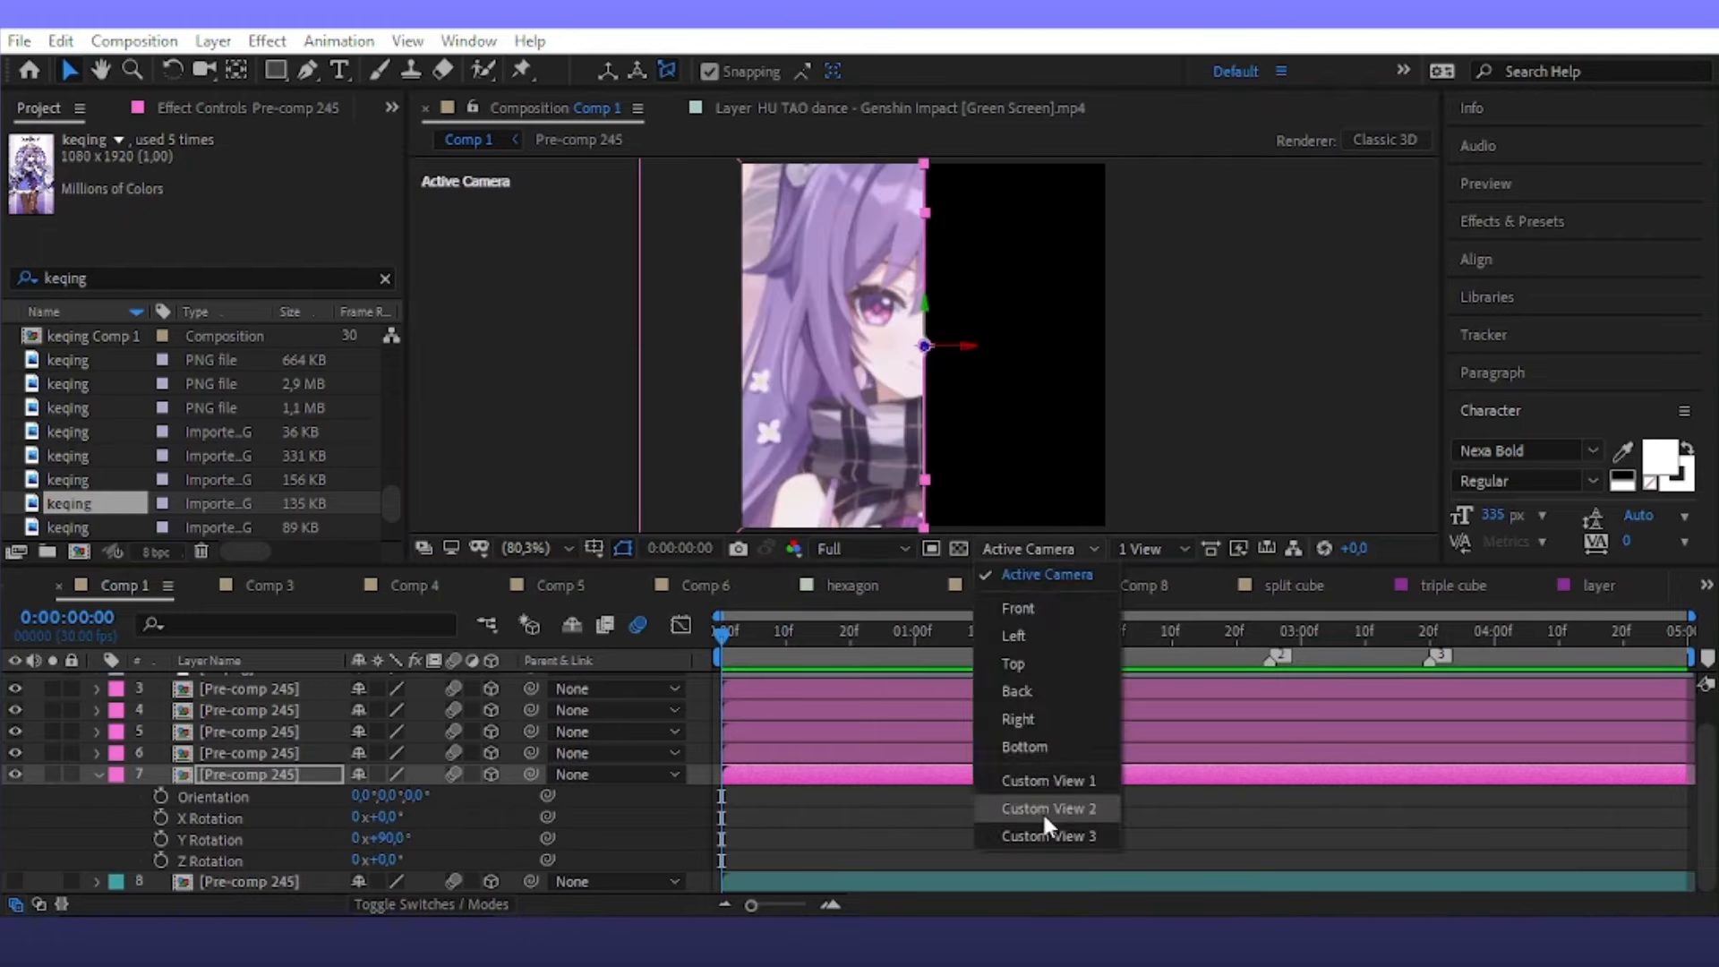
left_click(1040, 806)
scroll(132, 763, "up", 2)
left_click(97, 812)
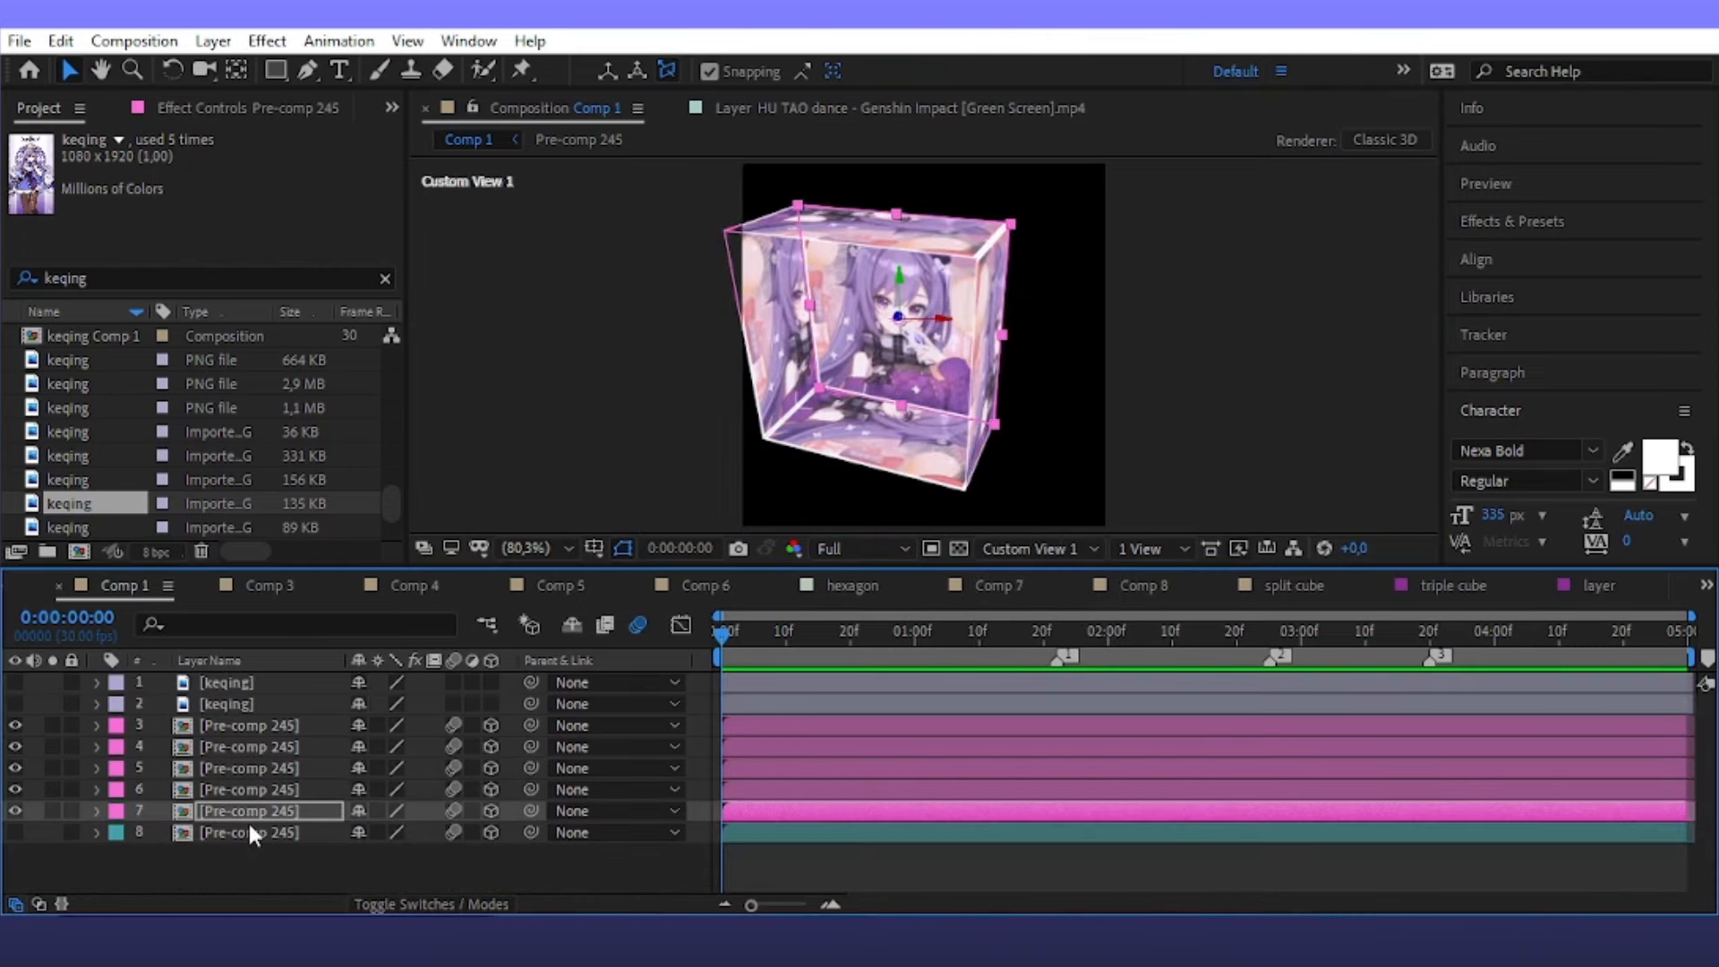
left_click(188, 856)
left_click(177, 835)
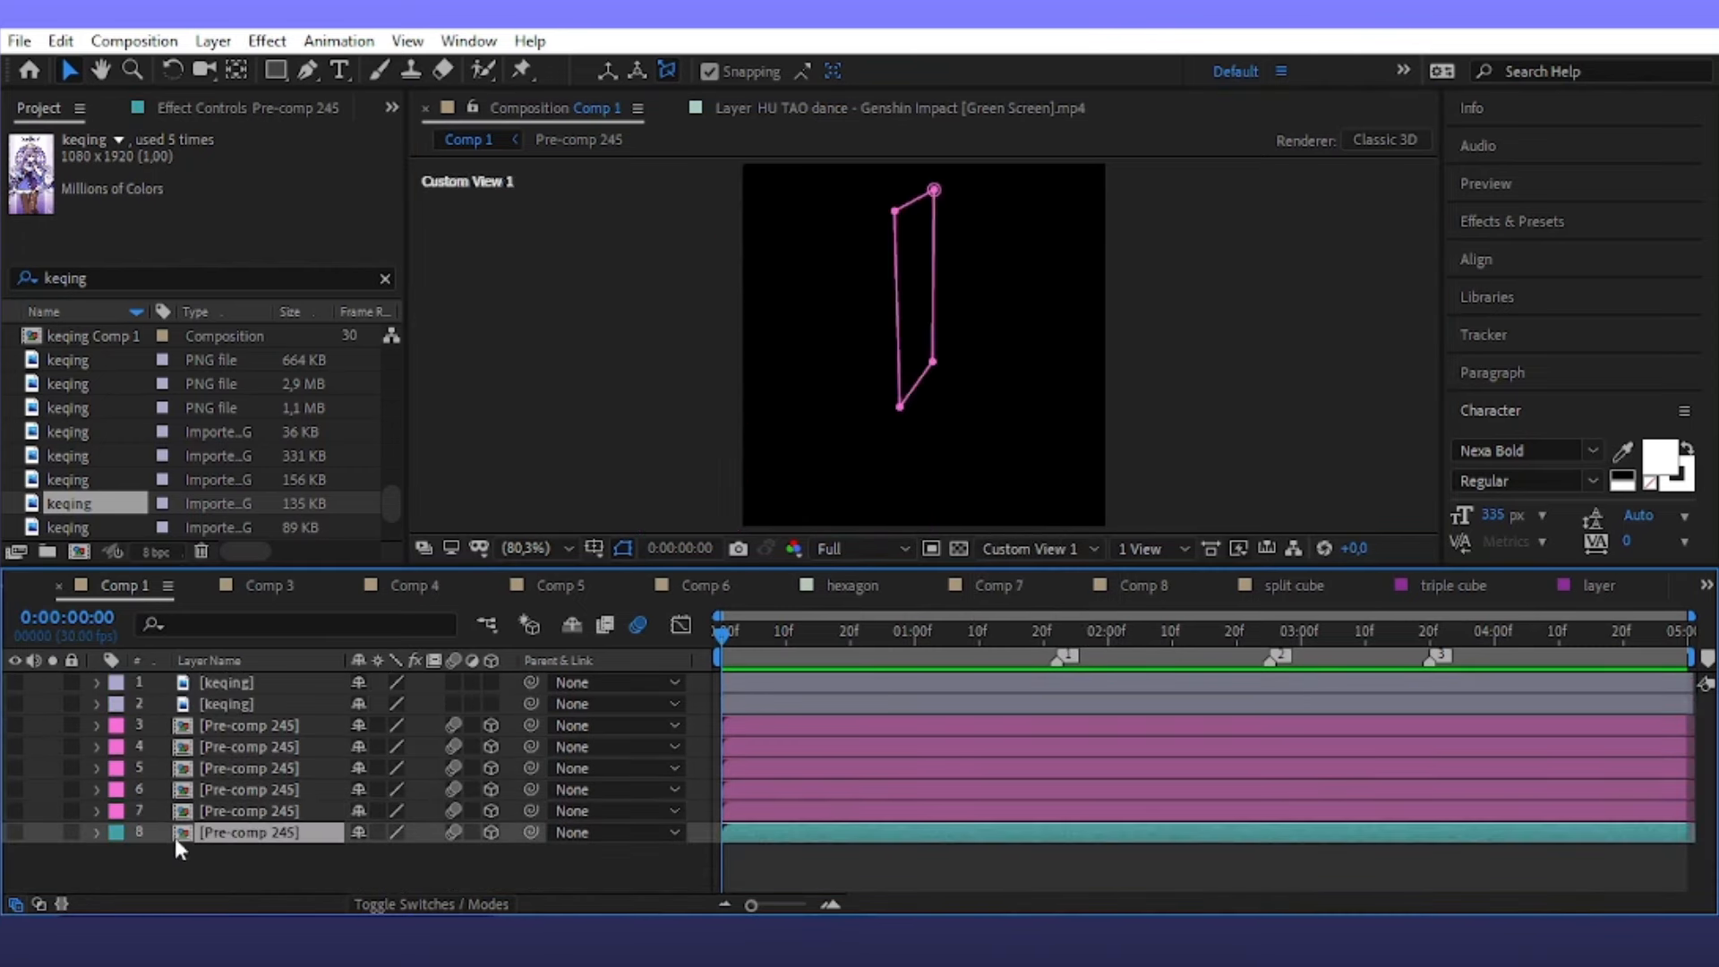
left_click(16, 812)
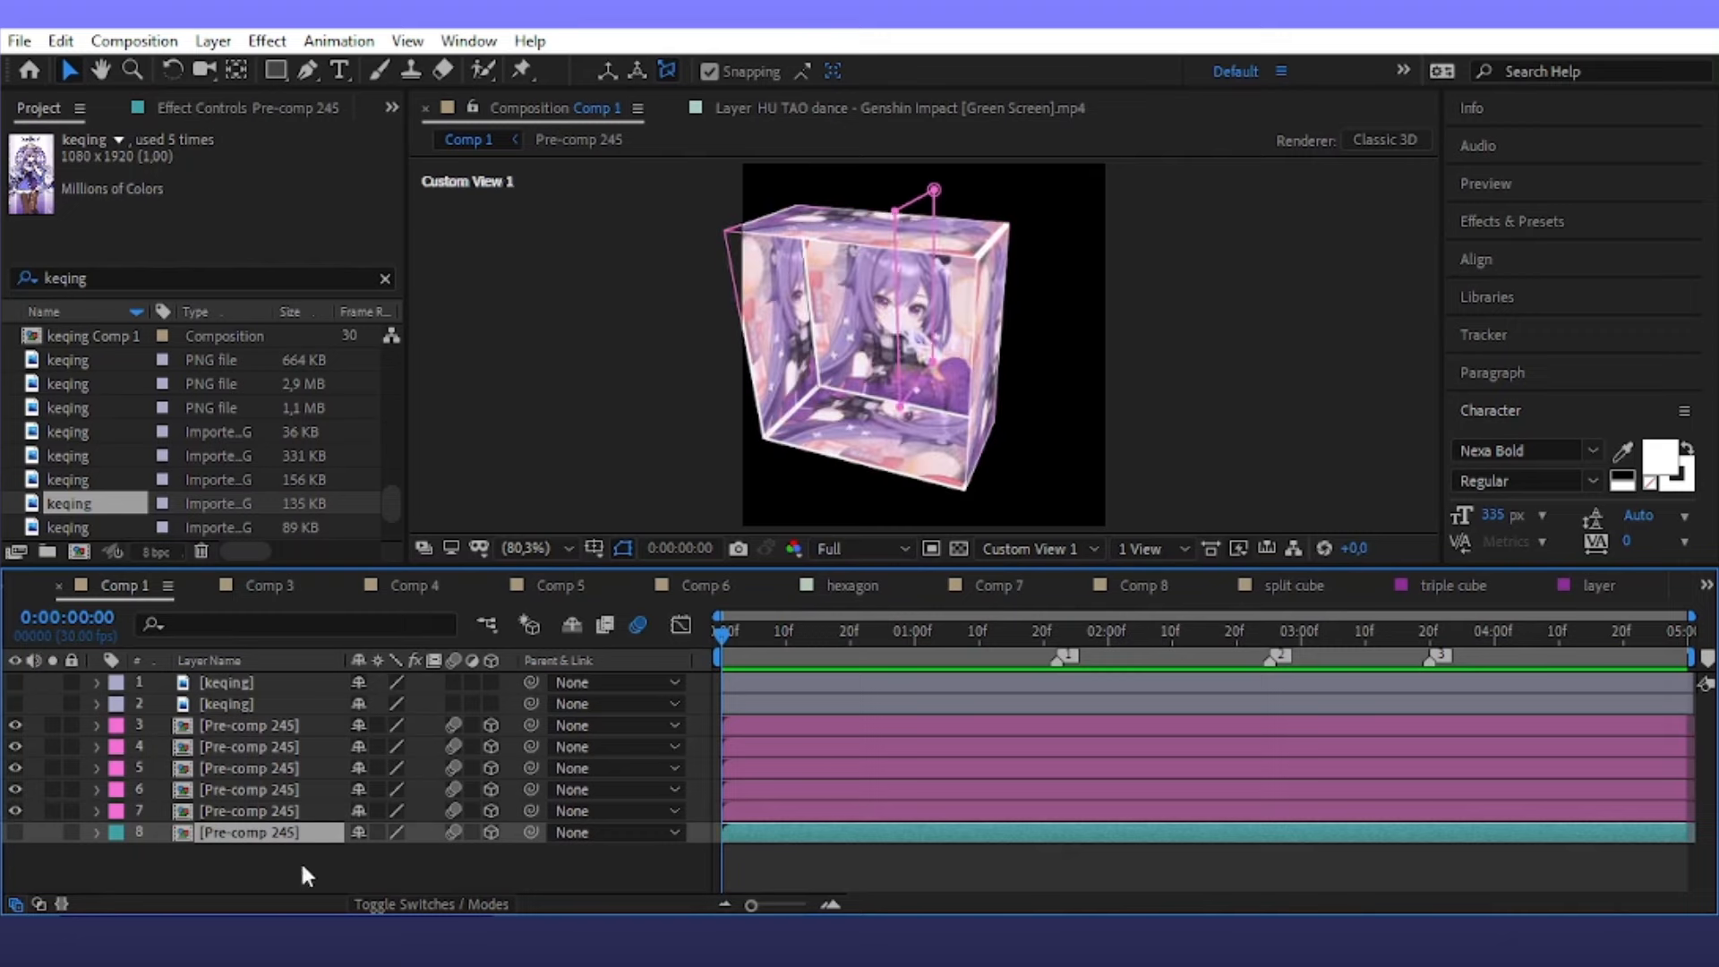
left_click(299, 860)
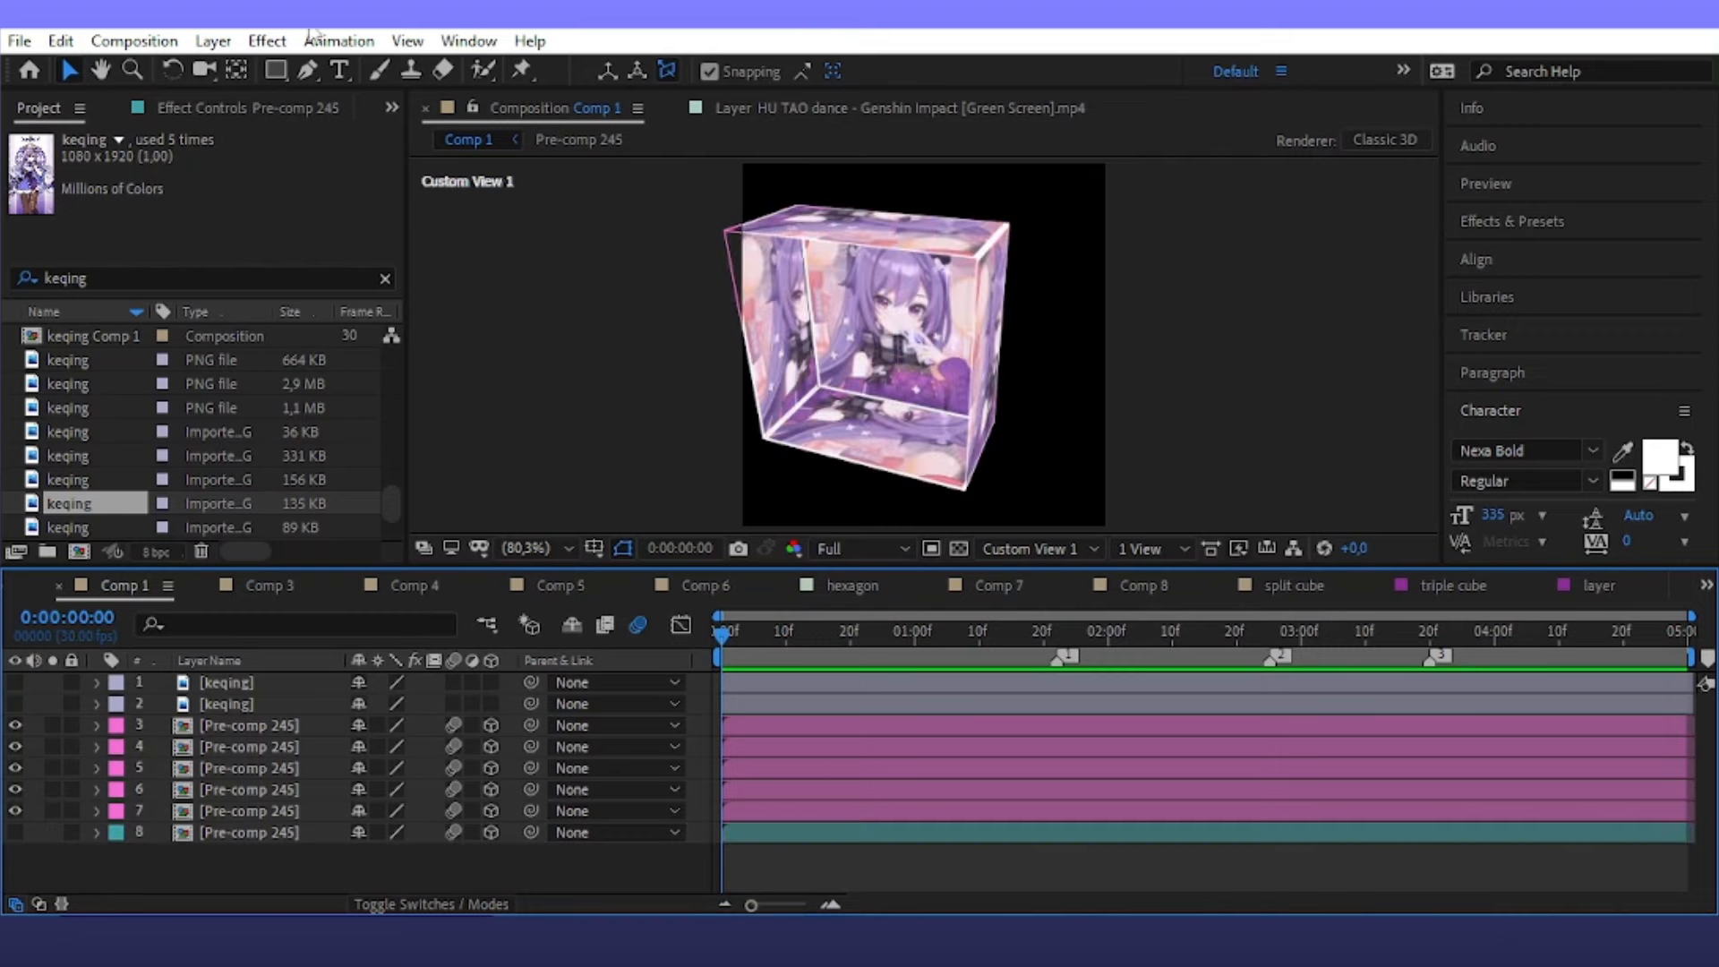
Return to the Active Camera view and create a pink solid for the cube half's inner face
left_click(998, 548)
left_click(1025, 580)
left_click(211, 40)
mouse_move(247, 66)
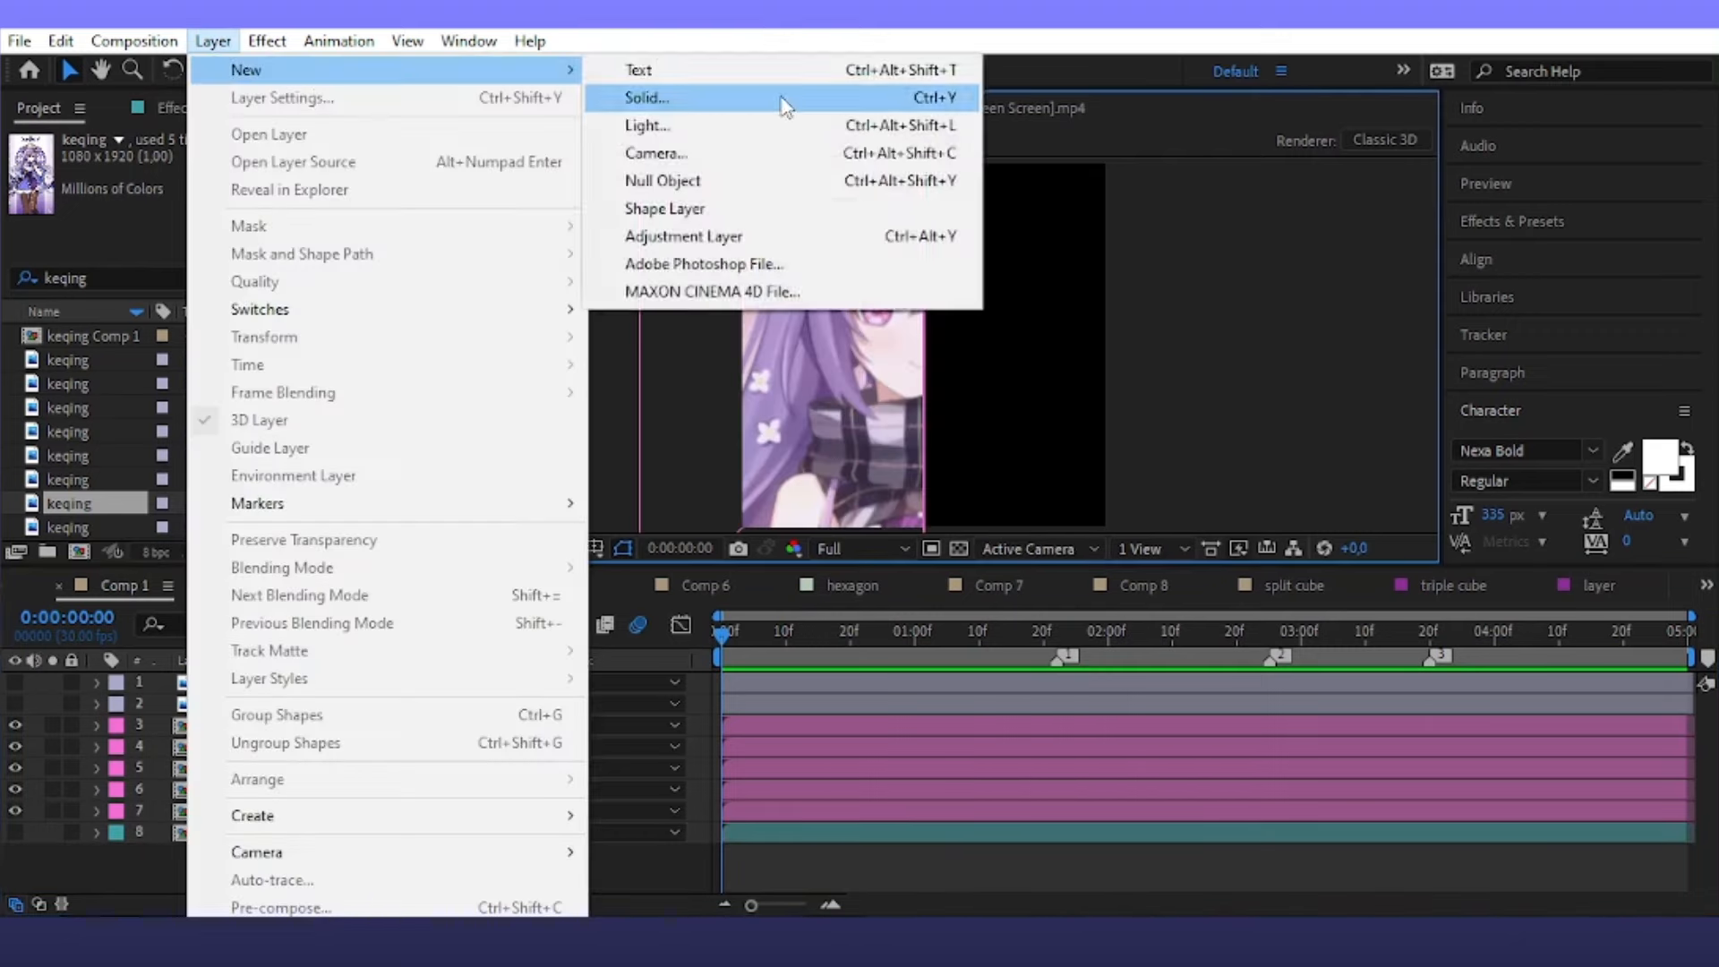
left_click(787, 101)
left_click(785, 360)
left_click(793, 328)
left_click(576, 689)
left_click(1028, 673)
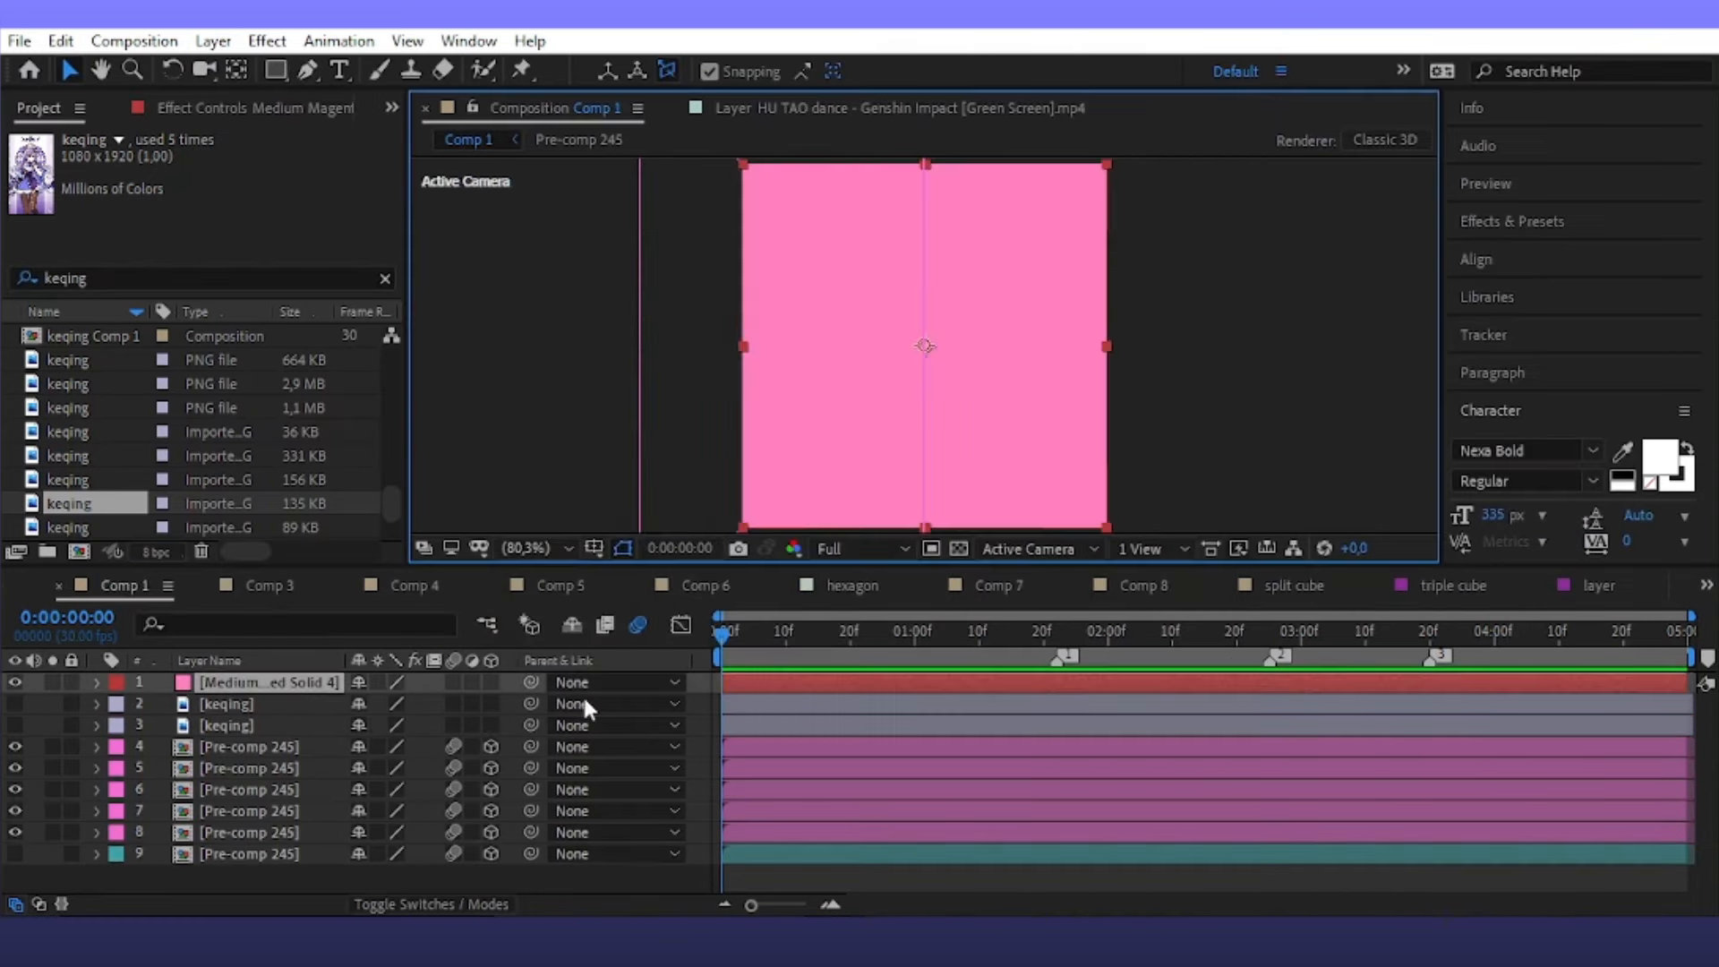
Create a white solid above the pink one for the inner face's border
left_click(212, 42)
mouse_move(501, 70)
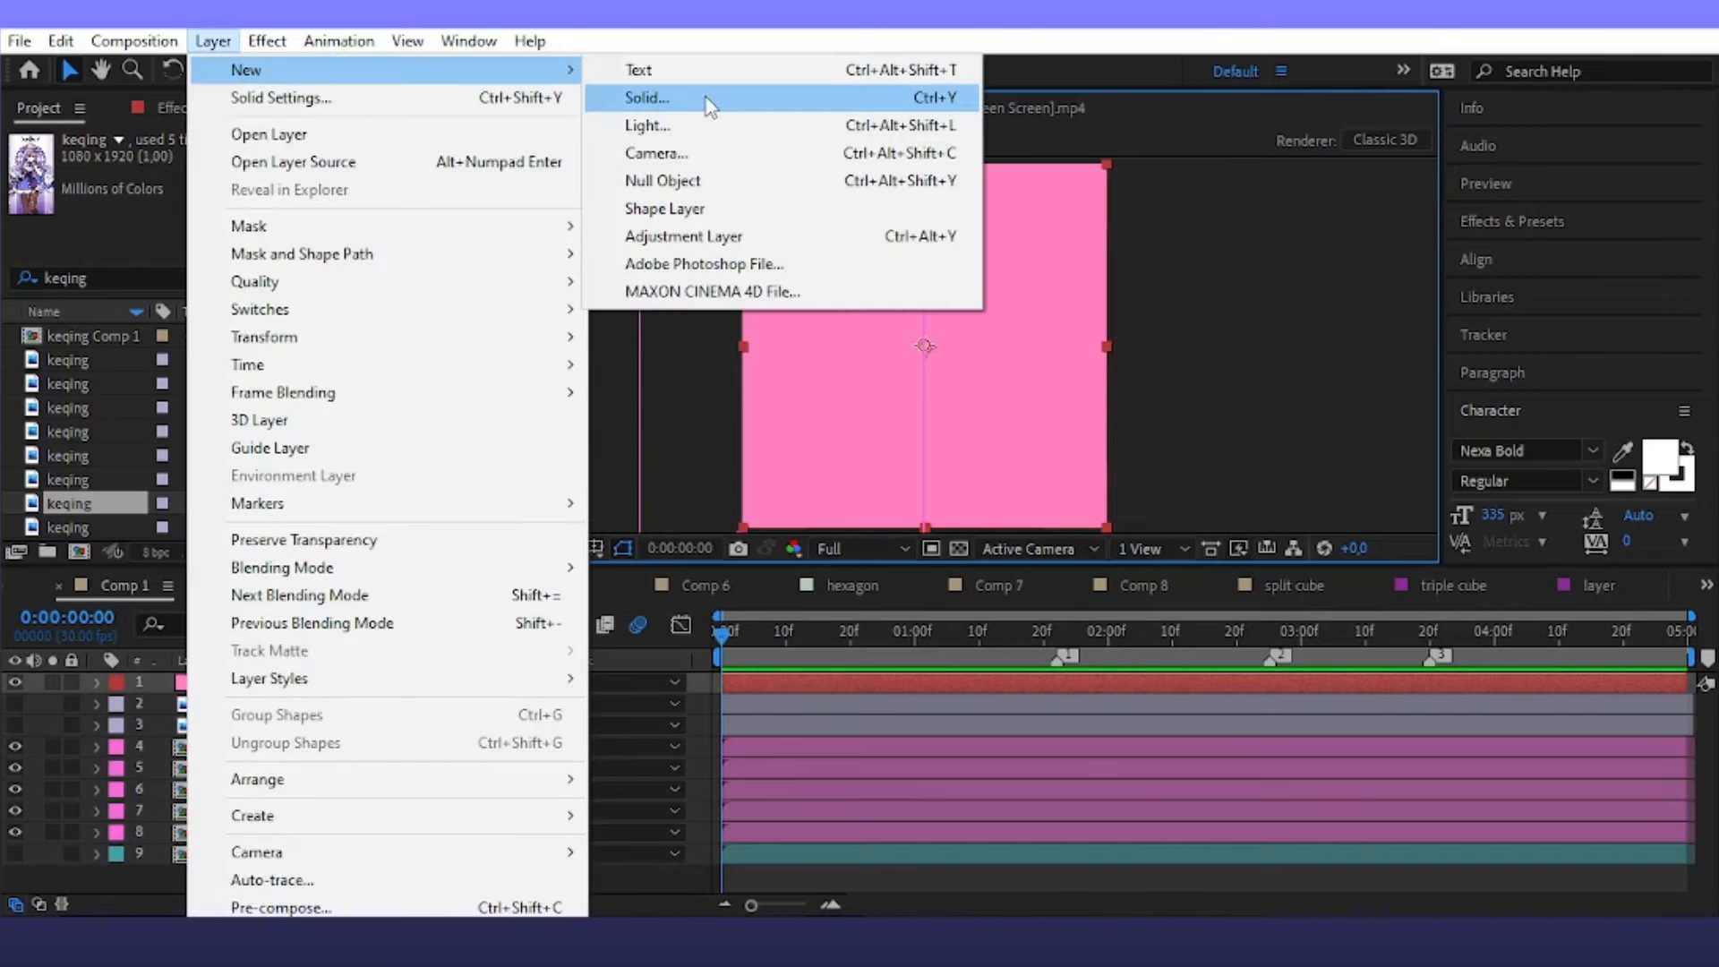
left_click(708, 106)
left_click(922, 603)
left_click(833, 485)
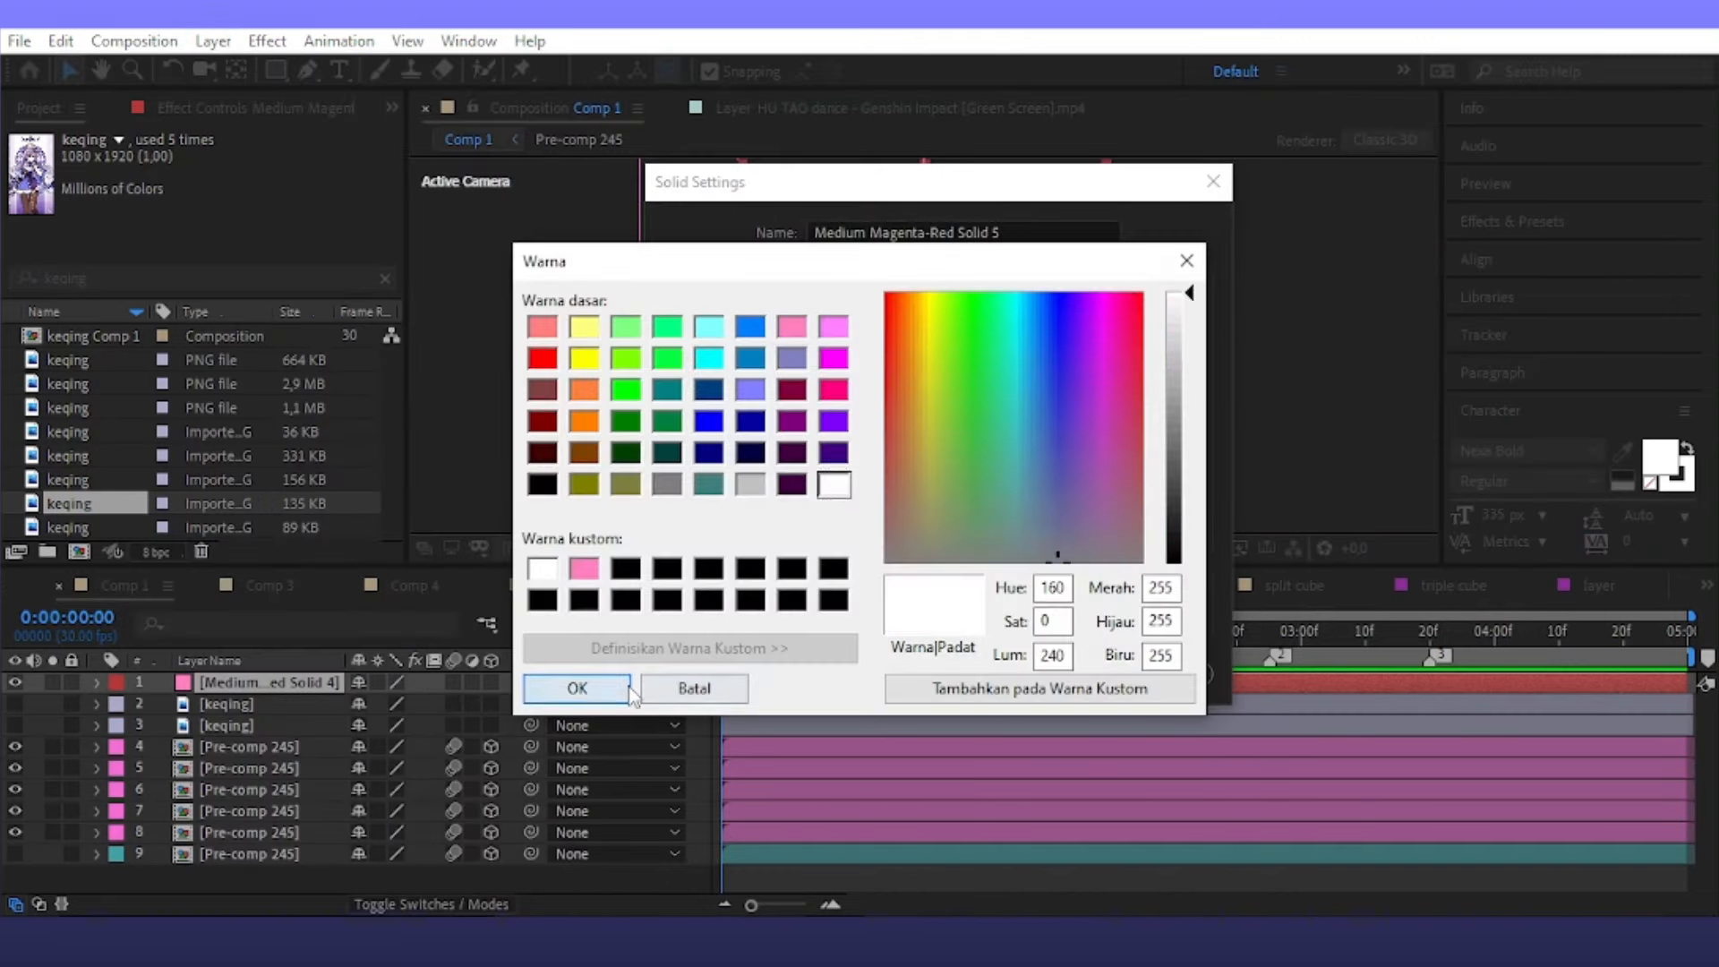
left_click(626, 689)
left_click(994, 680)
Mask the white solid with an inset rectangle set to Subtract, leaving a thin white border, and collapse its properties
double_click(275, 70)
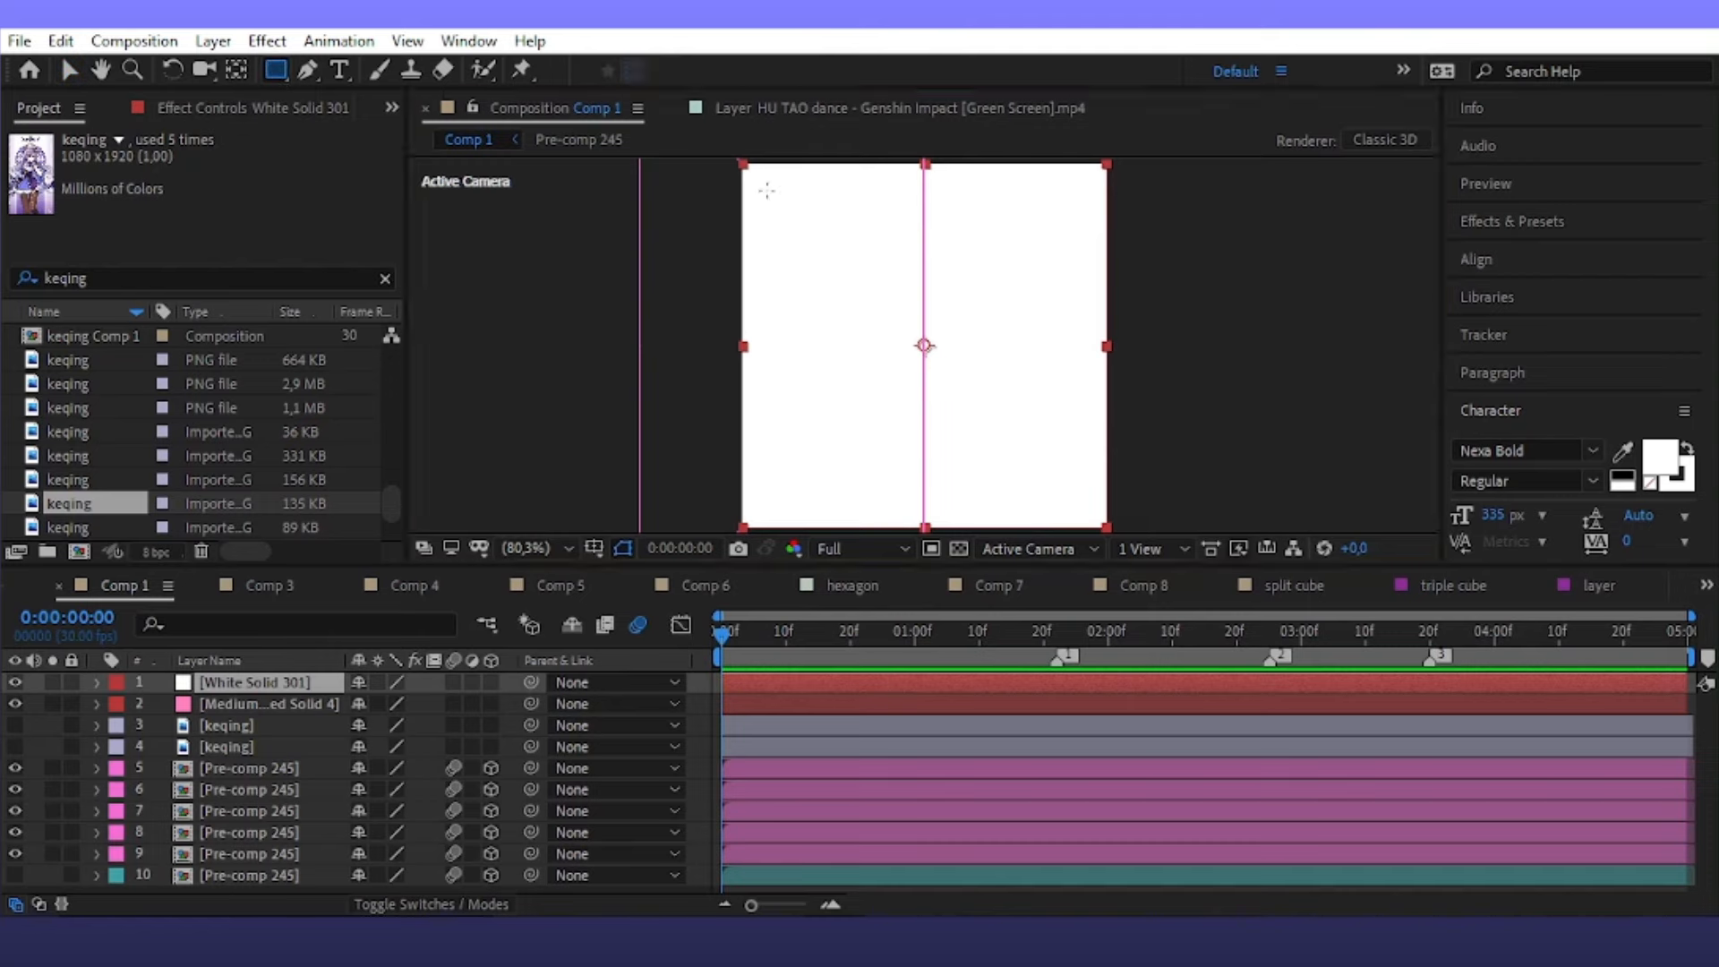
left_click(386, 725)
left_click(418, 587)
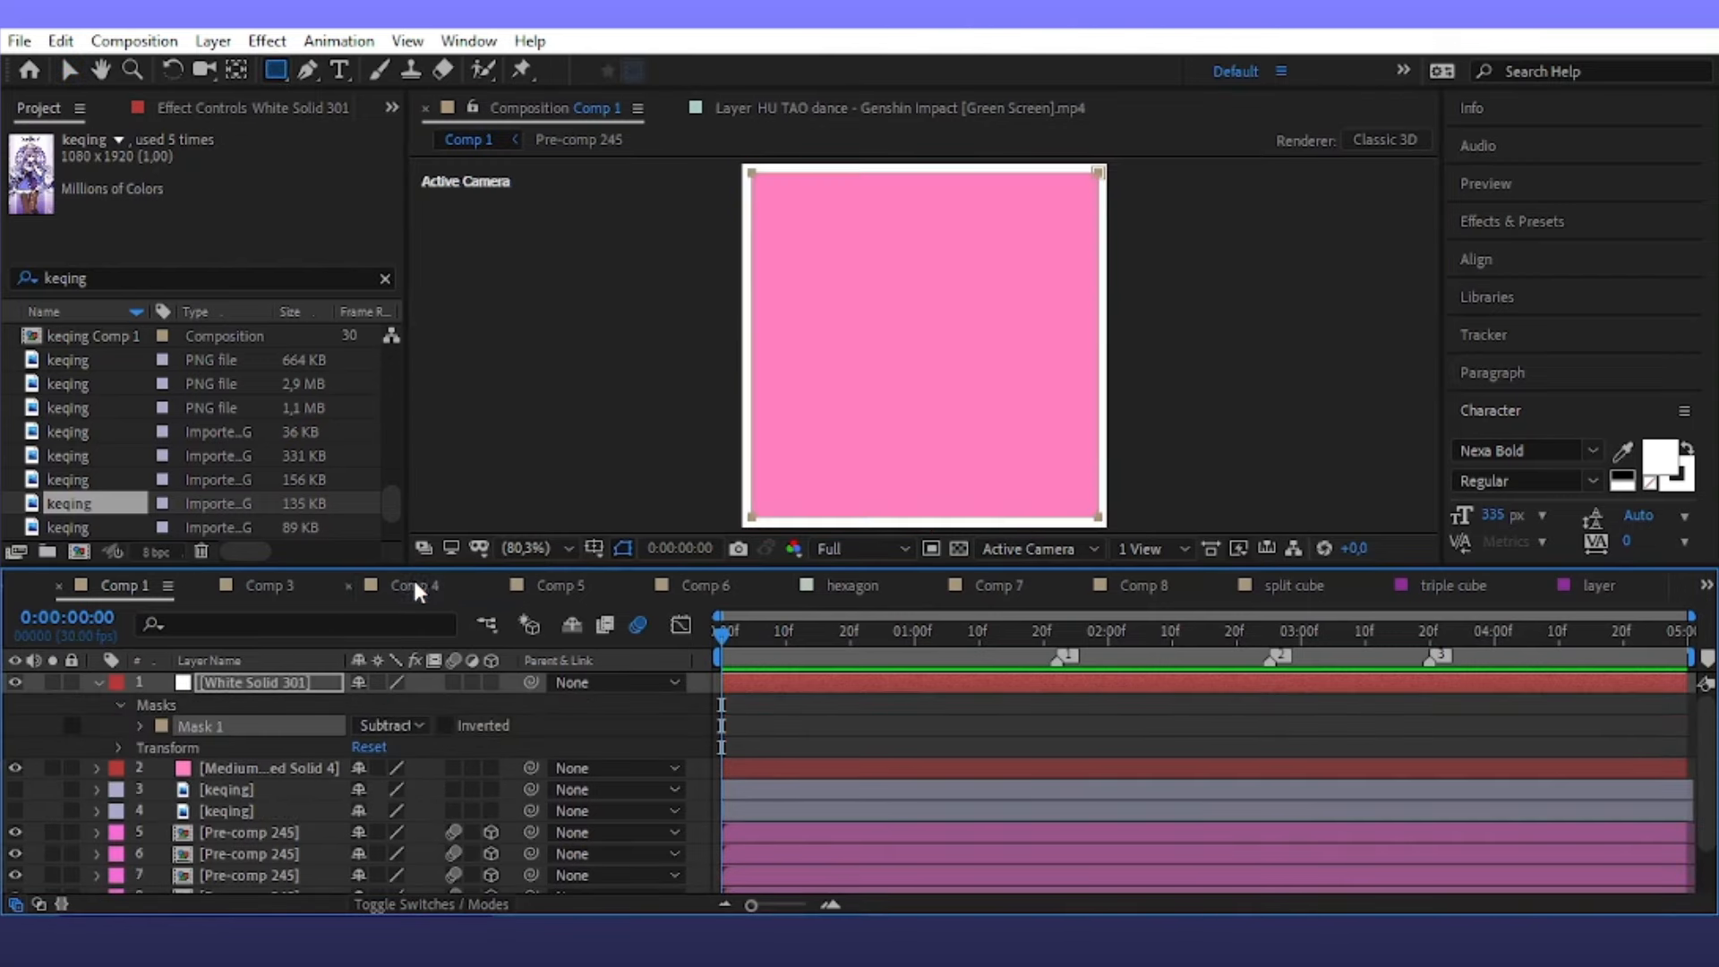
key("v")
left_click(278, 680)
left_click(96, 682)
Pre-compose the white and pink solids, place the pre-comp below the two keqing image layers, and make it 3D
left_click(206, 704, "shift")
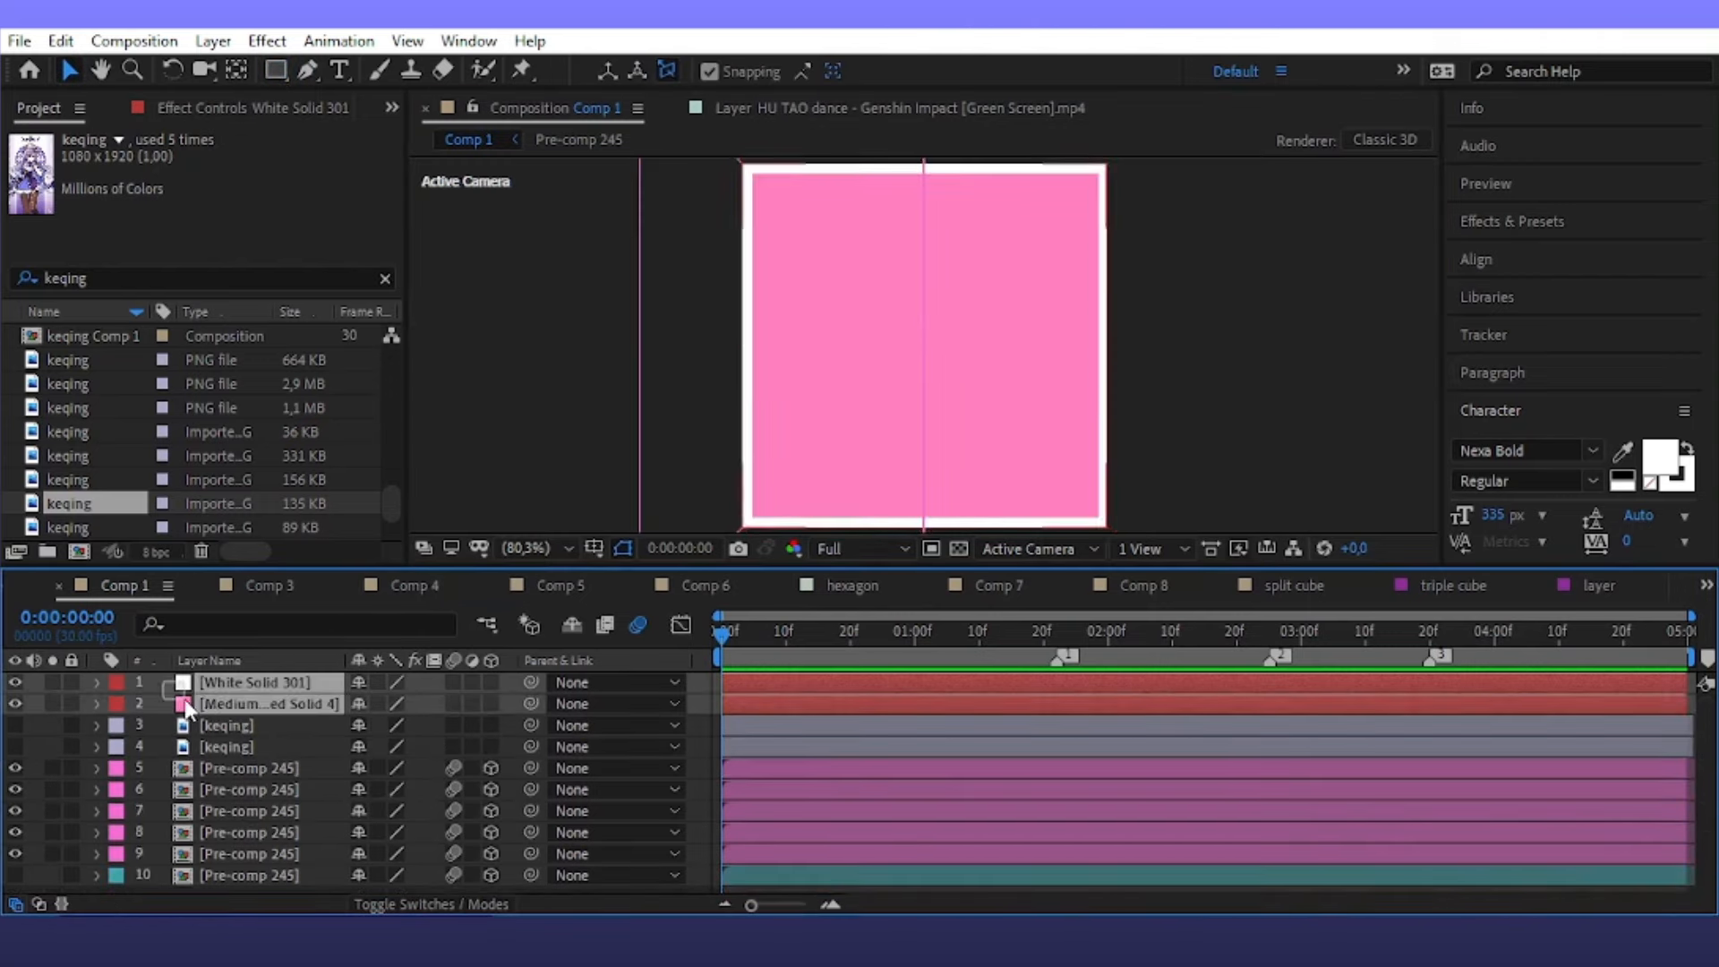
right_click(202, 706)
left_click(359, 806)
left_click(970, 606)
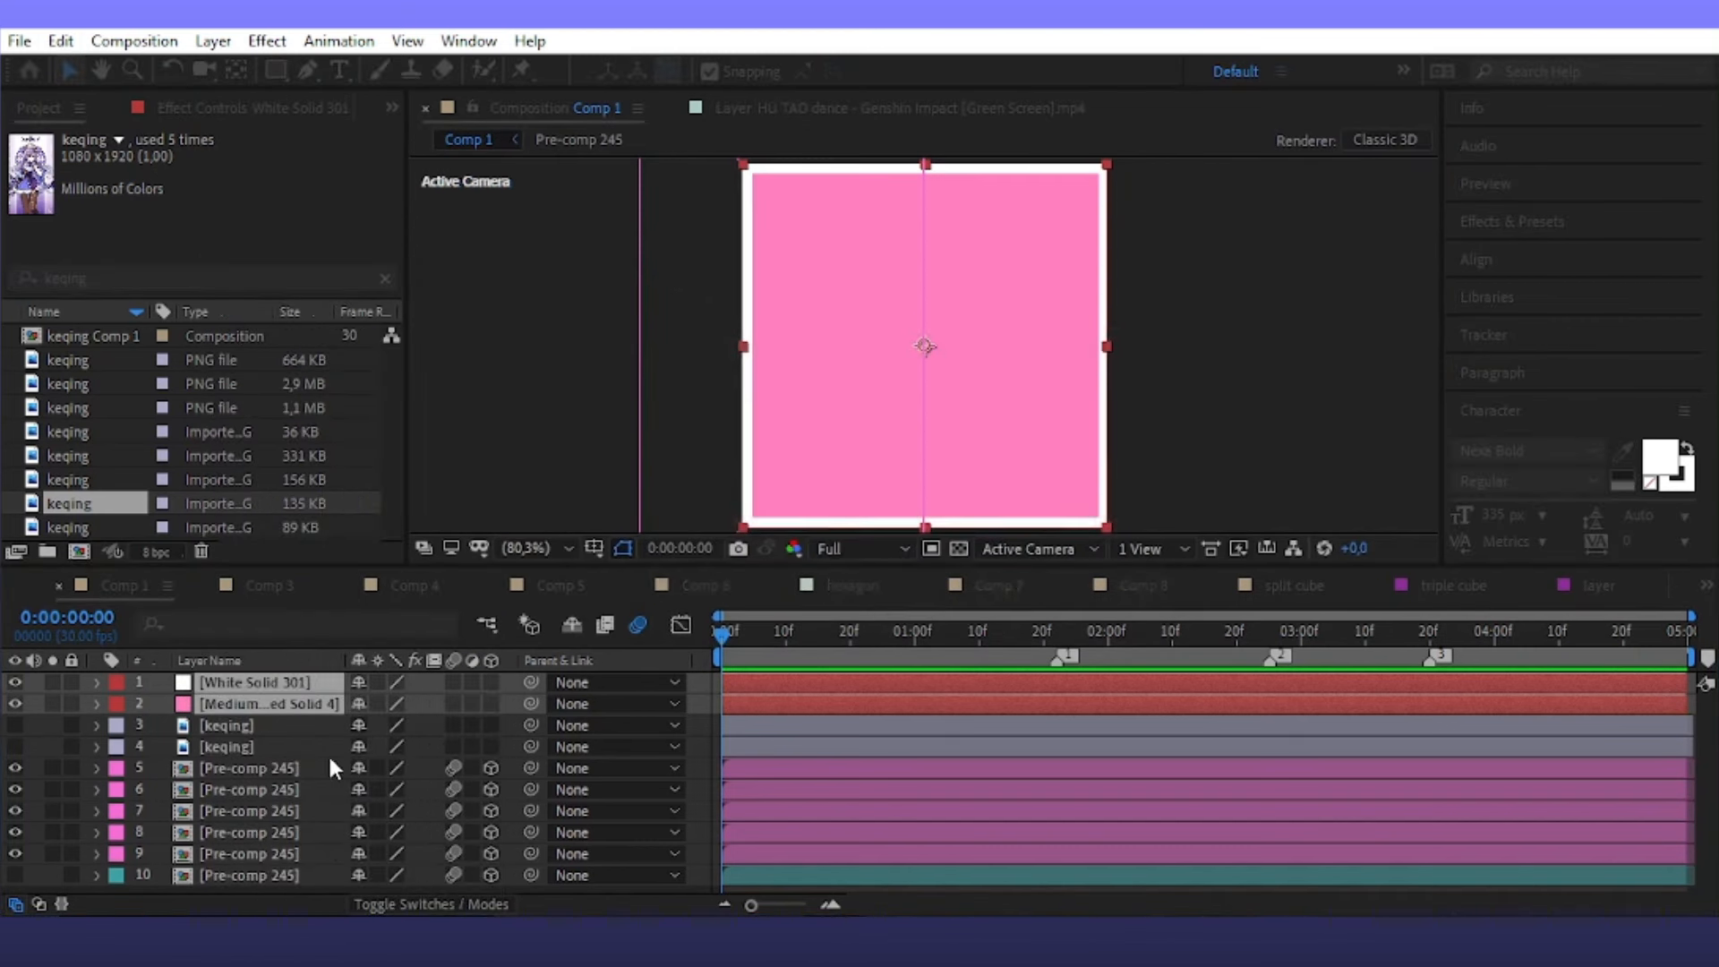
left_click_drag(304, 687, 320, 738)
left_click(491, 726)
In Custom View 1, rotate the pink pre-comp around its Y axis so it lies parallel to the cube's side panel
left_click(1038, 548)
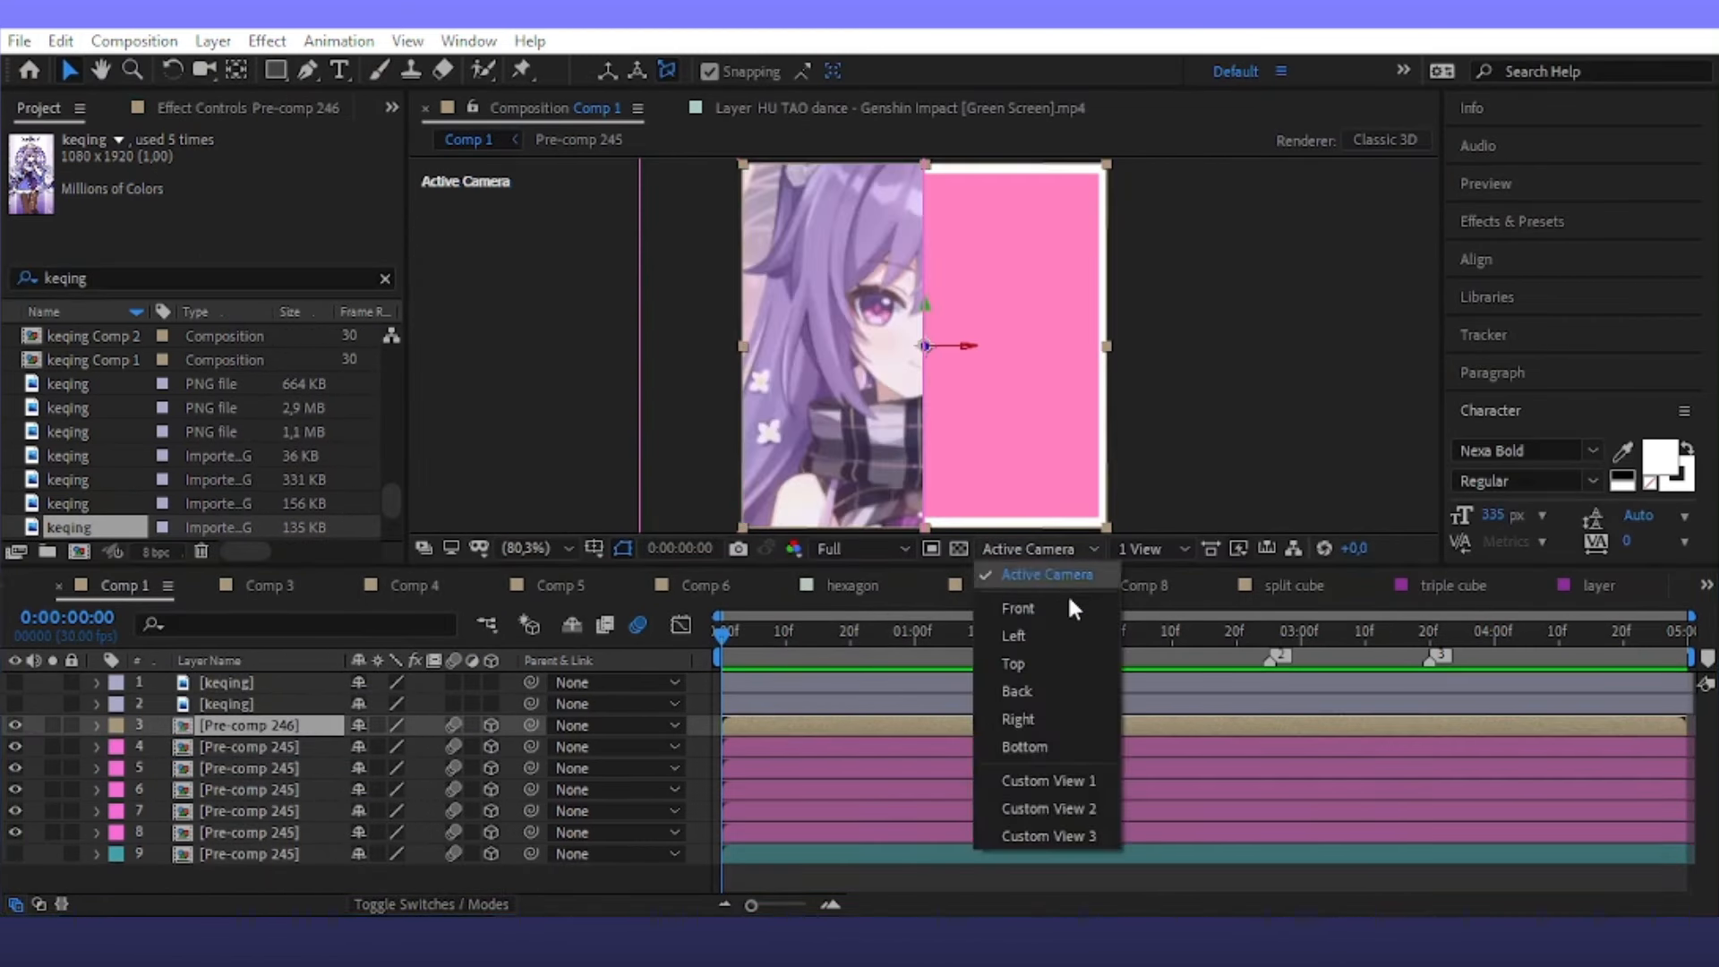
left_click(1037, 781)
key("r")
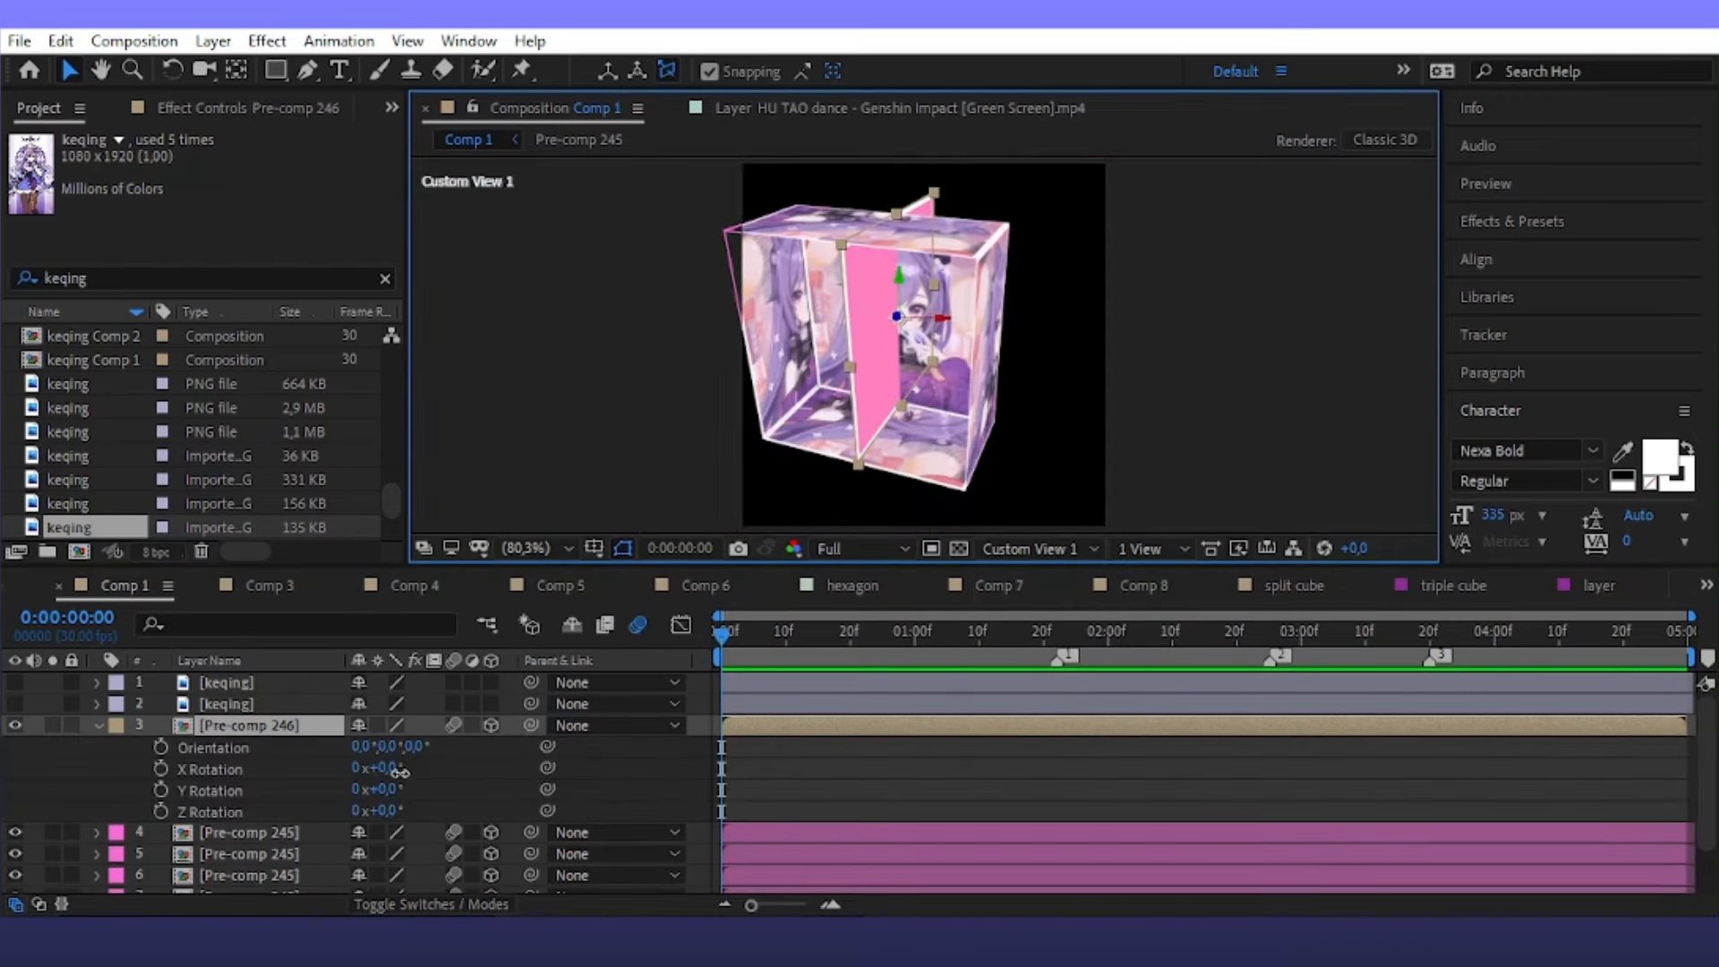
left_click_drag(400, 772, 500, 765)
key("ctrl+z")
left_click(384, 789)
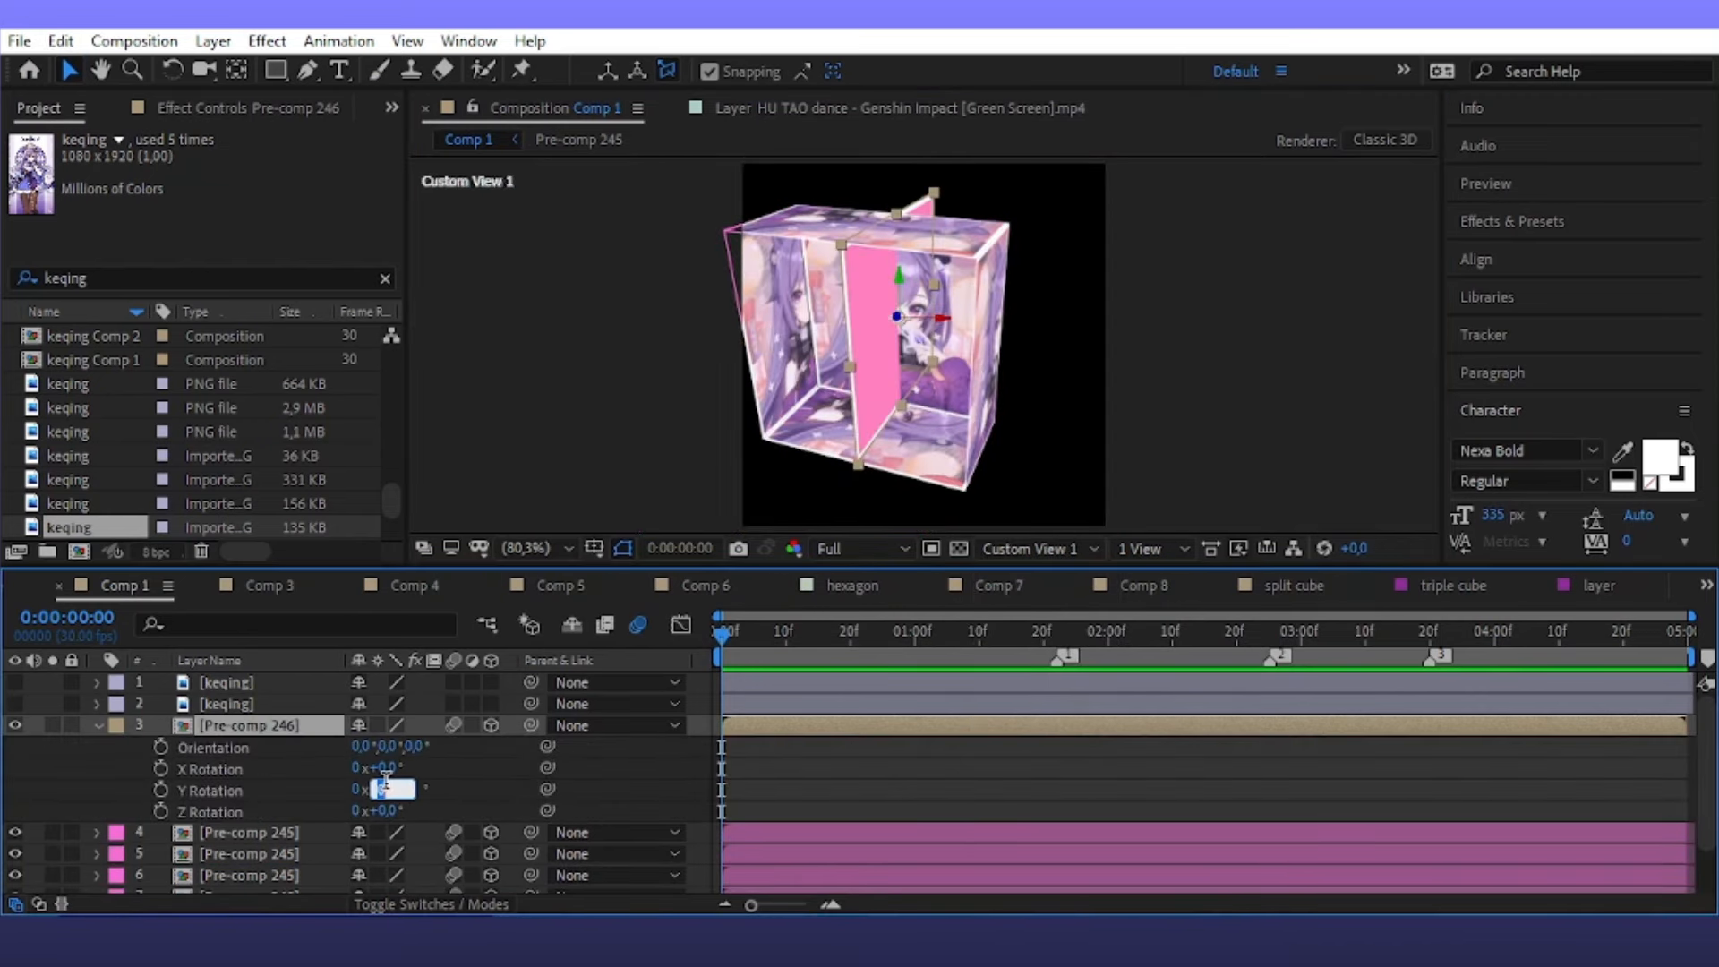
key("Return")
Set the pink panel's Position to 0, 180, 0 to close the half cube's open side, and return to the Active Camera view
key("p")
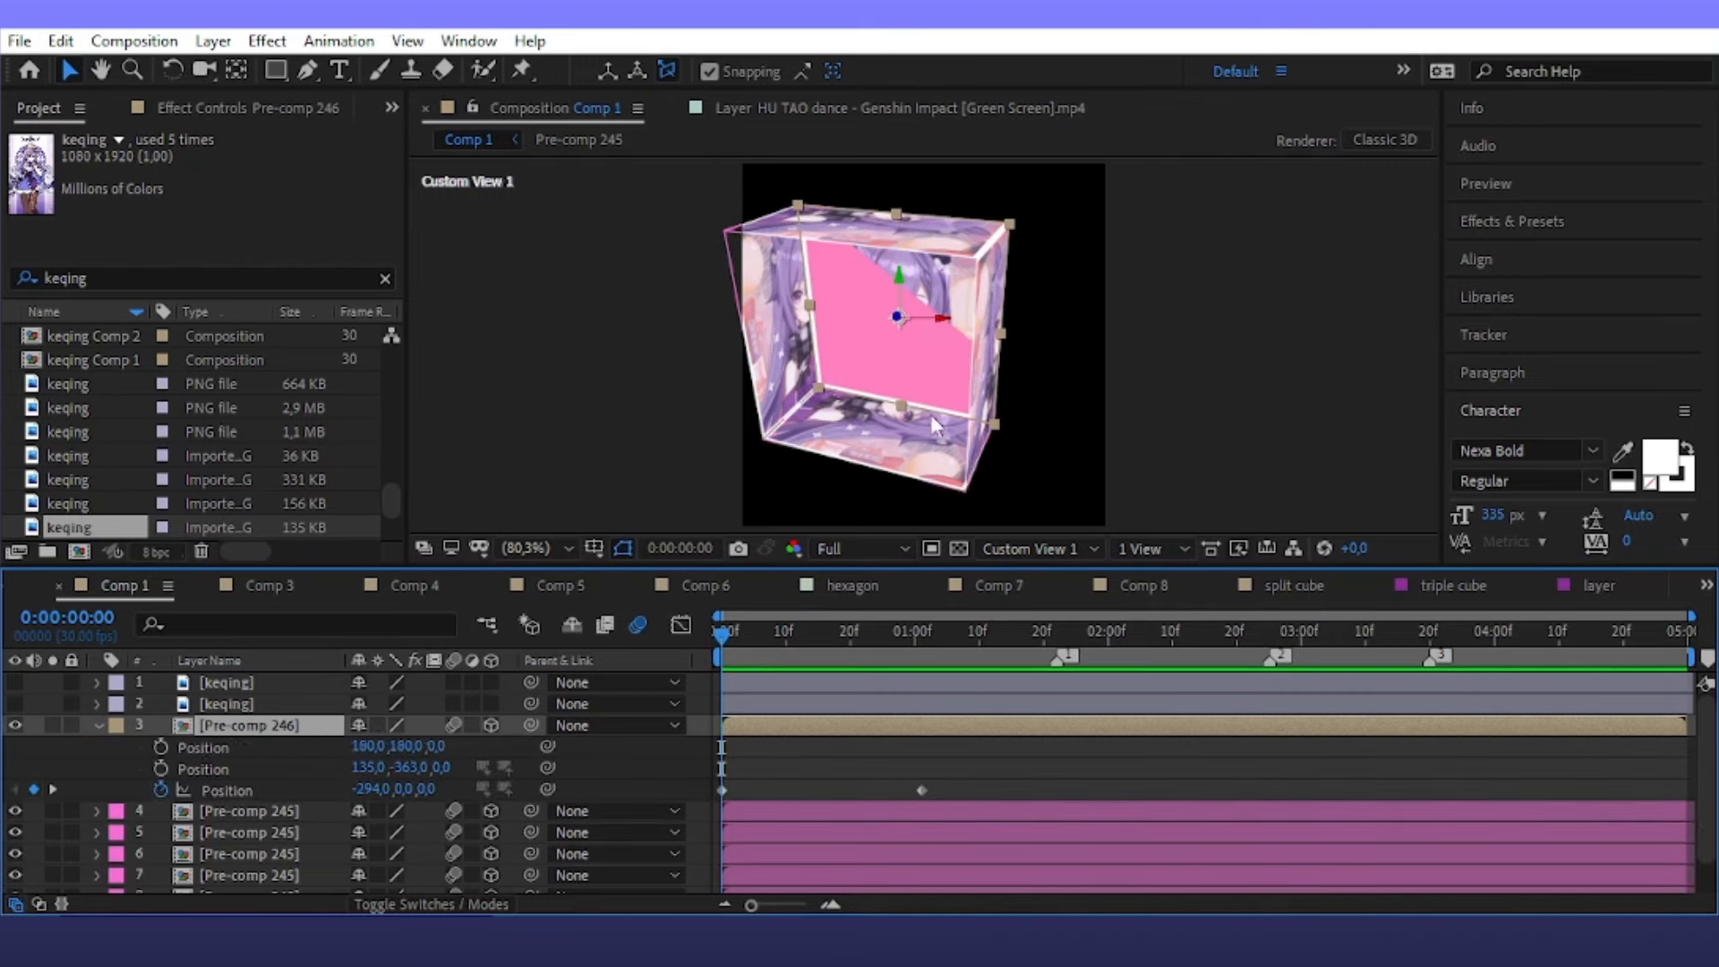
left_click(922, 404)
left_click_drag(922, 405, 908, 406)
left_click(1053, 547)
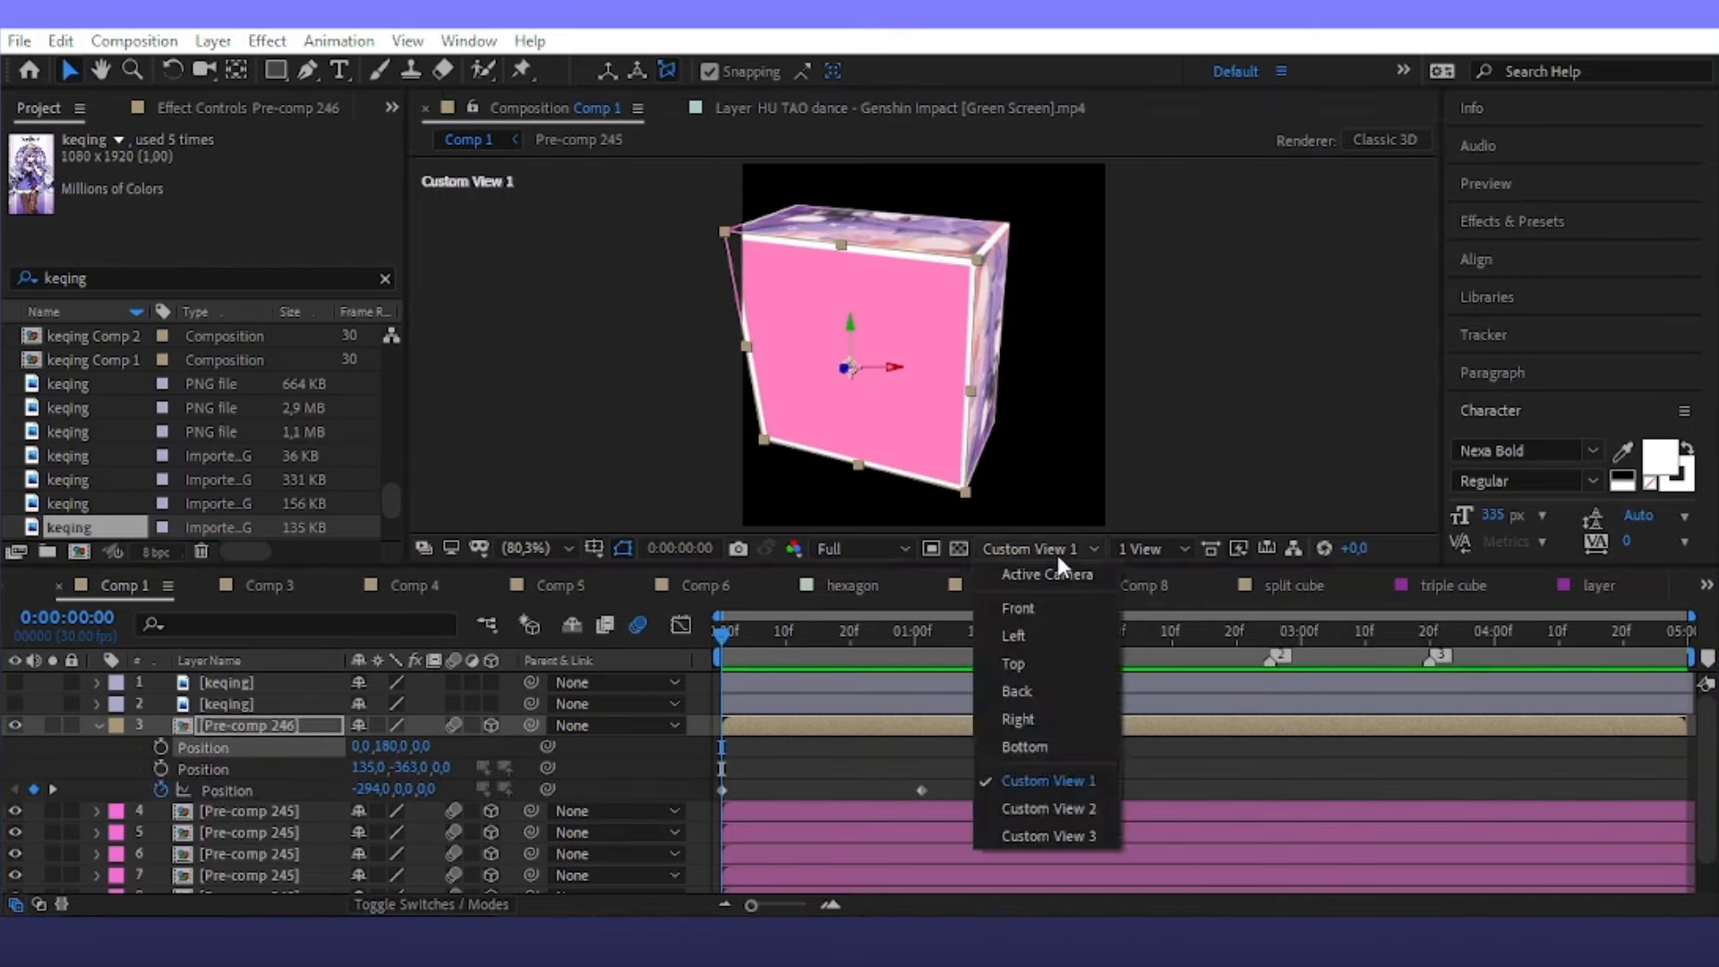
left_click(1045, 569)
left_click(97, 724)
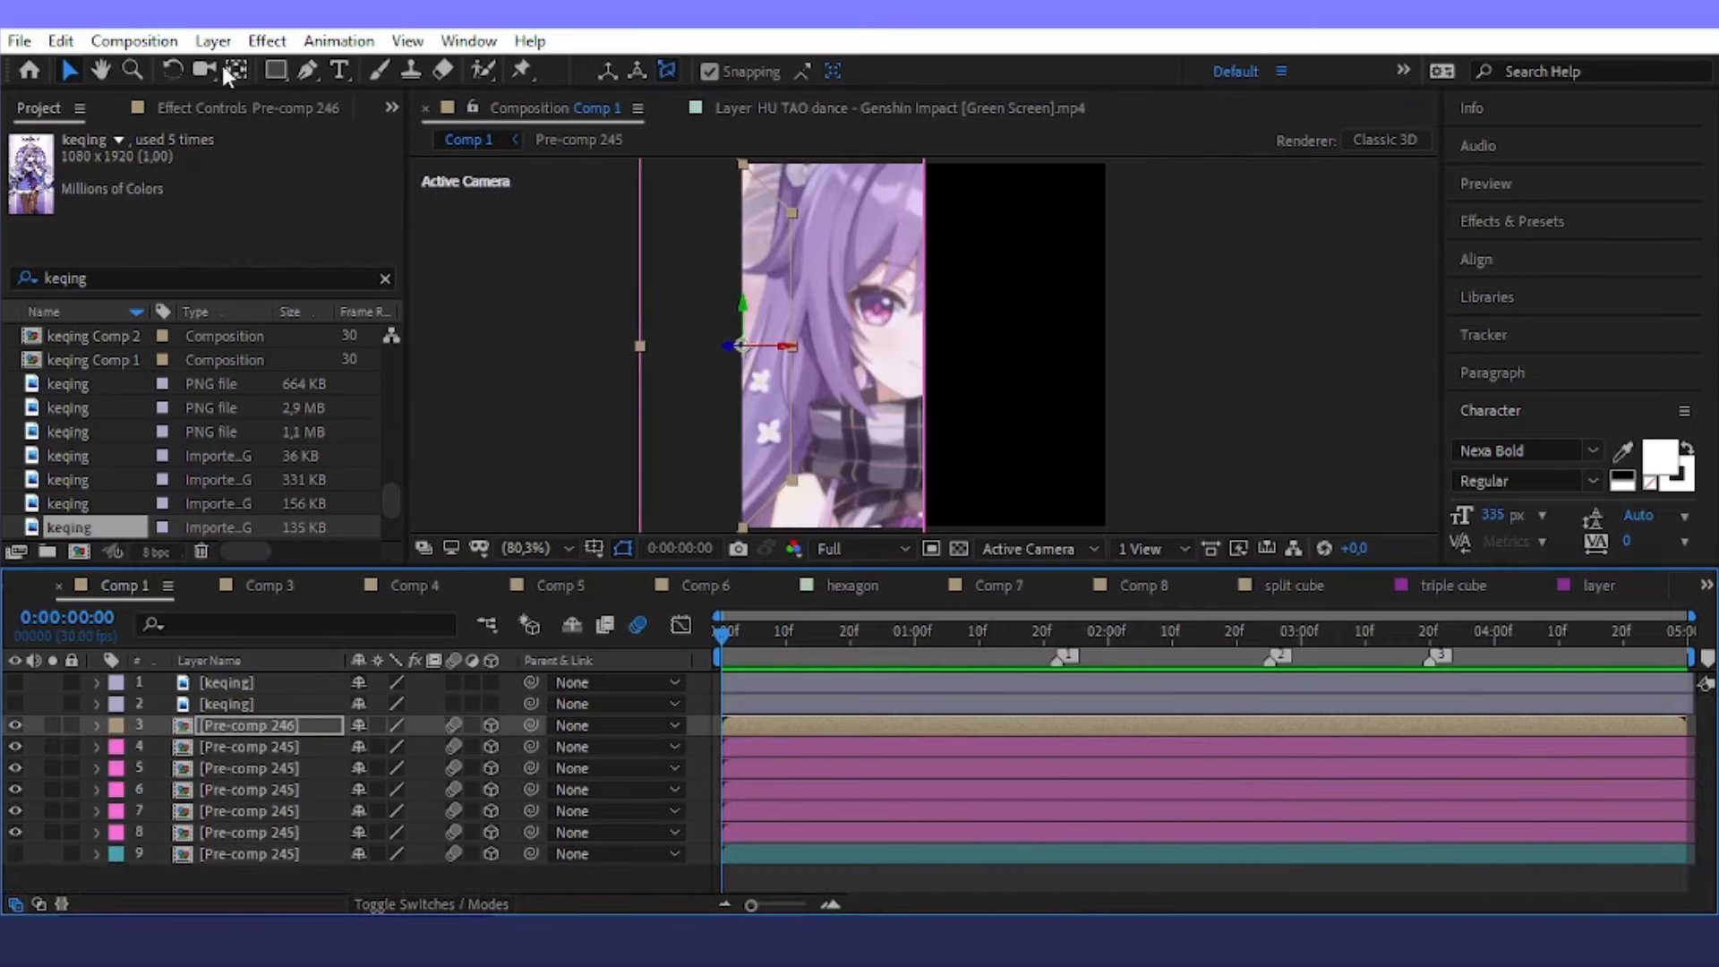
Add a null object above the pink pre-comp to control the first cube half
left_click(213, 41)
mouse_move(260, 67)
left_click(694, 176)
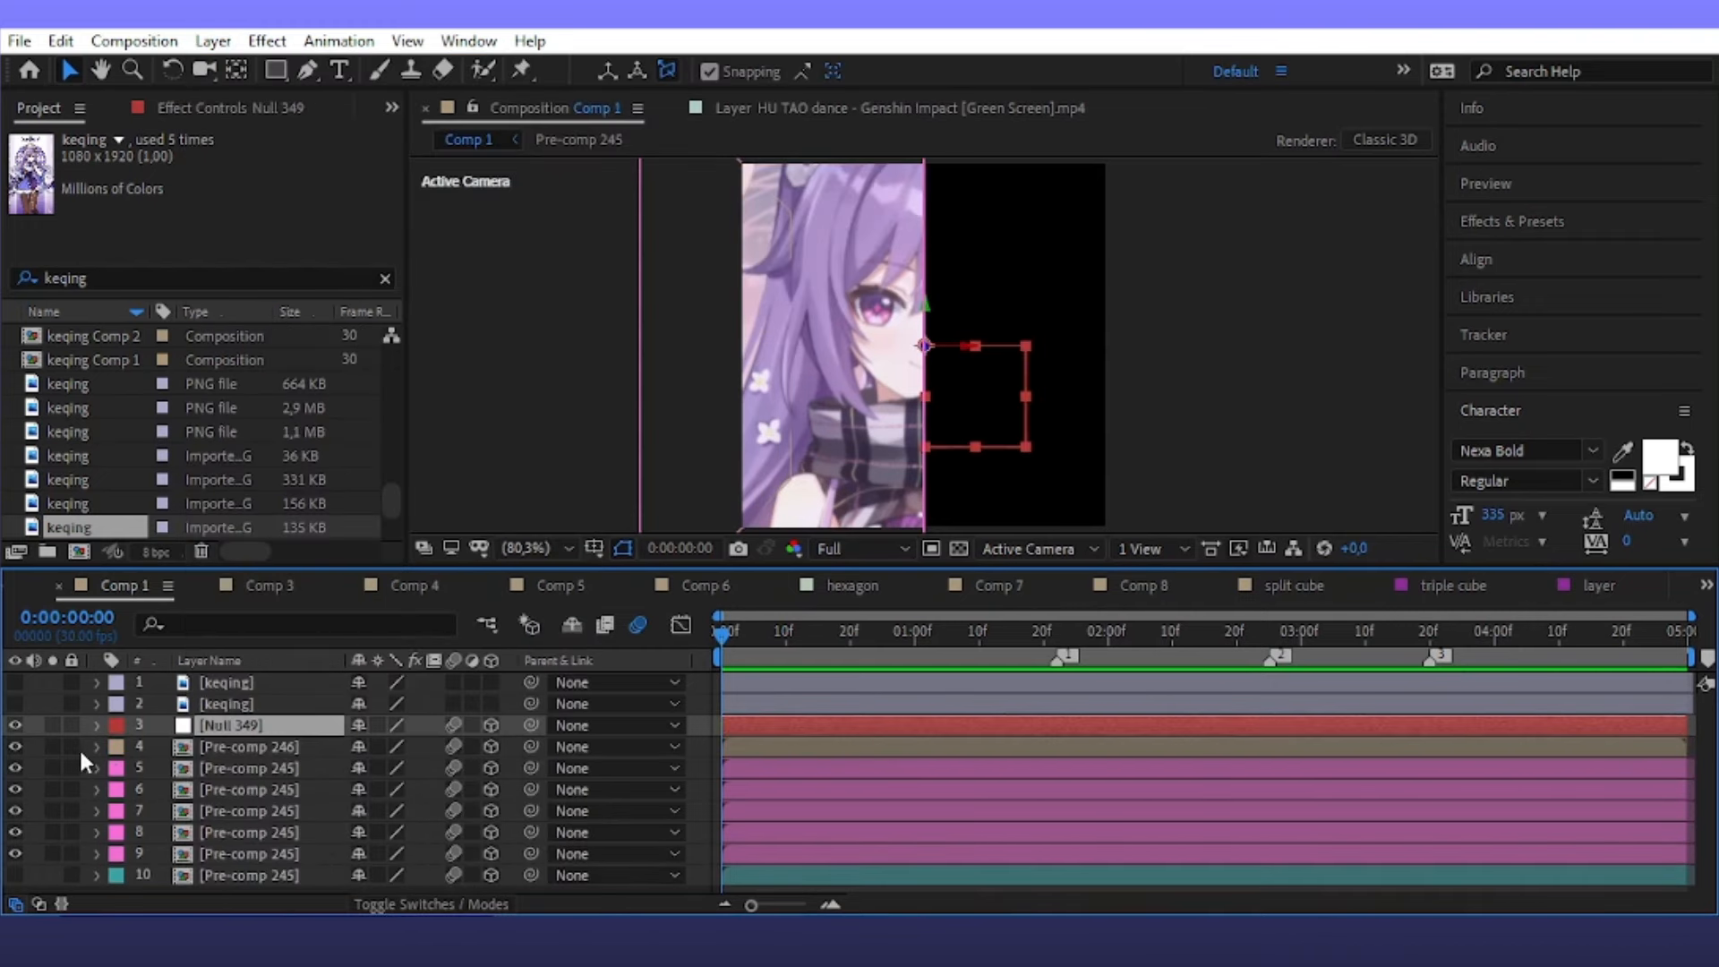
Label the pink pre-comp fuchsia and parent all six fuchsia layers to the null
left_click(115, 747)
left_click(170, 403)
left_click_drag(153, 754, 207, 847)
left_click_drag(531, 746, 287, 727)
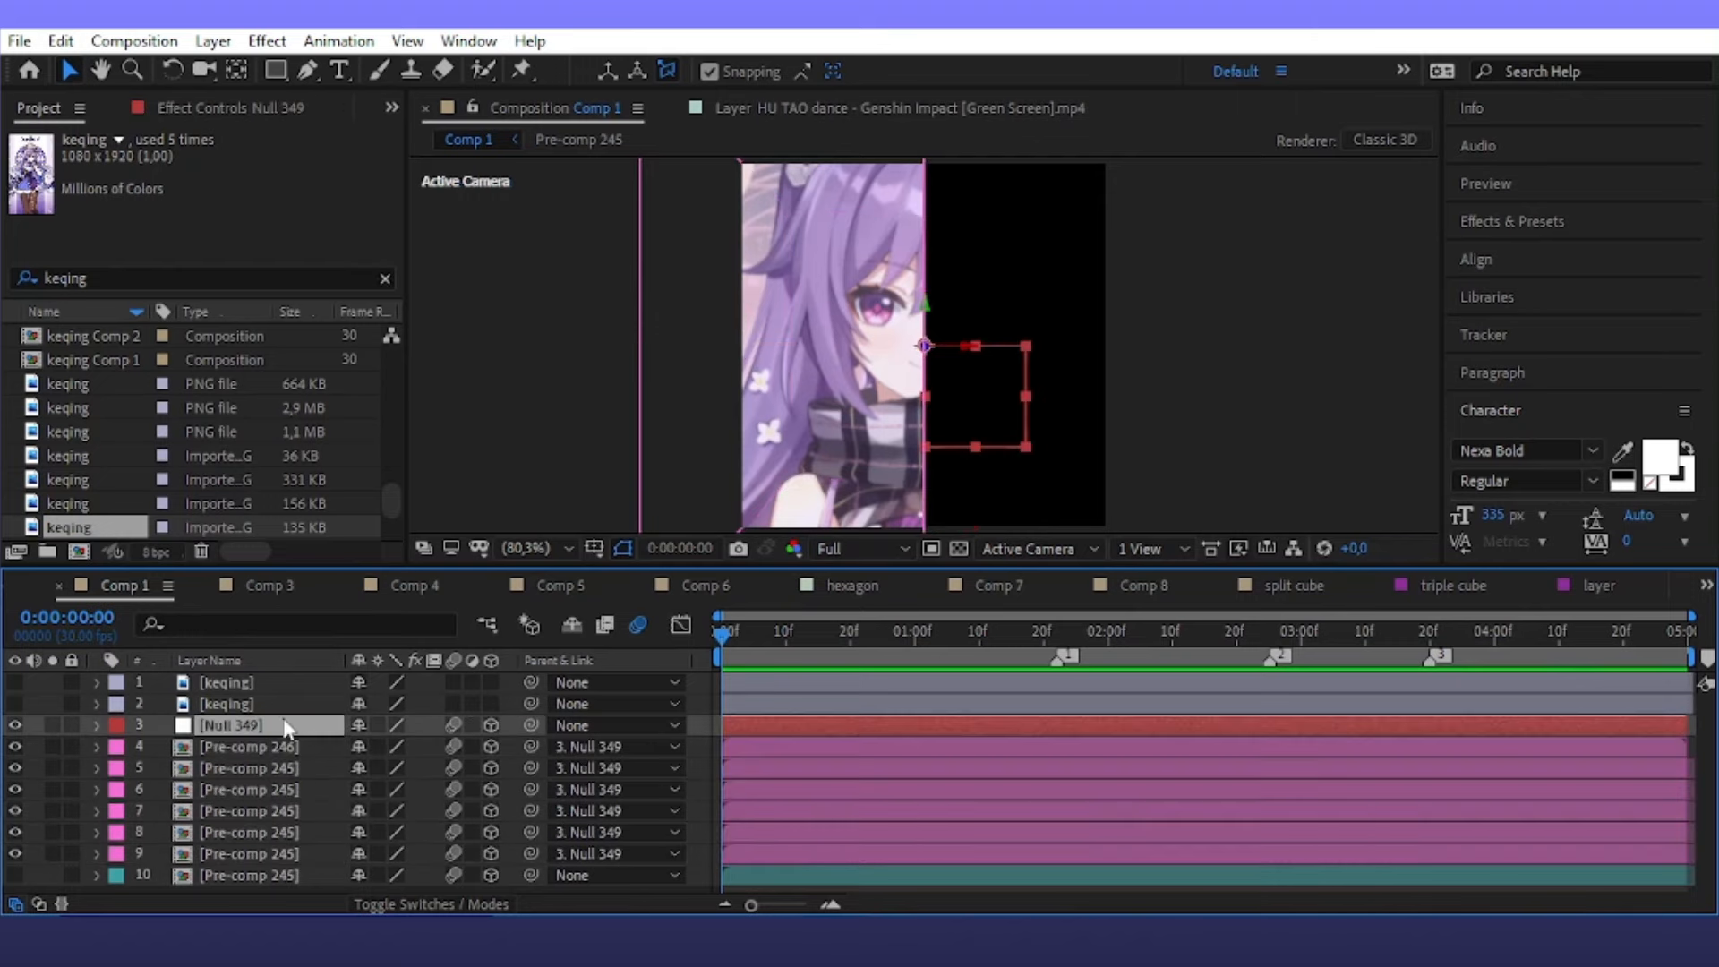
Reposition the null's anchor point in Custom View 1, snapping it to the cube's center, and return to the Active Camera view
left_click(1059, 549)
left_click(1062, 778)
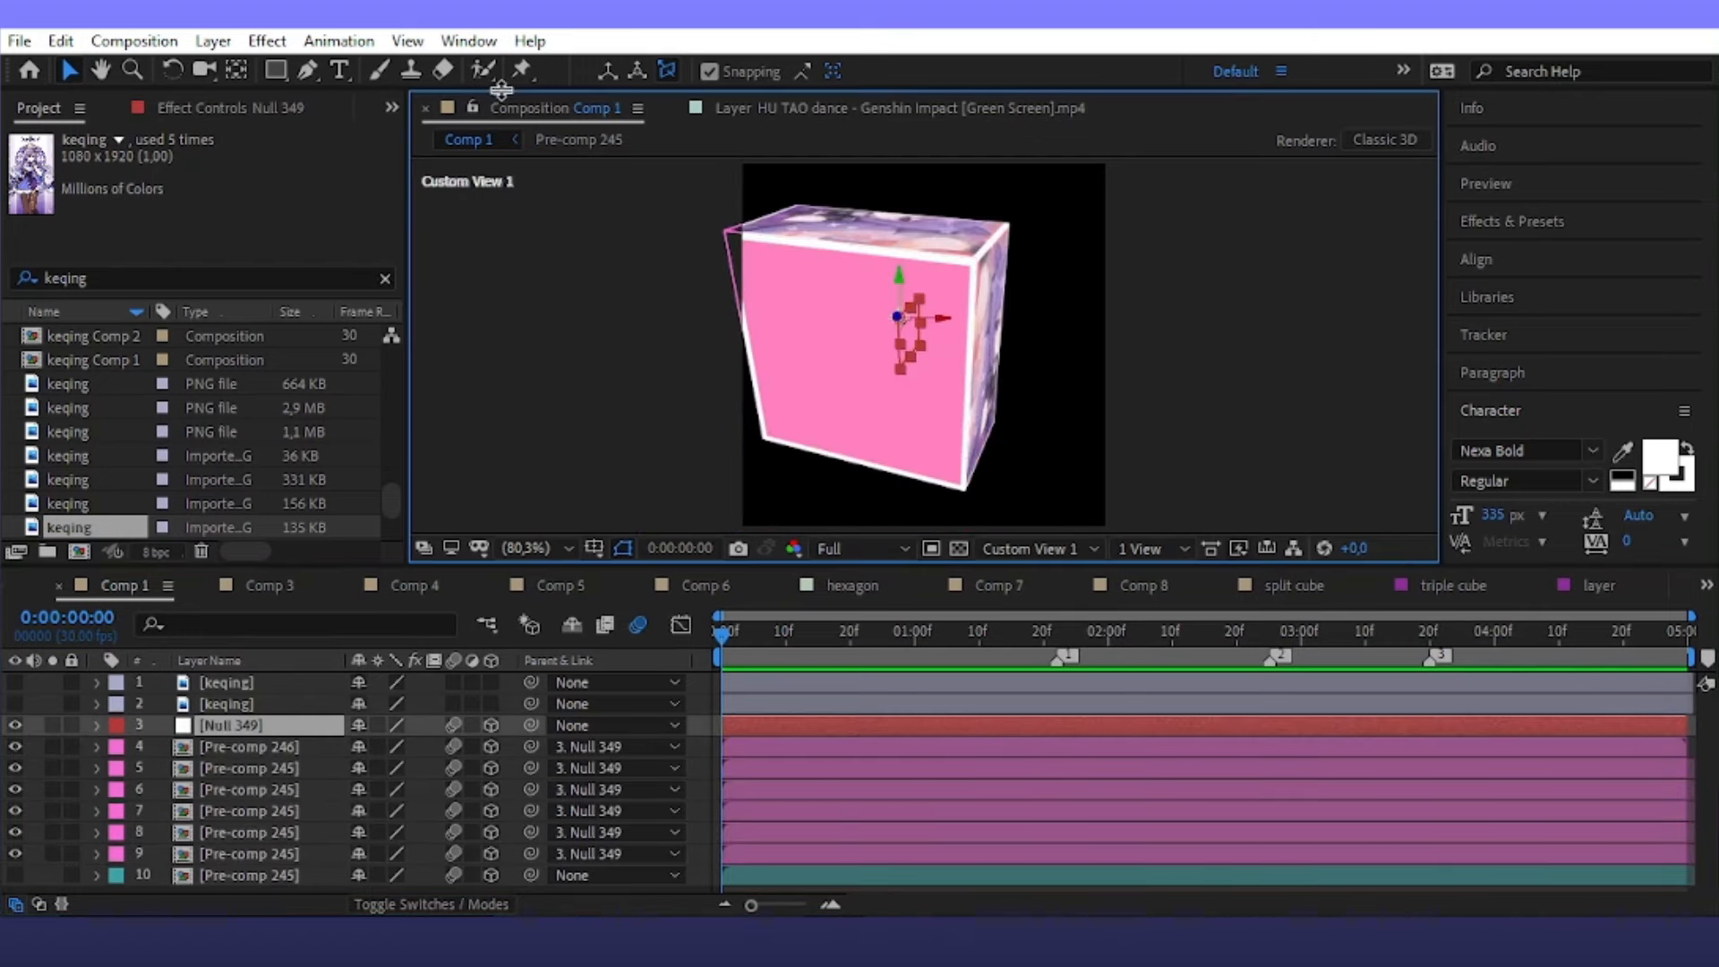
left_click(235, 71)
left_click_drag(902, 317, 852, 367)
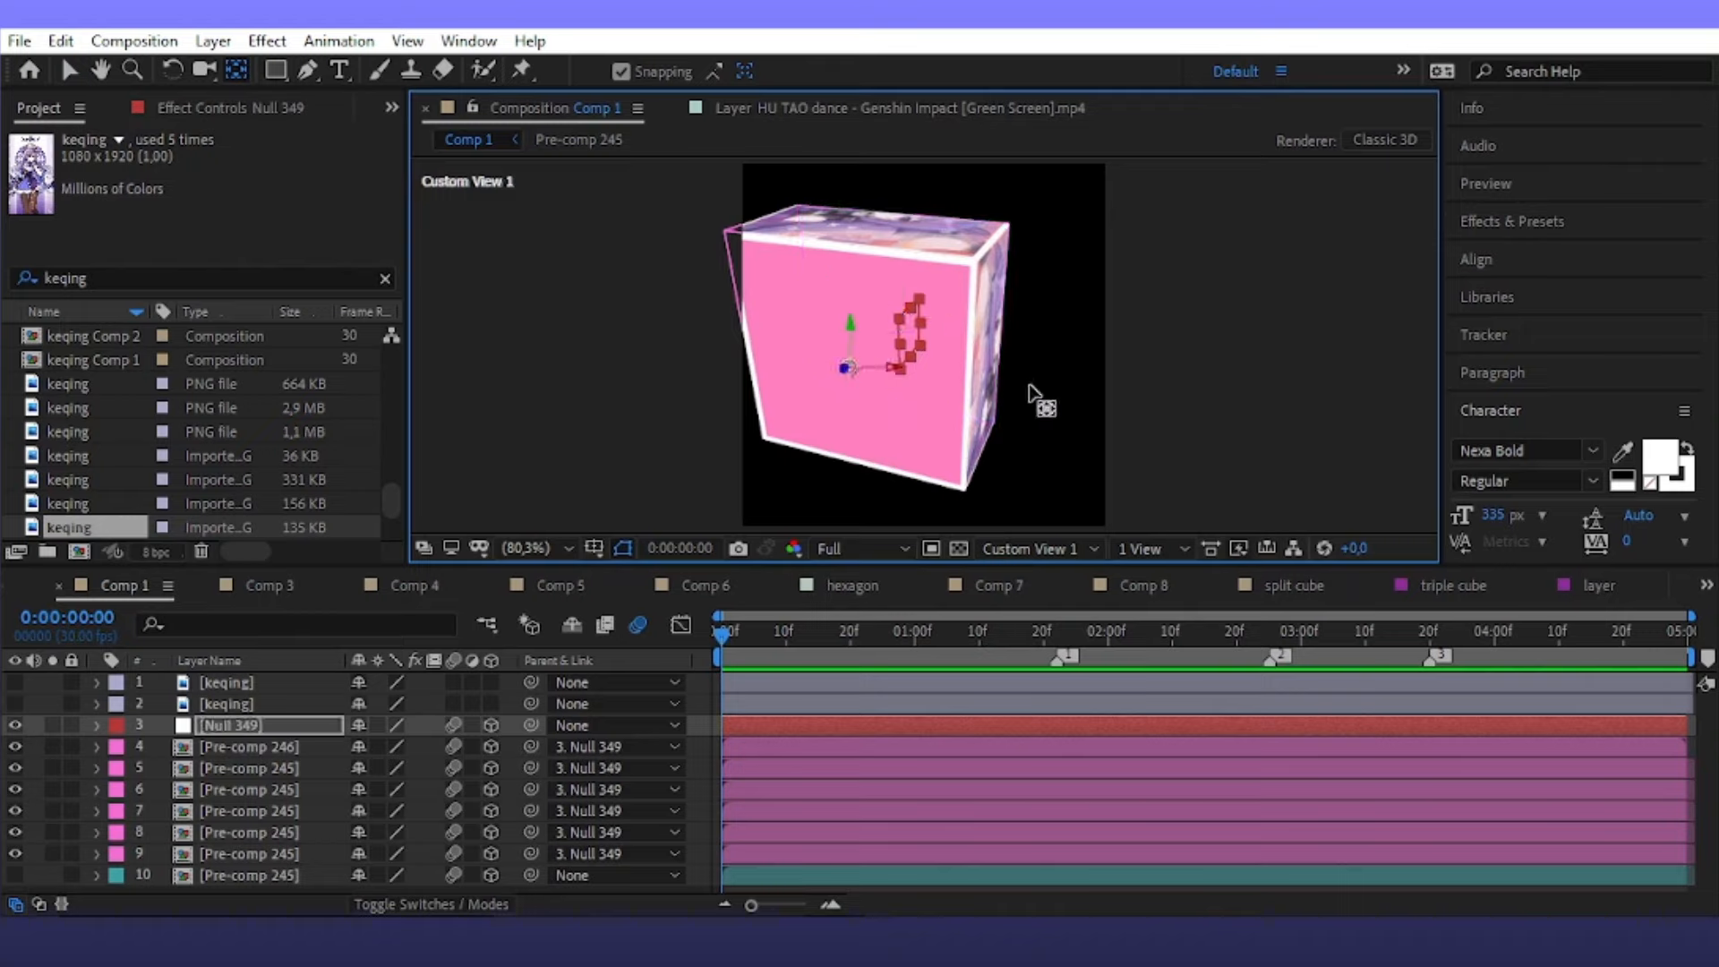
left_click_drag(841, 376, 891, 338)
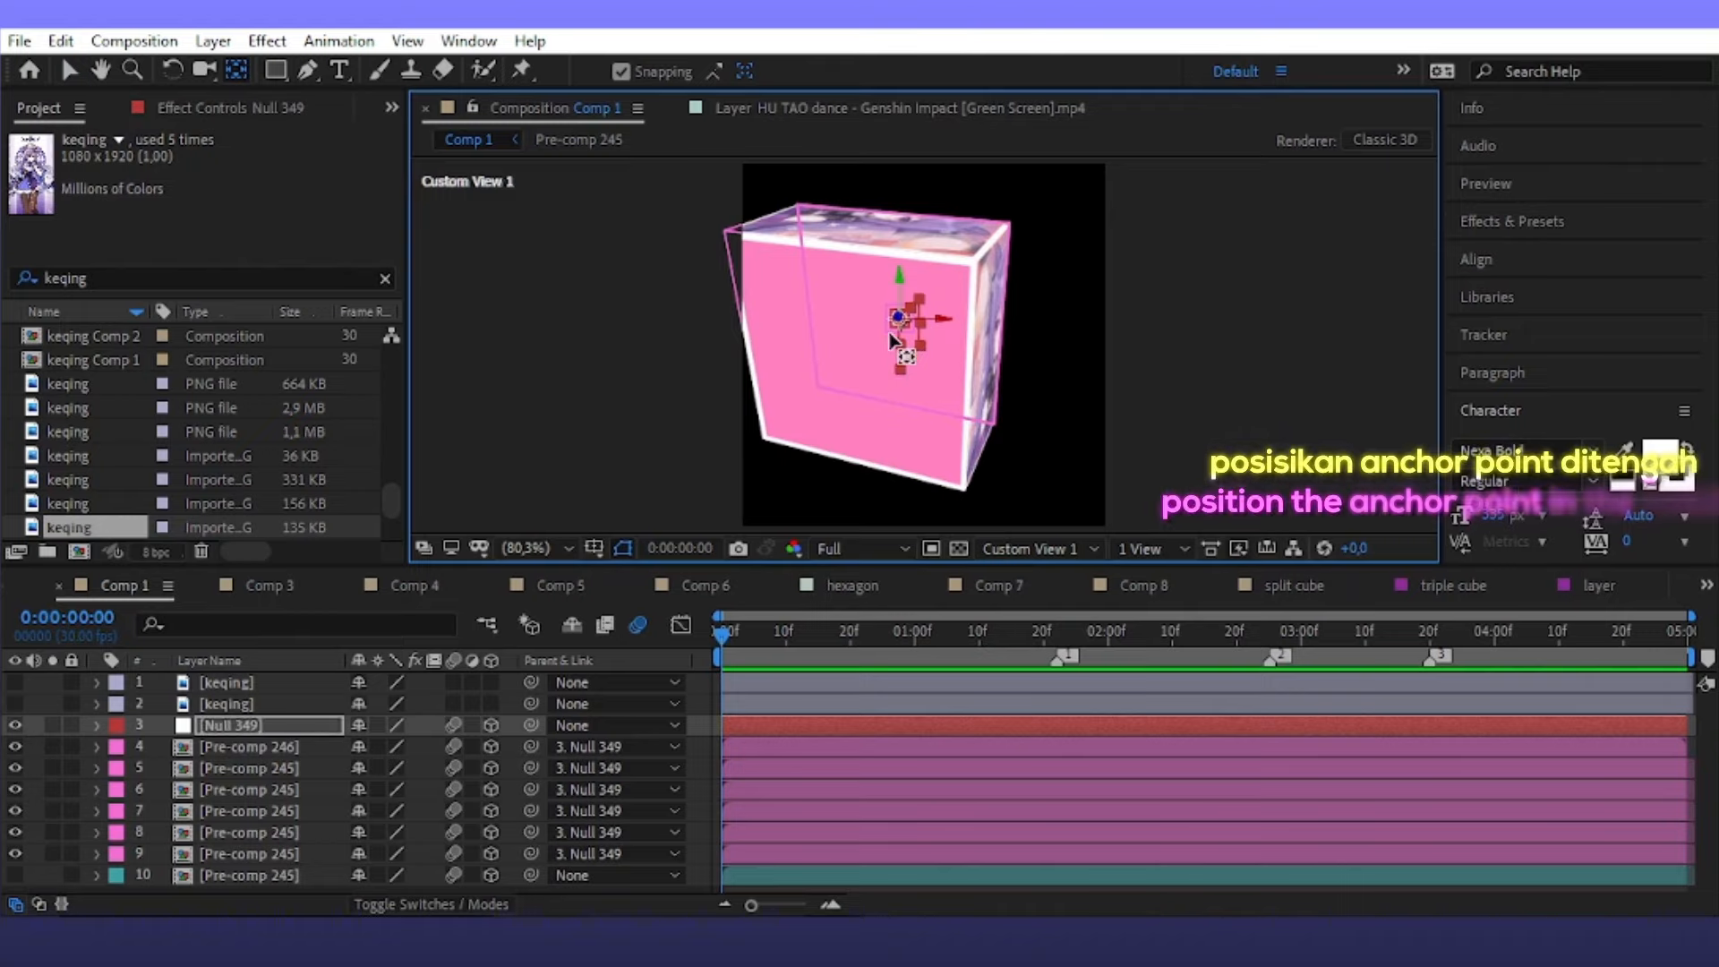
left_click(1032, 549)
left_click(1025, 574)
left_click(80, 70)
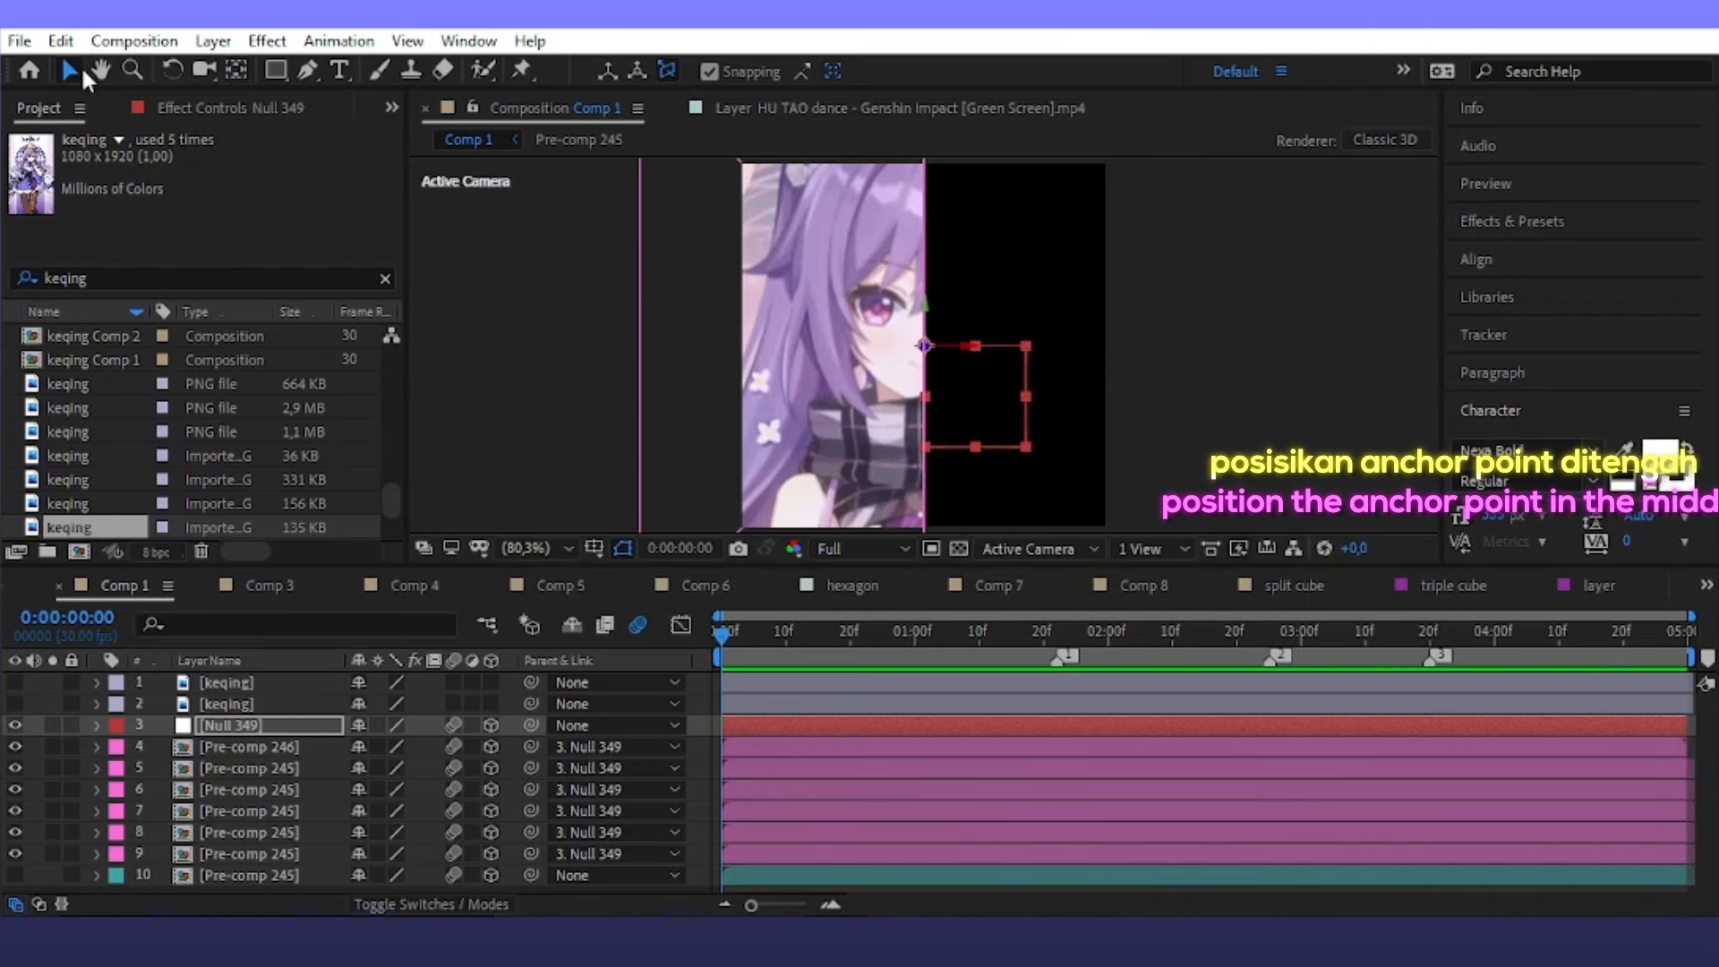
Hide the null and all fuchsia panels, and show the teal panel at layer 10
left_click(198, 855, "shift")
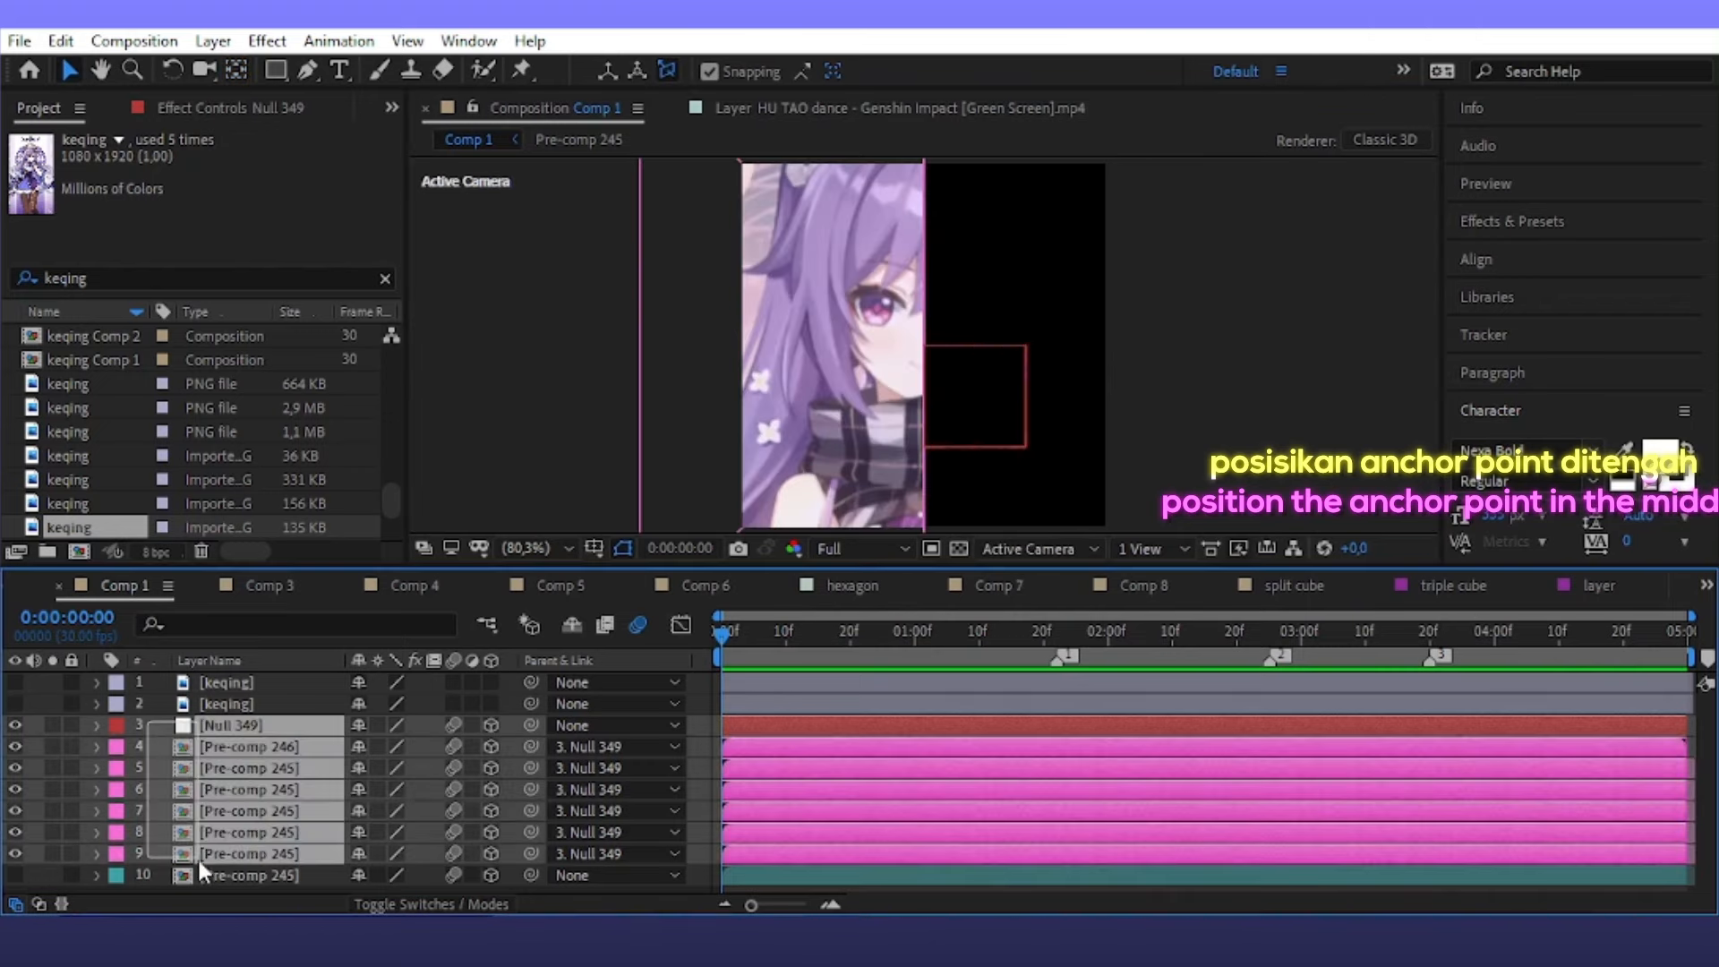
left_click(15, 727)
left_click(249, 877)
left_click(14, 874)
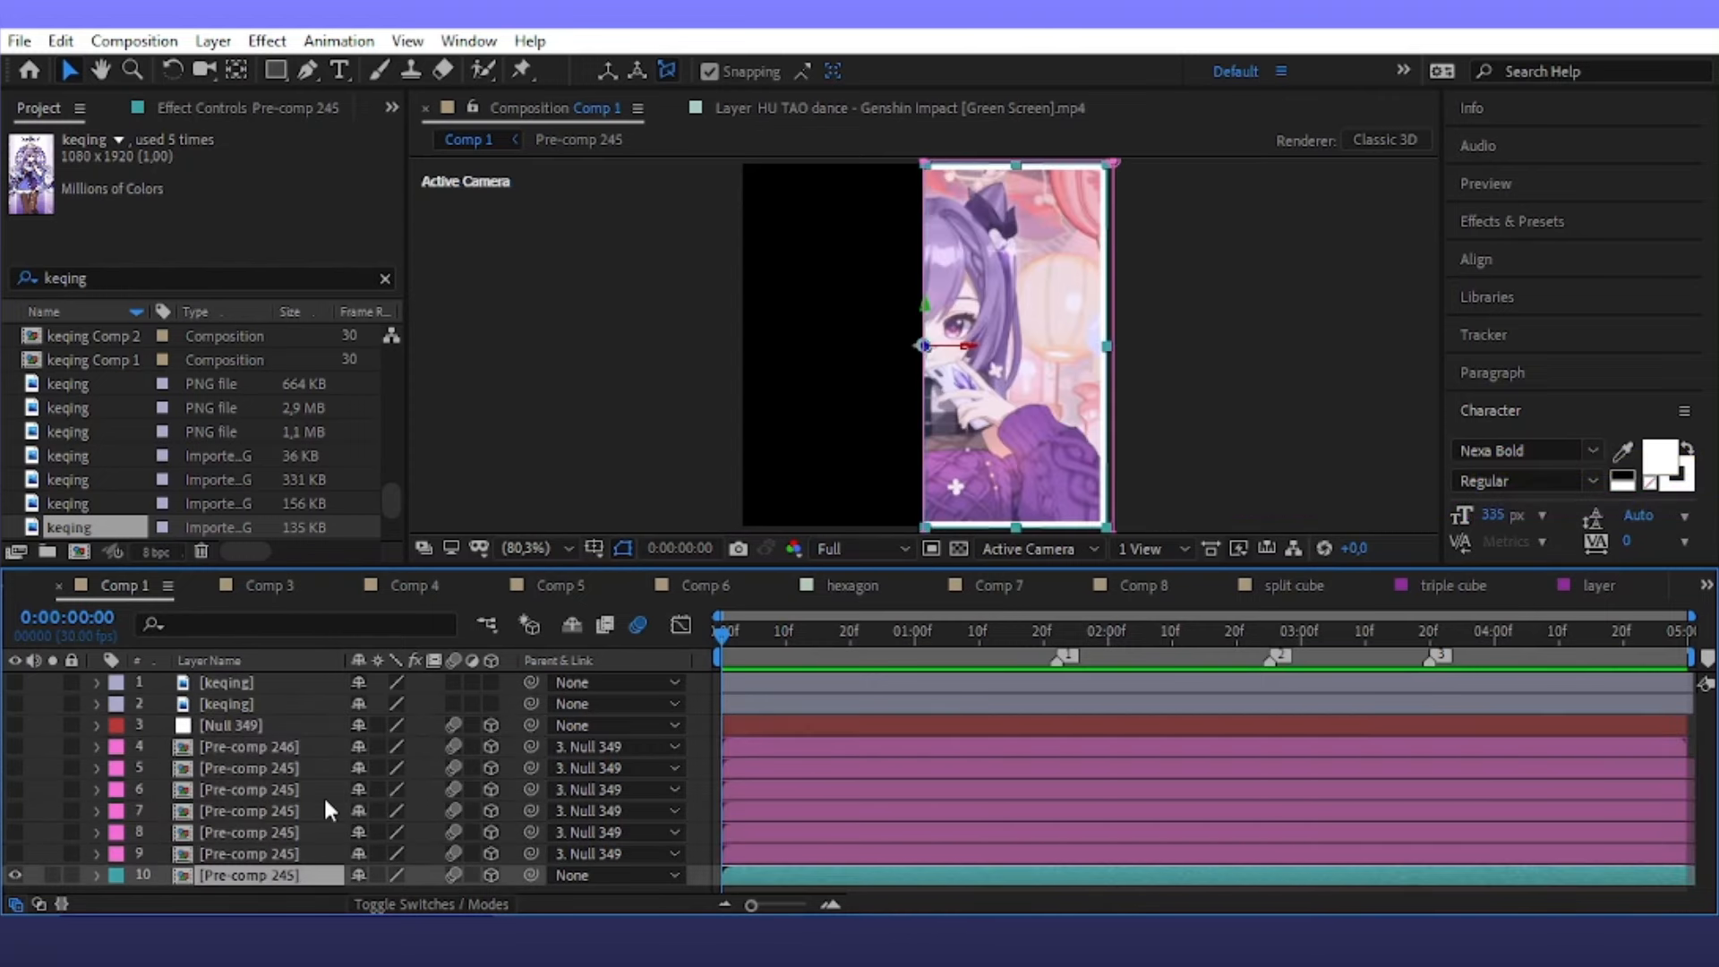
Duplicate the teal panel until it fills layers 10 to 14, removing a surplus copy and keeping layer 14 hidden
scroll(186, 826, "down", 2)
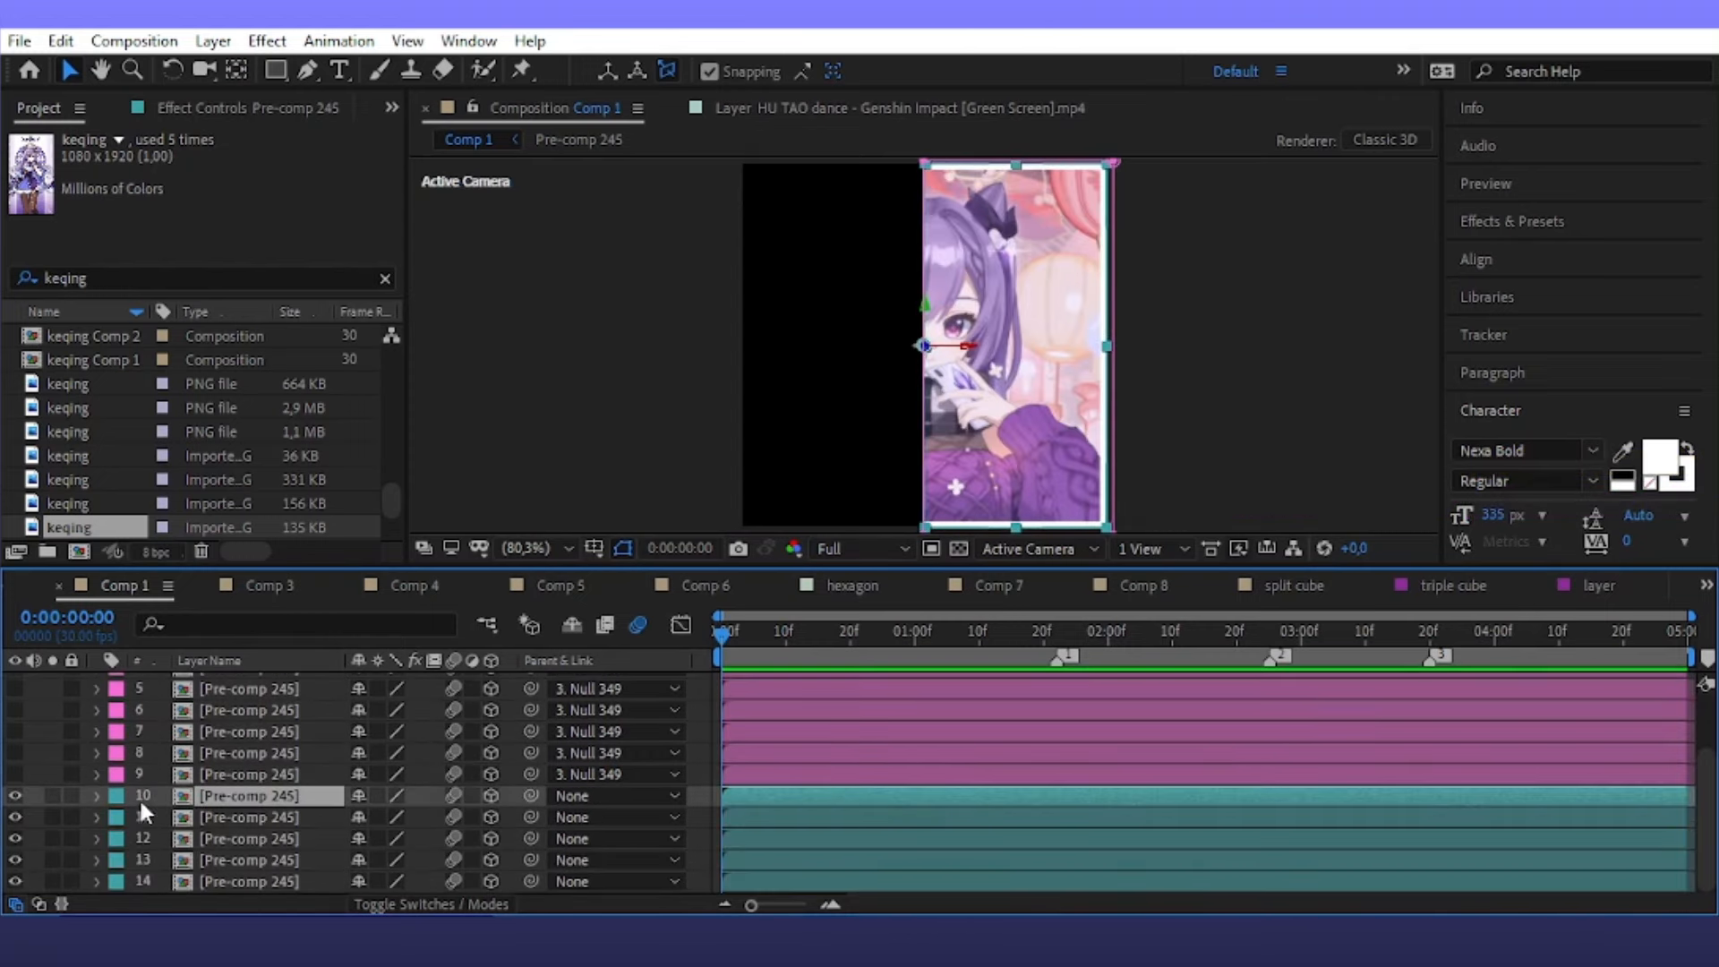
key("Delete")
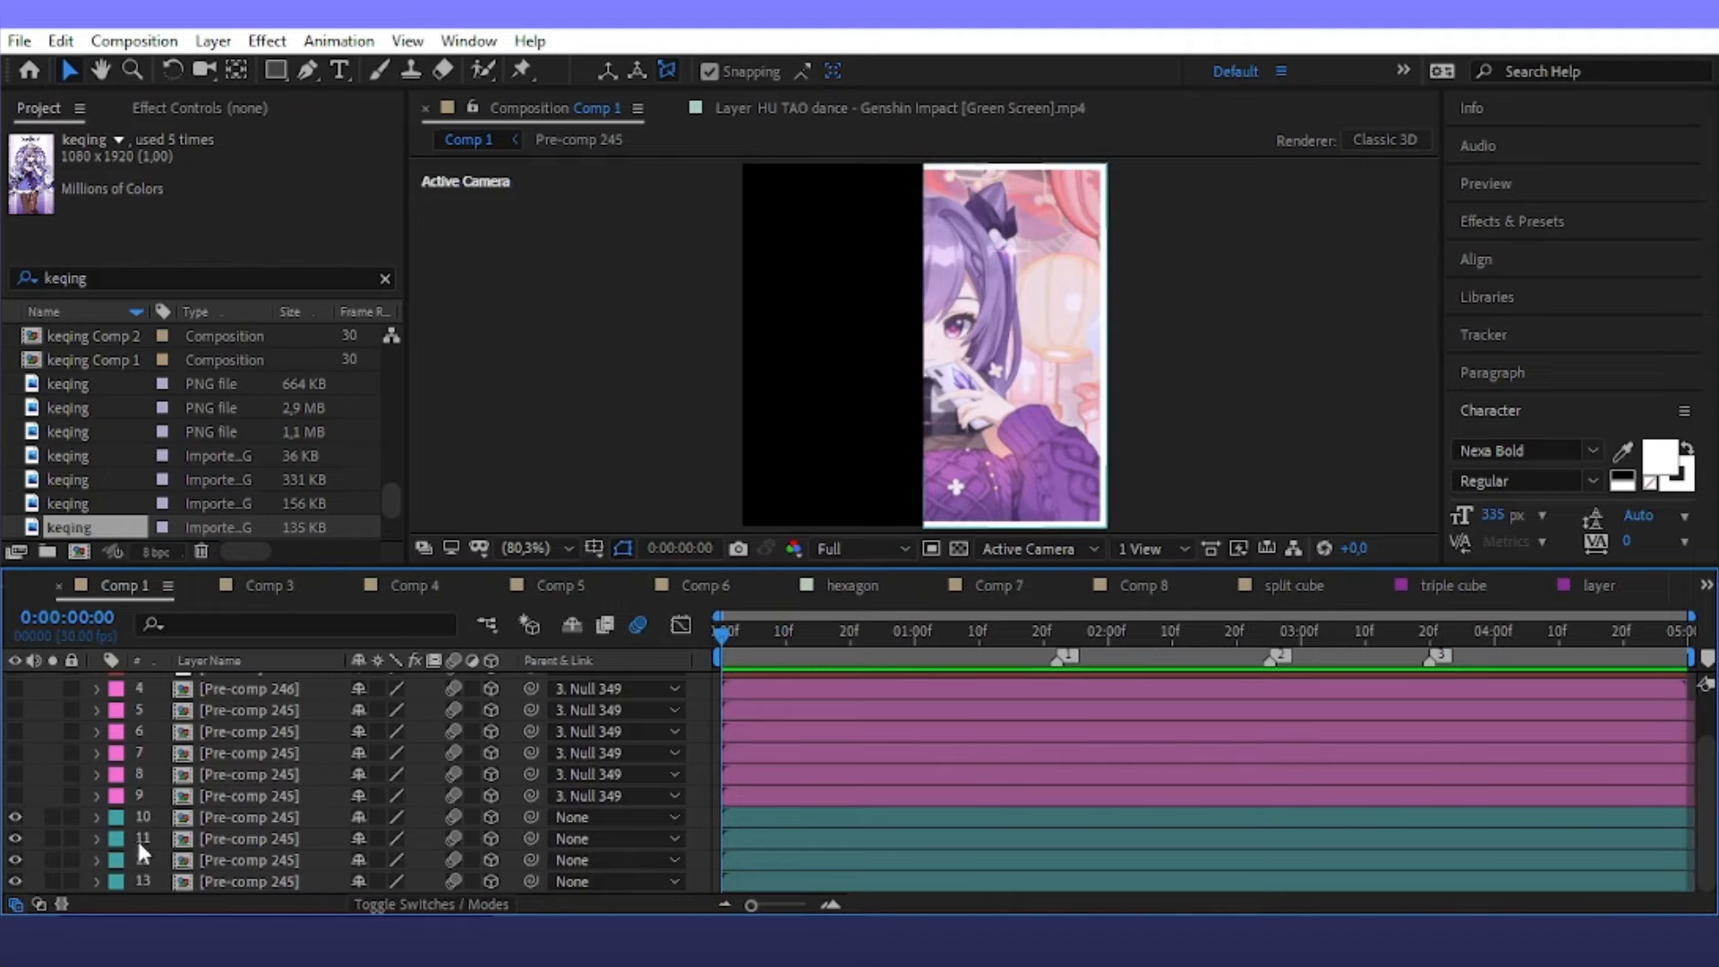
left_click(225, 879)
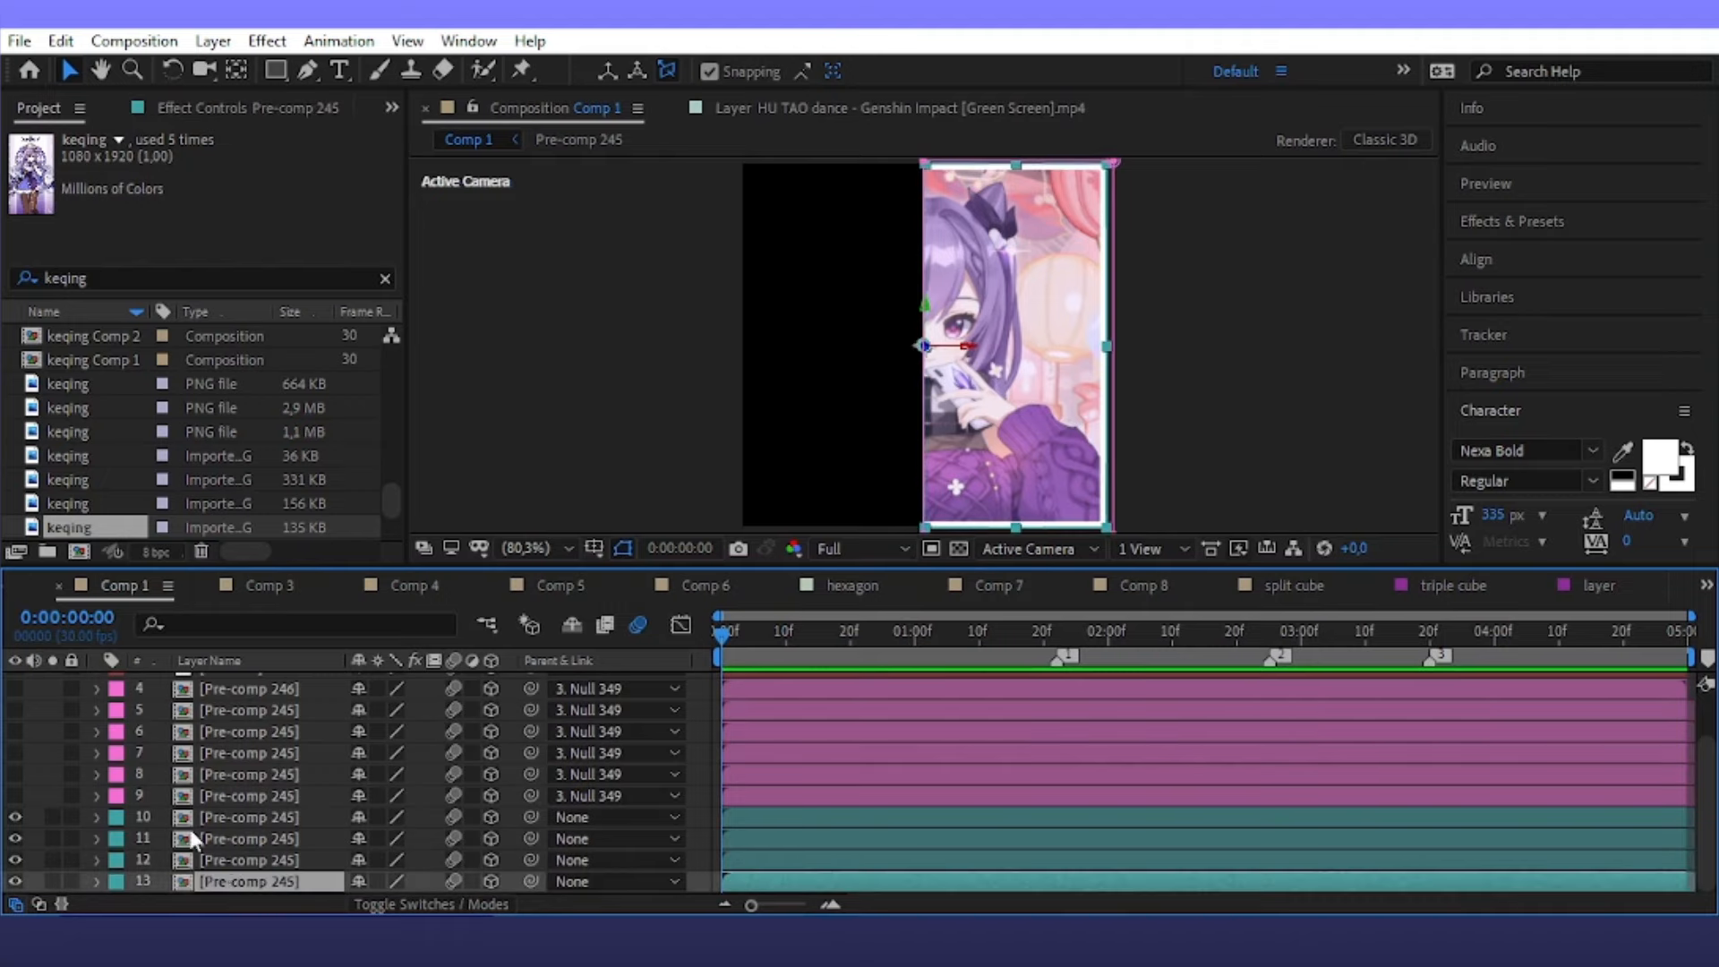
key("ctrl+d")
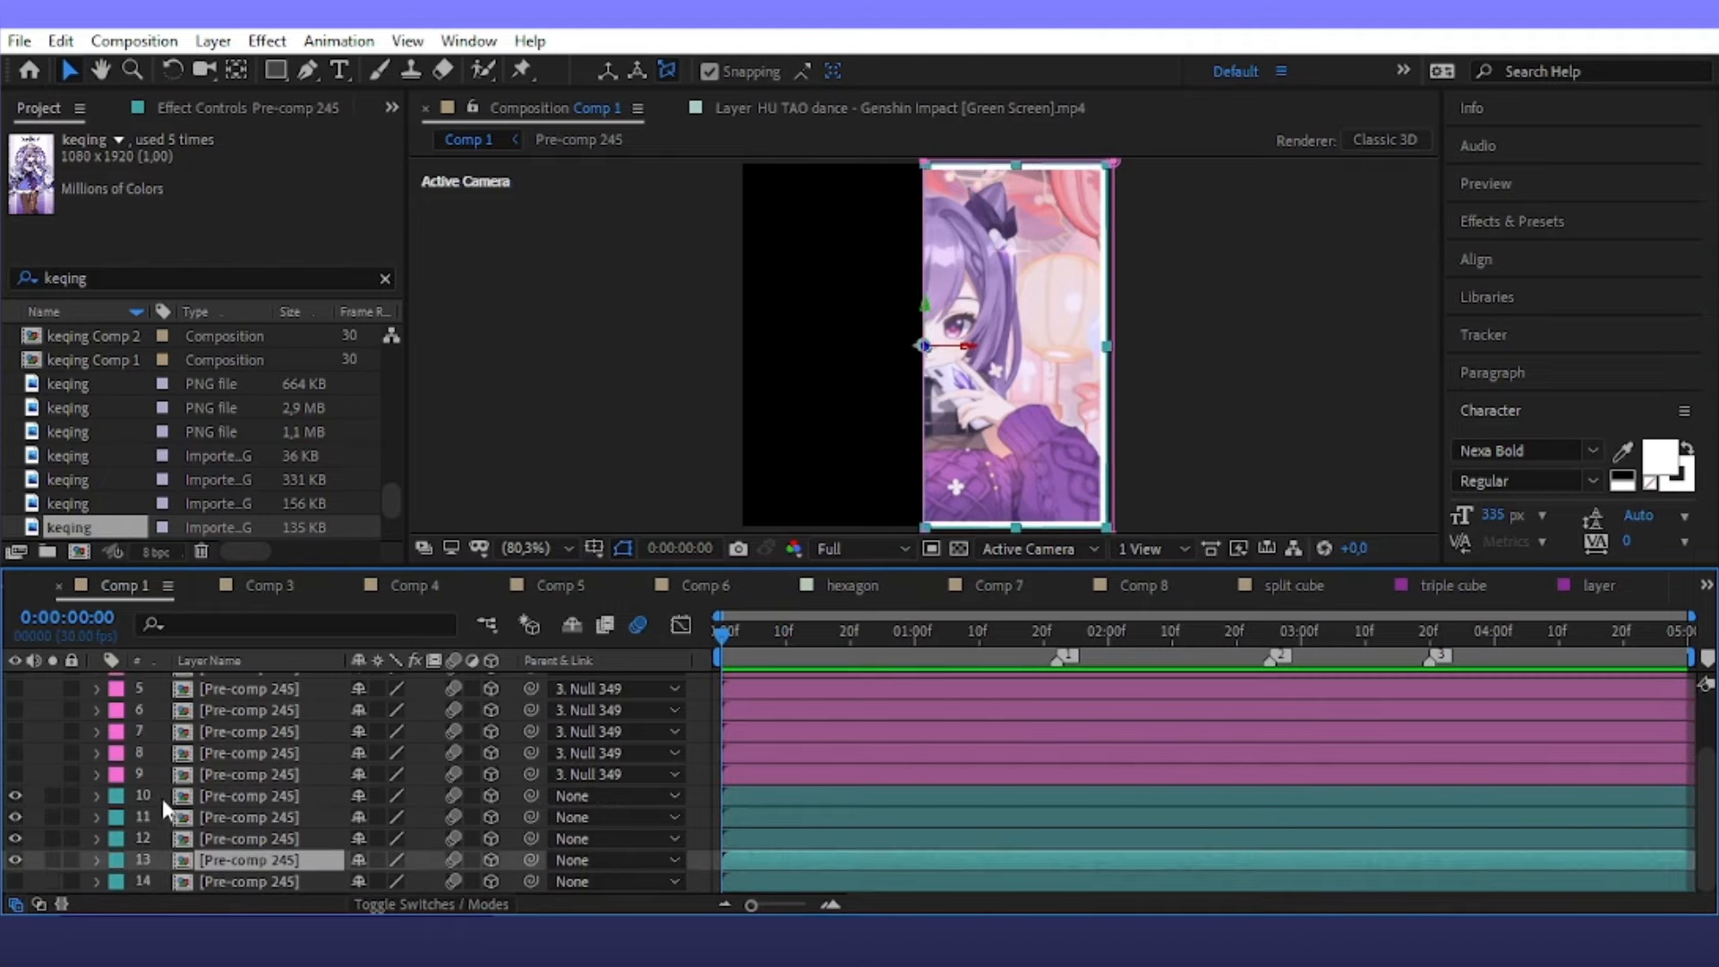
Rotate and reposition the teal panels to assemble the second cube half, as done for the fuchsia half
left_click(148, 795)
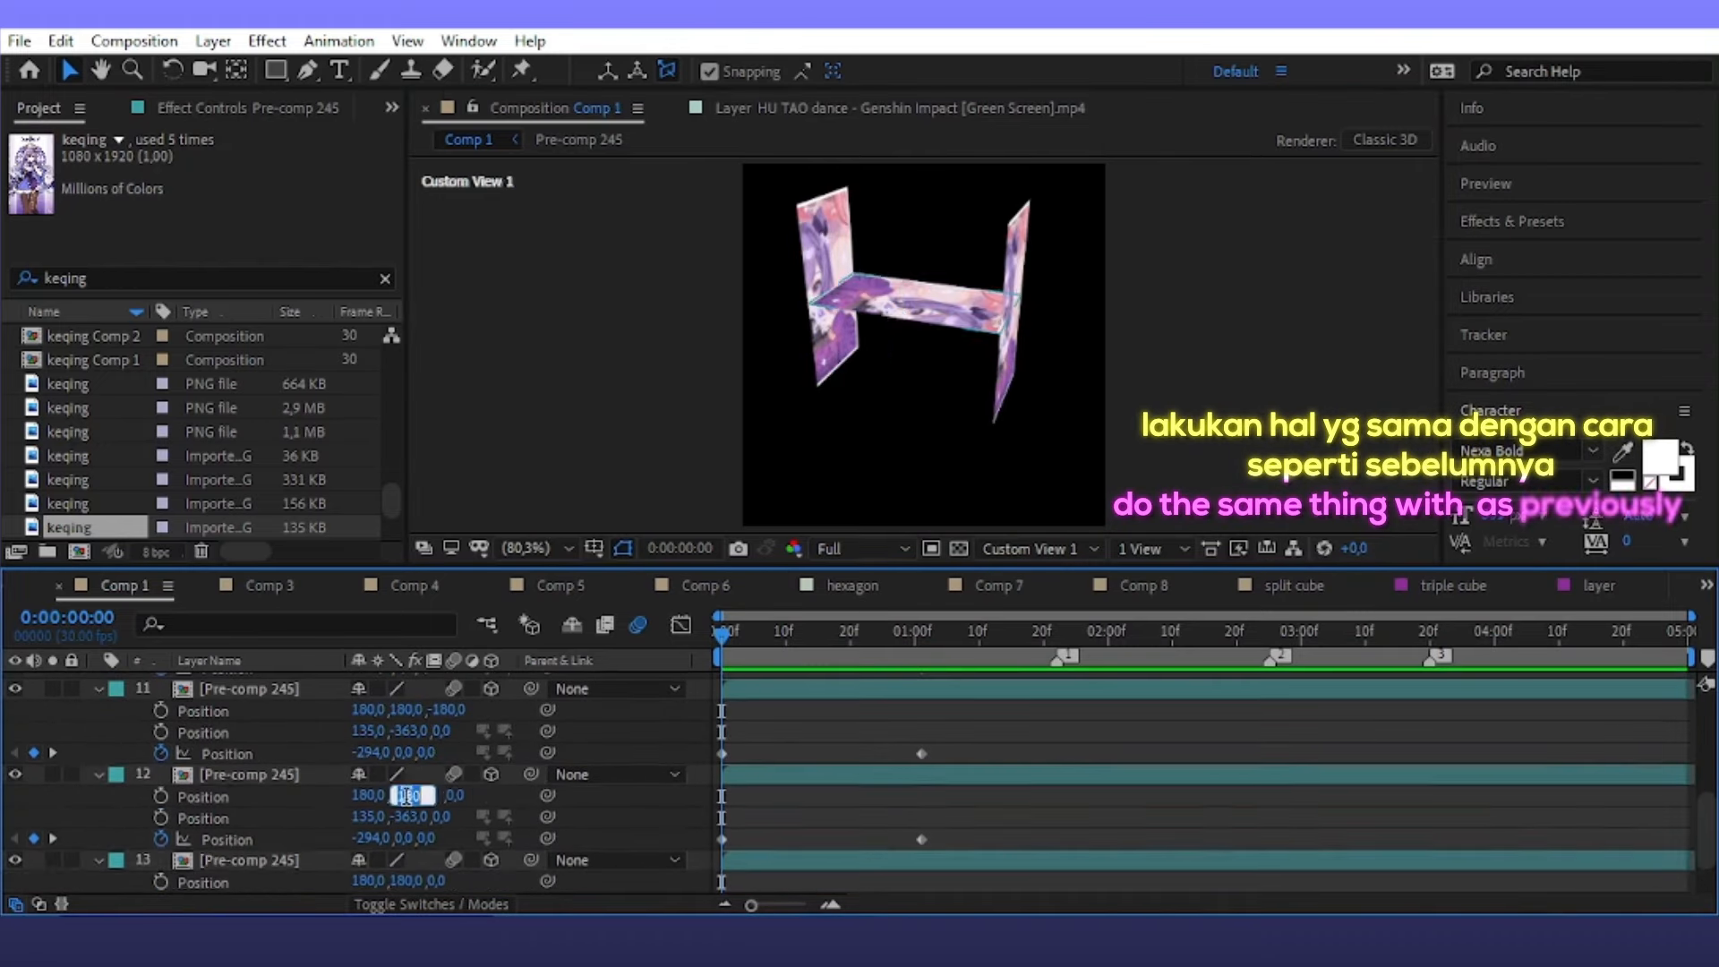
key("r")
key("c")
key("v")
key("p")
Create a blue solid and a white-bordered solid for the second half's inner face, and pre-compose them
left_click(213, 42)
mouse_move(246, 70)
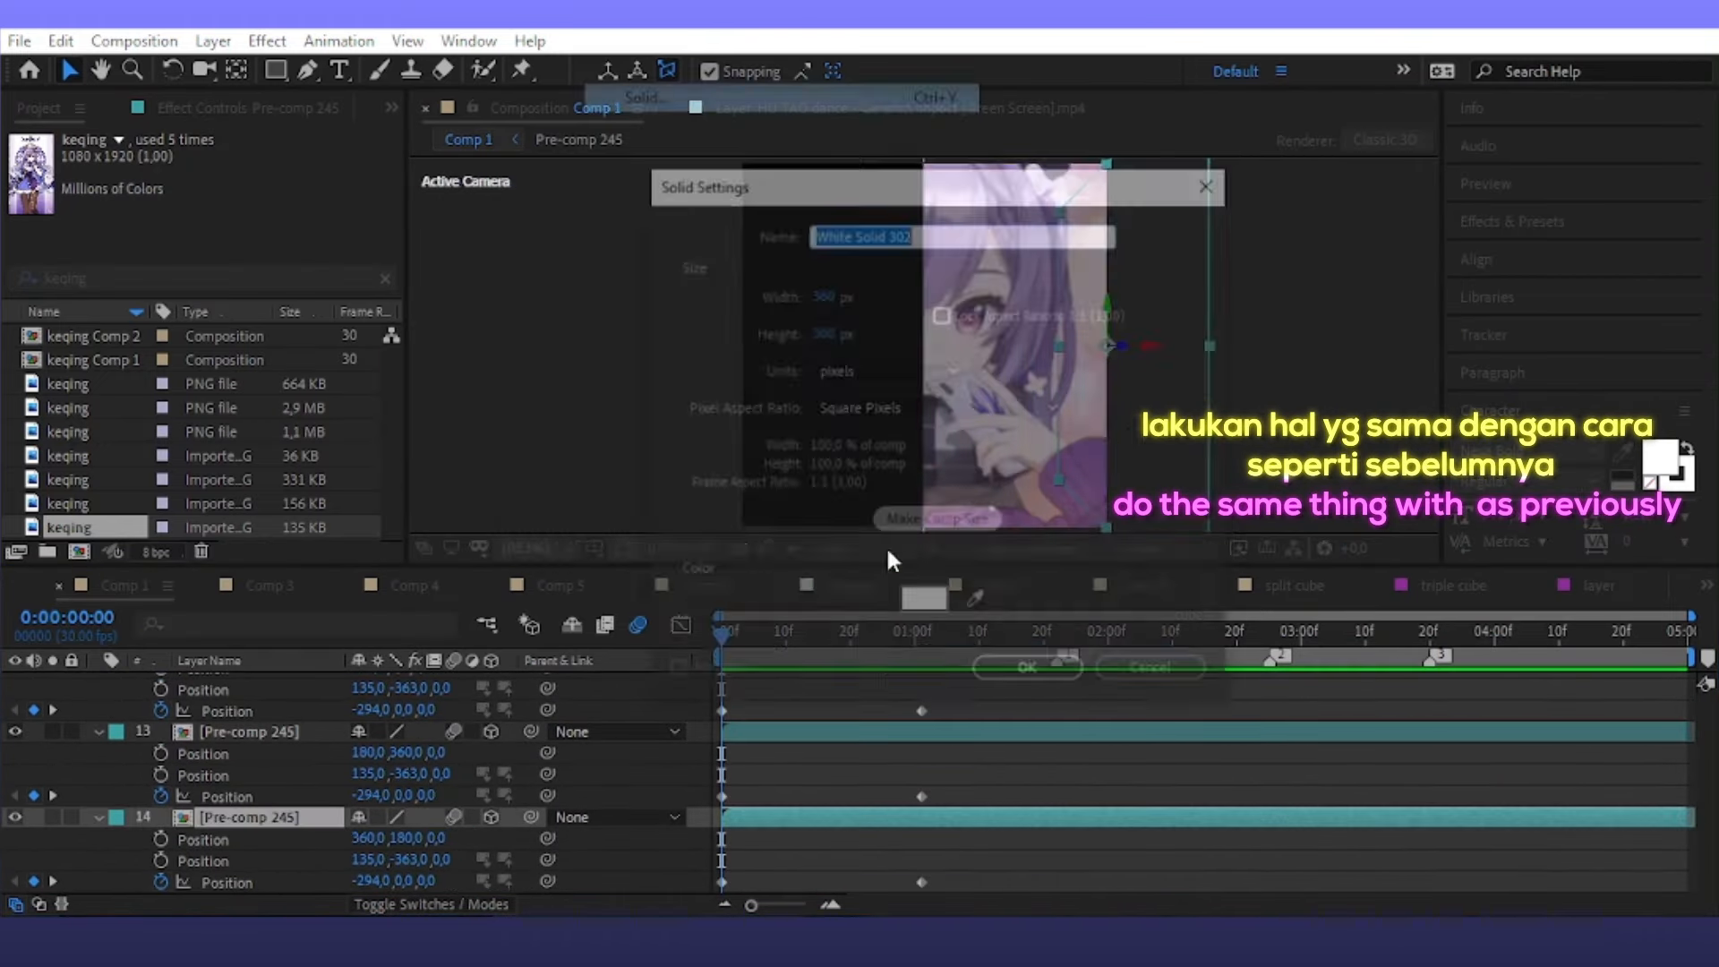
left_click(629, 100)
left_click(213, 41)
left_click(642, 99)
right_click(227, 794)
left_click(358, 680)
Switch to Custom View 1 and enable motion blur and 3D on the blue pre-comp, layer 14
left_click(1039, 549)
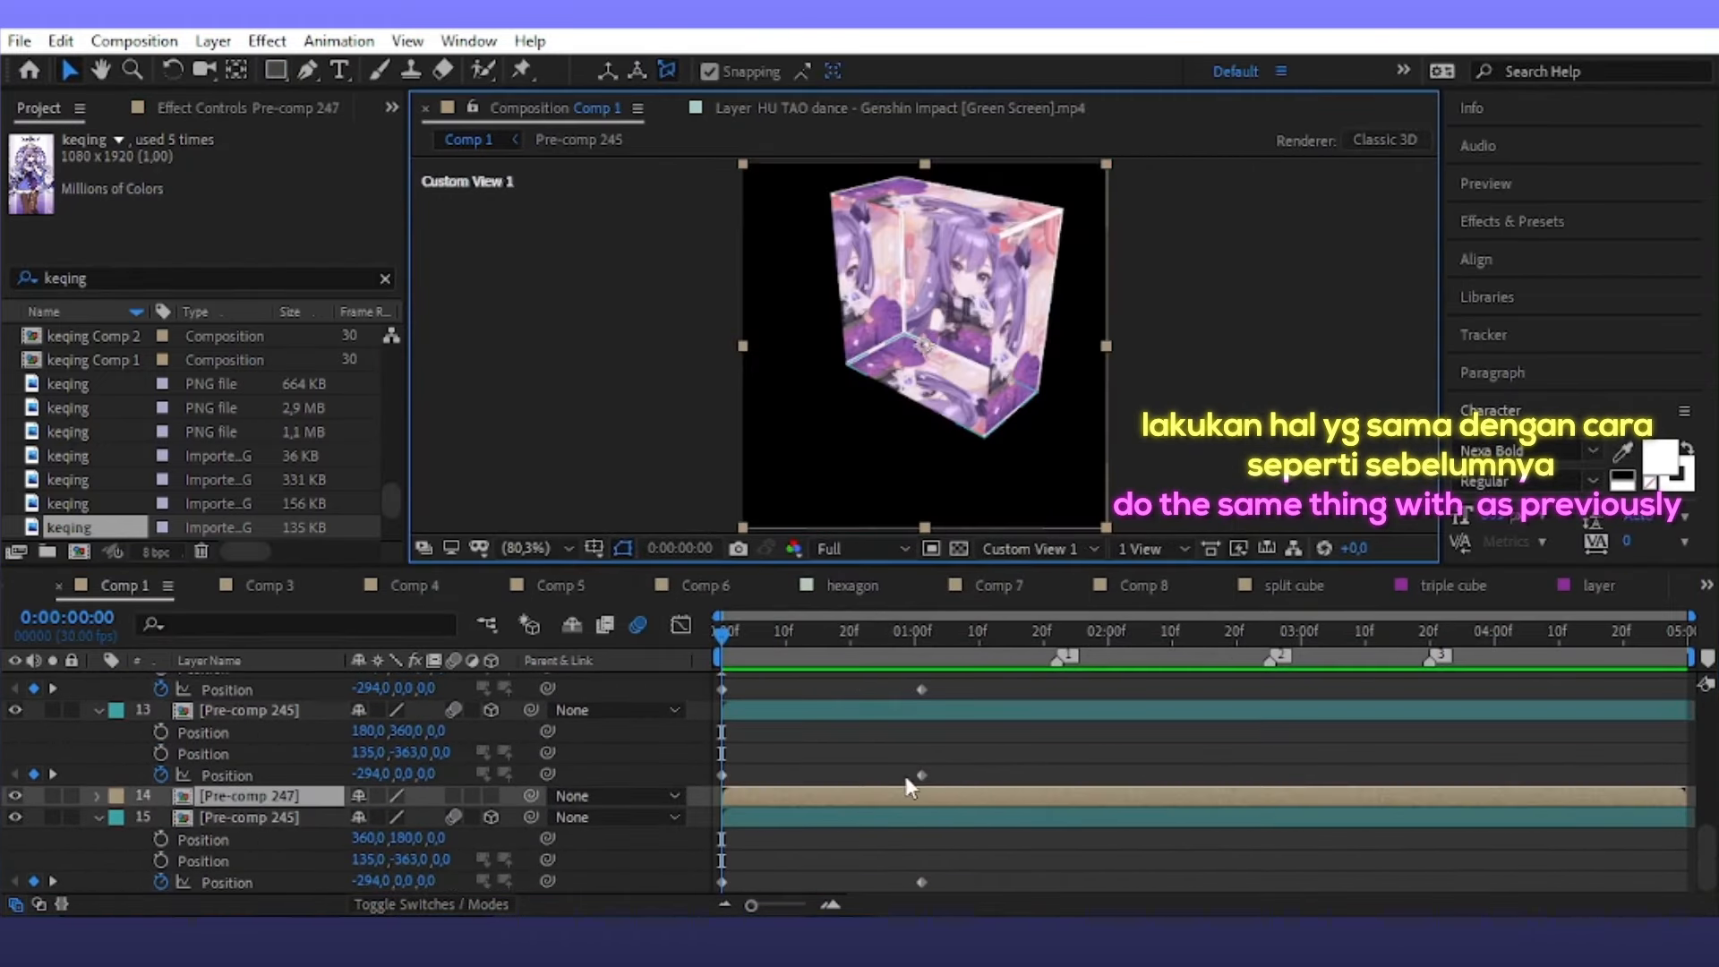
left_click(453, 795)
left_click(491, 795)
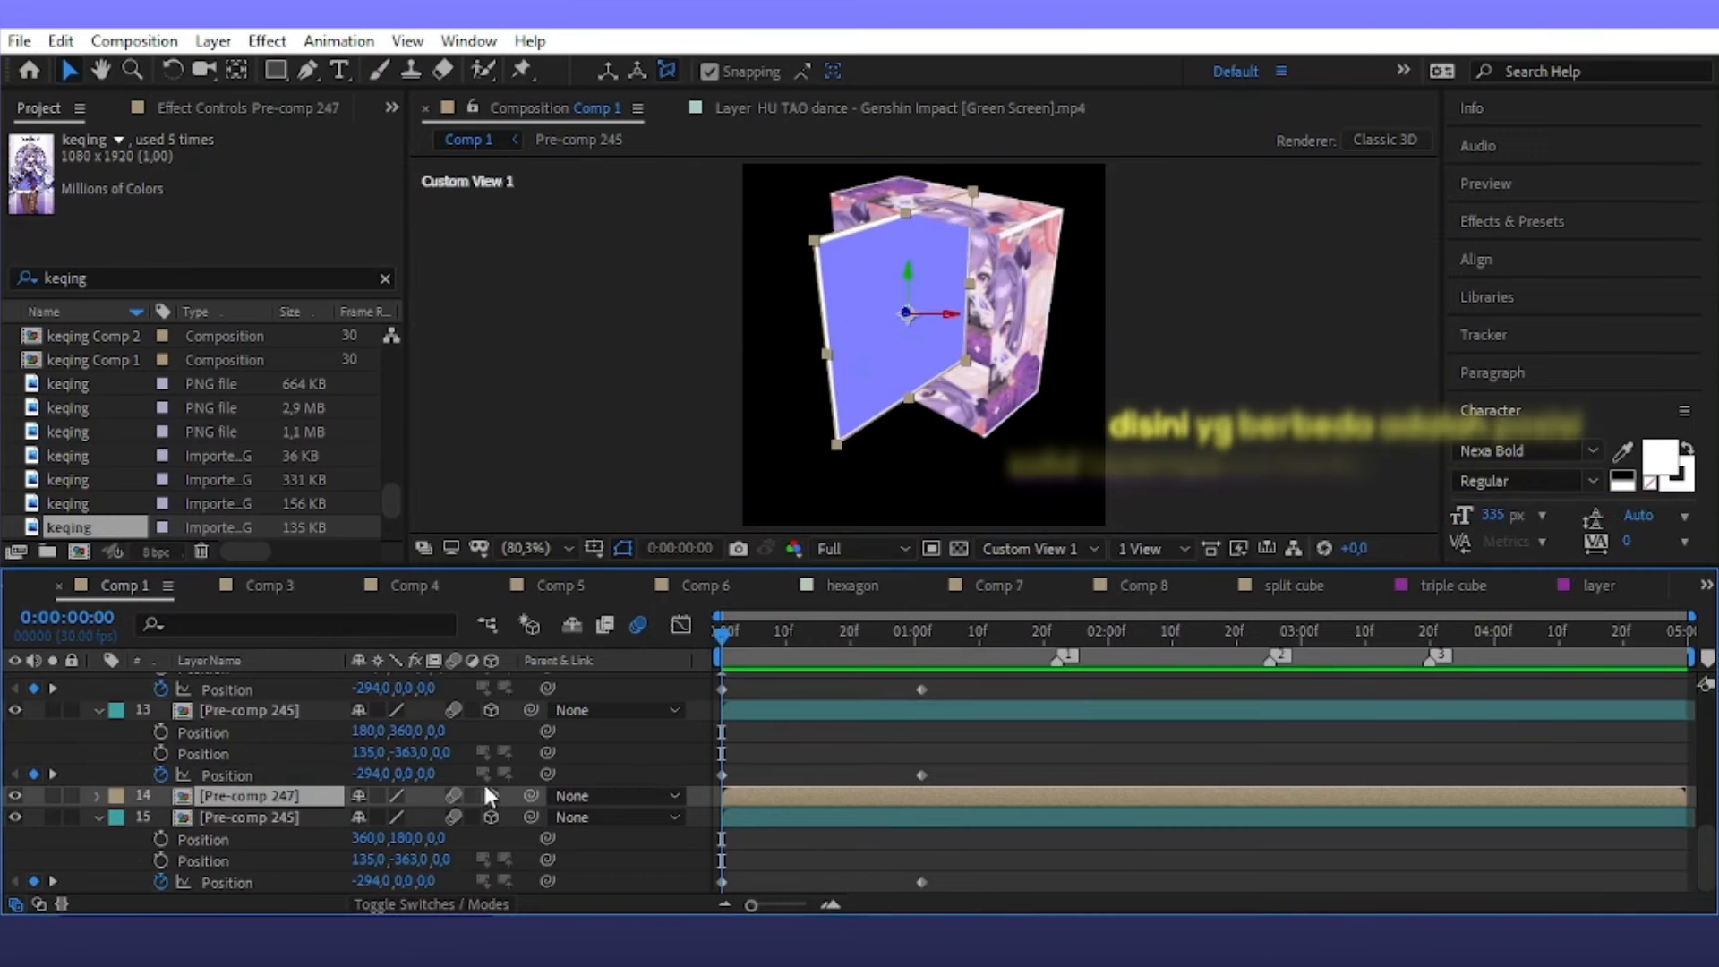
Rotate the blue pre-comp on layer 14 by 90° around Y to close the second cube half
key("r")
left_click_drag(388, 797, 398, 796)
left_click(385, 795)
type("90")
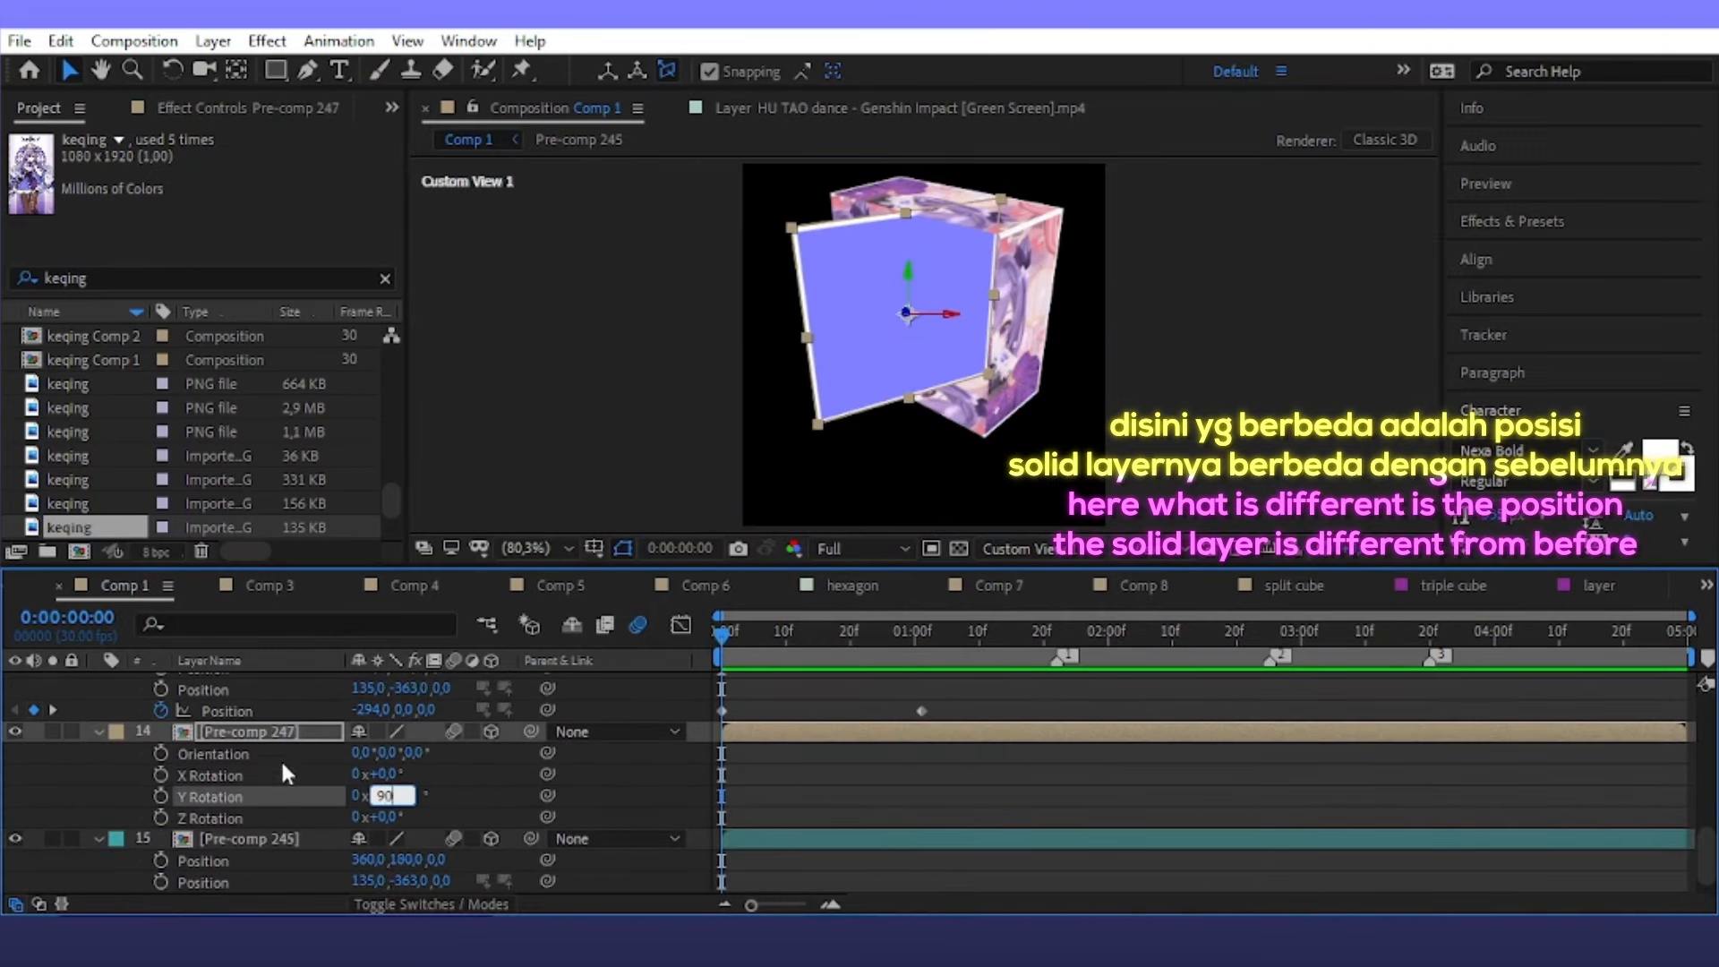
key("Return")
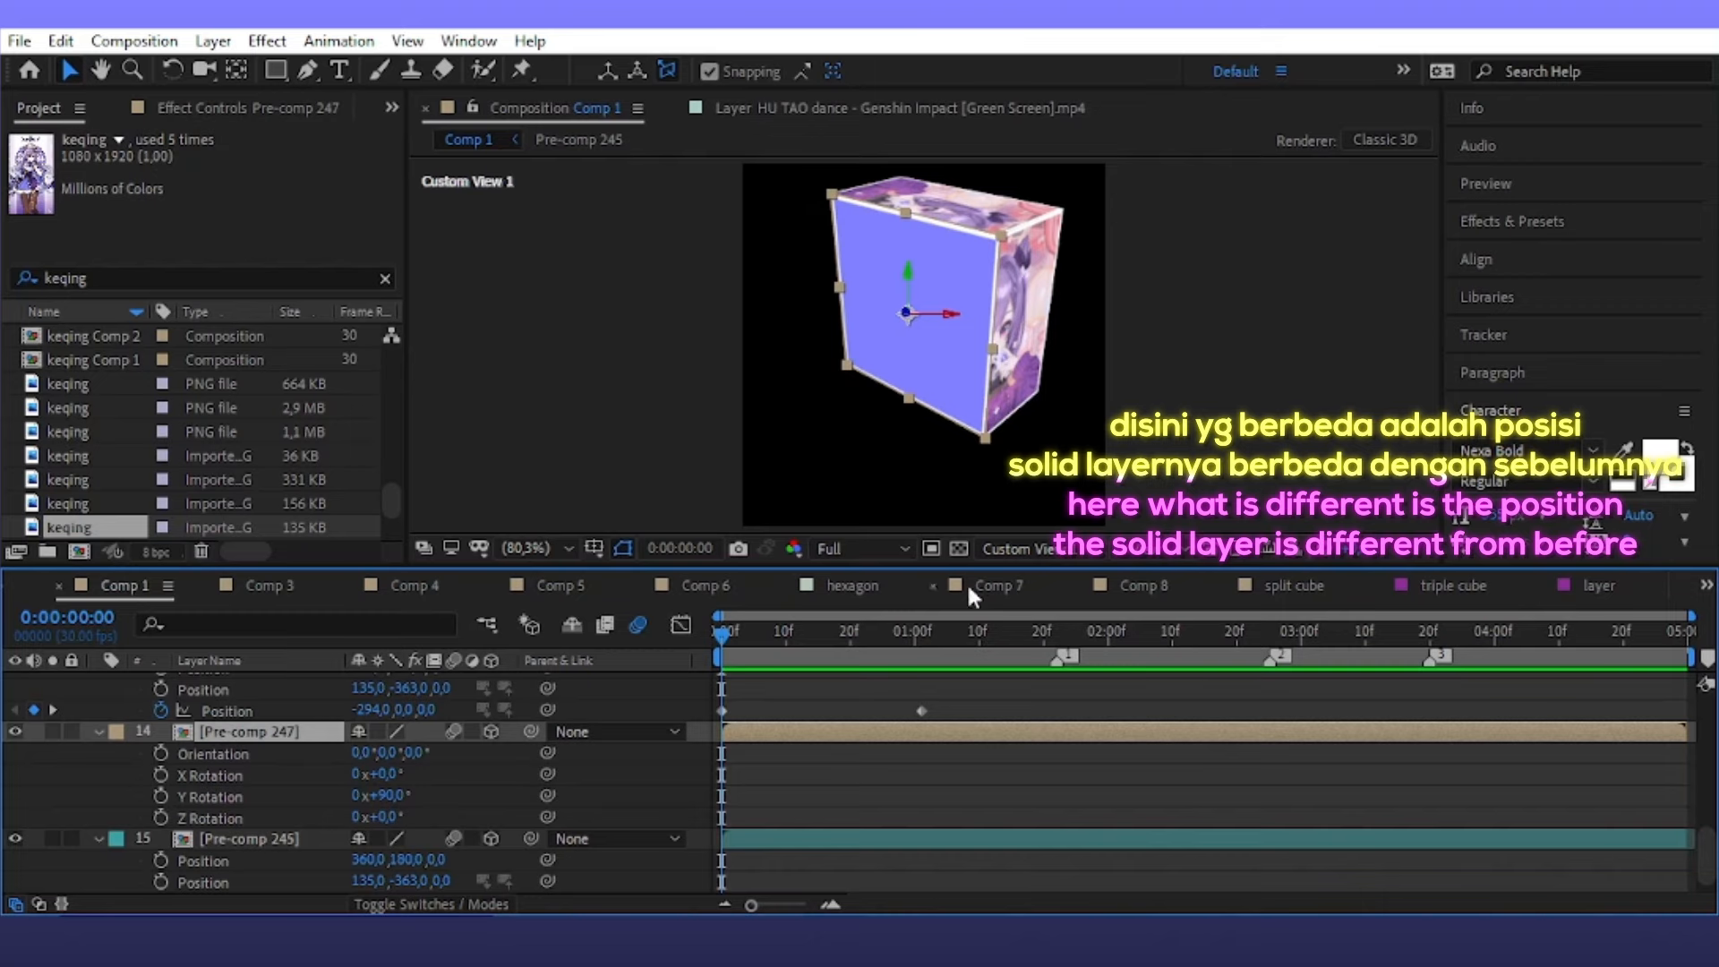
Collapse the properties of layers 10 to 14 and give the blue pre-comp on layer 14 the teal label
scroll(748, 685, "up", 10)
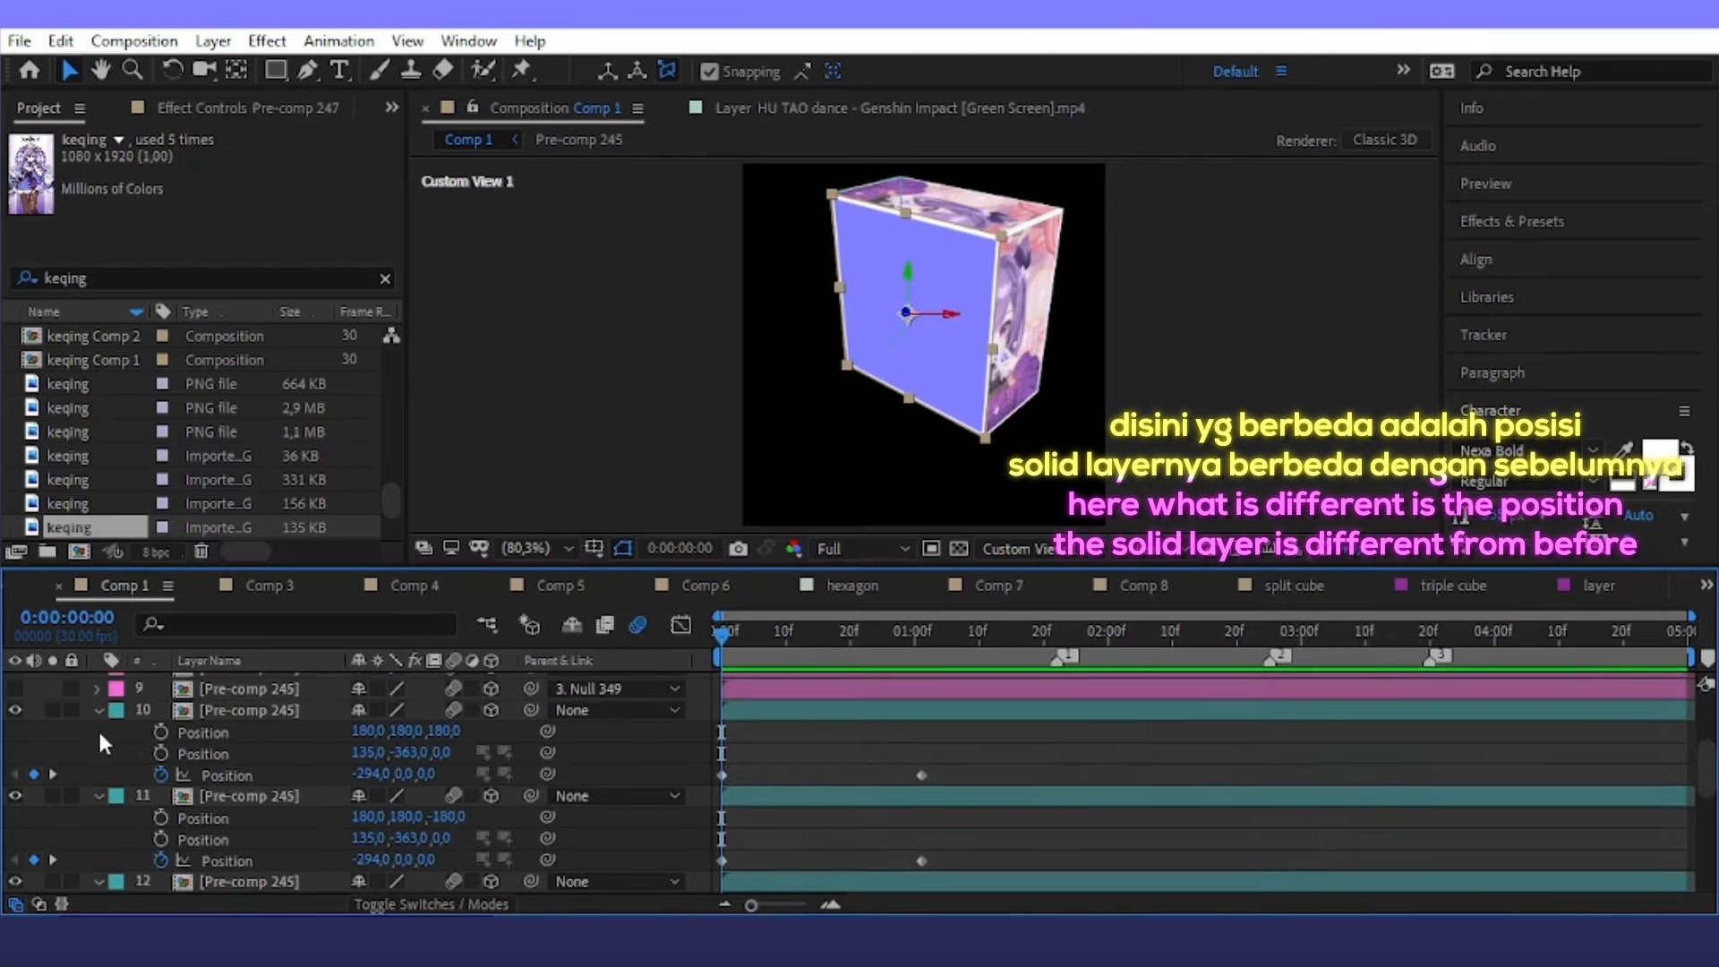
left_click(98, 710)
left_click(98, 731)
left_click(98, 753)
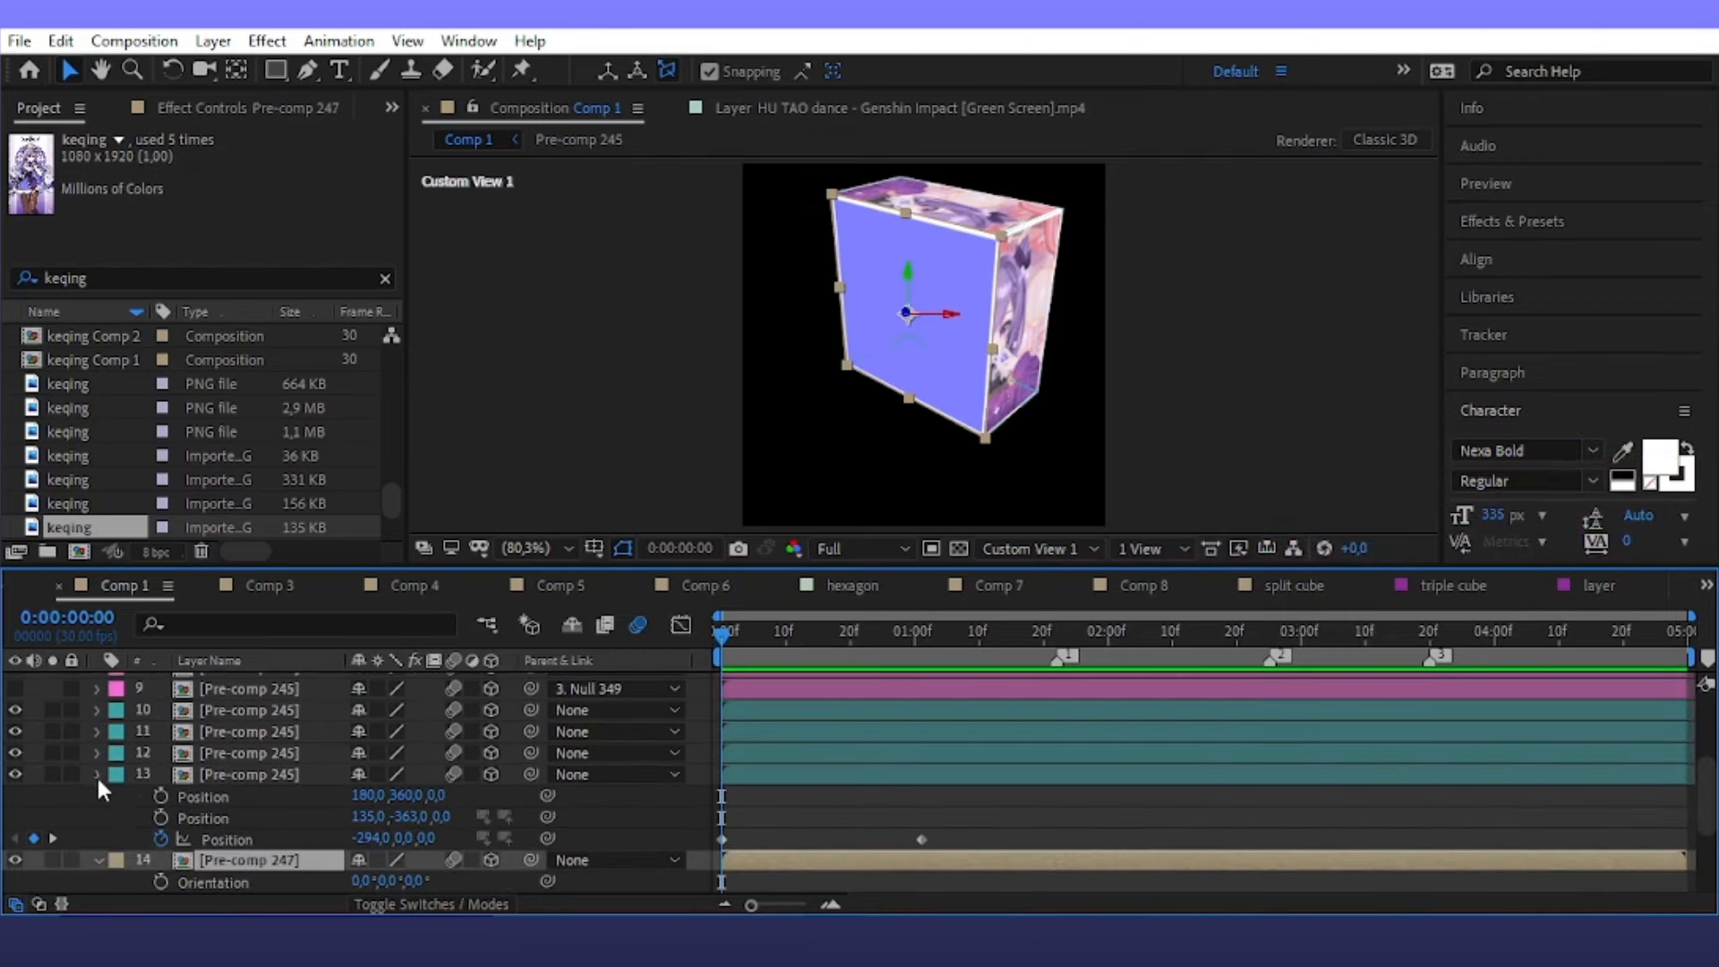
left_click(96, 774)
left_click(97, 796)
left_click(97, 817)
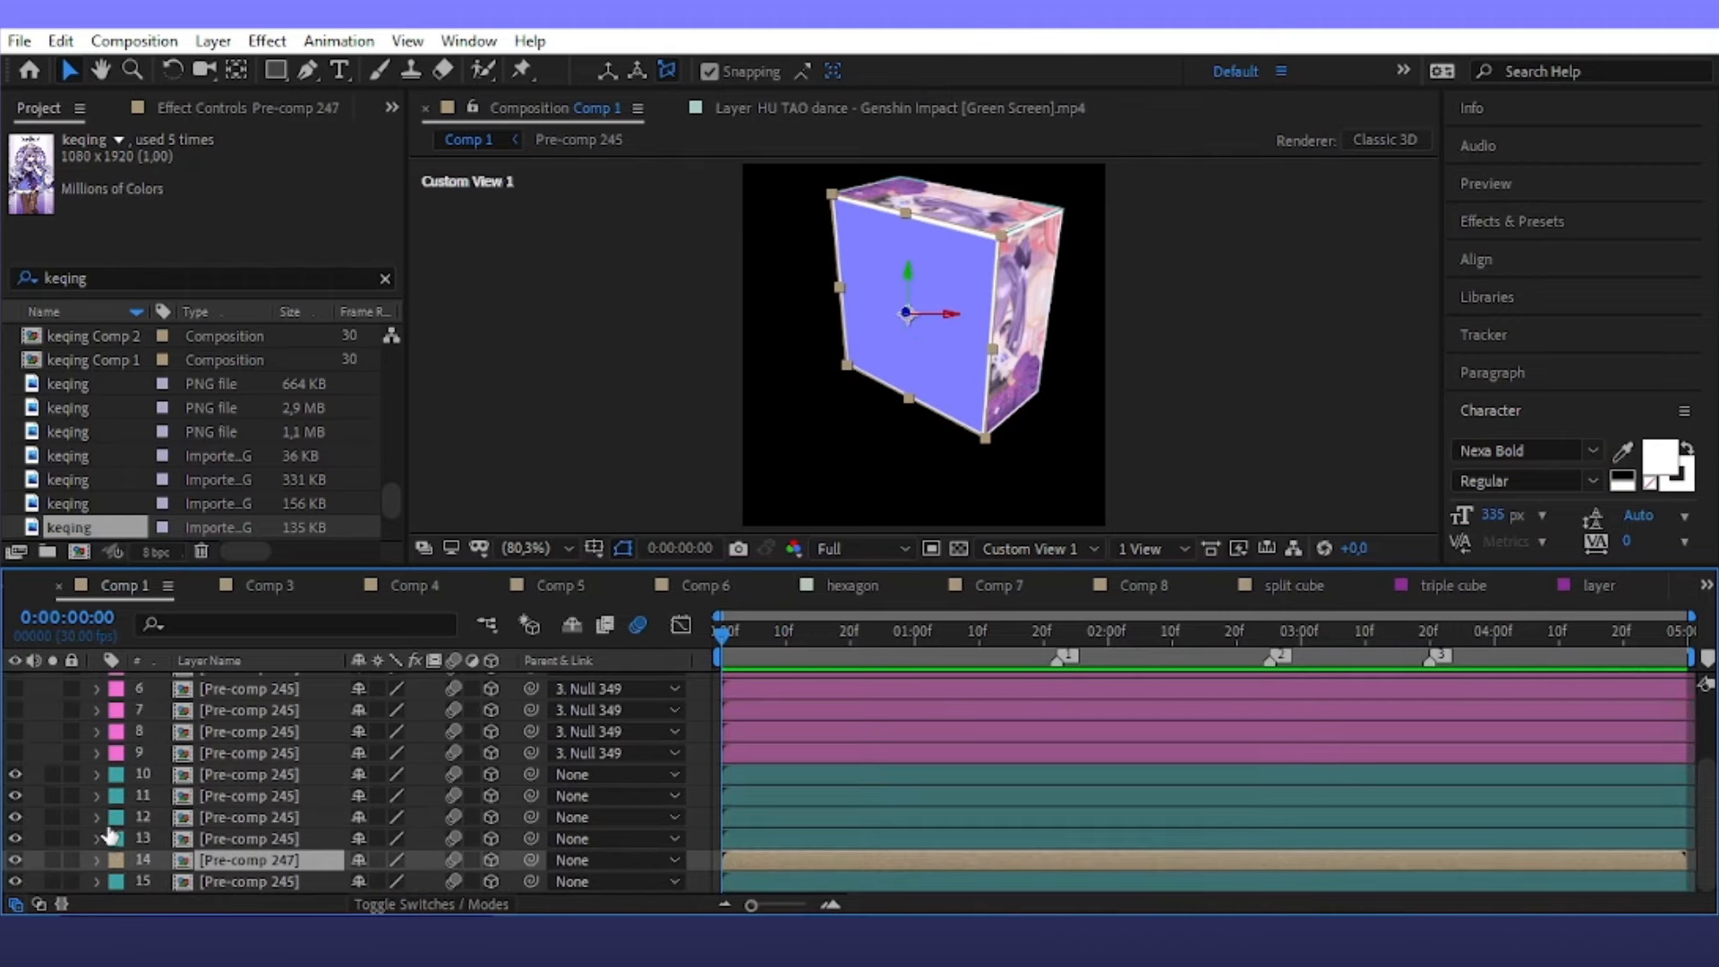
left_click(116, 860)
left_click(173, 795)
Add a null above the teal layers, enable its motion blur and 3D, and parent layers 11 to 16 to it
left_click(200, 774)
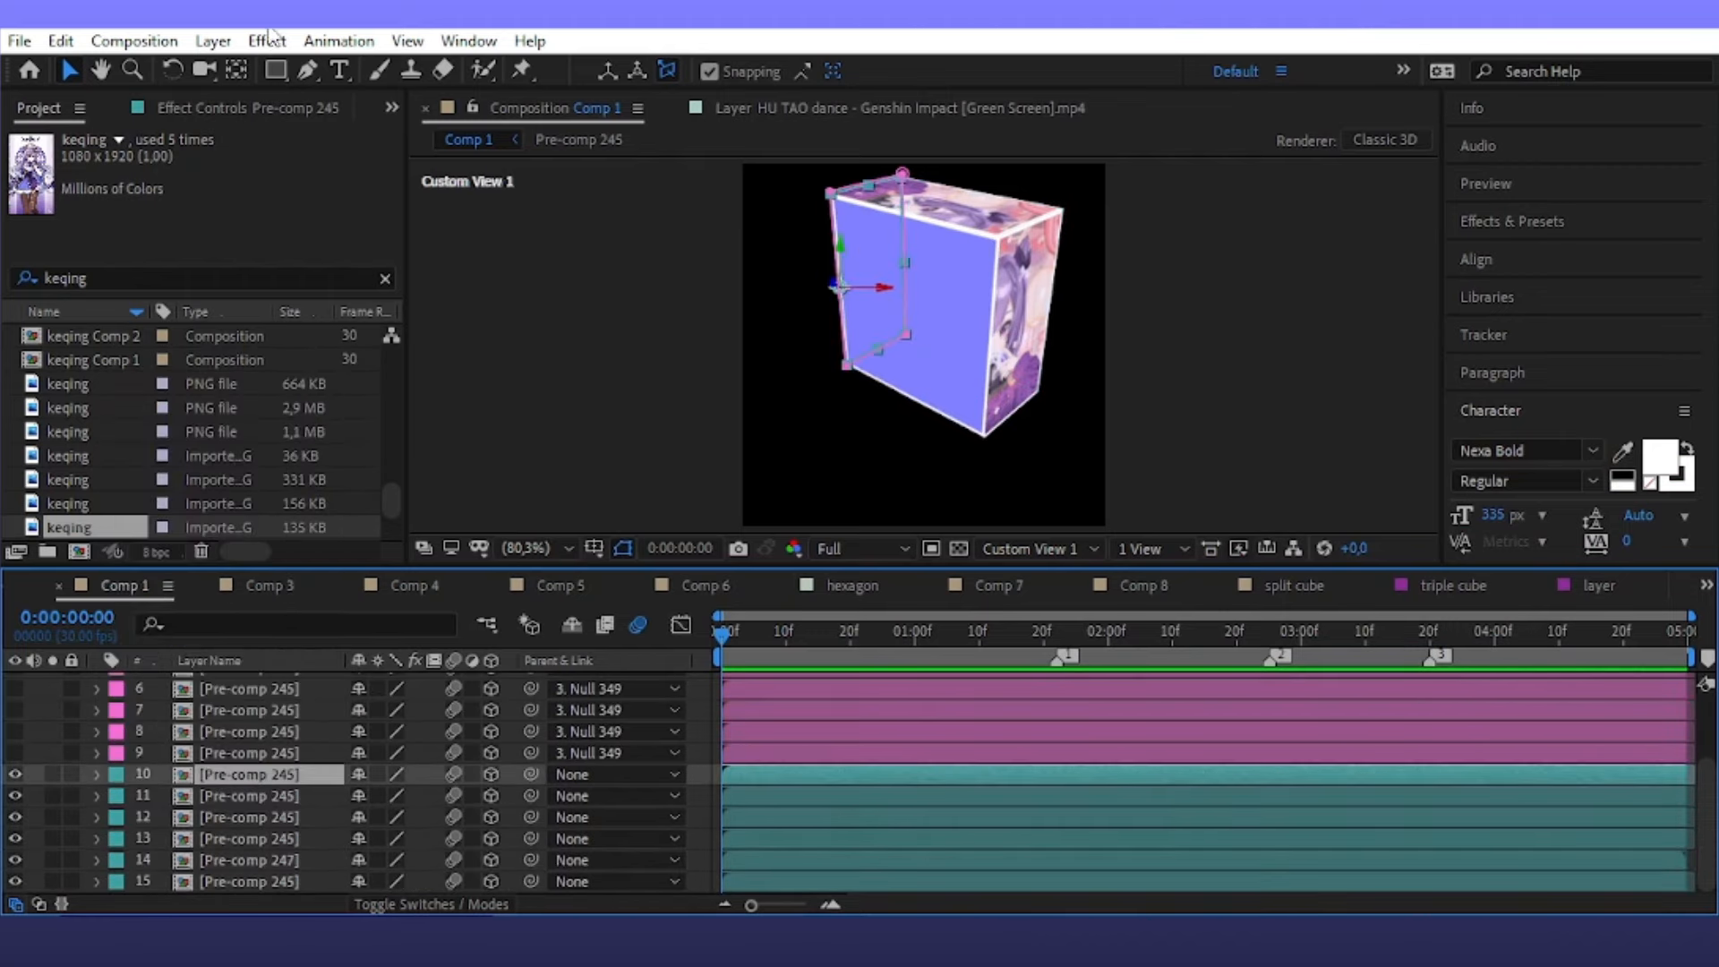
left_click(220, 43)
mouse_move(238, 65)
left_click(738, 177)
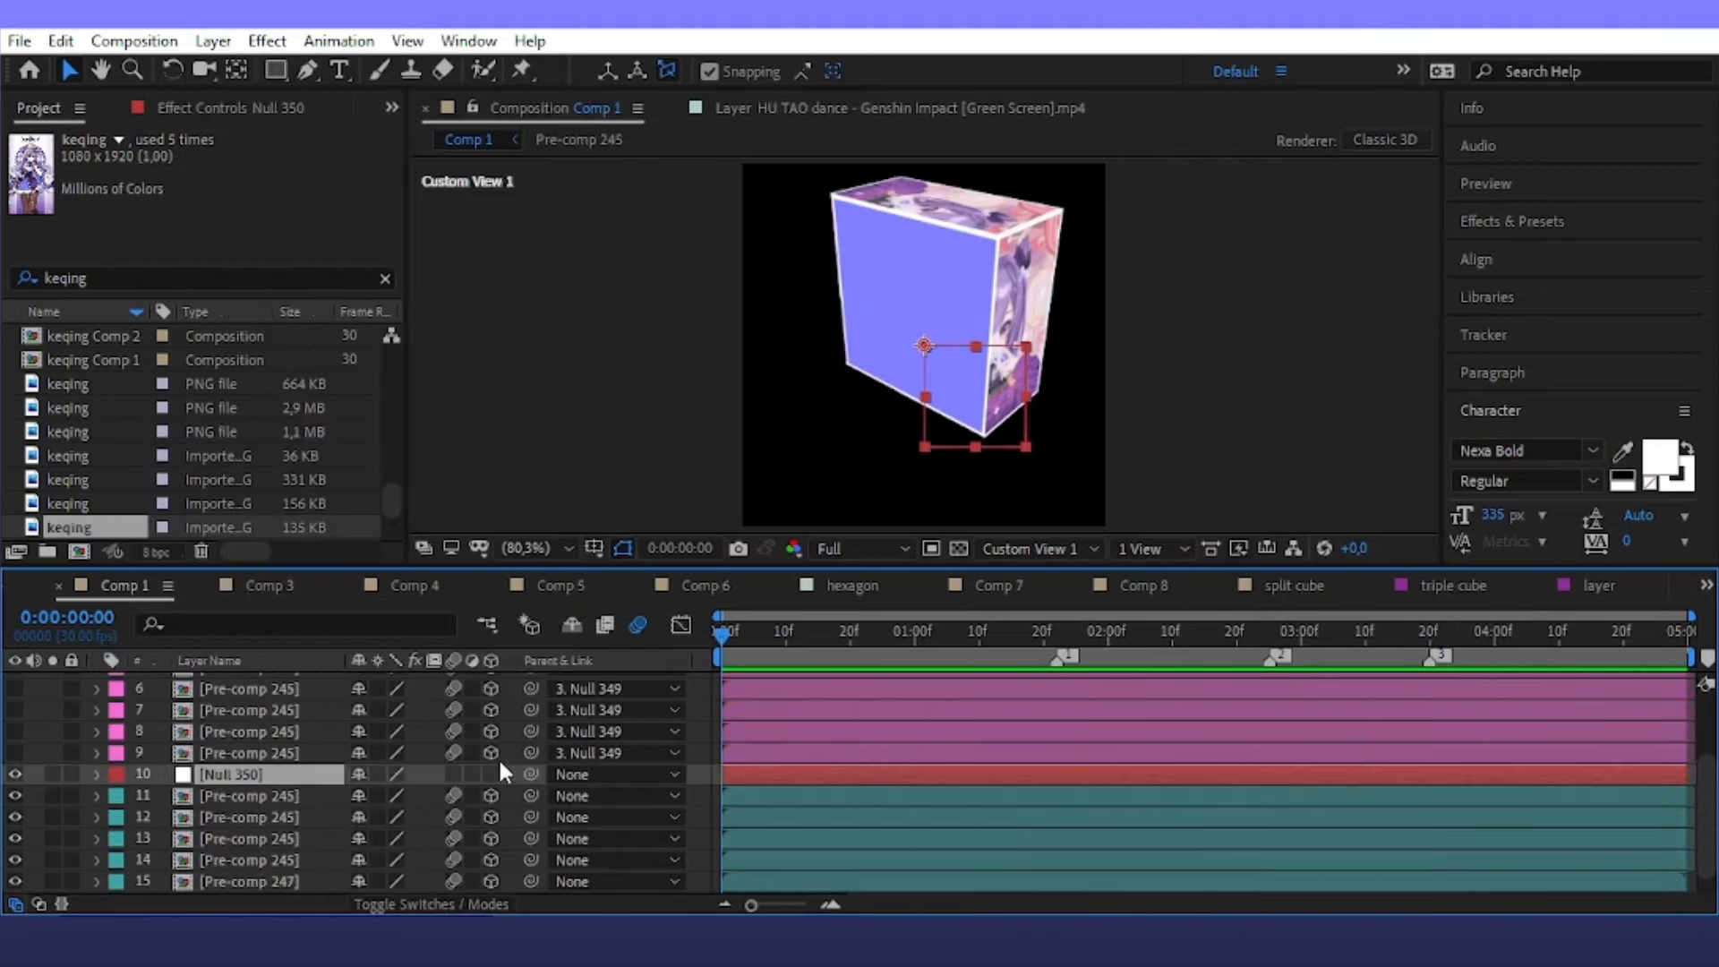
left_click_drag(151, 777, 314, 905)
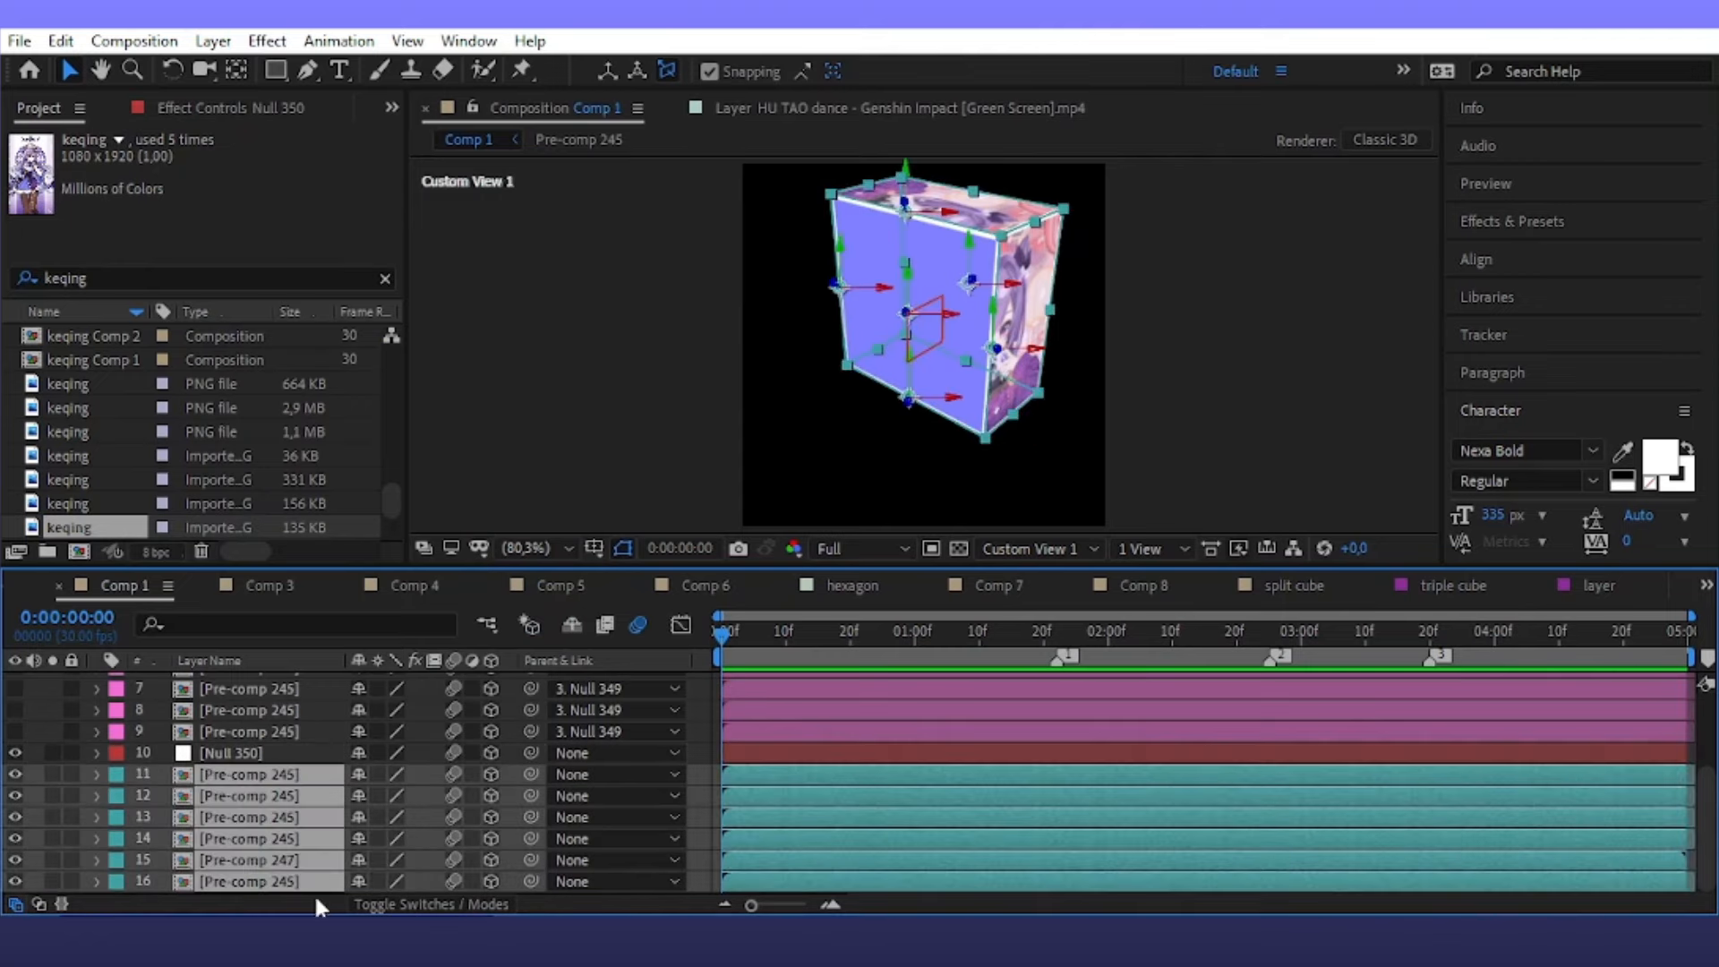
left_click_drag(531, 773, 519, 754)
Switch back to the Active Camera view, save the project, and unhide the fuchsia layers 4 to 9
left_click(1038, 548)
left_click(1042, 565)
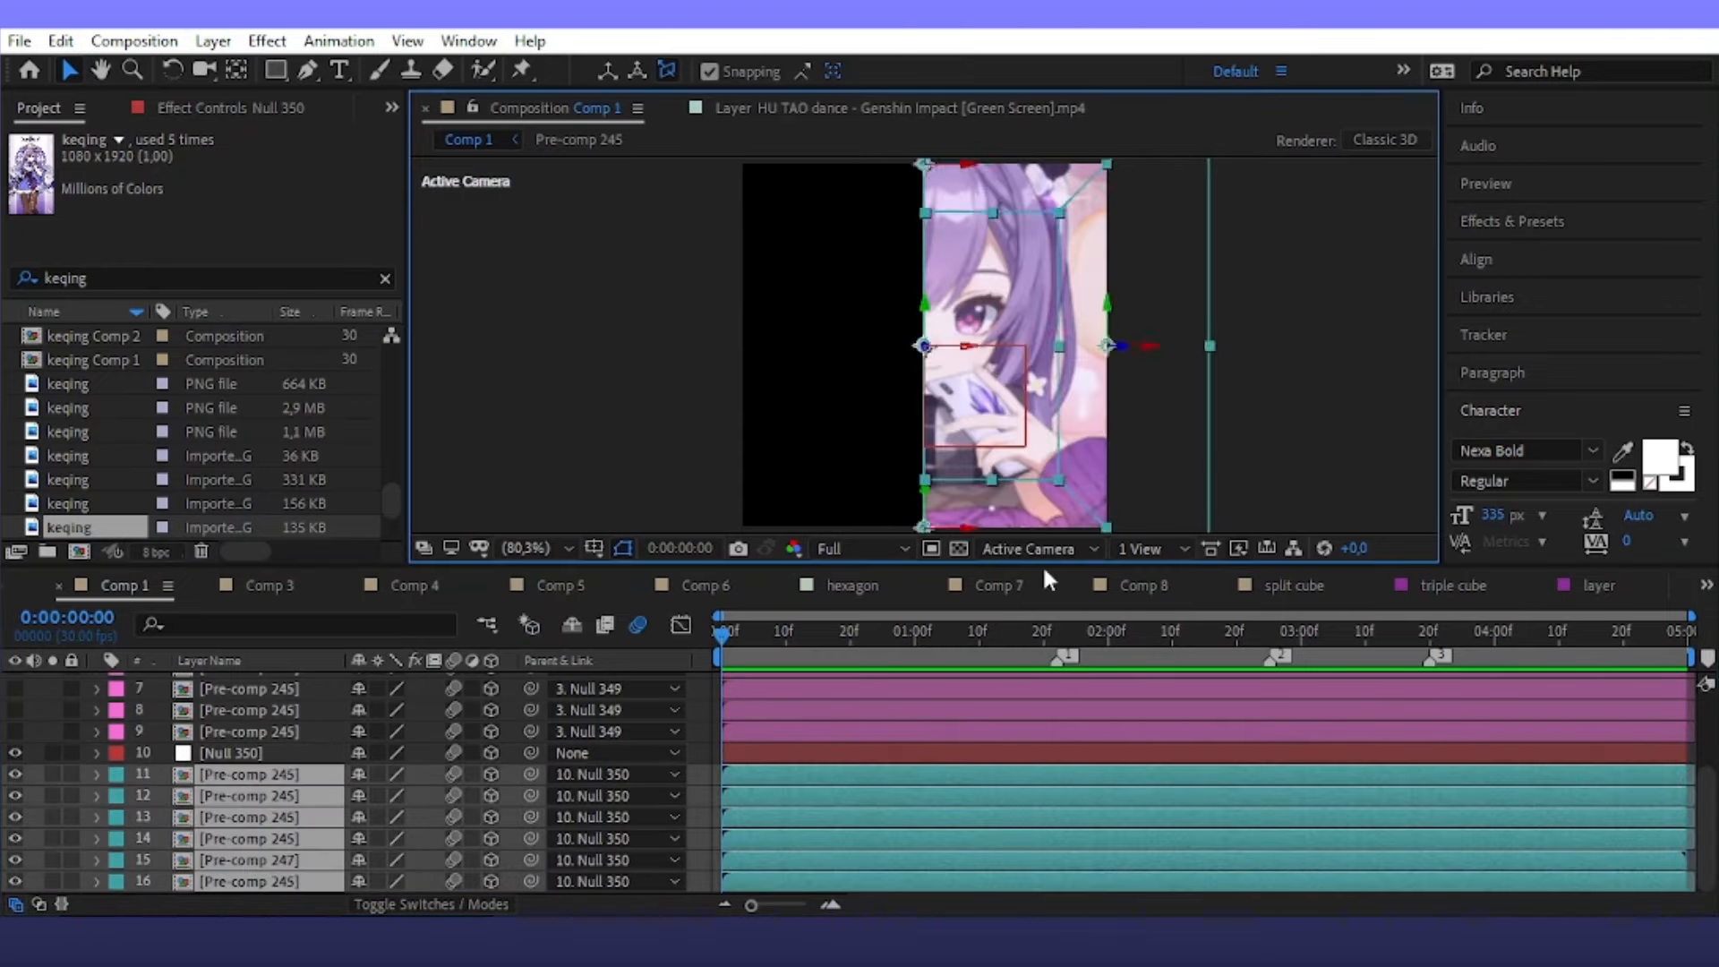
left_click(1182, 527)
key("ctrl+s")
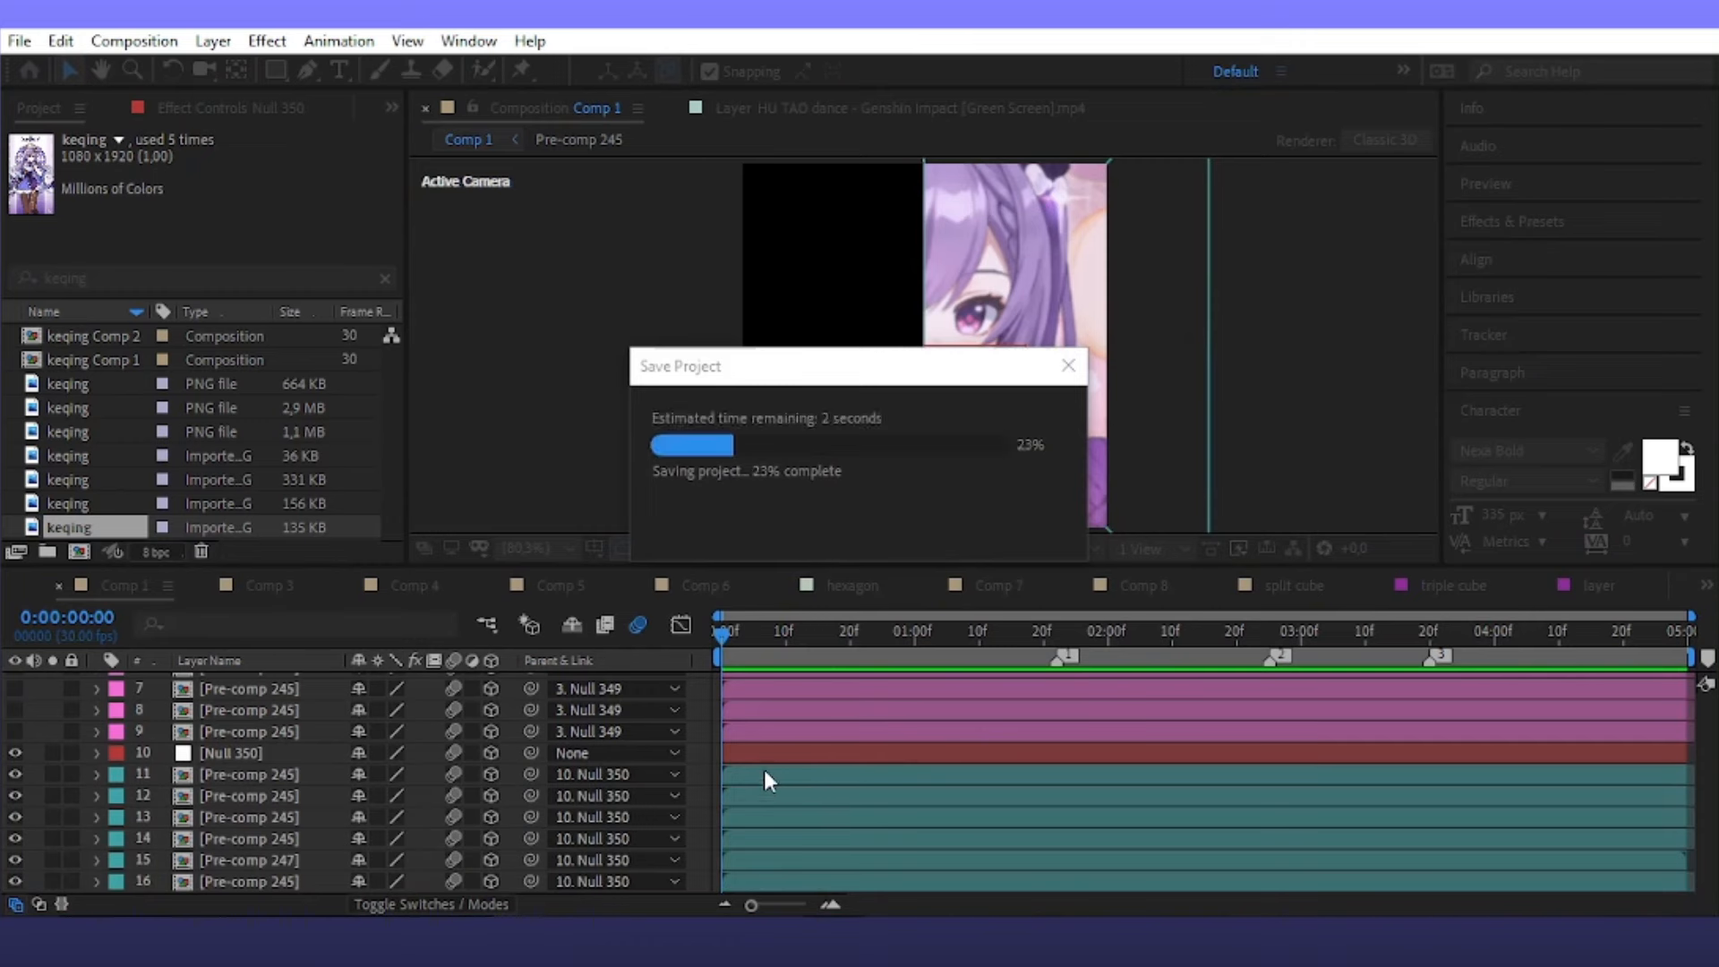
scroll(352, 781, "up", 3)
left_click_drag(153, 722, 201, 861)
left_click_drag(23, 733, 18, 853)
left_click(1199, 490)
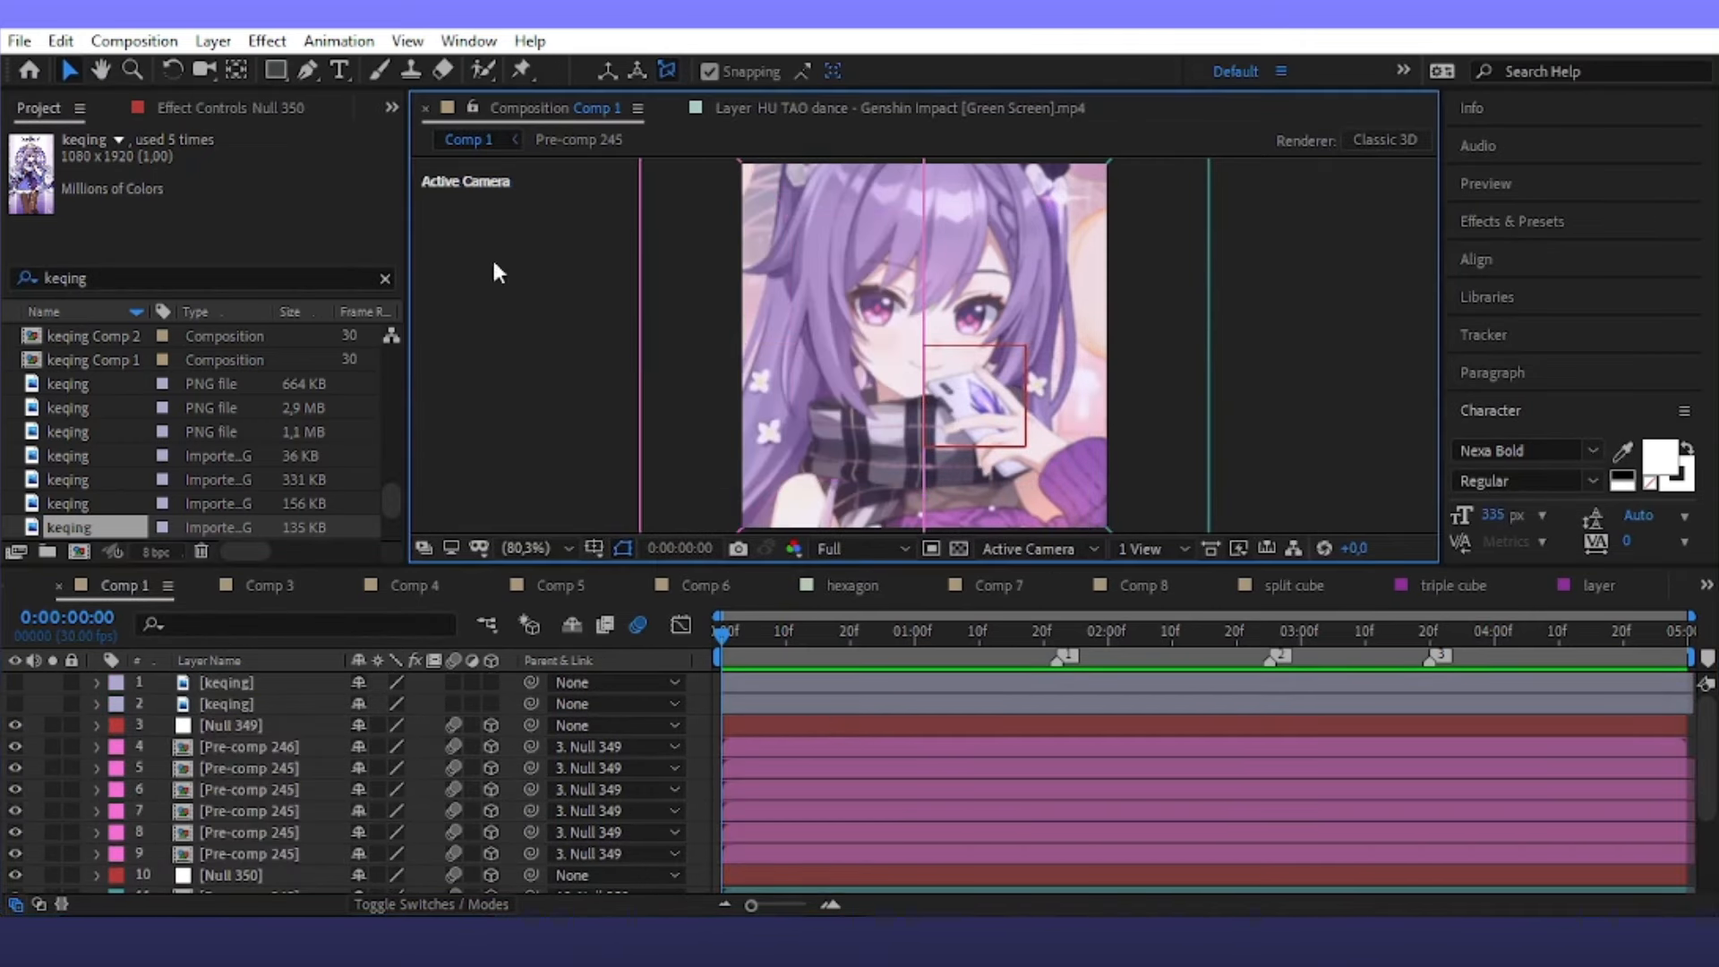
Add a master null with motion blur and 3D above Null 349, and parent Null 349 and Null 350 to it
left_click(792, 734)
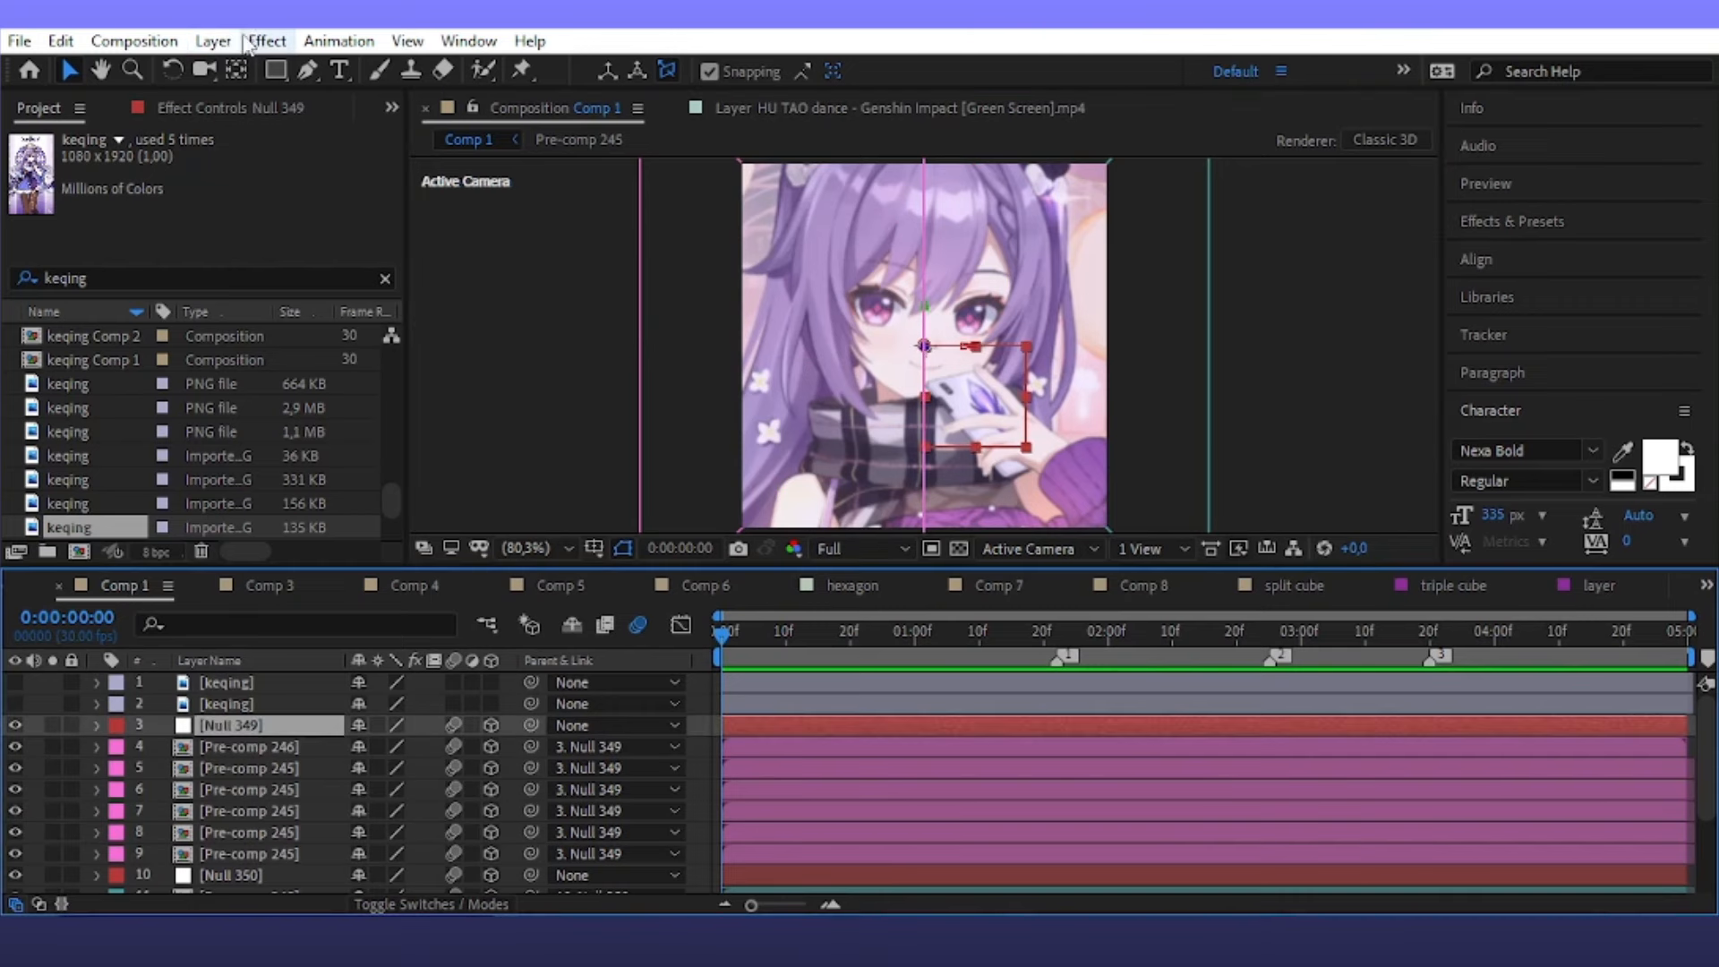
left_click(213, 41)
mouse_move(246, 70)
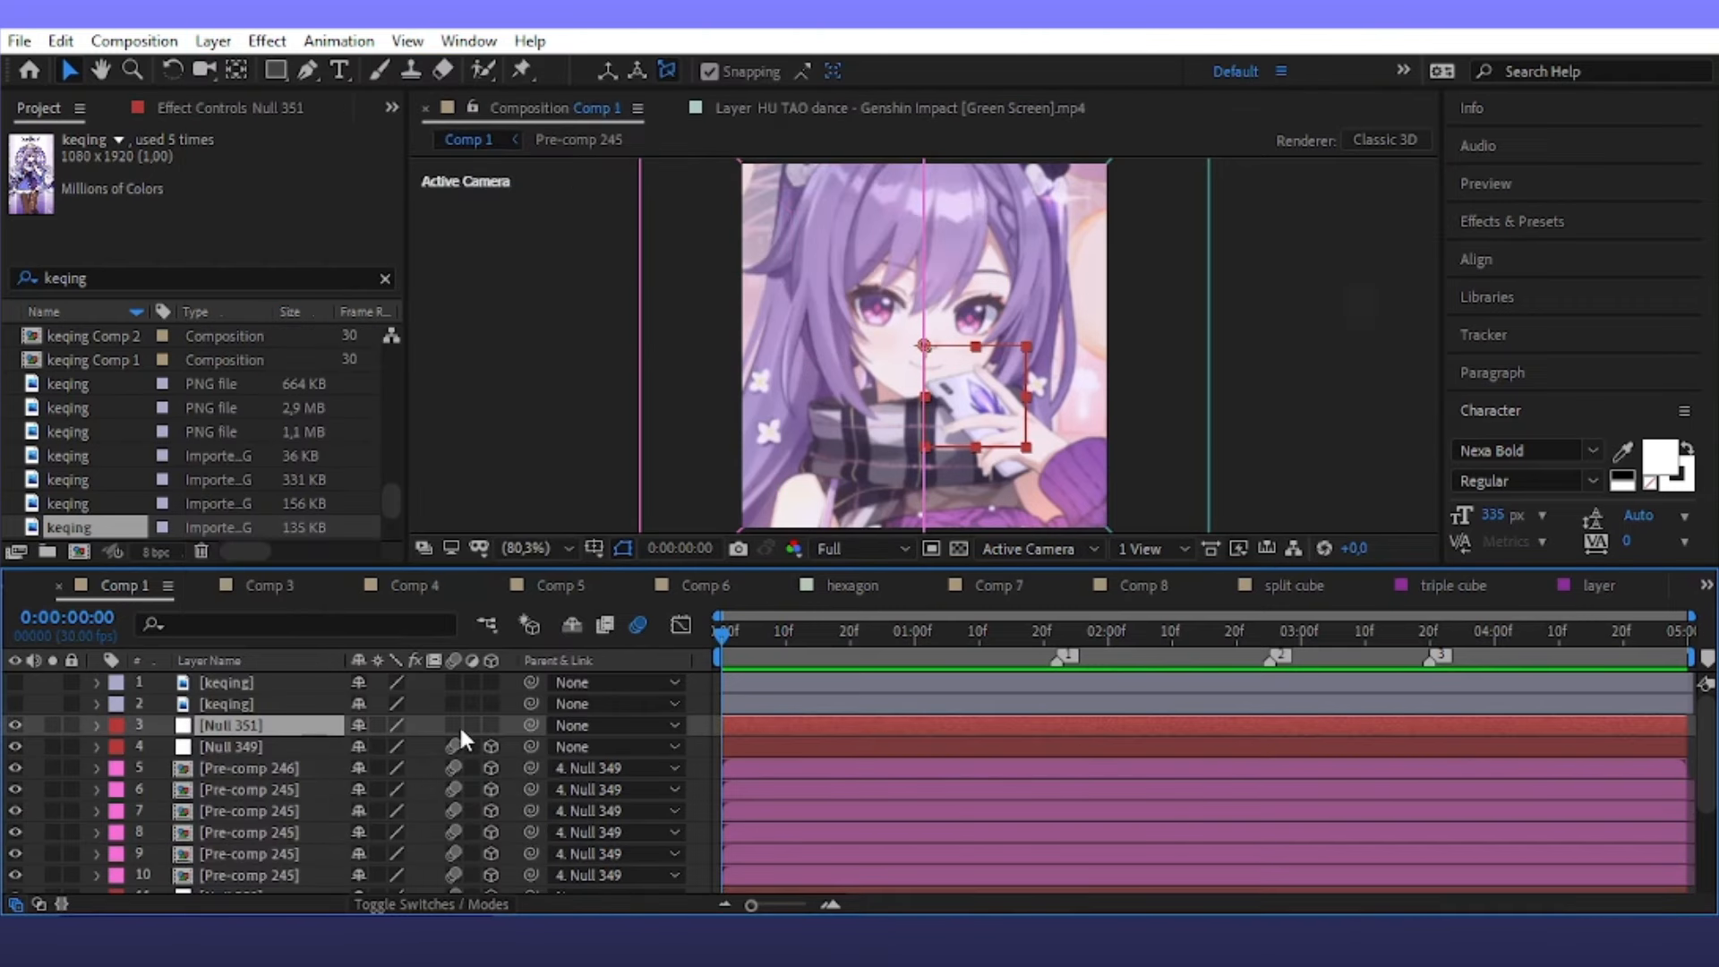
scroll(551, 768, "down", 3)
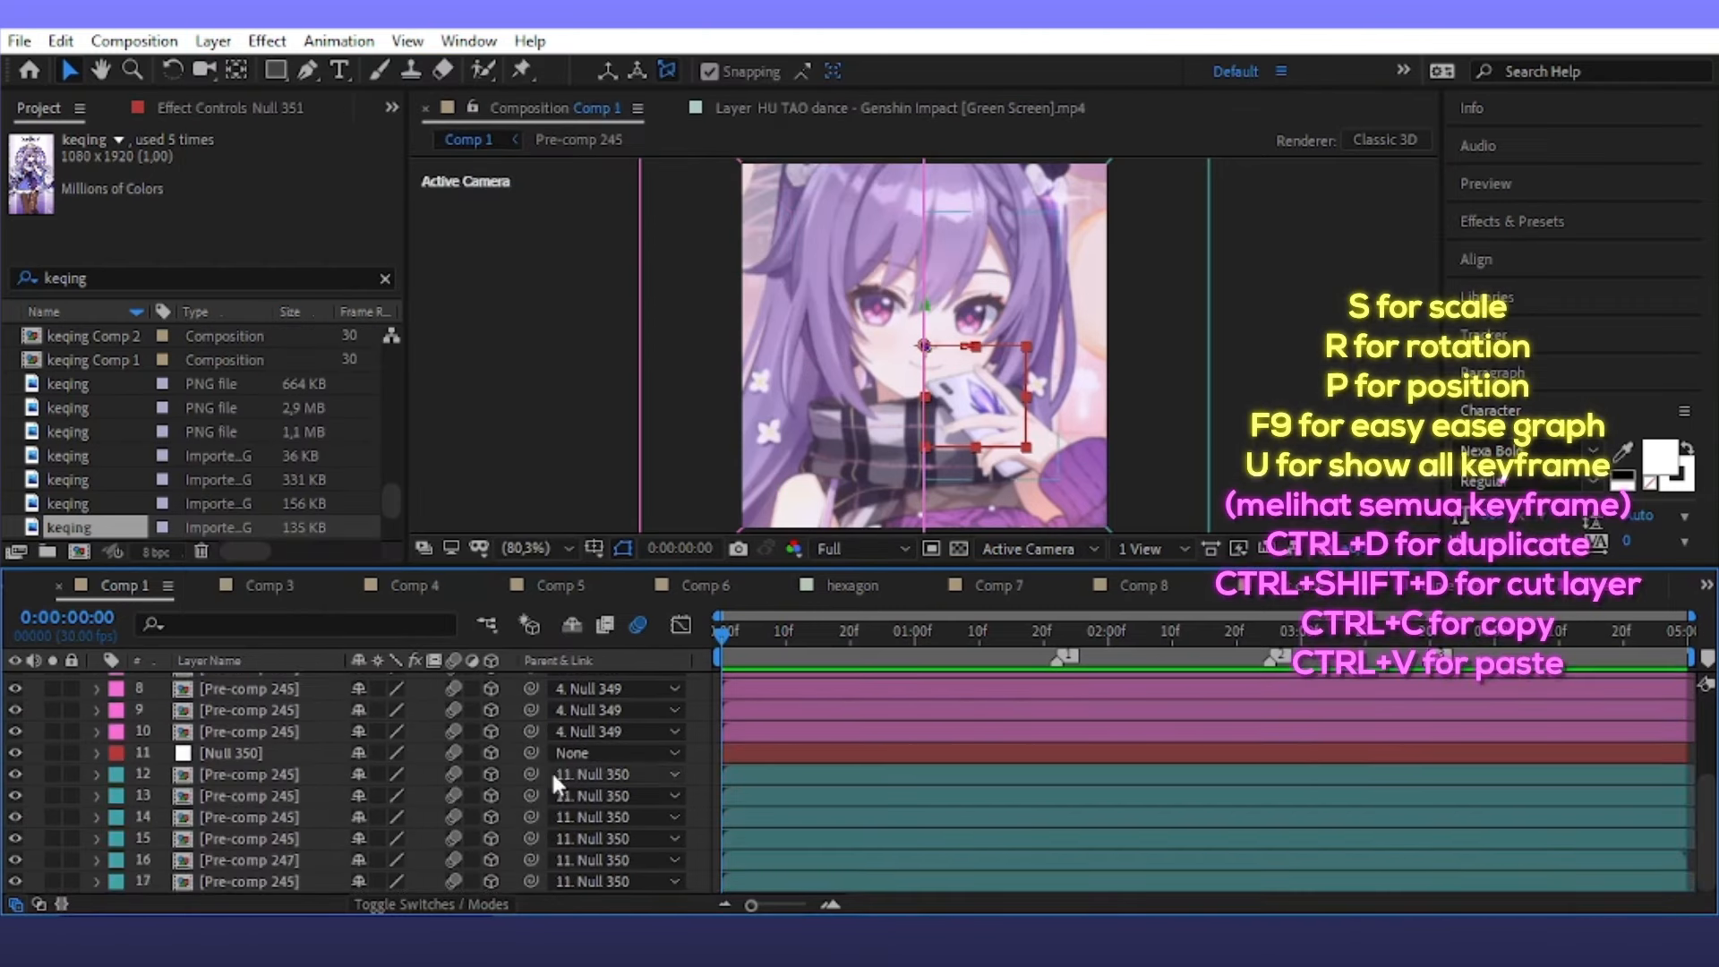
left_click(627, 753)
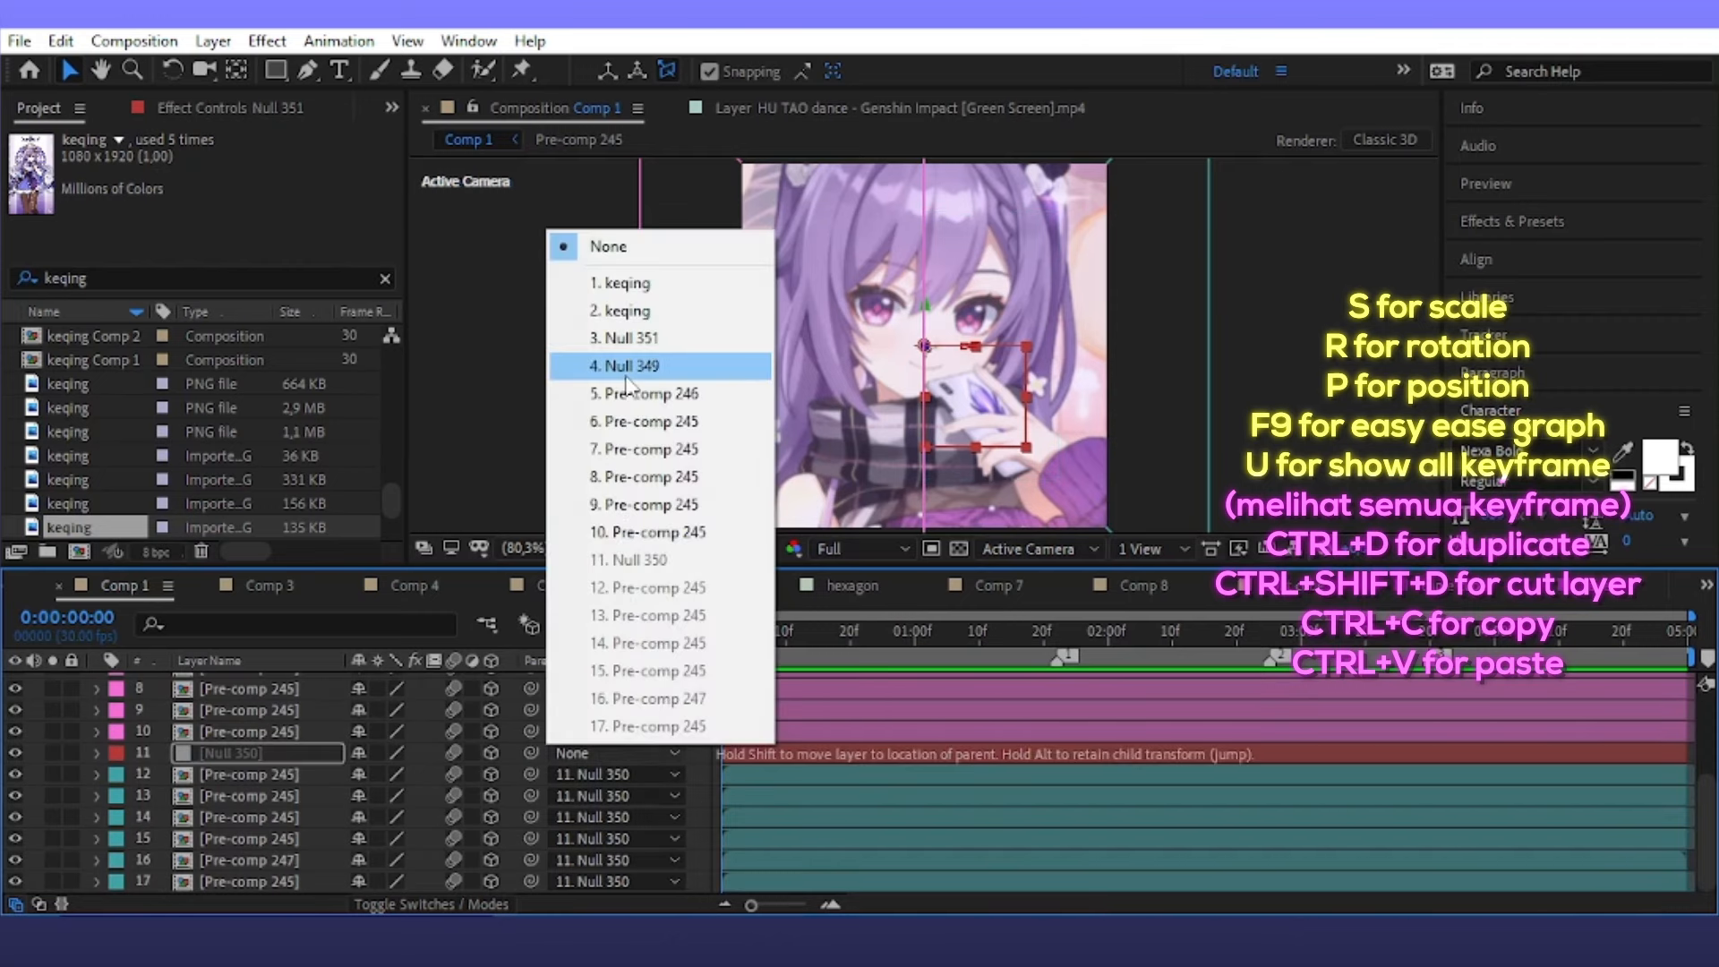
left_click(634, 335)
Keyframe the master null's Scale from 199% at 0 seconds to 76% at 1 second
scroll(296, 819, "up", 3)
key("s")
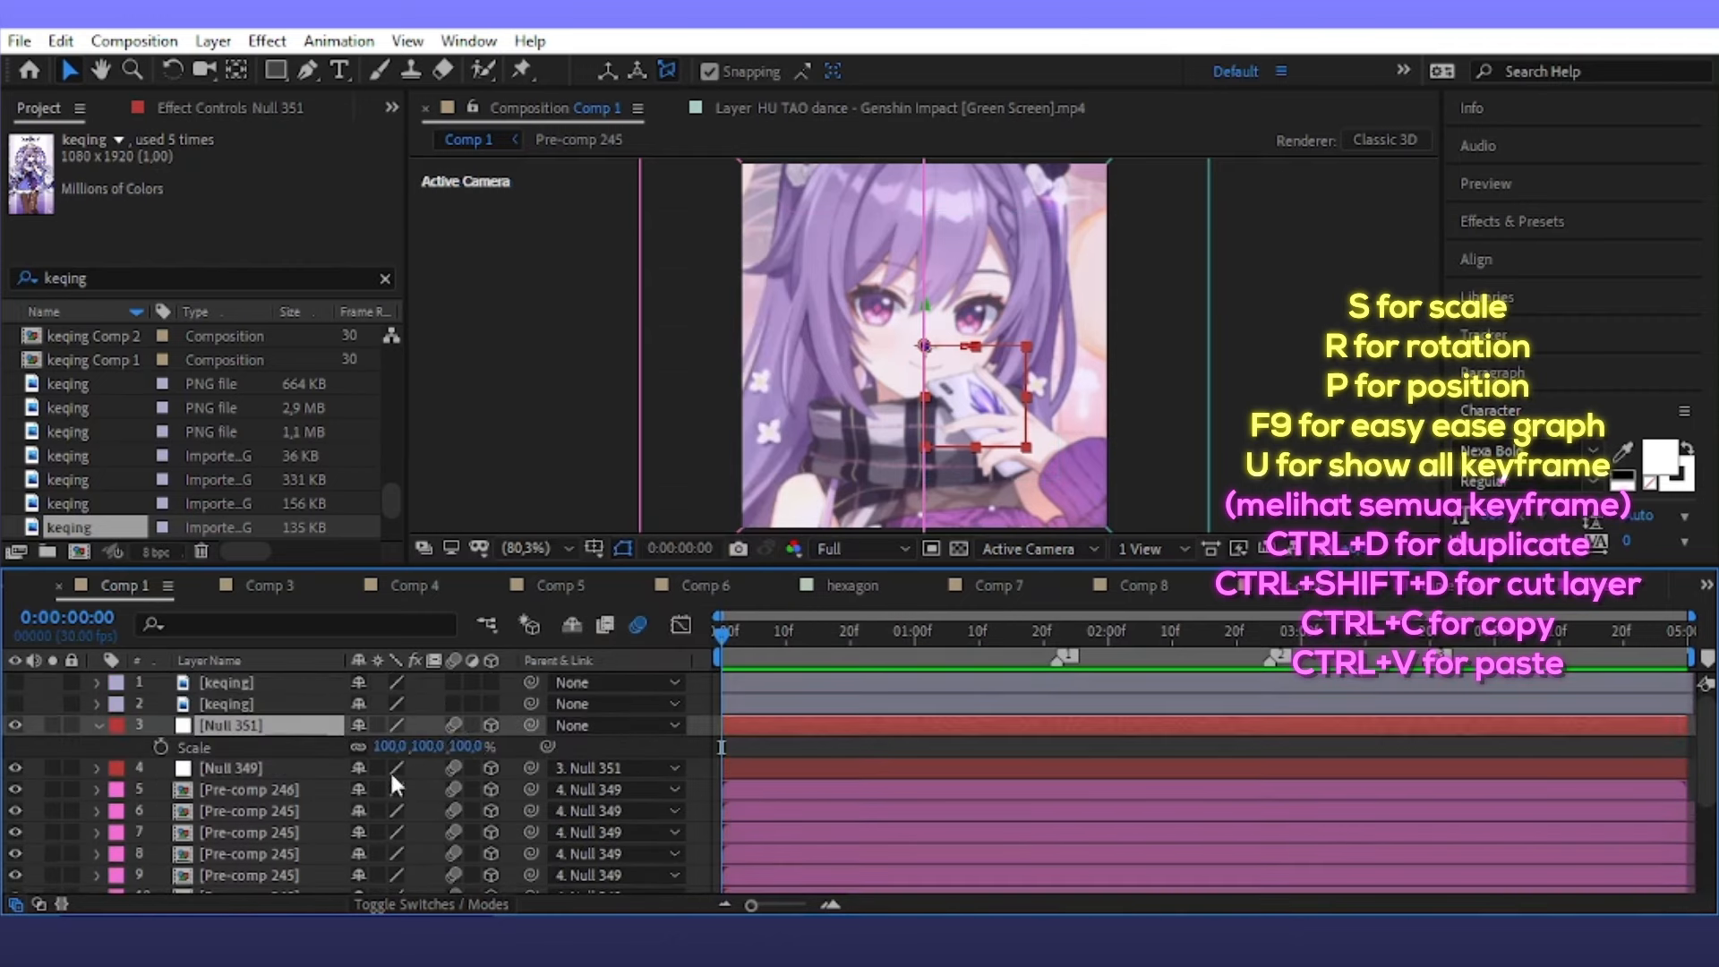
left_click_drag(457, 750, 454, 769)
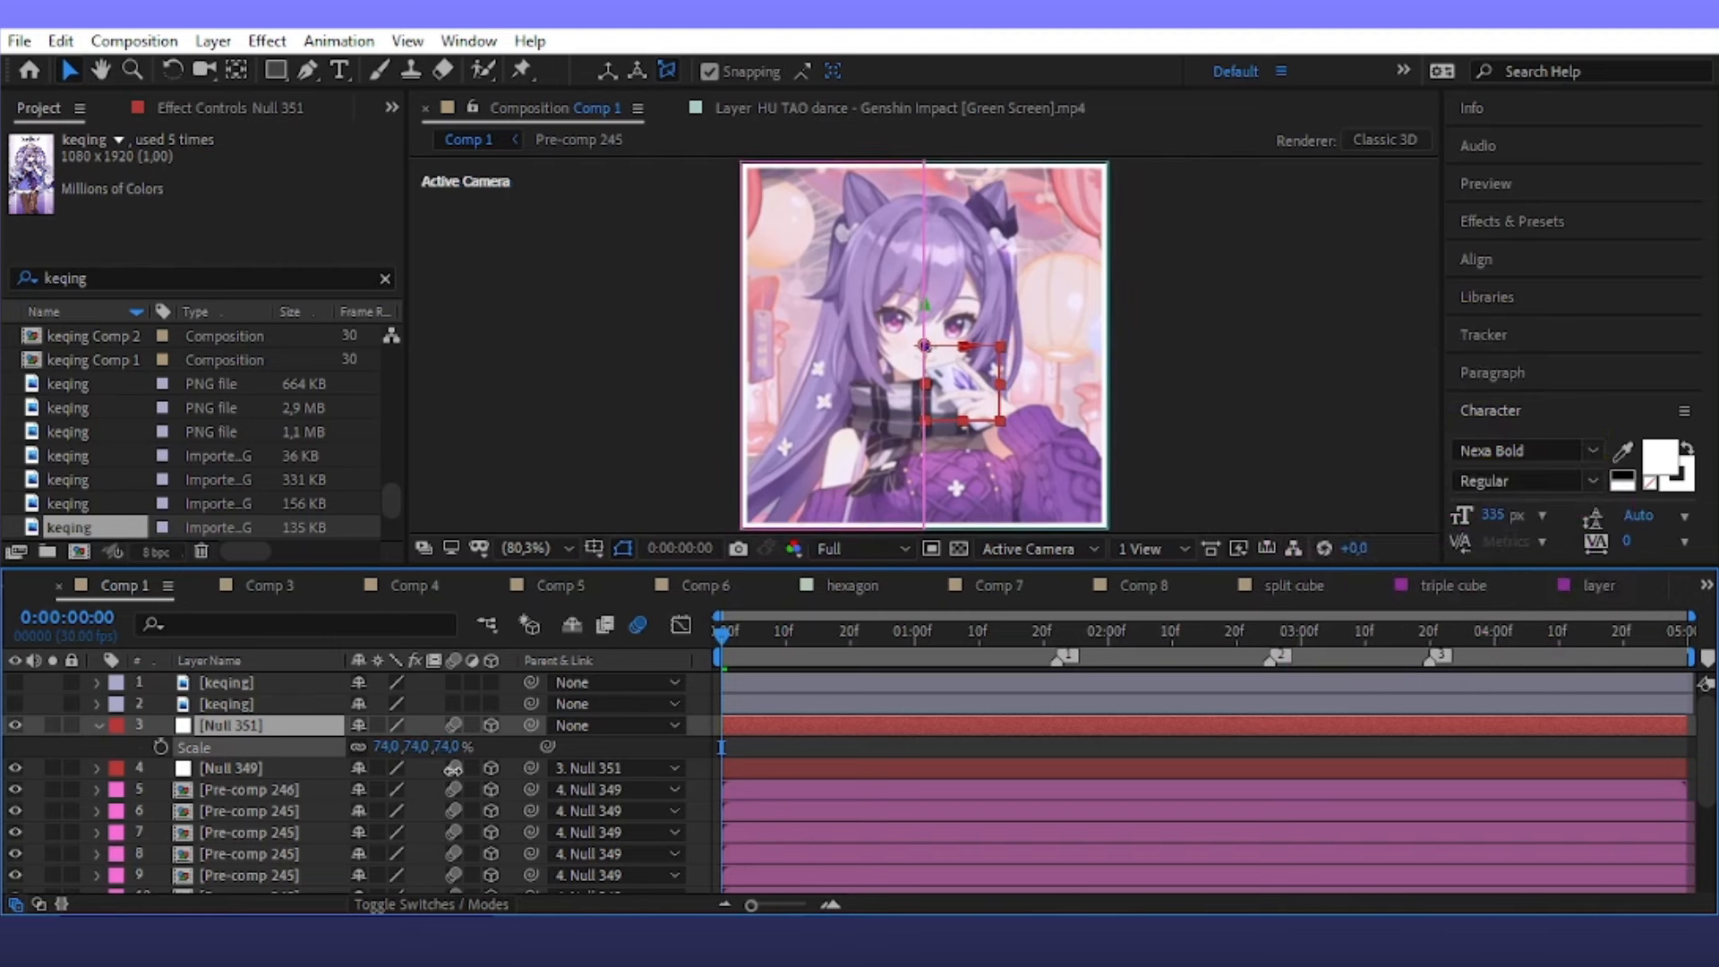
key("Return")
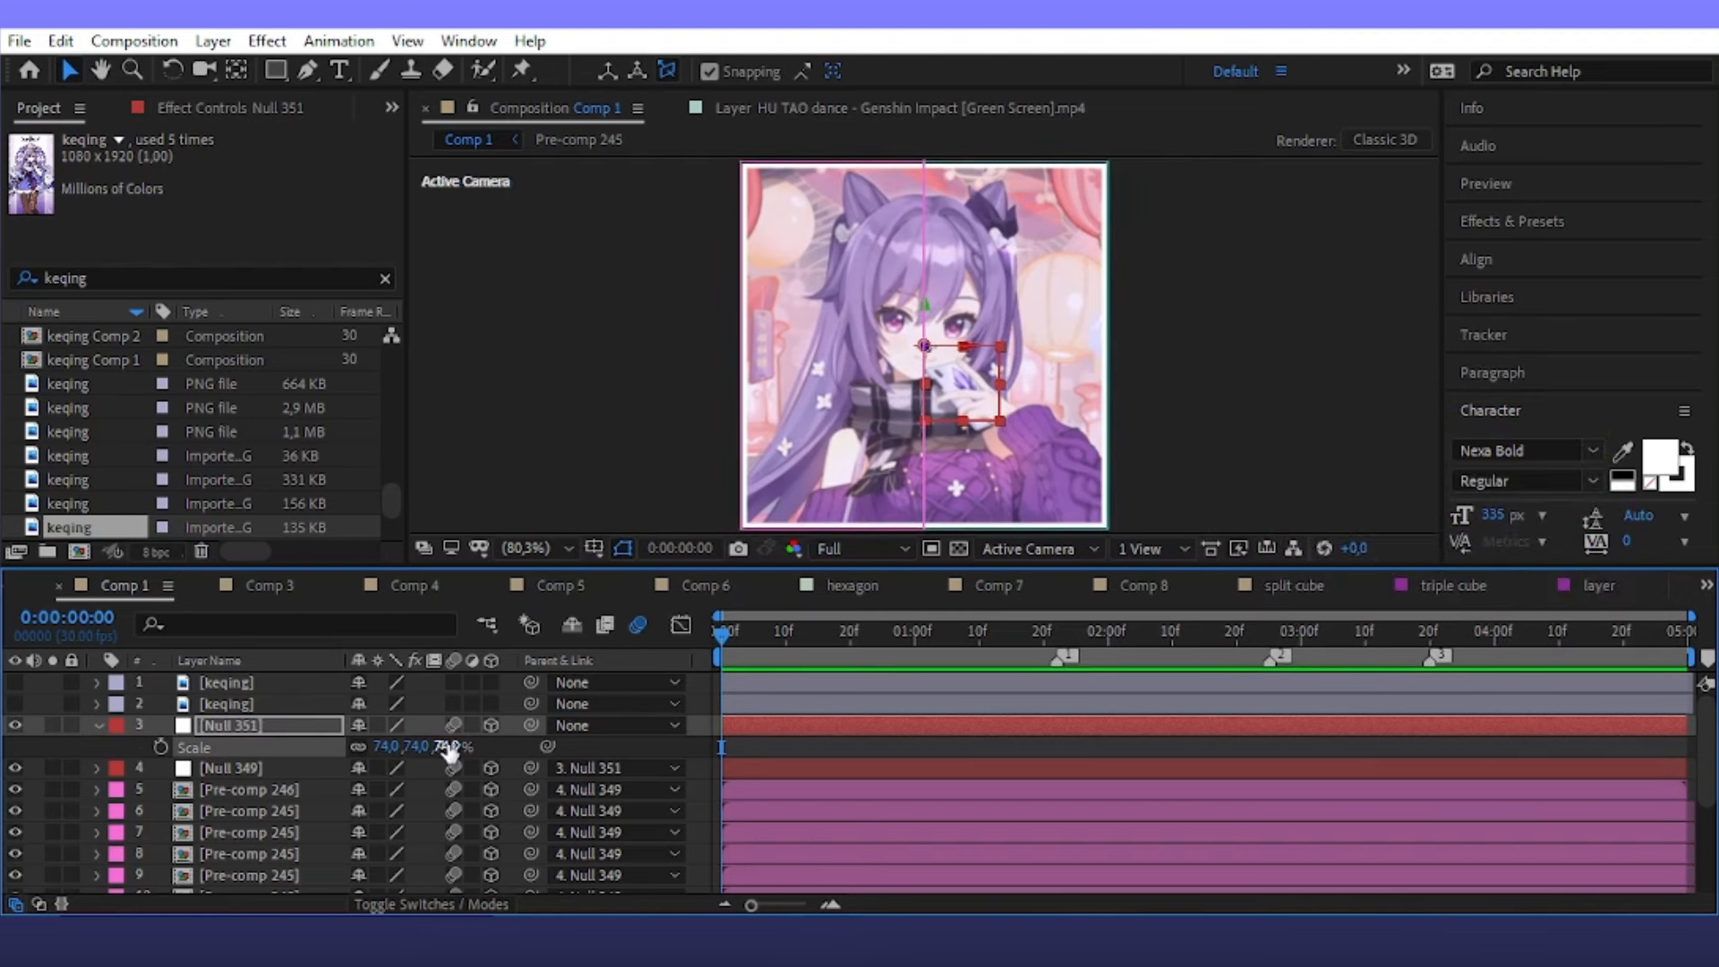
left_click_drag(451, 745, 457, 751)
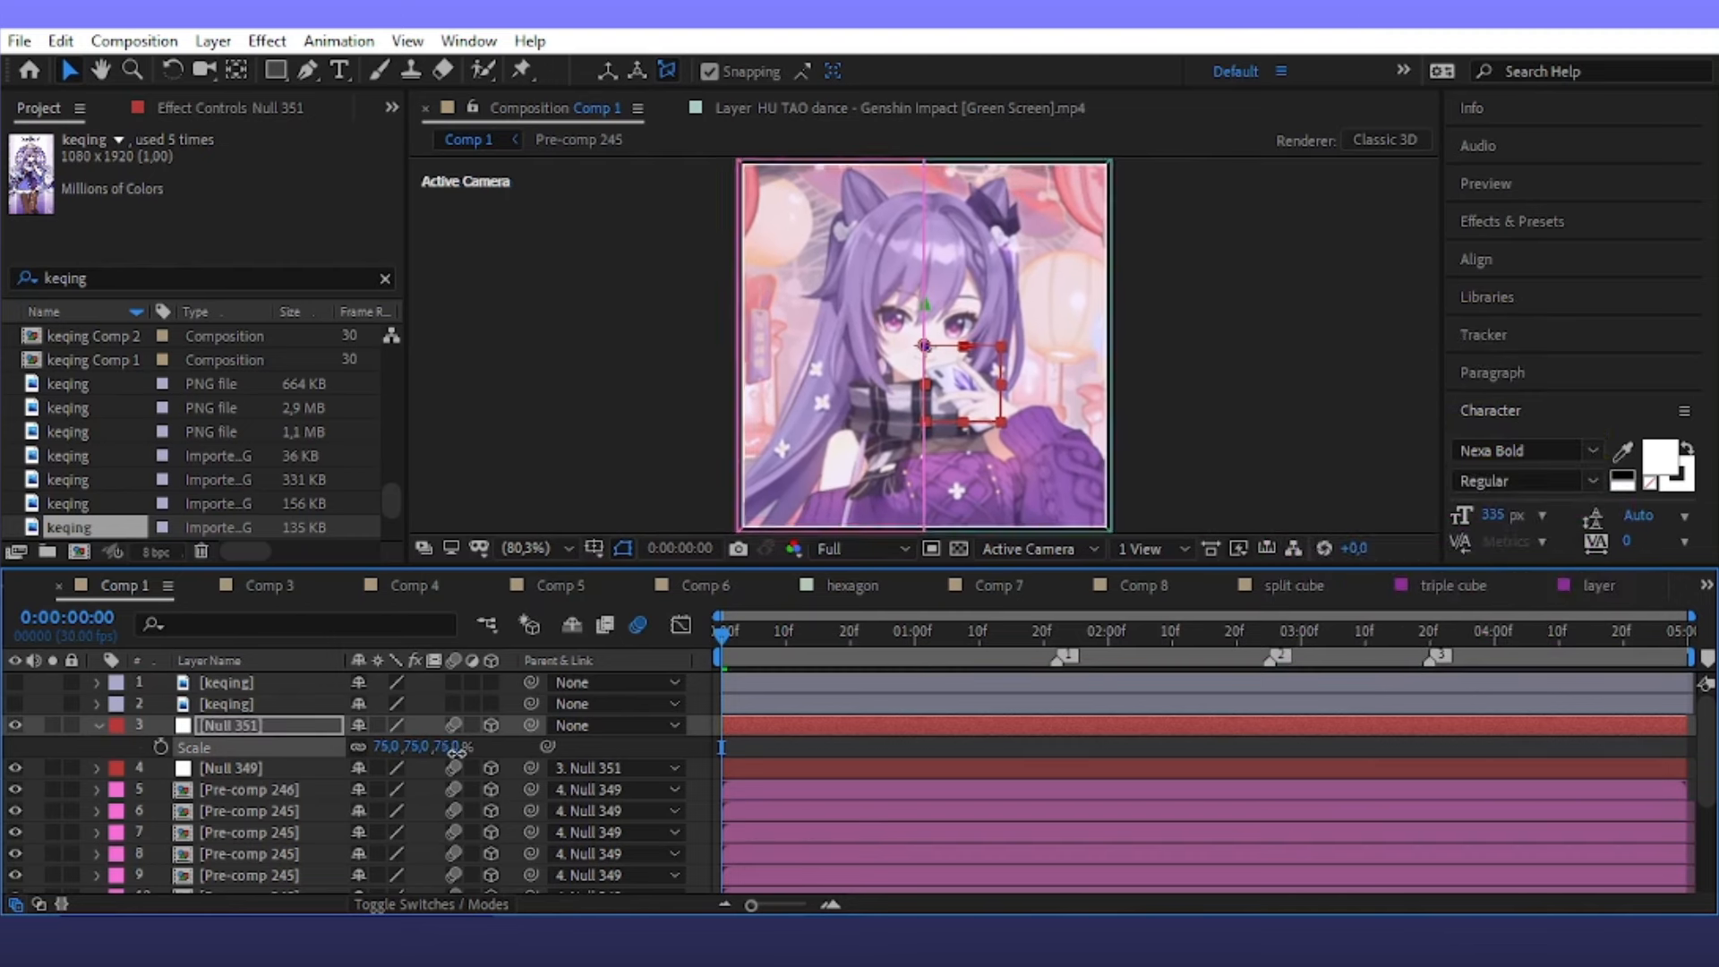
left_click(160, 746)
left_click_drag(722, 745, 939, 757)
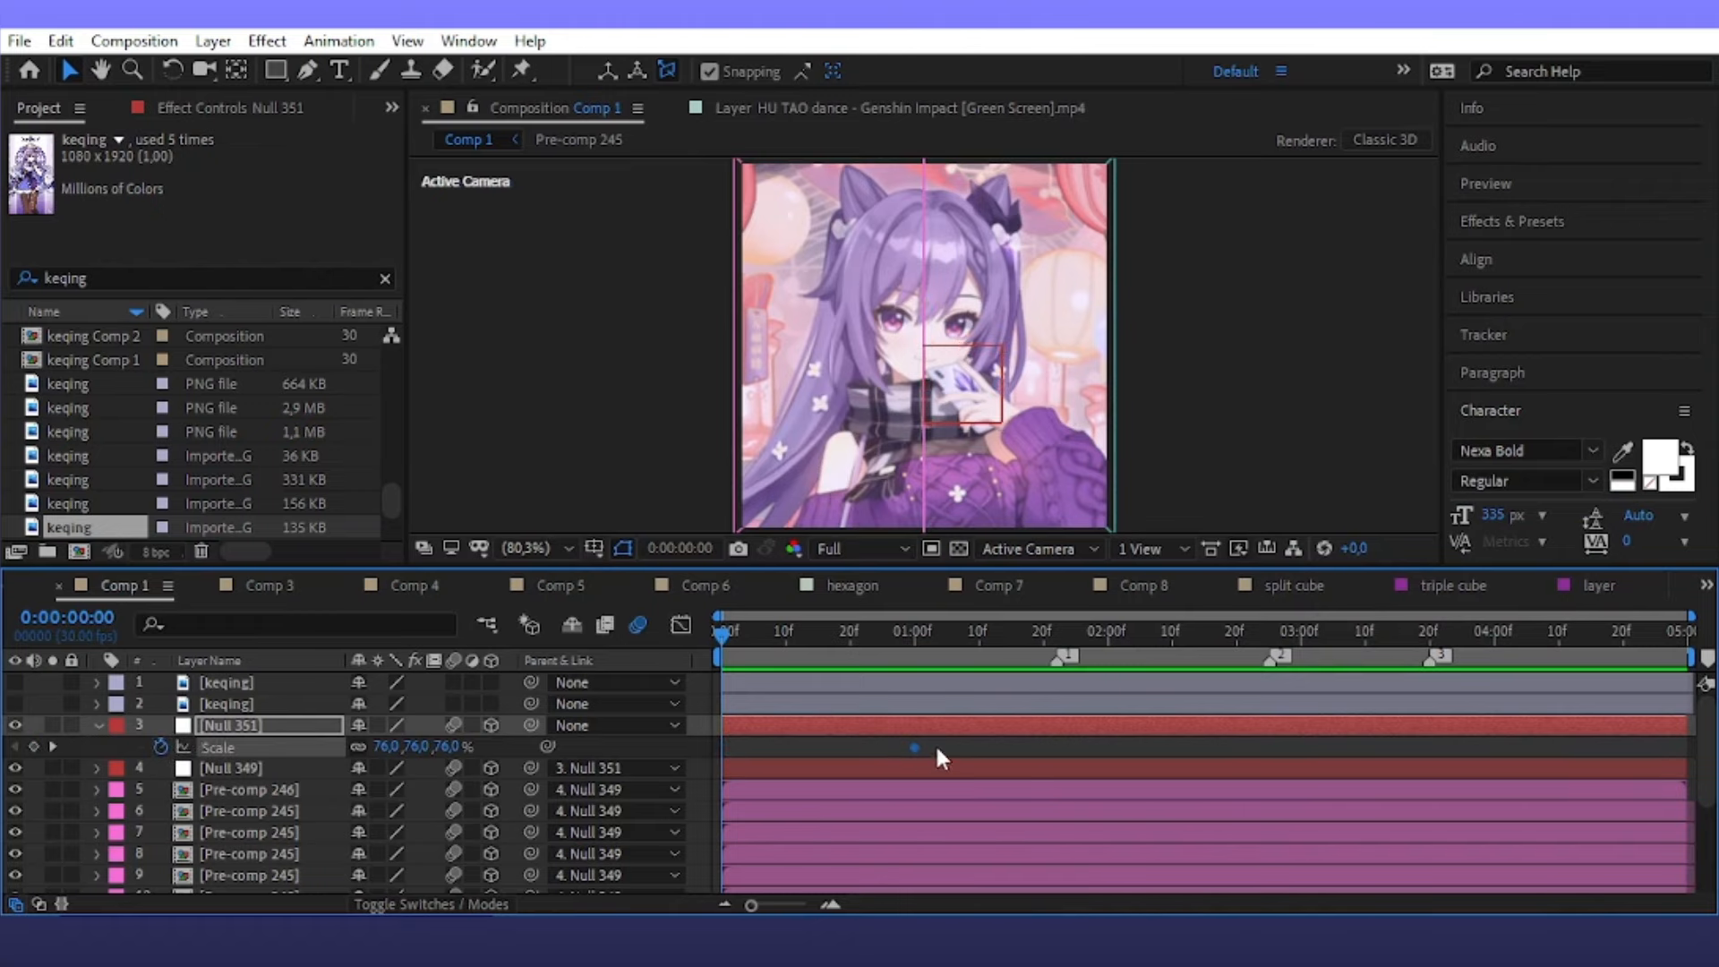
left_click_drag(448, 746, 307, 806)
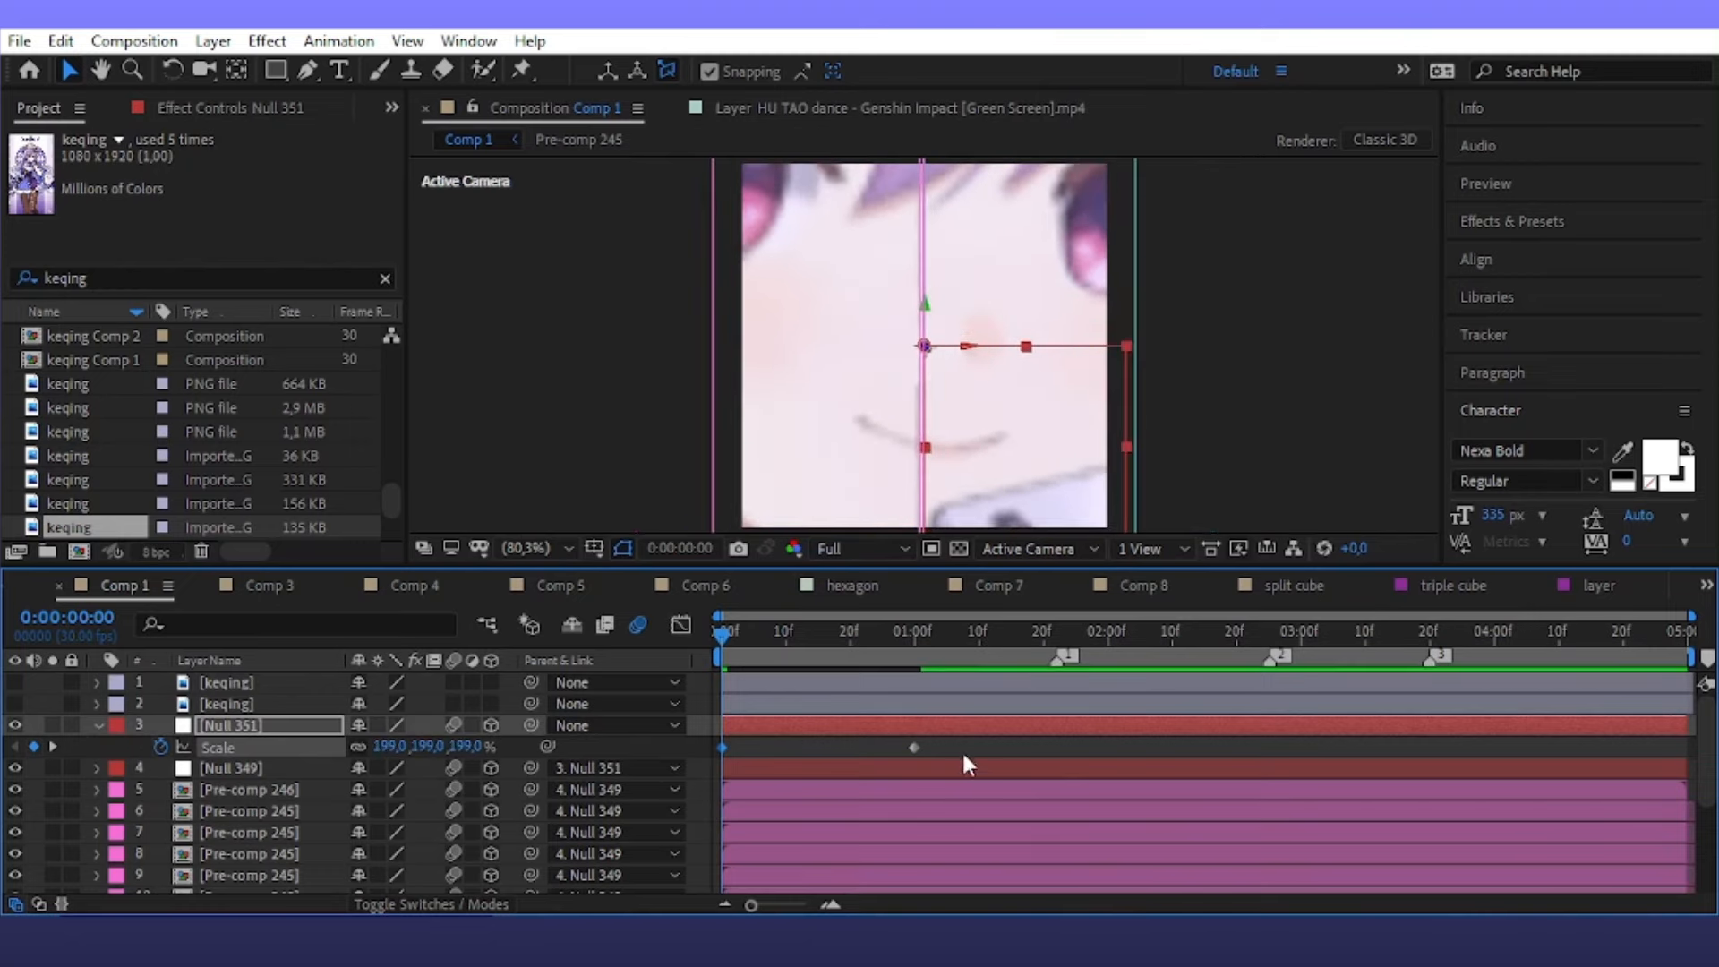
Easy-ease the master null's Scale keyframes, shape the value graph into a steep drop with a long settle, and preview it
left_click_drag(964, 764, 702, 748)
left_click(680, 624)
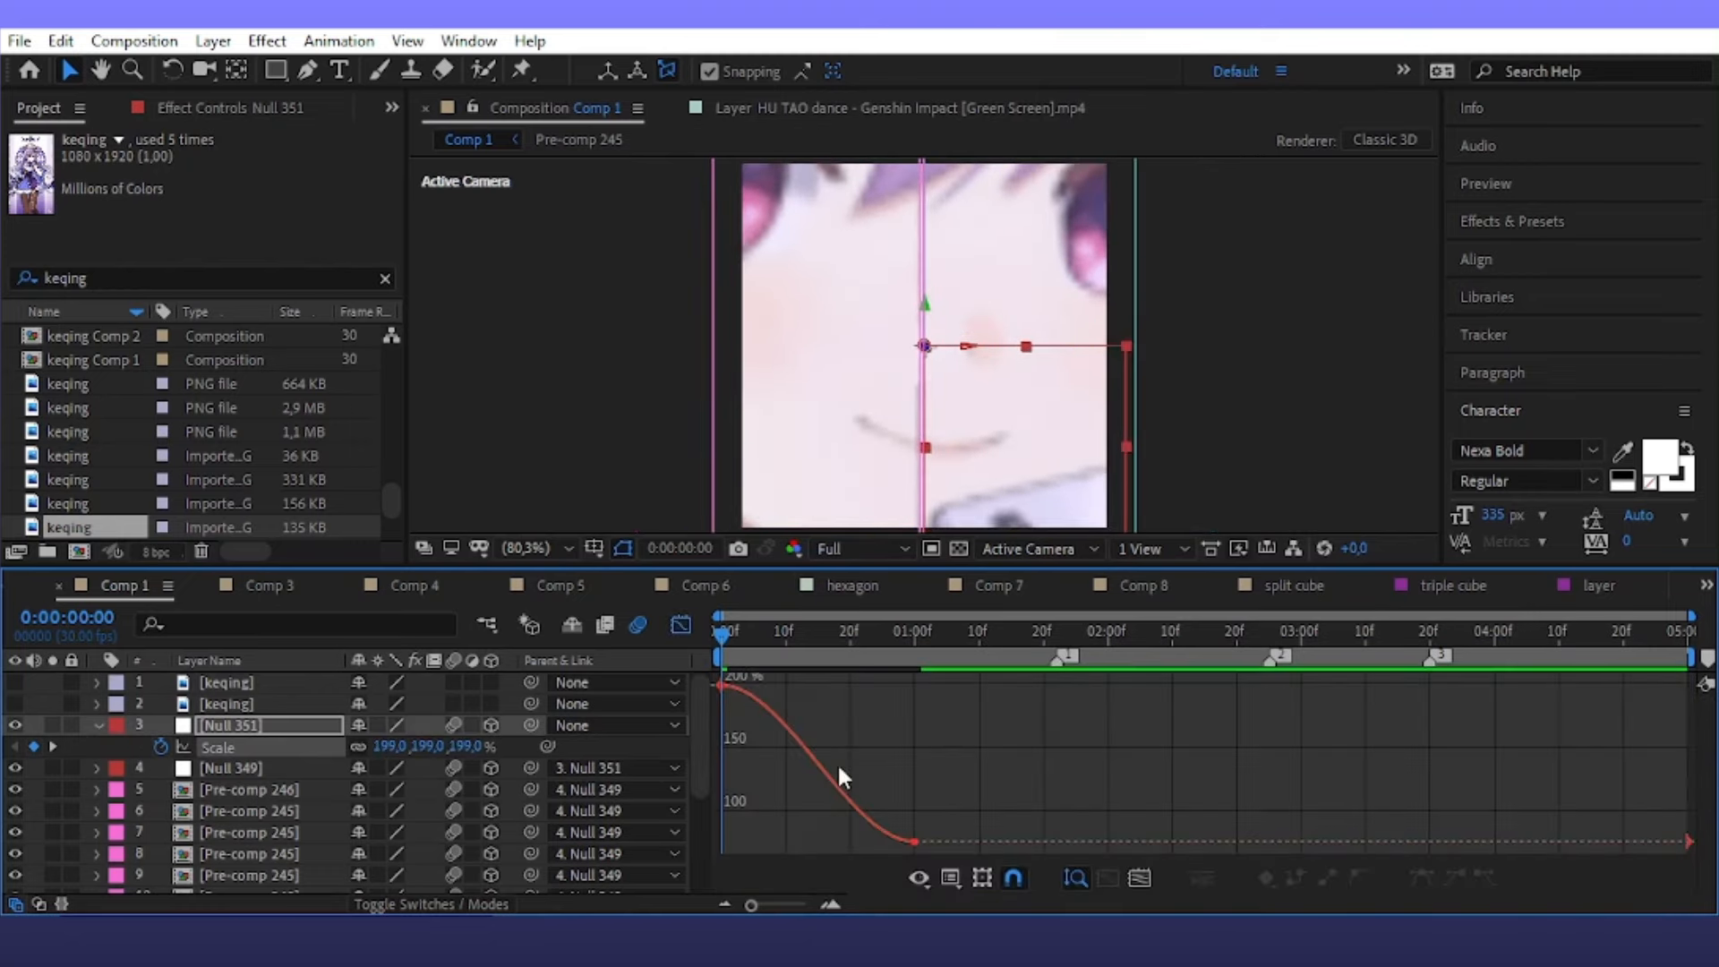
left_click(806, 747)
left_click_drag(783, 693, 719, 766)
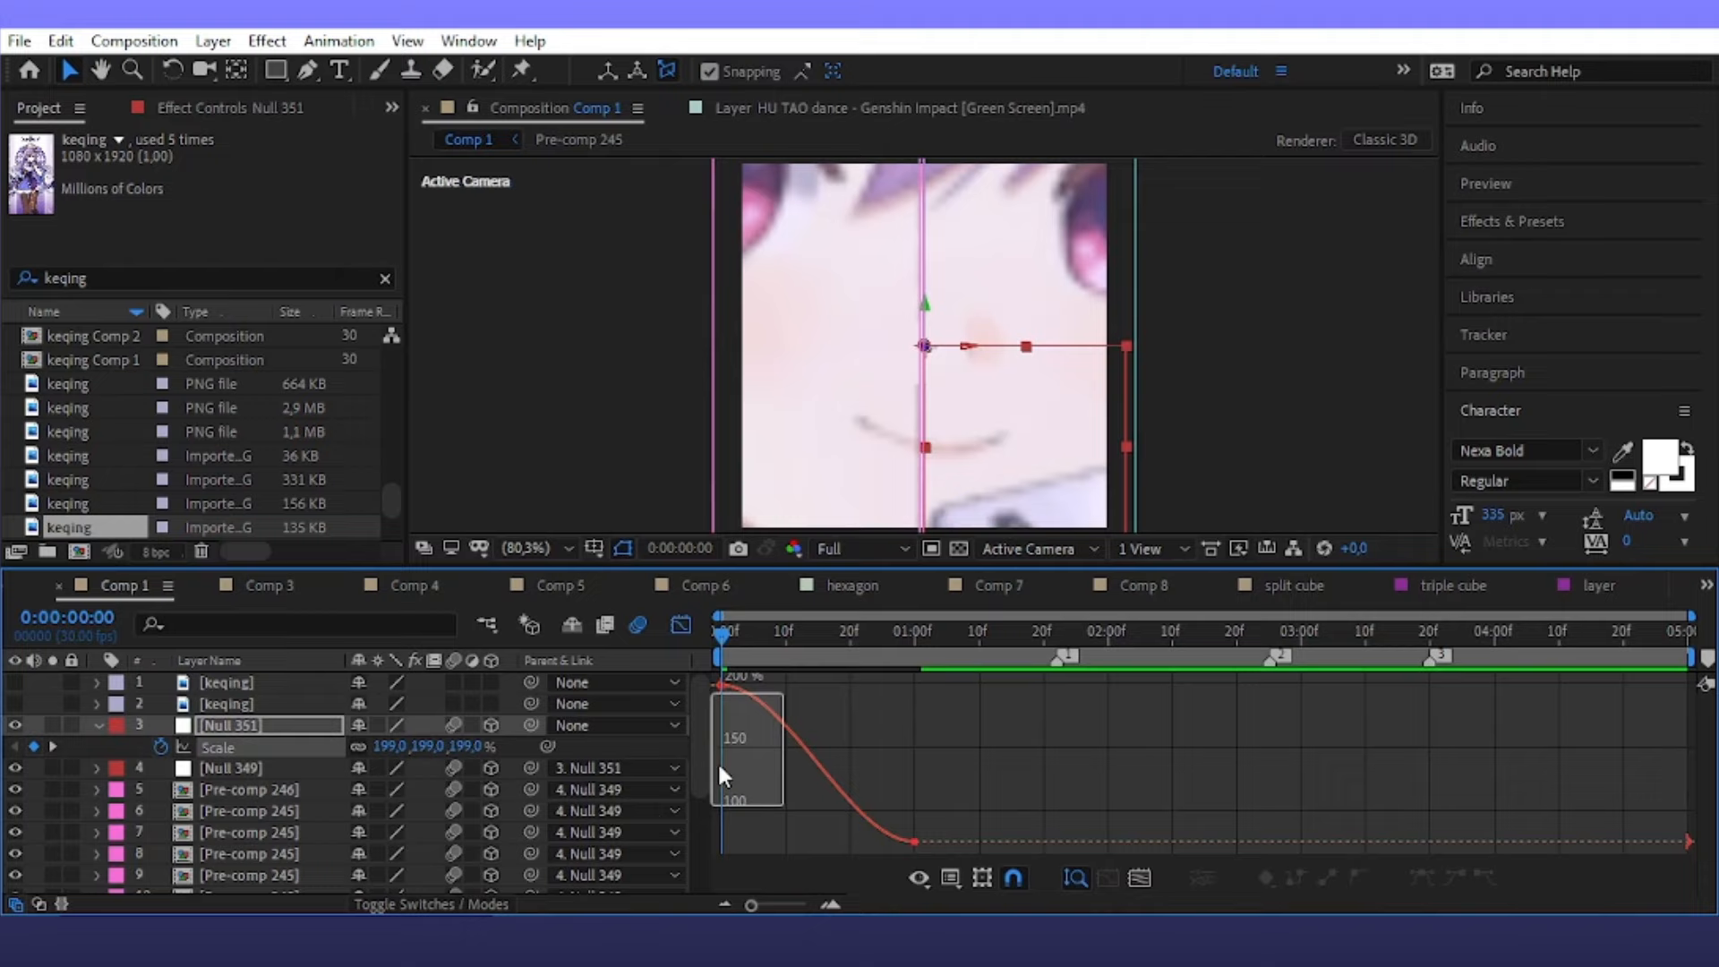
left_click(779, 720)
left_click_drag(785, 686, 648, 820)
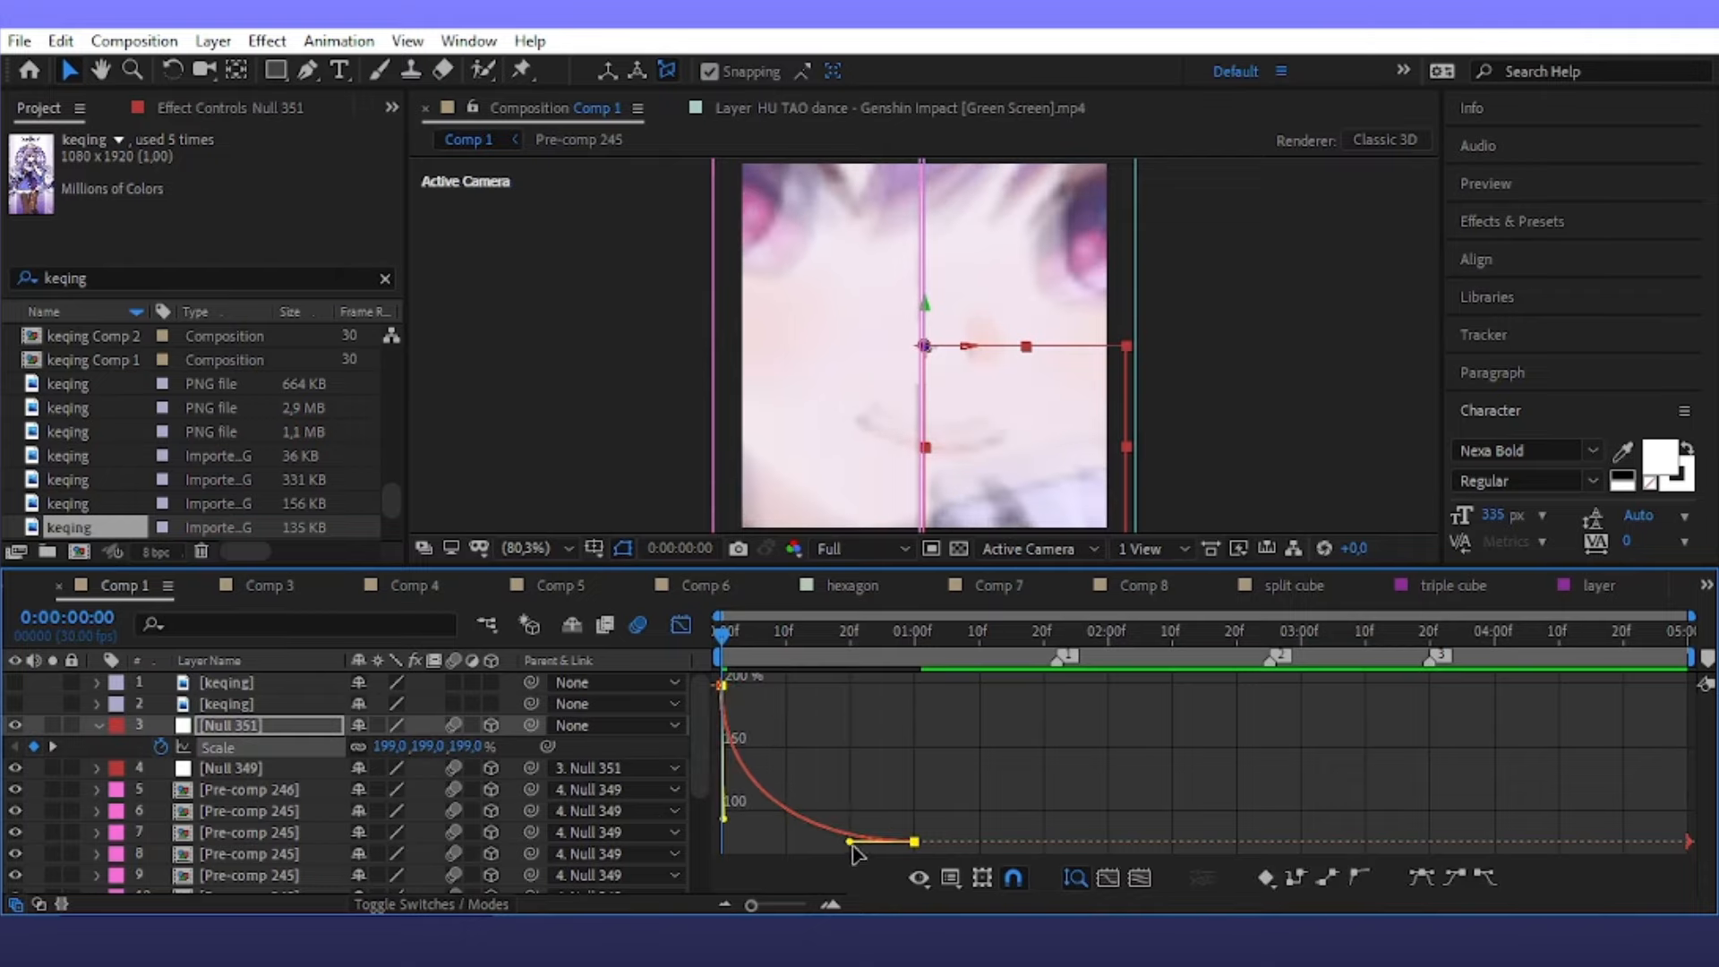
left_click_drag(850, 843, 750, 851)
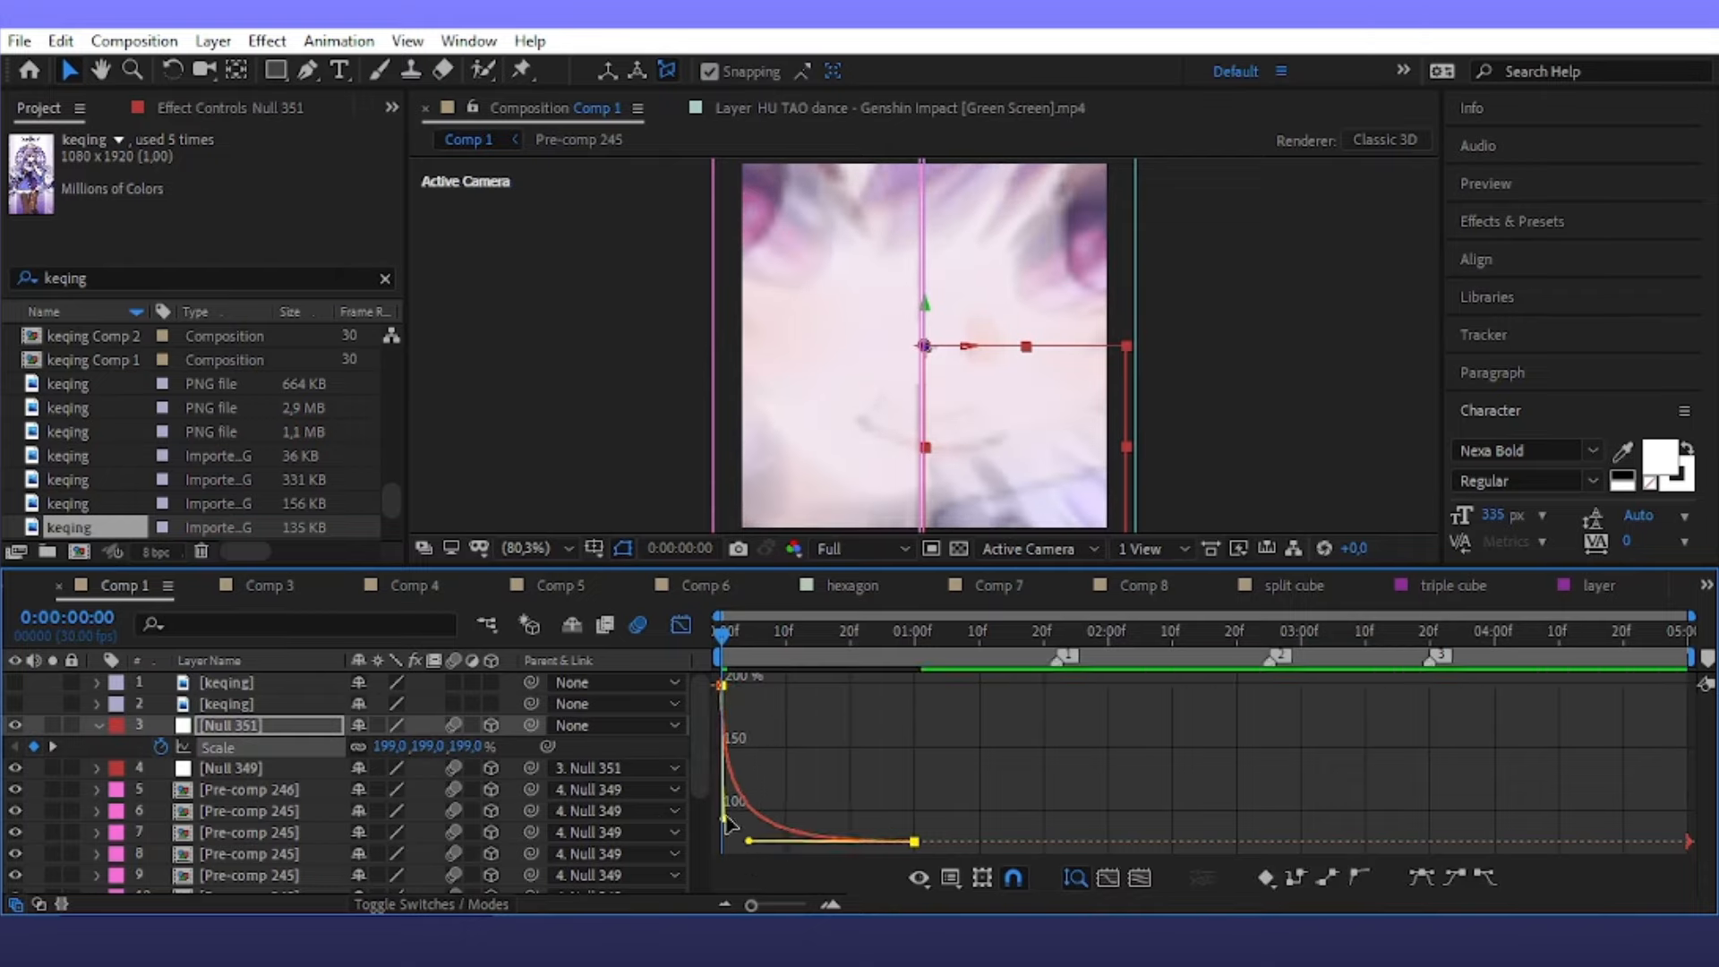
key("space")
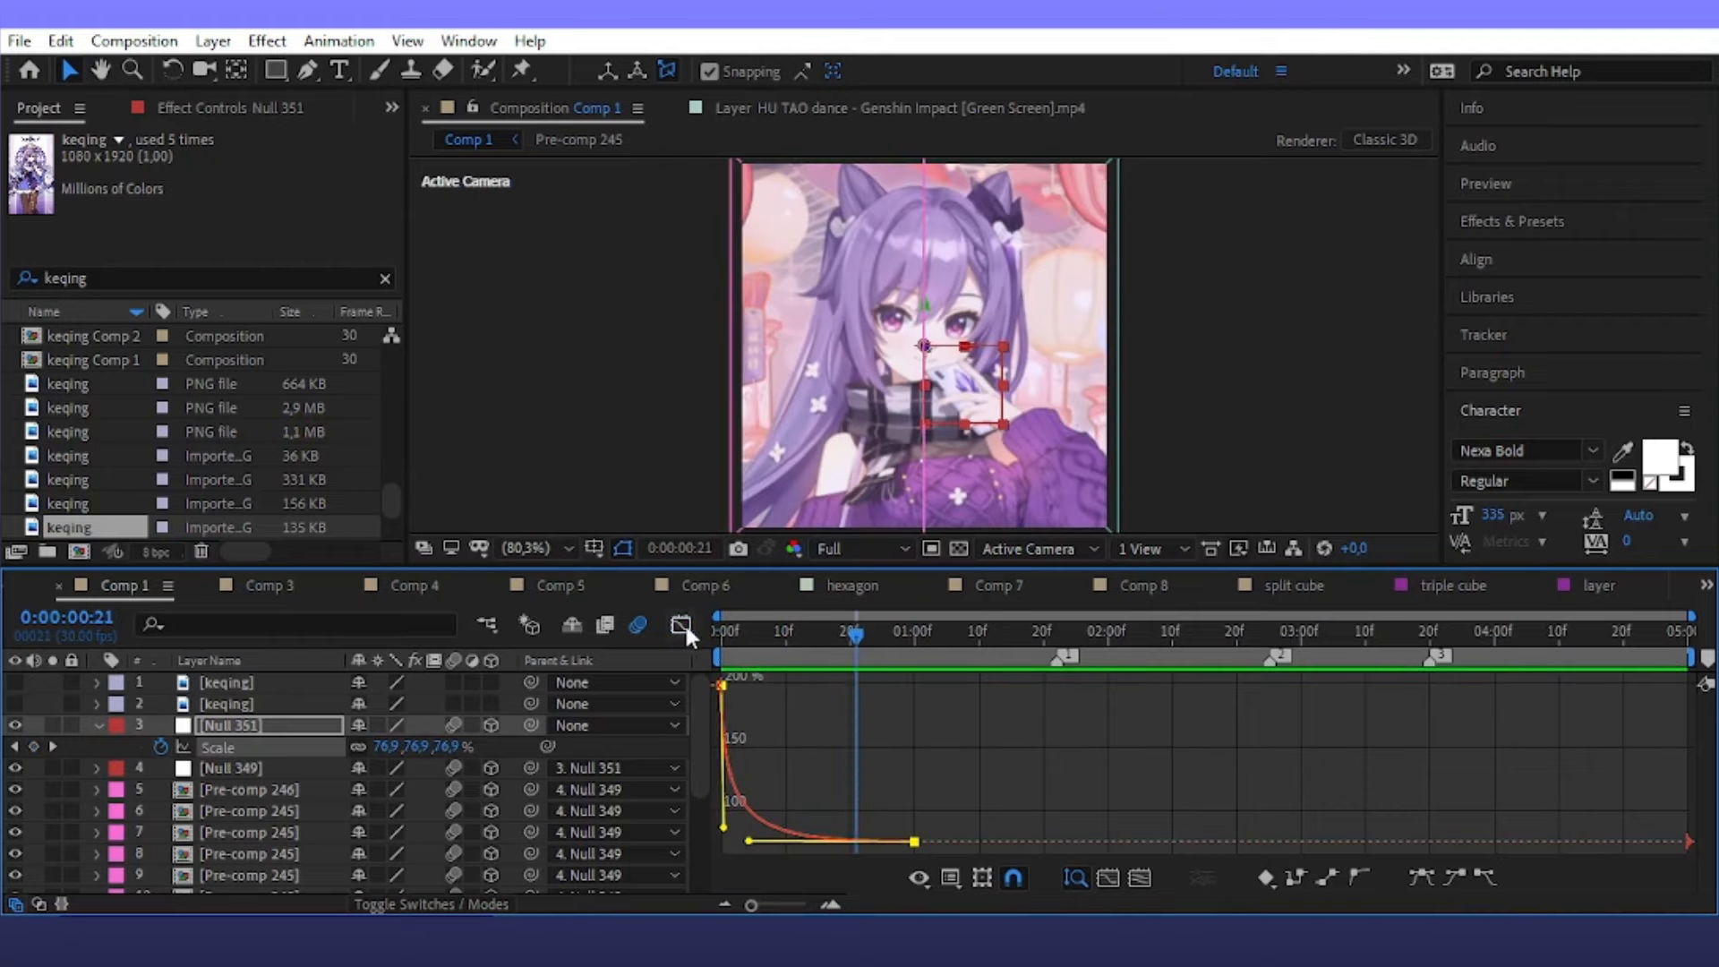
left_click(680, 624)
key("space")
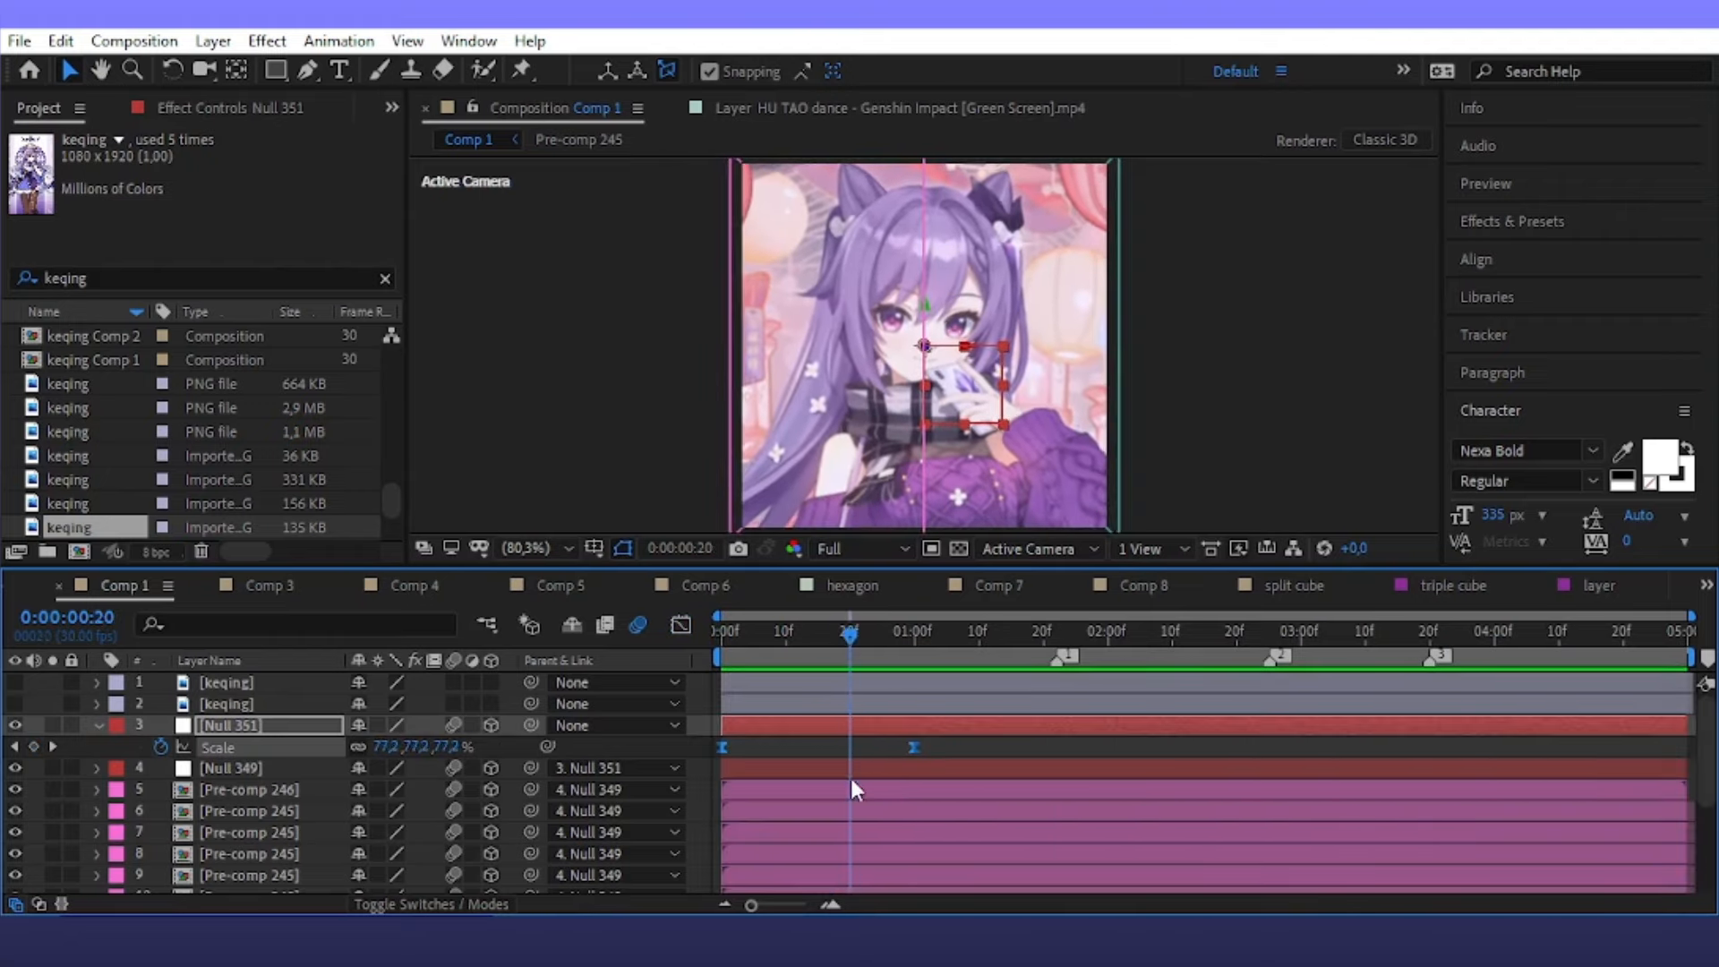
Keyframe Null 349's X Rotation from 0° at 0 seconds to 180° at 1 second
left_click(850, 776)
key("Page_Up")
left_click_drag(834, 638, 716, 705)
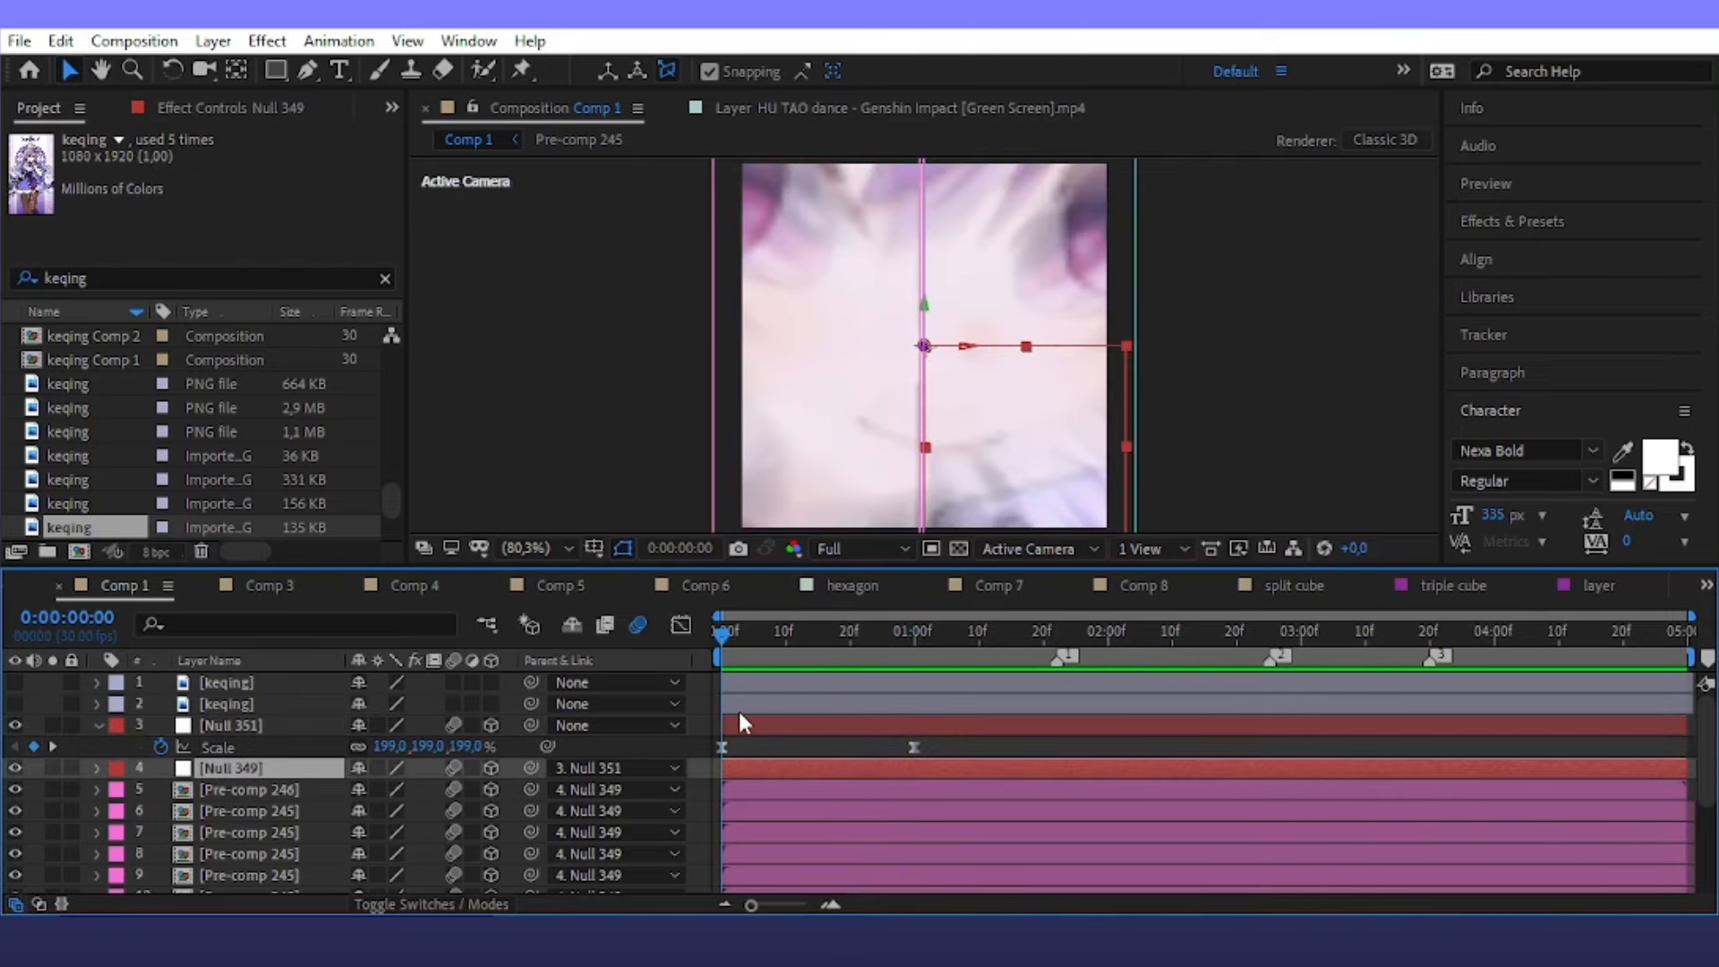
key("r")
scroll(485, 772, "down", 3)
left_click(404, 749)
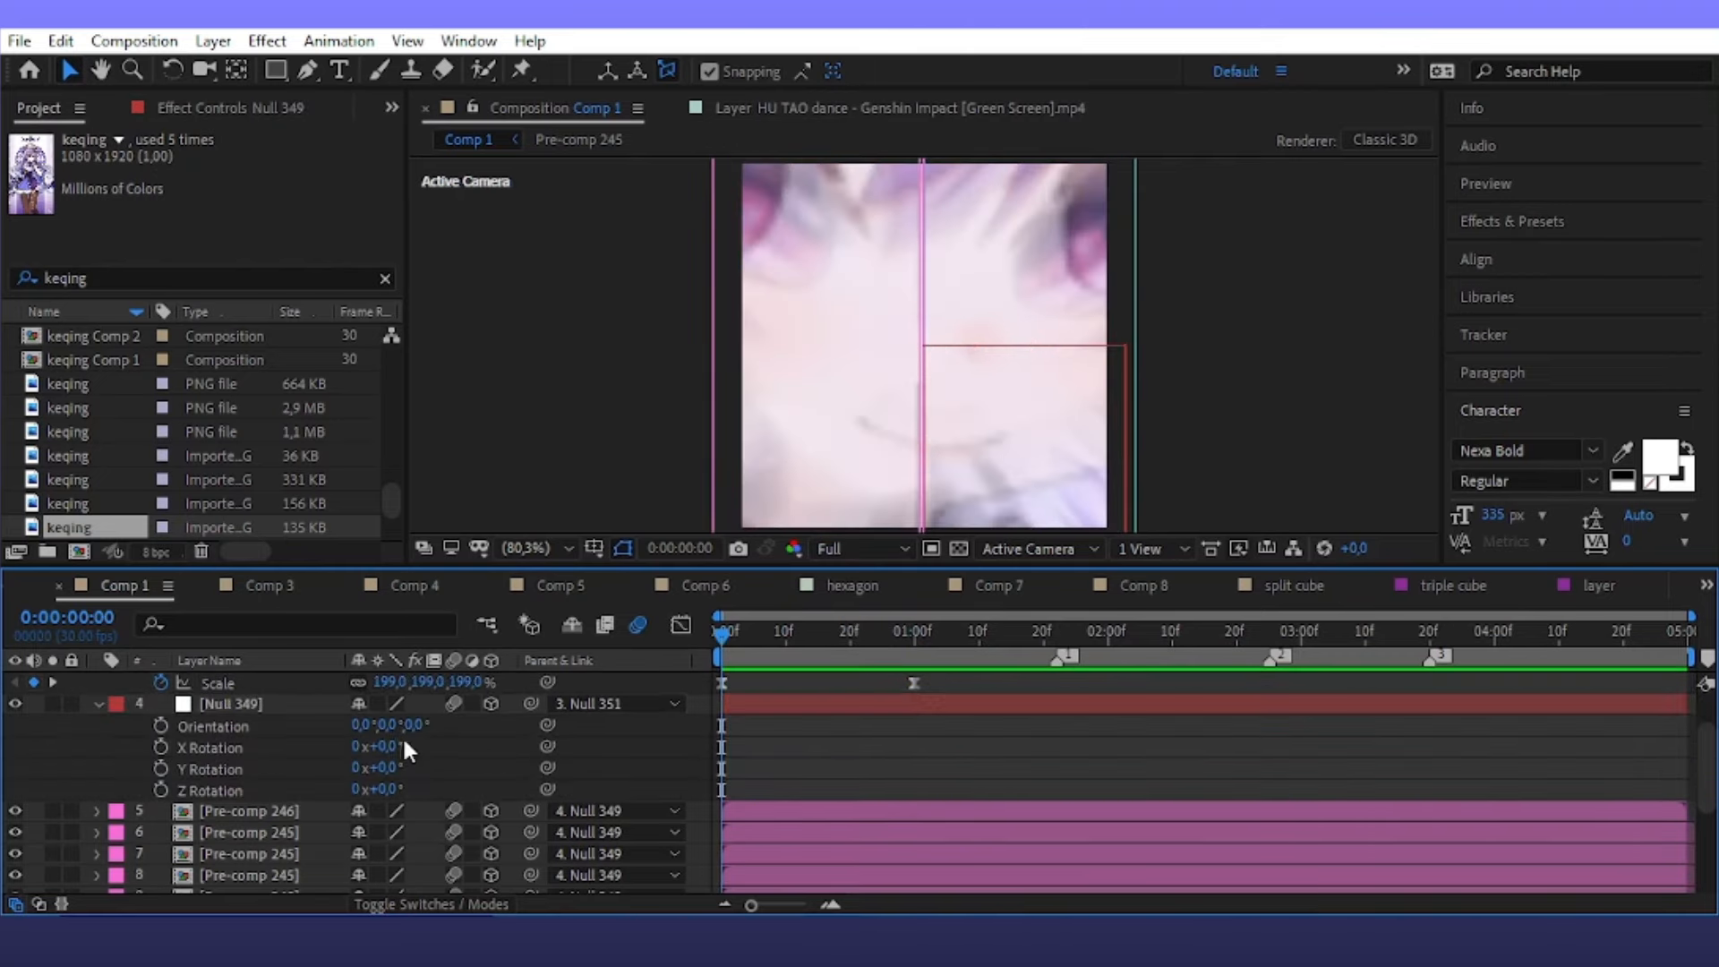
left_click_drag(389, 754, 403, 758)
key("ctrl+z")
left_click(160, 747)
left_click(915, 646)
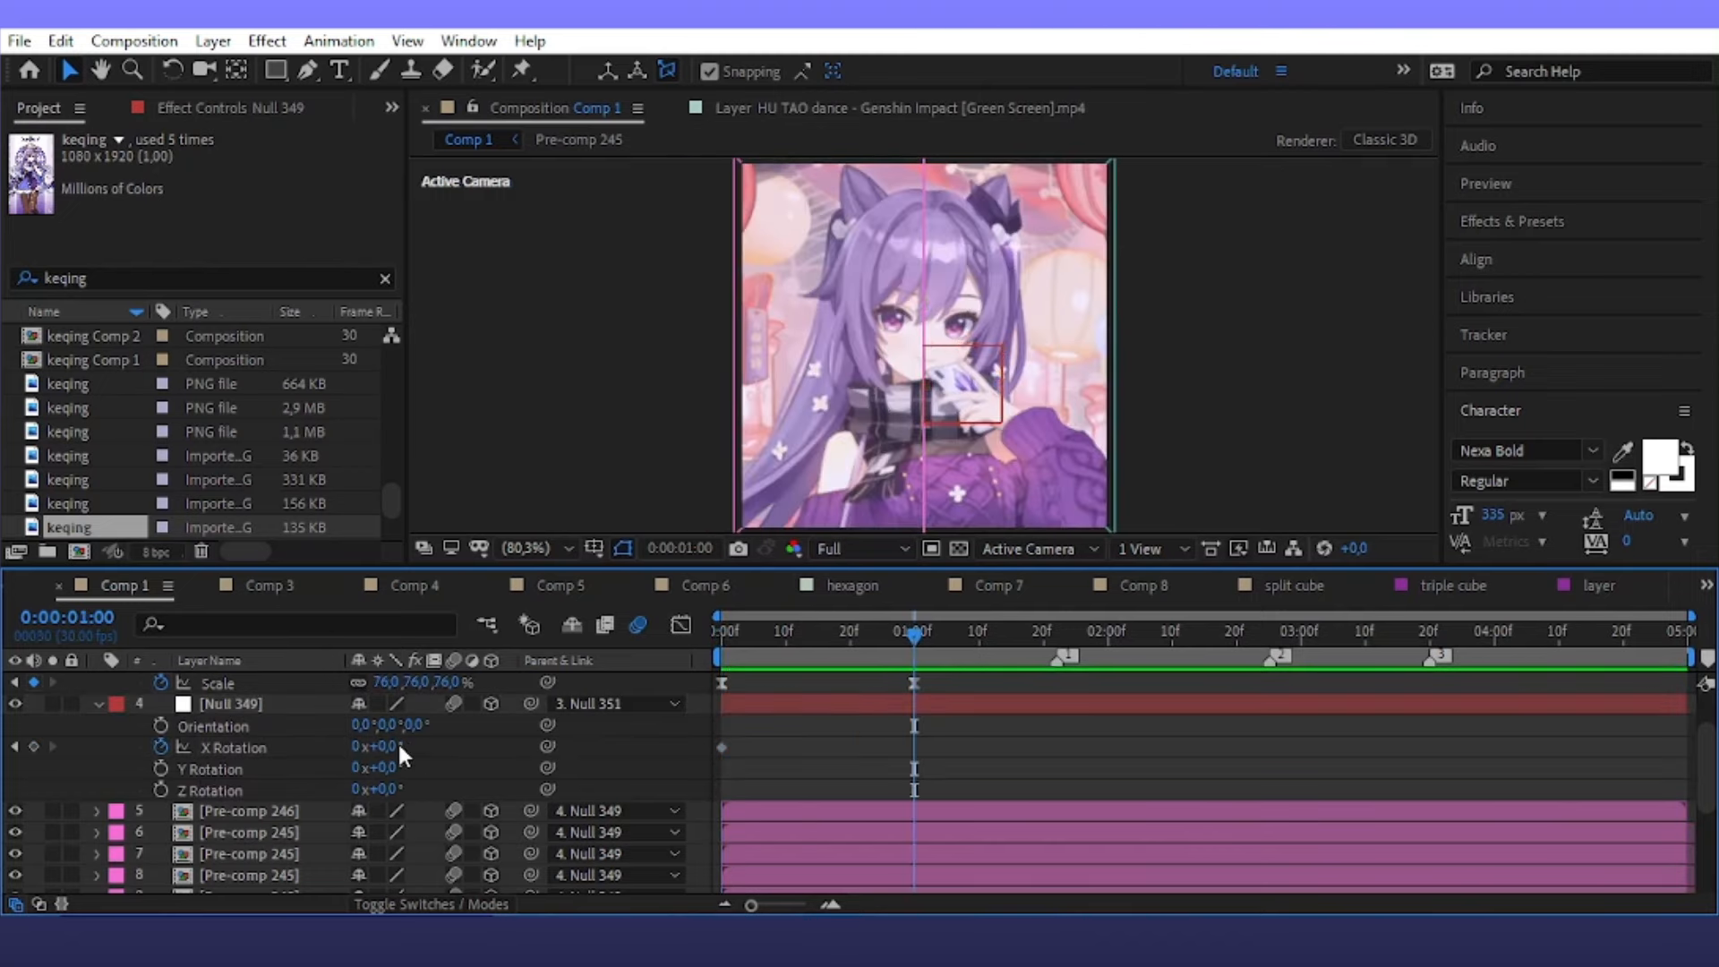
mouse_move(405, 744)
left_mouse_down()
mouse_move(477, 746)
mouse_move(430, 762)
left_mouse_up()
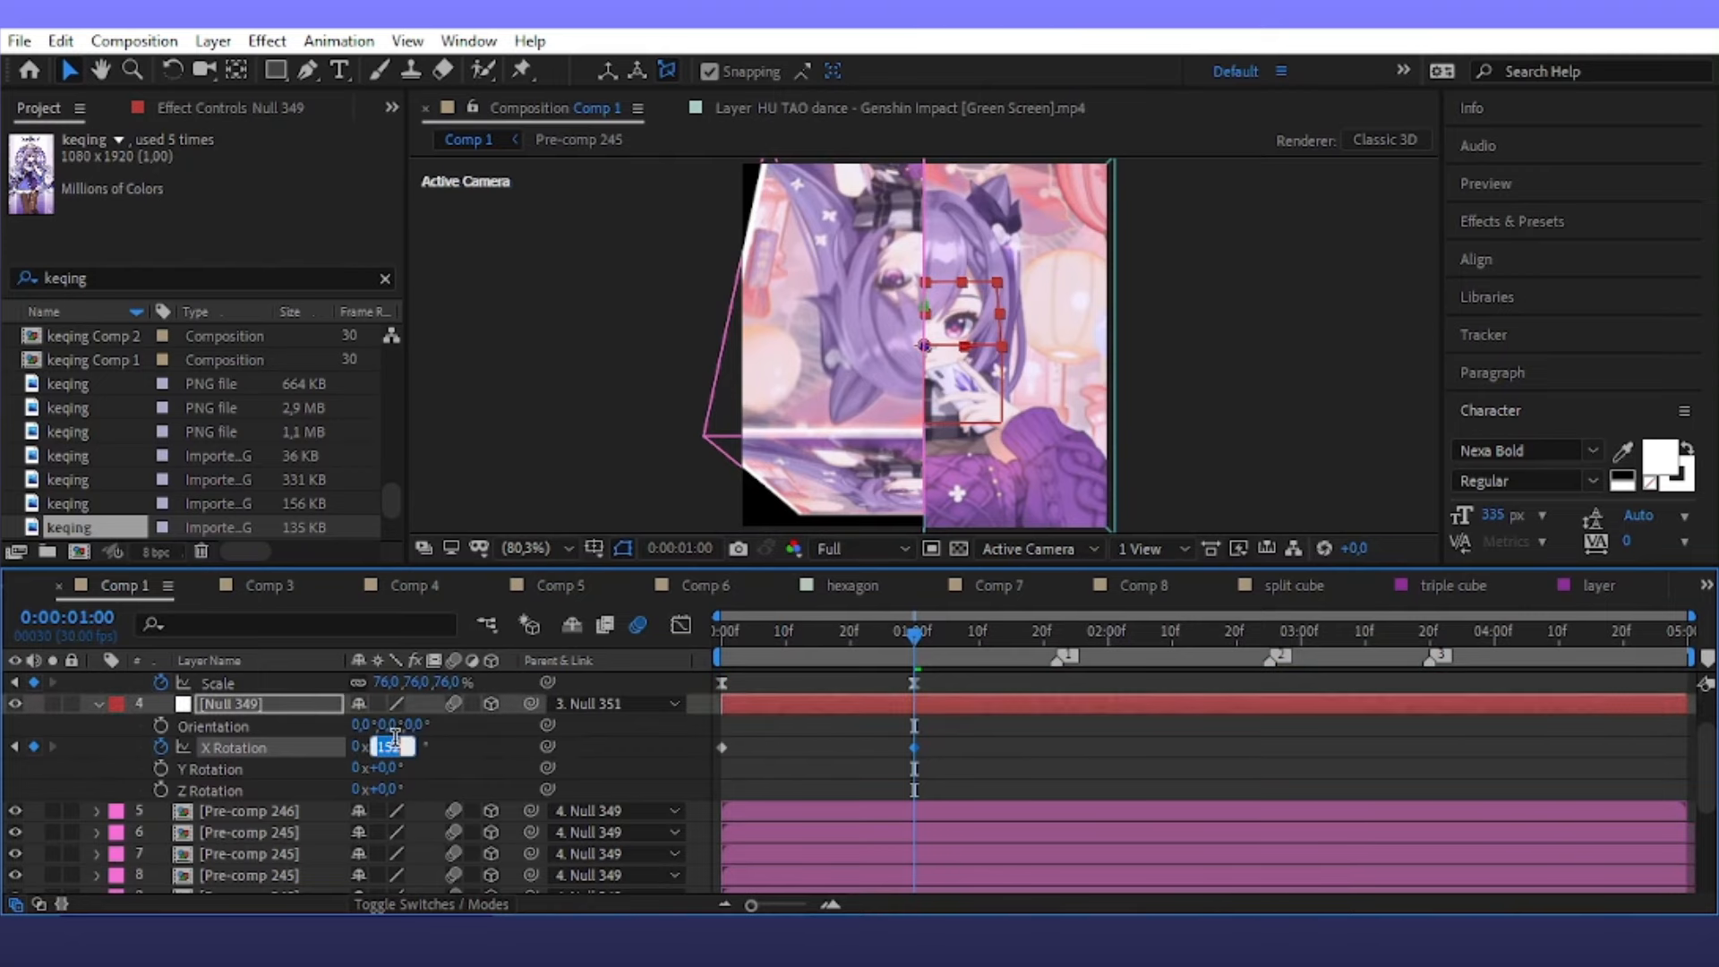
key("Return")
Keyframe Null 350's X Rotation from 0° at 0 seconds to -180° at 1 second
scroll(886, 796, "down", 2)
left_click(924, 811)
key("t")
key("r")
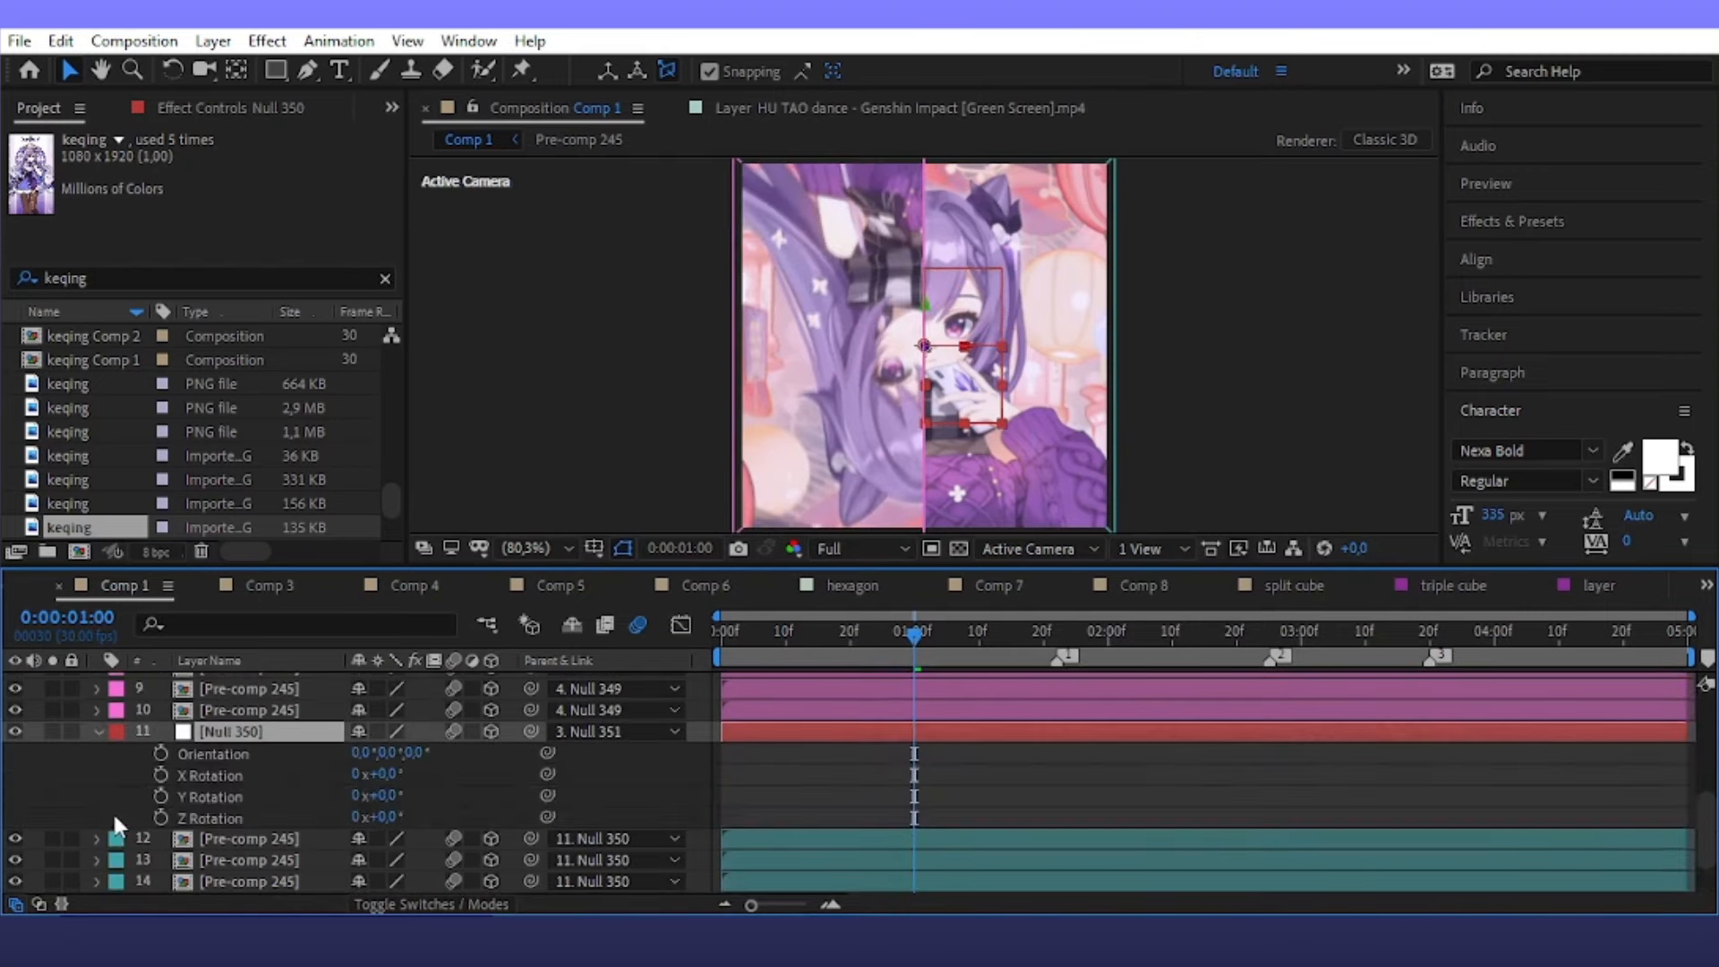
left_click(159, 773)
key("u")
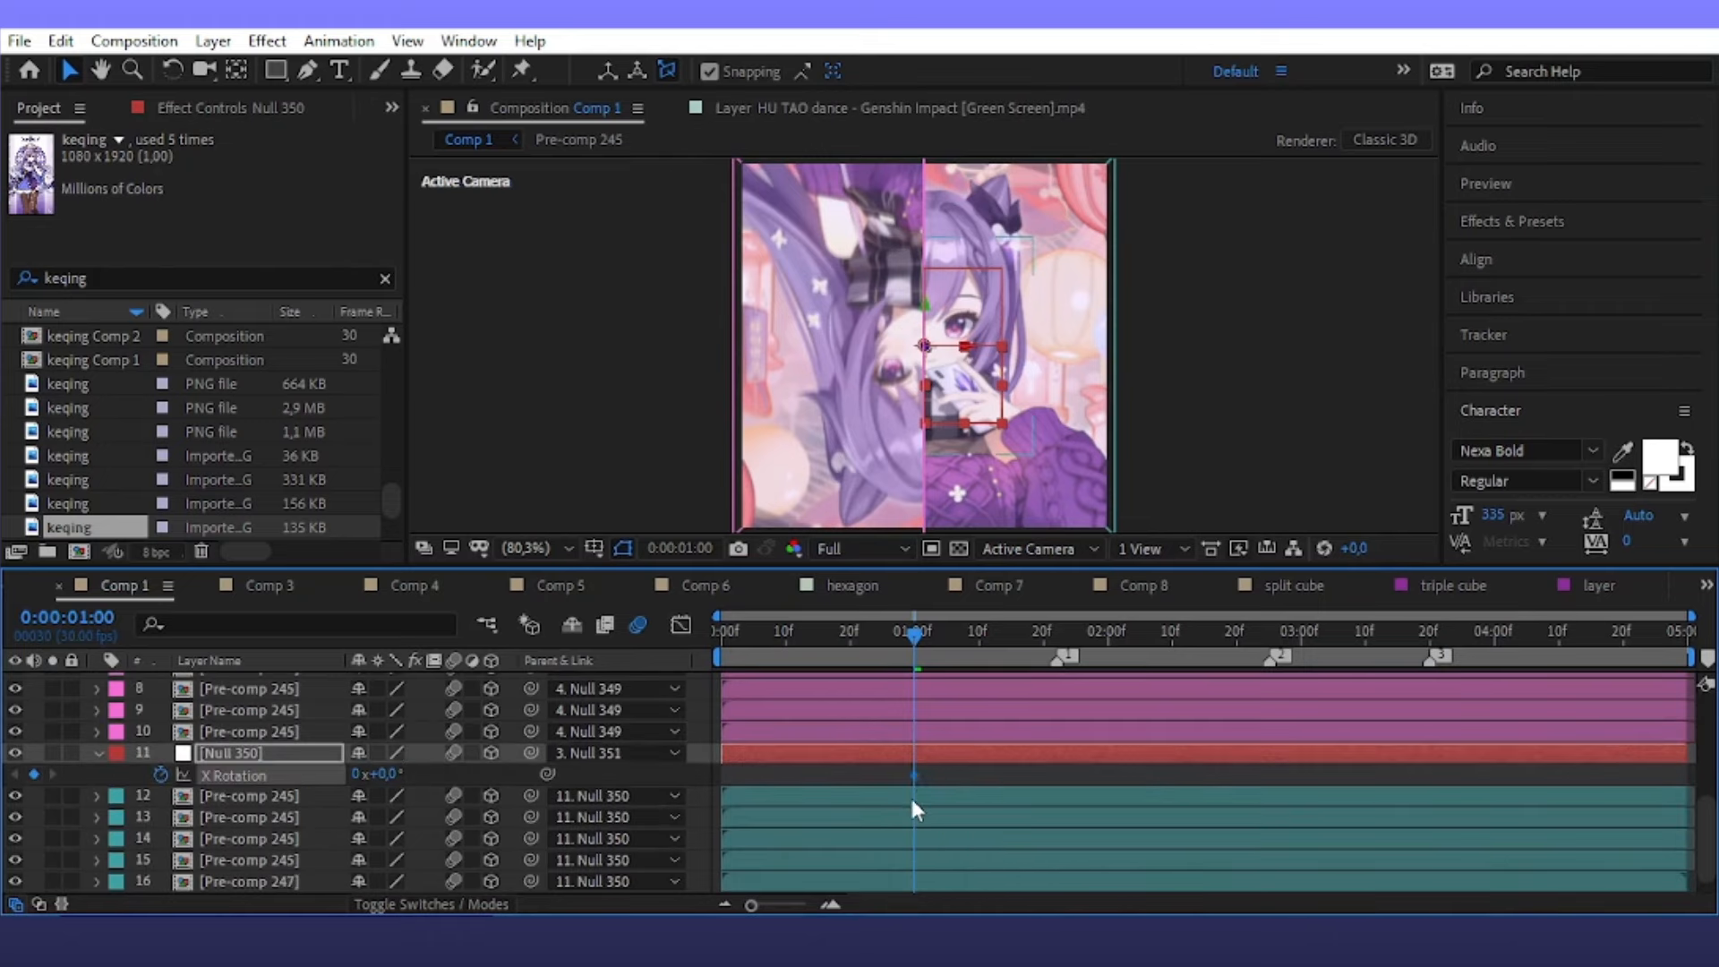
left_click(742, 776)
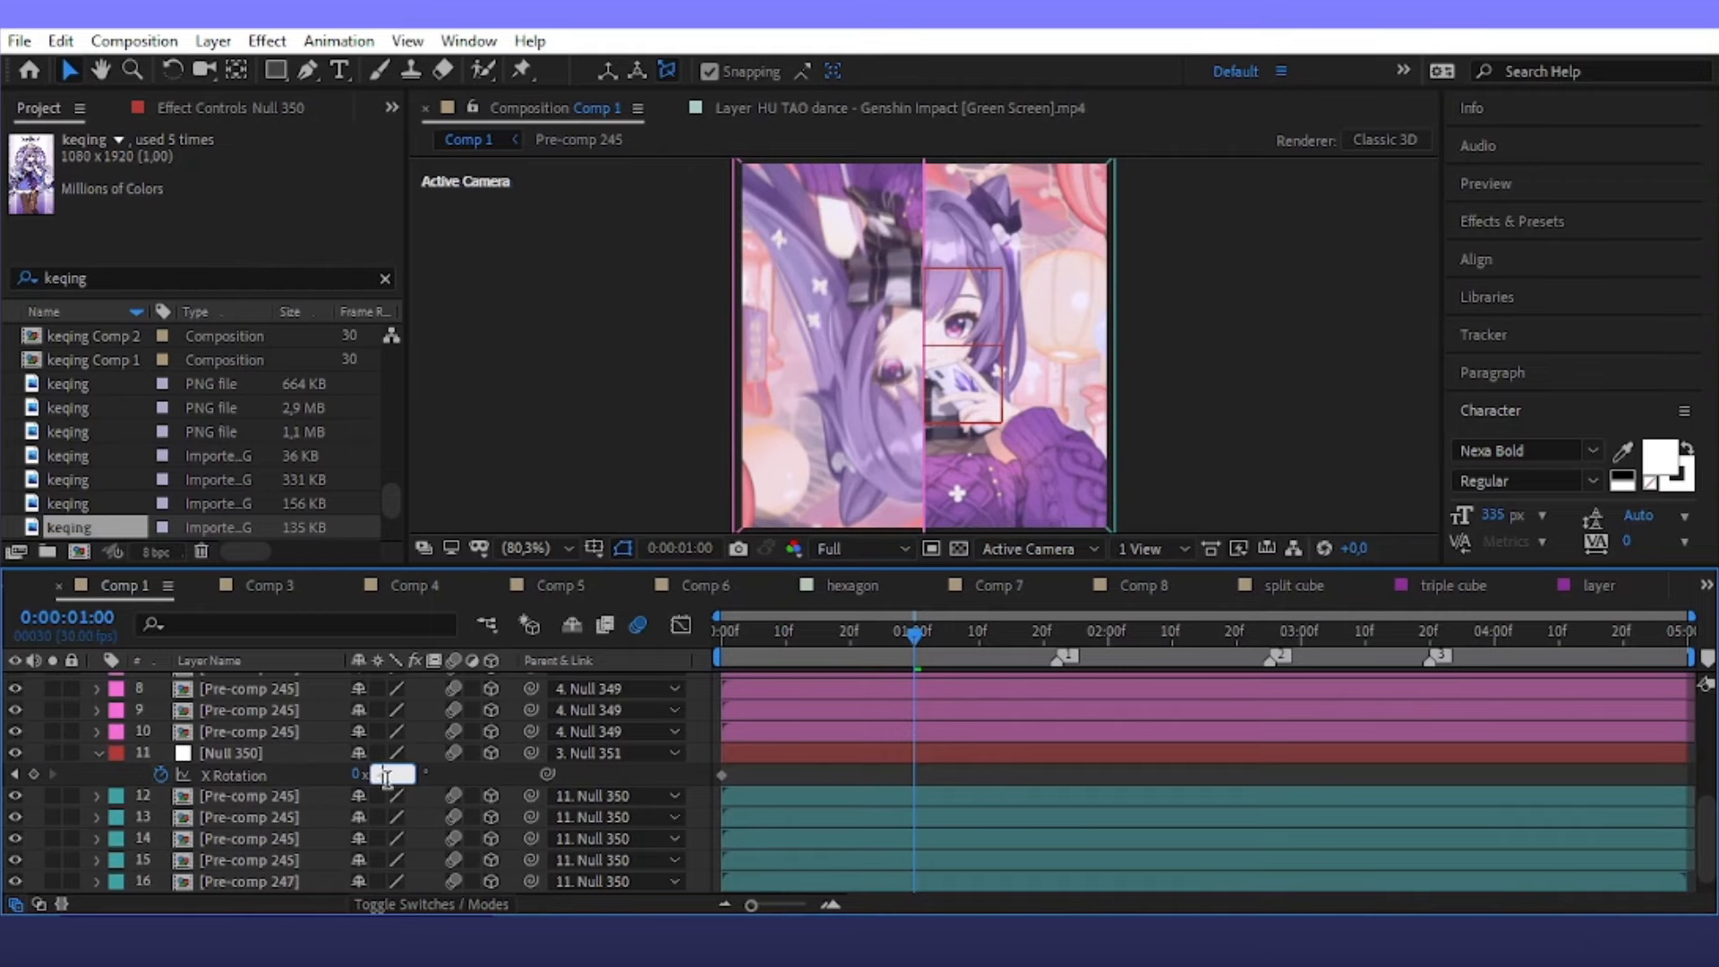
type("-180")
key("Return")
scroll(899, 814, "up", 5)
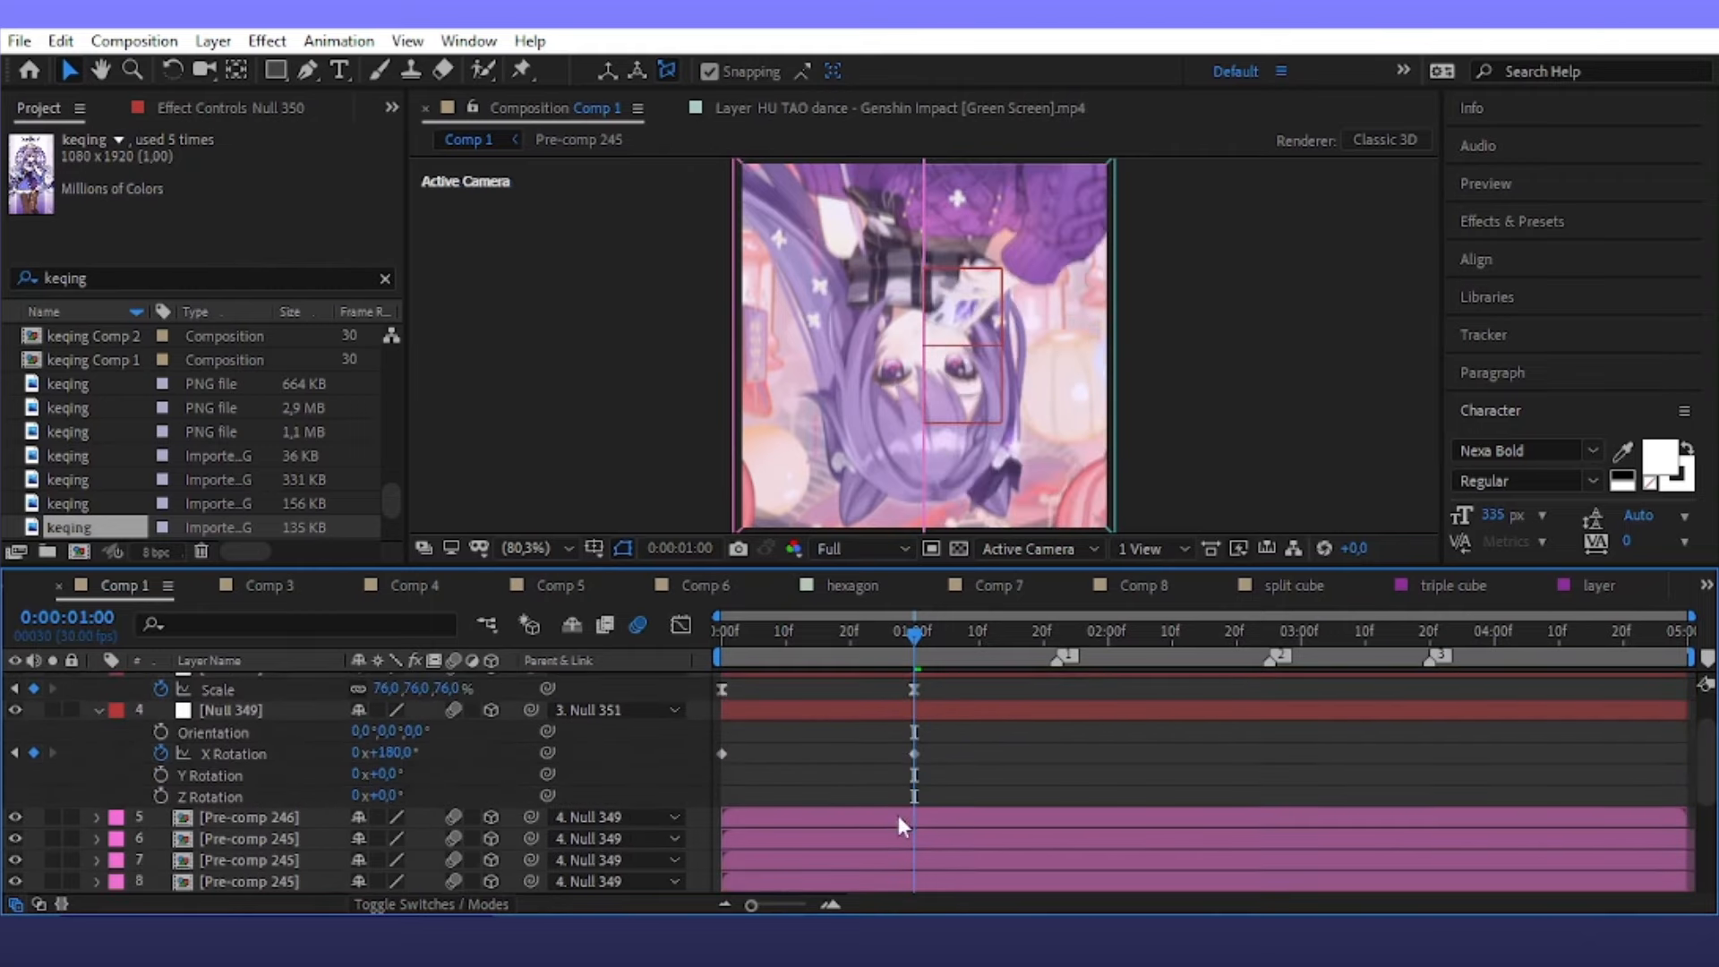
Easy-ease Null 350's X Rotation keyframes and shape the speed graph into a sharp spike with gentle ends
left_click_drag(962, 795, 707, 857)
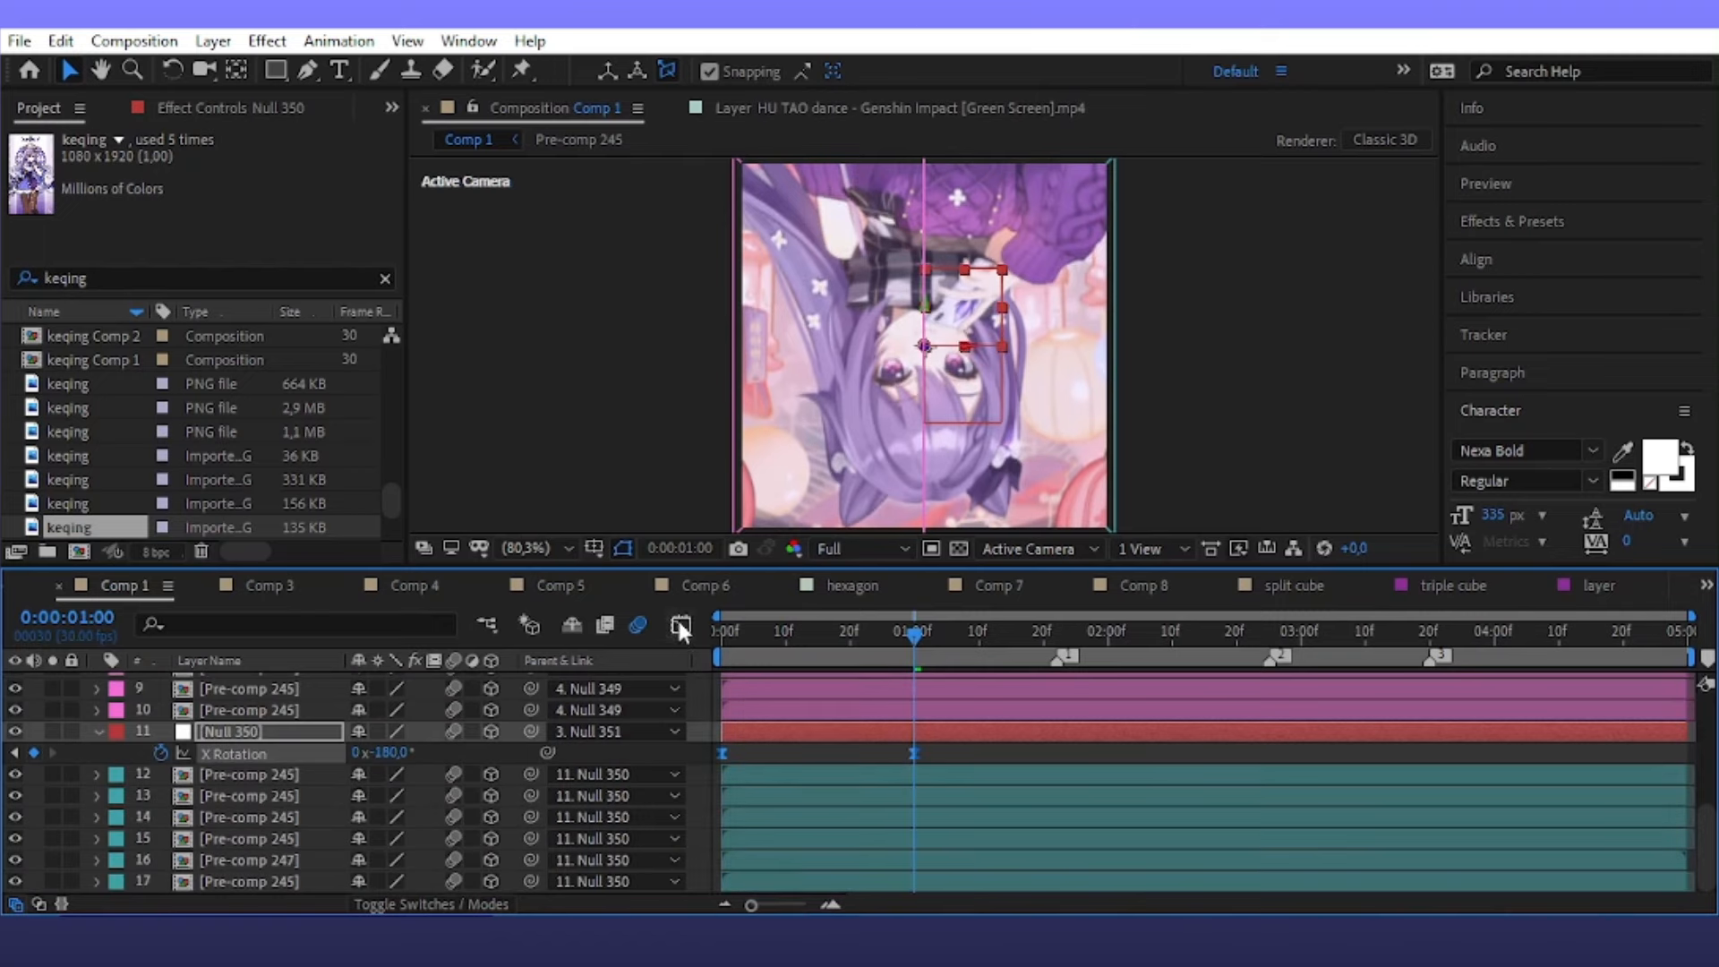
left_click(677, 624)
right_click(804, 706)
left_click(851, 460)
left_click_drag(976, 723, 687, 808)
left_click(680, 626)
left_click_drag(927, 766, 716, 768)
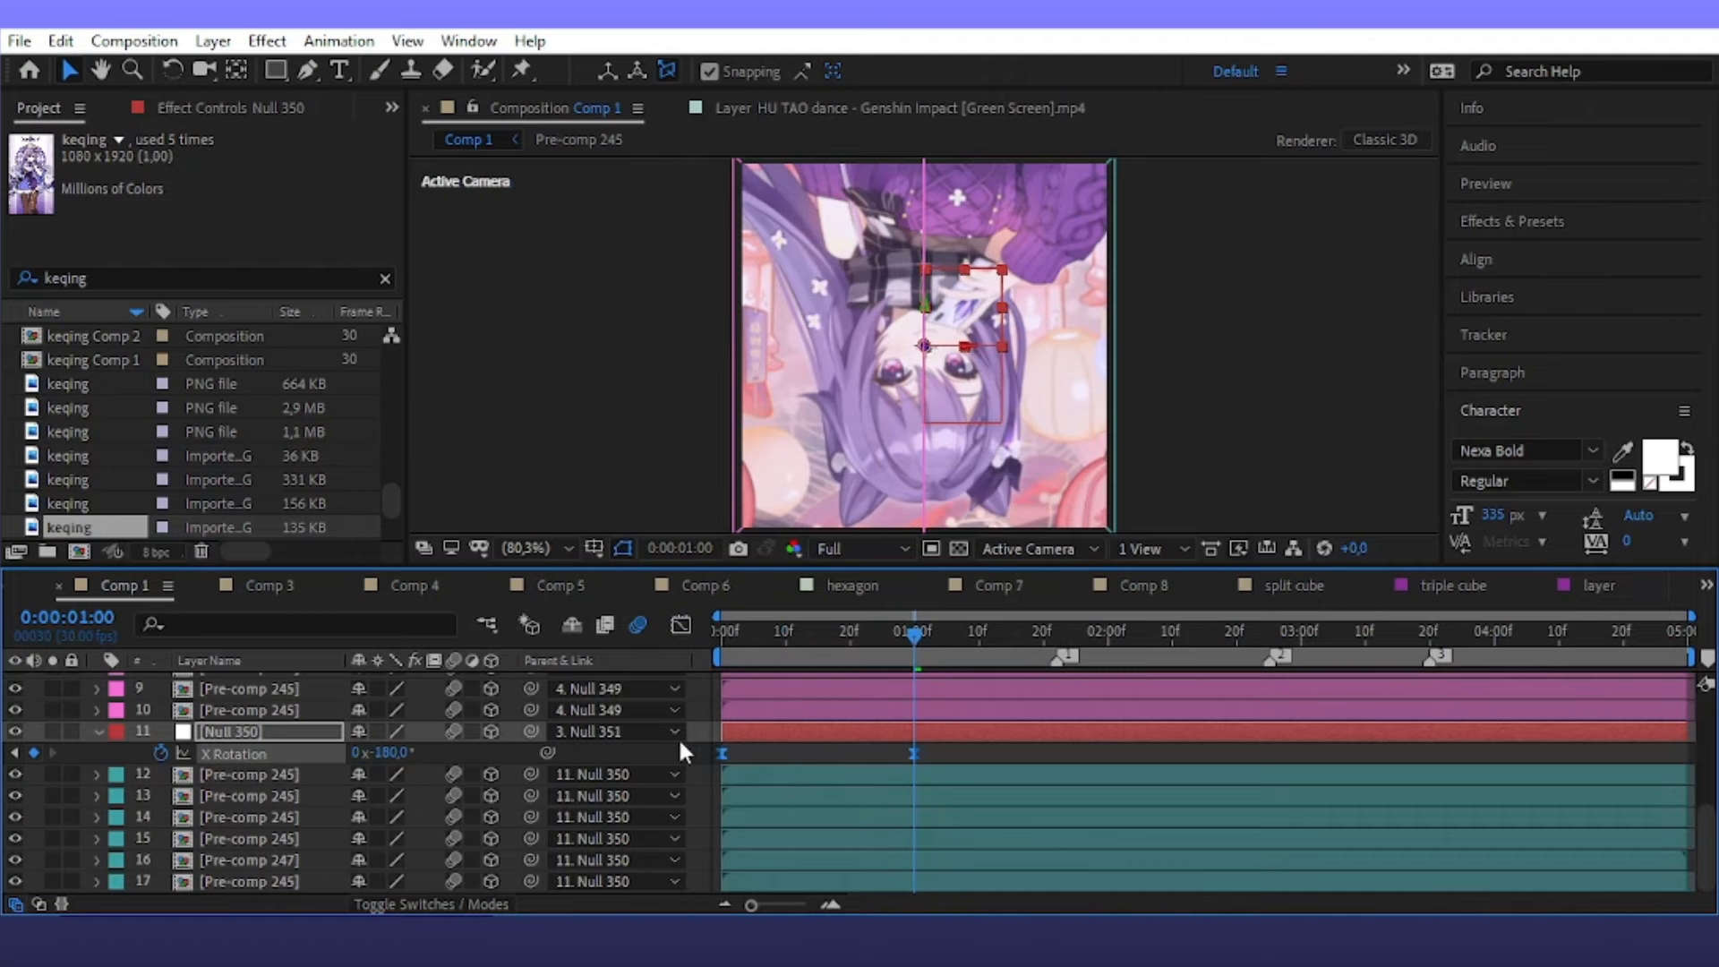
left_click(680, 625)
left_click_drag(745, 685, 804, 685)
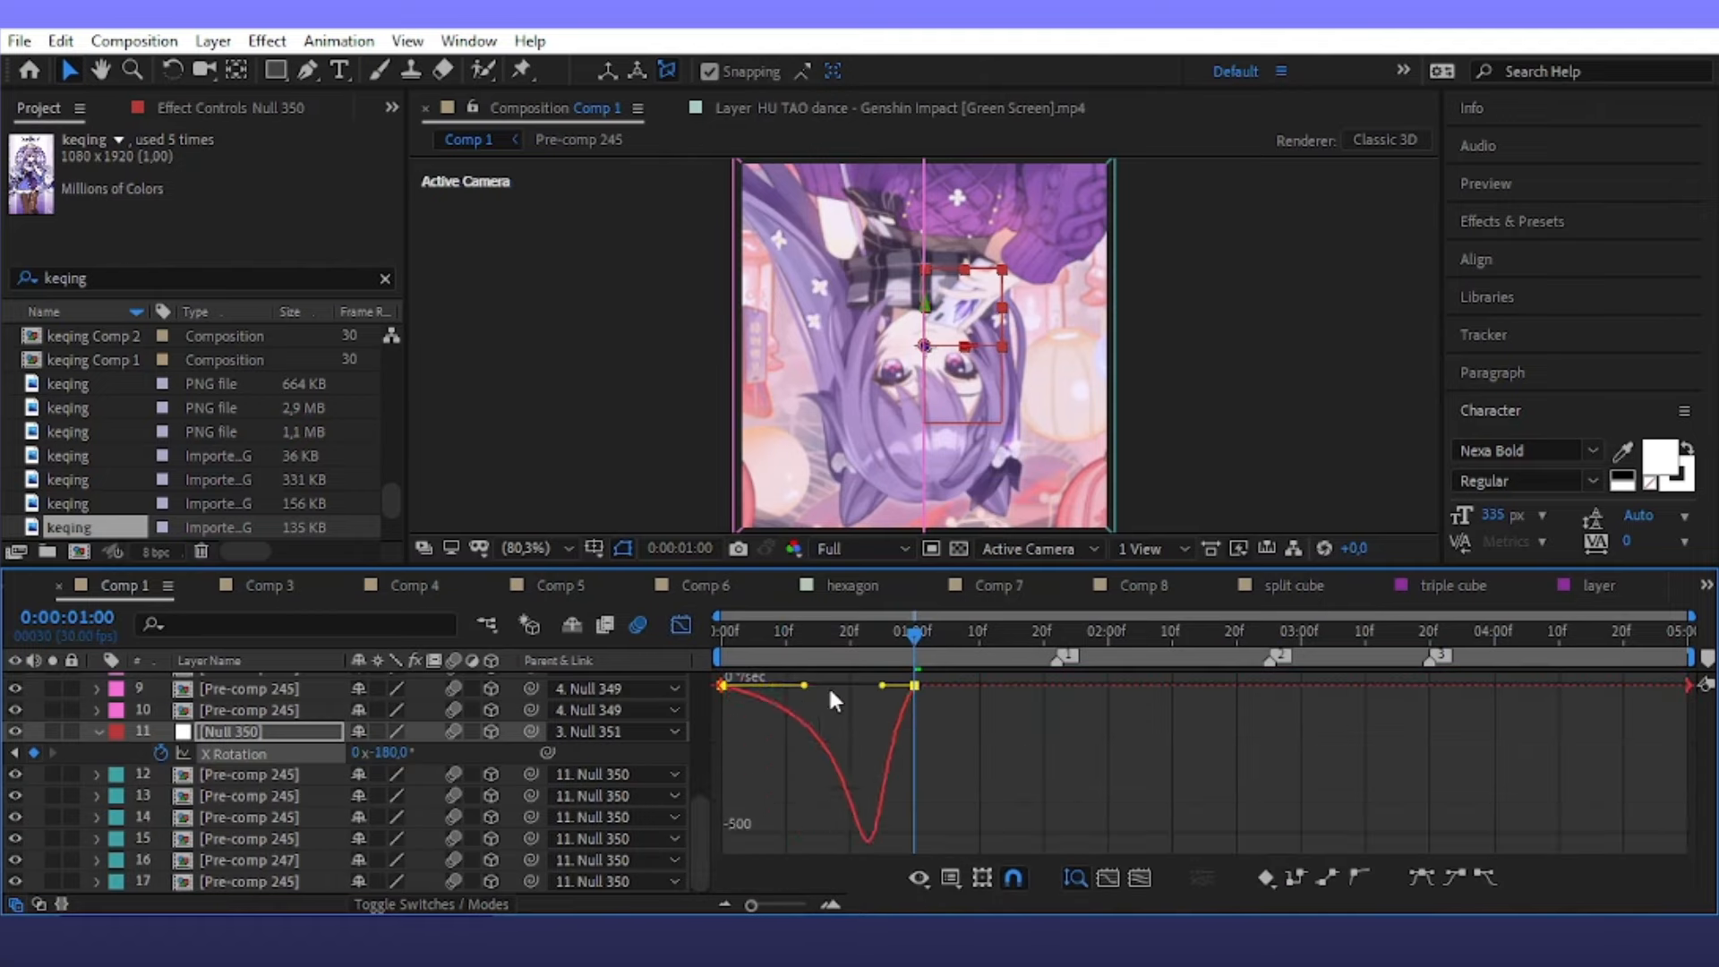
left_click(876, 689)
left_click_drag(929, 703, 840, 682)
left_click(679, 622)
Easy-ease Null 349's X Rotation keyframes, sharpen the speed graph to match Null 350's, and preview the animation from the start
scroll(840, 733, "up", 5)
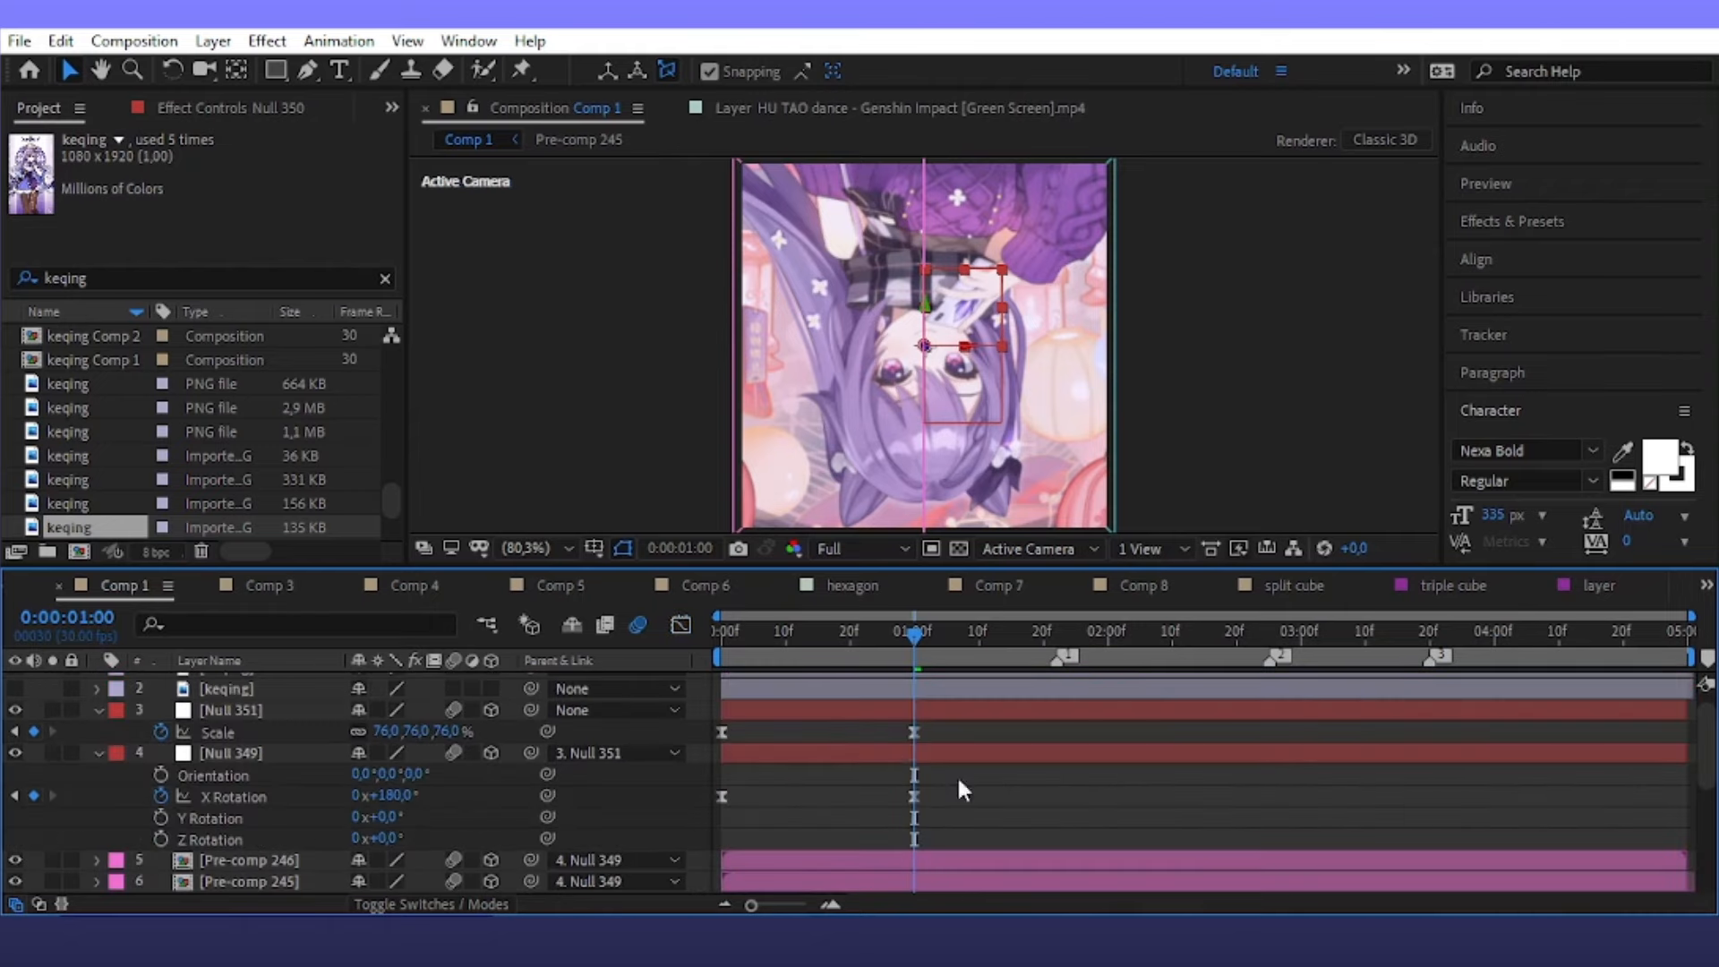
left_click(693, 795)
left_click(680, 626)
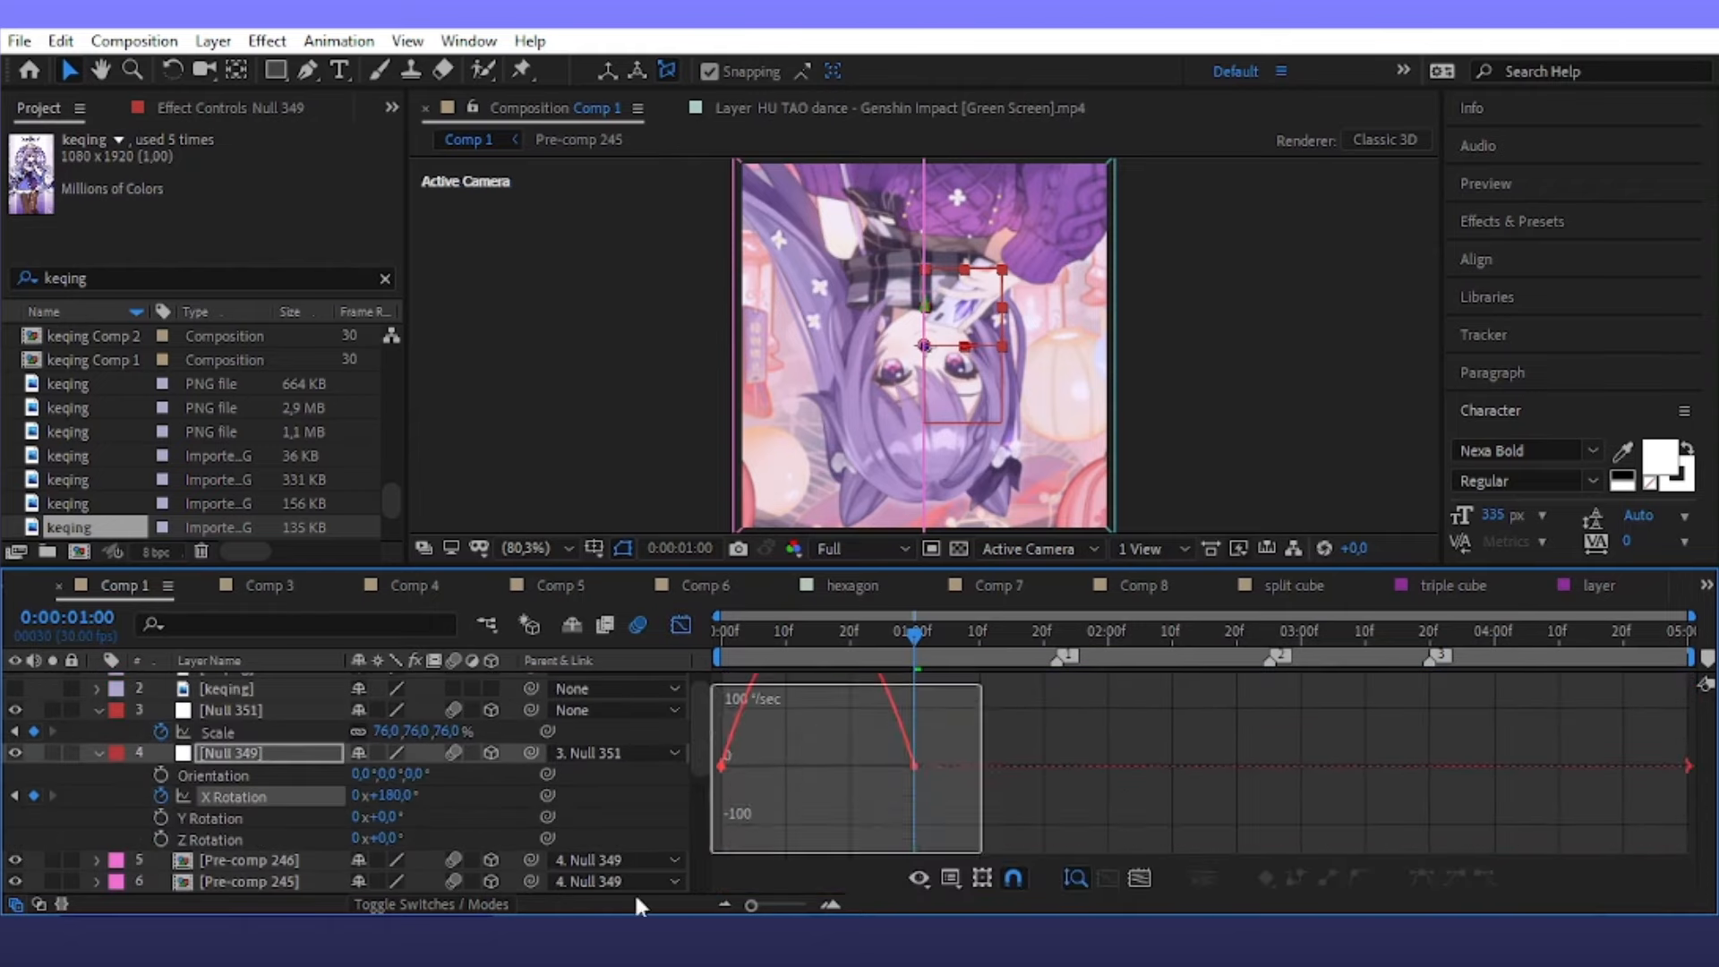
left_click_drag(635, 898, 633, 898)
left_click_drag(754, 842, 832, 842)
left_click(682, 626)
left_click_drag(838, 637, 711, 748)
key("space")
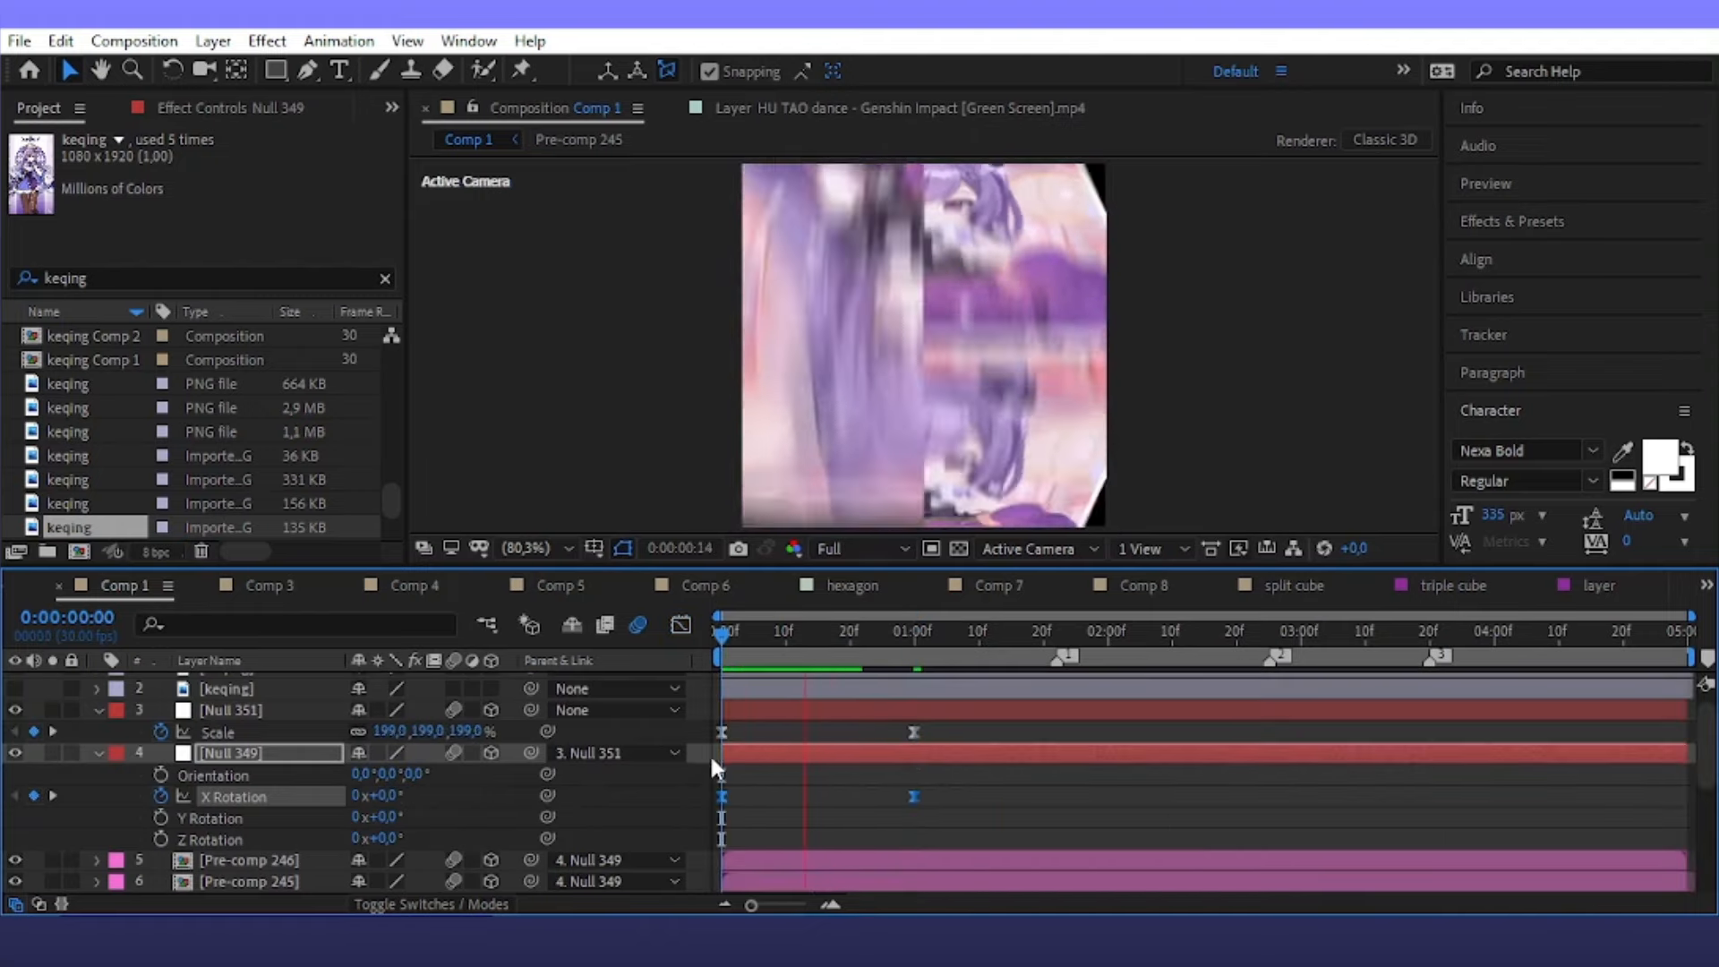
key("space")
Shift the X Rotation keyframes of Null 349 and Null 350 to run from 0:00:14 to 0:01:14, and save the project
left_click_drag(907, 788, 809, 810)
key("space")
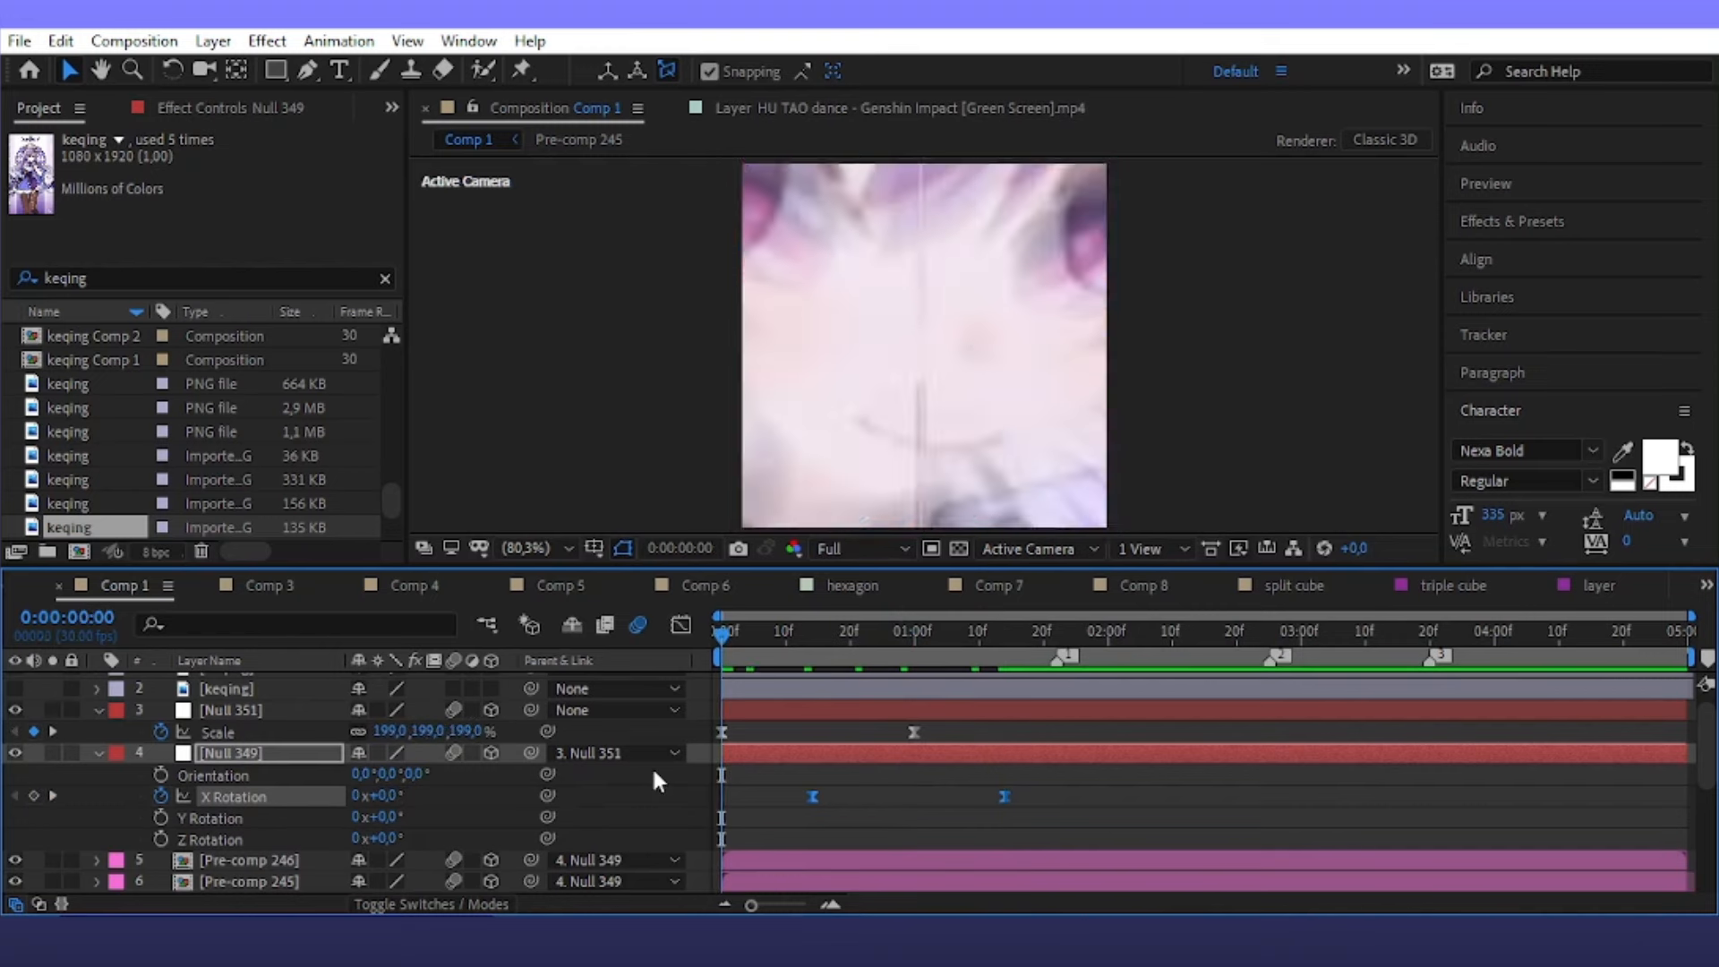
key("space")
left_click_drag(1025, 629, 1009, 663)
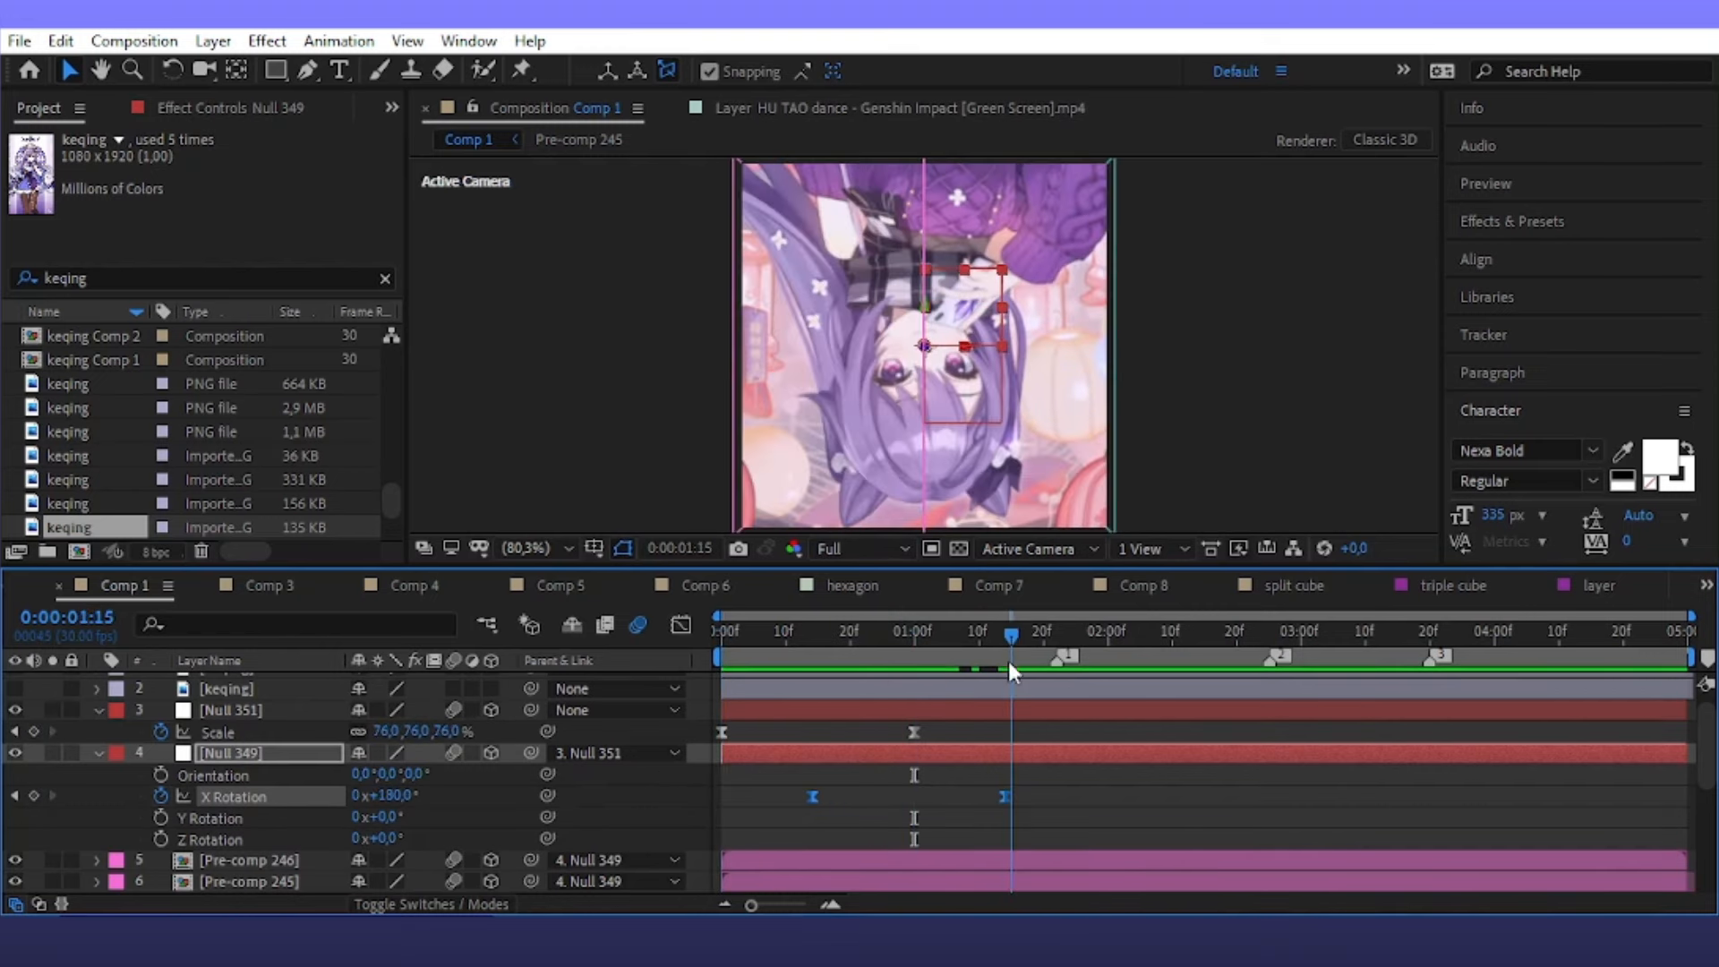
scroll(991, 788, "down", 5)
left_click_drag(969, 743, 817, 765)
scroll(1063, 781, "up", 5)
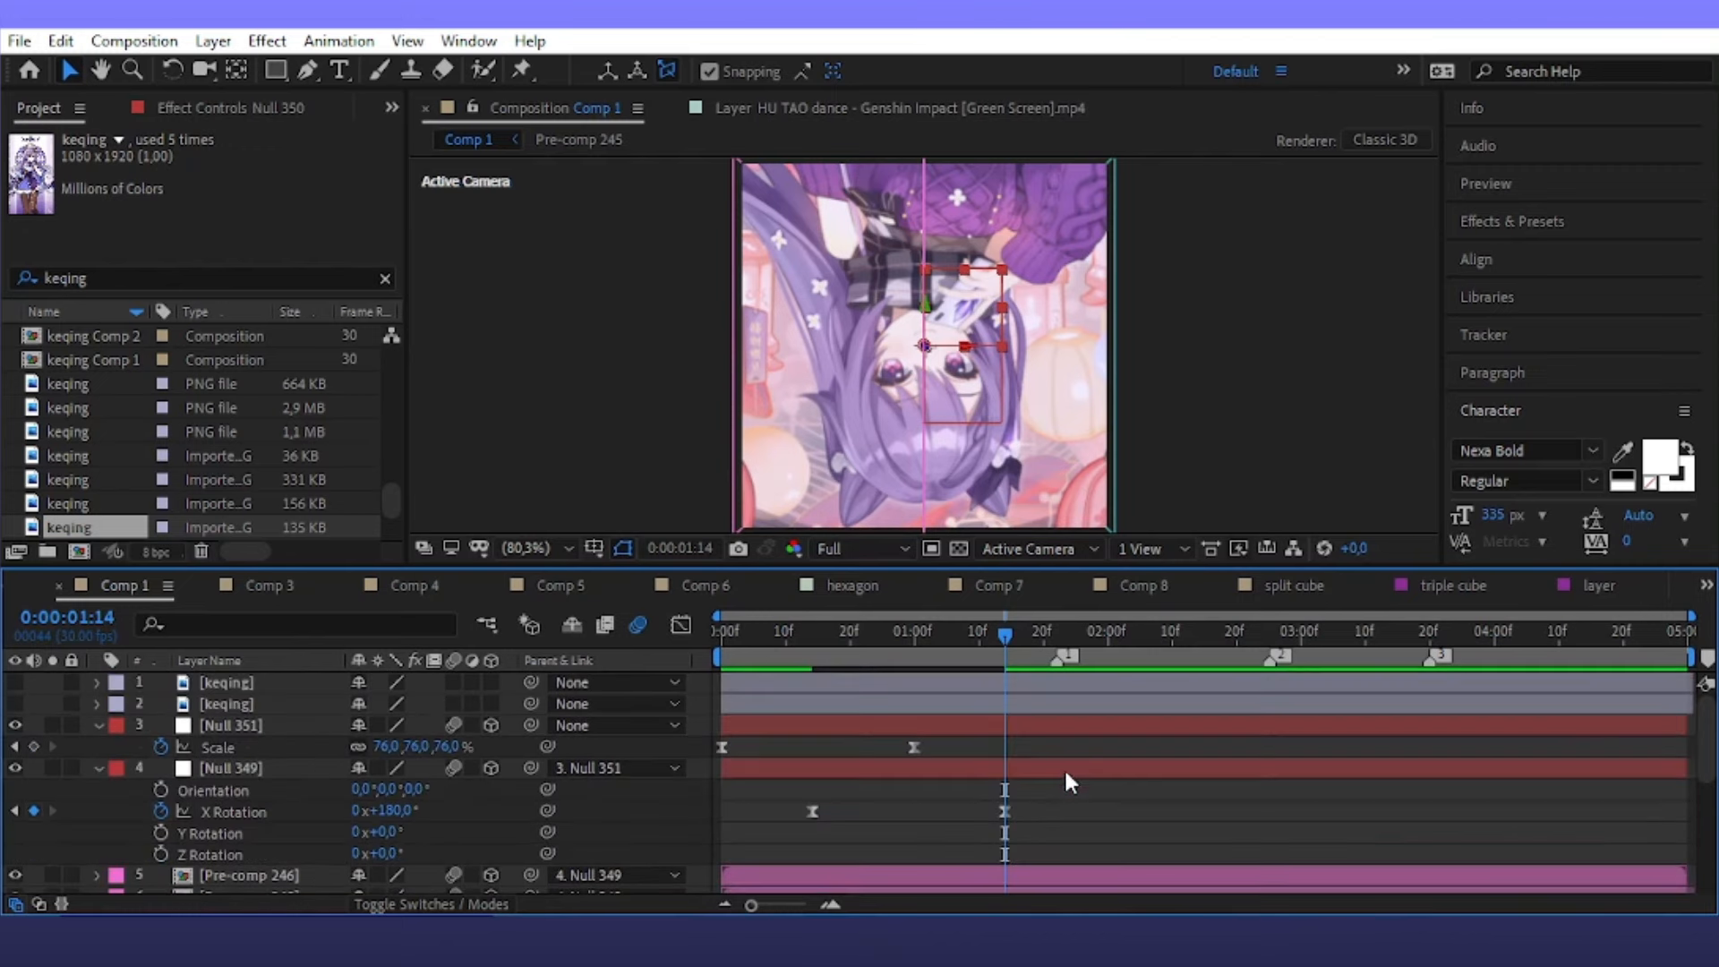
key("ctrl+s")
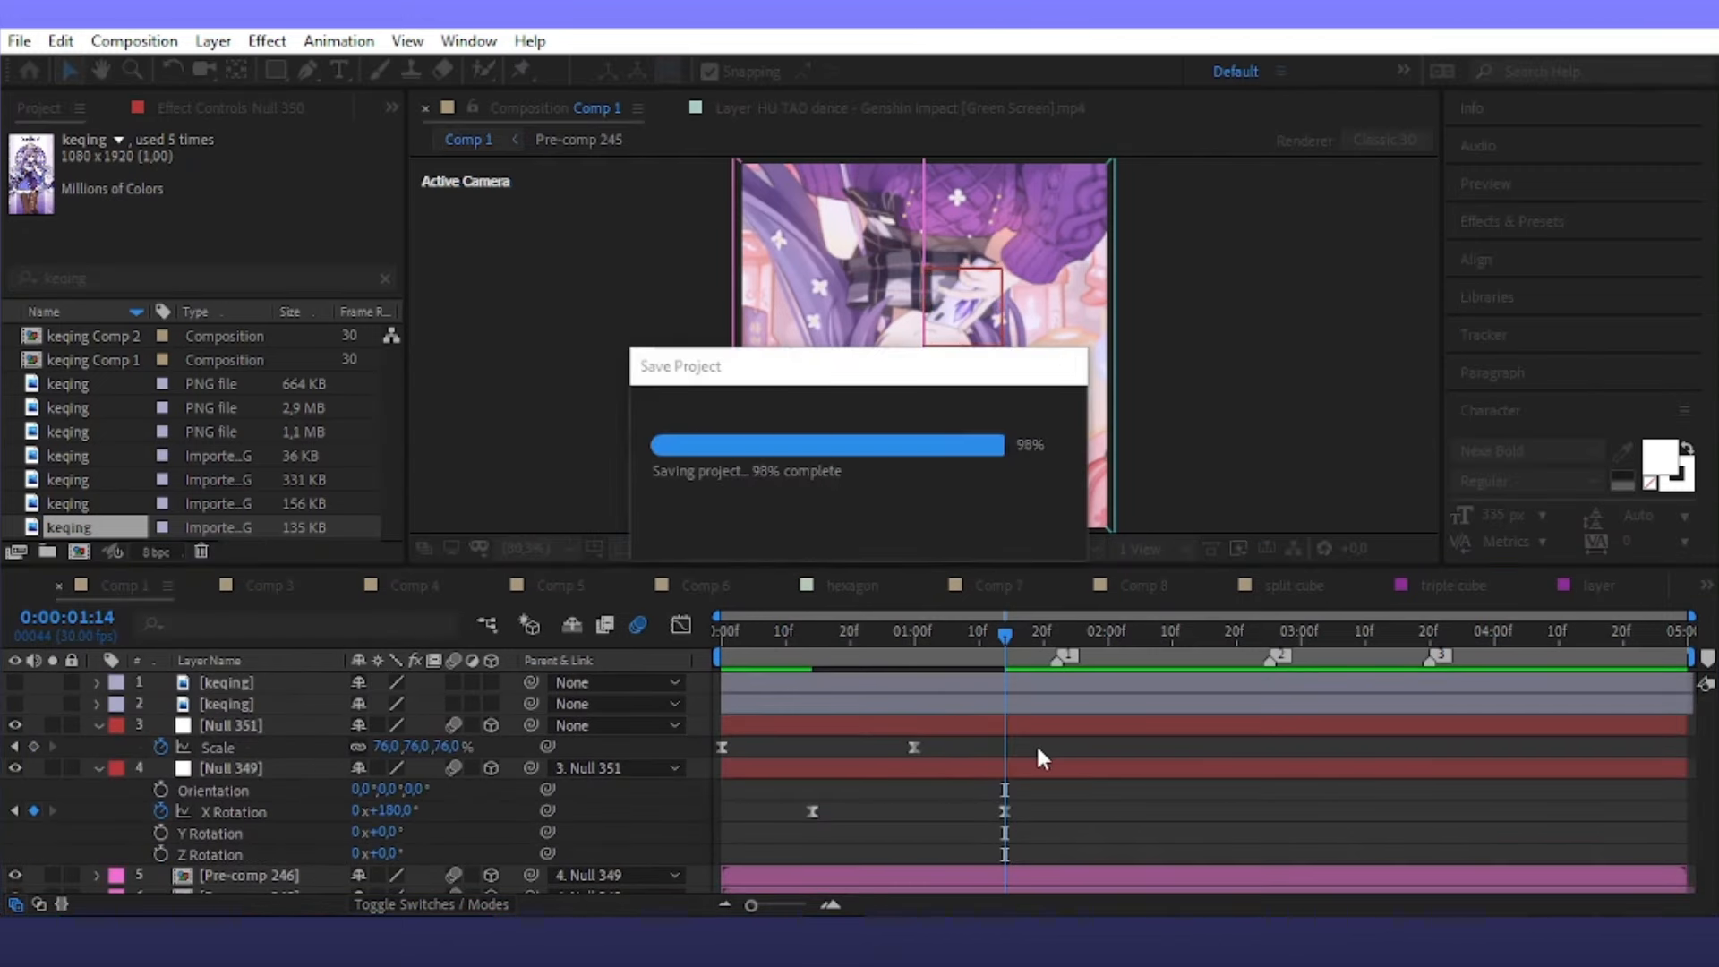
Keyframe Null 350's Position from 0, 0, 0 at 0:00:14 to 337, 0, 0 at 0:01:14
scroll(911, 786, "down", 5)
left_click(808, 737)
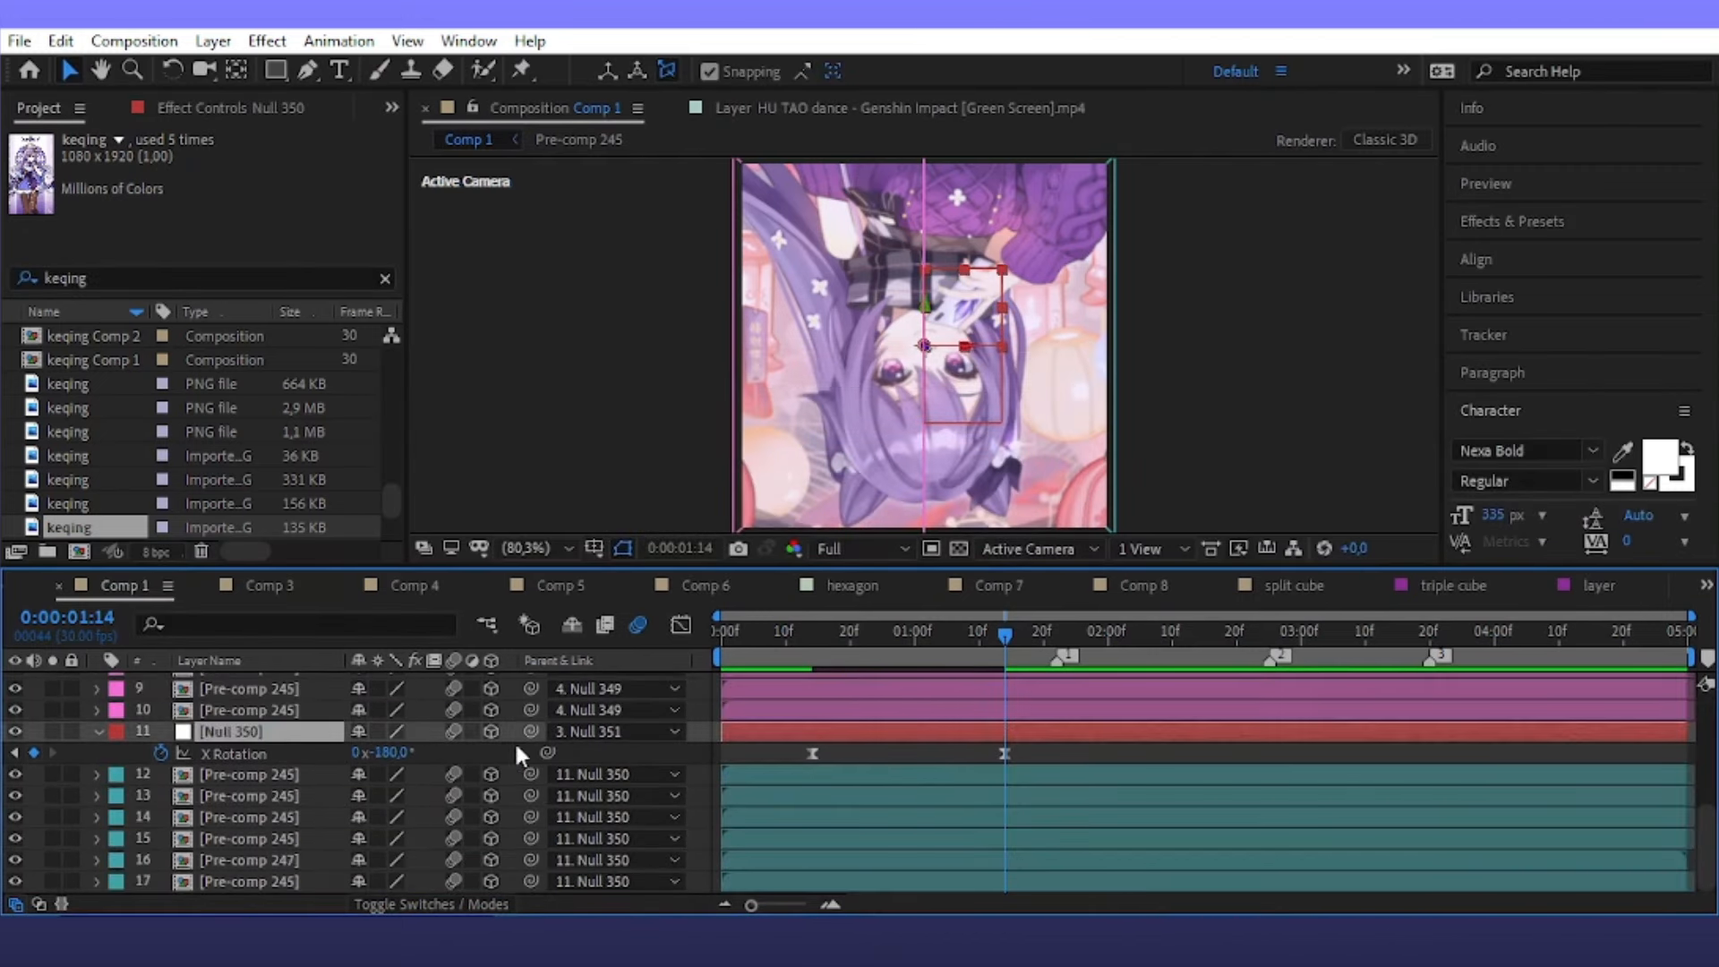
left_click(159, 756)
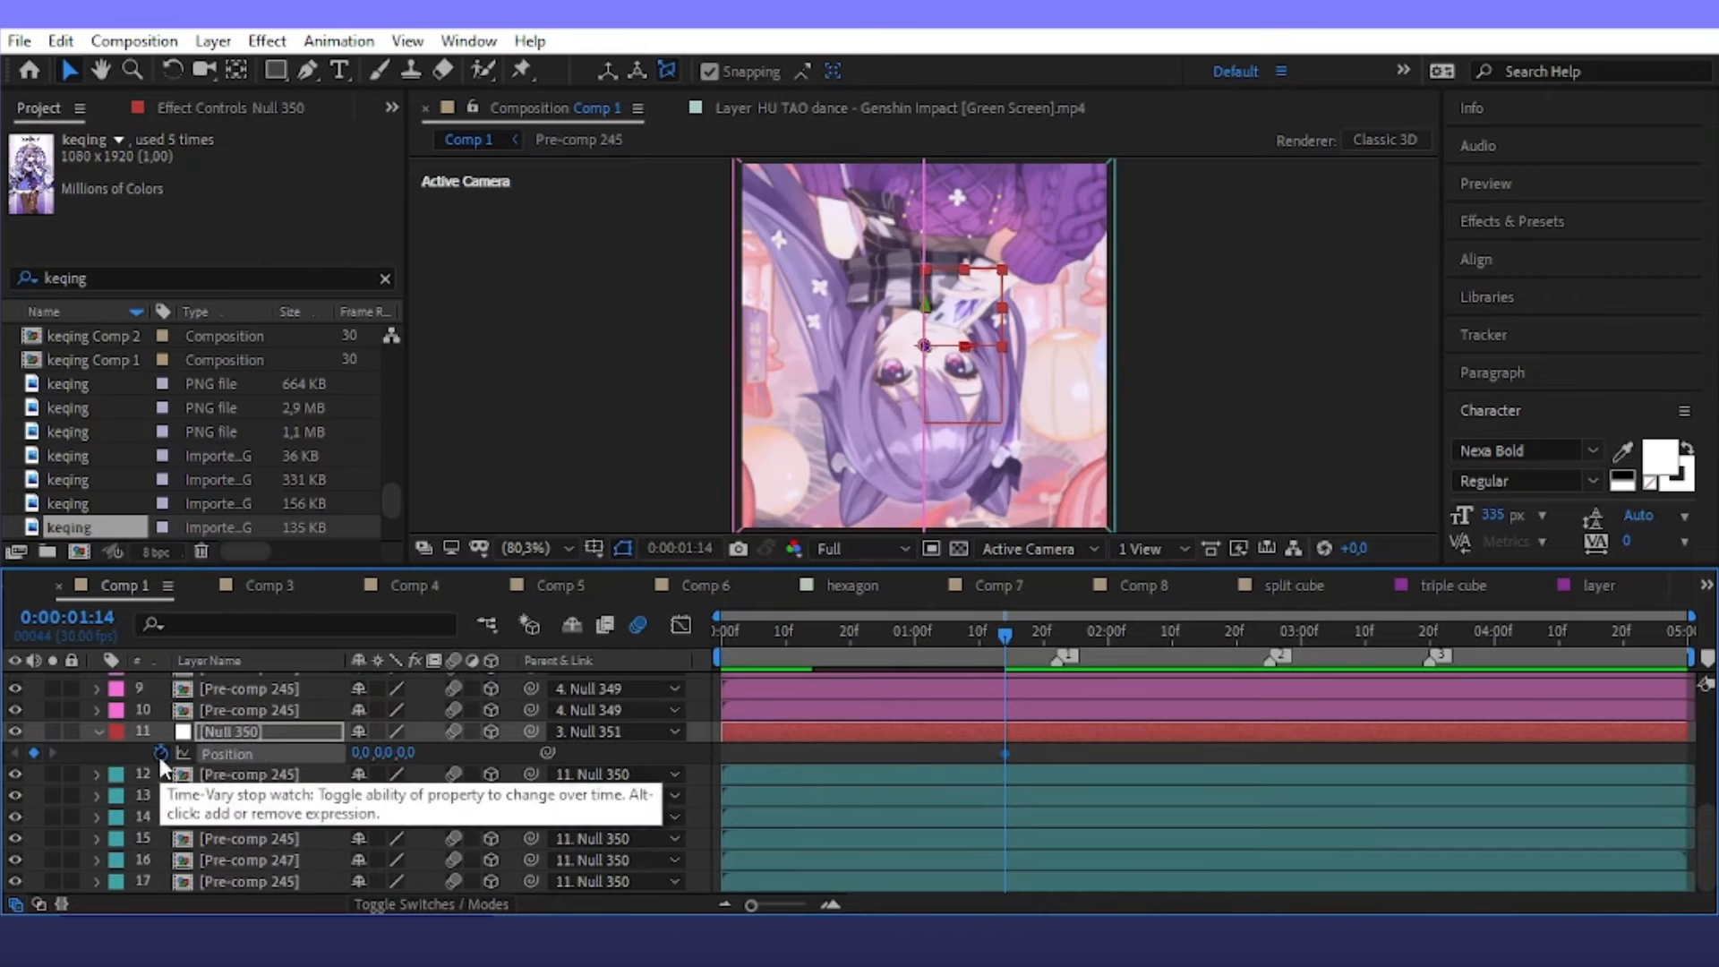
key("u")
key("u")
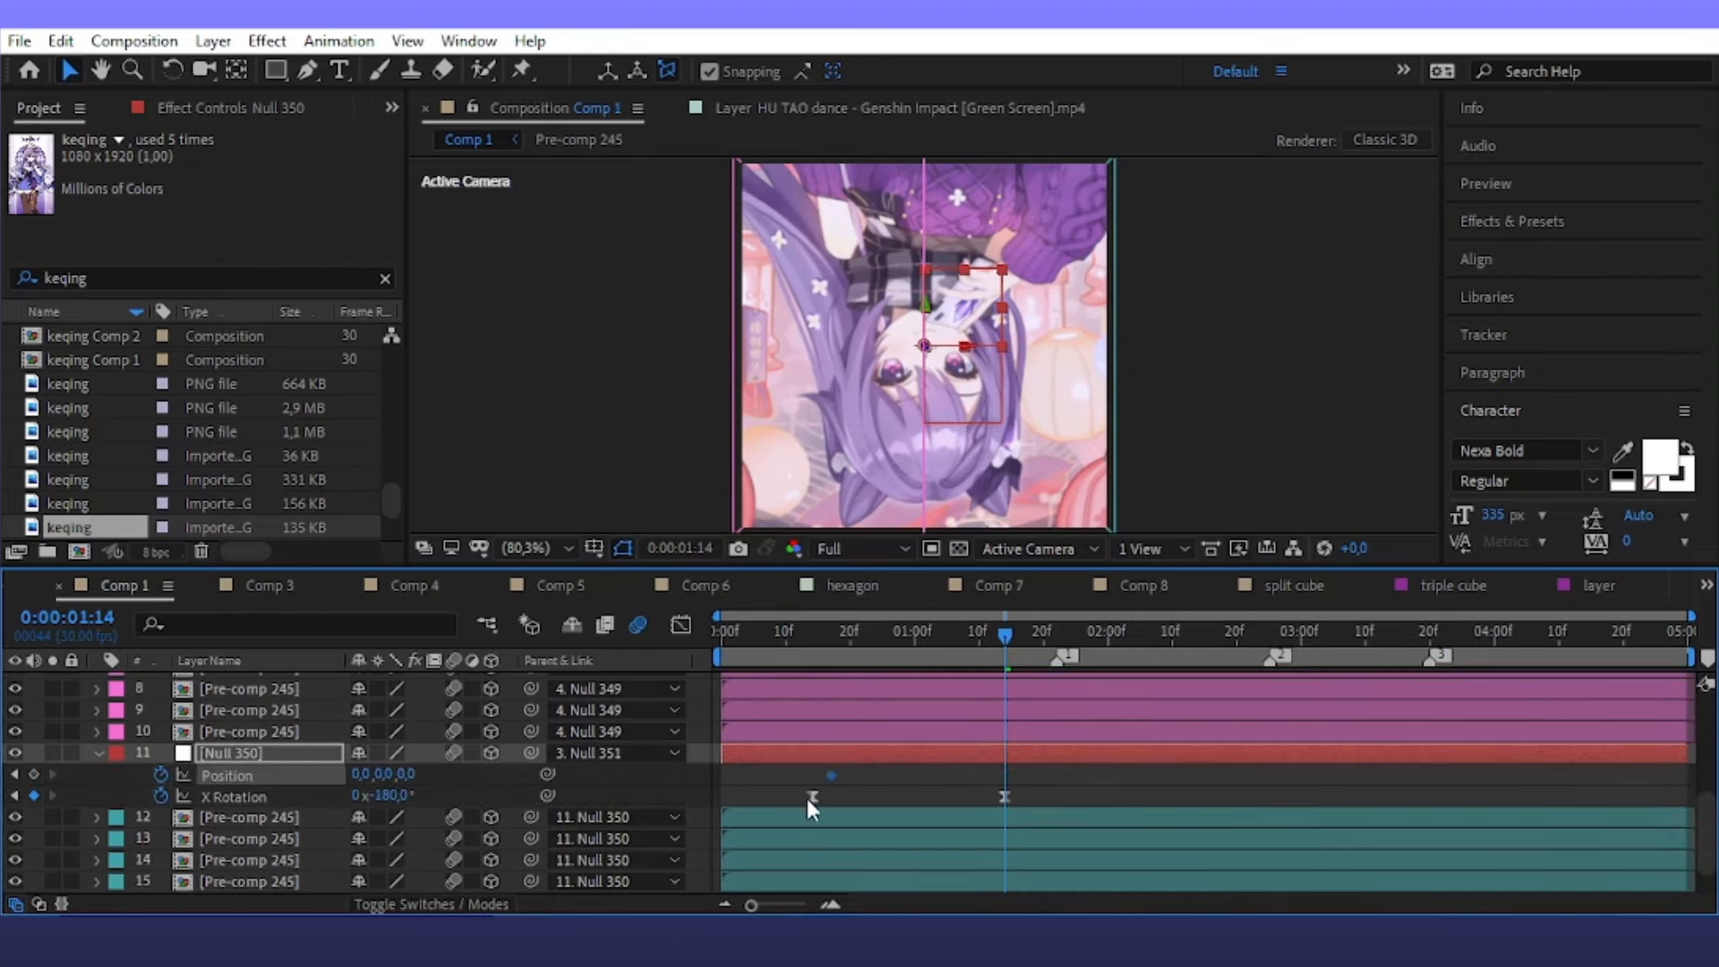
left_click(506, 799)
left_click_drag(361, 773, 953, 776)
Easy-ease Null 350's Position keyframes and shape the speed graph into a narrow central spike
left_click_drag(850, 782, 921, 842)
left_click(679, 624)
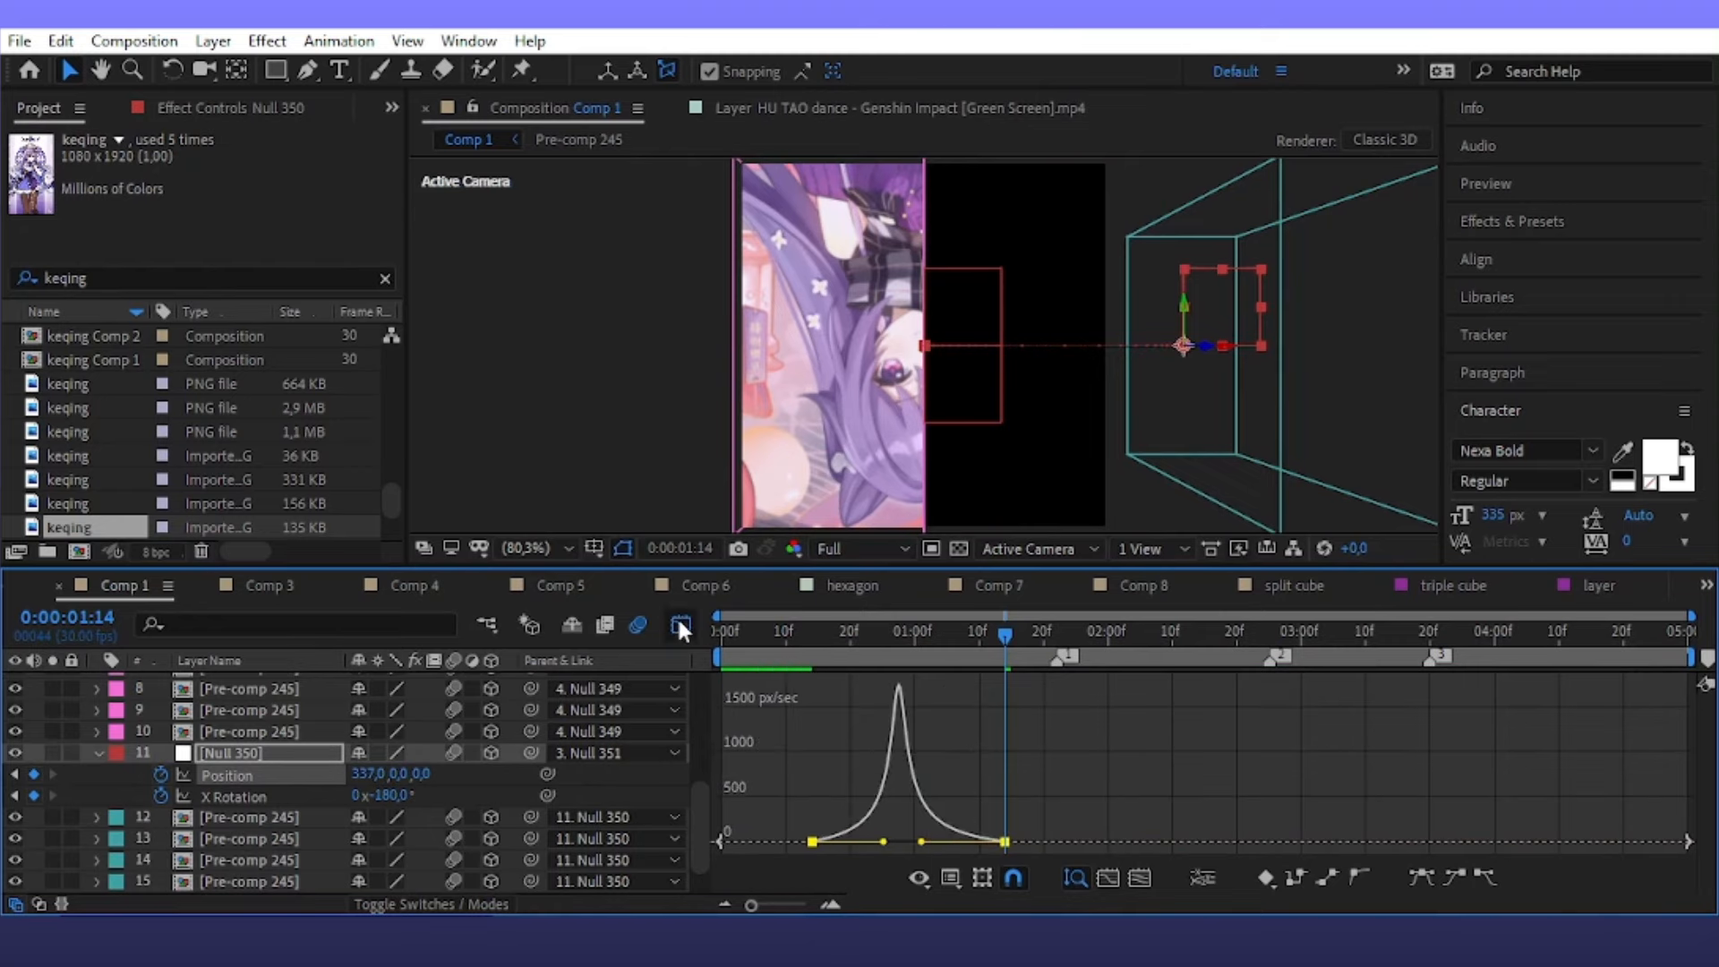
left_click(682, 623)
Start Position and Y Rotation keyframes on Null 349 at 0:01:14 and show all its animated properties
scroll(978, 788, "up", 3)
scroll(976, 782, "up", 2)
left_click(1001, 771)
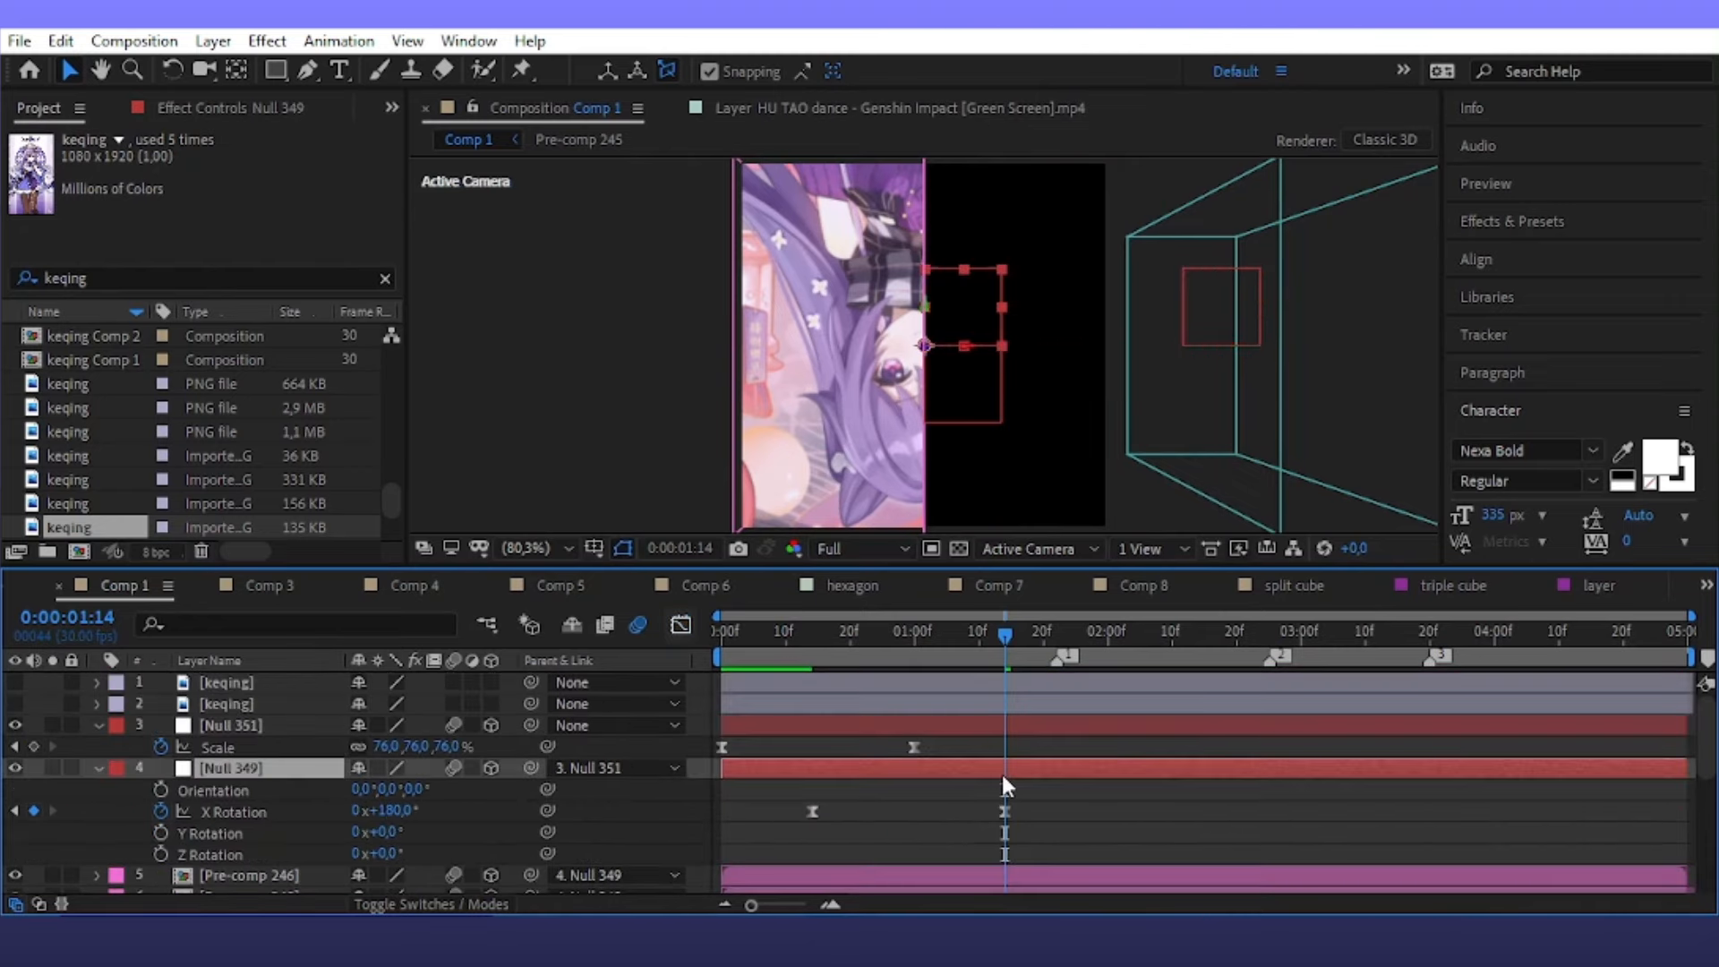
left_click(165, 829)
key("p")
left_click(161, 789)
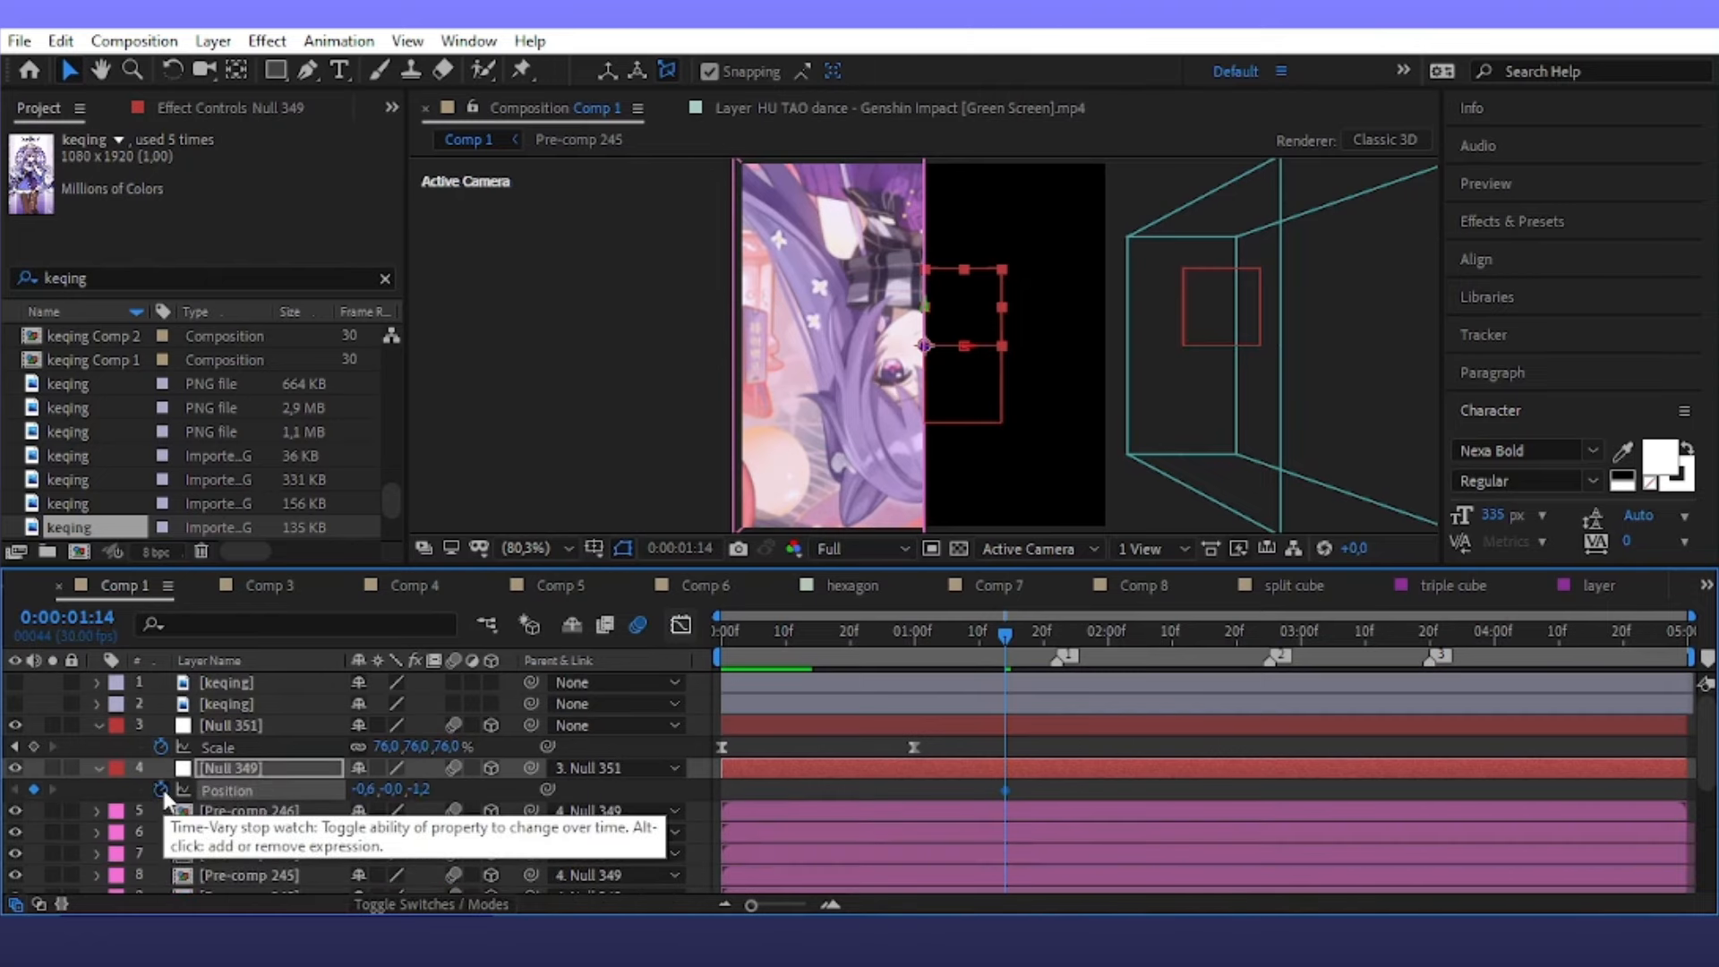
key("u")
Move Null 349's new keyframes to 0:00:14, and at 0:01:14 set Y Rotation to -36° and Position X to -125.6
scroll(1024, 806, "down", 1)
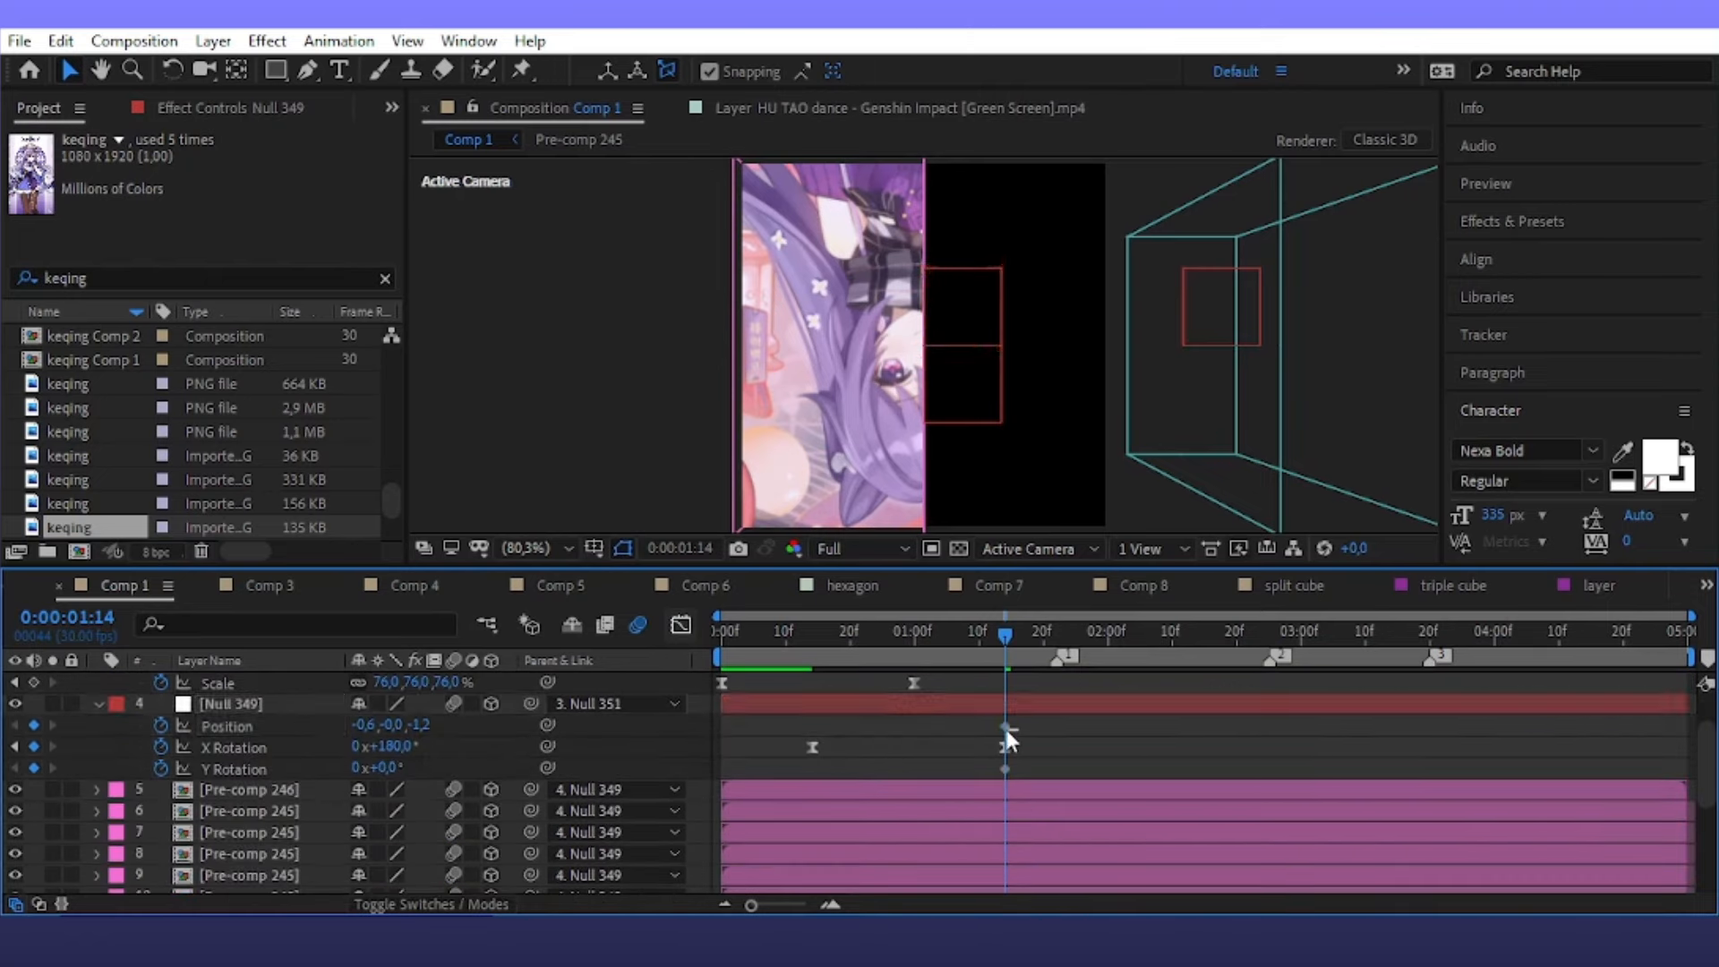
left_click_drag(1004, 725, 812, 727)
left_click_drag(1004, 767, 841, 774)
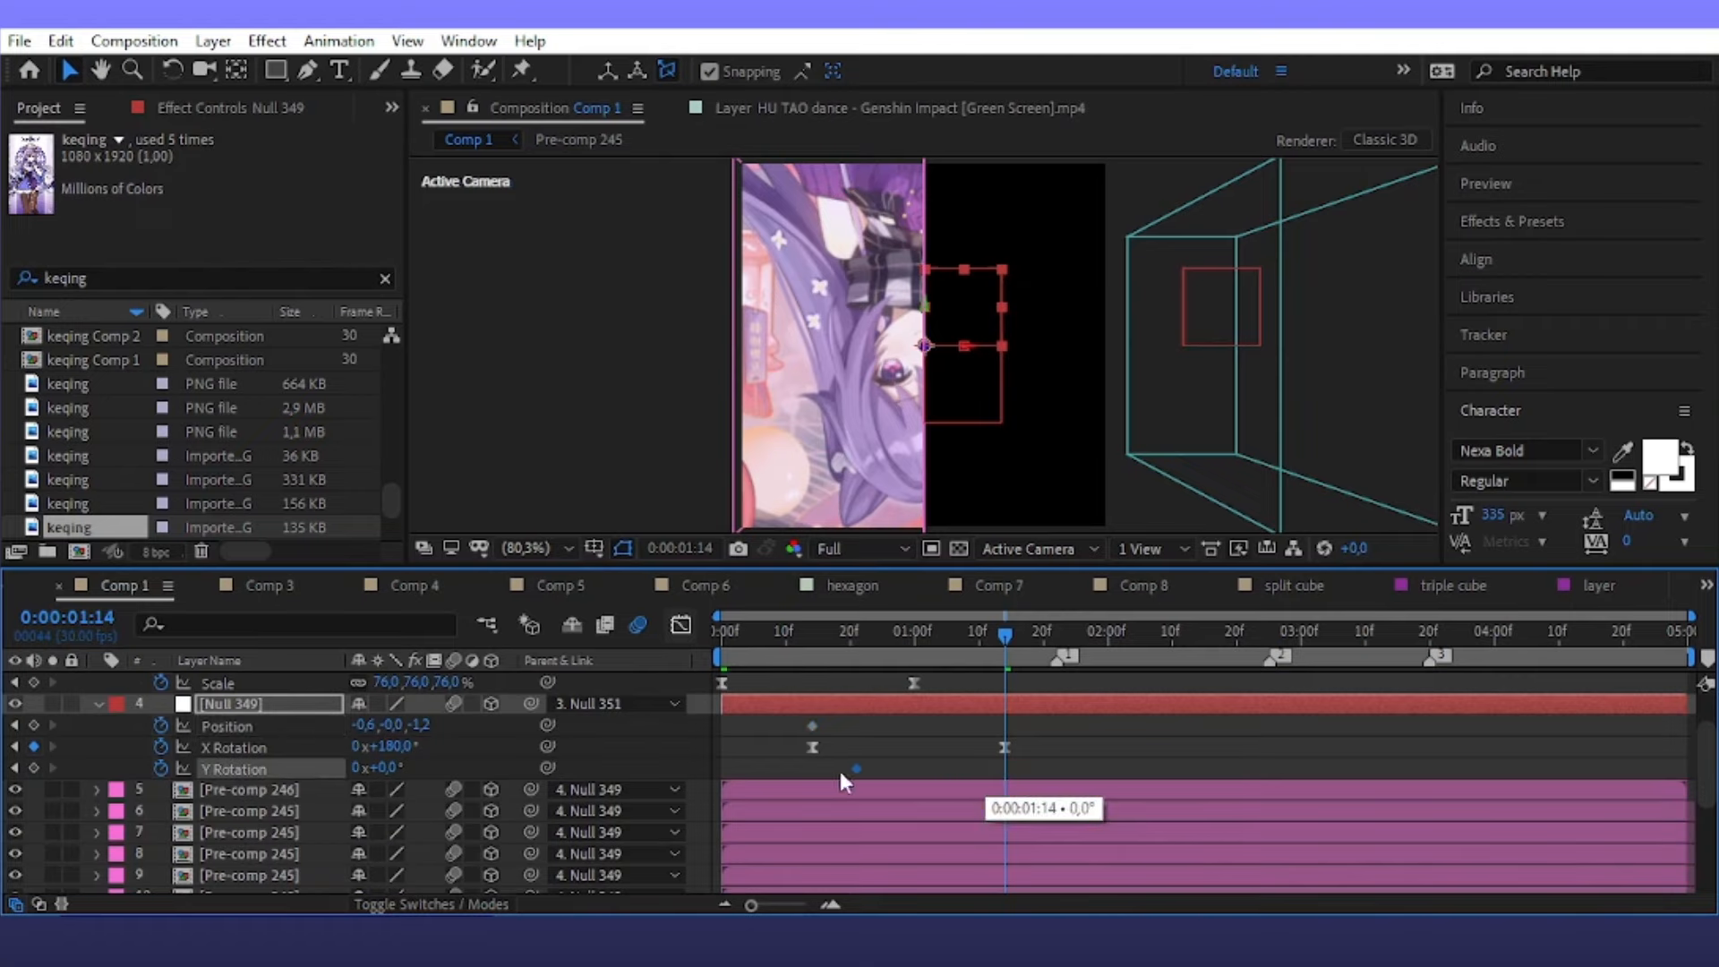
left_click(754, 777)
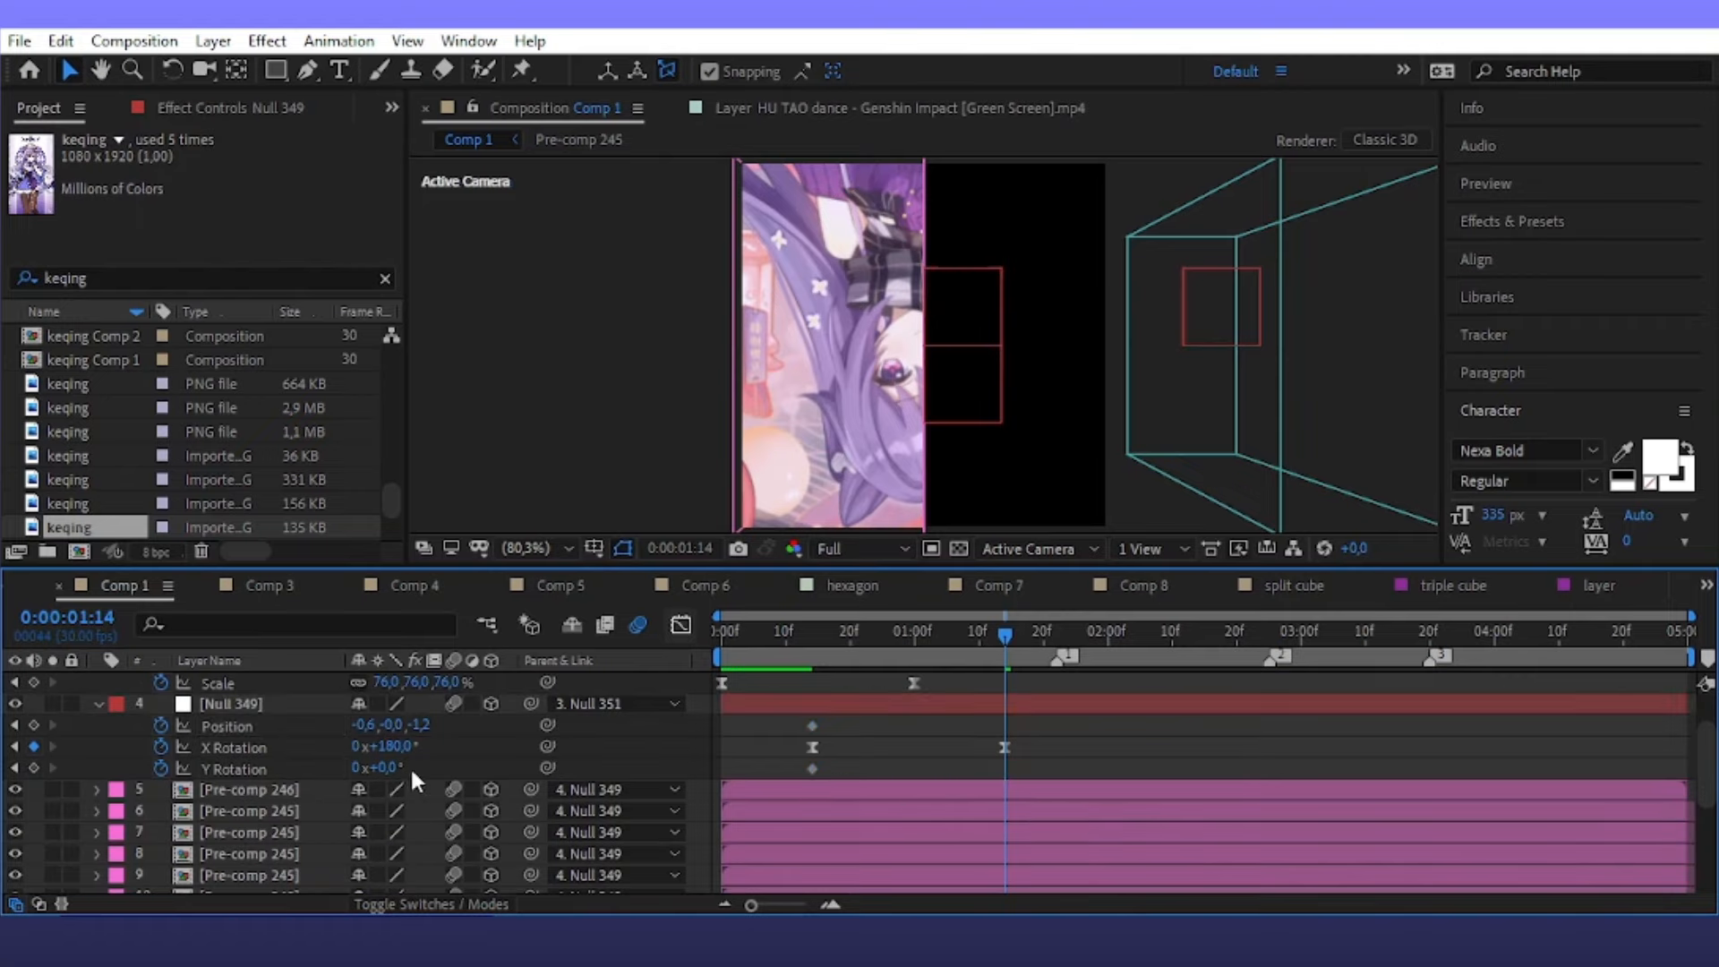
left_click_drag(386, 773, 260, 770)
Easy-ease Null 349's Position keyframes and shape the speed graph into a narrow central spike
left_click_drag(1017, 729, 797, 723)
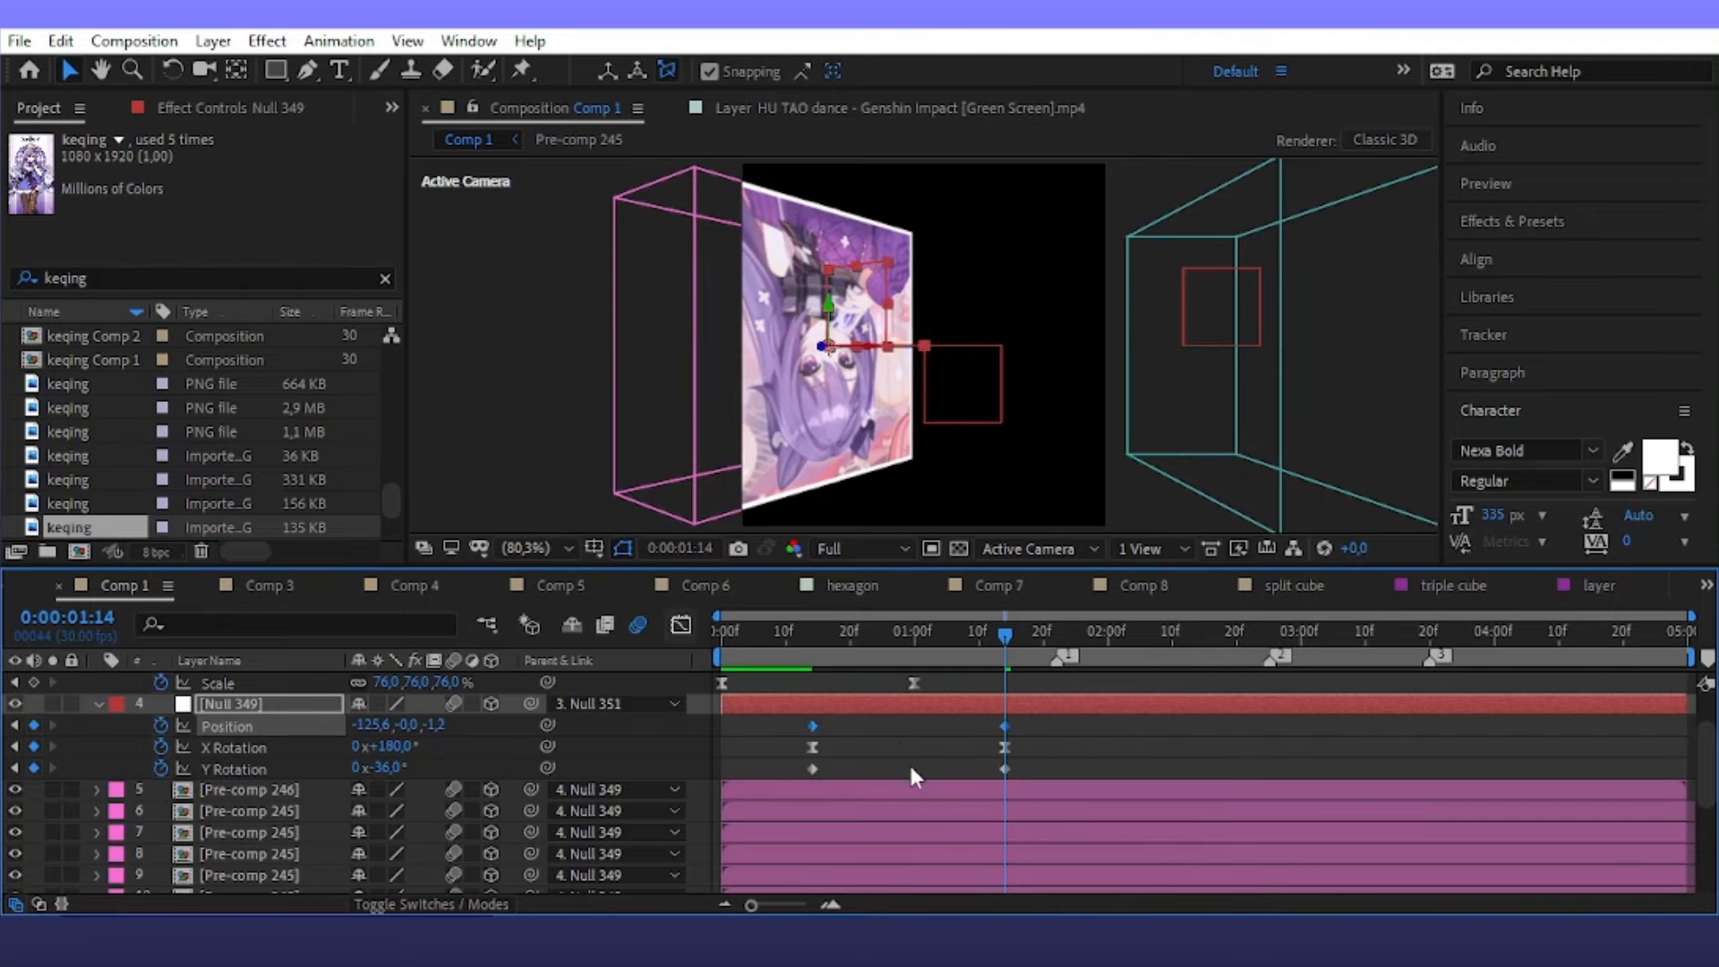
left_click(681, 625)
left_click_drag(834, 840, 921, 841)
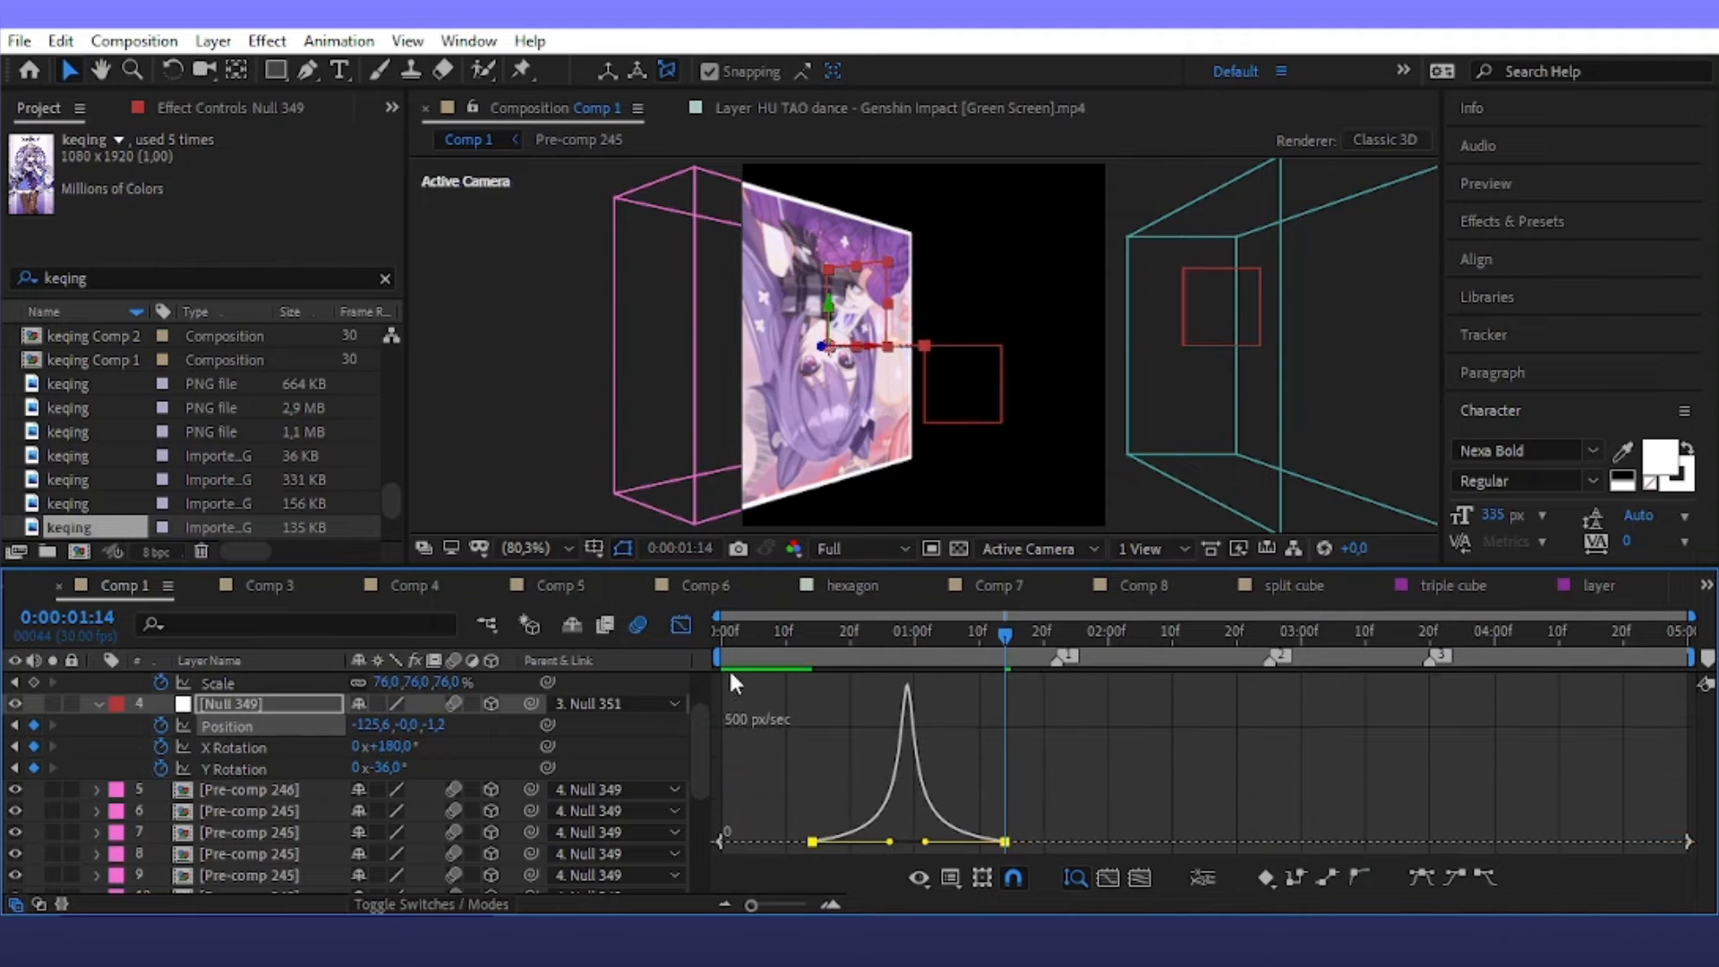
left_click(681, 625)
Easy-ease Null 349's Y Rotation keyframes and pull the speed graph's handles in for a sharp mid-move spike
left_click_drag(1053, 761, 797, 776)
key("F9")
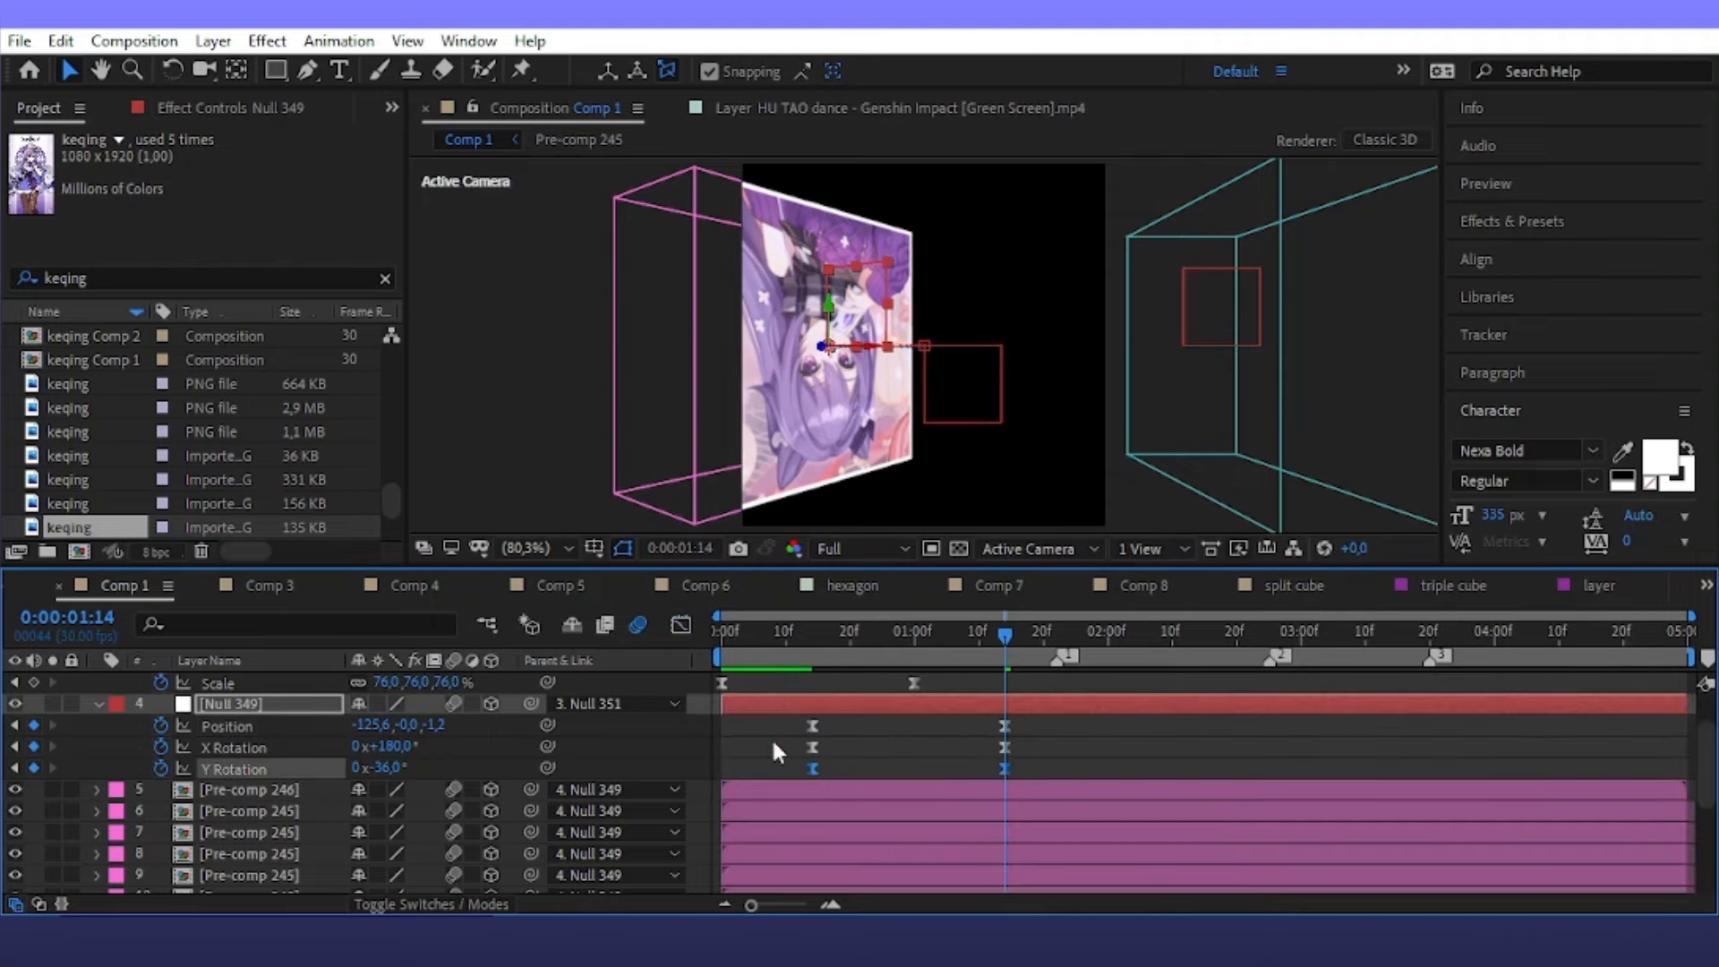
left_click(681, 625)
left_click_drag(1065, 736, 922, 685)
left_click(682, 625)
left_click(1088, 716)
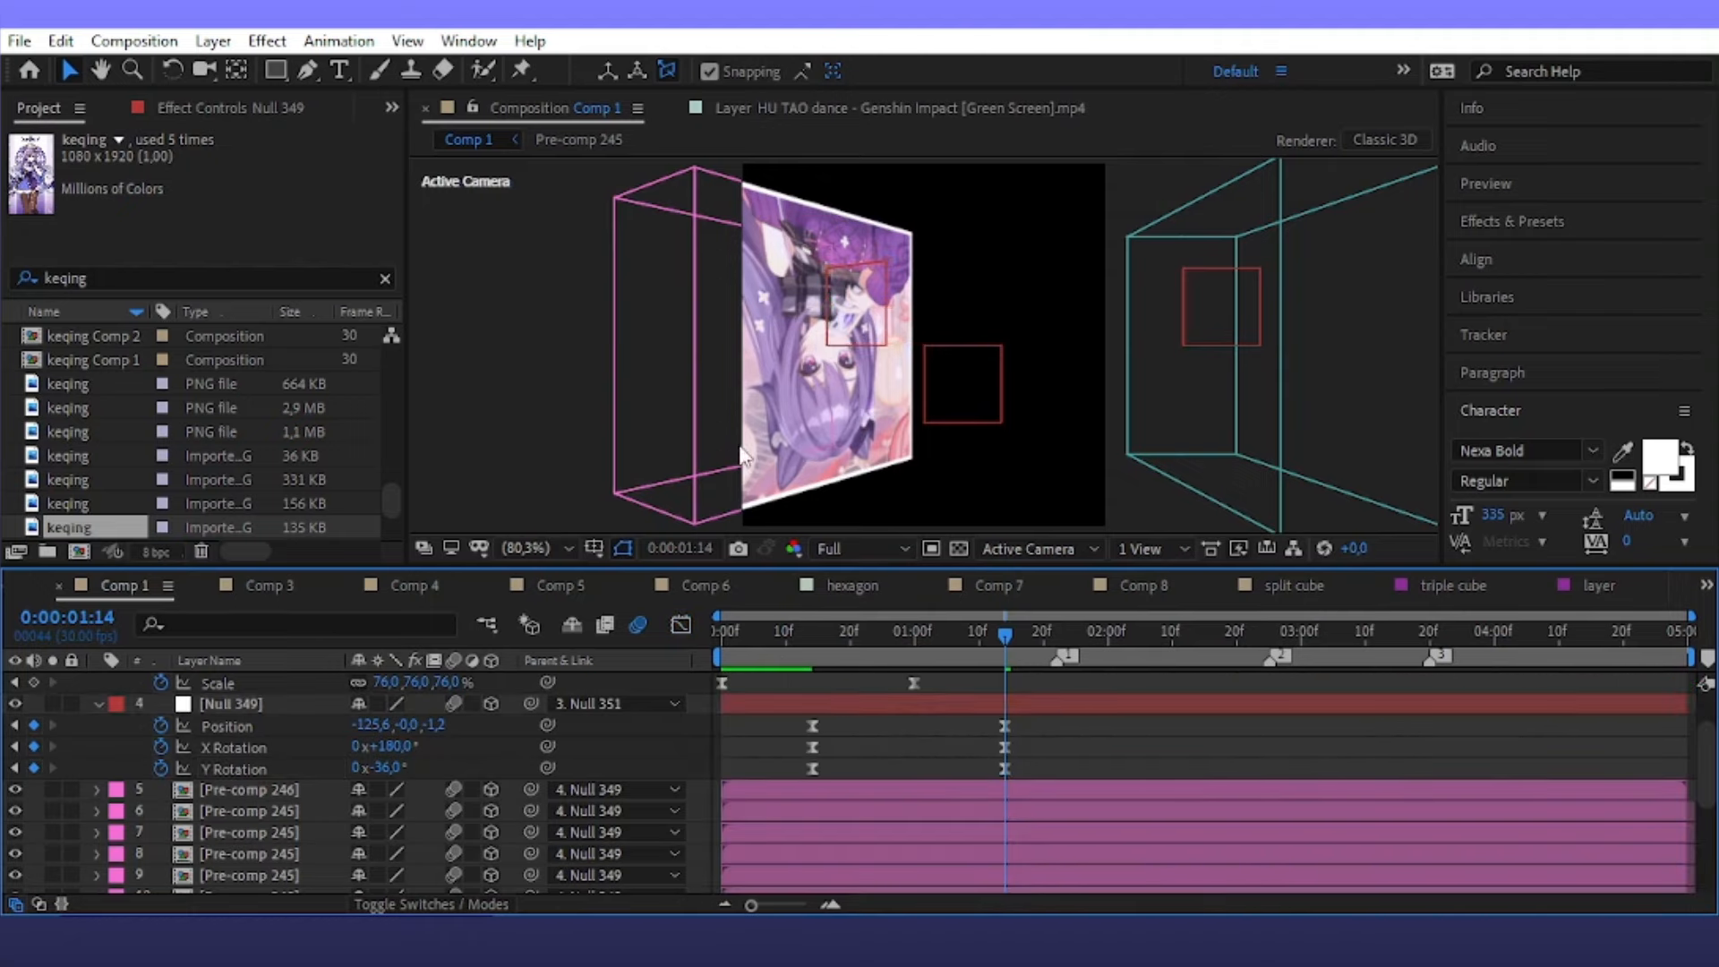
Start Position and Y Rotation keyframes on the master Null 351 at 0:01:14 and show all its animated properties
scroll(844, 724, "up", 2)
left_click(847, 727)
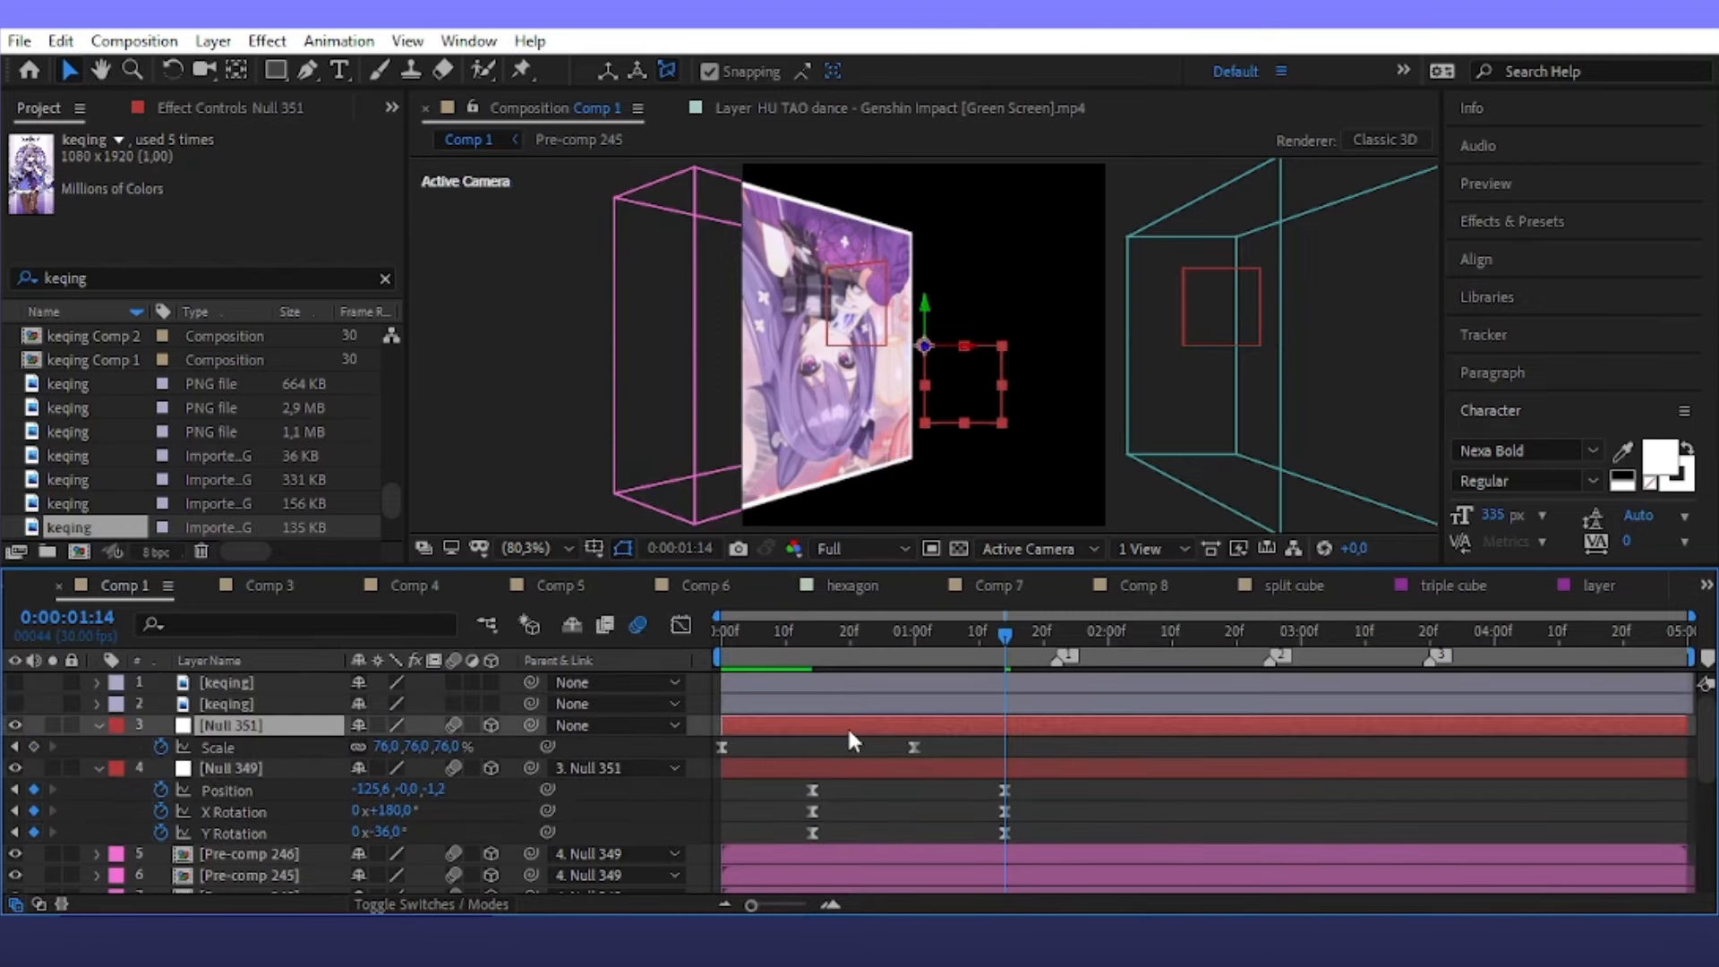
key("r")
scroll(314, 779, "down", 1)
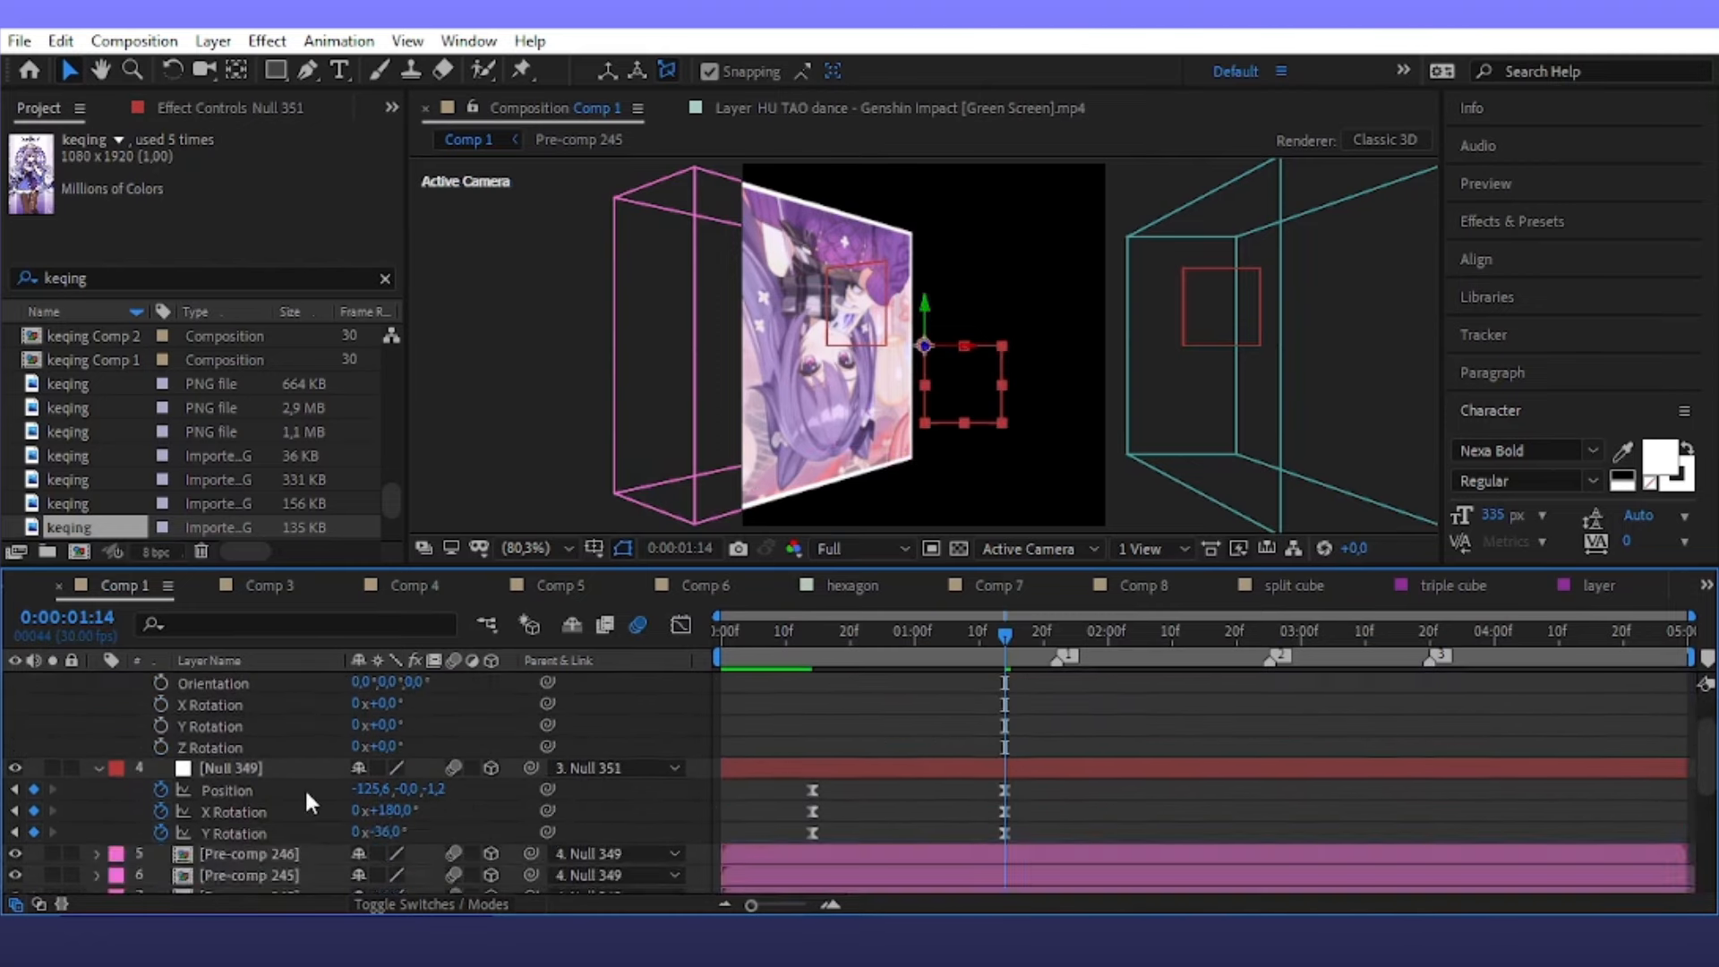
scroll(224, 774, "up", 1)
key("p")
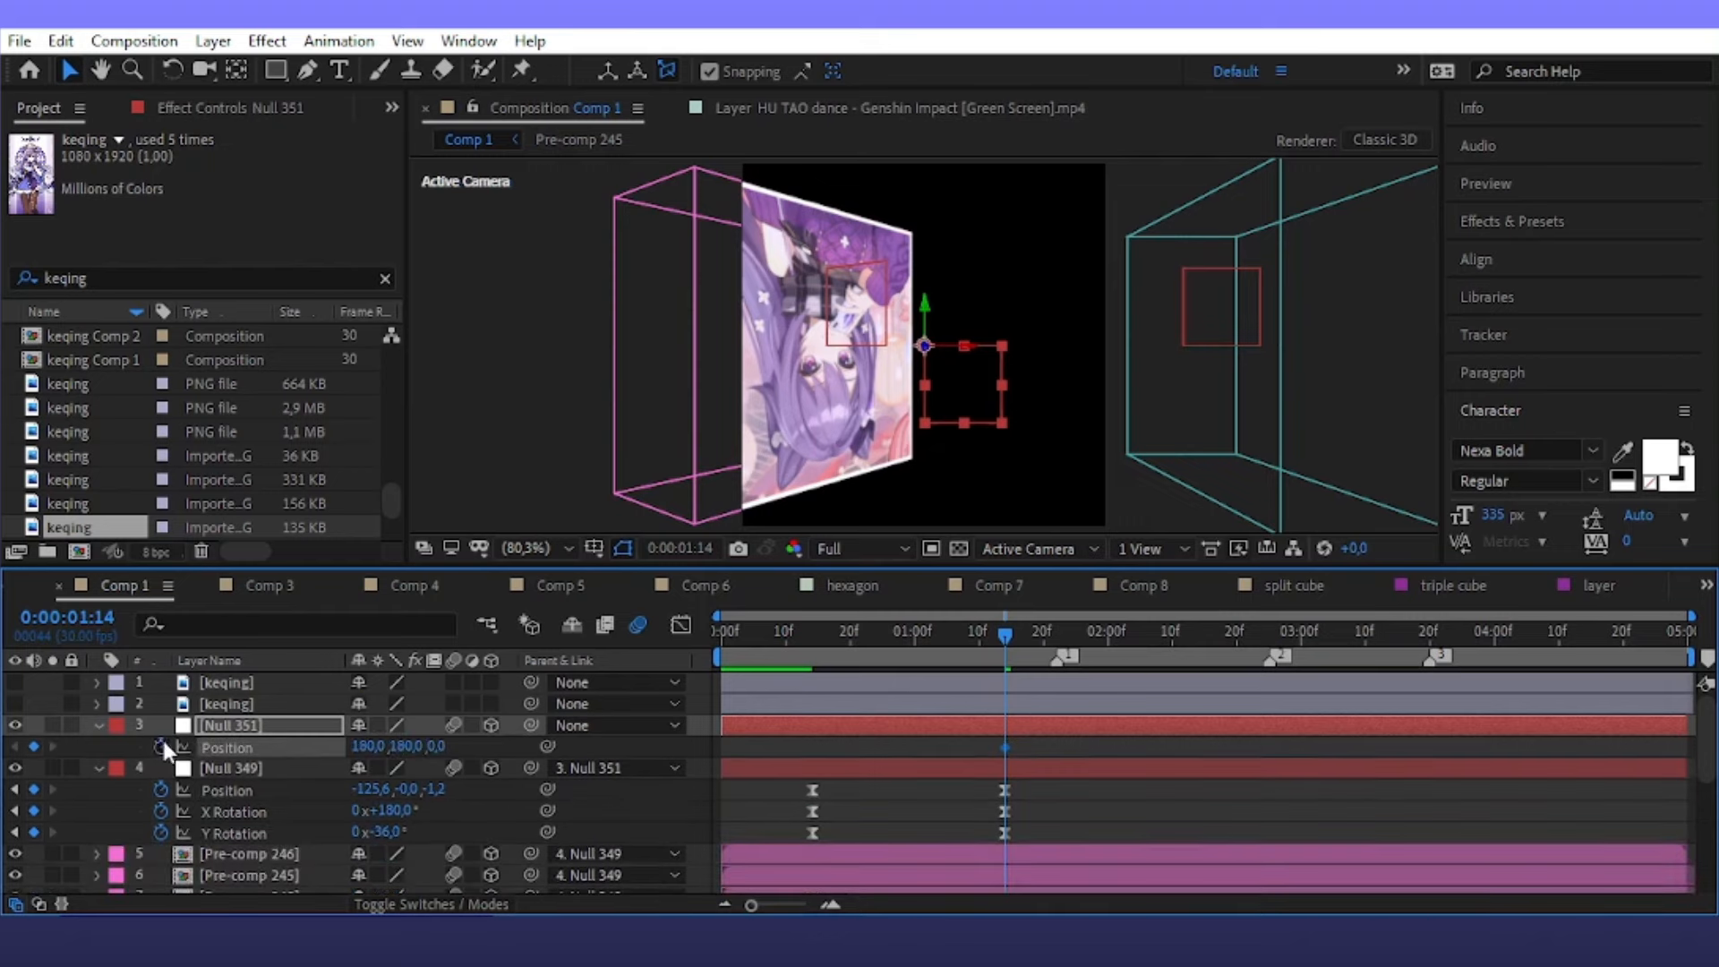
left_click(160, 747)
key("u")
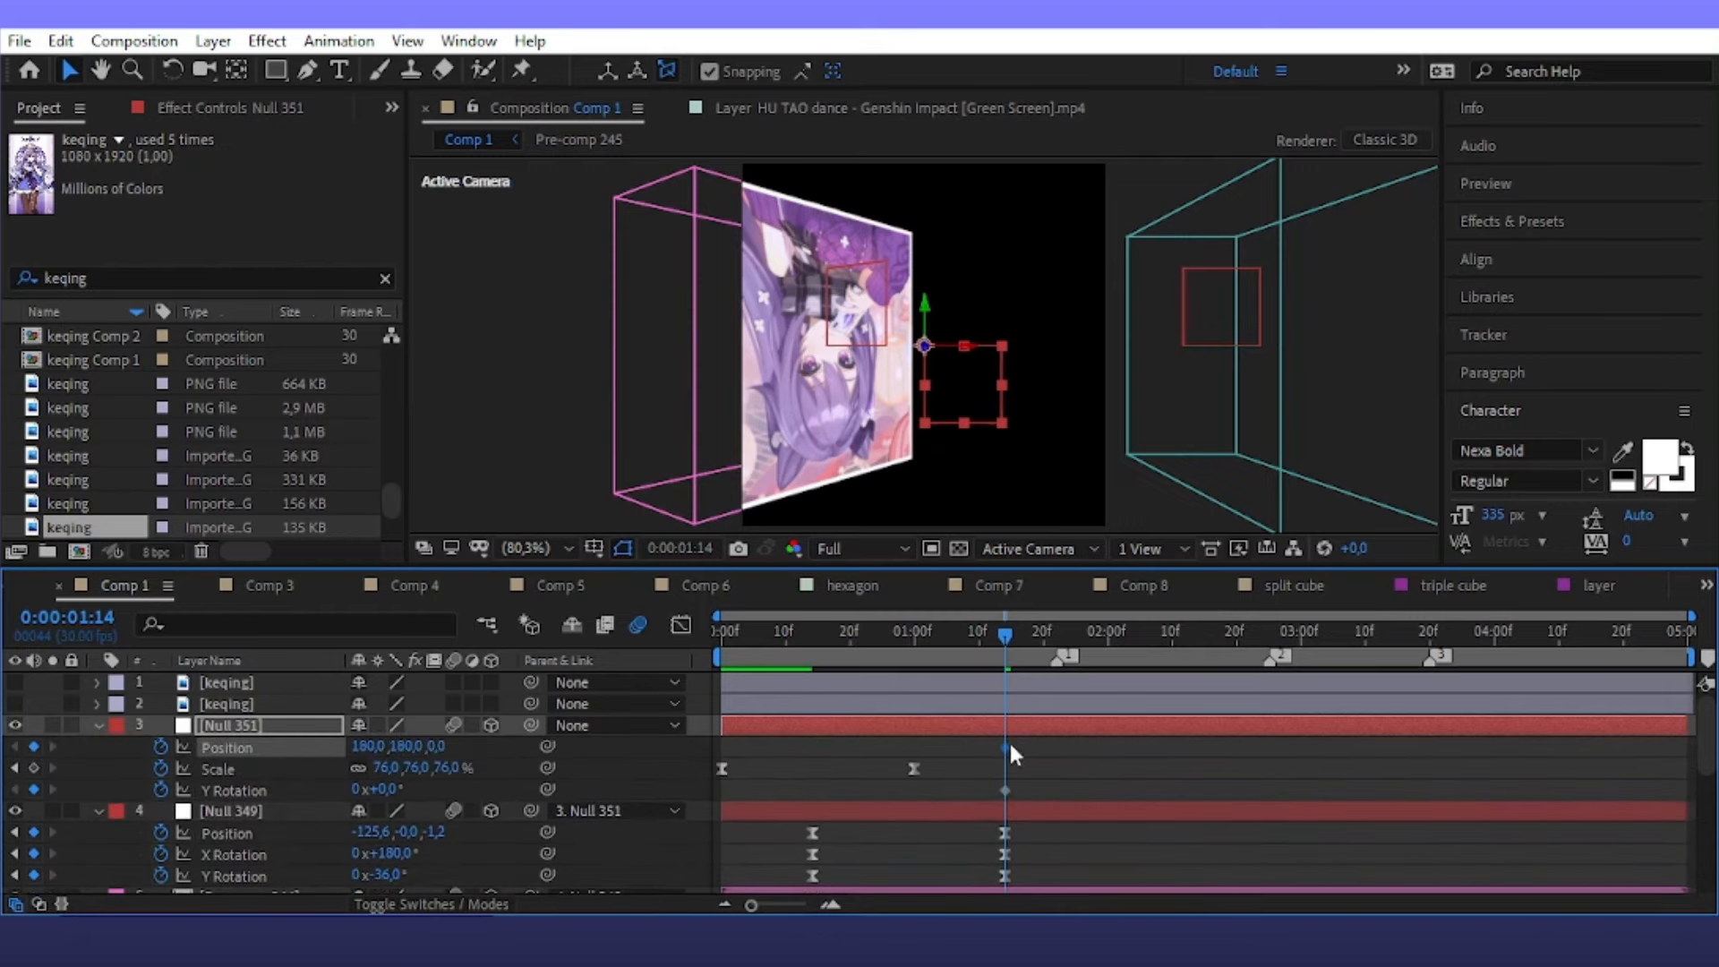
Move Null 351's new keyframes to 0:00:14, and at 0:01:14 set Position to 274, 180, -56 and Y Rotation to 31°
left_click_drag(1005, 748, 819, 748)
left_click_drag(1004, 792, 813, 748)
left_click(716, 799)
left_click(843, 787)
left_click_drag(392, 795, 409, 752)
Easy-ease Null 351's Position keyframes and sharpen the speed graph into a central spike
left_click_drag(1038, 738, 797, 757)
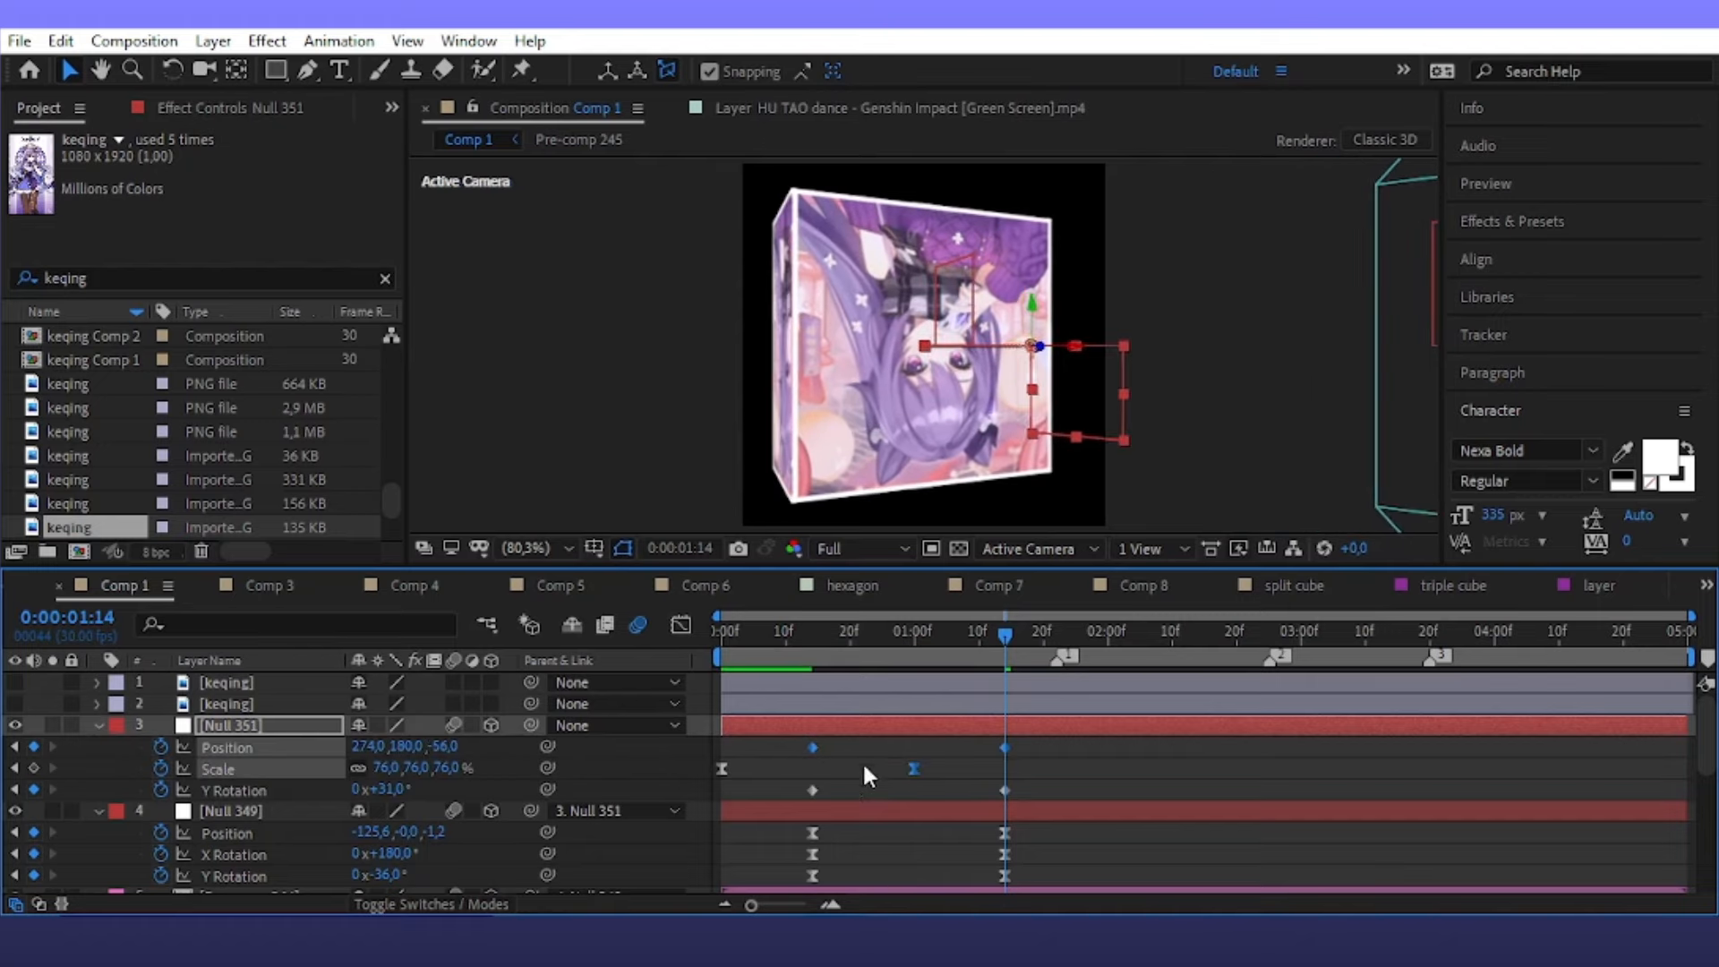
left_click_drag(1035, 761, 779, 737)
left_click_drag(1038, 754, 772, 719)
key("F9")
left_click(681, 623)
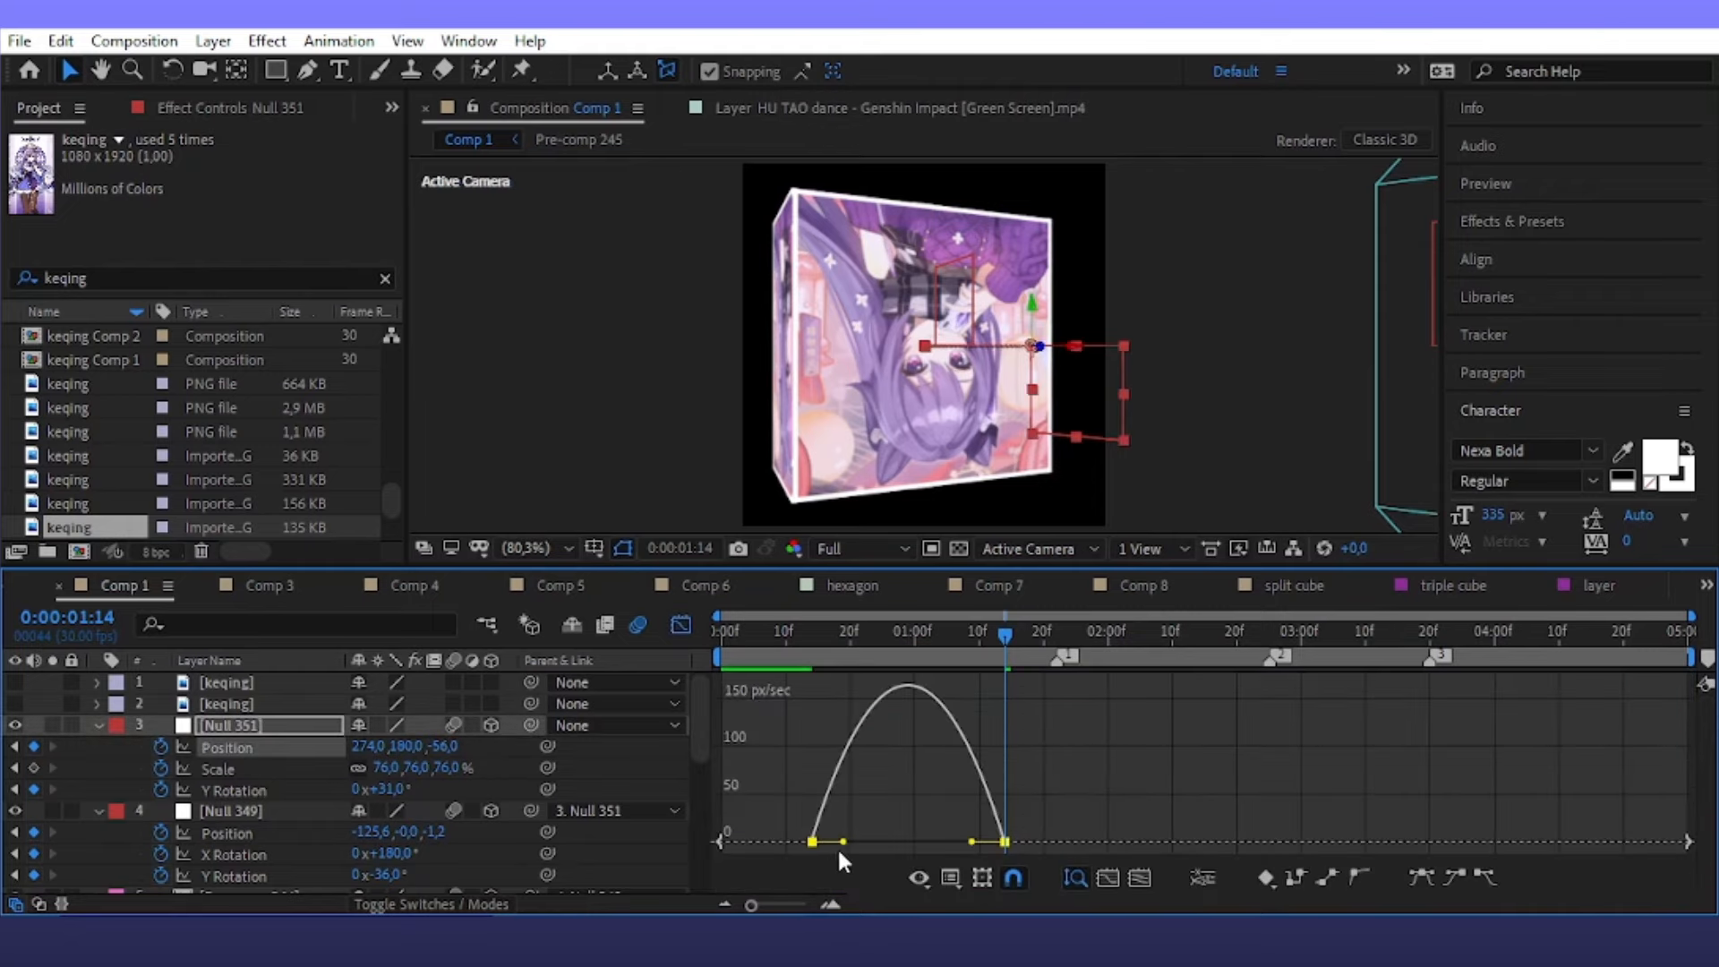
left_click(838, 846)
left_click_drag(1022, 812, 895, 849)
left_click(680, 623)
Shape Null 351's Y Rotation speed graph into a narrow central spike and preview the animation from the start
left_click_drag(1020, 775, 803, 807)
left_click(681, 623)
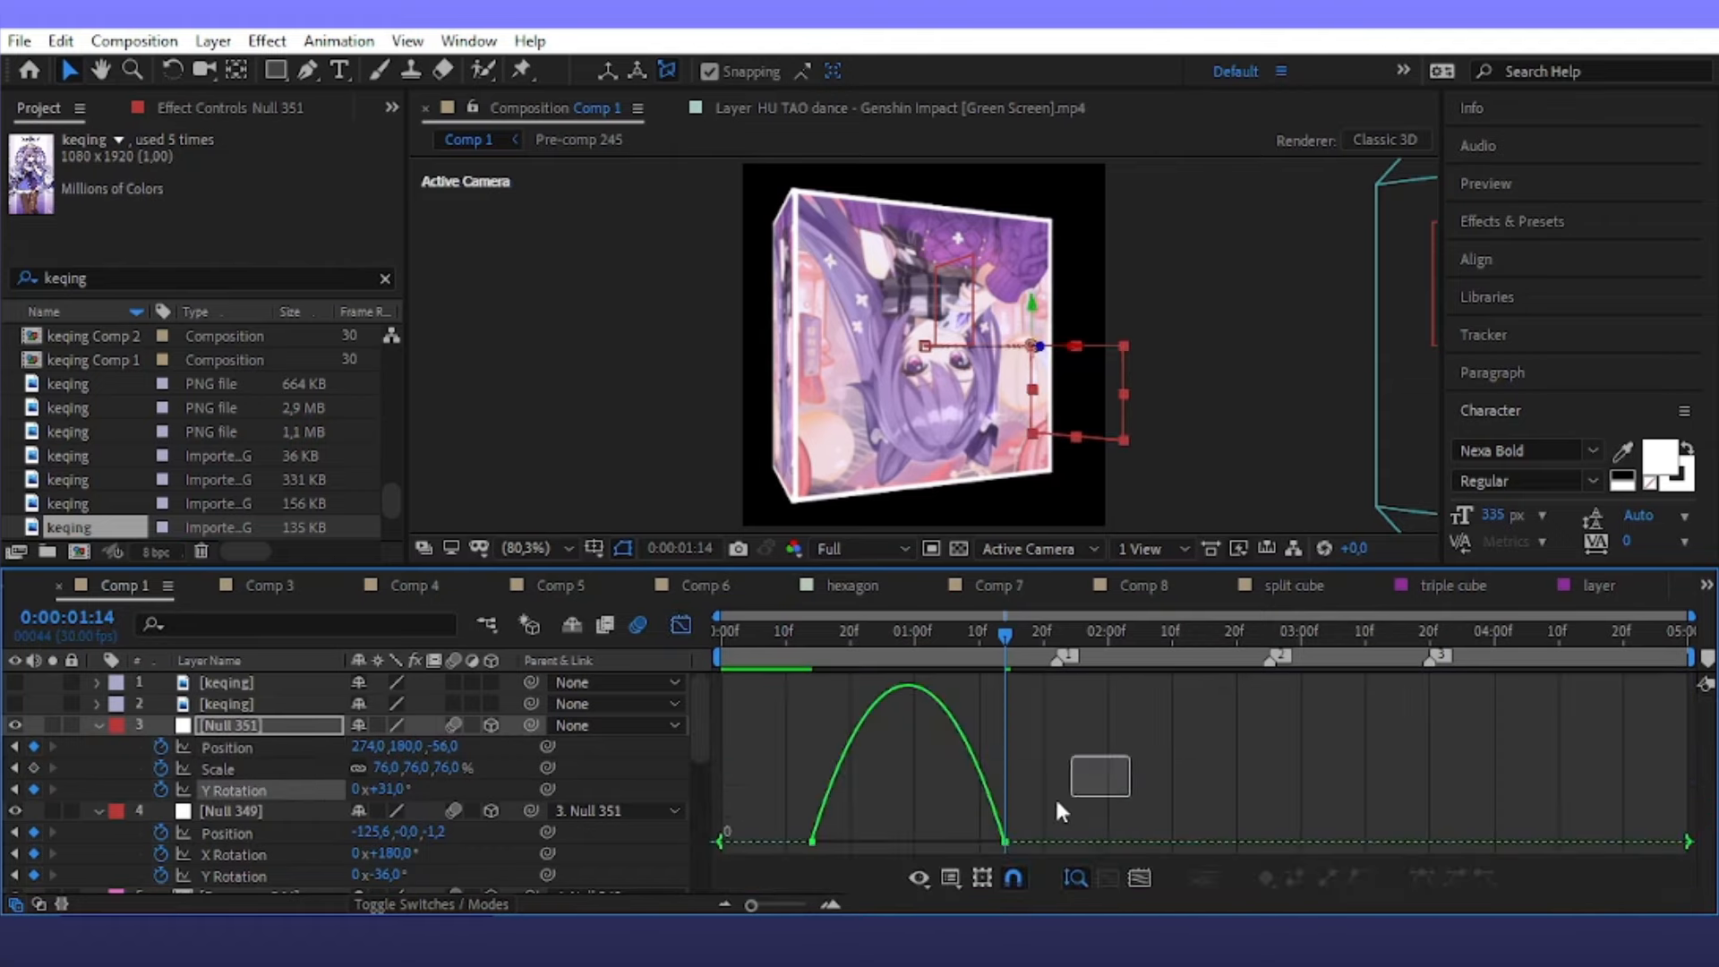
left_click_drag(846, 842, 922, 841)
left_click_drag(979, 631, 842, 688)
key("space")
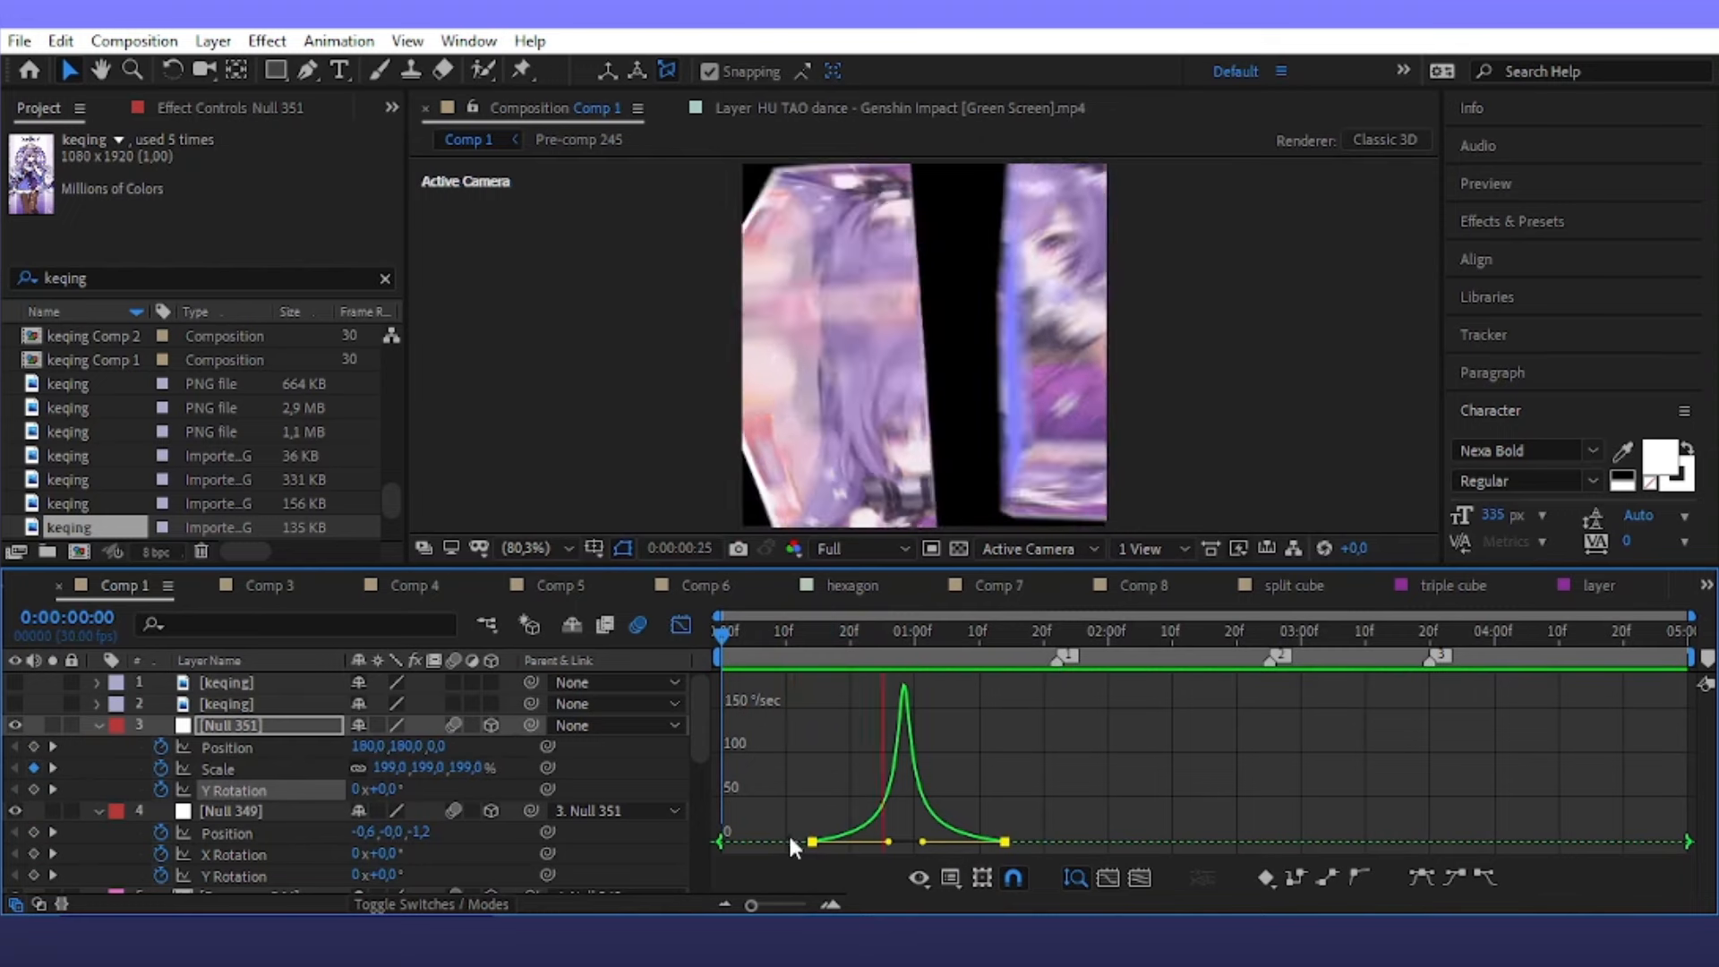
key("space")
In Custom View 1 at 0:01:03, move the pink solid panel Pre-comp 246 from the half cube's outer side to its inner cut face
left_click(681, 624)
left_click_drag(980, 632, 934, 634)
left_click(1041, 547)
left_click(1056, 779)
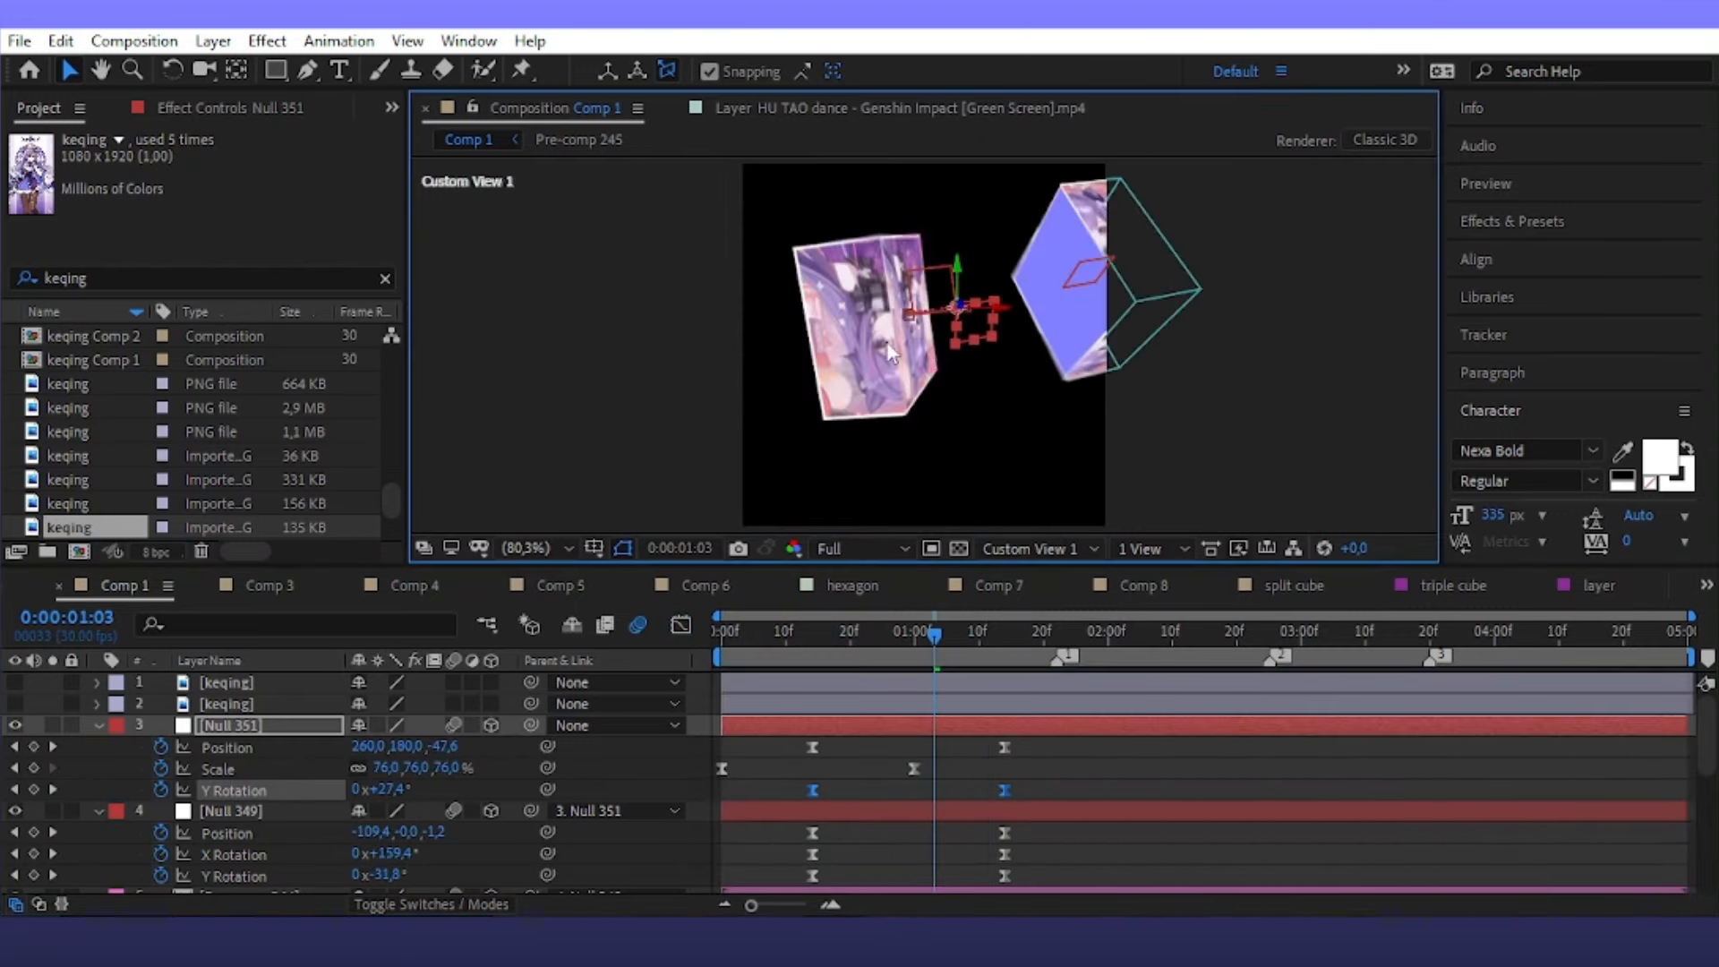
left_click_drag(779, 375, 814, 339)
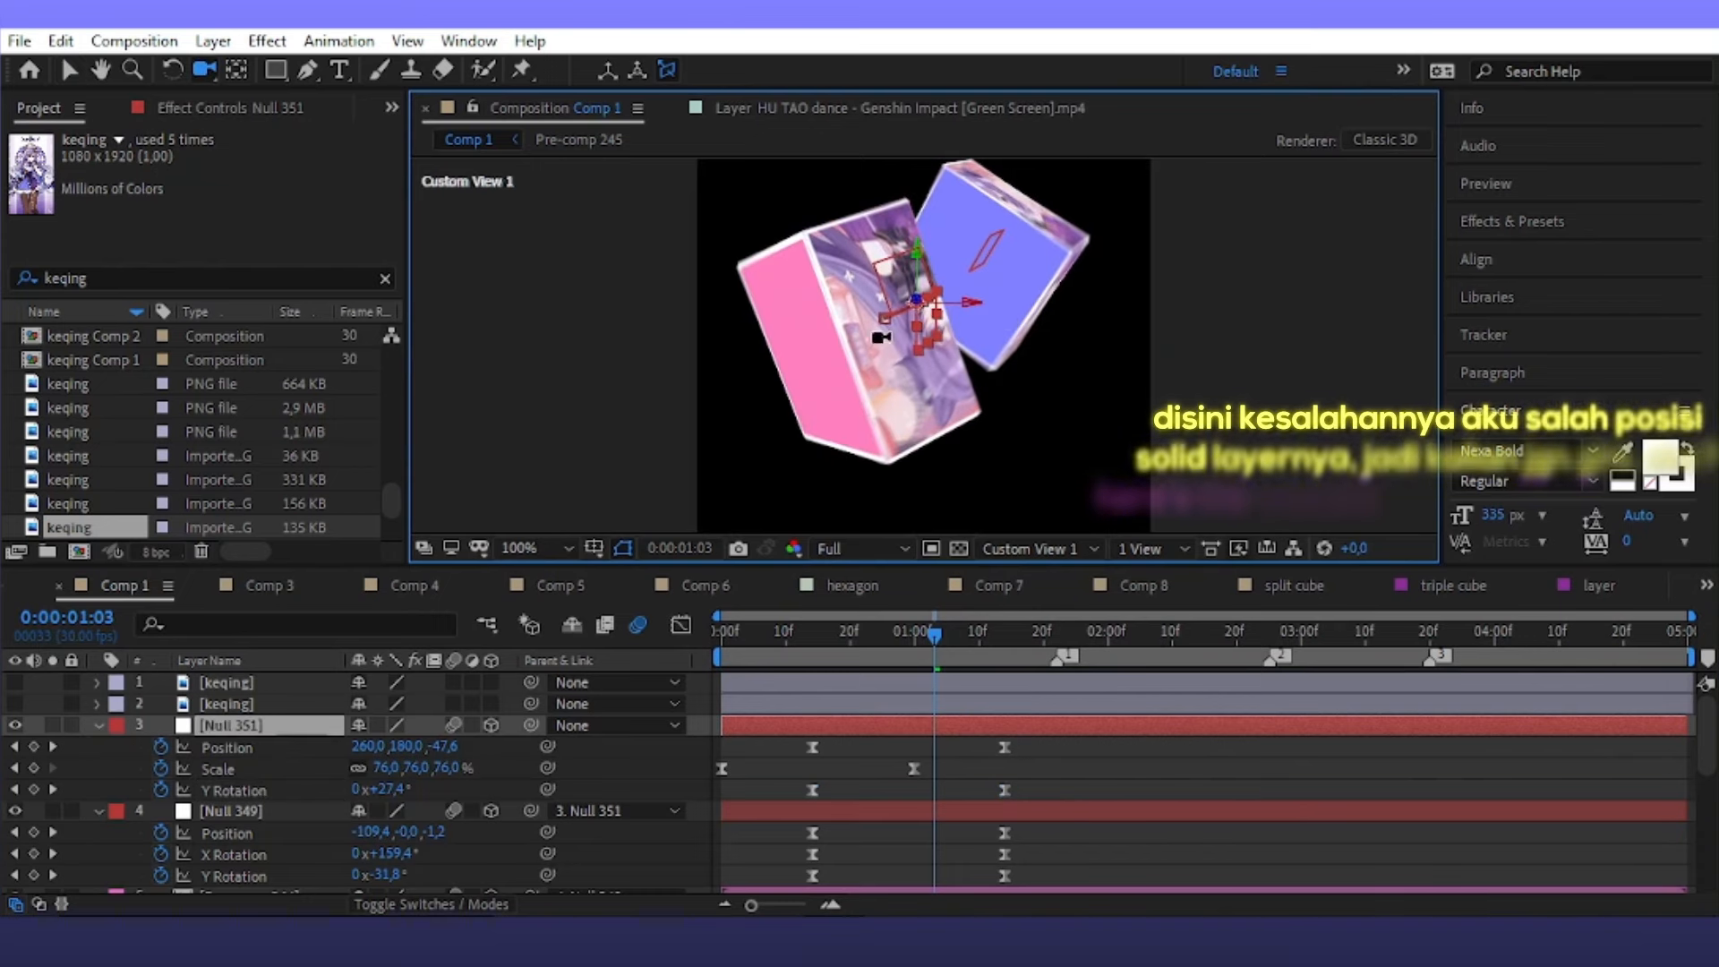
left_click(834, 348)
left_click(940, 337)
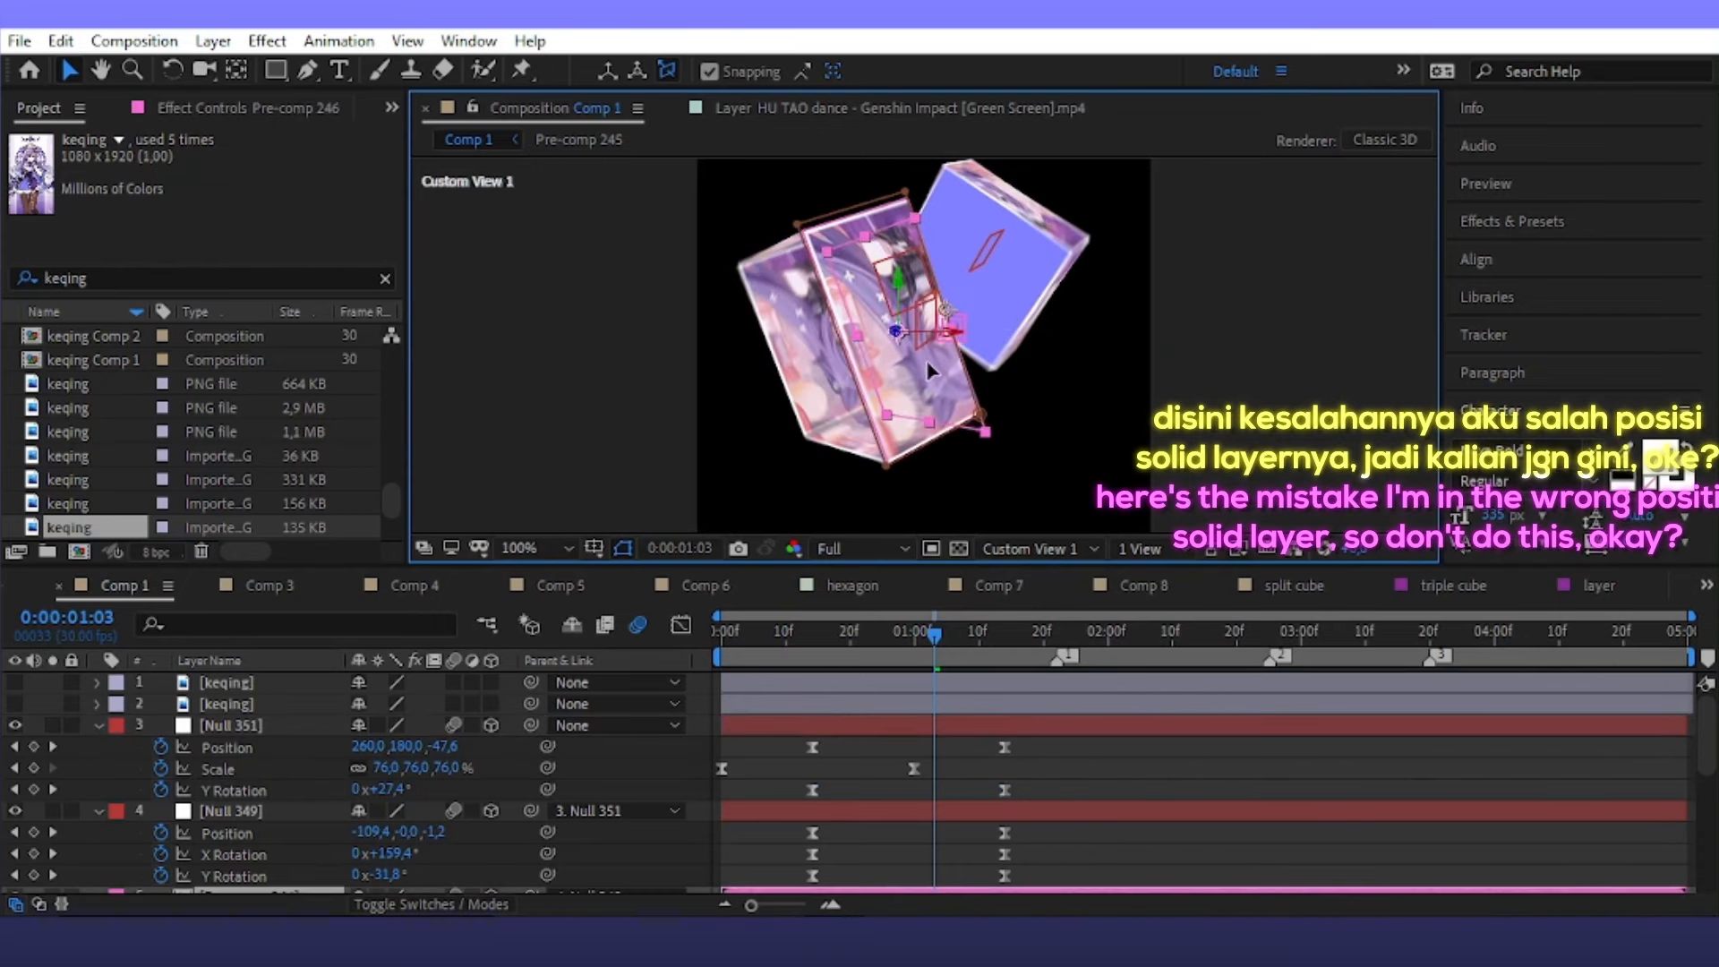
left_click(923, 337)
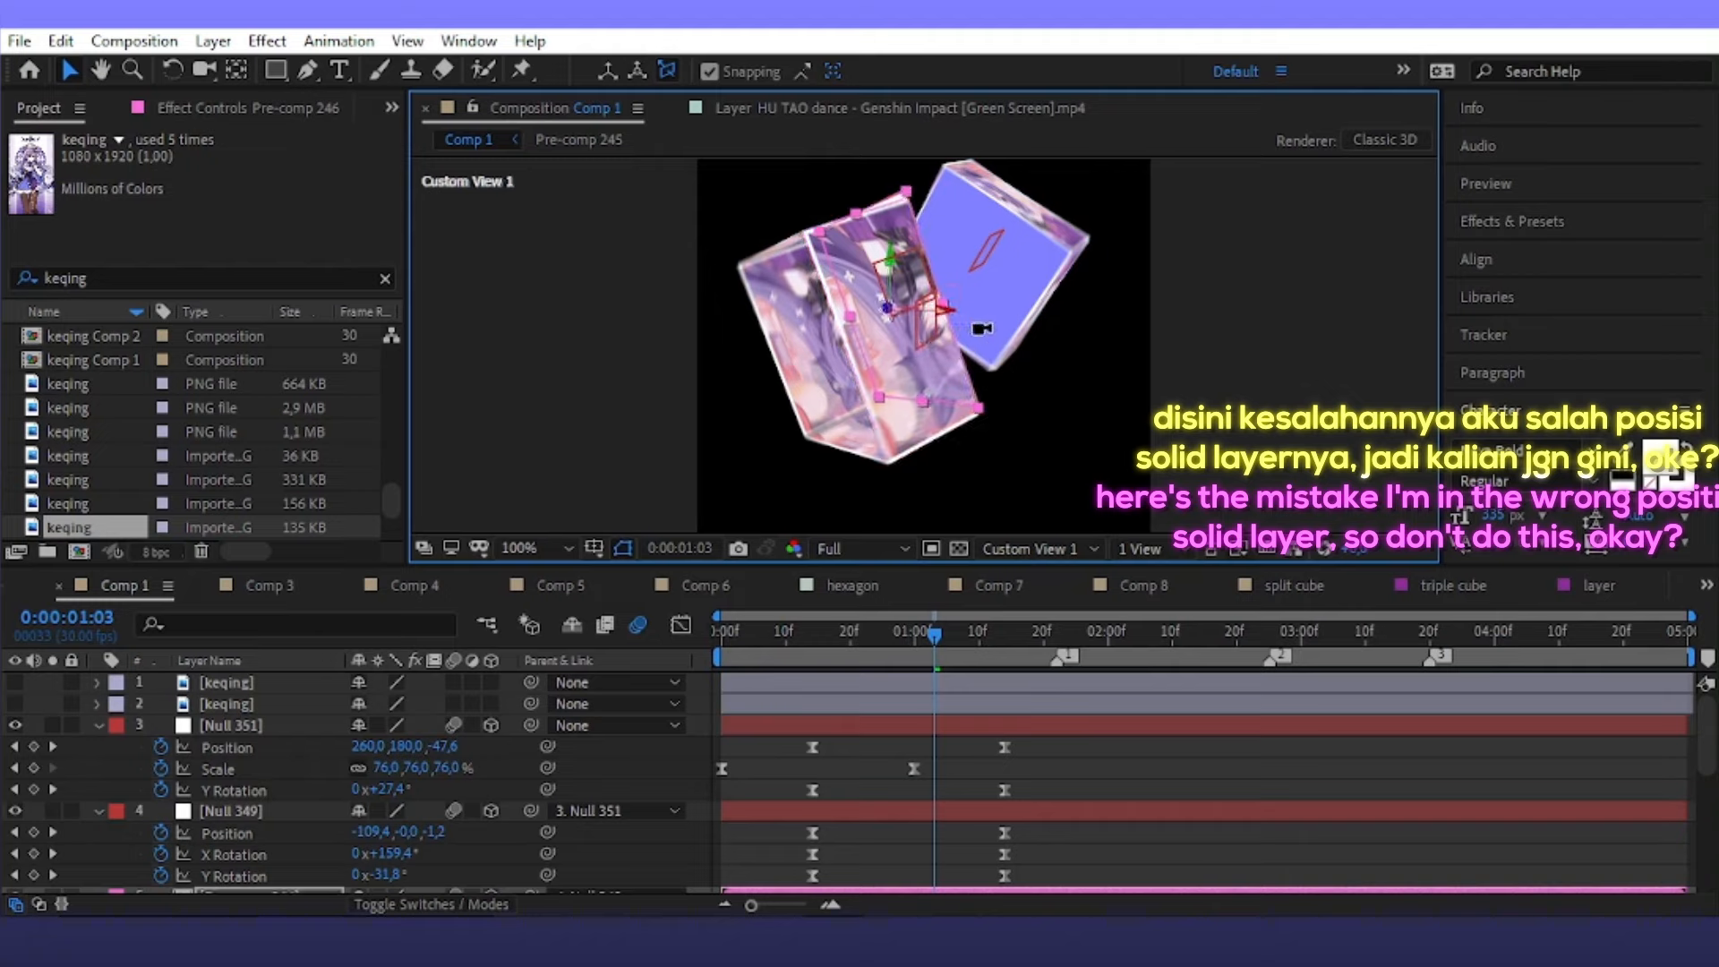
Examine the pink panel Pre-comp 246 on the half cube's cut face from several angles in Custom View 1
key("c")
left_click_drag(716, 376, 621, 383)
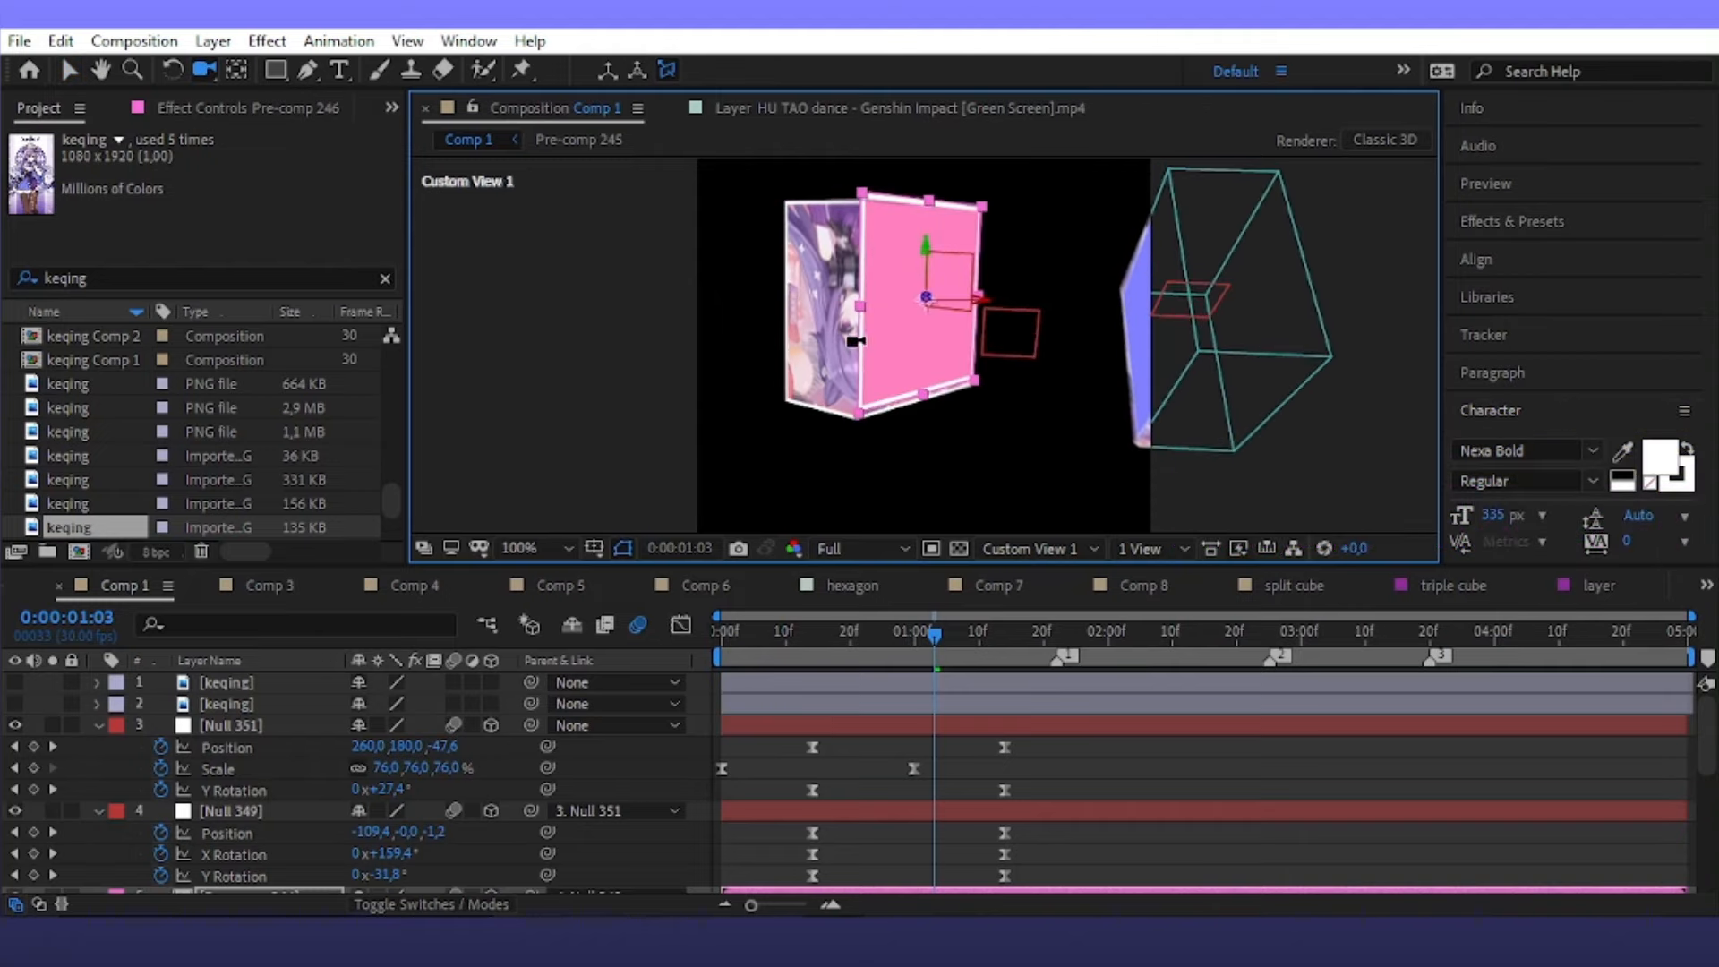
key("v")
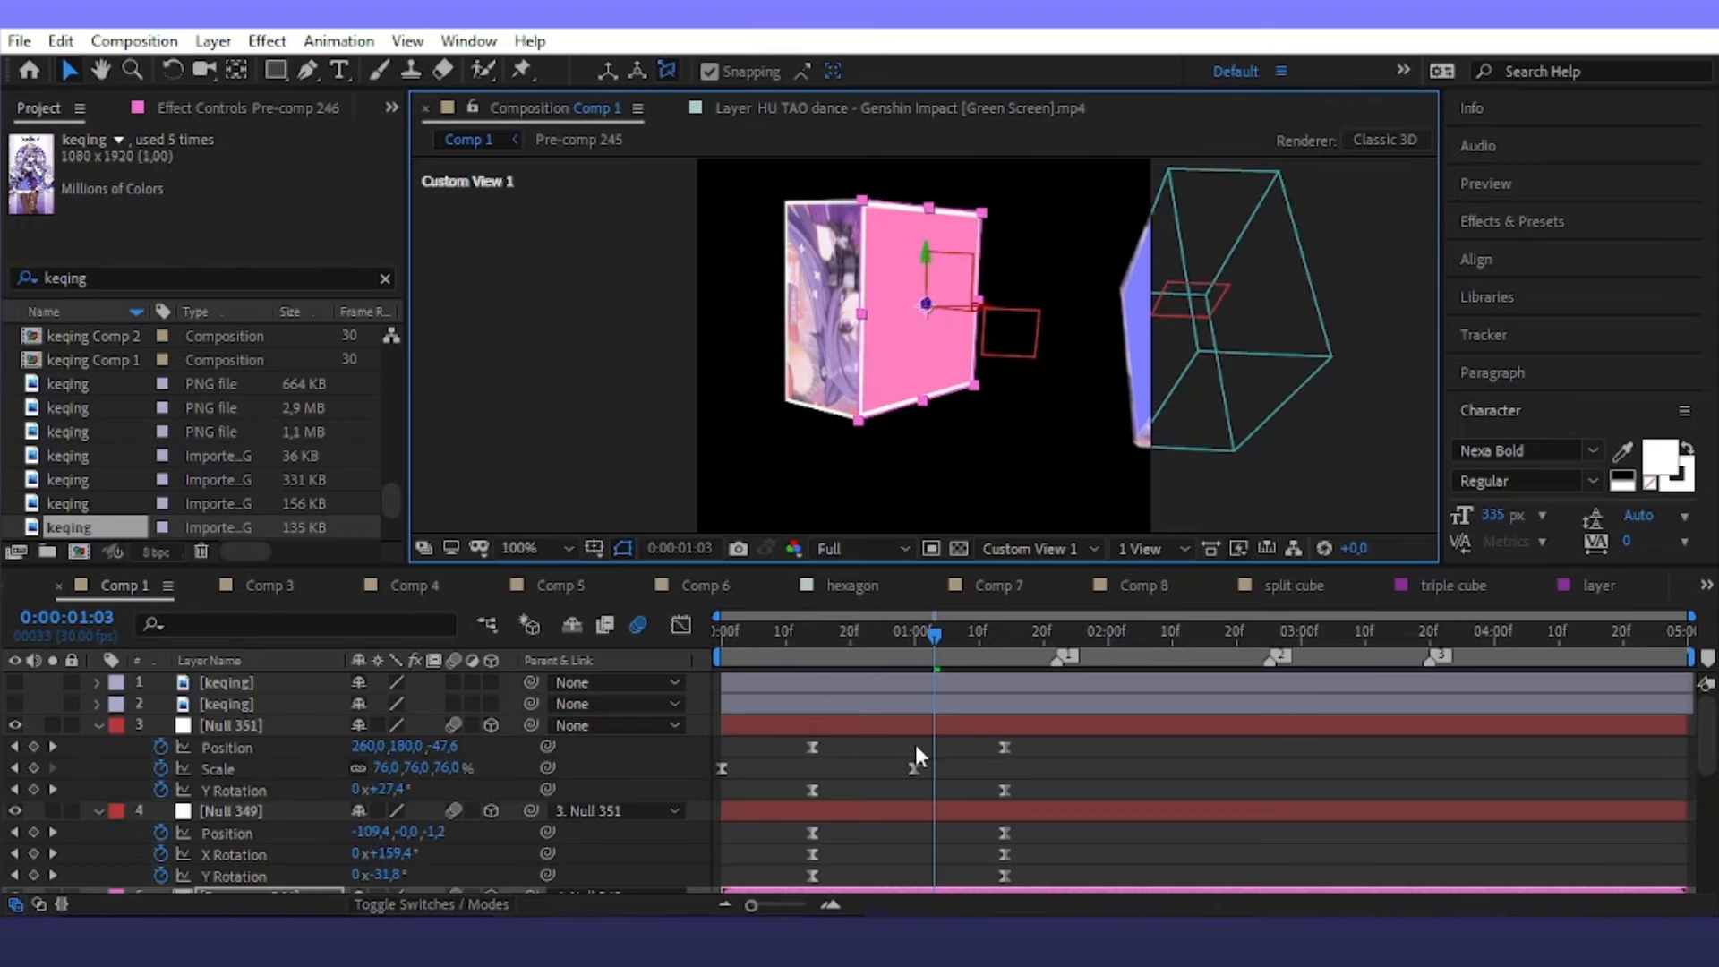
scroll(900, 777, "down", 5)
scroll(872, 770, "up", 3)
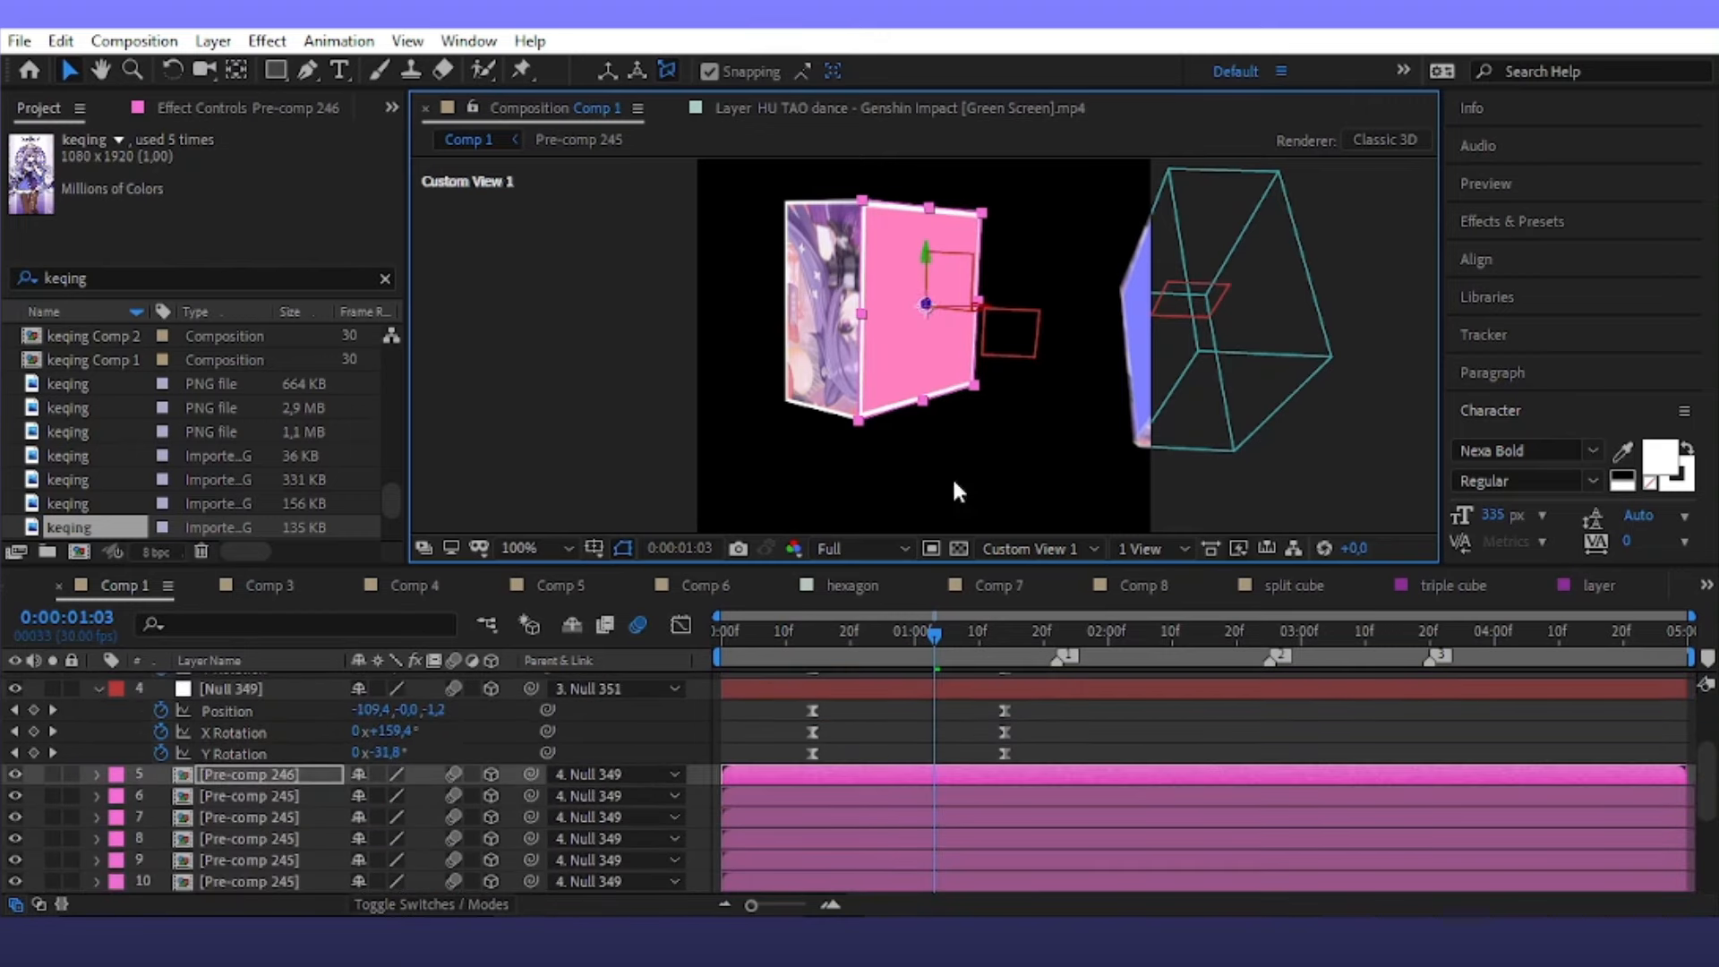
key("c")
left_click_drag(913, 385, 1171, 270)
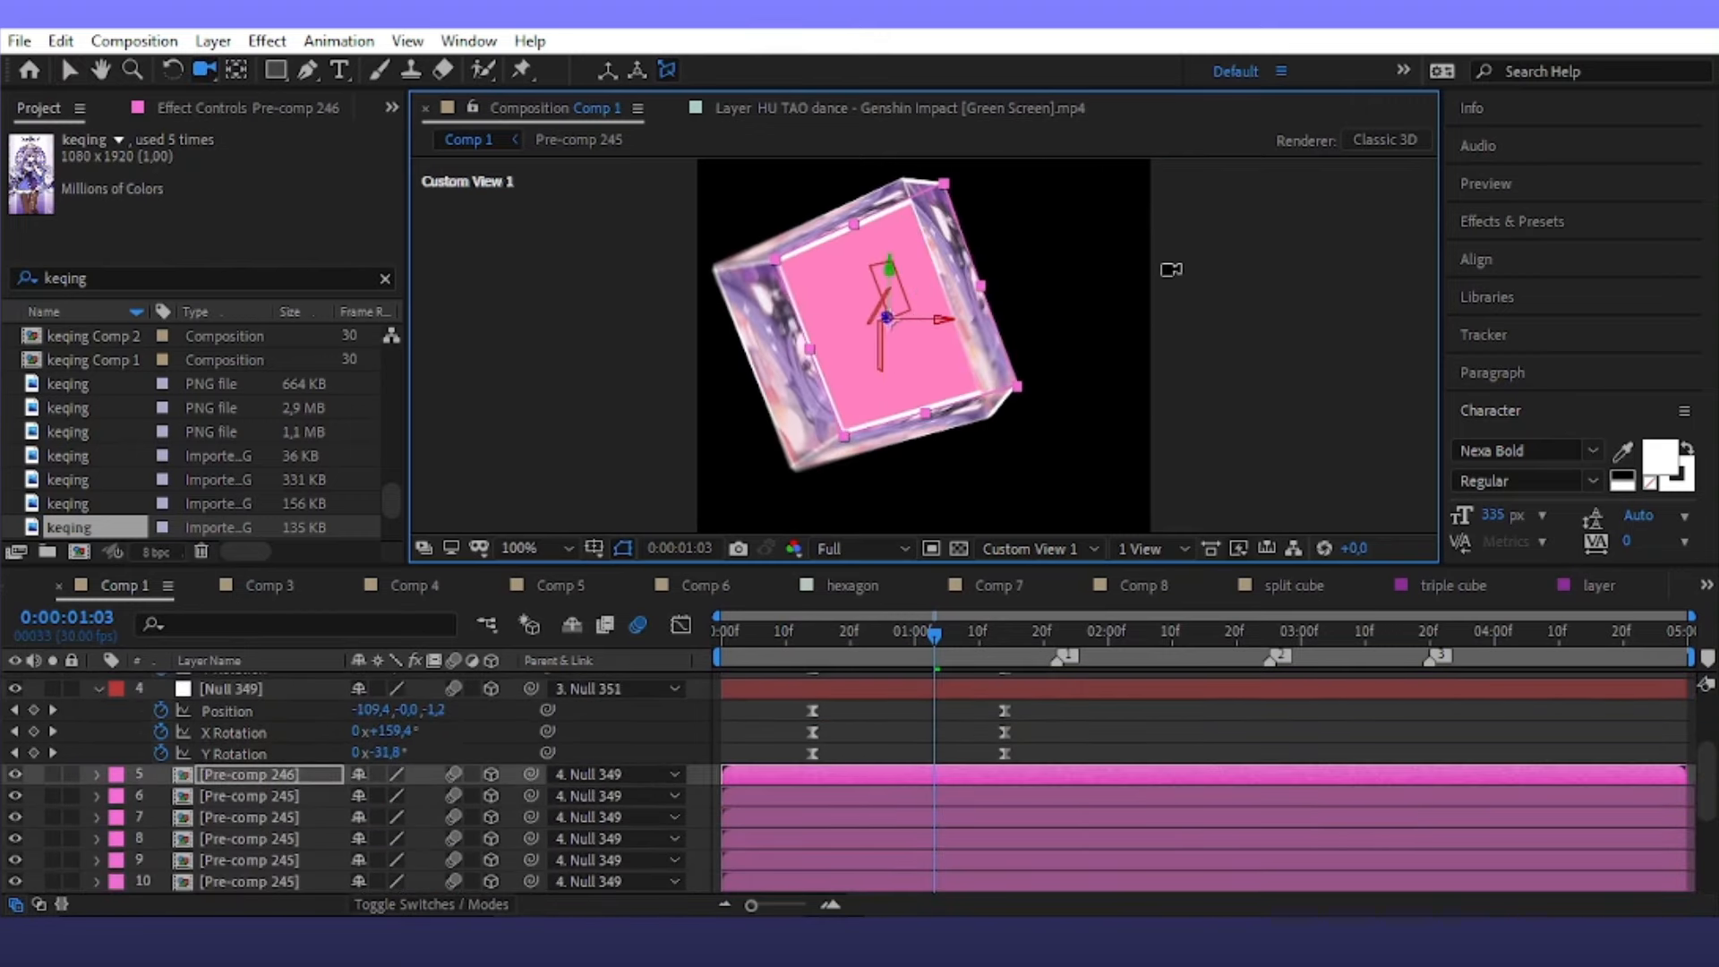
key("v")
Check which face of the half cube each Pre-comp 245 layer parented to Null 349 occupies
left_click(869, 796)
scroll(870, 794, "down", 1)
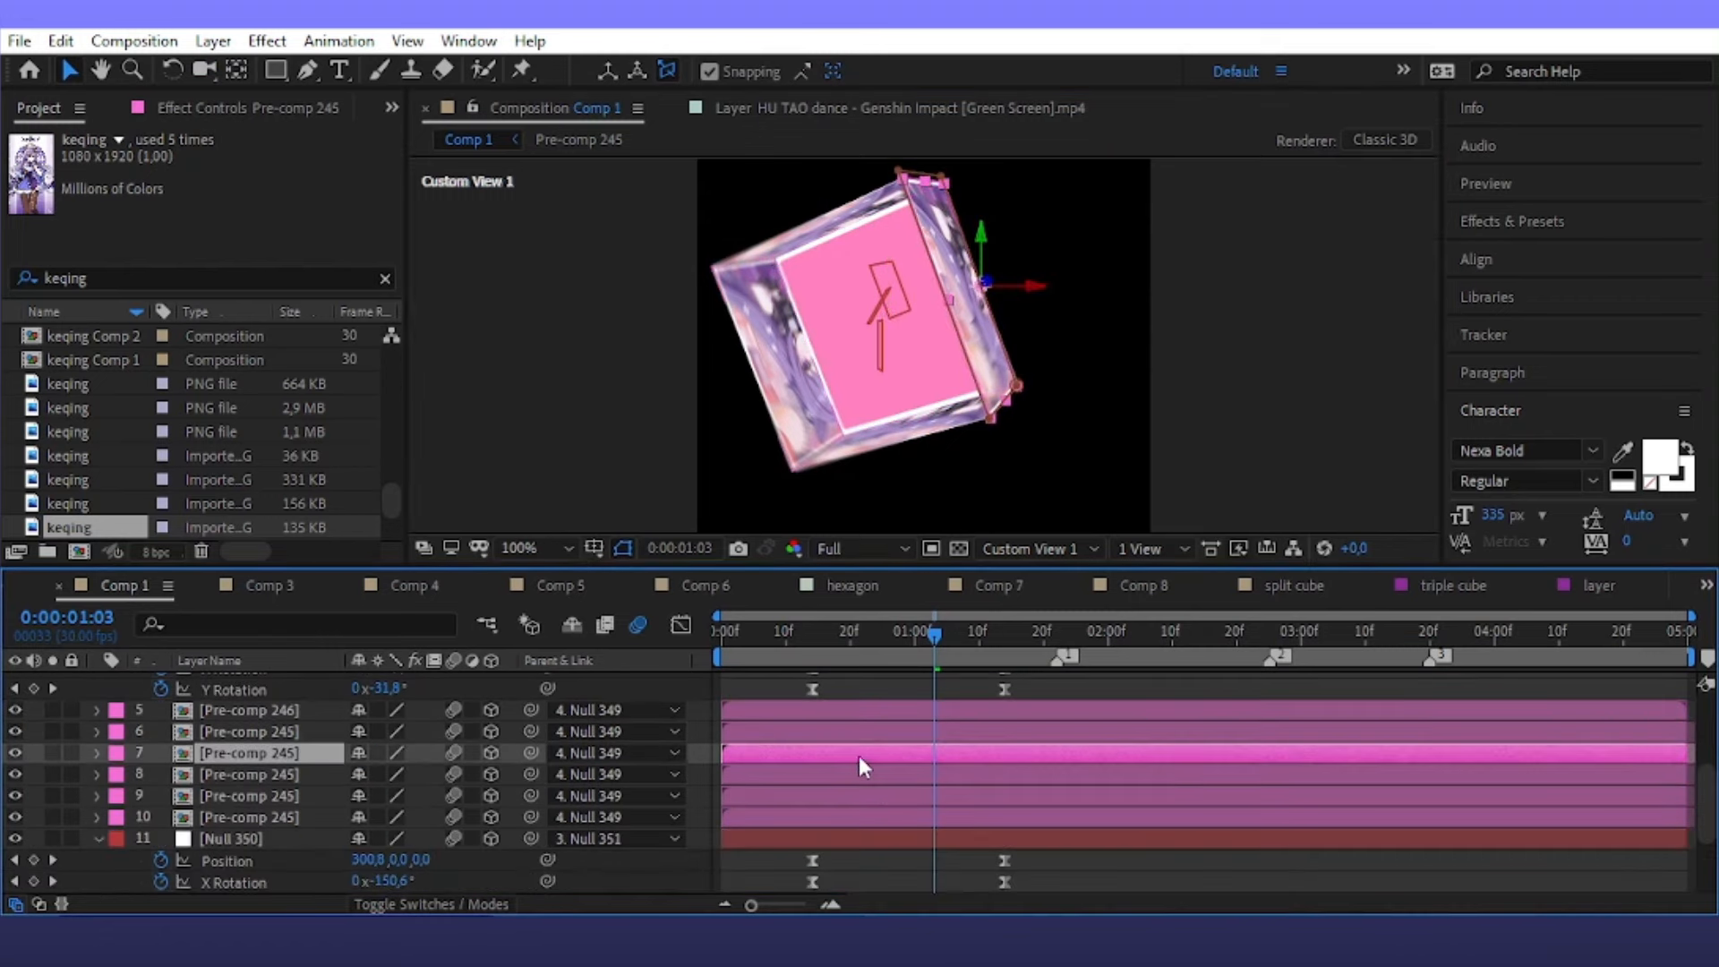
left_click(857, 756)
left_click(855, 774)
left_click(852, 794)
left_click(852, 815)
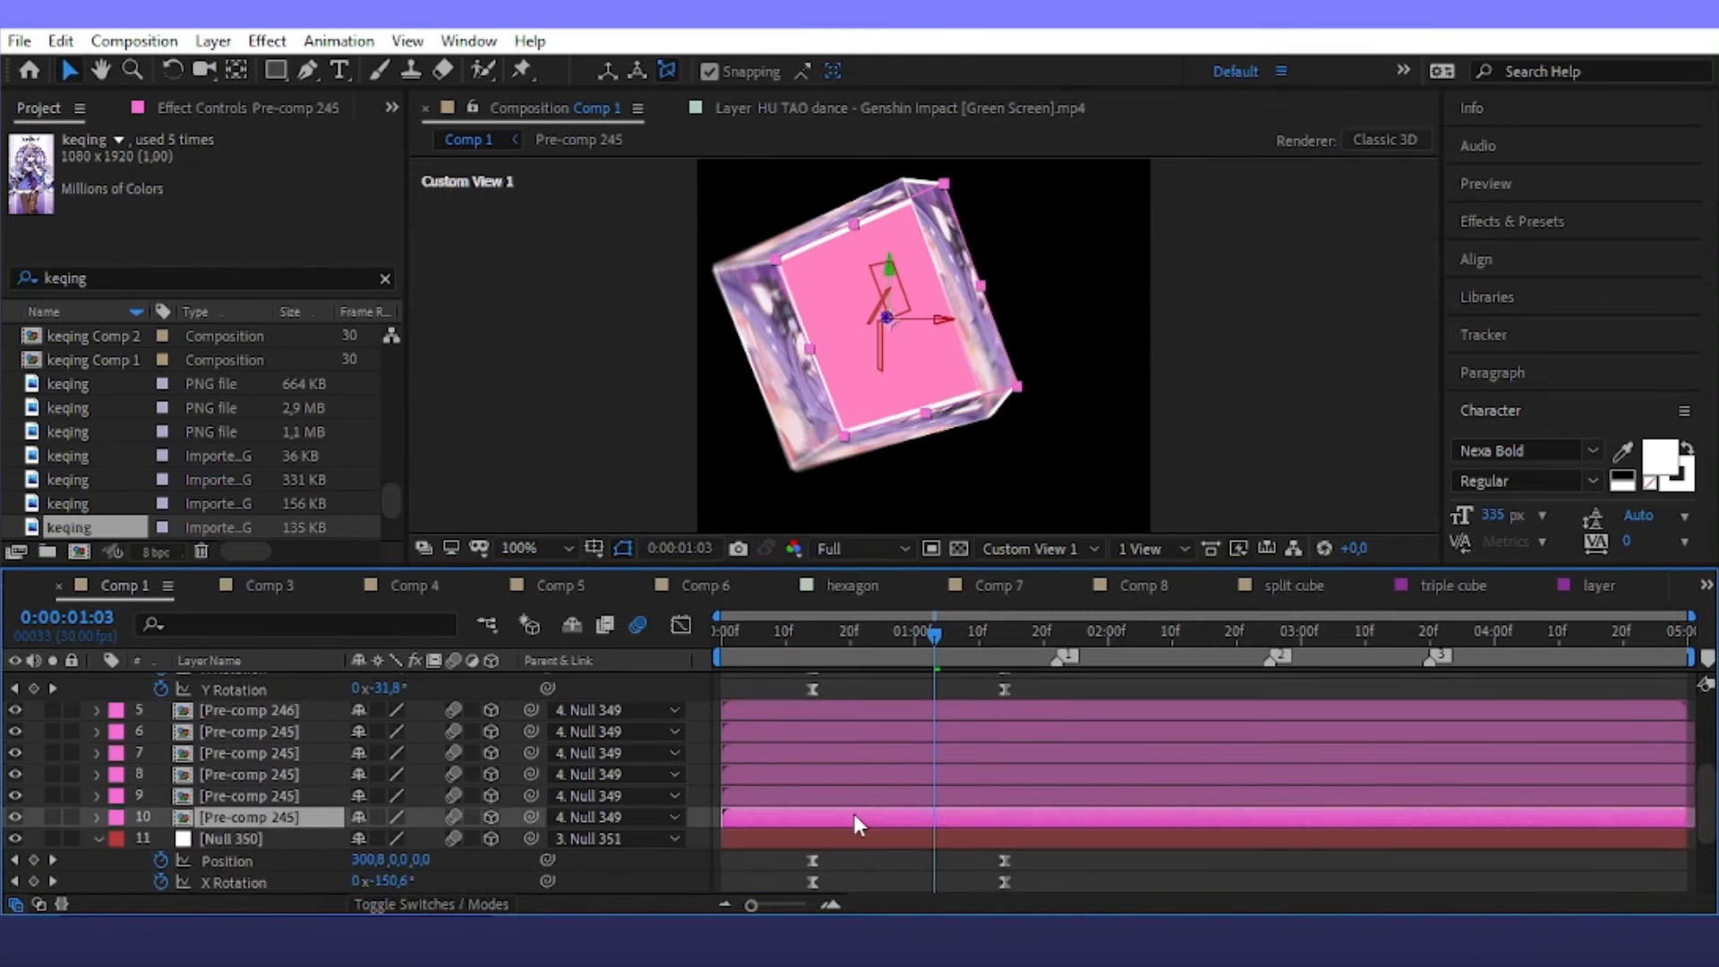
mouse_move(919, 409)
left_mouse_down()
mouse_move(862, 394)
mouse_move(858, 422)
mouse_move(896, 411)
left_mouse_up()
Preview the animation from the start through the Active Camera, with the composition view magnification set to Fit up to 100%
left_click(1034, 550)
left_click(1039, 575)
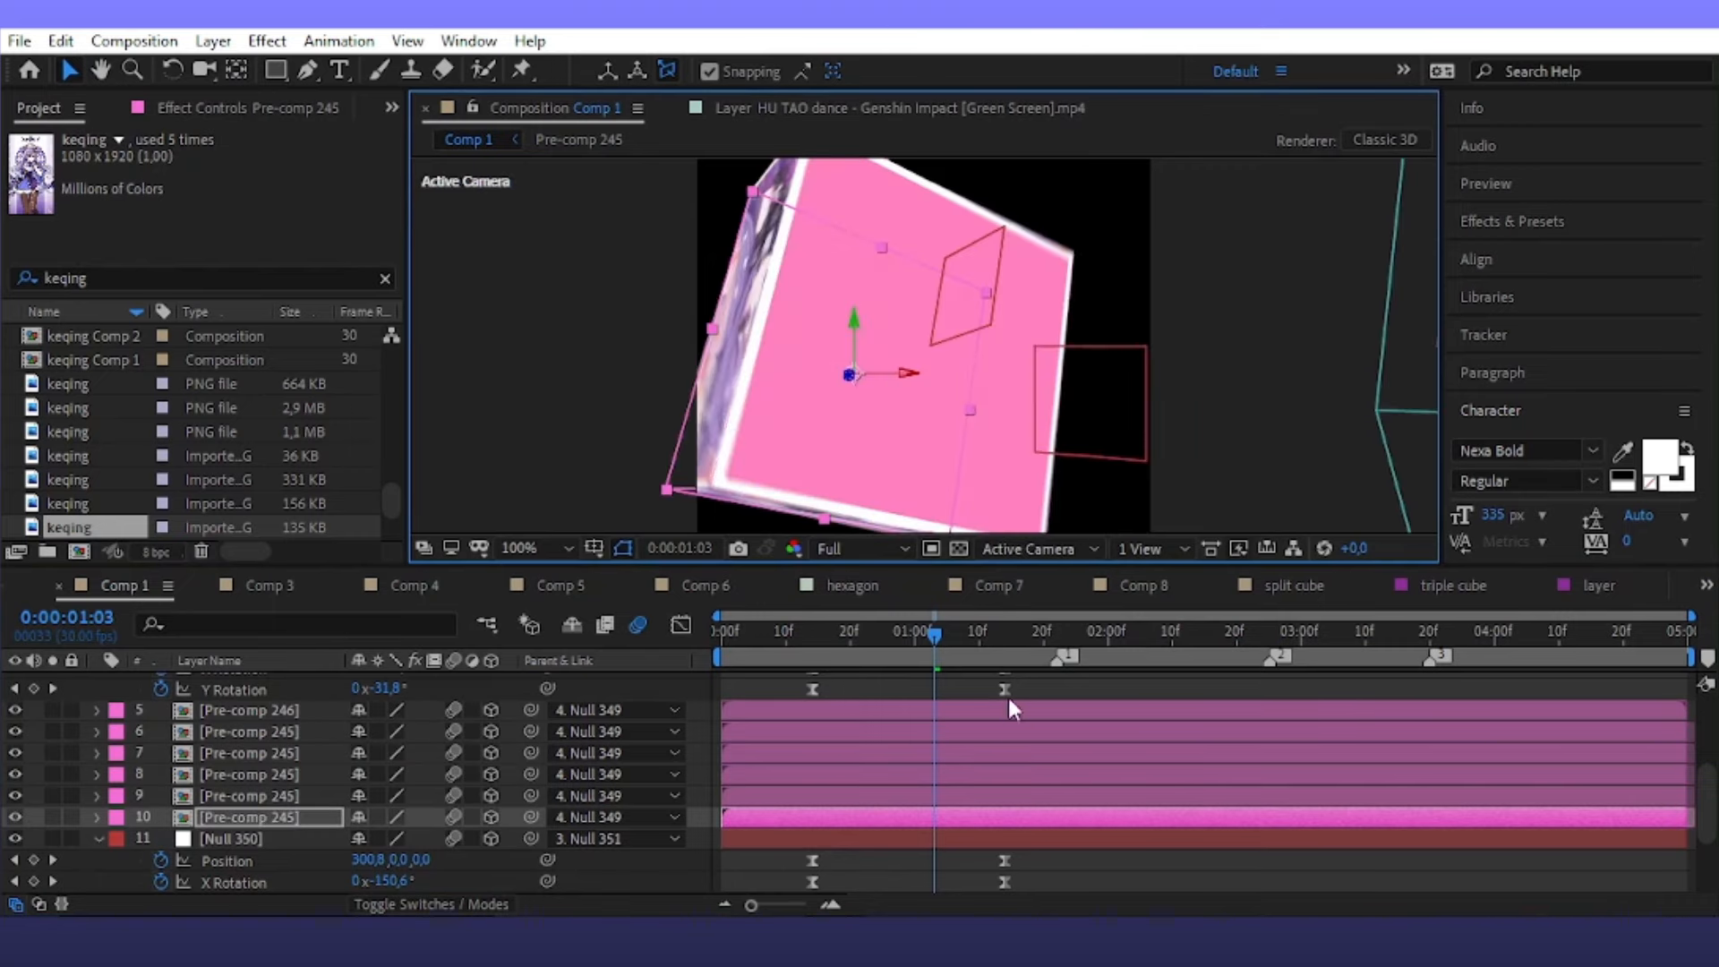
left_click(1066, 690)
scroll(1056, 698, "up", 3)
left_click_drag(935, 634, 714, 647)
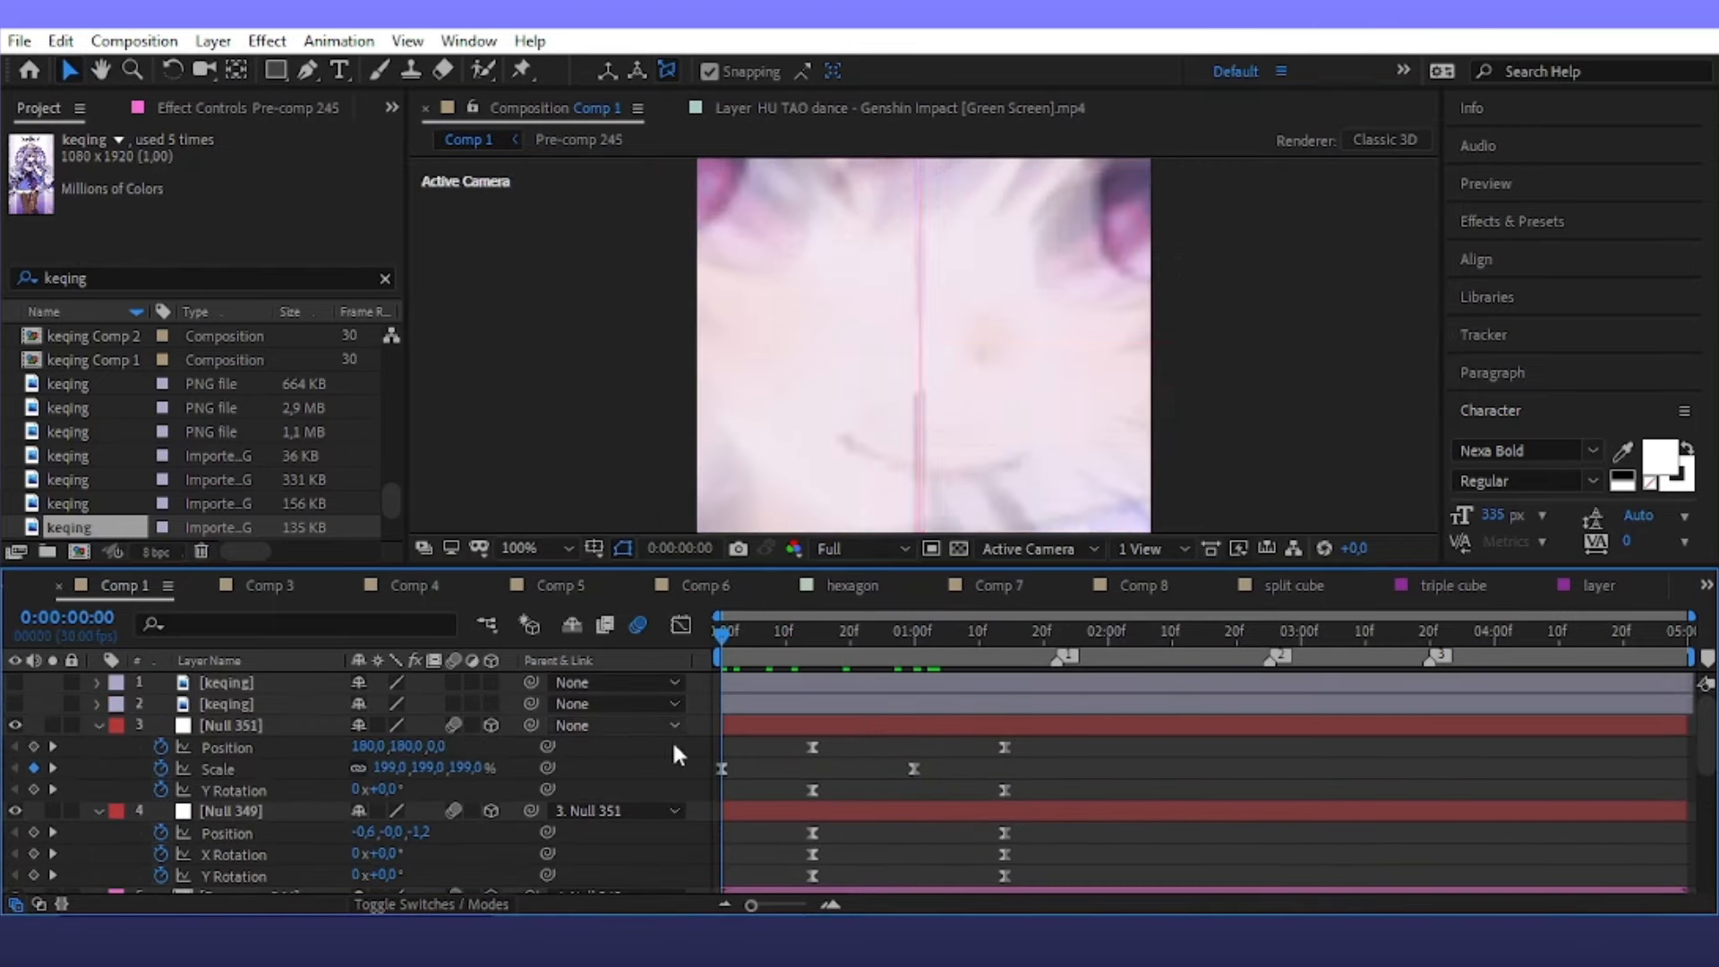
left_click(543, 548)
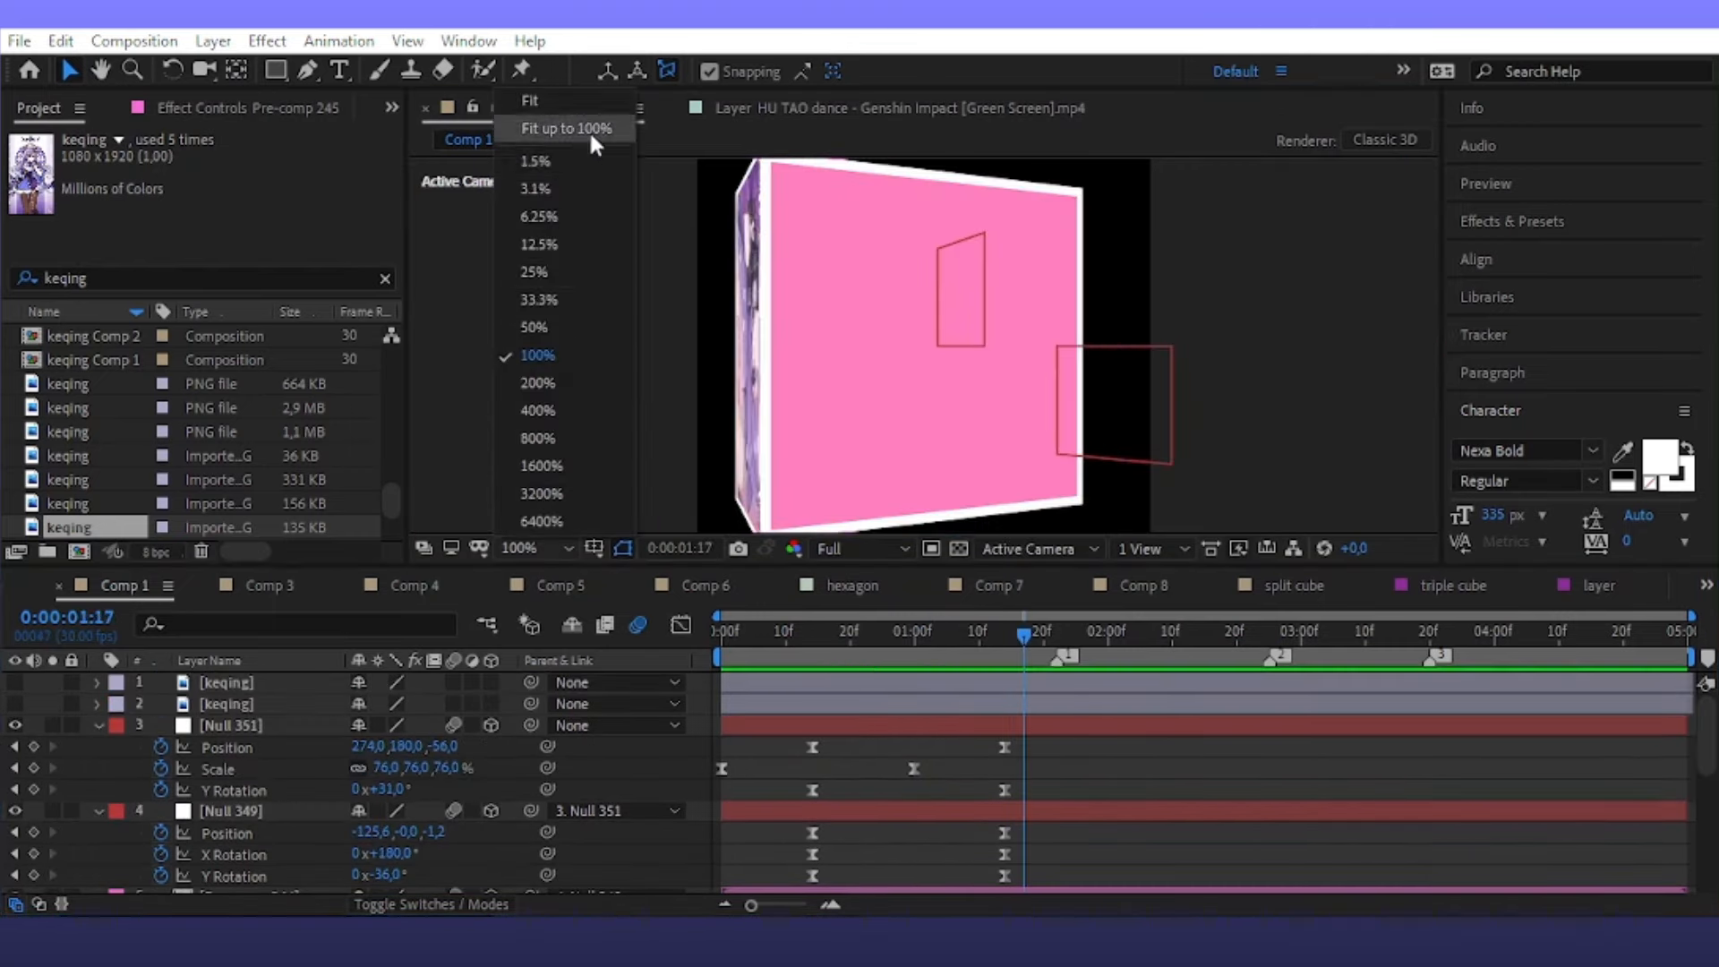
left_click(589, 129)
left_click(882, 357)
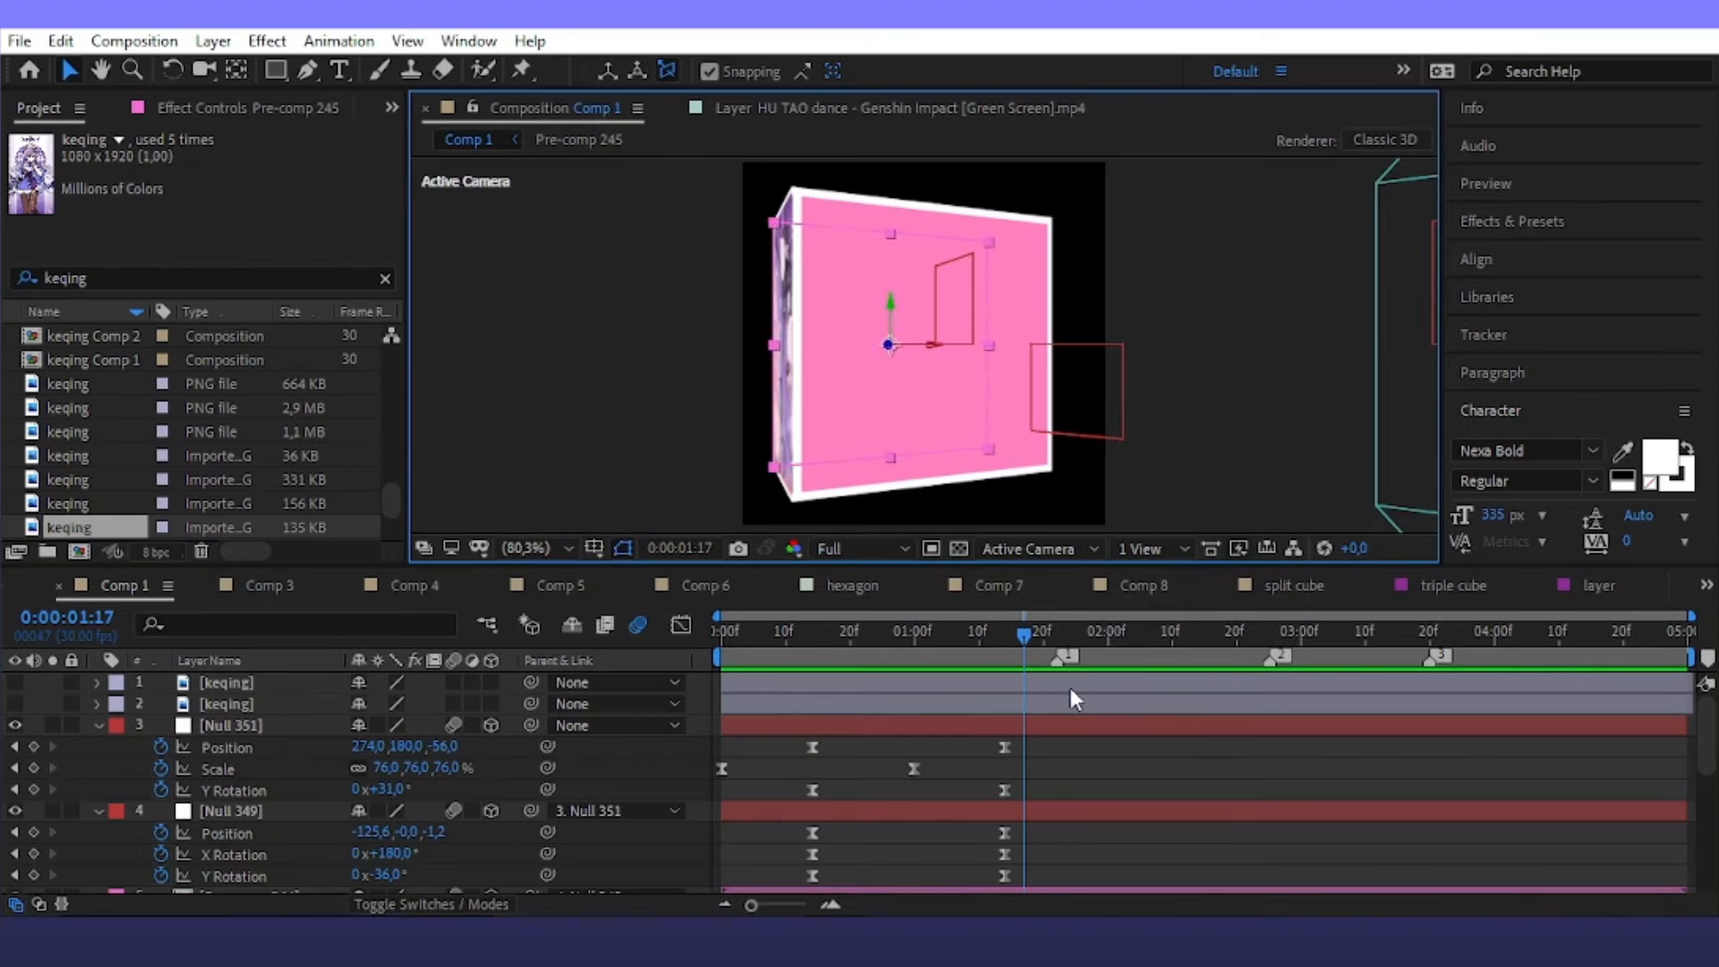
At 0:00:01:14, select the pink solid panel Pre-comp 246 on the front of the half cube and save the project
left_click(1009, 652)
scroll(1038, 734, "down", 5)
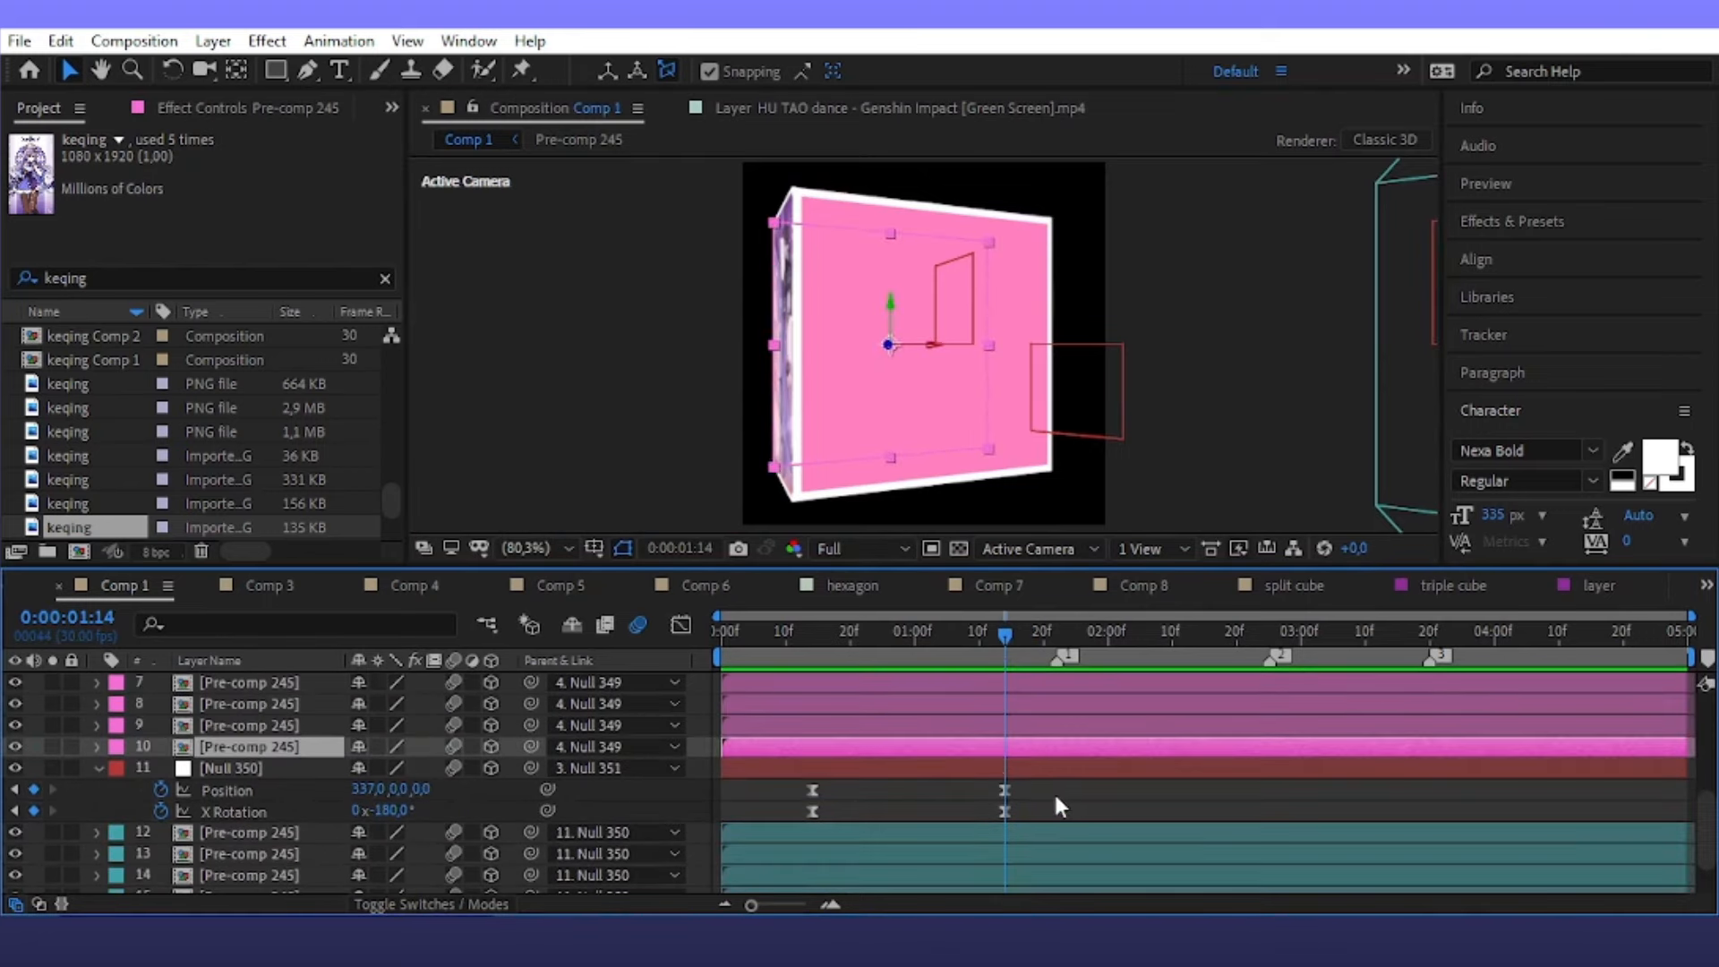
scroll(983, 744, "up", 3)
left_click(870, 486)
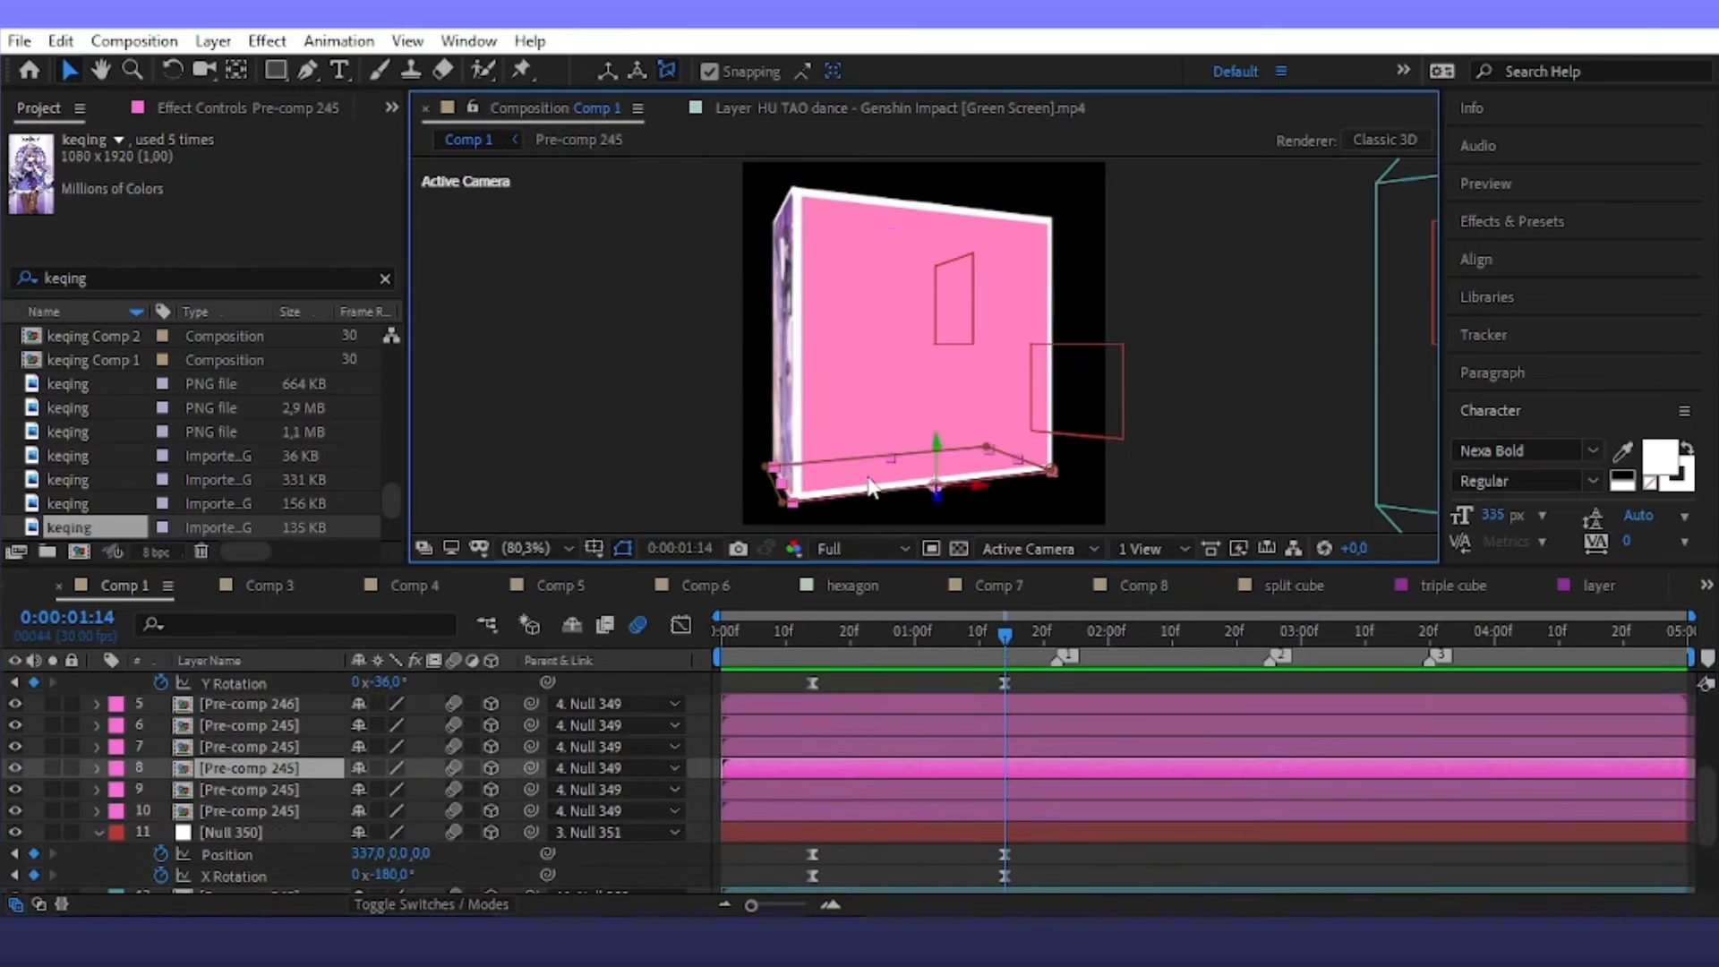
left_click(1043, 383)
left_click(979, 706)
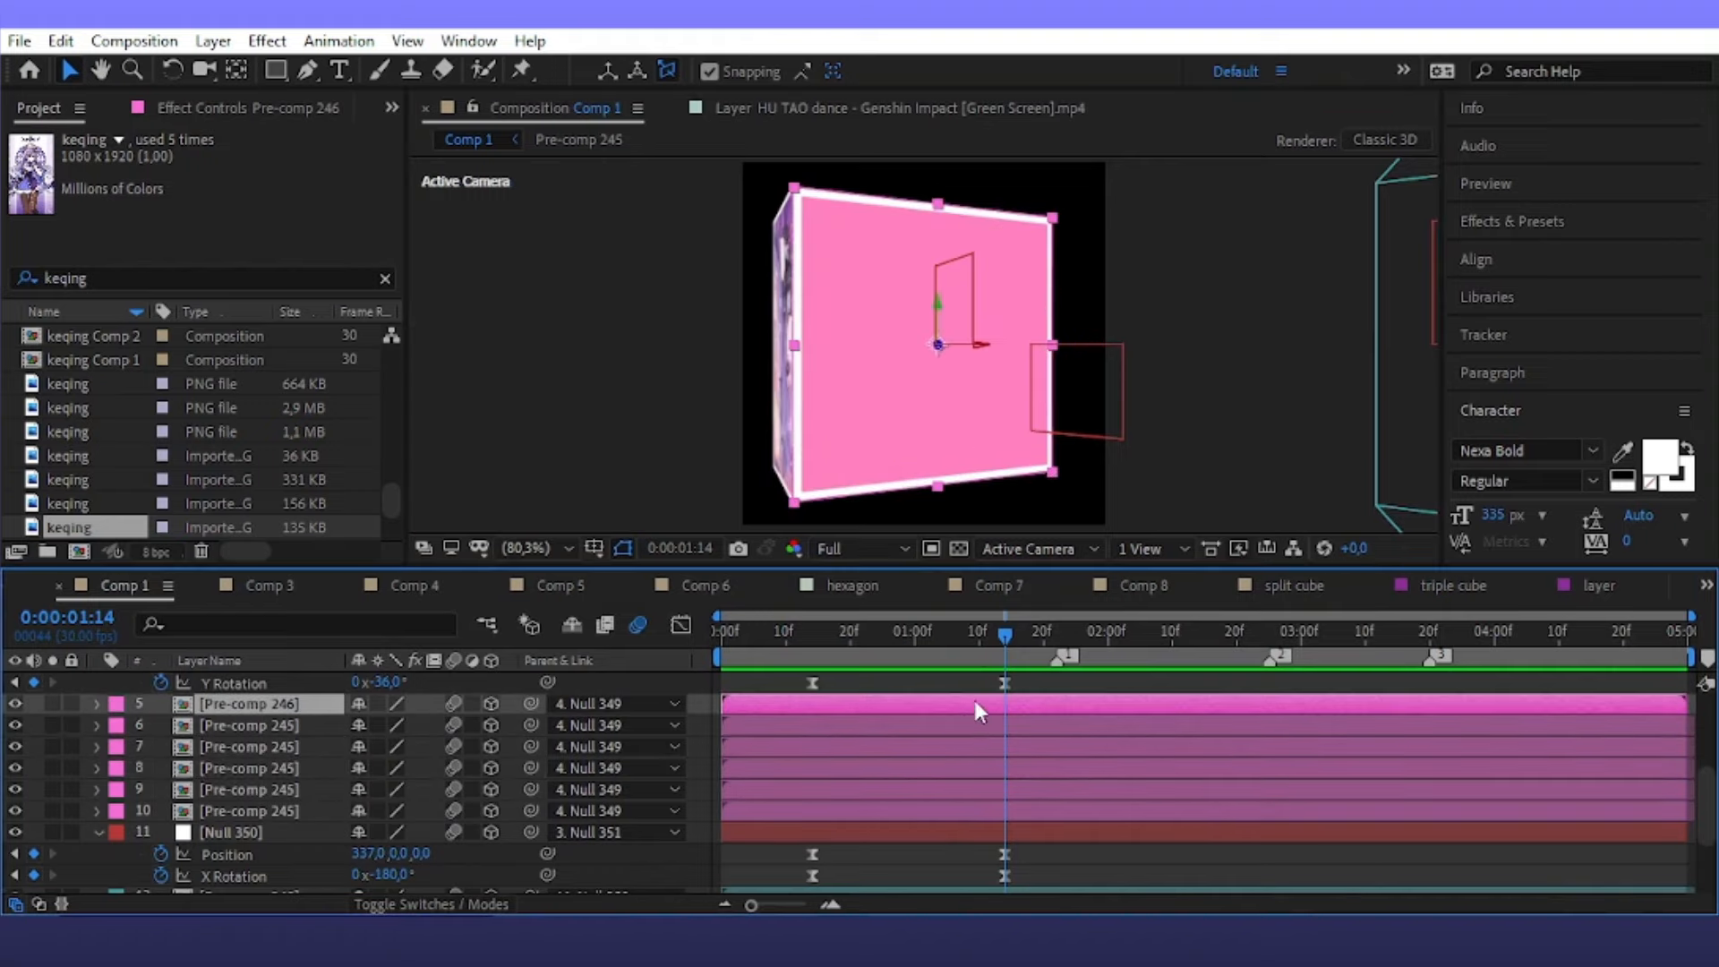
key("ctrl+s")
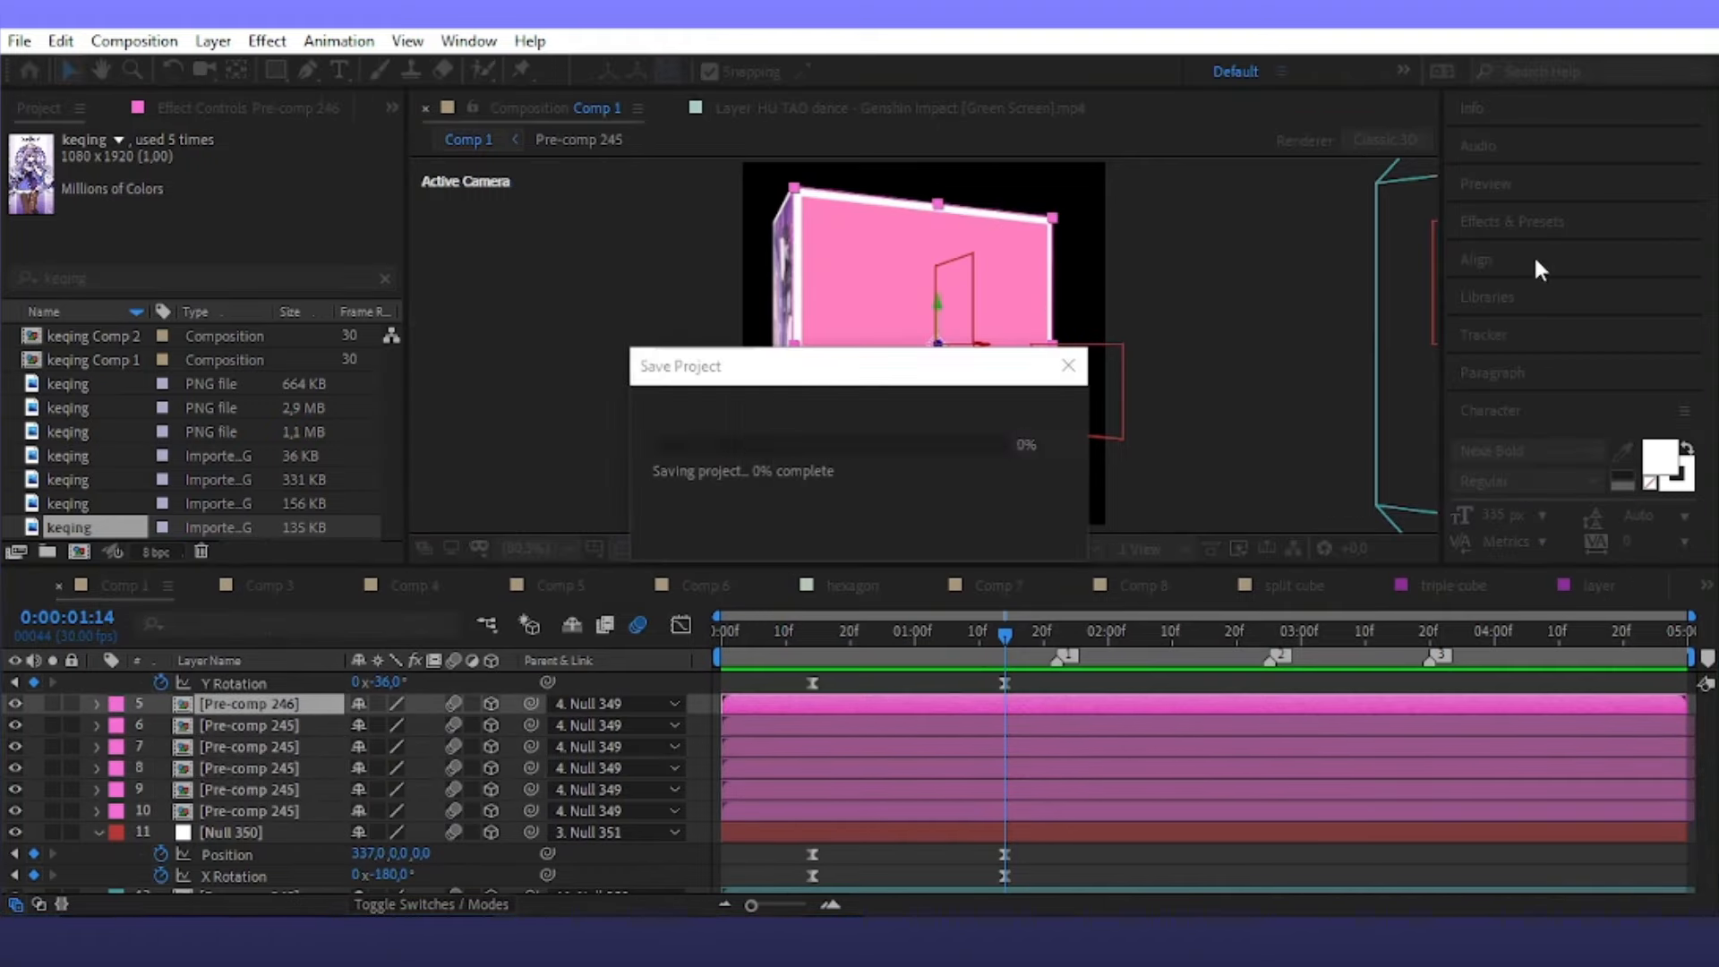
Apply S_WipeCircle to Pre-comp 246, enable Wipe Percent keyframing at 0%, and set Wipe Direction to Circle Out
left_click(1524, 224)
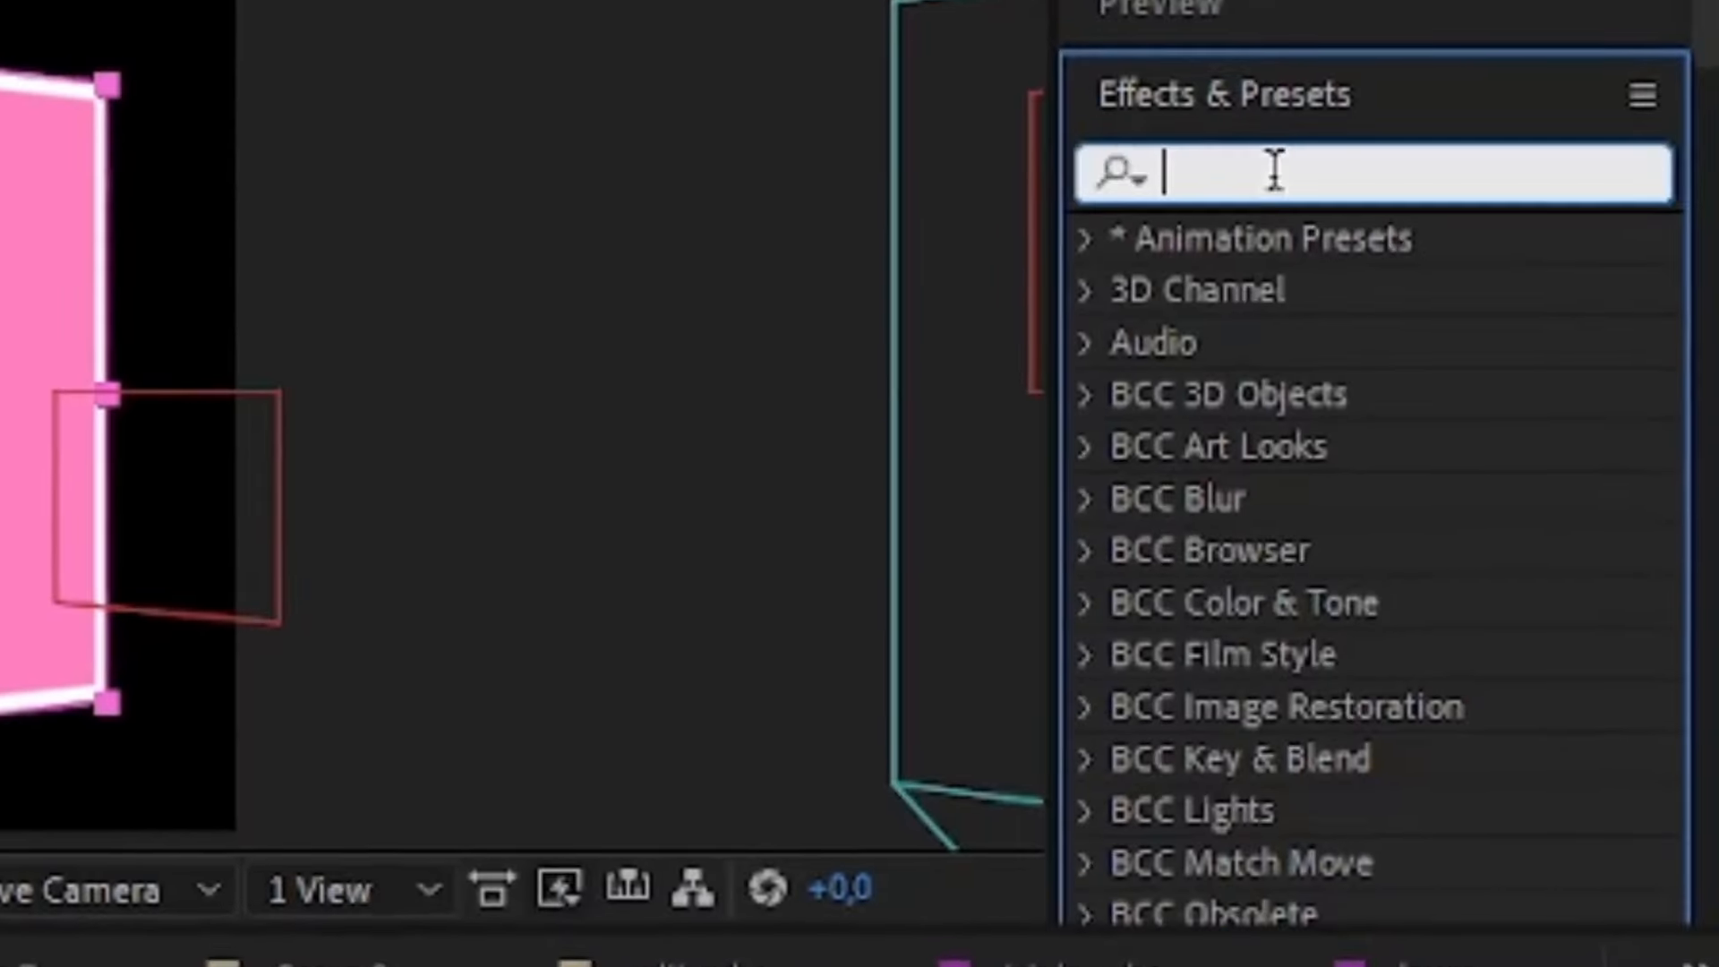
type("wipecir")
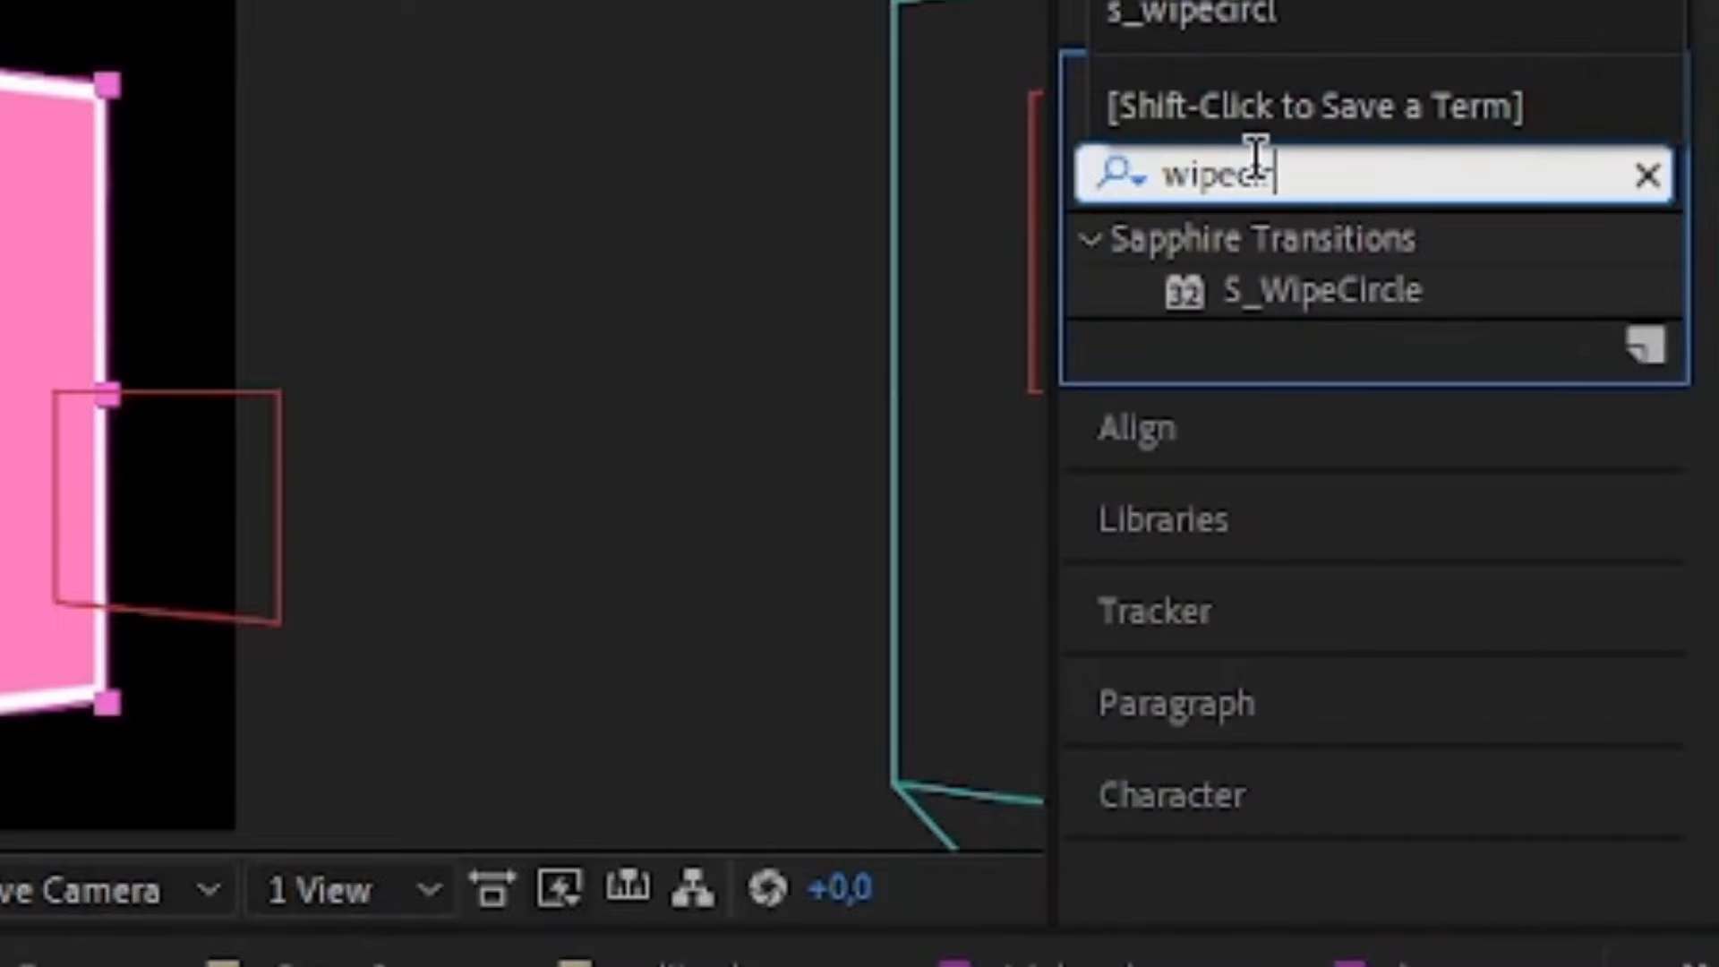
left_click(1382, 304)
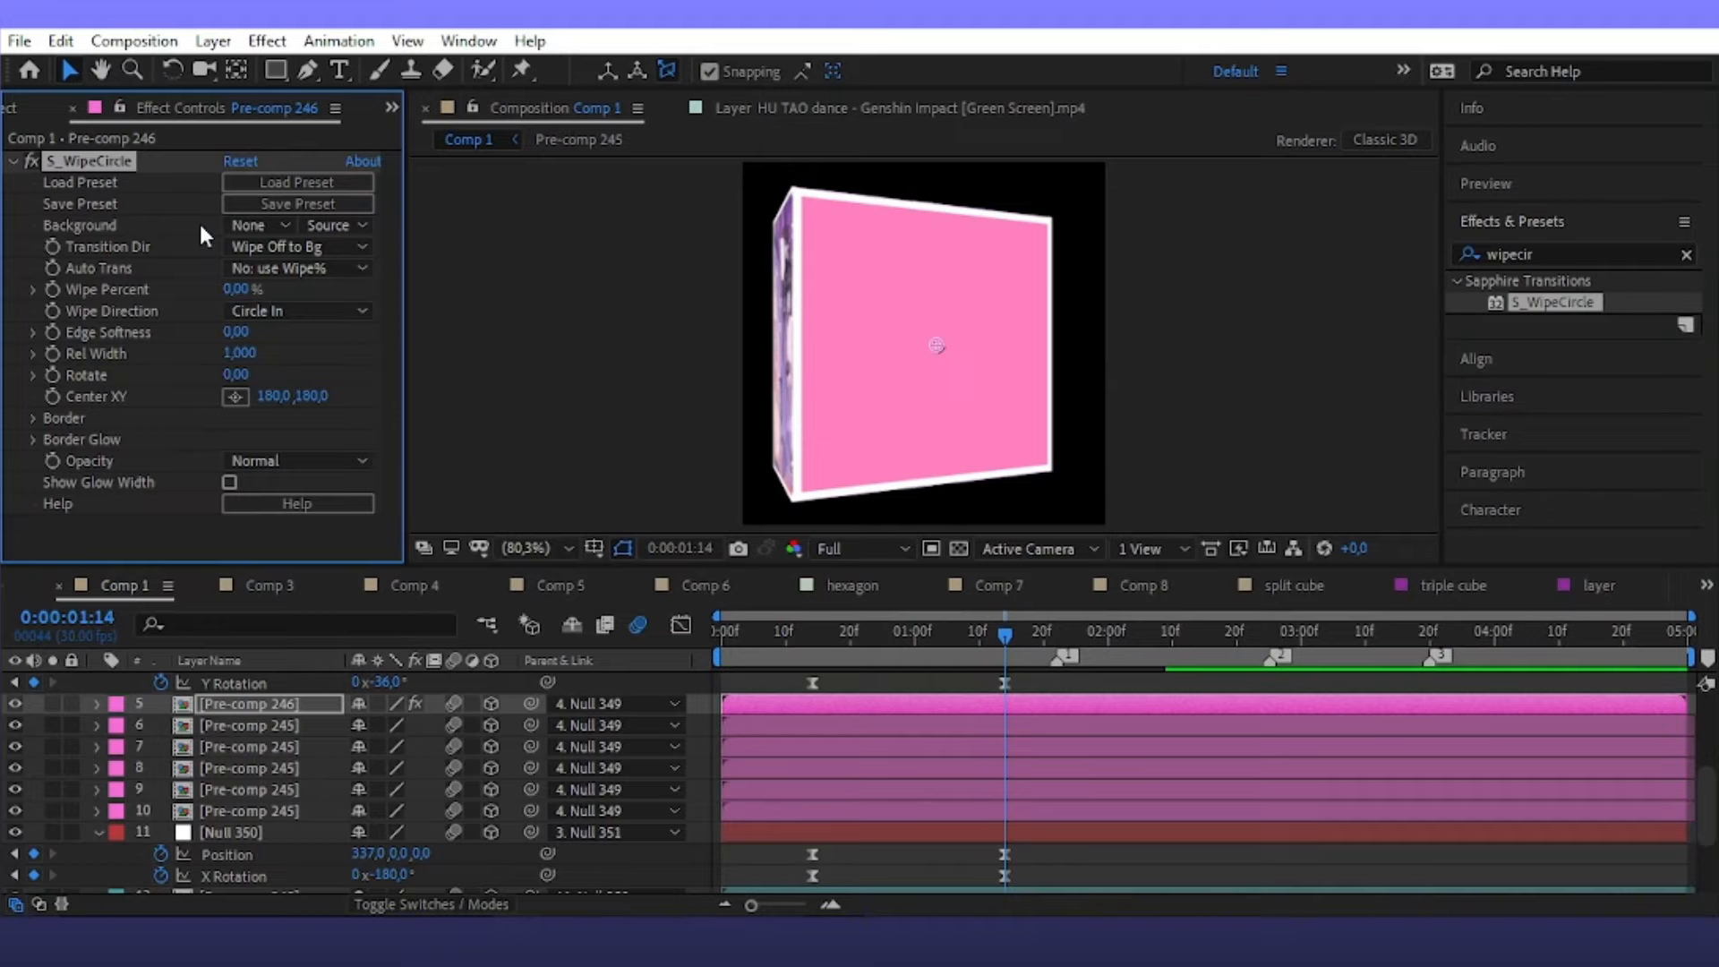
left_click_drag(236, 291, 104, 333)
left_click(268, 310)
left_click(260, 359)
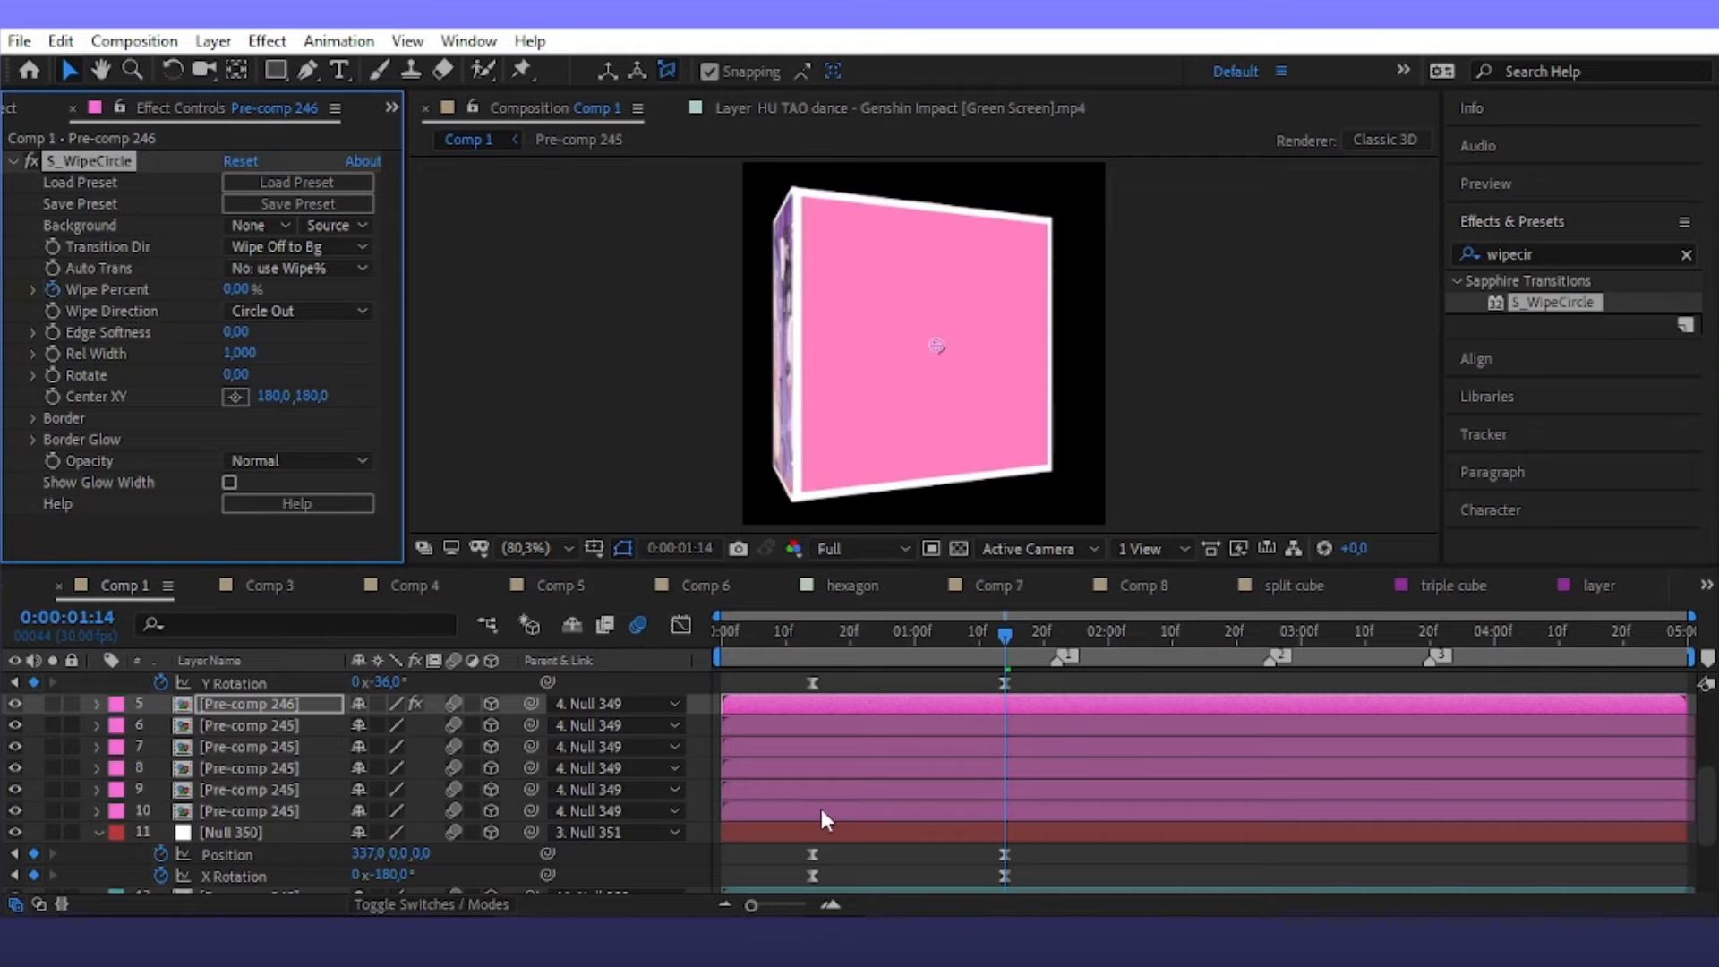
Animate Pre-comp 246's Wipe Percent from 0% at 0:00:14 to 100% at 0:01:14 with easy-eased keyframes
key("u")
left_click_drag(1004, 748, 815, 761)
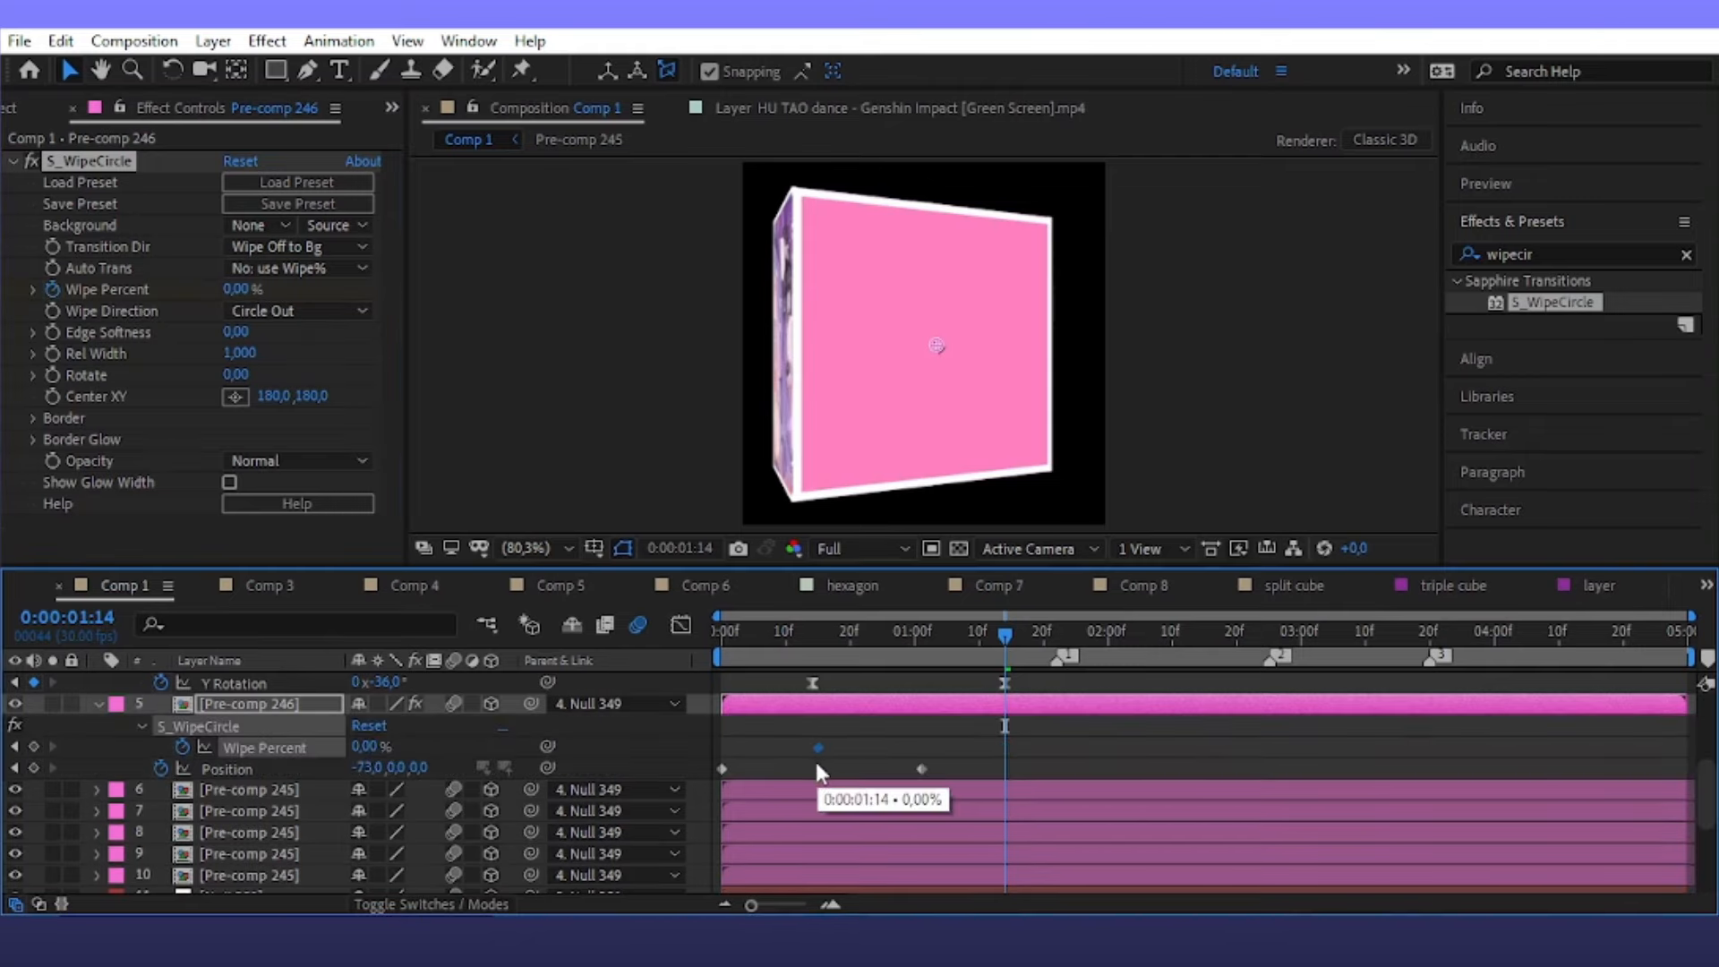
left_click_drag(237, 289, 322, 300)
left_click_drag(1072, 759, 770, 736)
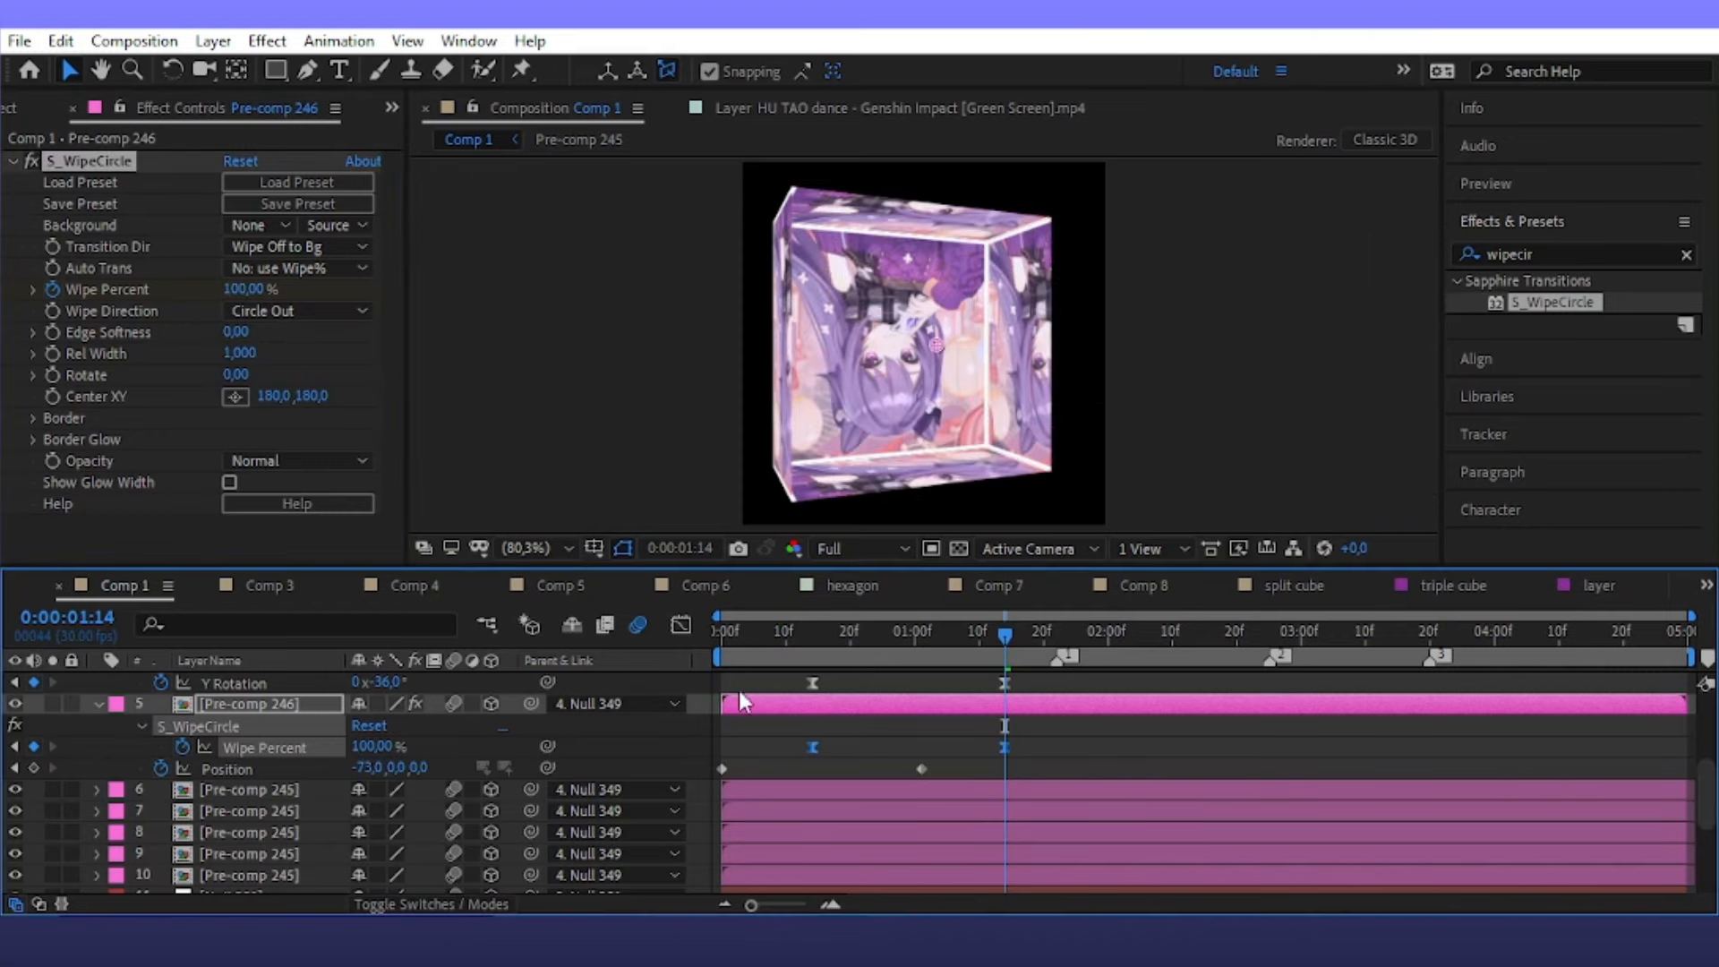
Reshape the Wipe Percent speed graph and shift its two keyframes to 0:00:20 and 0:01:20, previewing the wipe
left_click(680, 625)
left_click_drag(728, 868, 727, 867)
left_click_drag(843, 843, 928, 845)
left_click_drag(920, 632, 856, 750)
left_click(681, 625)
key("space")
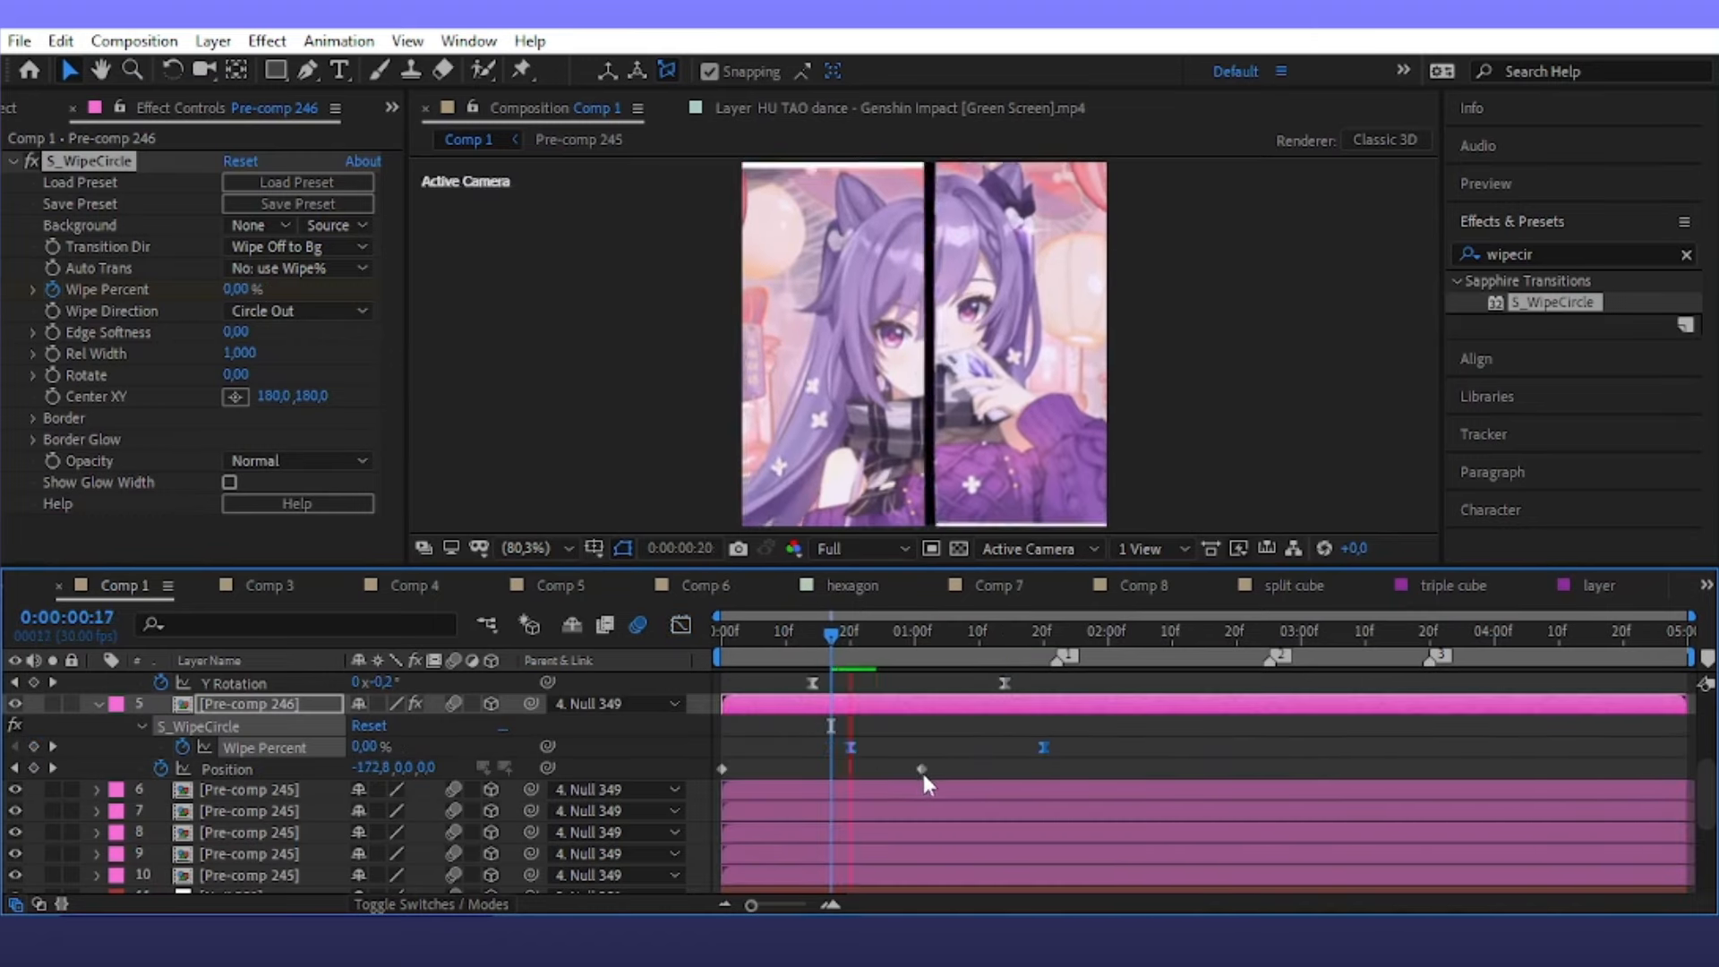
Make the topmost keqing image layer visible in Comp 1, leaving the second keqing layer hidden
left_click(391, 108)
left_click(411, 140)
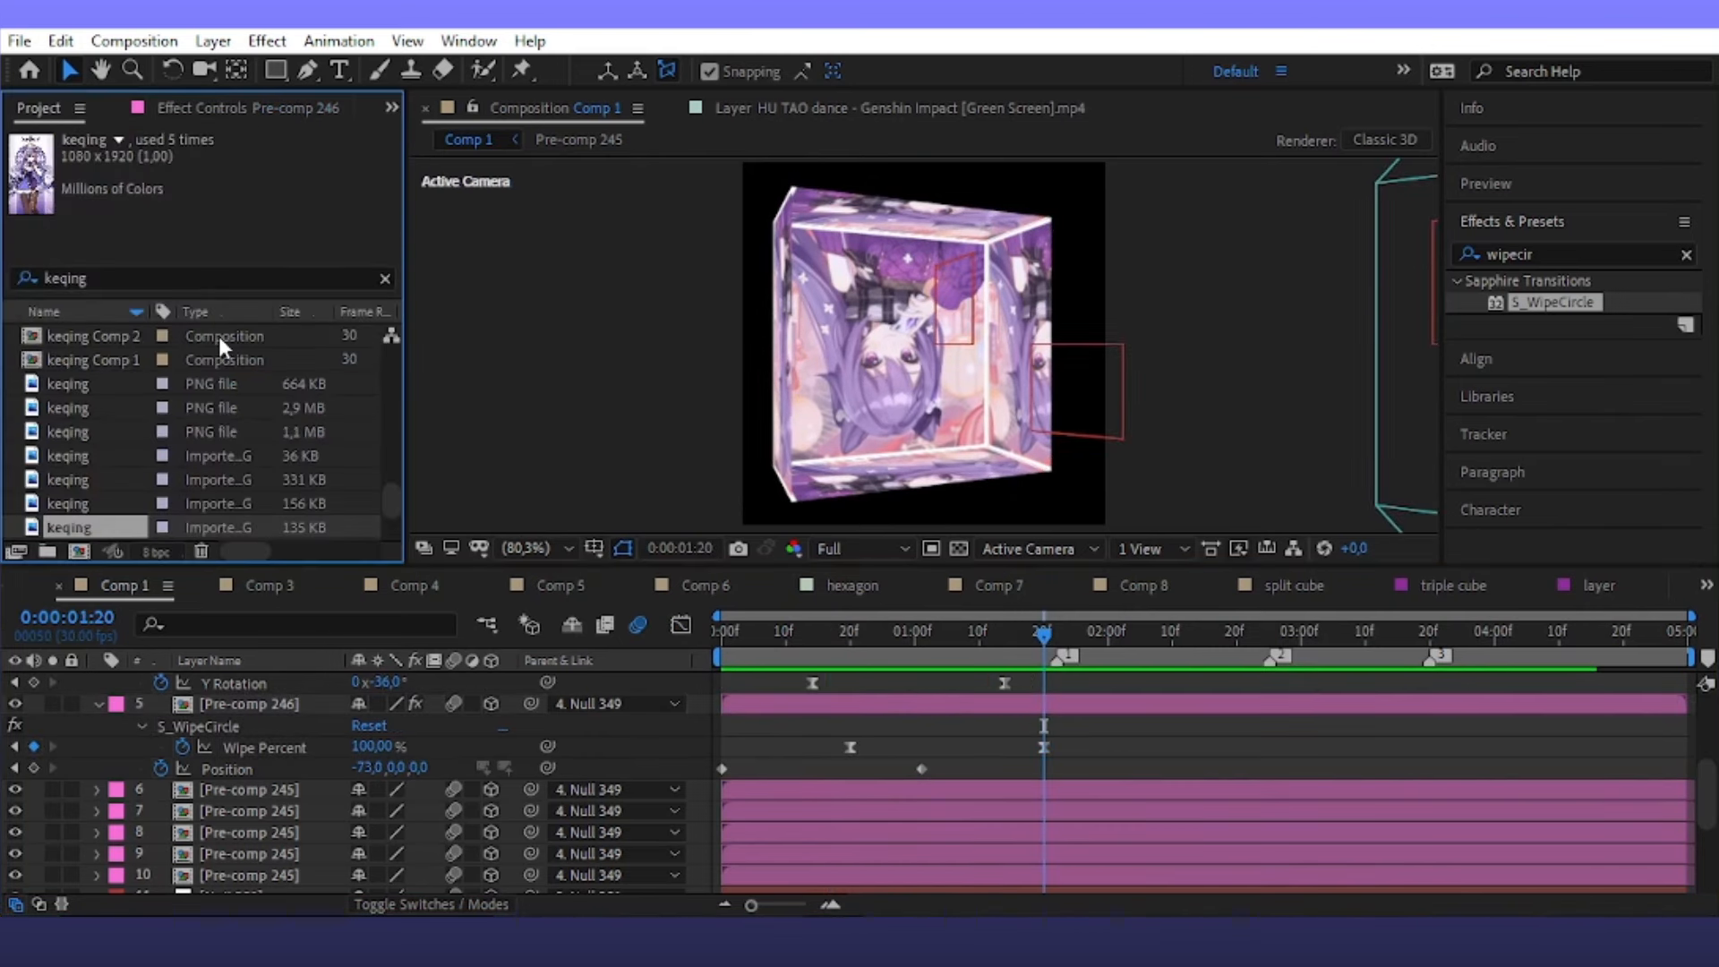
scroll(821, 743, "up", 5)
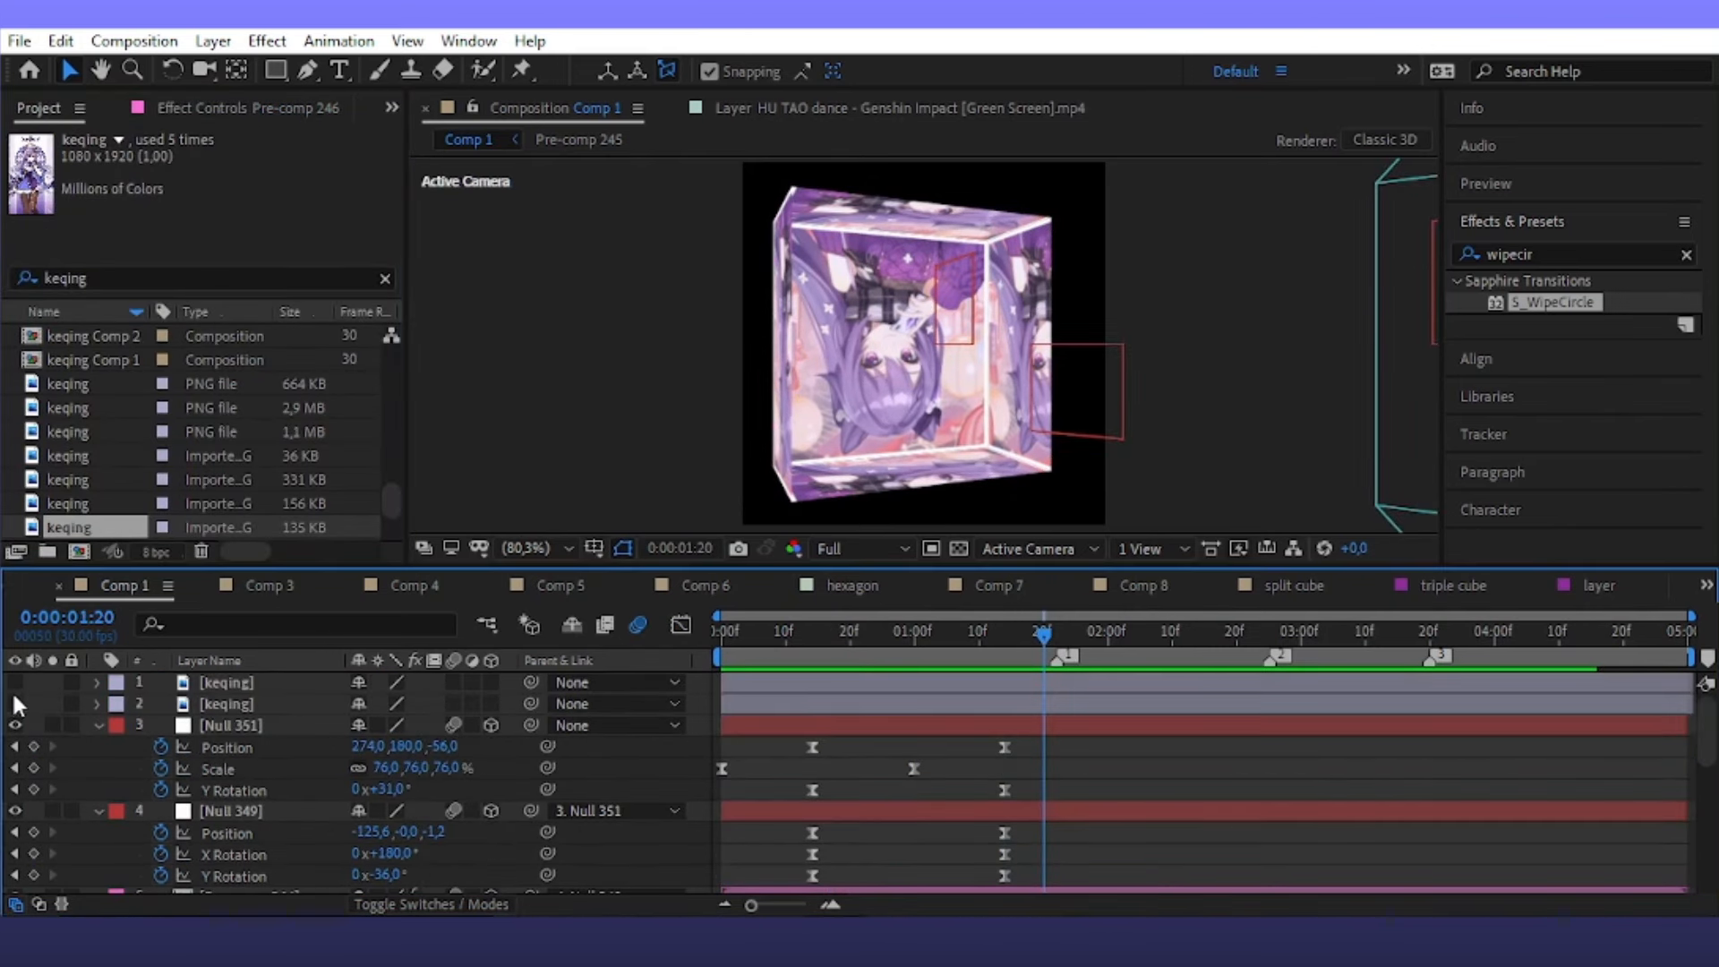
left_click(15, 705)
left_click(184, 705)
left_click(16, 704)
left_click(15, 682)
Pre-compose the topmost keqing layer as keqing Comp 31, moving all attributes into it, and open the new composition
right_click(244, 682)
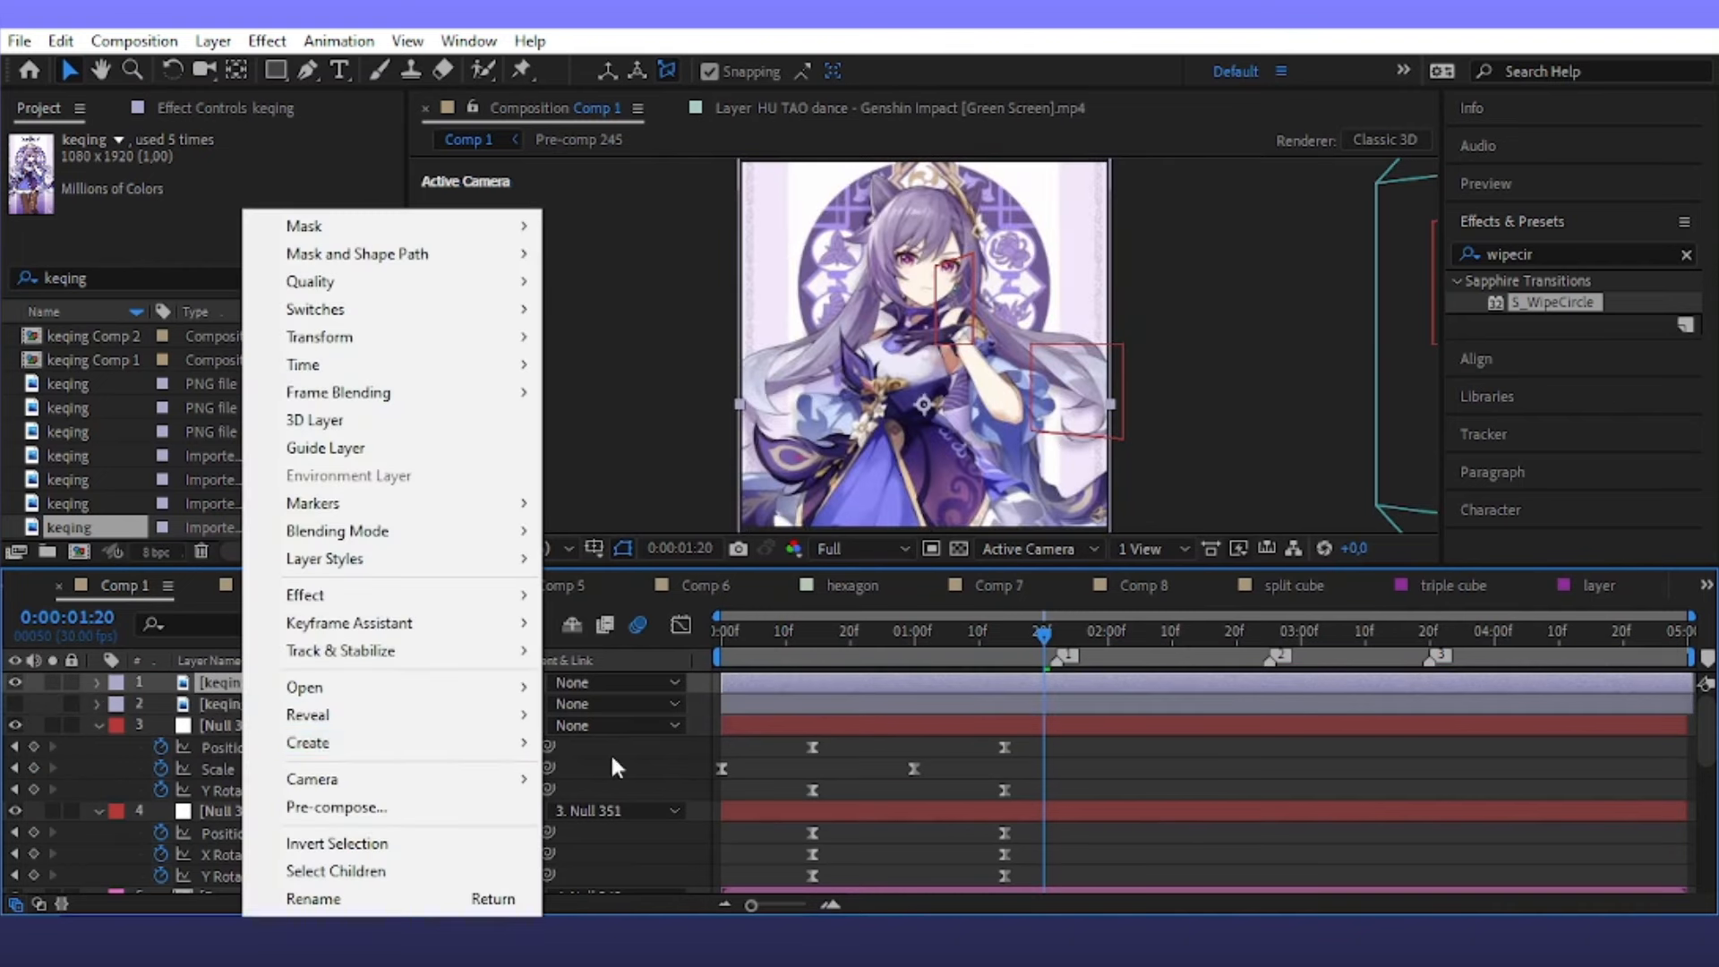
left_click(373, 808)
left_click(904, 458)
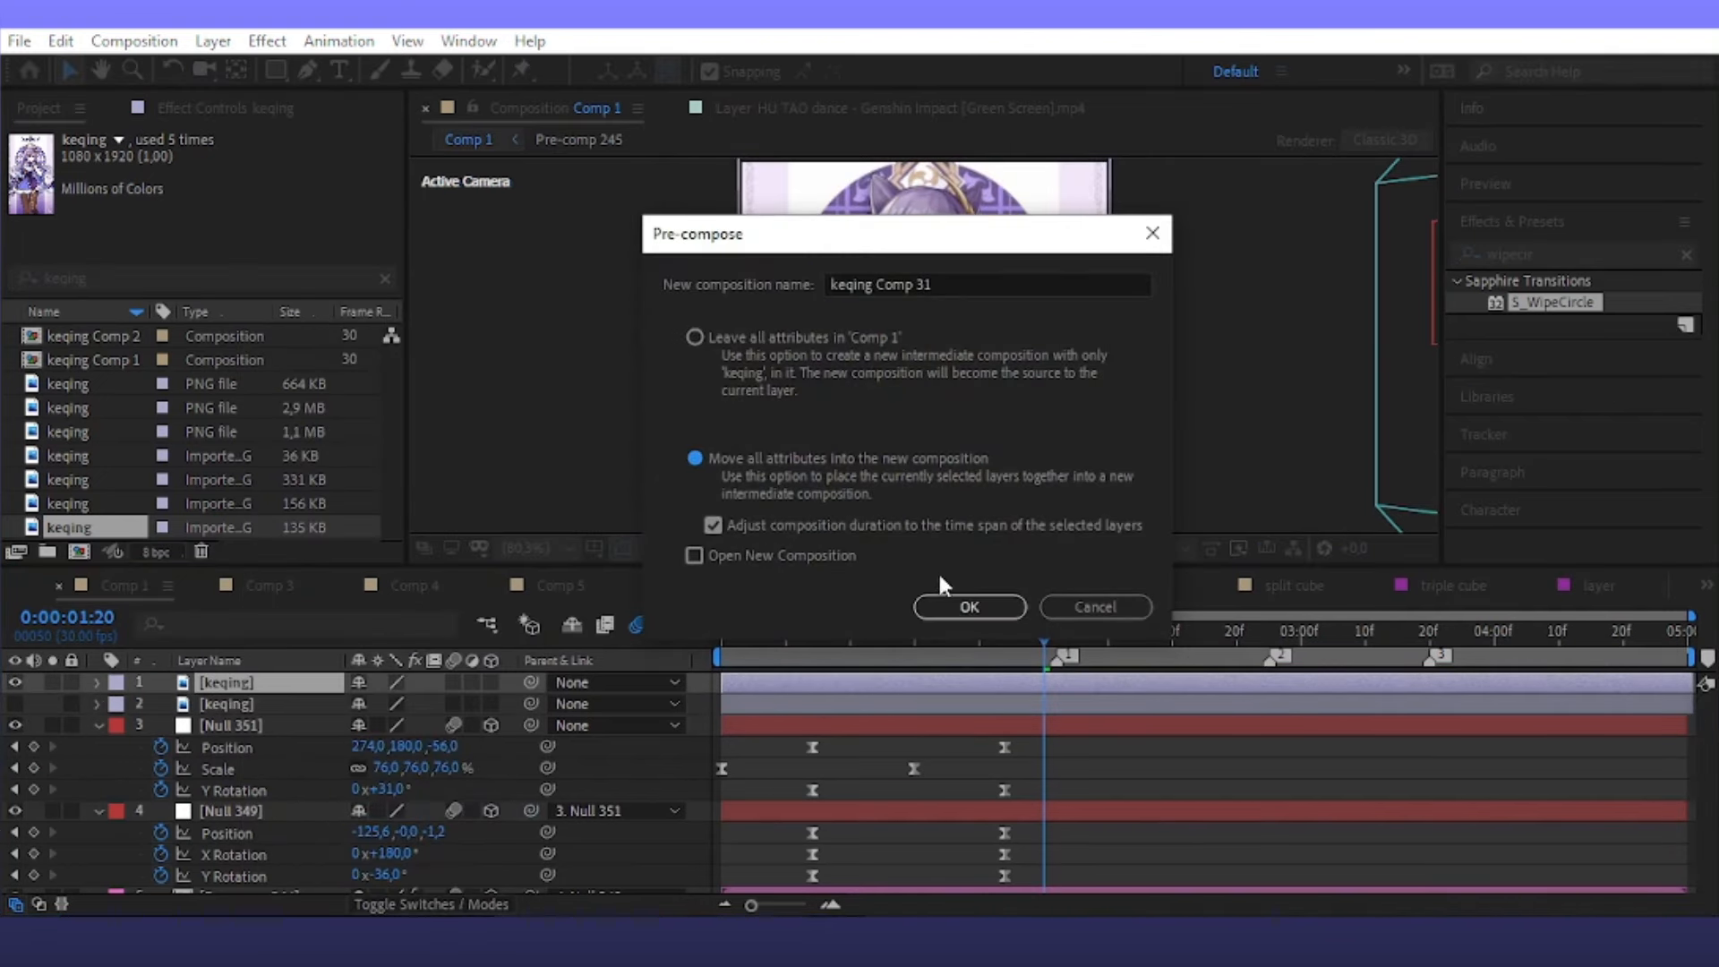
left_click(969, 606)
double_click(986, 683)
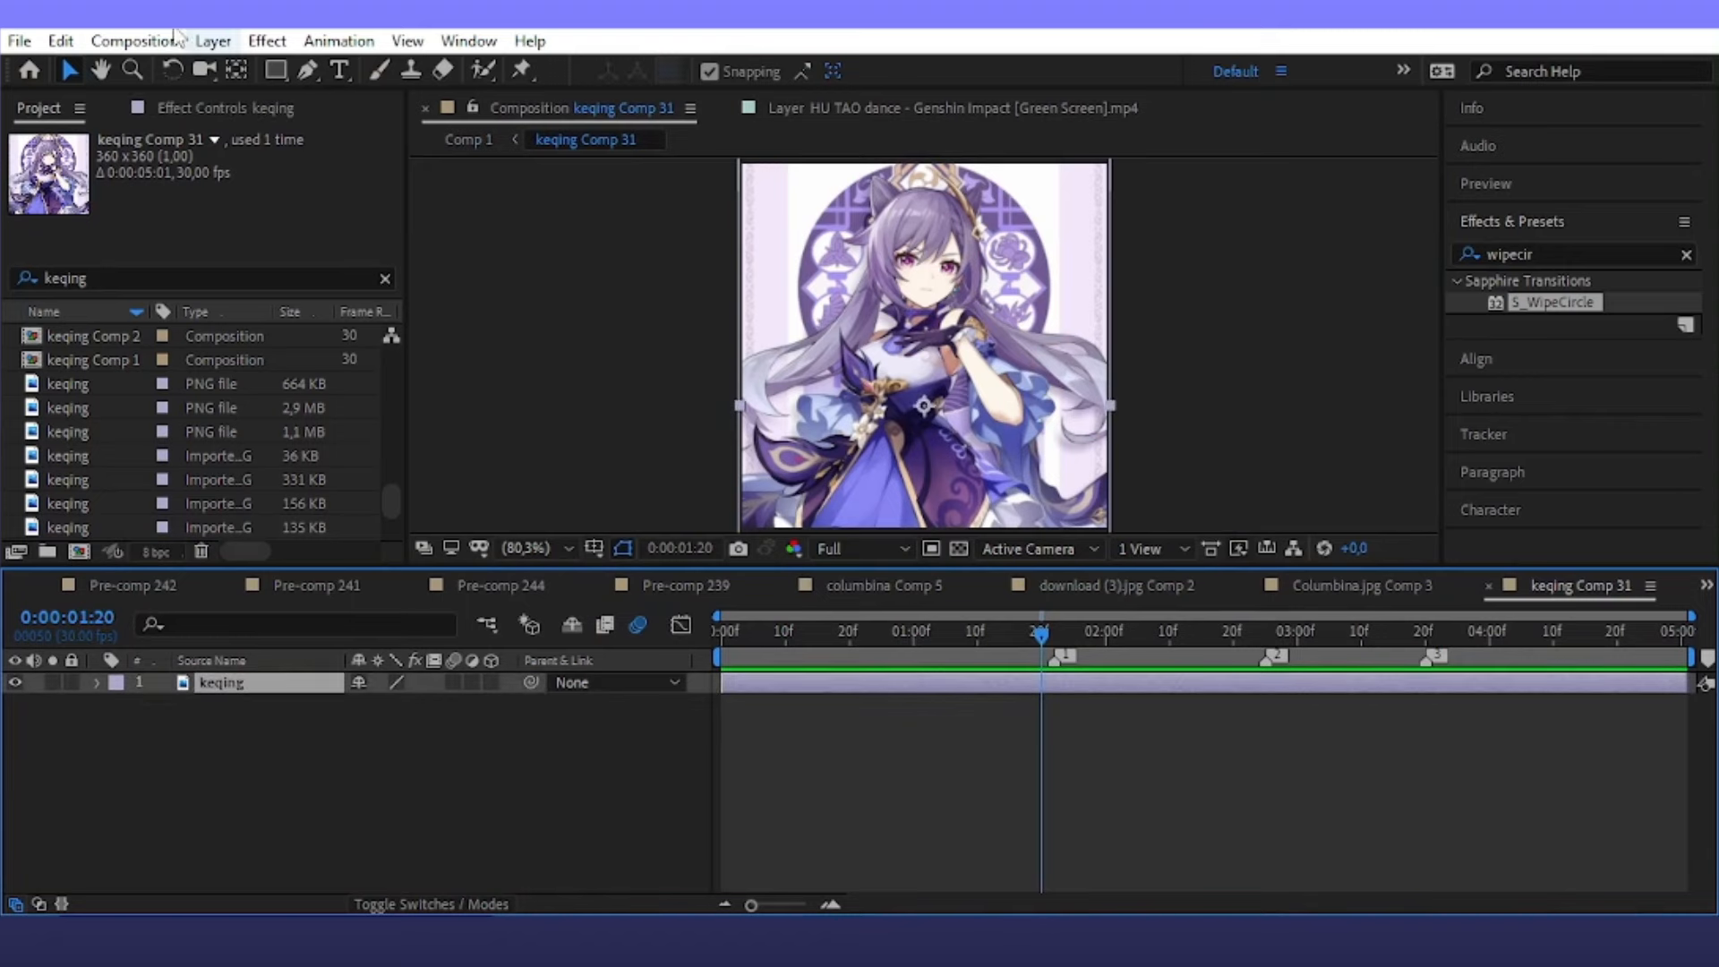
Cut out the keqing character with Pen tool masks around her outline and inner gaps, setting Masks 2 to 6 to Subtract
key("g")
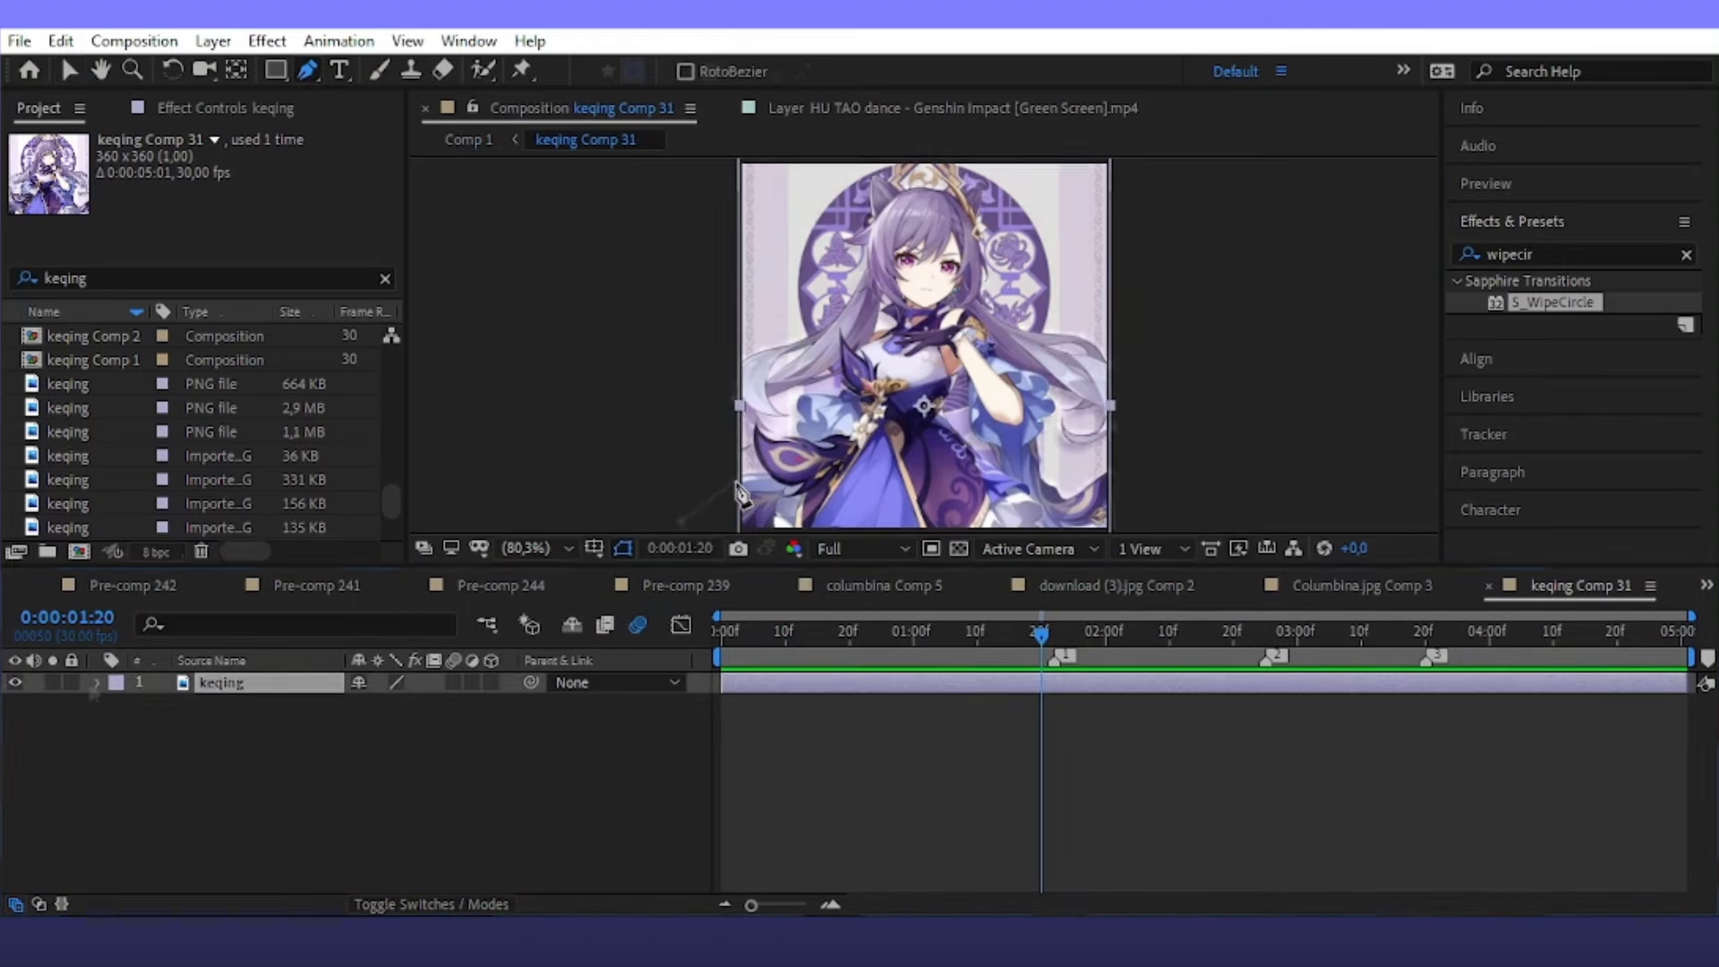
left_click(97, 682)
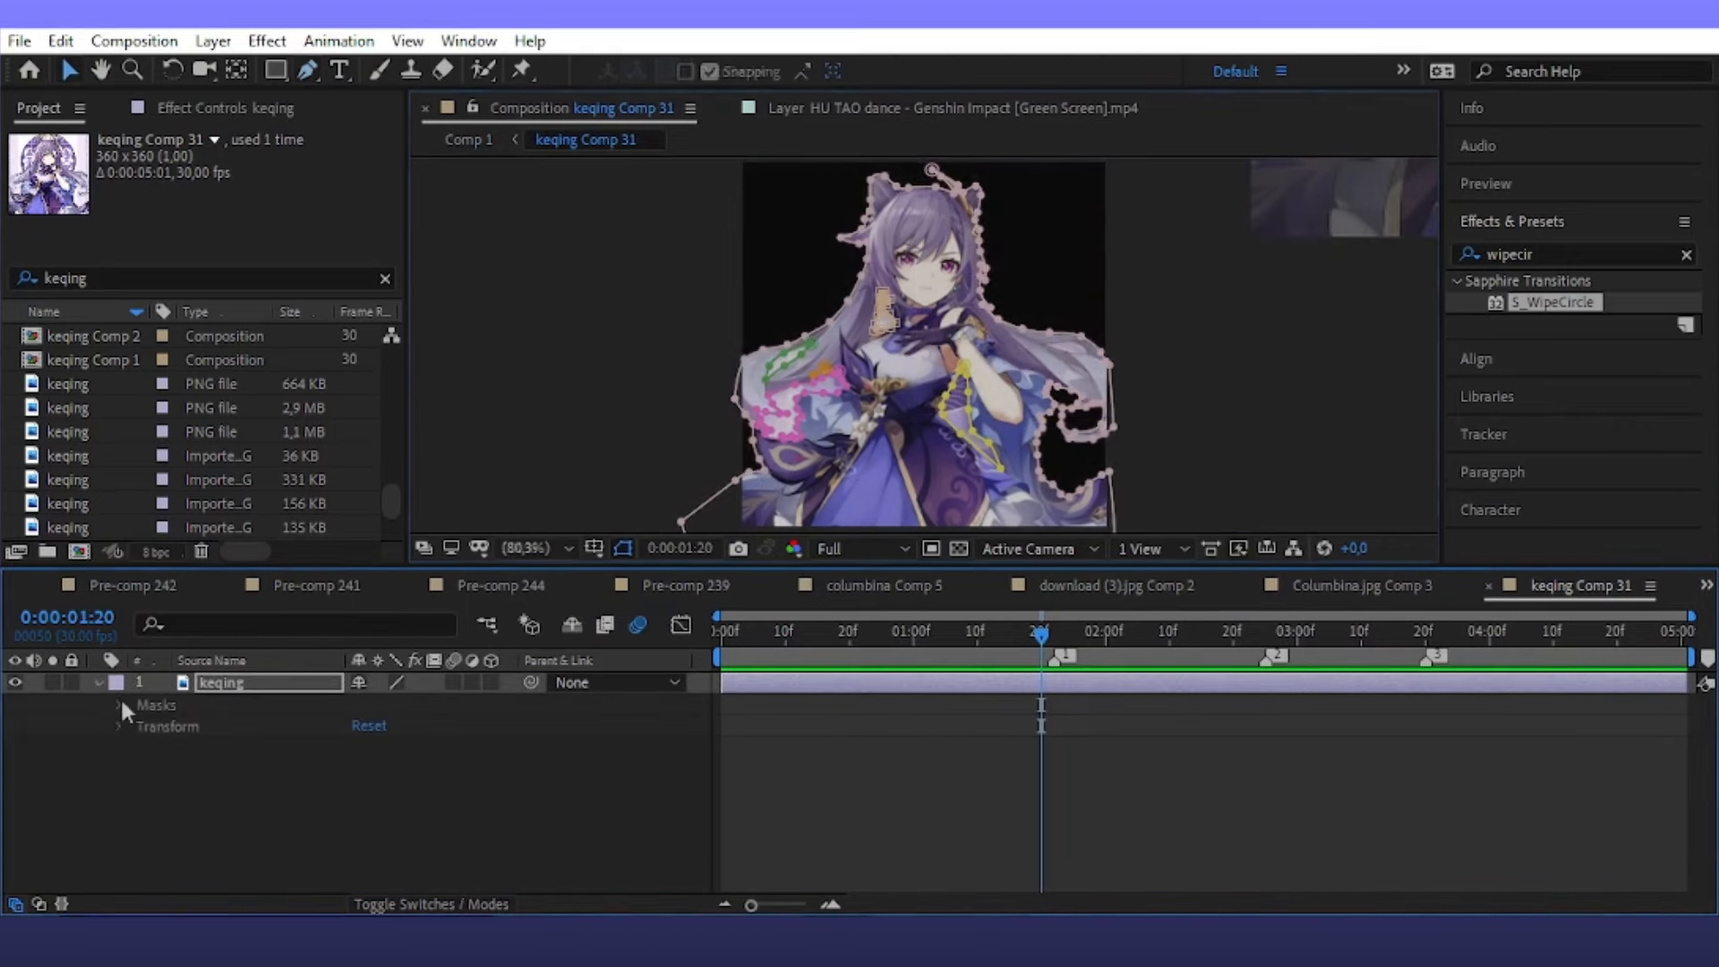
left_click(120, 705)
left_click_drag(110, 742, 177, 837)
left_click(402, 768)
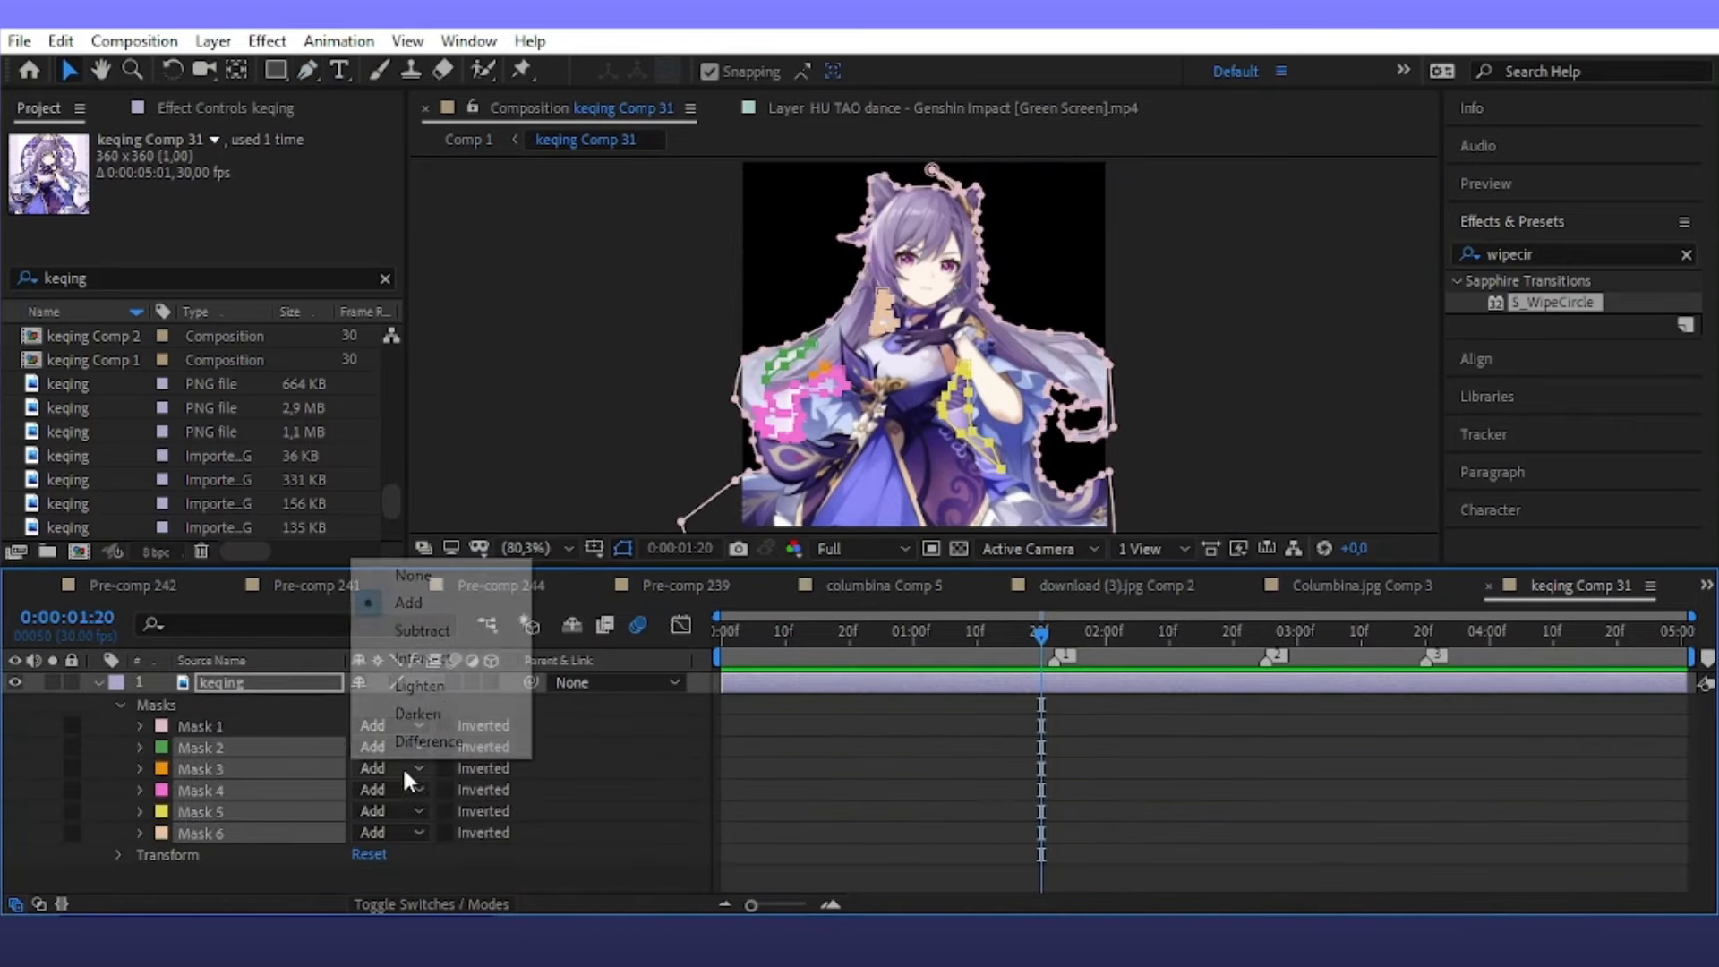
left_click(403, 633)
Duplicate the masked keqing layer and set the lower copy's Mask 1 Expansion to 7 pixels
left_click(979, 682)
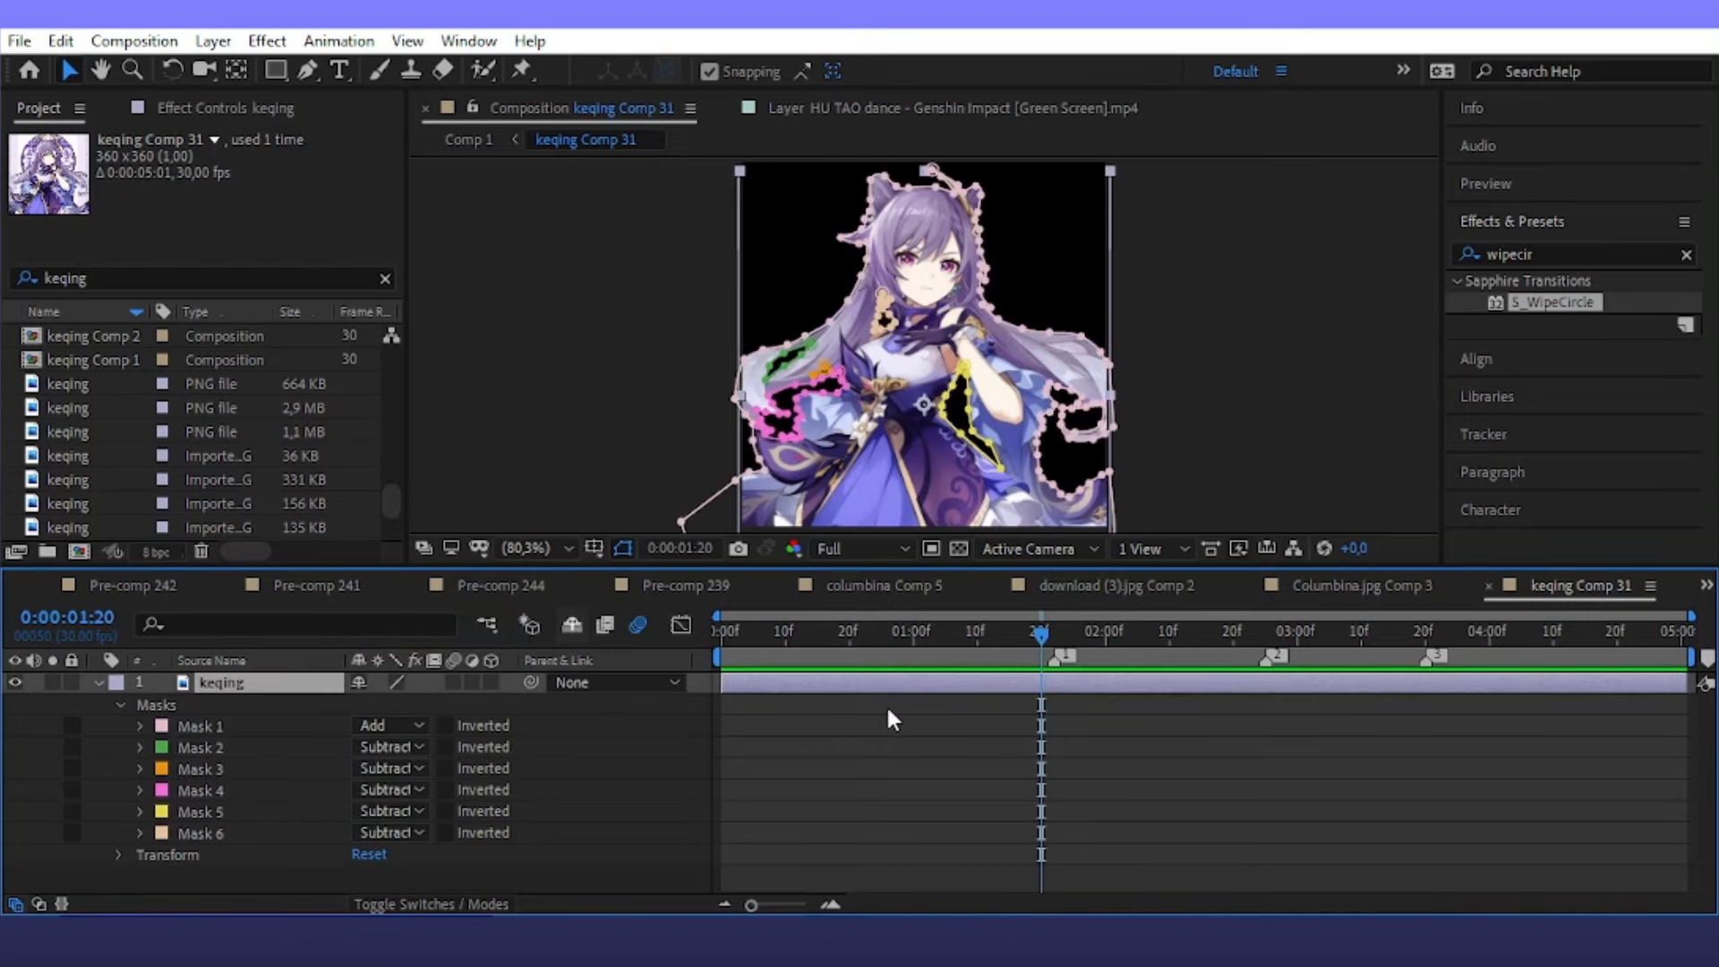
key("ctrl+d")
left_click(139, 746)
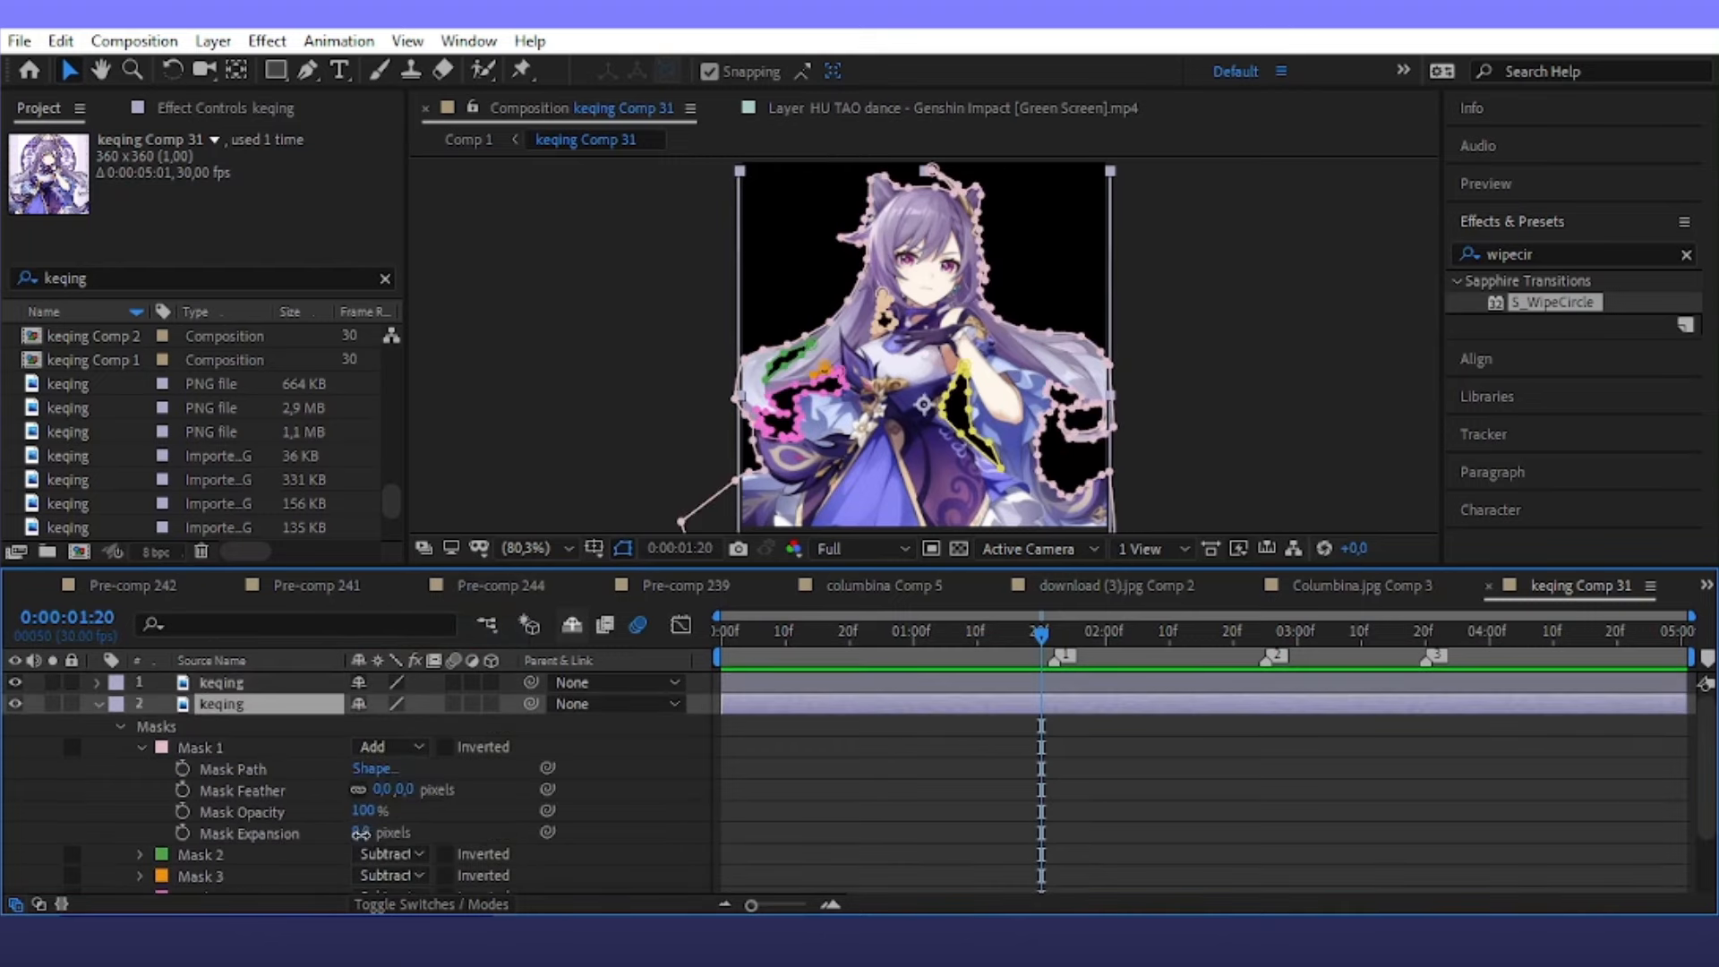
type("5")
left_click(946, 810)
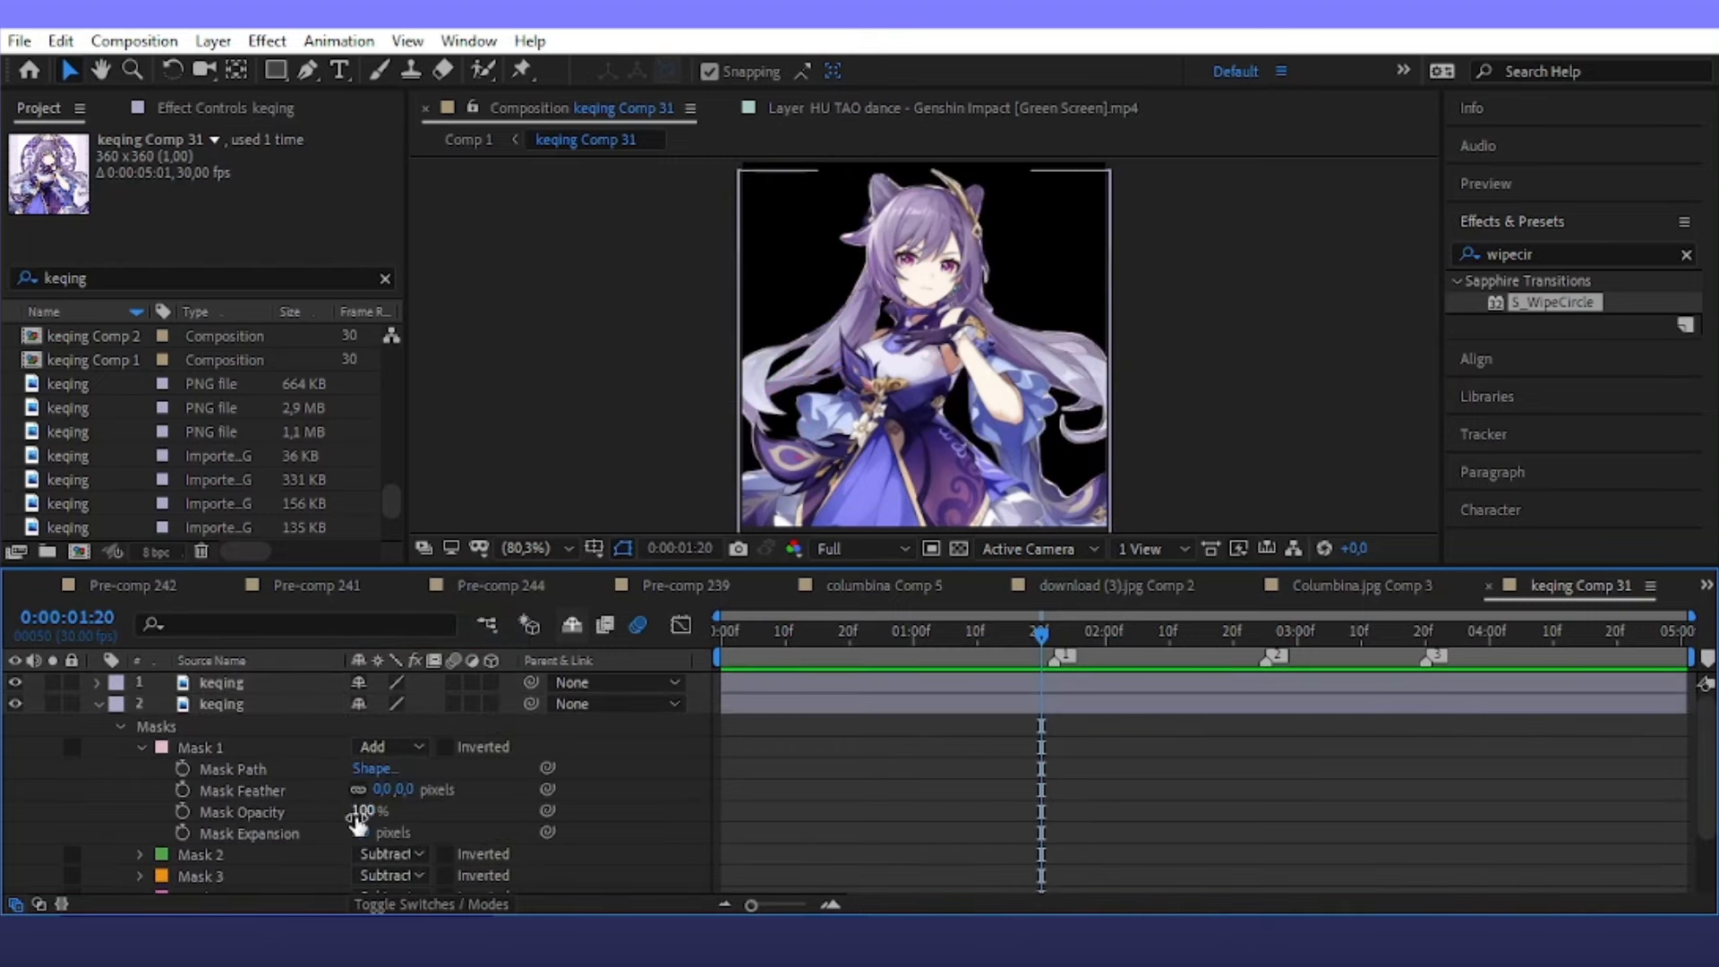
type("7")
left_click(805, 811)
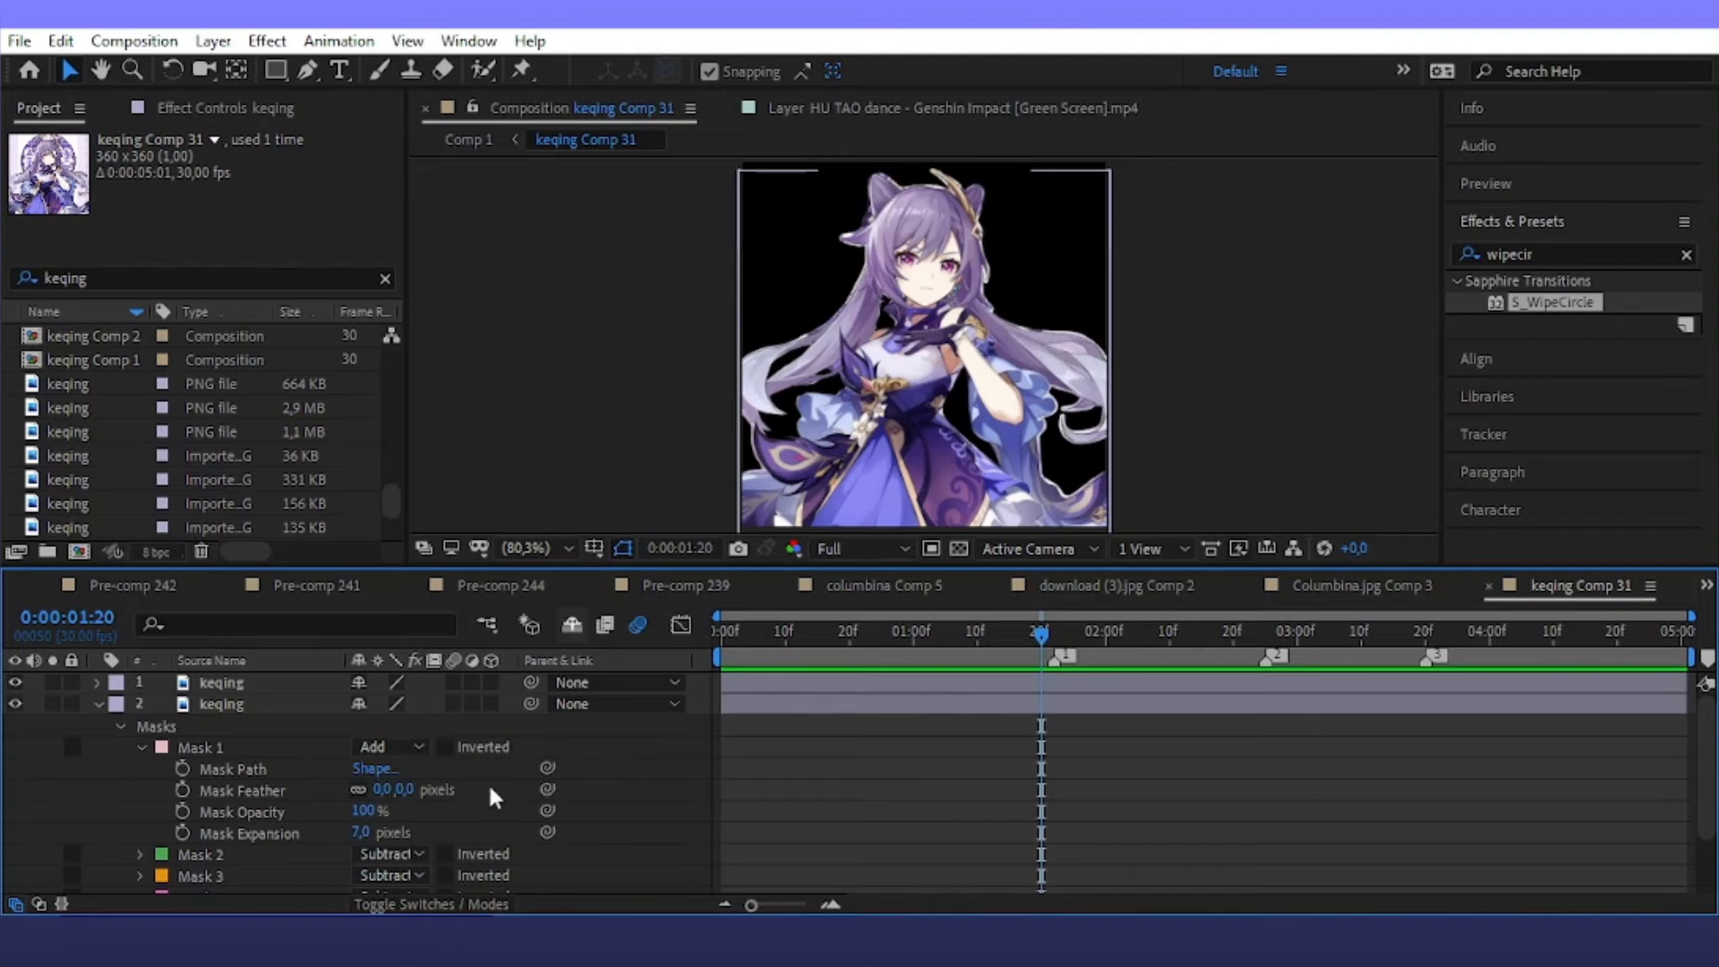
Give Masks 2 to 6 of the lower keqing copy a negative Mask Expansion
scroll(385, 795, "down", 1)
left_click_drag(116, 788, 162, 872)
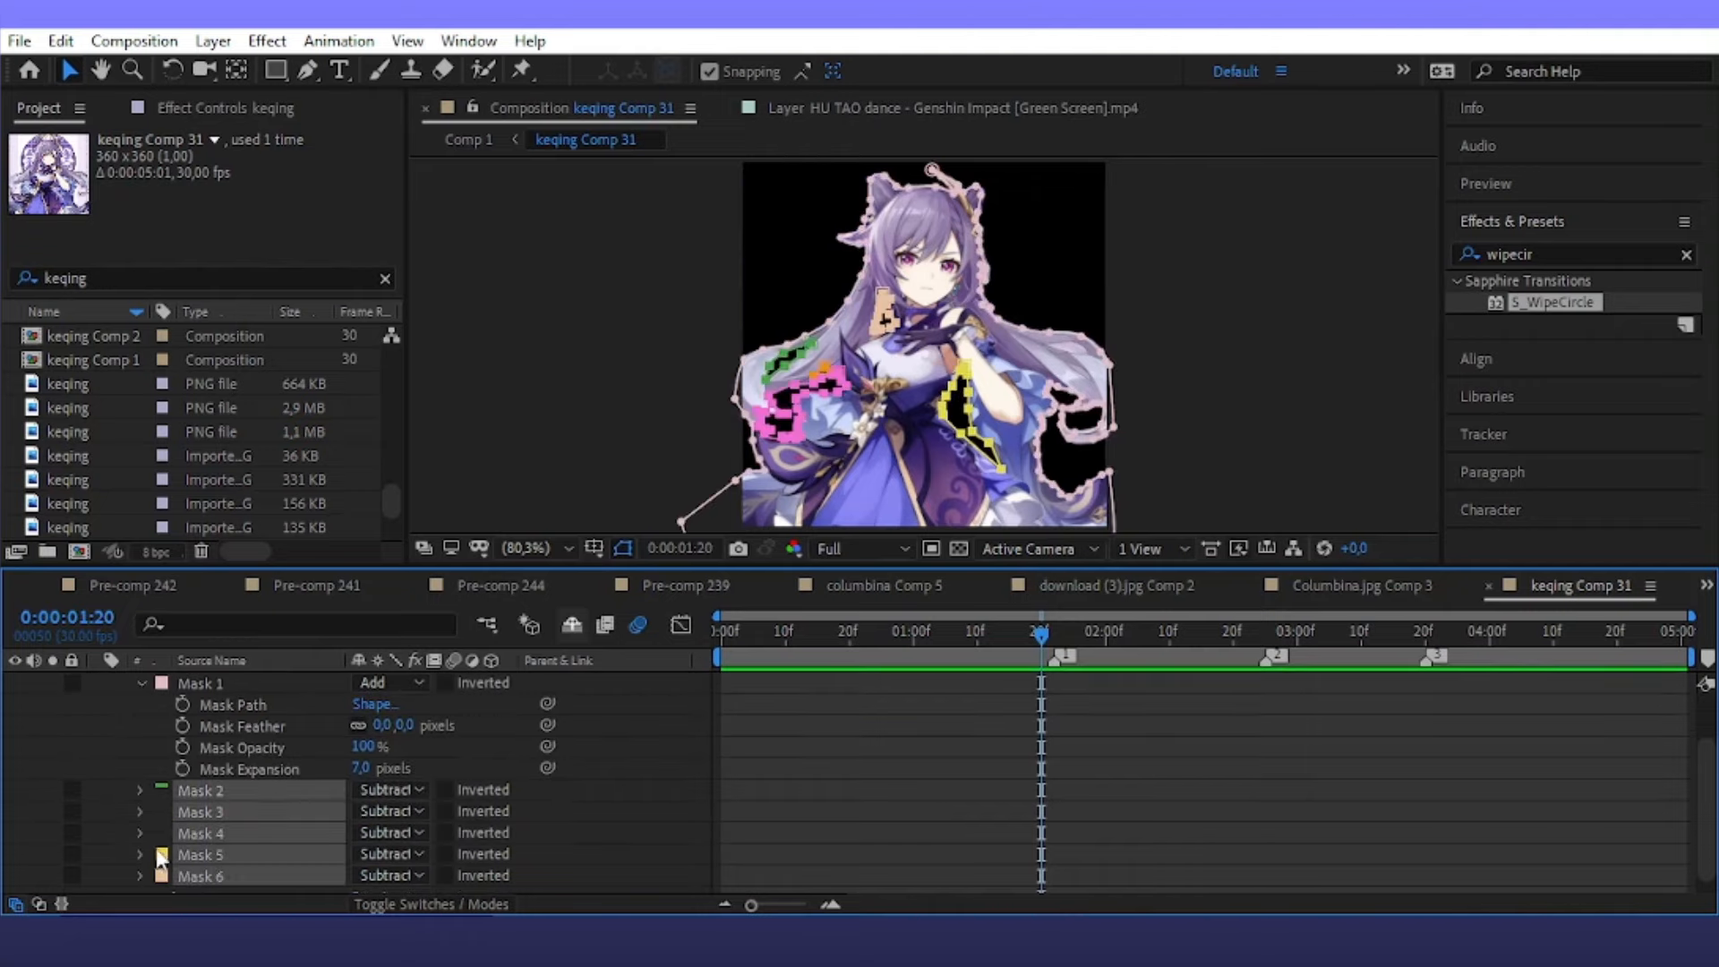
scroll(405, 862, "down", 1)
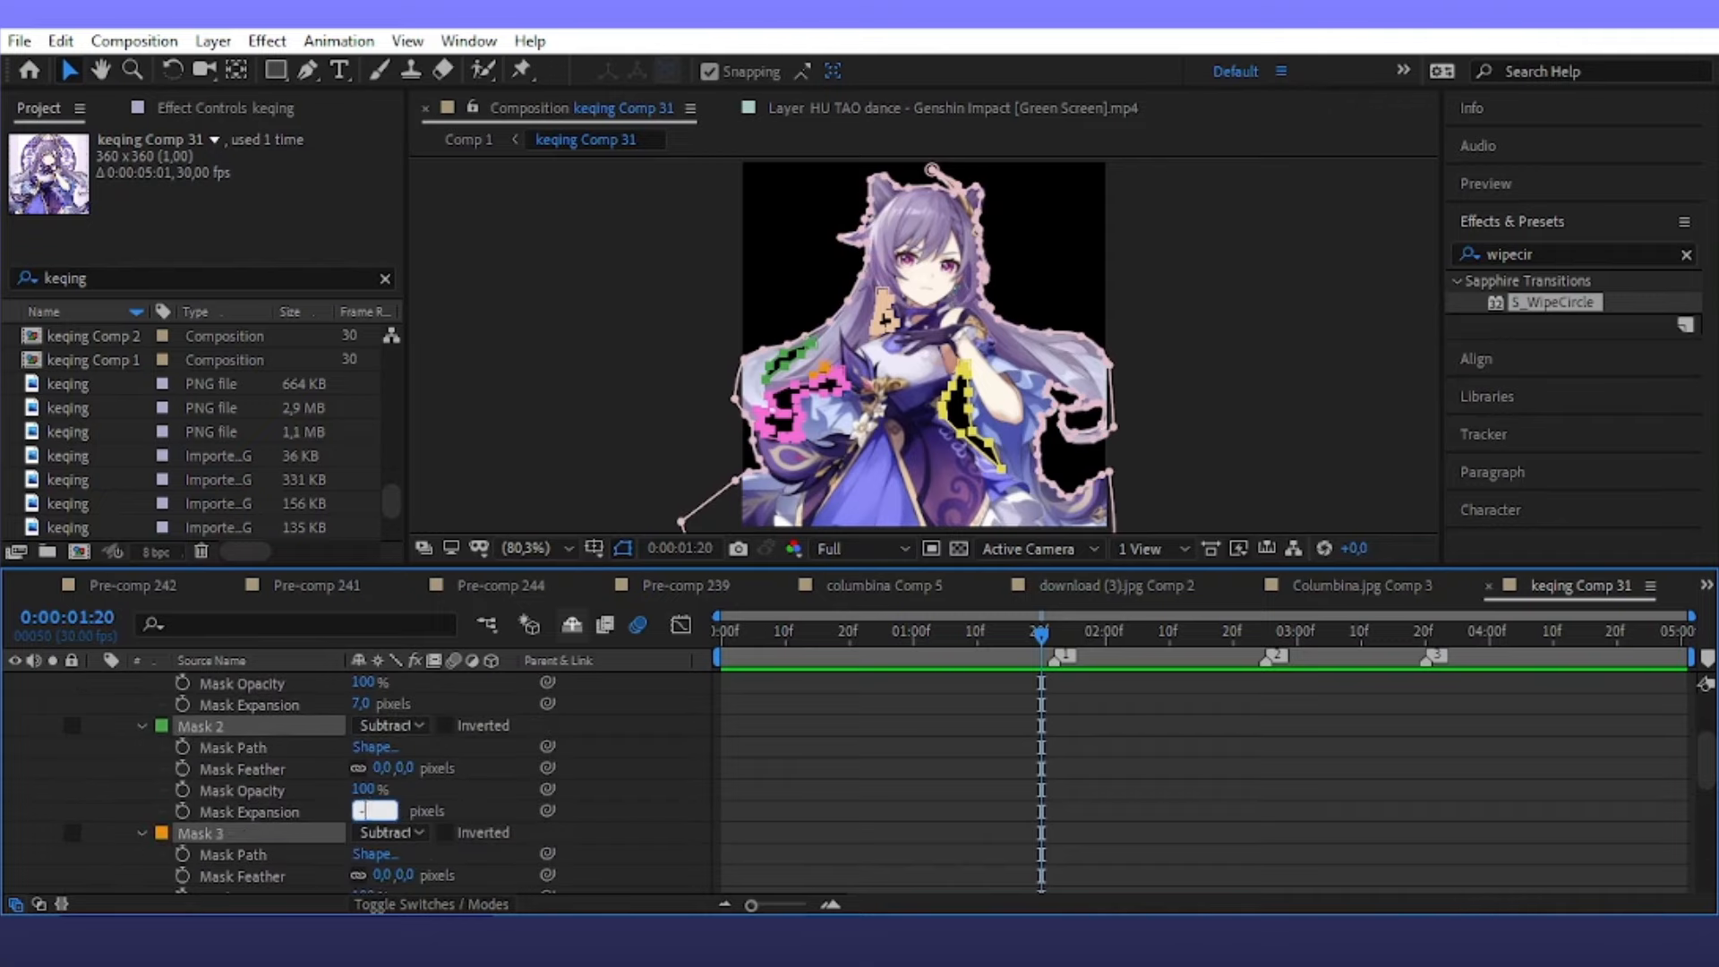
left_click(931, 788)
scroll(906, 784, "up", 3)
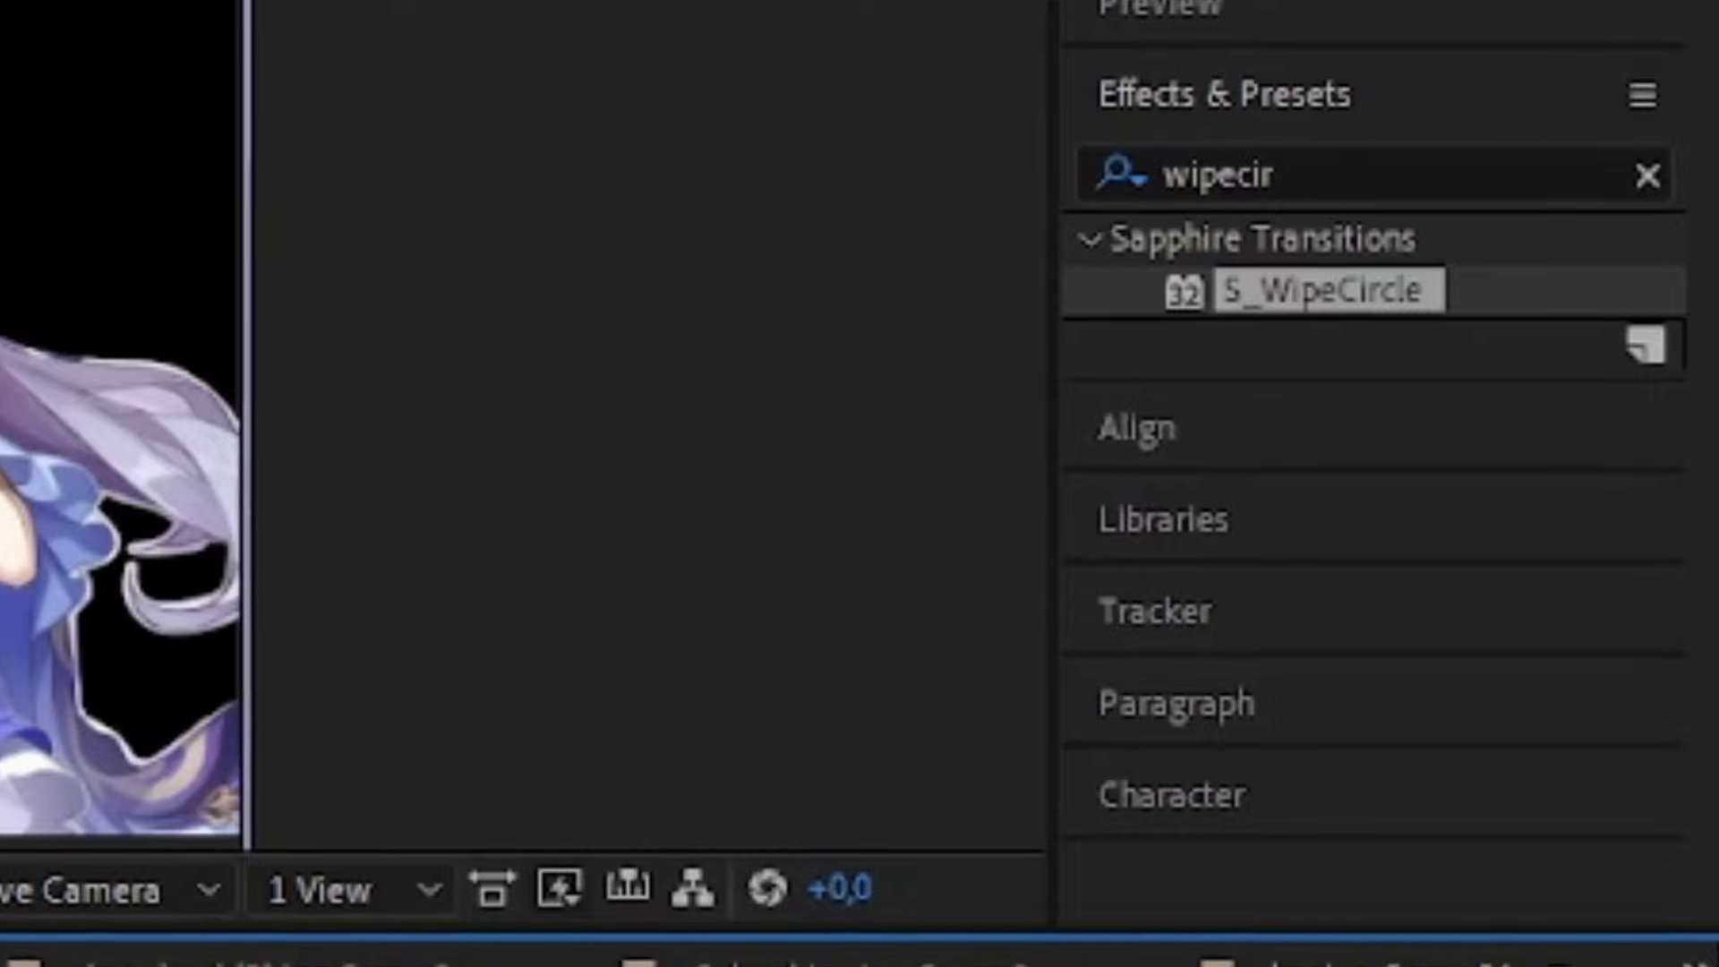
Apply the Fill effect to the lower keqing copy with a white color and save the project
left_click(690, 750)
left_click_drag(1527, 246, 1358, 242)
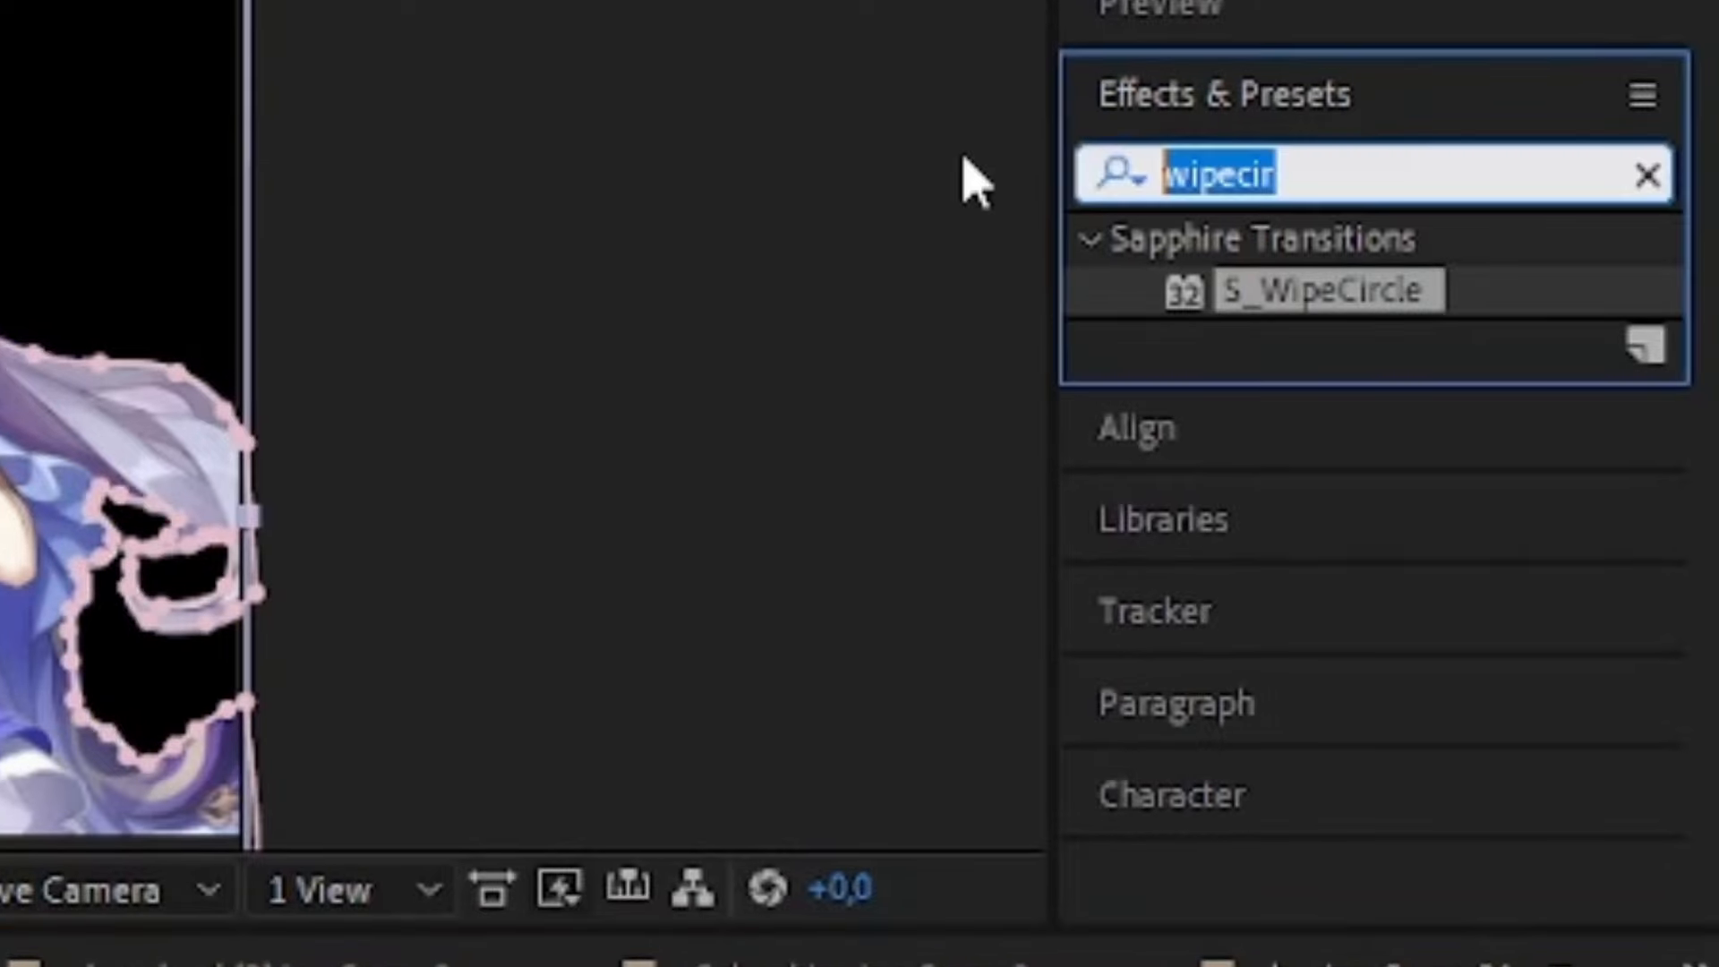
type("fill")
left_click(1309, 600)
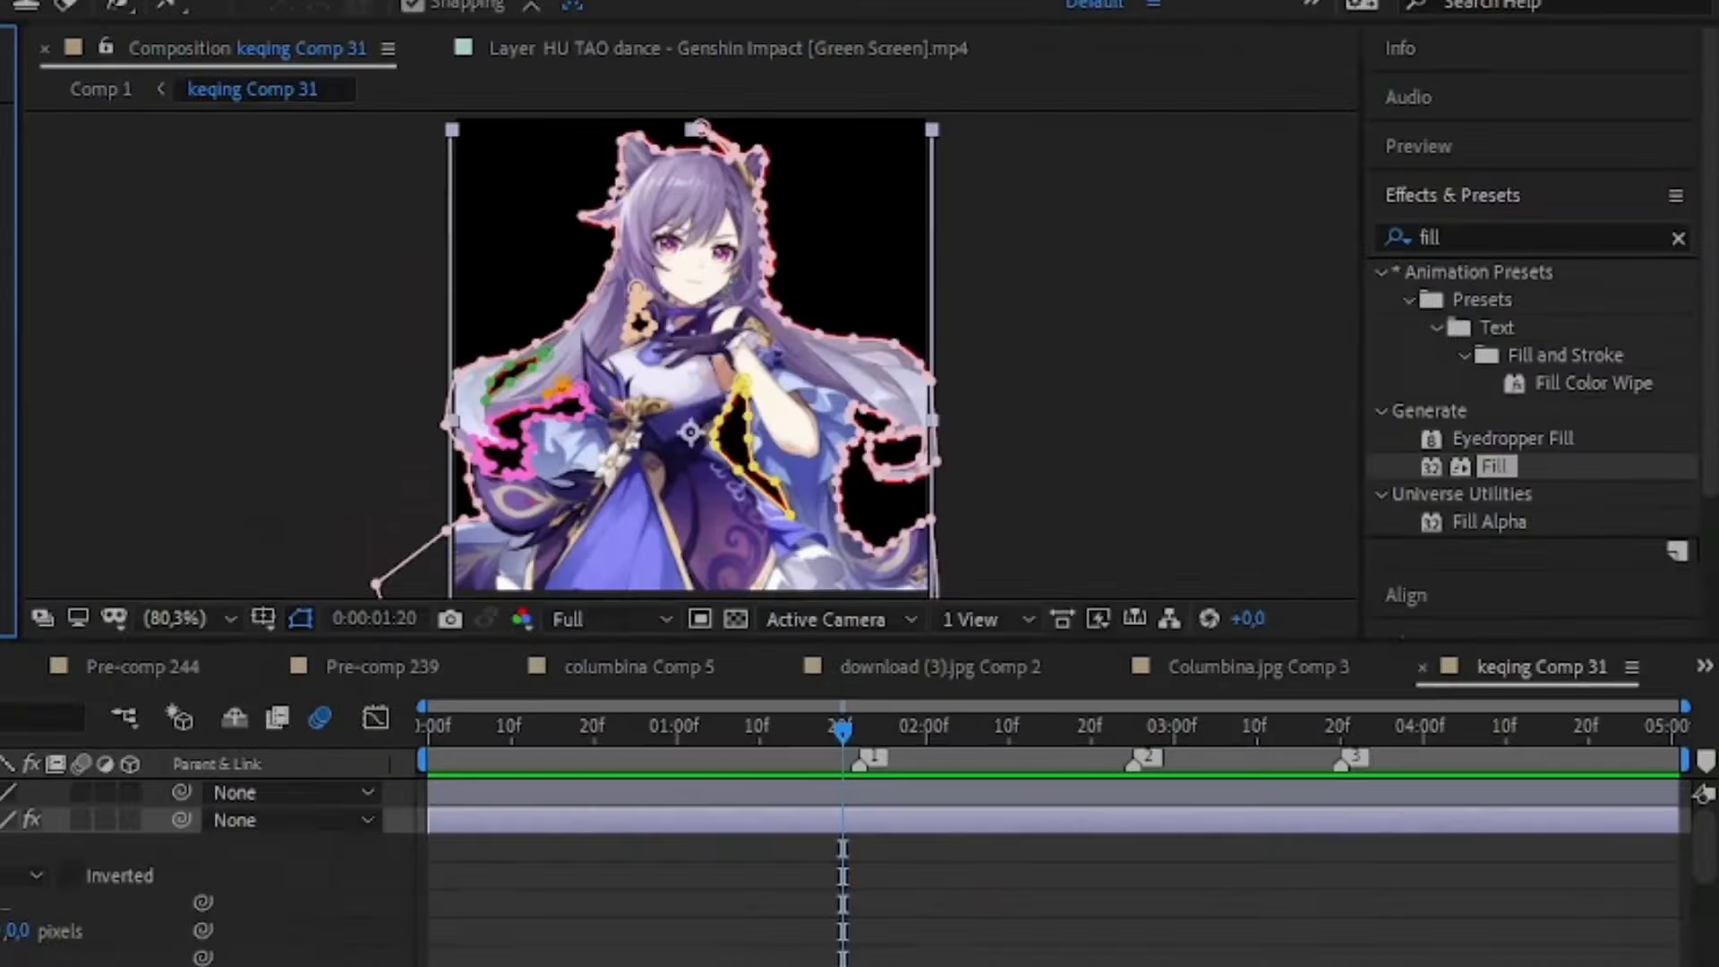
left_click(235, 226)
left_click(836, 487)
left_click(546, 693)
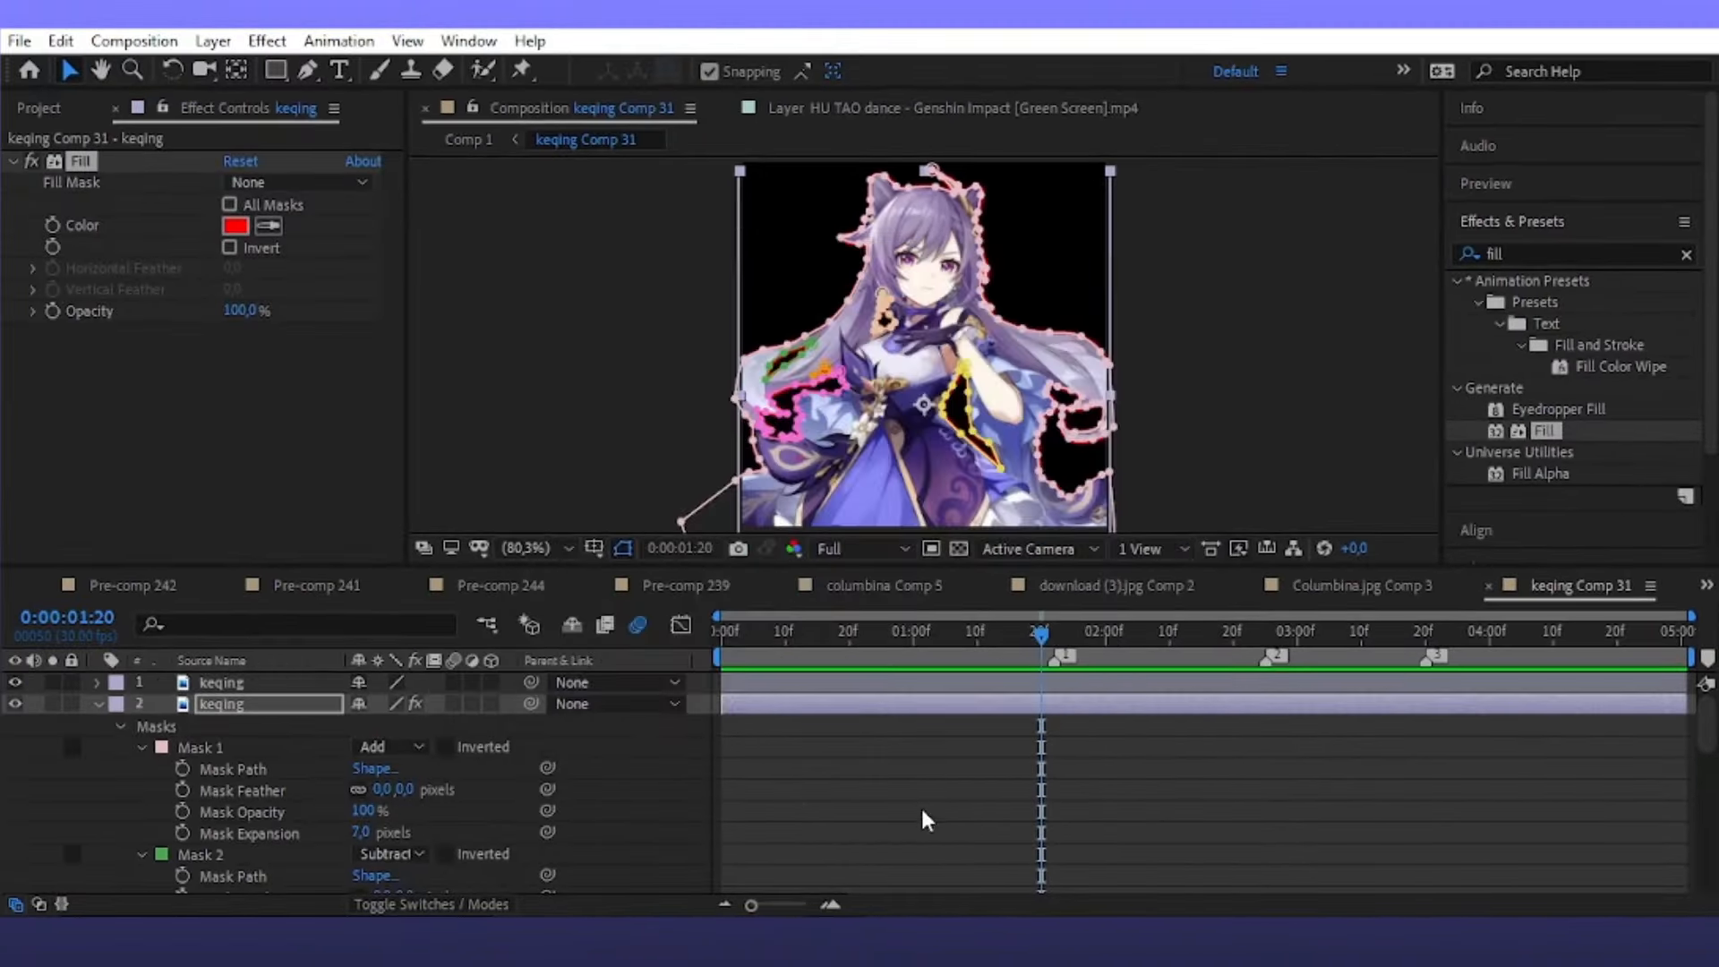
left_click(921, 812)
key("ctrl+s")
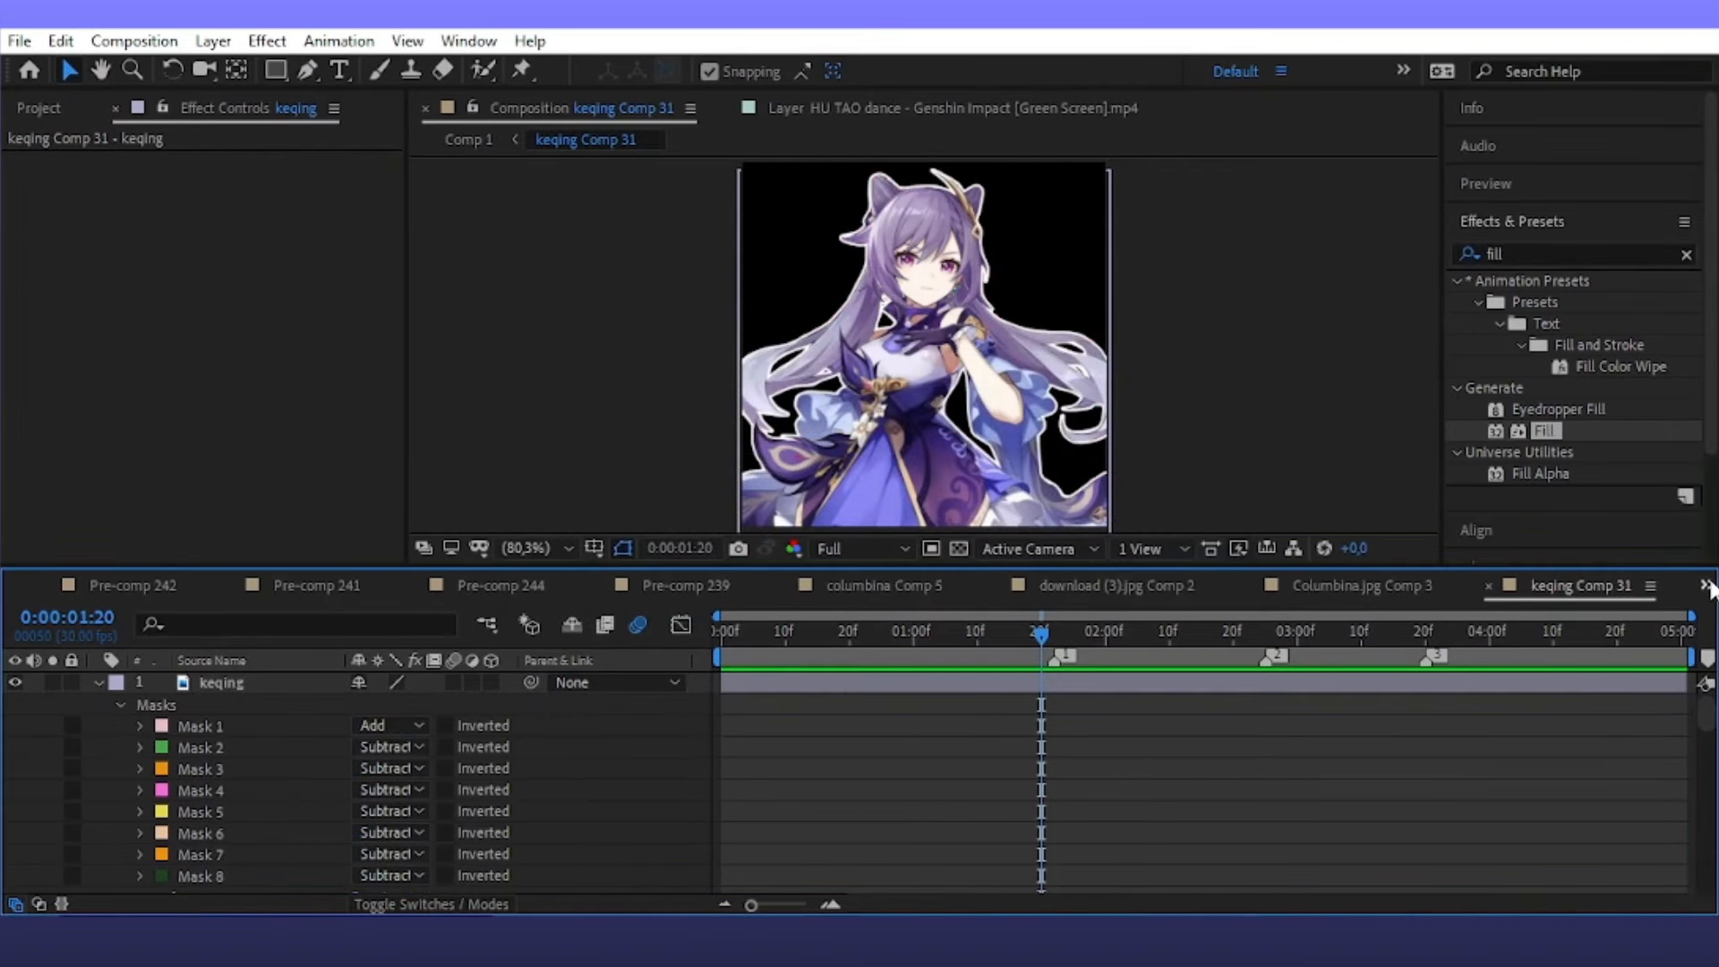
Return to Comp 1 and enable motion blur and 3D for the keqing Comp 31 layer
left_click(1707, 586)
scroll(1623, 219, "up", 10)
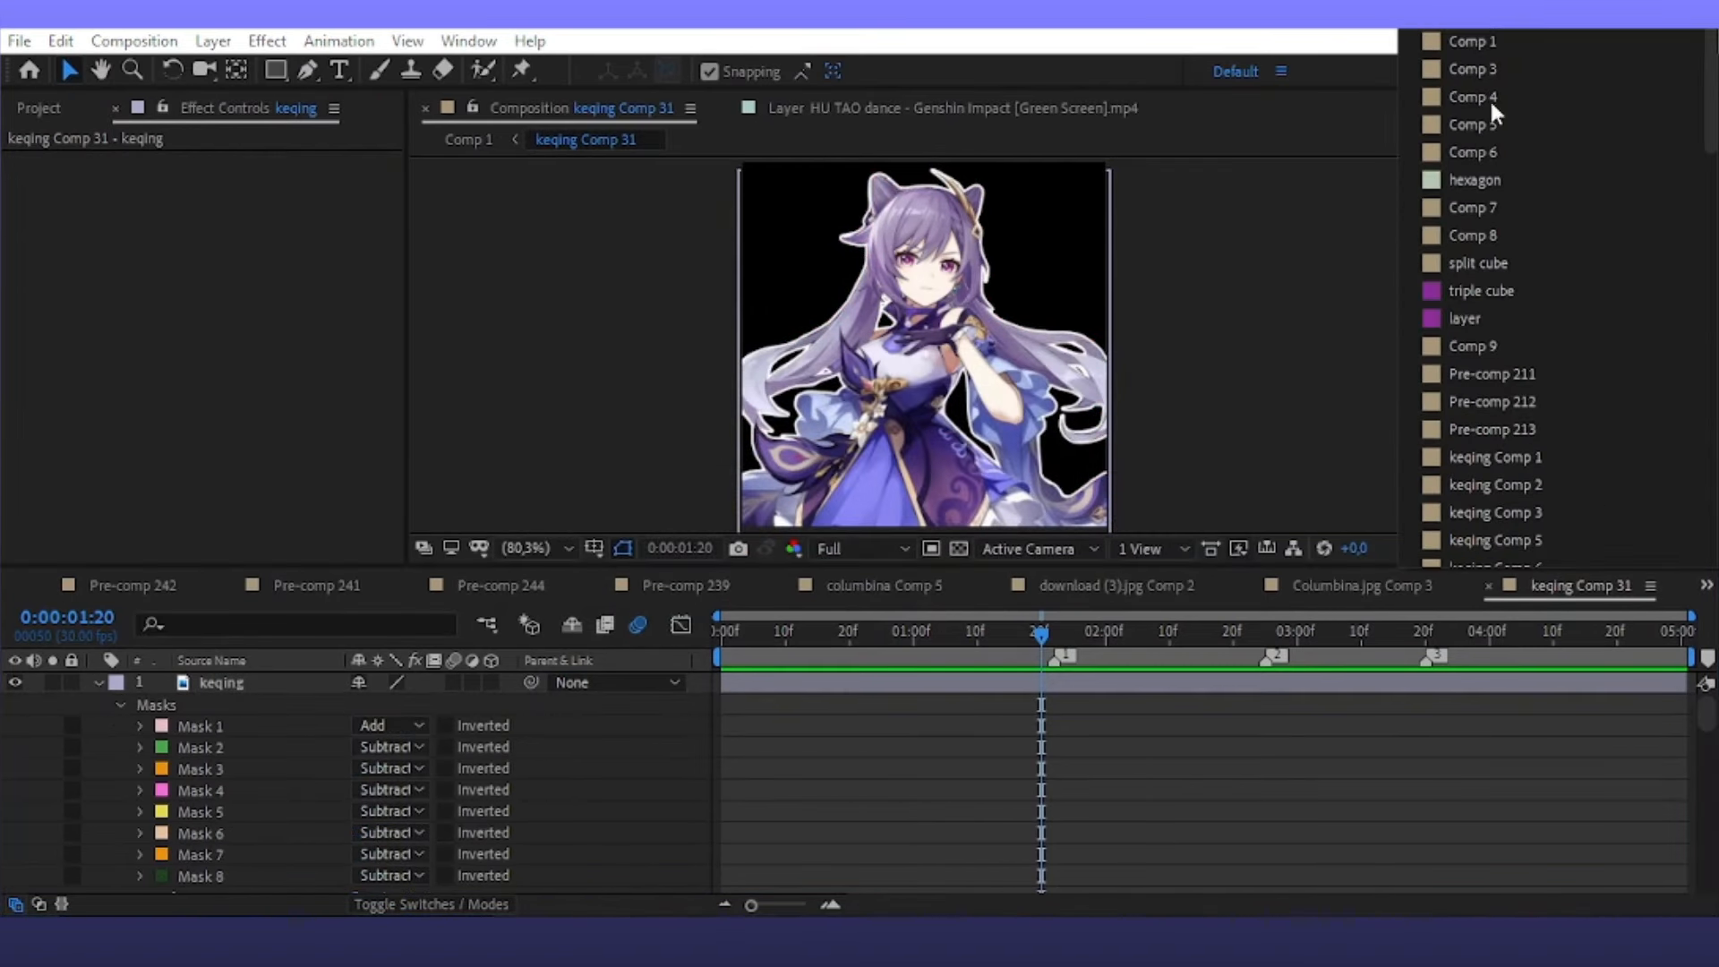
left_click(1507, 48)
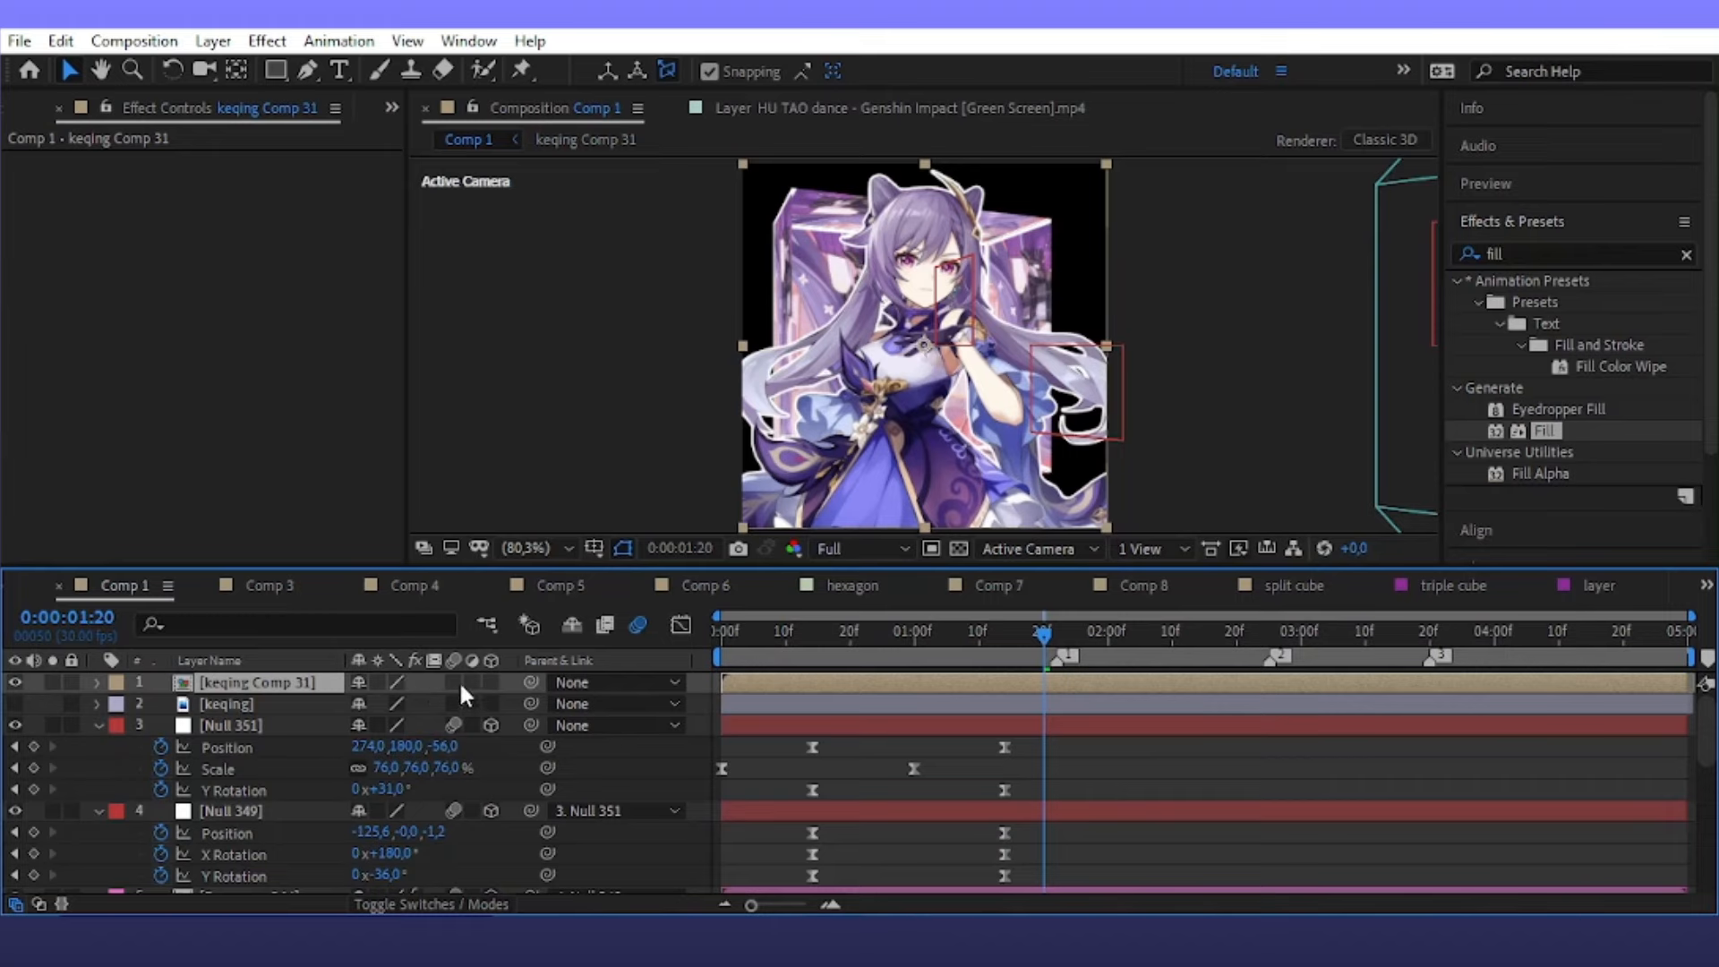
left_click(454, 681)
left_click(491, 681)
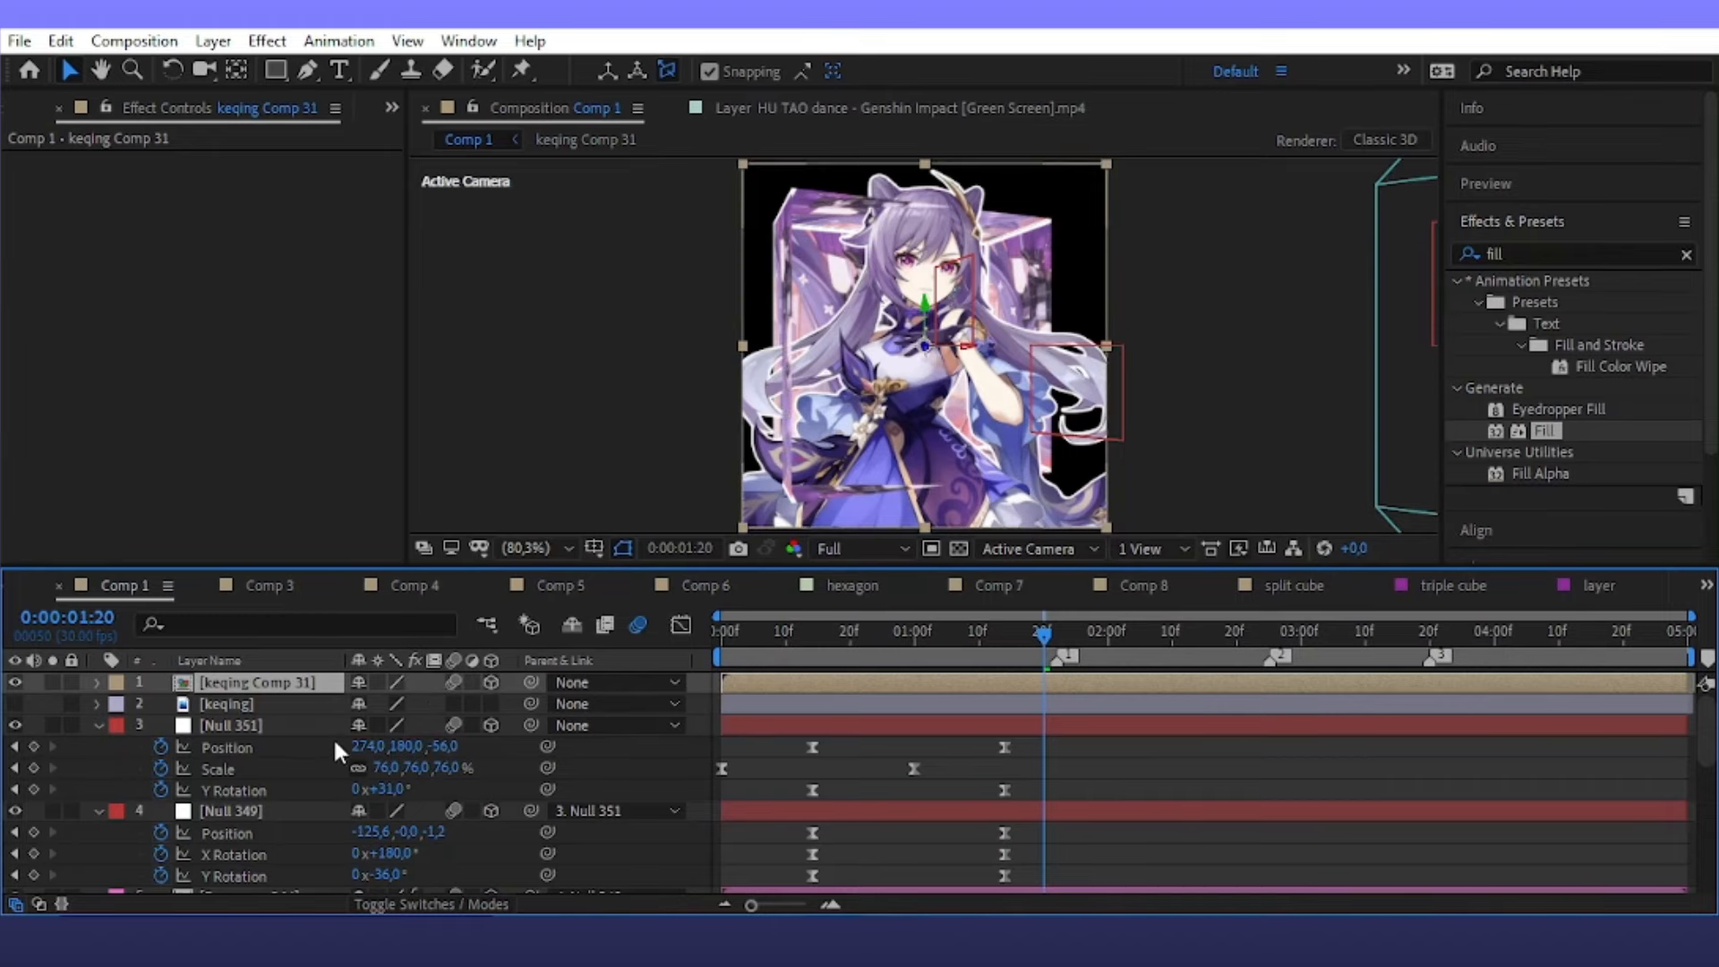
Turn the keqing Comp 31 layer around its Y axis to follow the cube's open face
key("r")
mouse_move(388, 750)
left_mouse_down()
mouse_move(358, 750)
mouse_move(414, 762)
mouse_move(394, 746)
left_mouse_up()
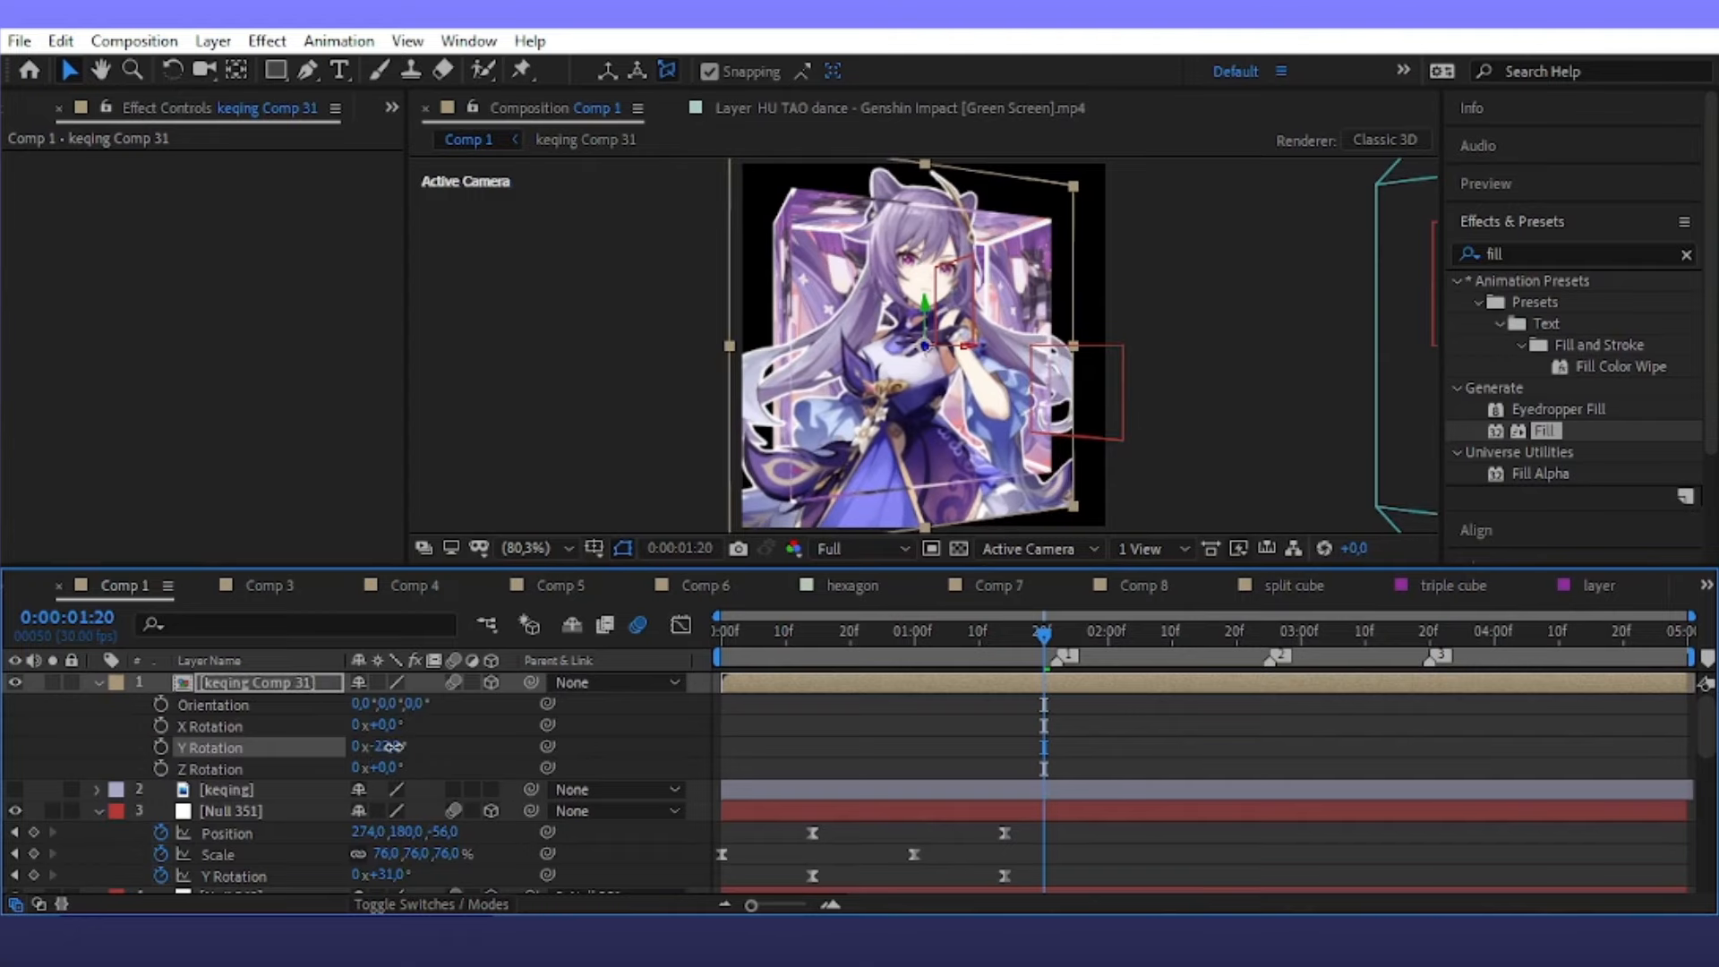
type("30")
key("Return")
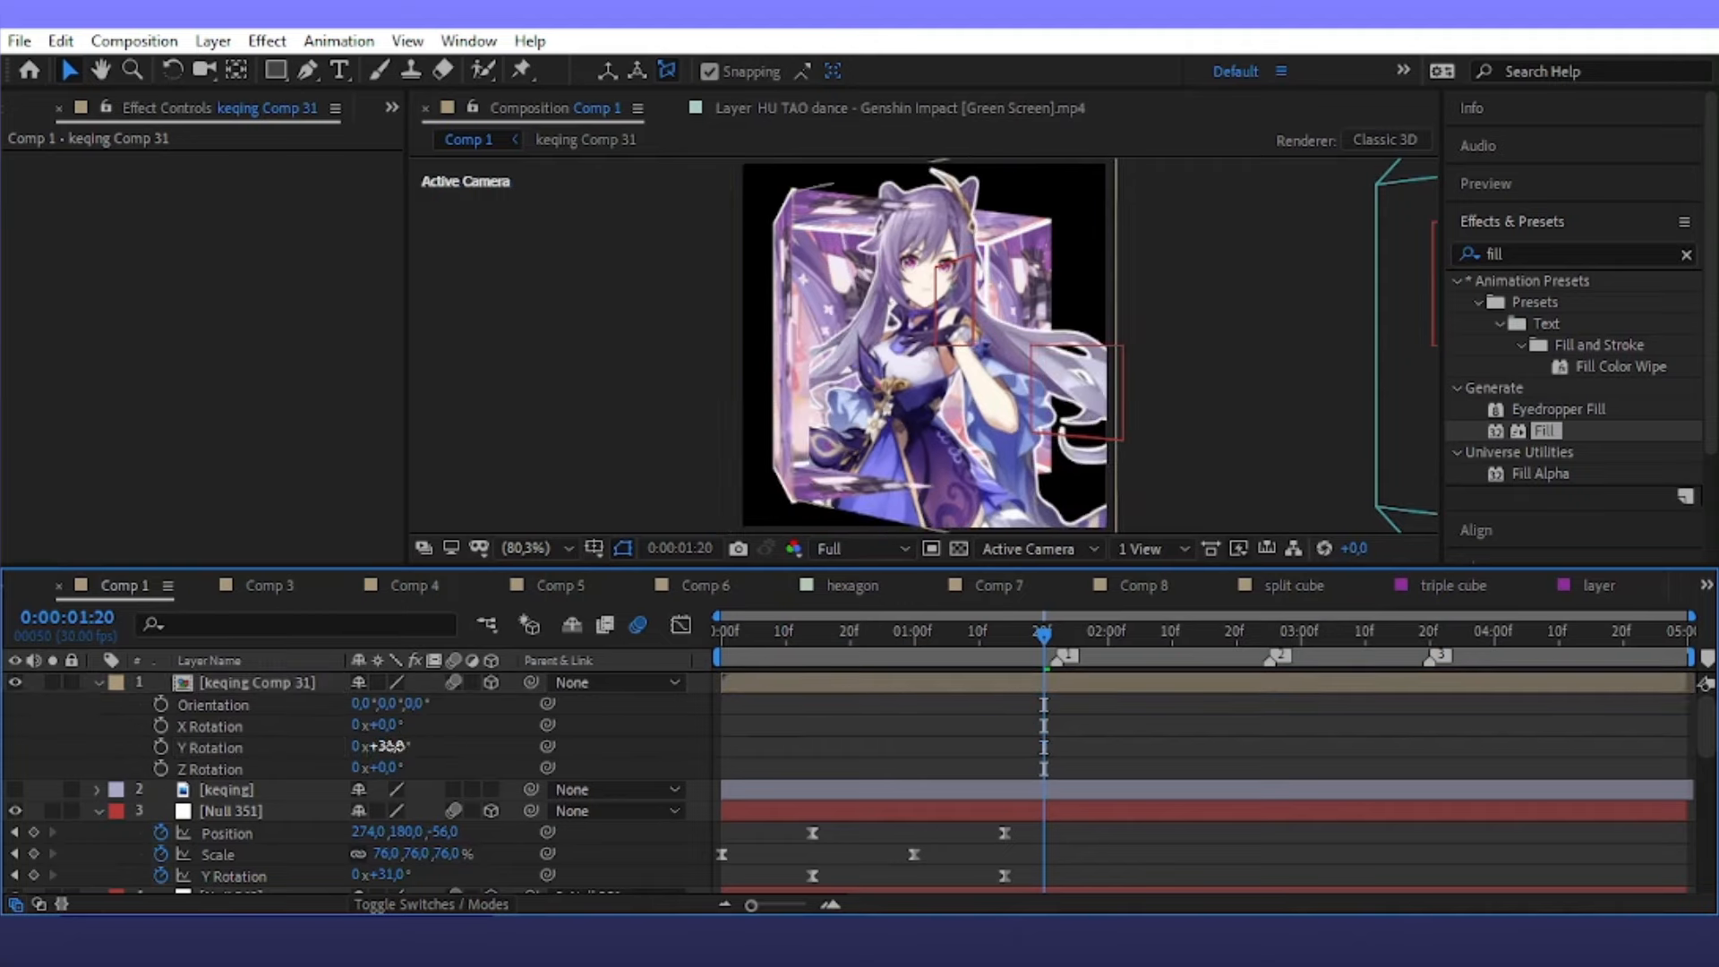
left_click_drag(381, 746, 358, 776)
Fit keqing Comp 31 inside the cube by scaling it to 74%, shifting its position slightly and setting Y Rotation to -24°
left_click(324, 685)
key("s")
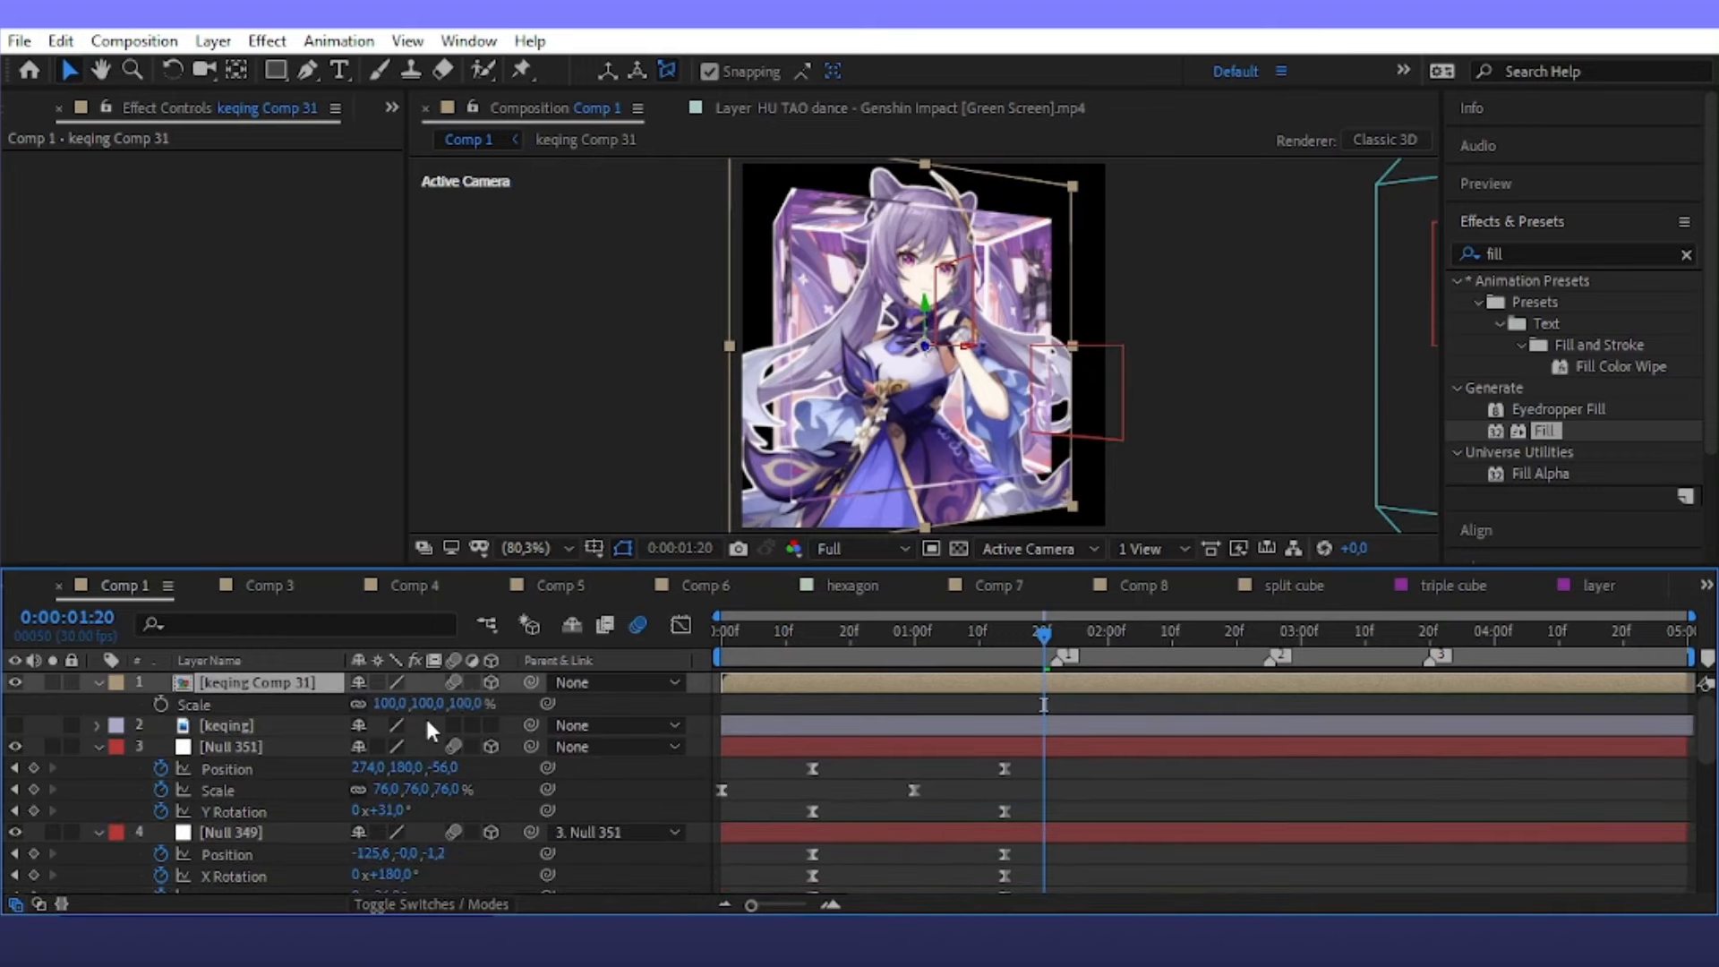
left_click_drag(462, 705, 461, 729)
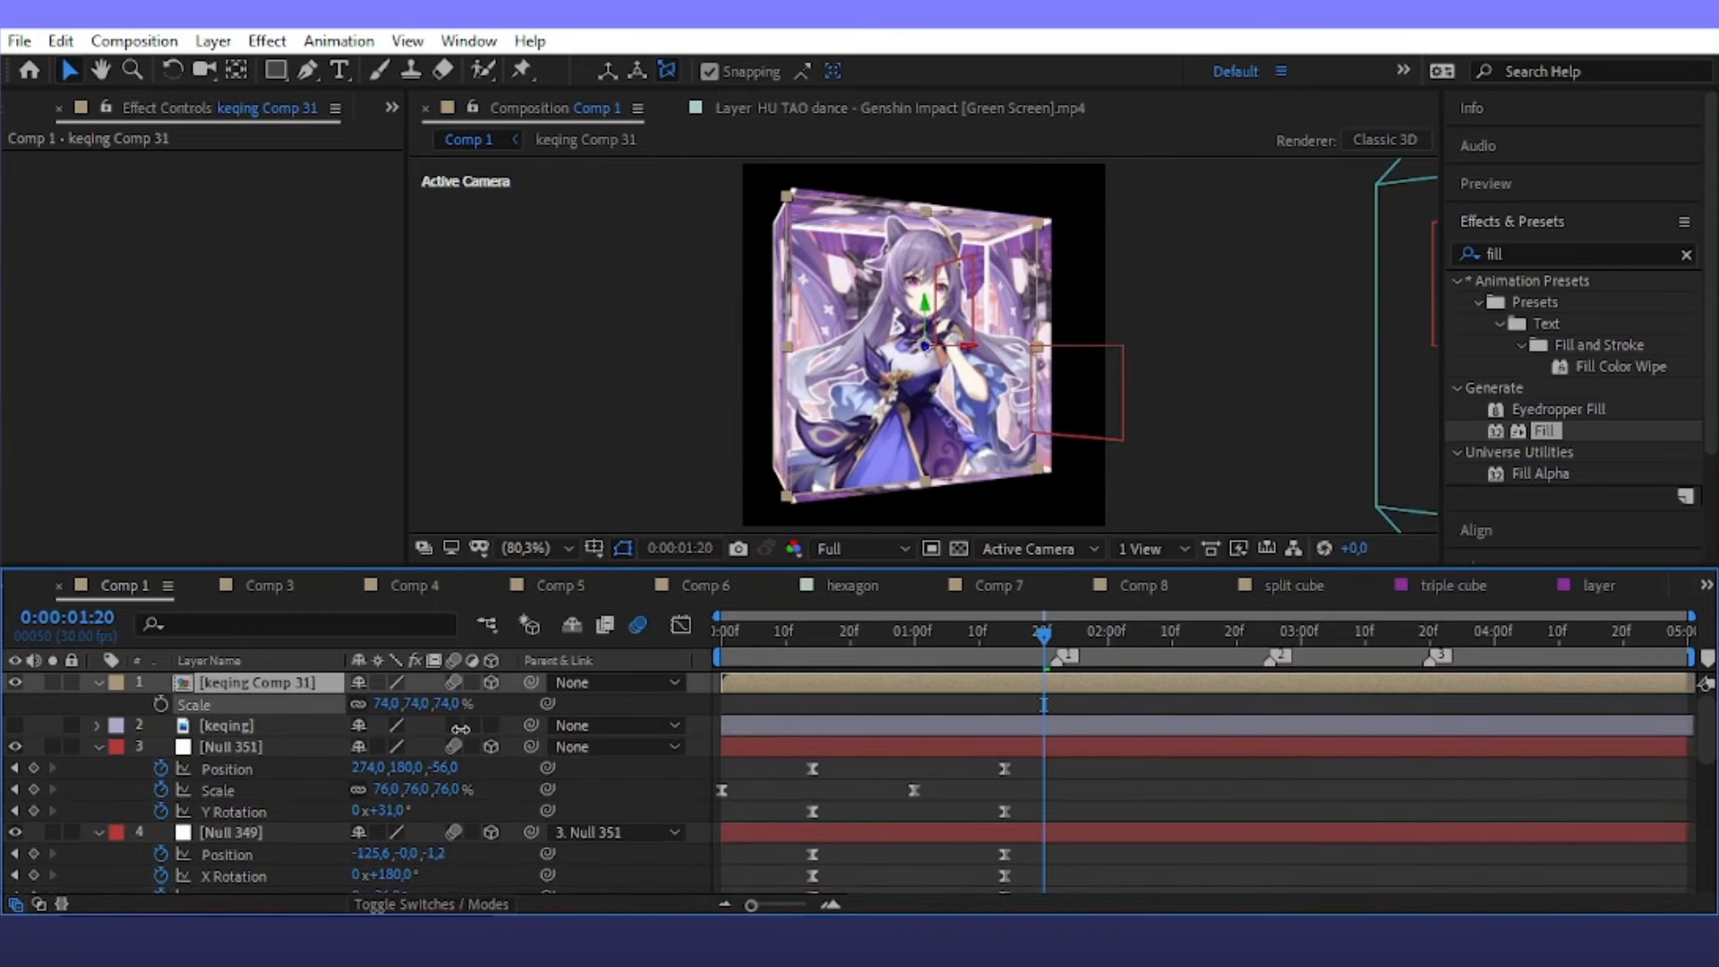
key("p")
left_click_drag(365, 703, 397, 748)
key("r")
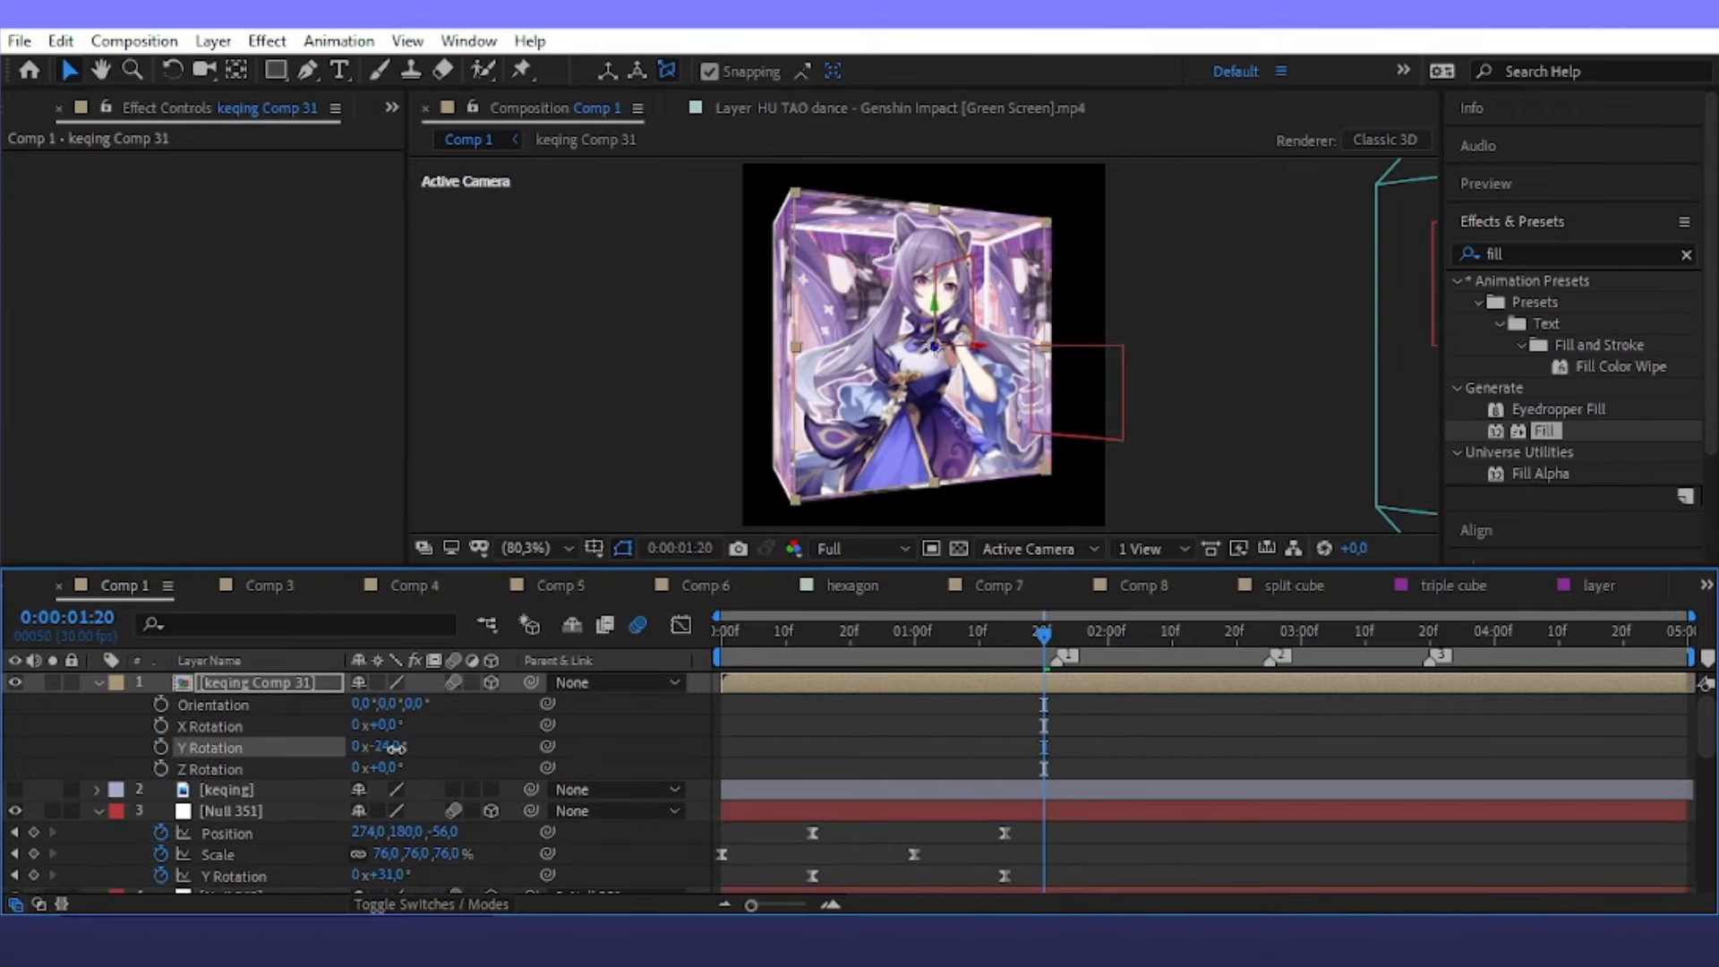
Try parenting the keqing Comp 31 layer to Null 350 and scrub the timeline to check its movement
left_click(600, 682)
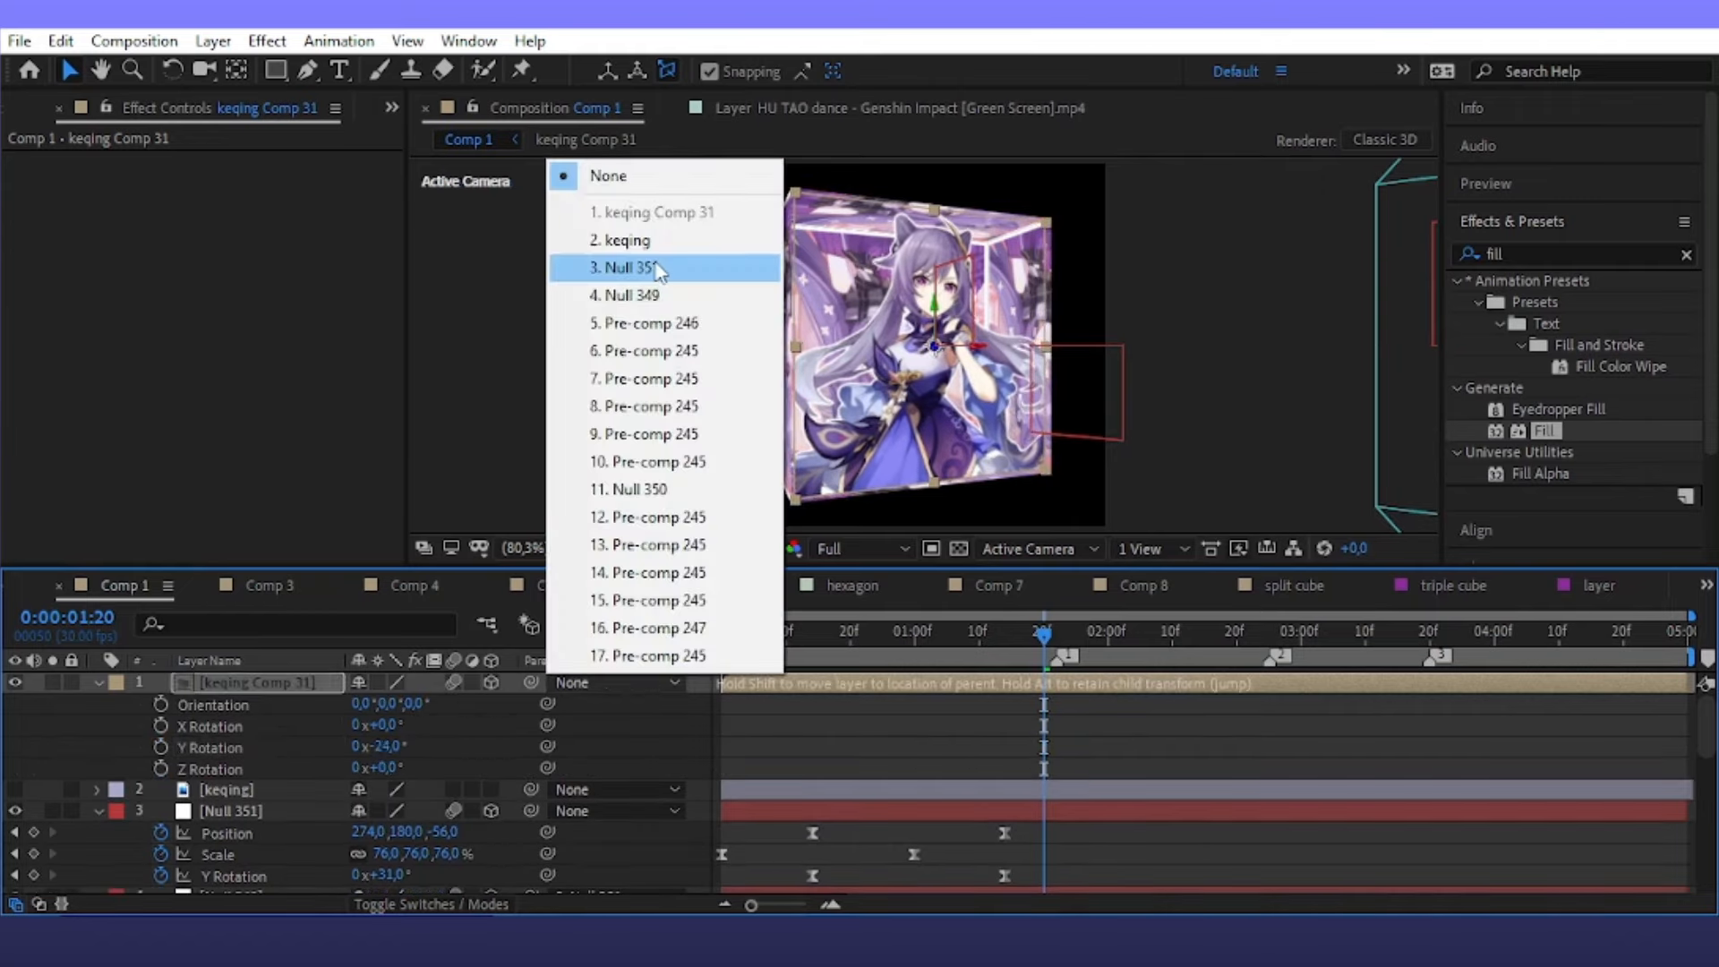
left_click(662, 491)
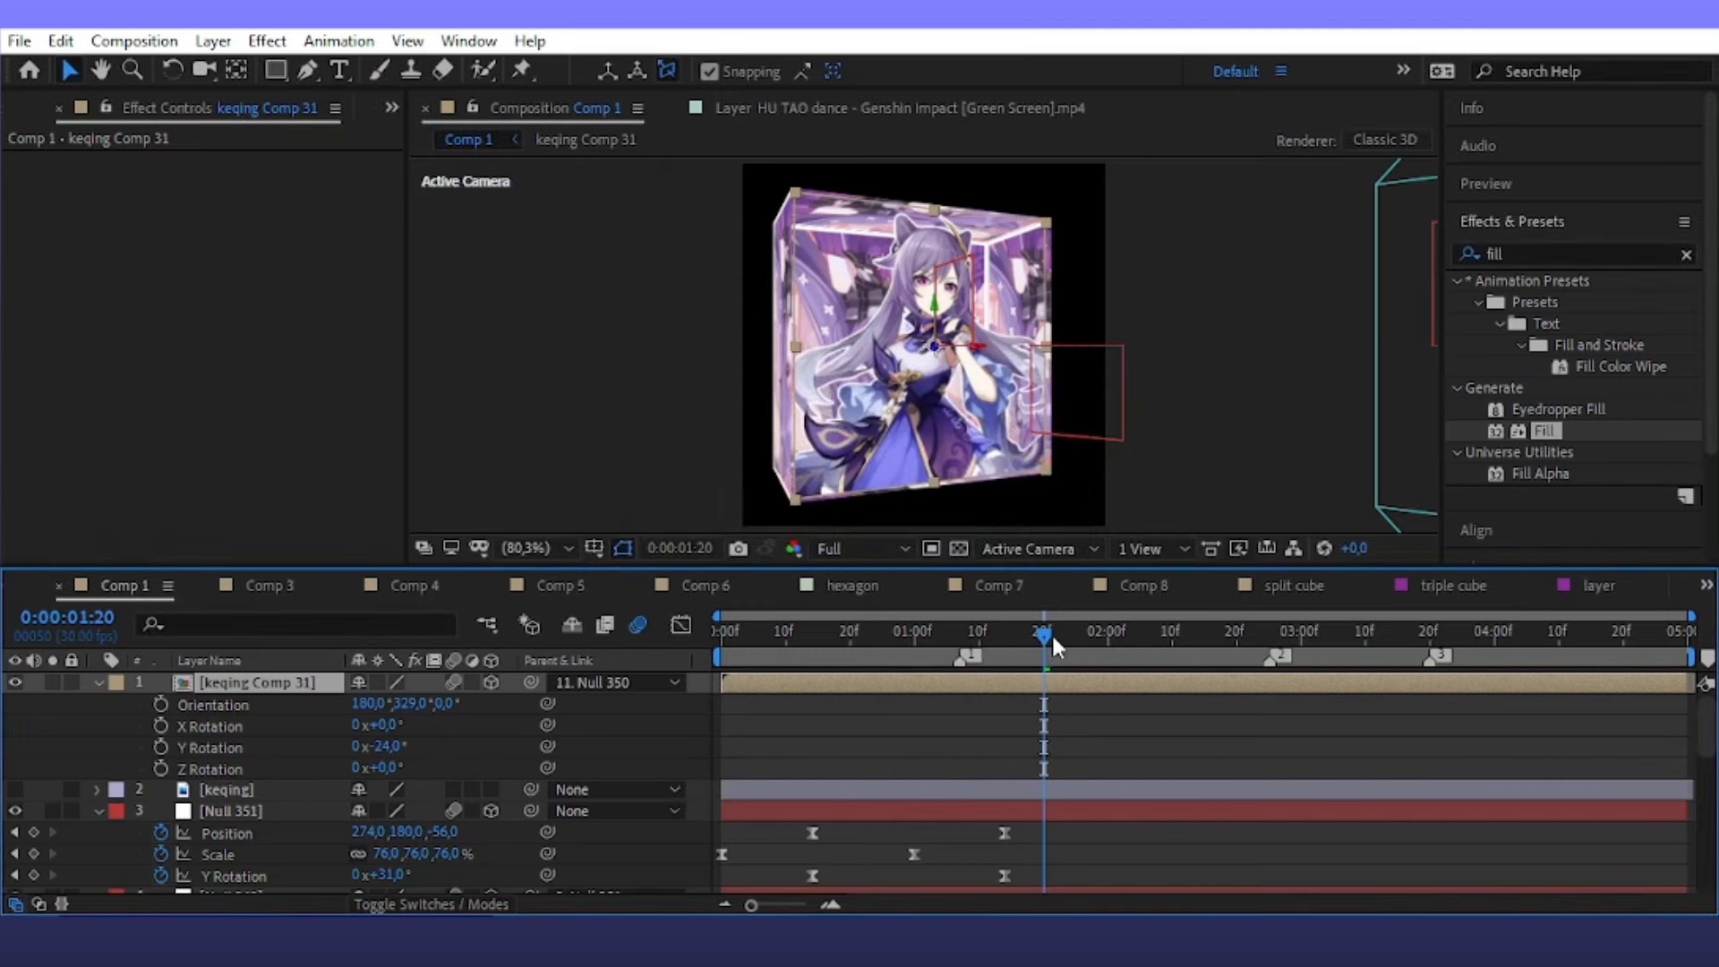
left_click_drag(1051, 632, 1047, 717)
Parent the keqing Comp 31 layer to Null 349 and scrub the timeline to check its movement
left_click(616, 682)
left_click(627, 294)
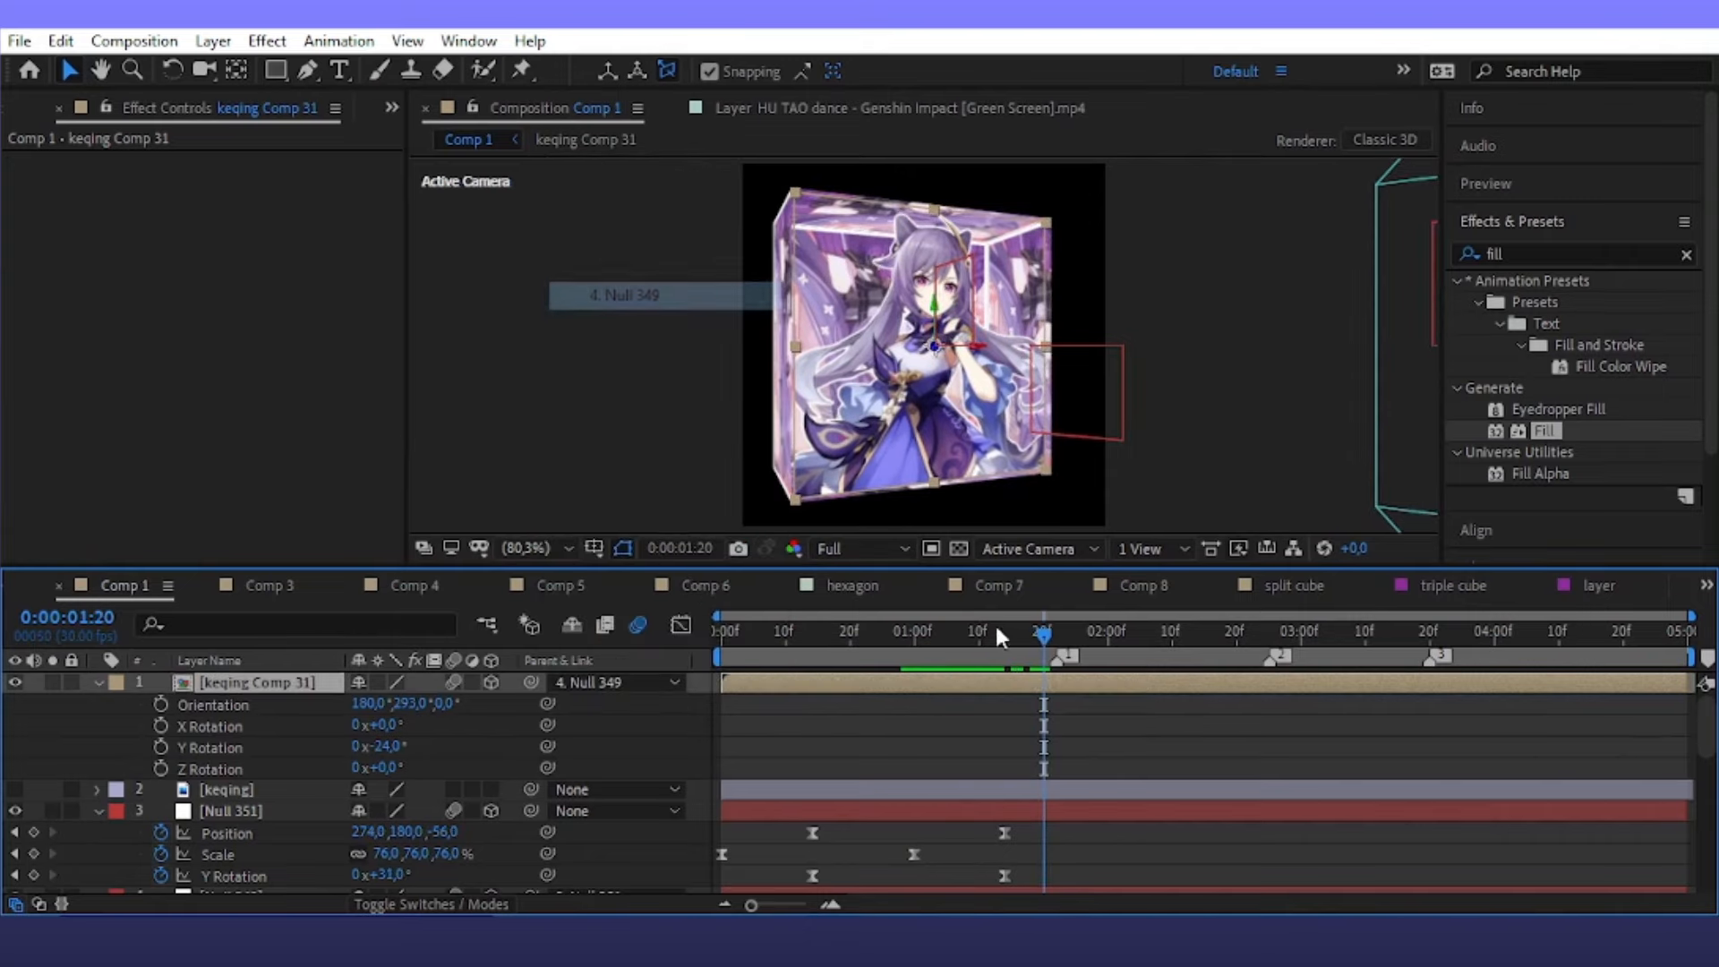
left_click_drag(998, 630, 1038, 712)
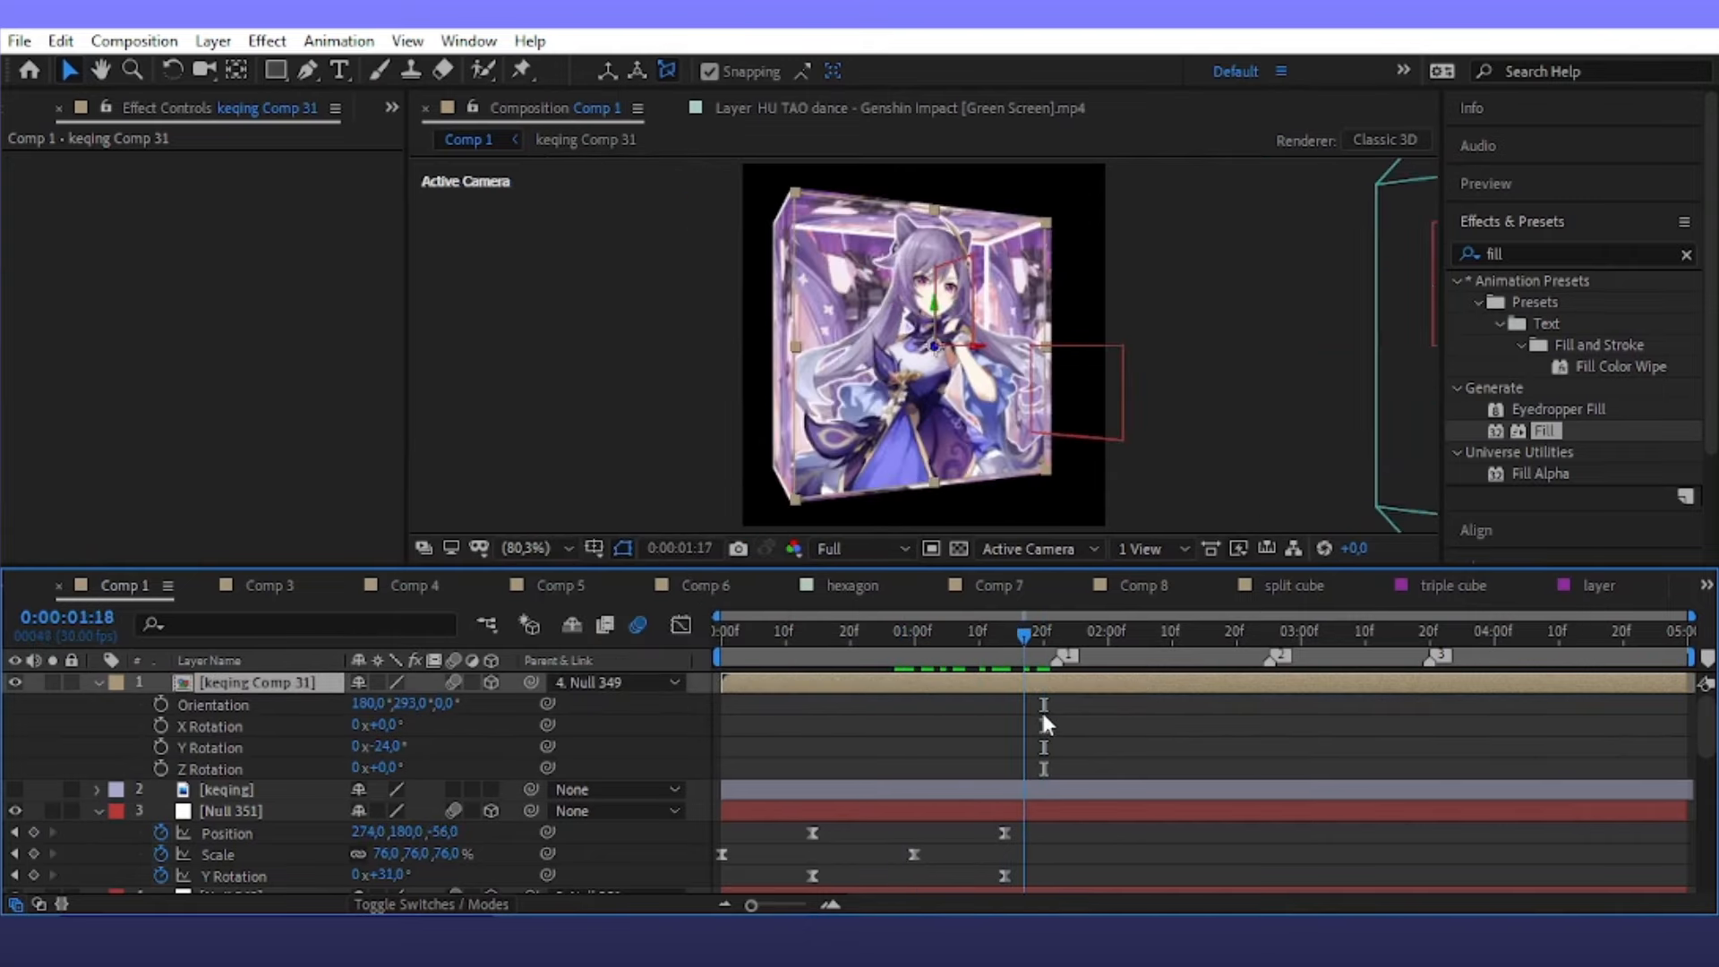
Apply the Drop Shadow effect to the keqing Comp 31 layer
key("ctrl+5")
type("drop")
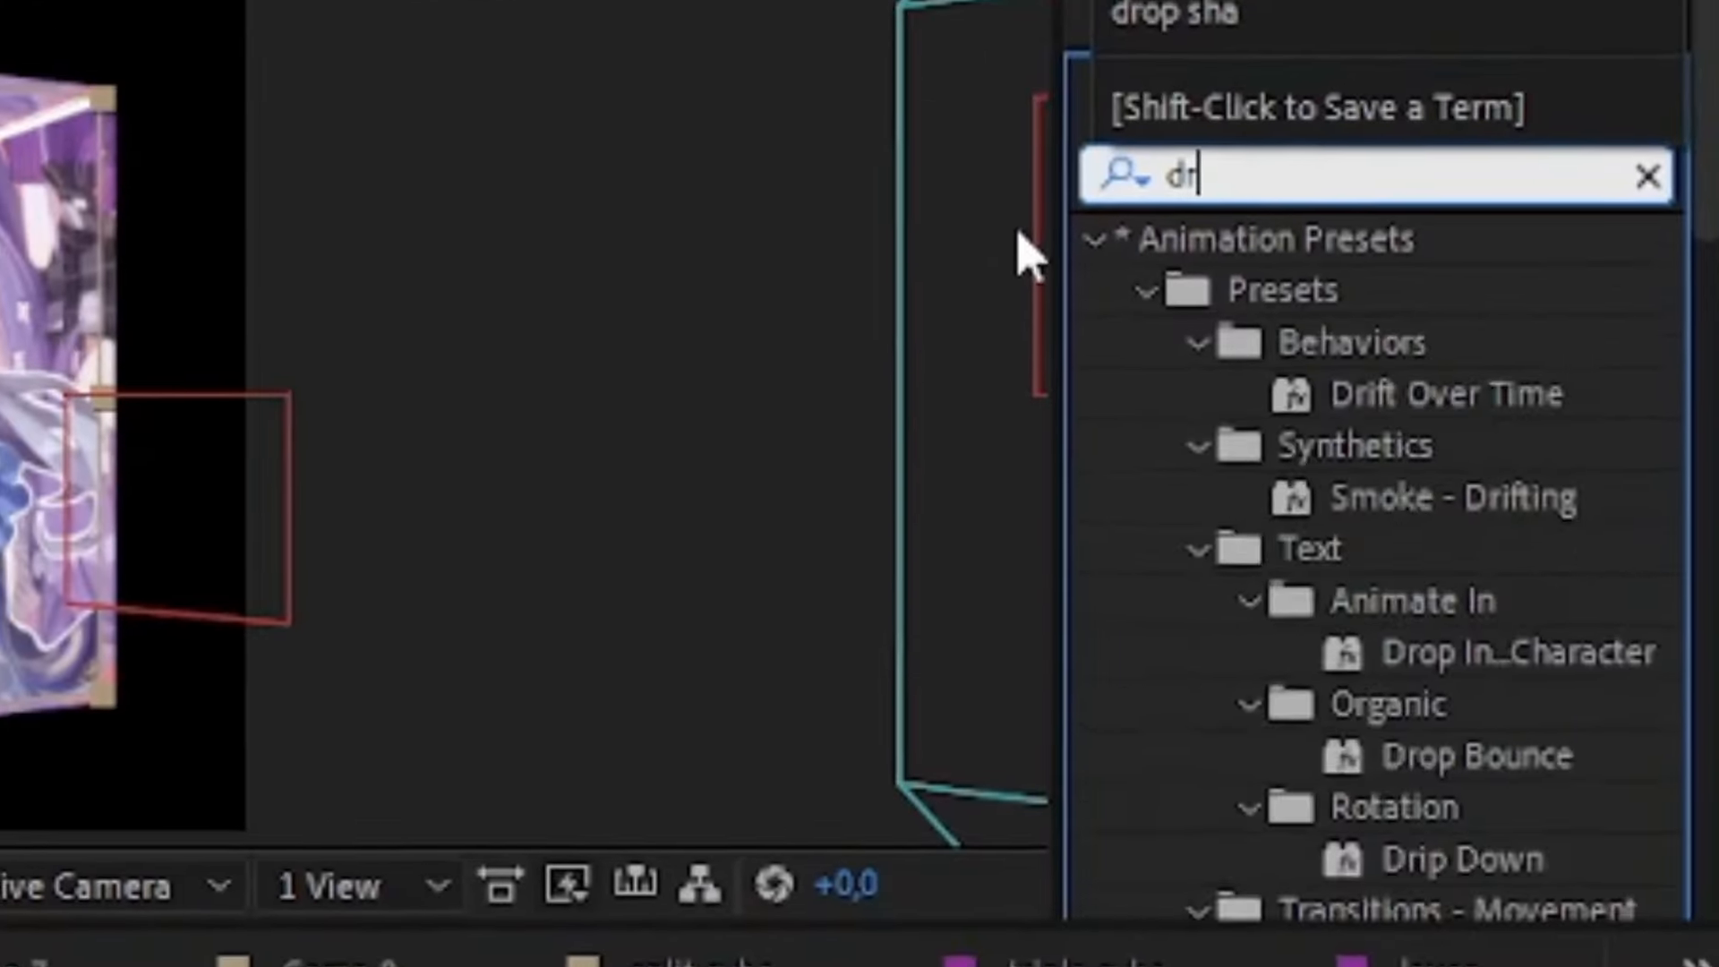
type(" sh")
double_click(1325, 394)
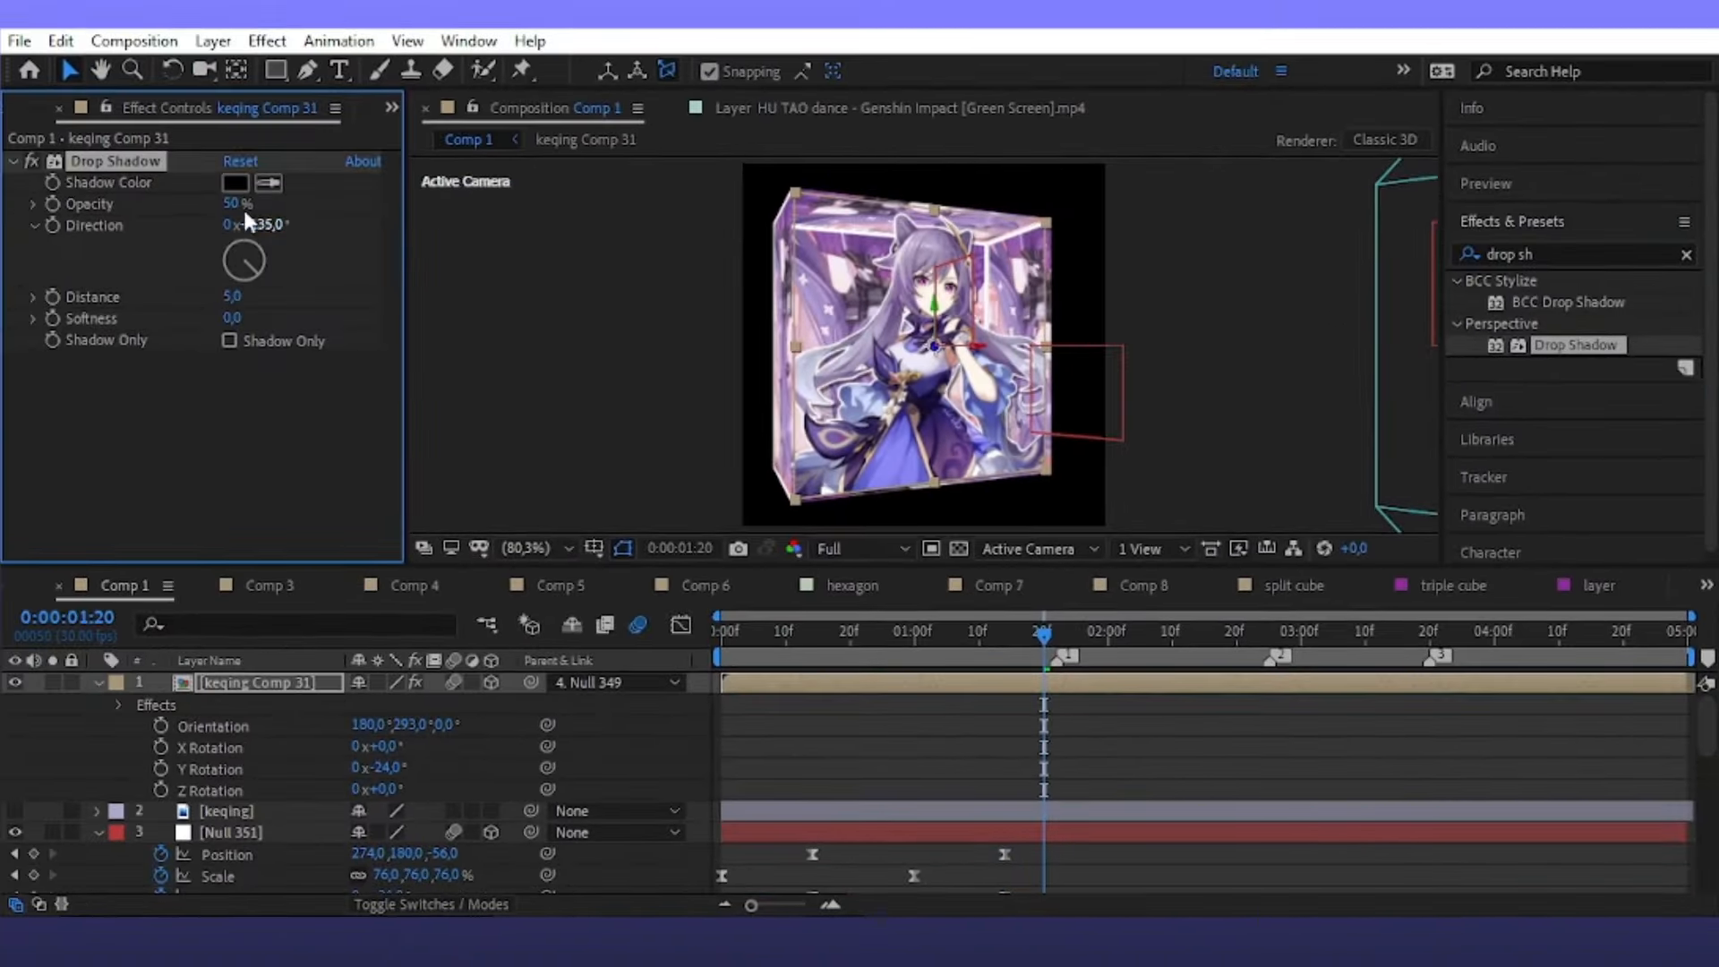
Set the keqing Comp 31 drop shadow to 25% opacity and a distance of 8, and save the project
left_click(232, 203)
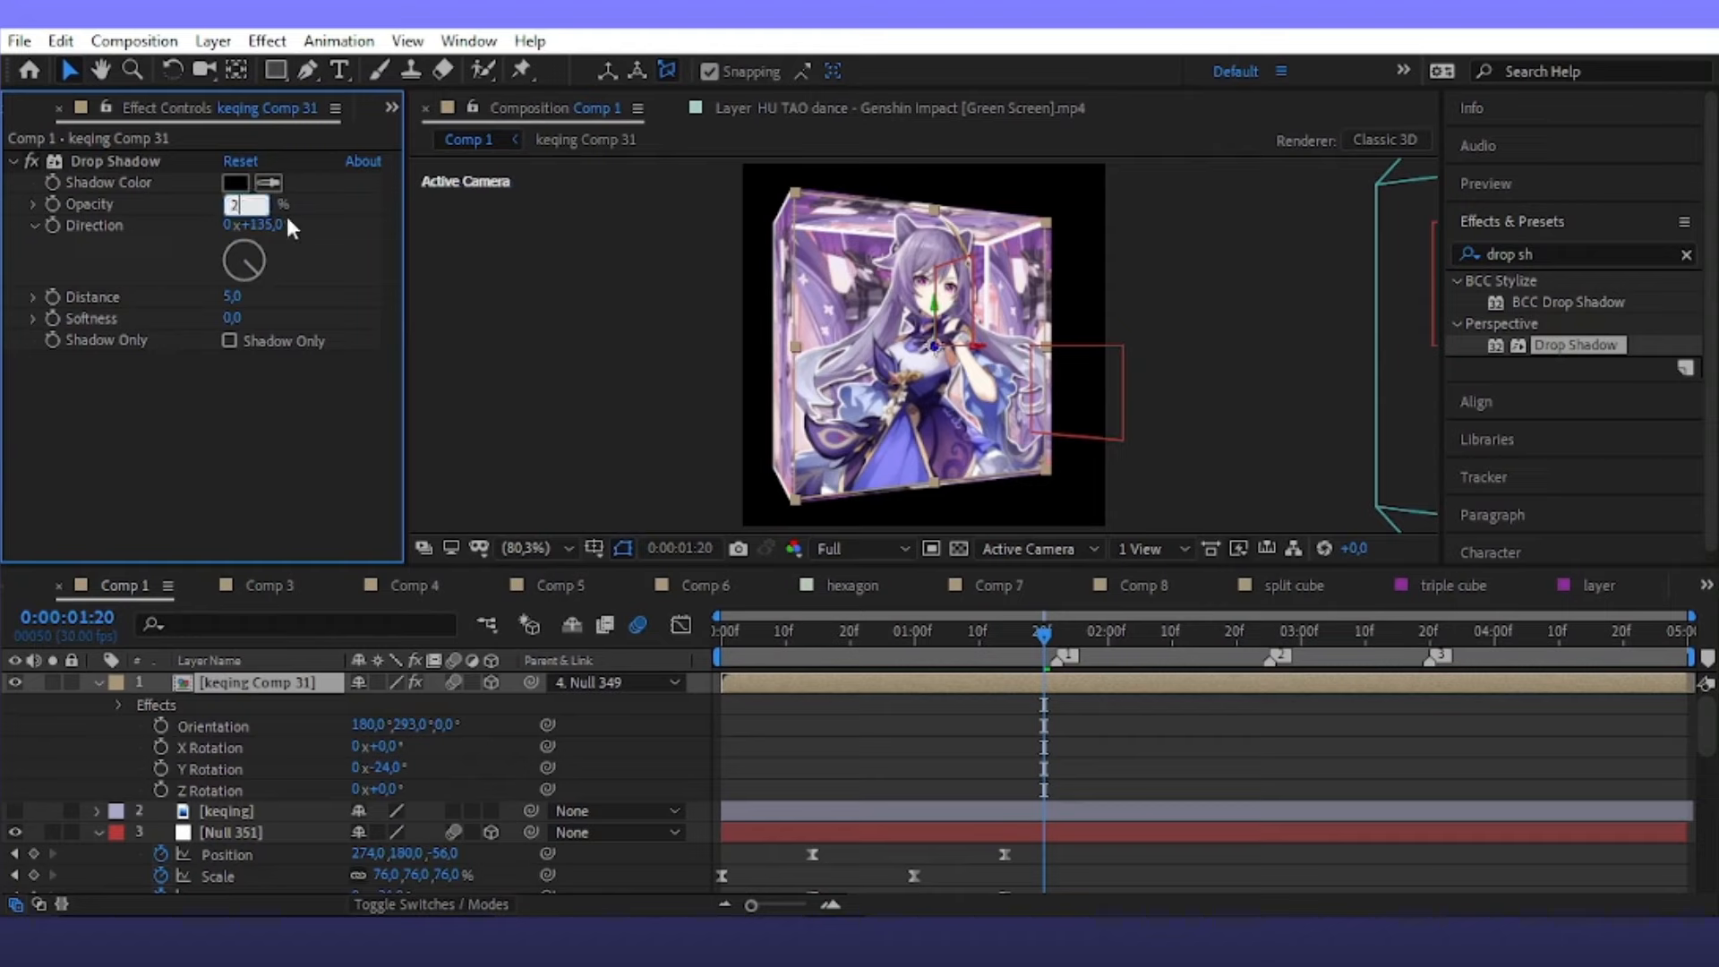
type("25")
key("Return")
left_click(956, 716)
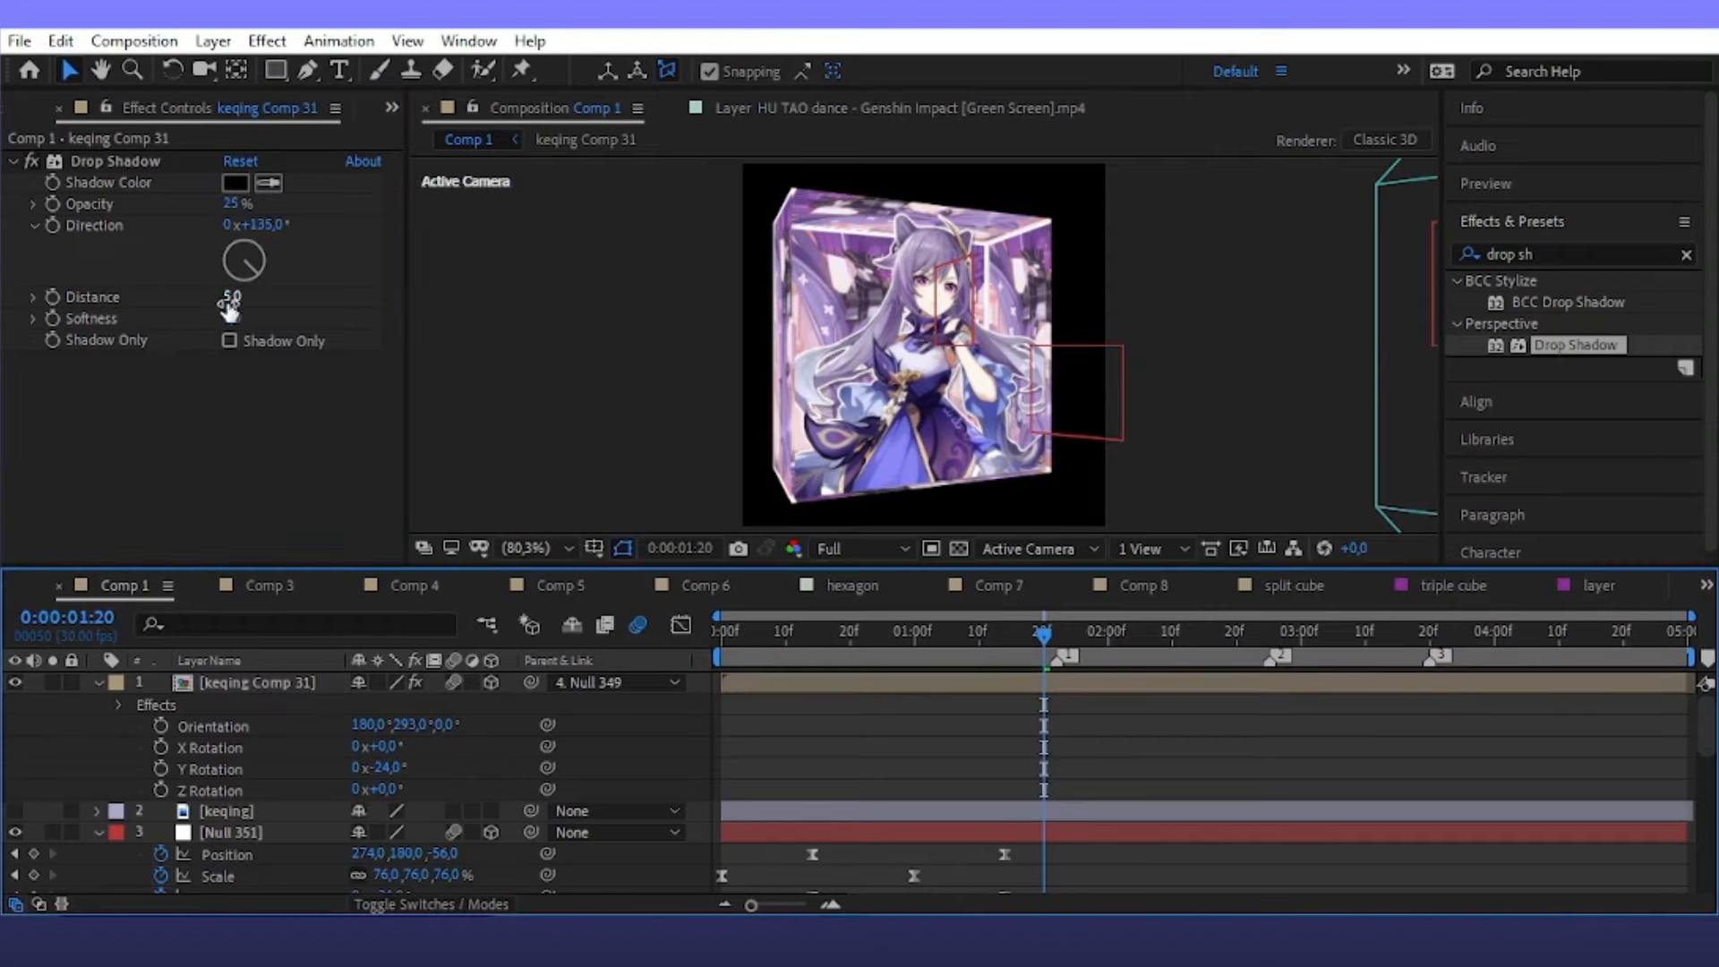
left_click_drag(233, 298, 236, 300)
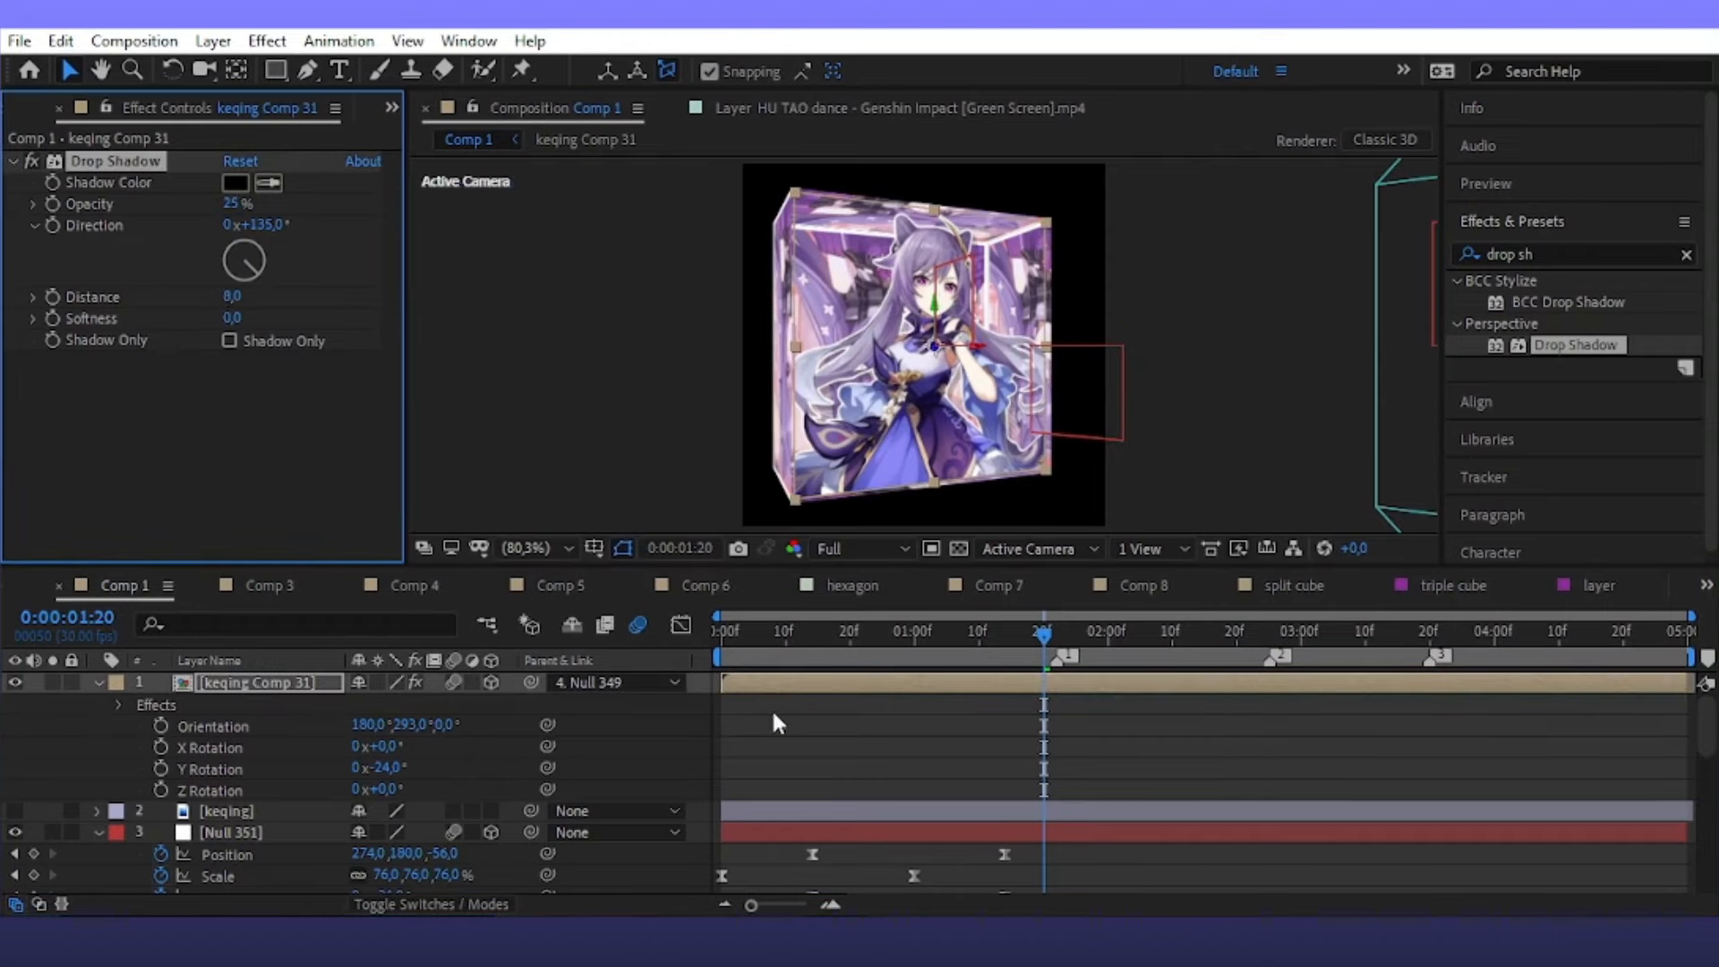
left_click(877, 788)
key("ctrl+s")
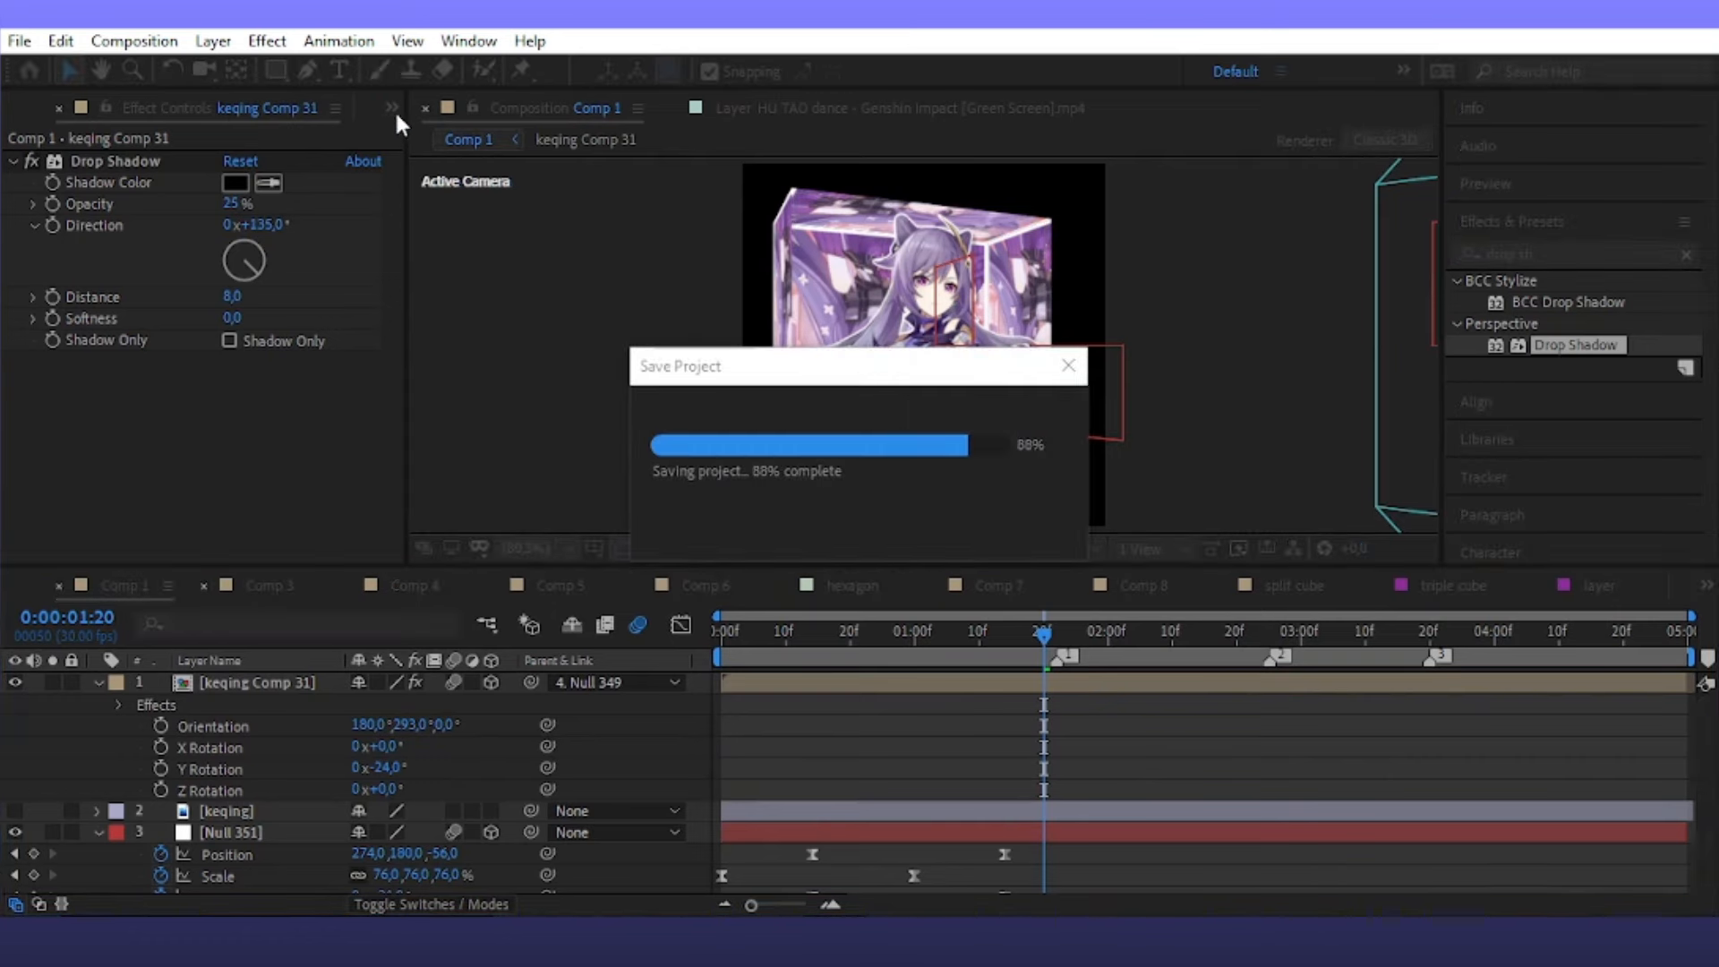
Find the kawaii bear PNG in the project, add it to Comp 1 and scale it to 28%
left_click(392, 107)
left_click(434, 143)
double_click(63, 279)
type("kawaii")
left_click_drag(90, 336, 906, 351)
key("s")
left_click_drag(428, 704, 339, 705)
Recolor the kawaii bear purple with Hue/Saturation, using a Master Hue of about 218° and Master Saturation of -61
left_click_drag(1576, 258, 1457, 273)
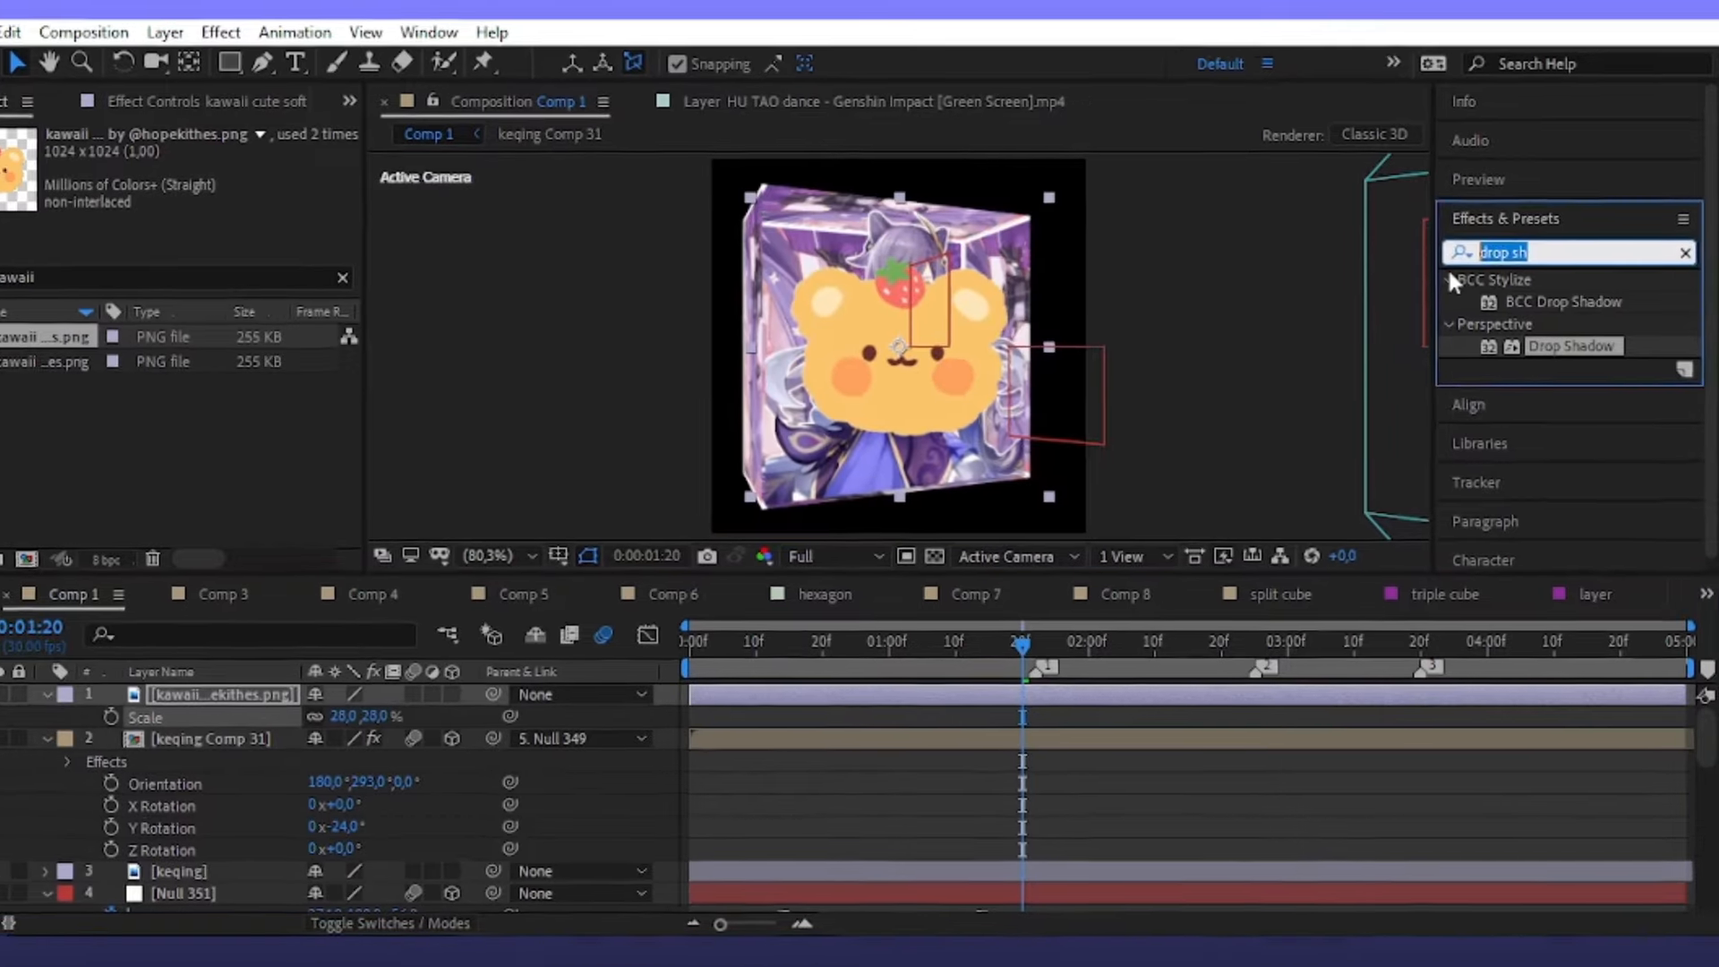
type("hue")
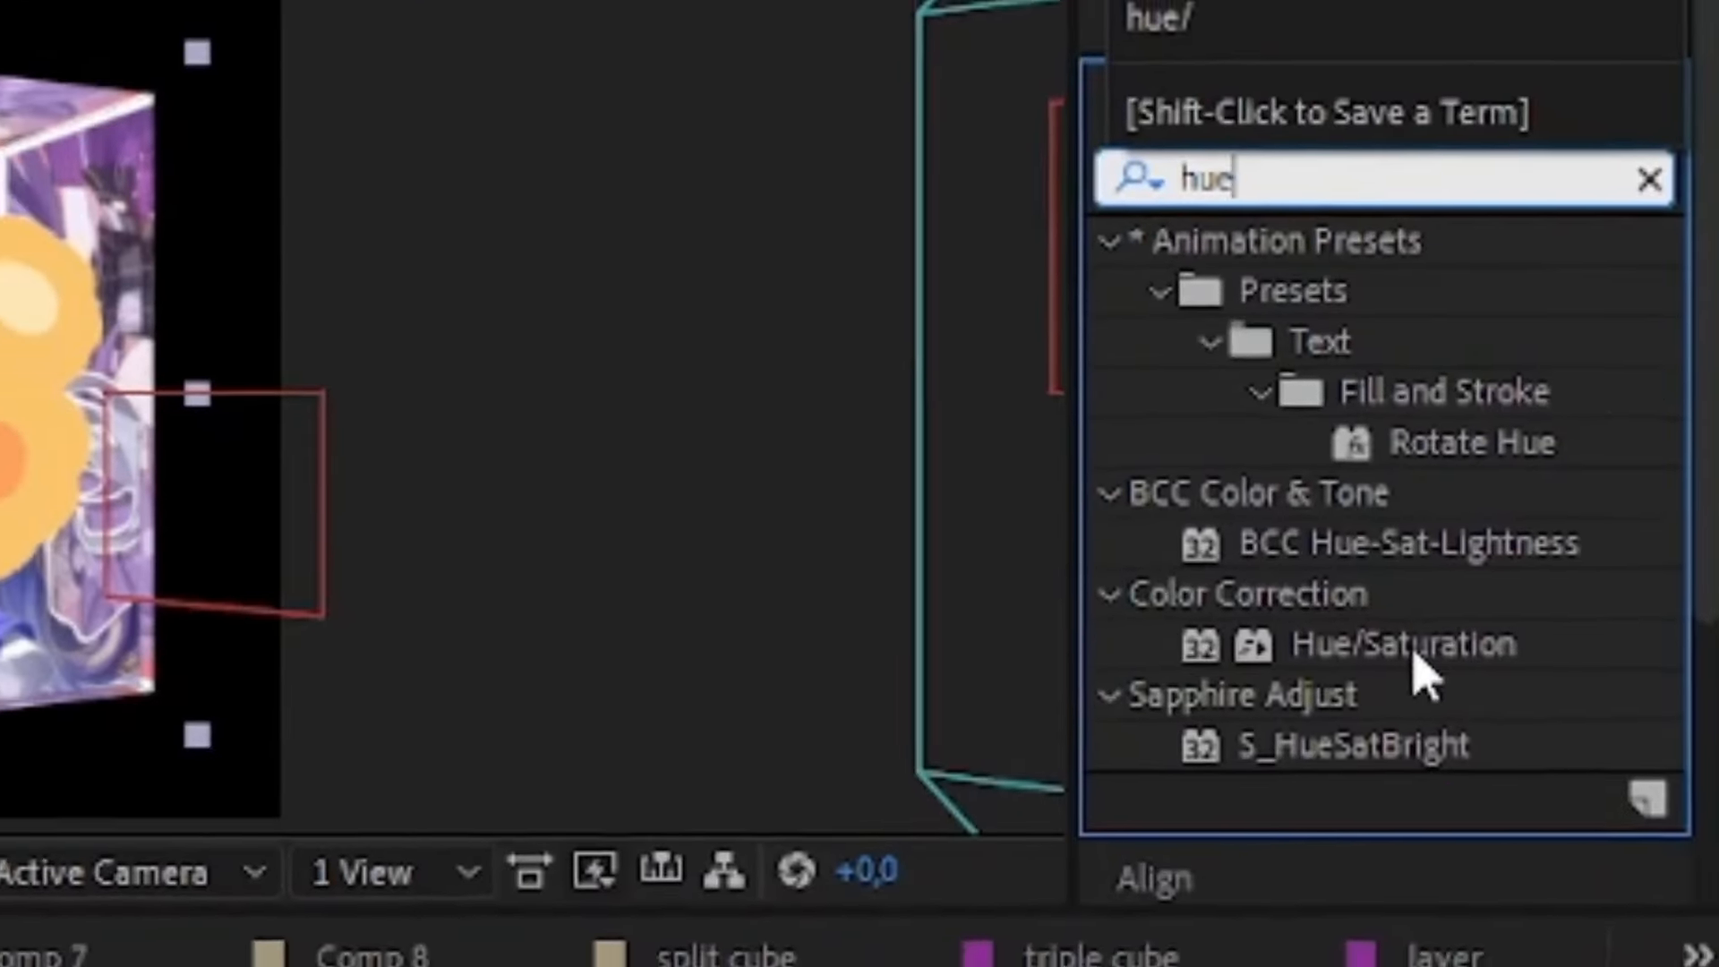
double_click(1415, 652)
left_click_drag(256, 308, 236, 330)
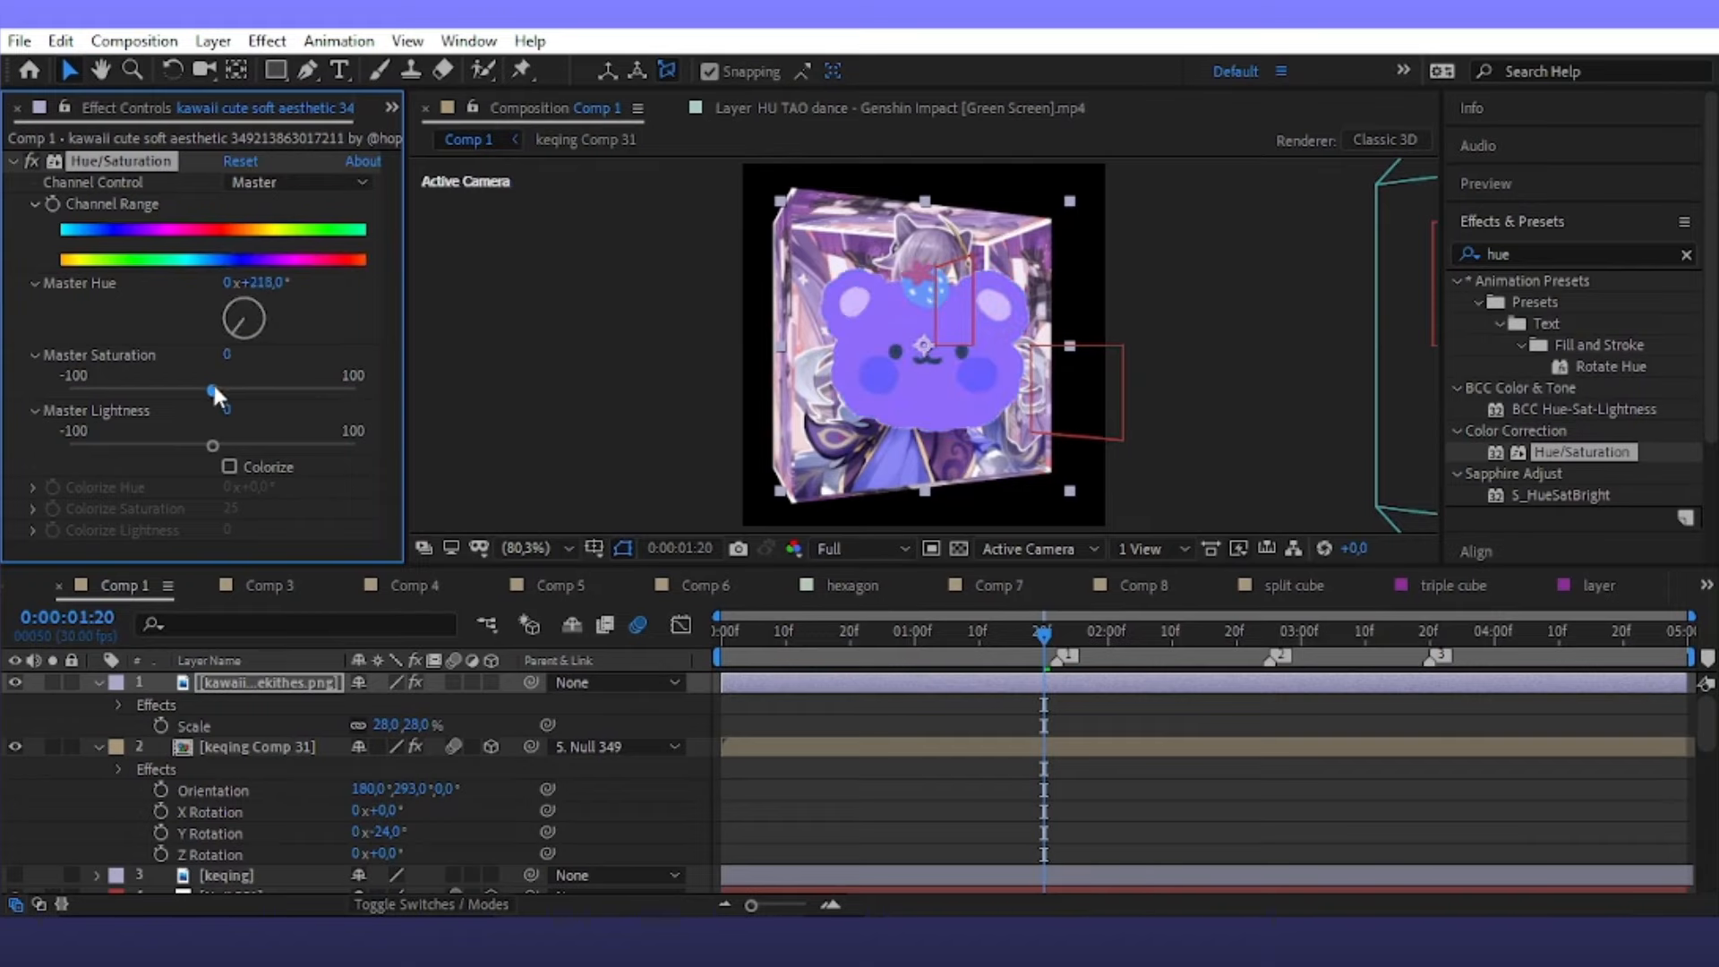
left_click_drag(213, 390, 127, 392)
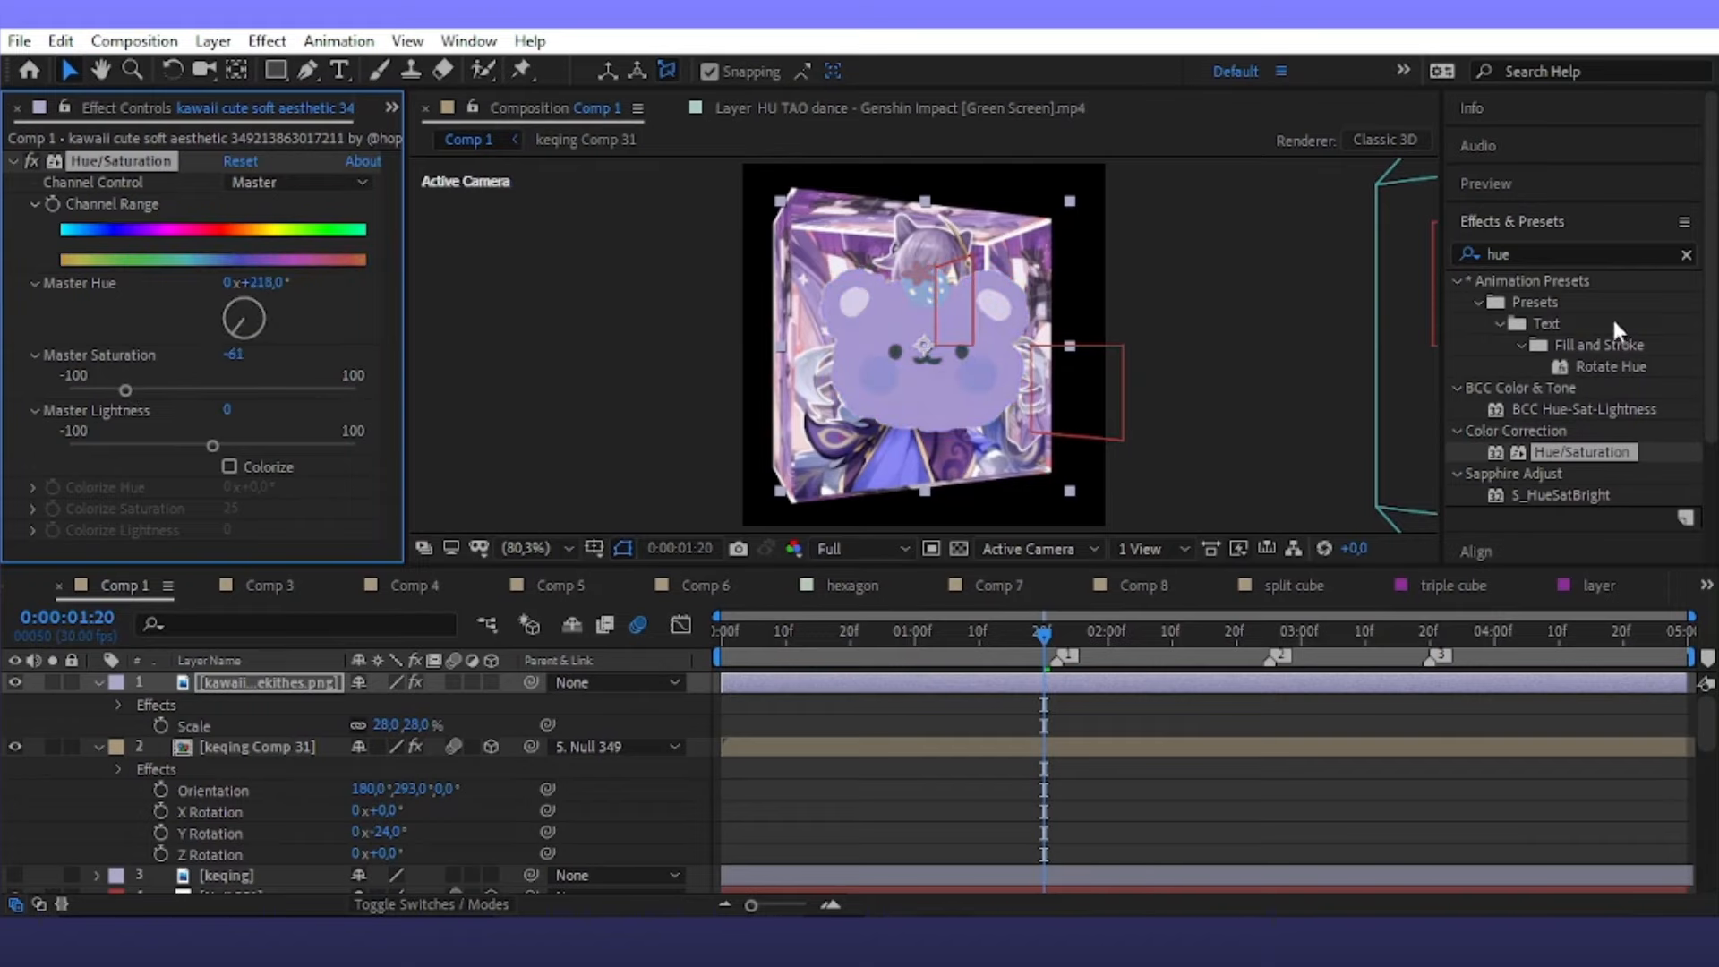
Add a Drop Shadow to the kawaii bear layer with a distance of 28 and 25% opacity
left_click(1437, 259)
left_click(1565, 257)
type("drop")
left_click_drag(1564, 497, 828, 356)
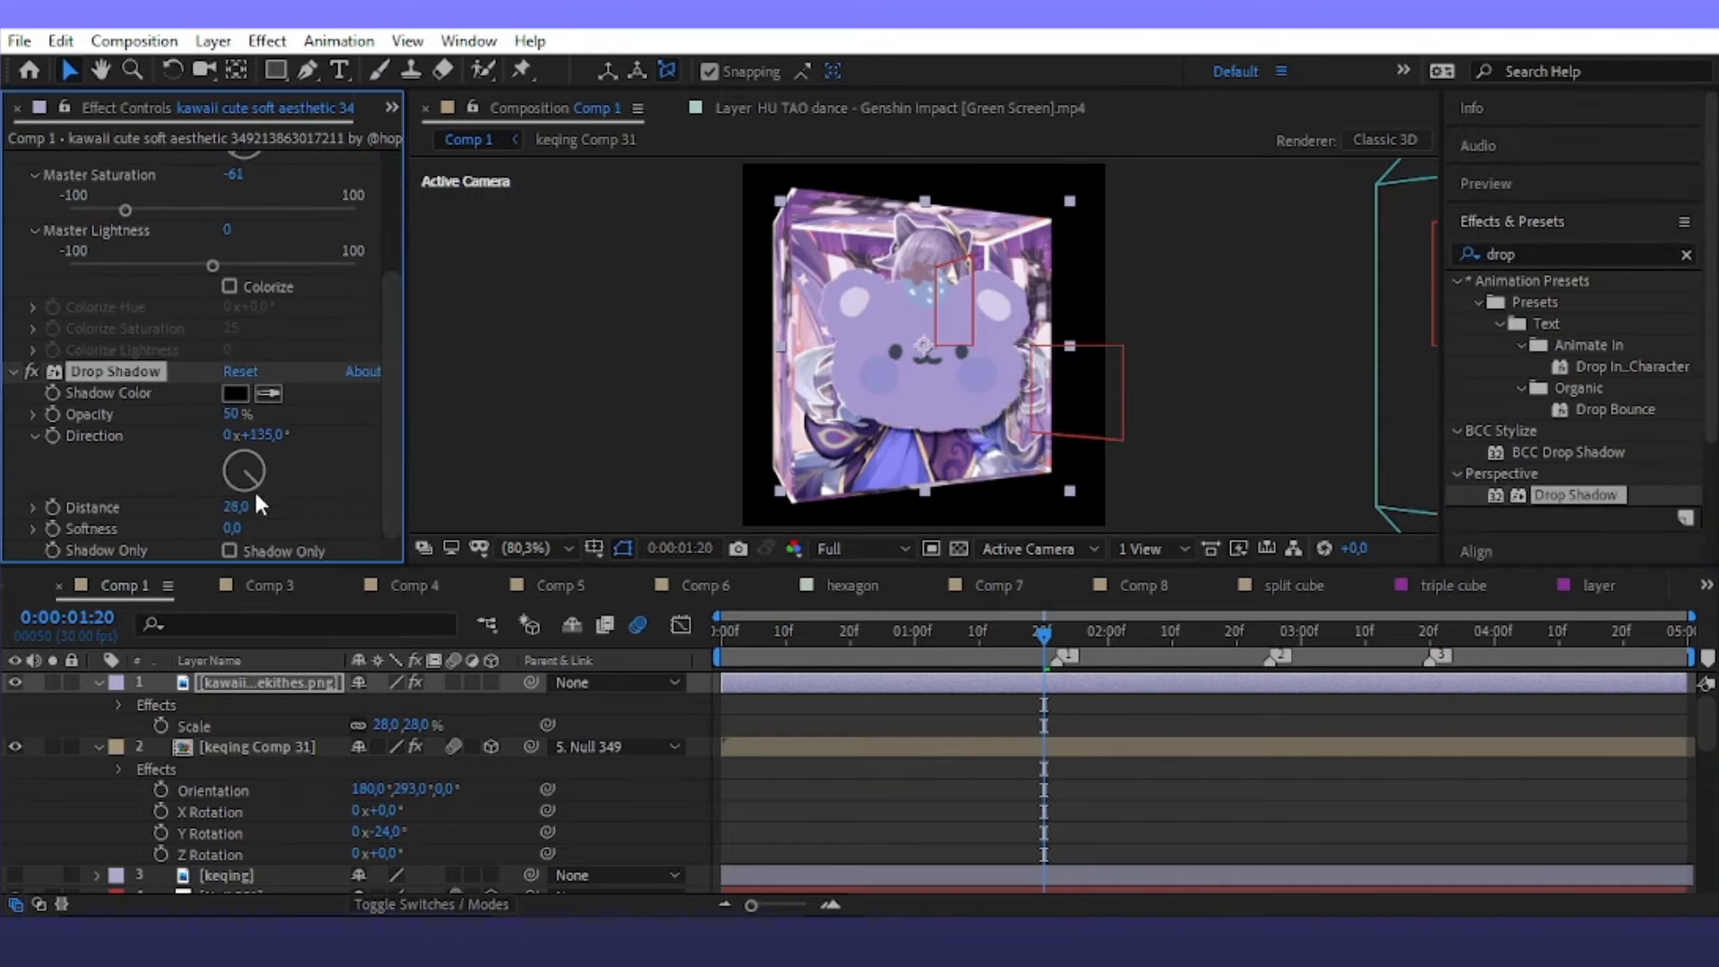
left_click(237, 414)
type("25")
key("Return")
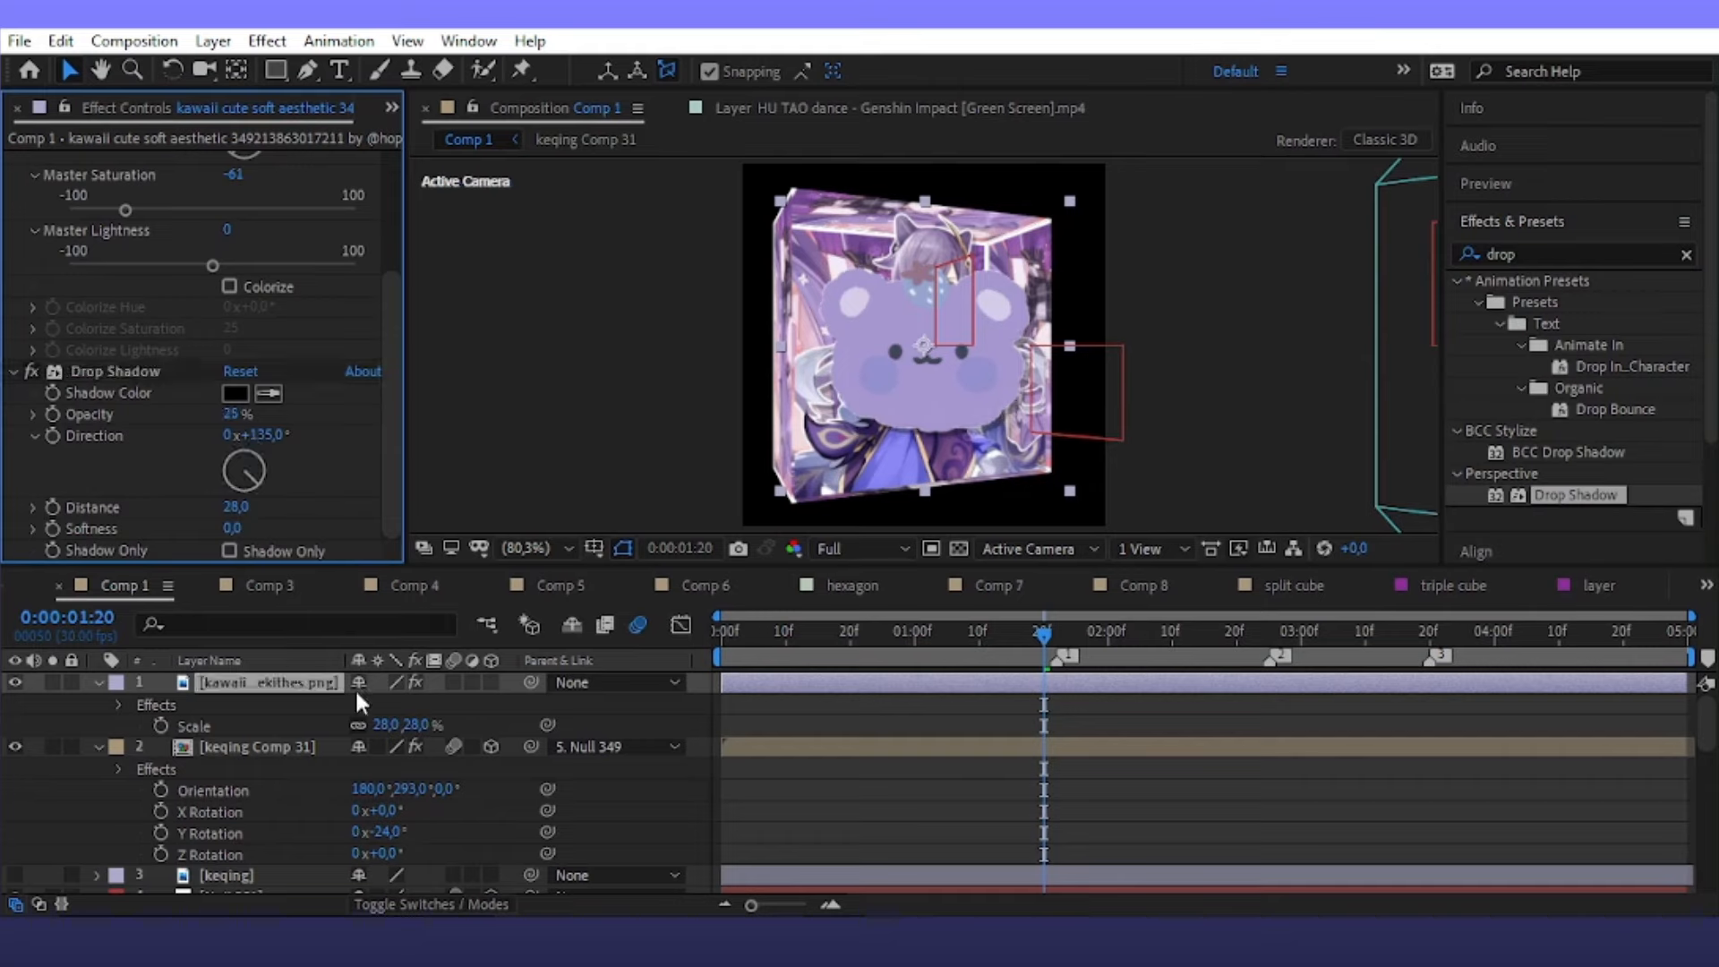
Enable motion blur and 3D for the kawaii bear layer and set its Y Rotation to -27°
left_click(484, 684)
left_click(489, 683)
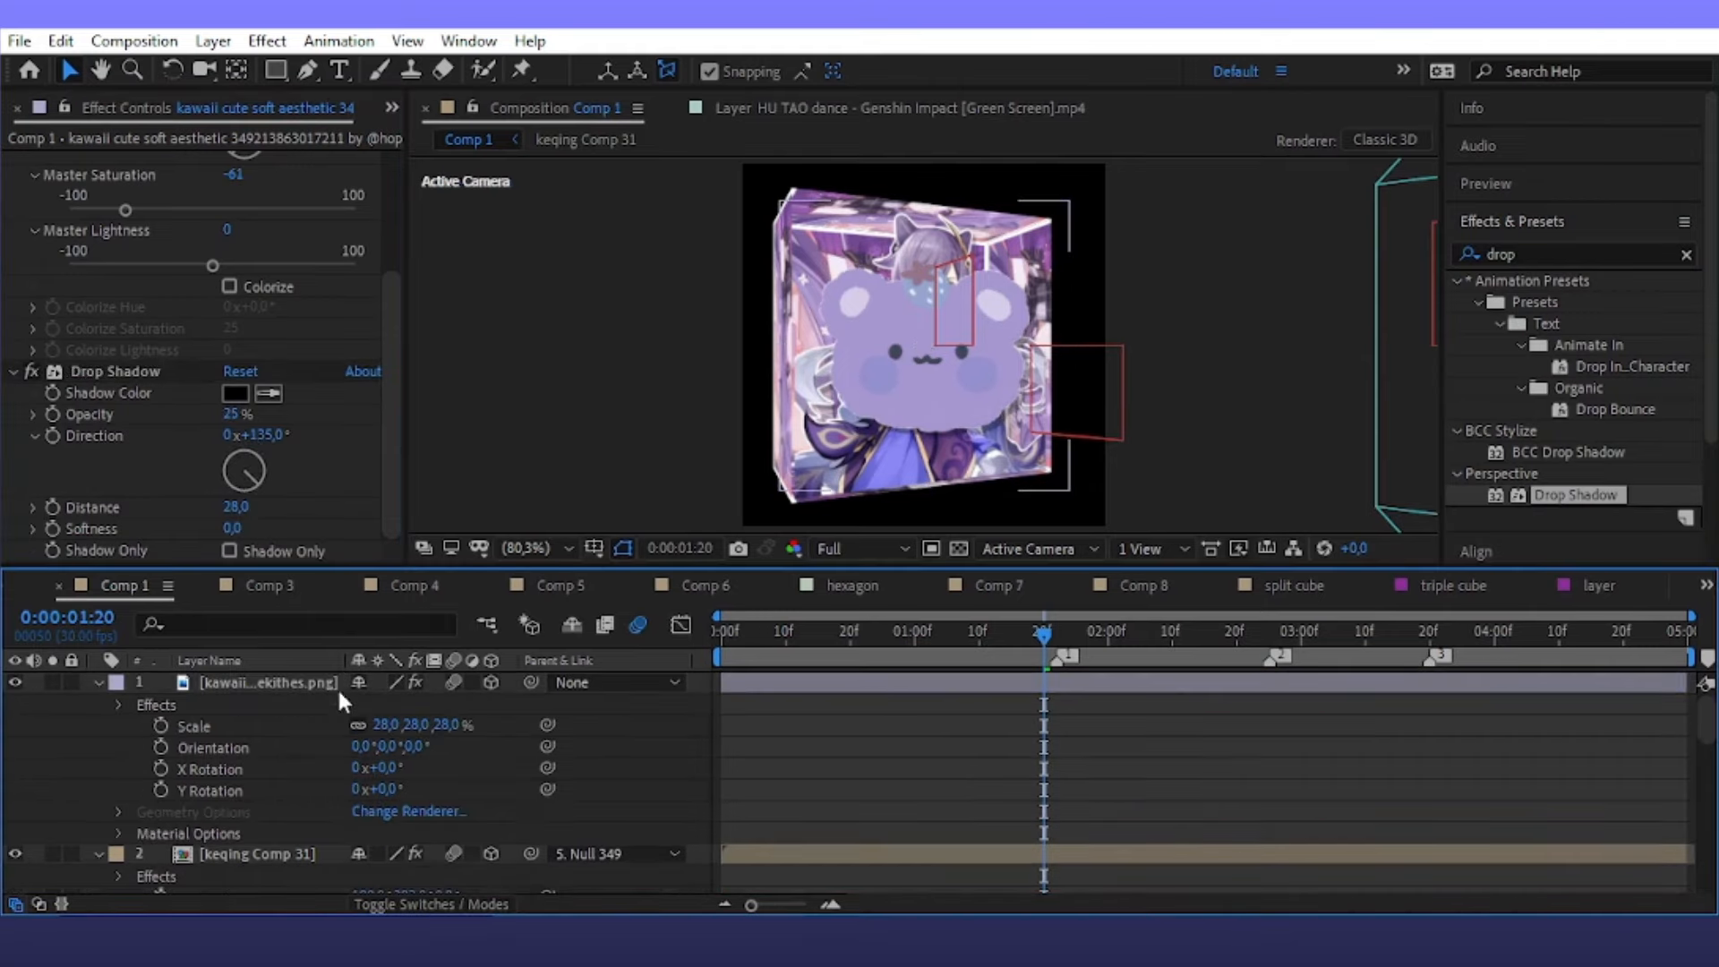
left_click(306, 683)
key("u")
key("r")
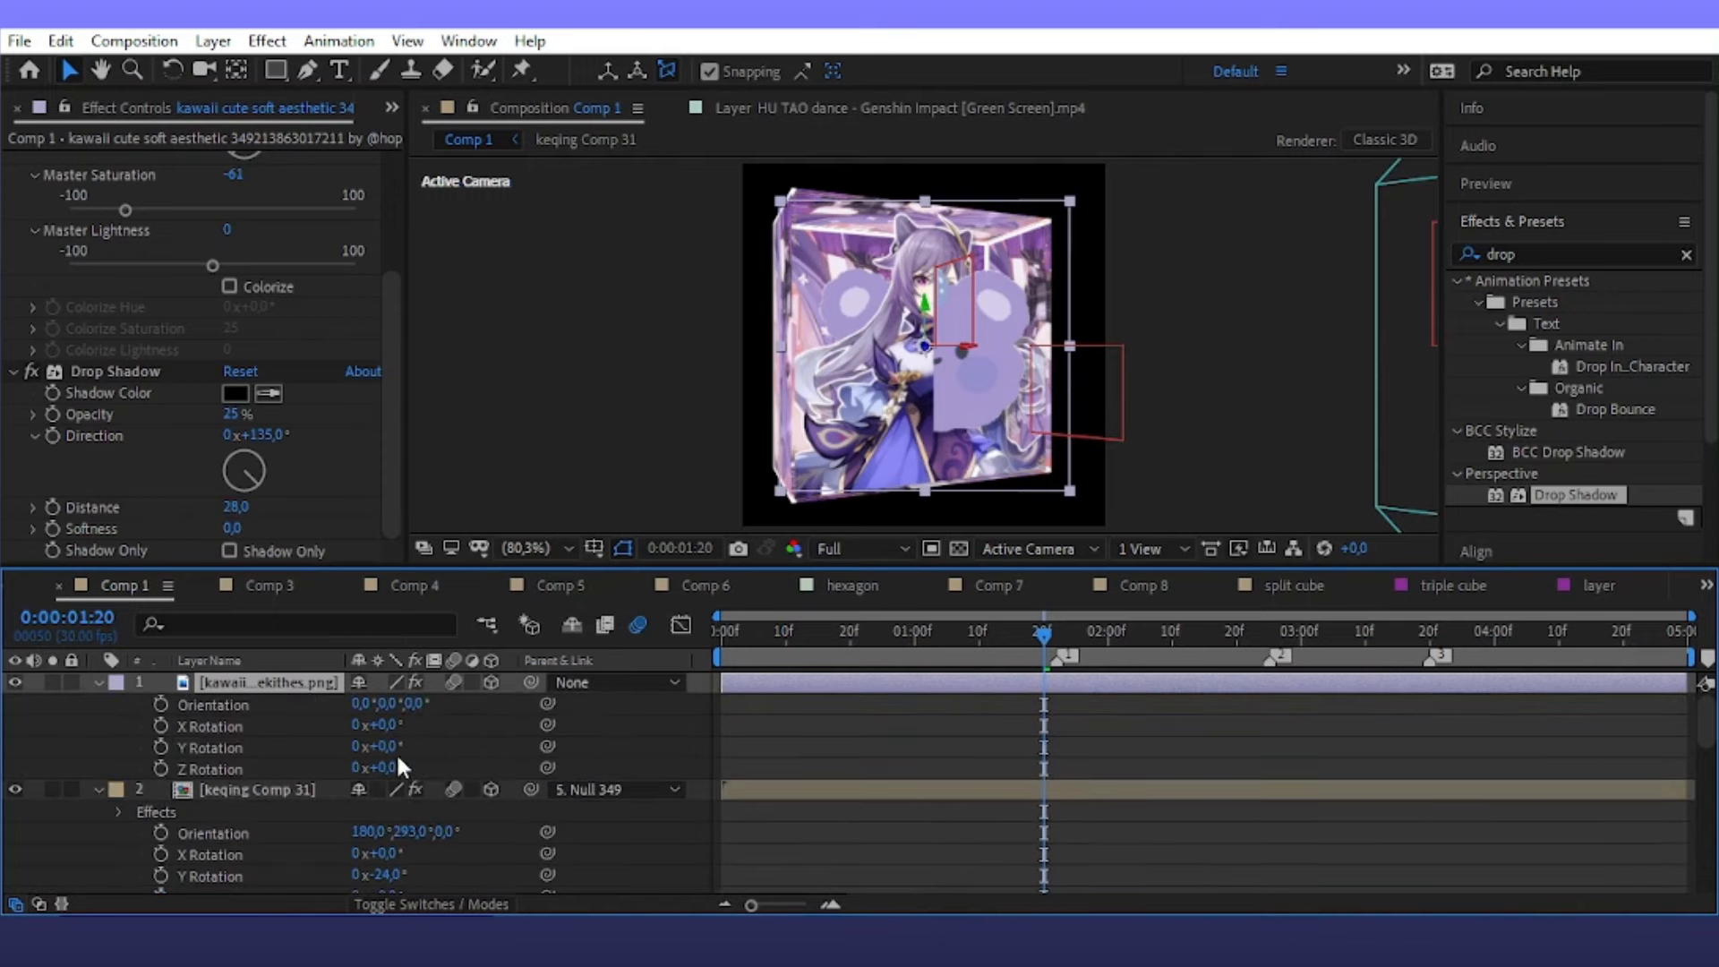
mouse_move(396, 750)
left_mouse_down()
mouse_move(374, 750)
mouse_move(407, 776)
left_mouse_up()
Scale the kawaii bear layer down and set its Z Rotation to -14°
key("s")
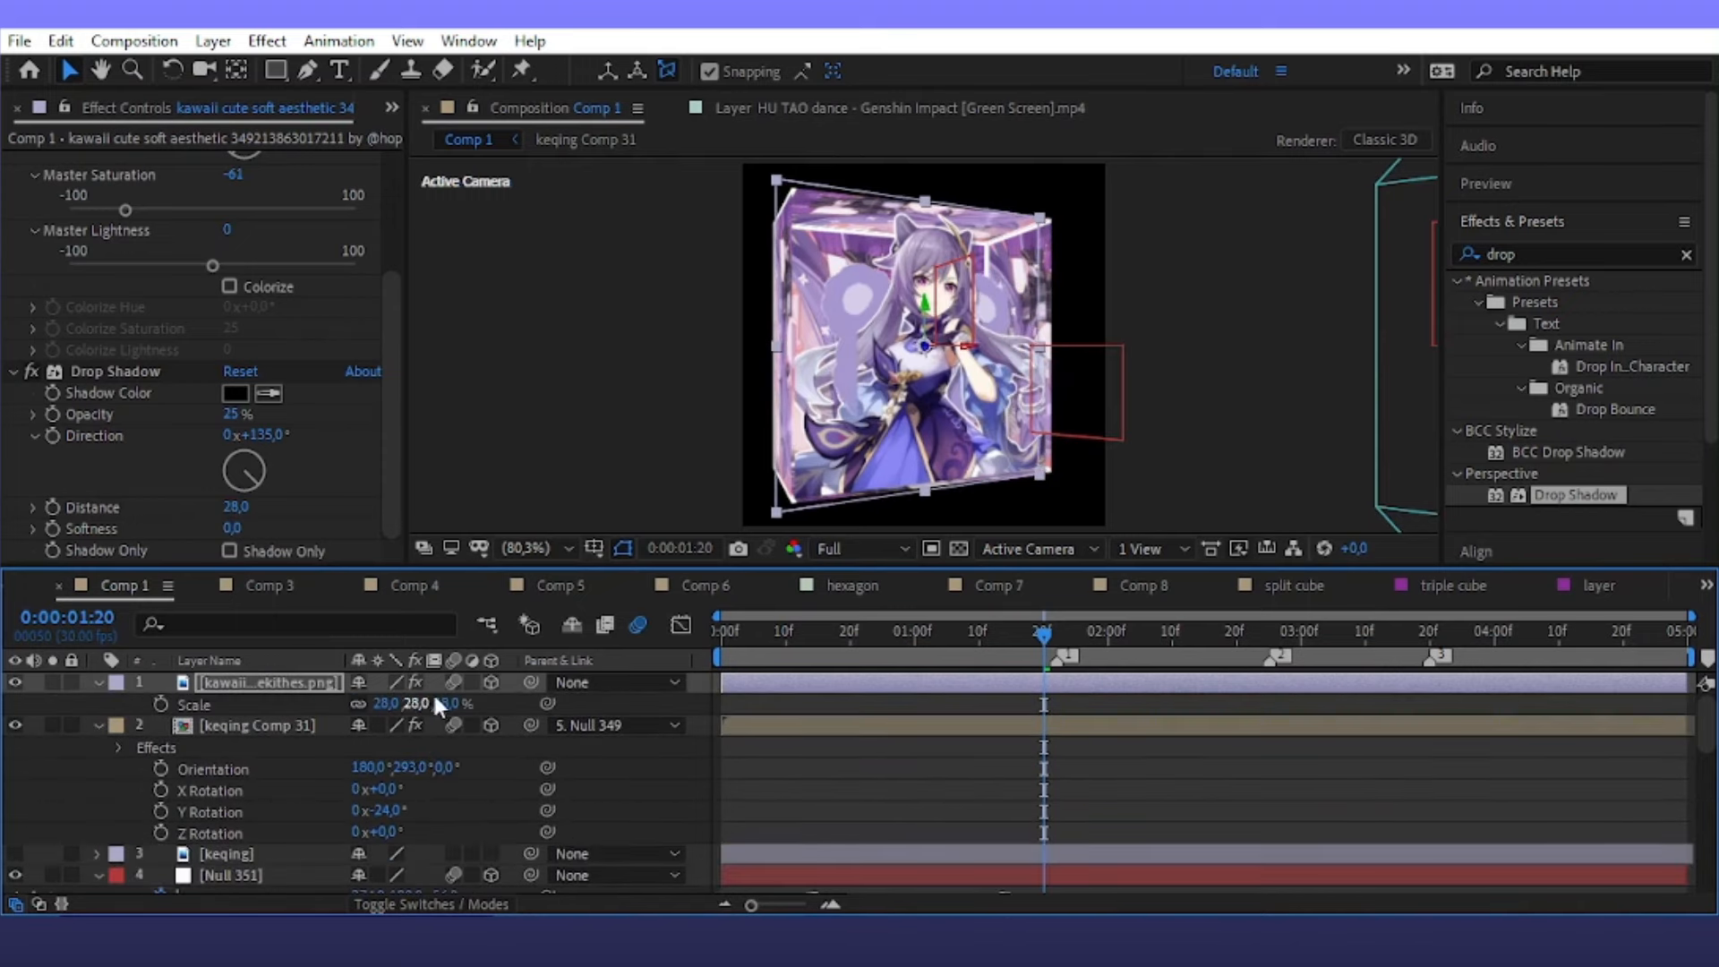
left_click_drag(428, 705, 436, 711)
key("r")
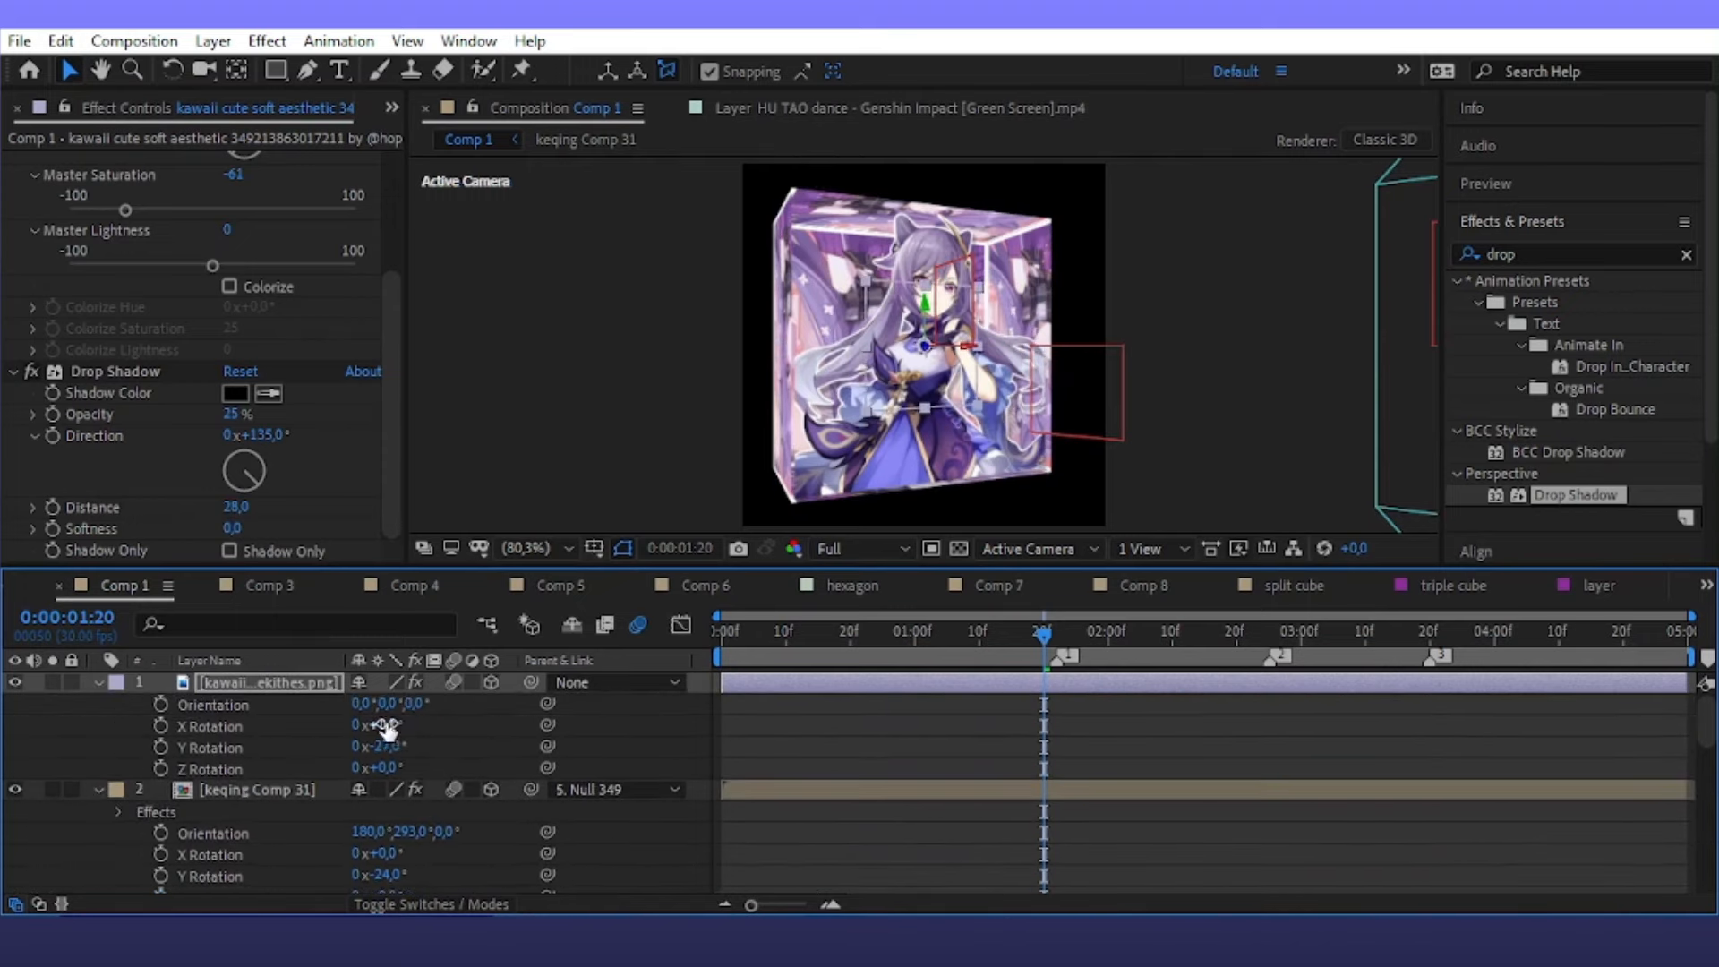
left_click_drag(385, 767, 374, 768)
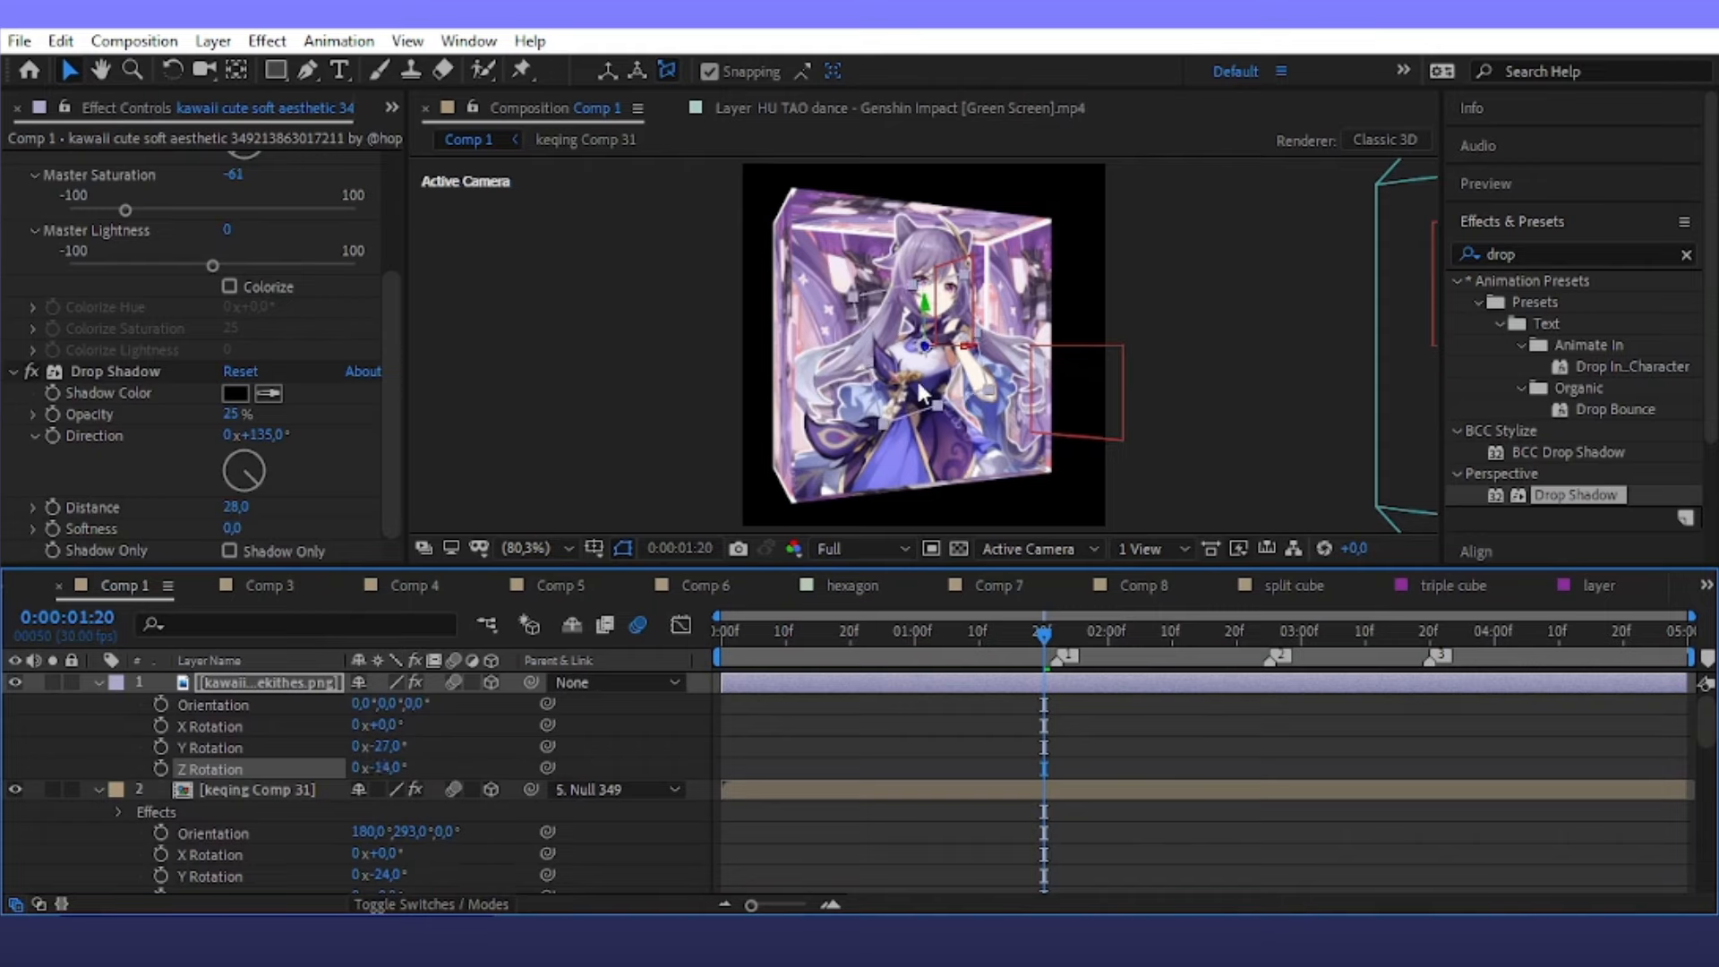
Position the kawaii bear at X 94, Y 134 and set its scale to 18%
key("p")
left_click_drag(367, 703, 284, 726)
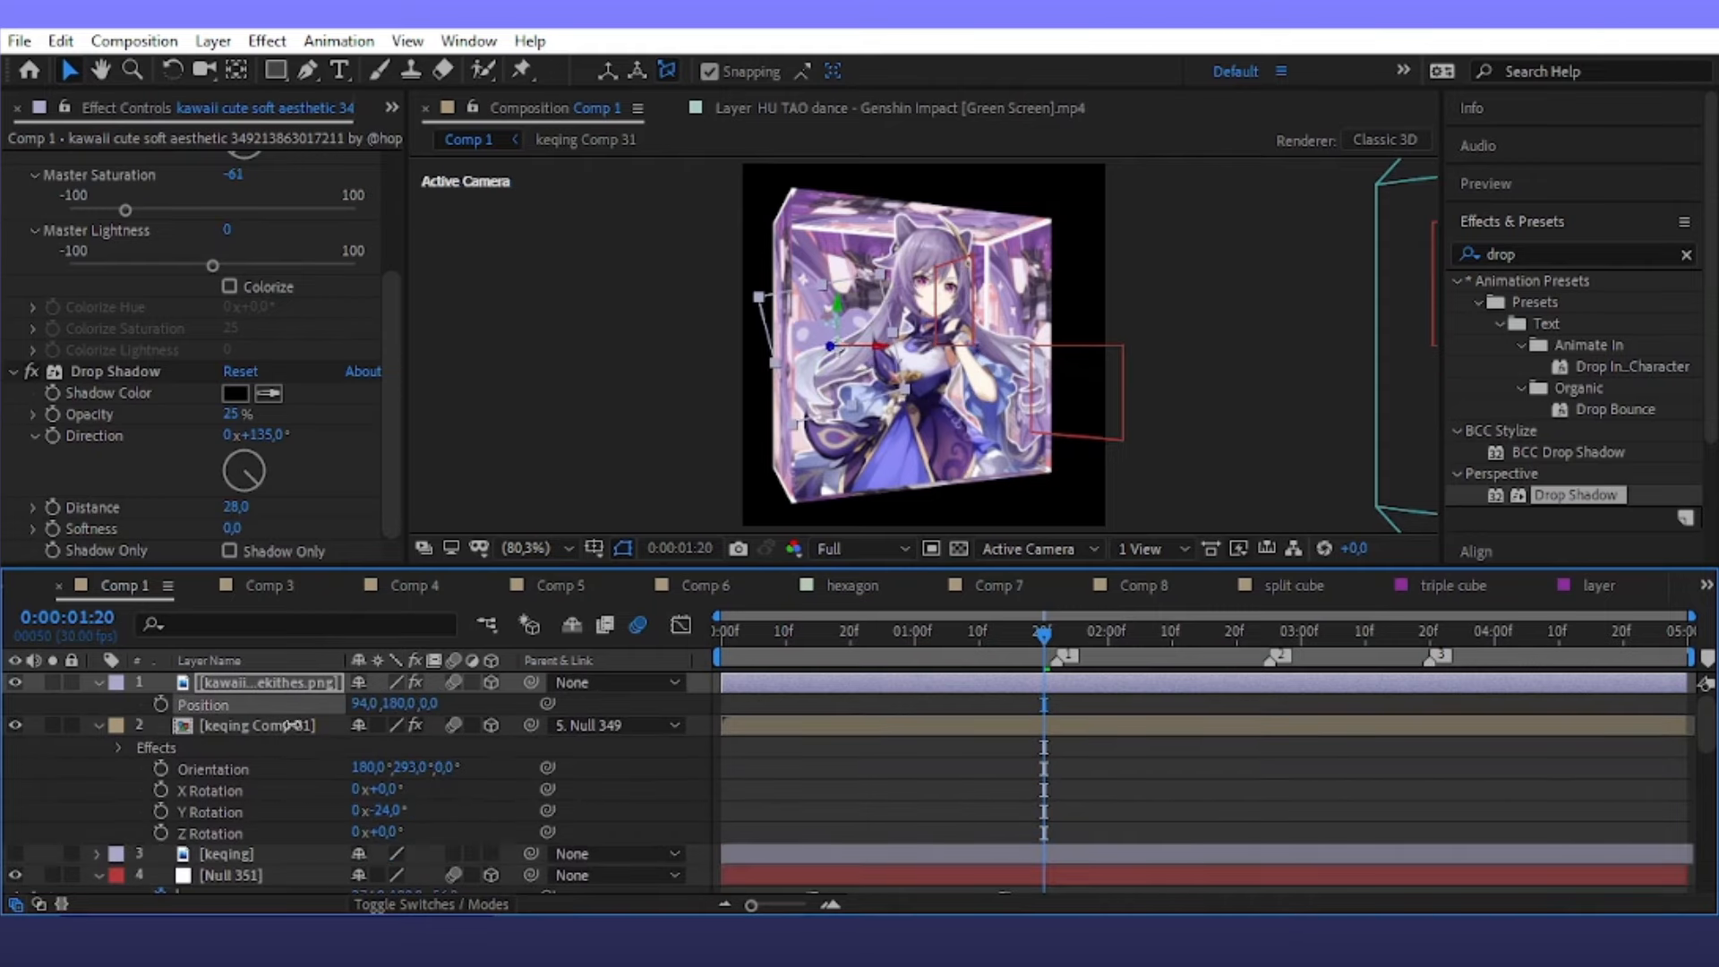
left_click_drag(406, 708, 344, 695)
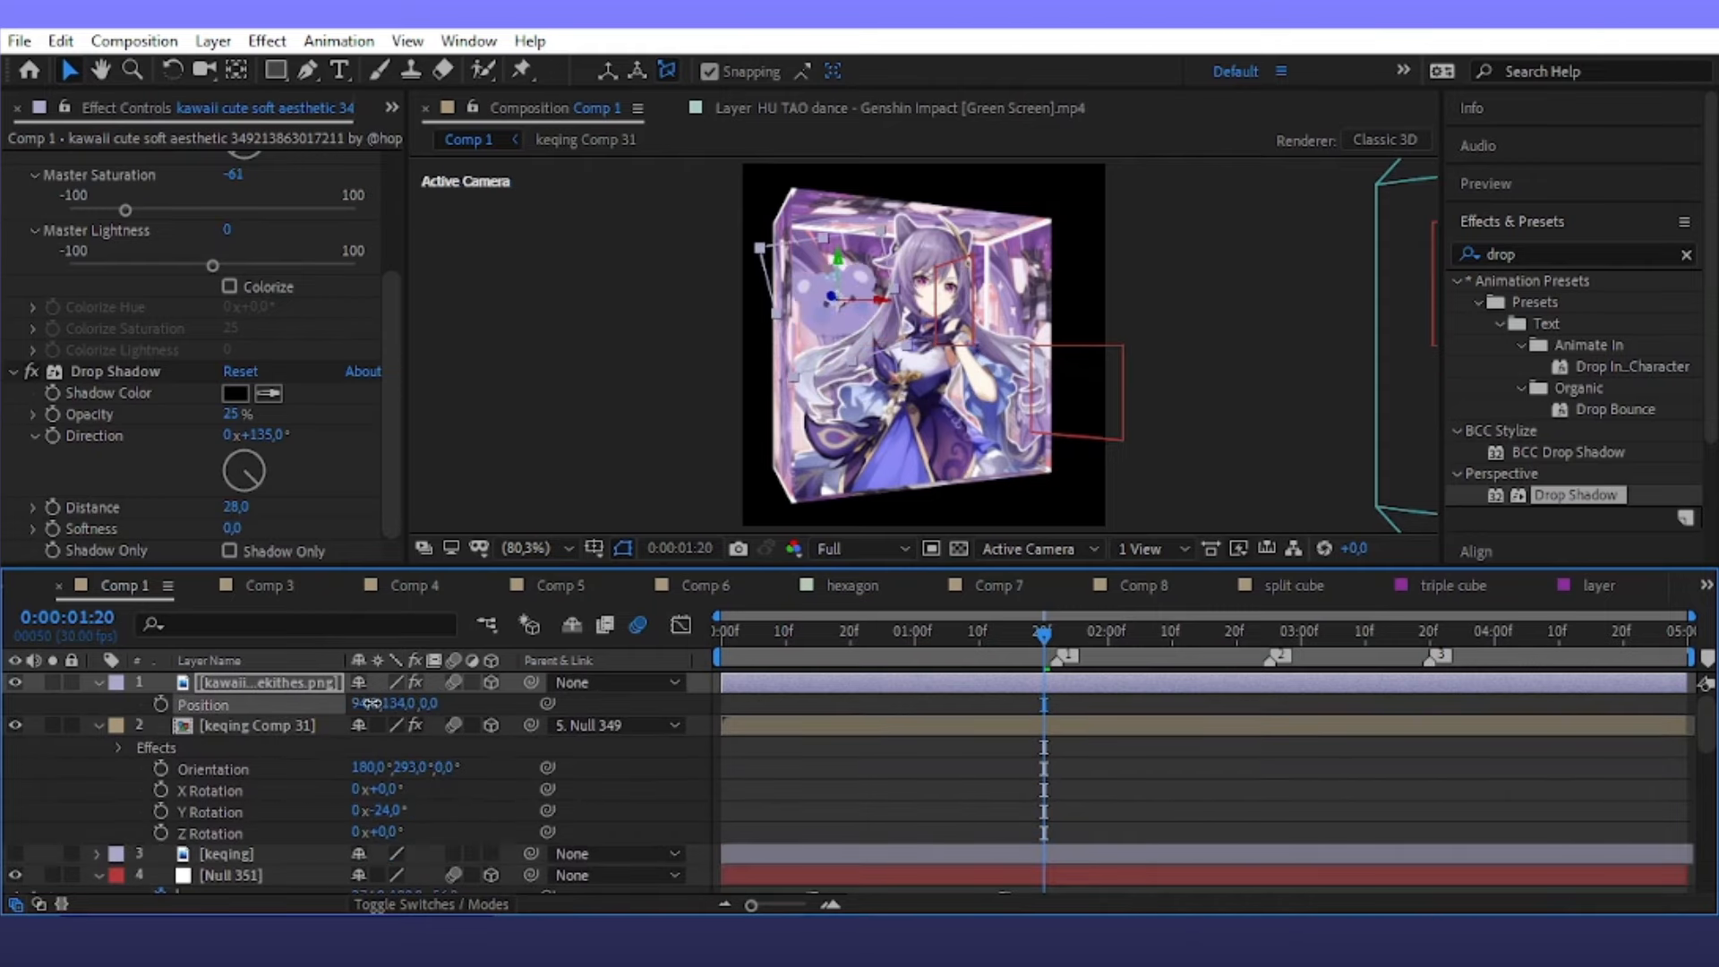
key("s")
left_click_drag(453, 707, 458, 706)
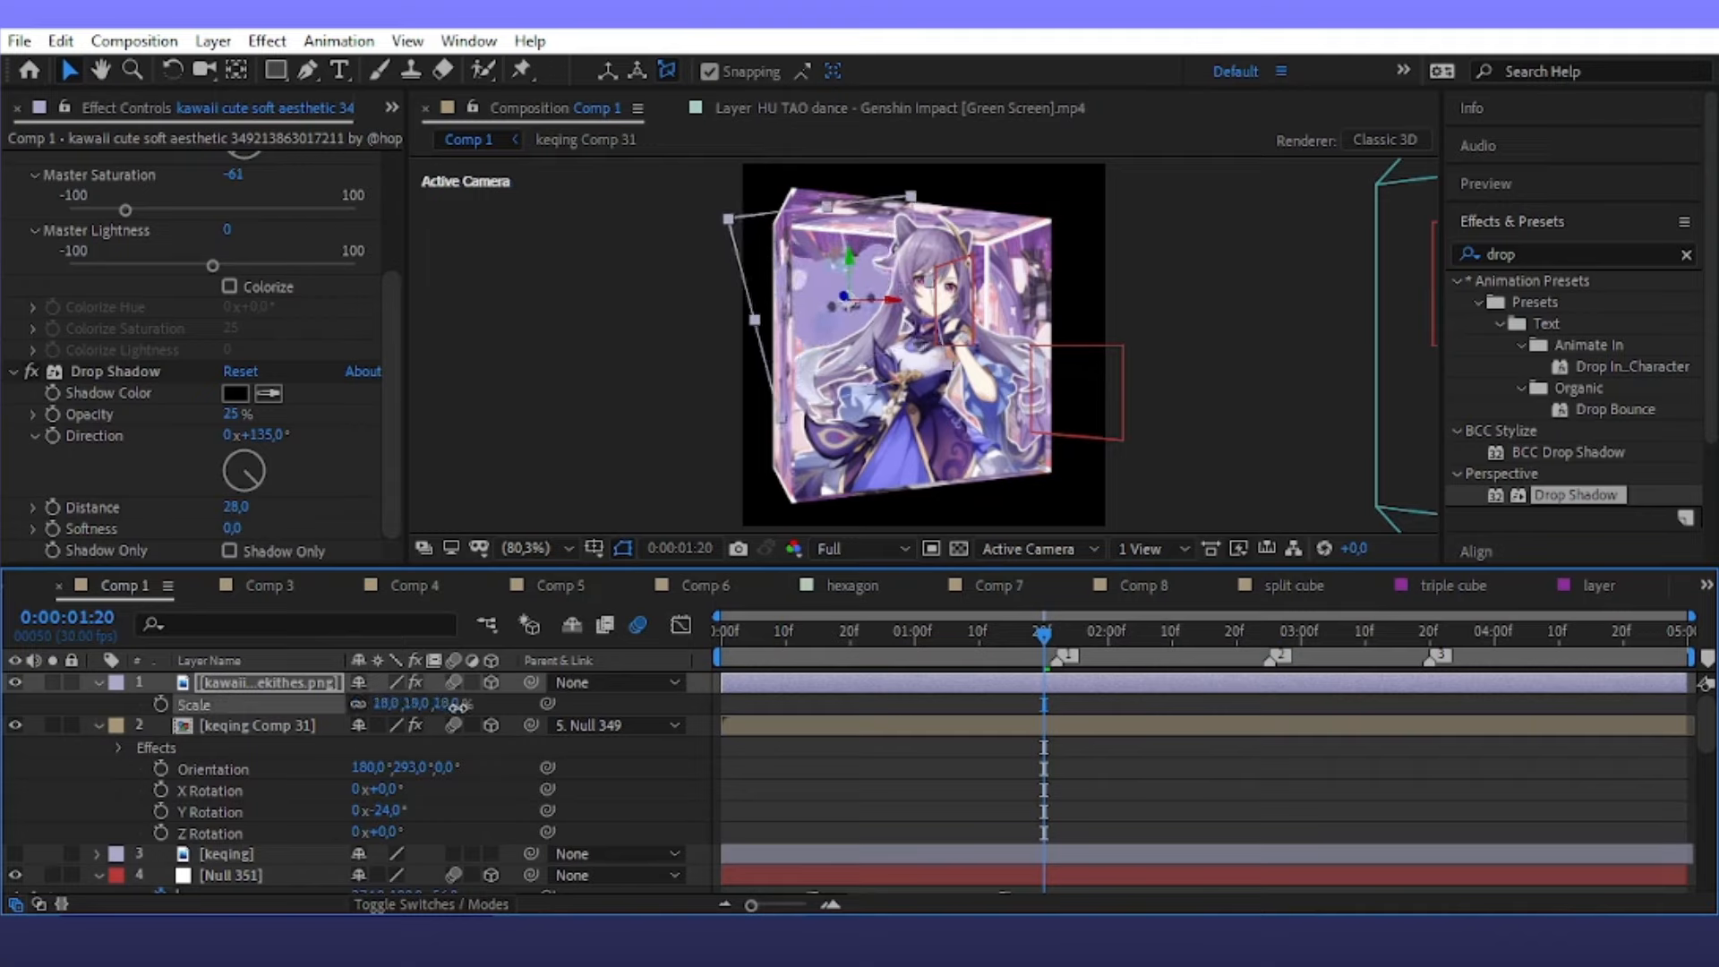
Set the kawaii bear's X Position to 119 and parent the layer to Null 349
key("p")
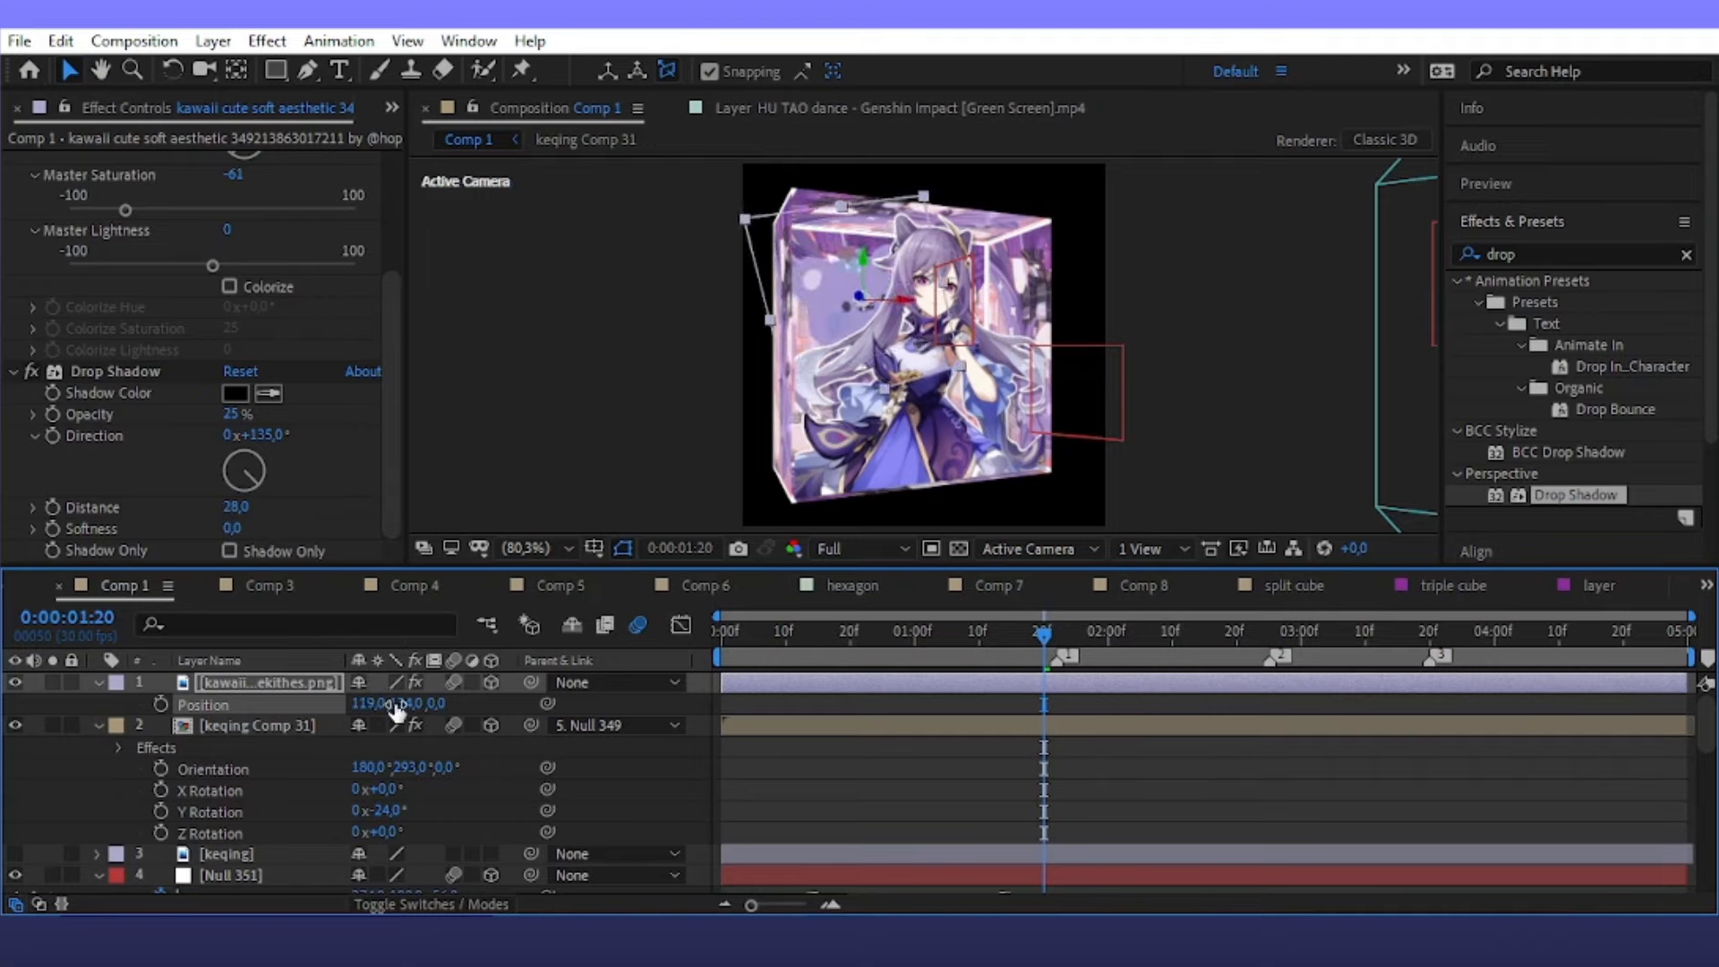
left_click(582, 697)
left_click(667, 320)
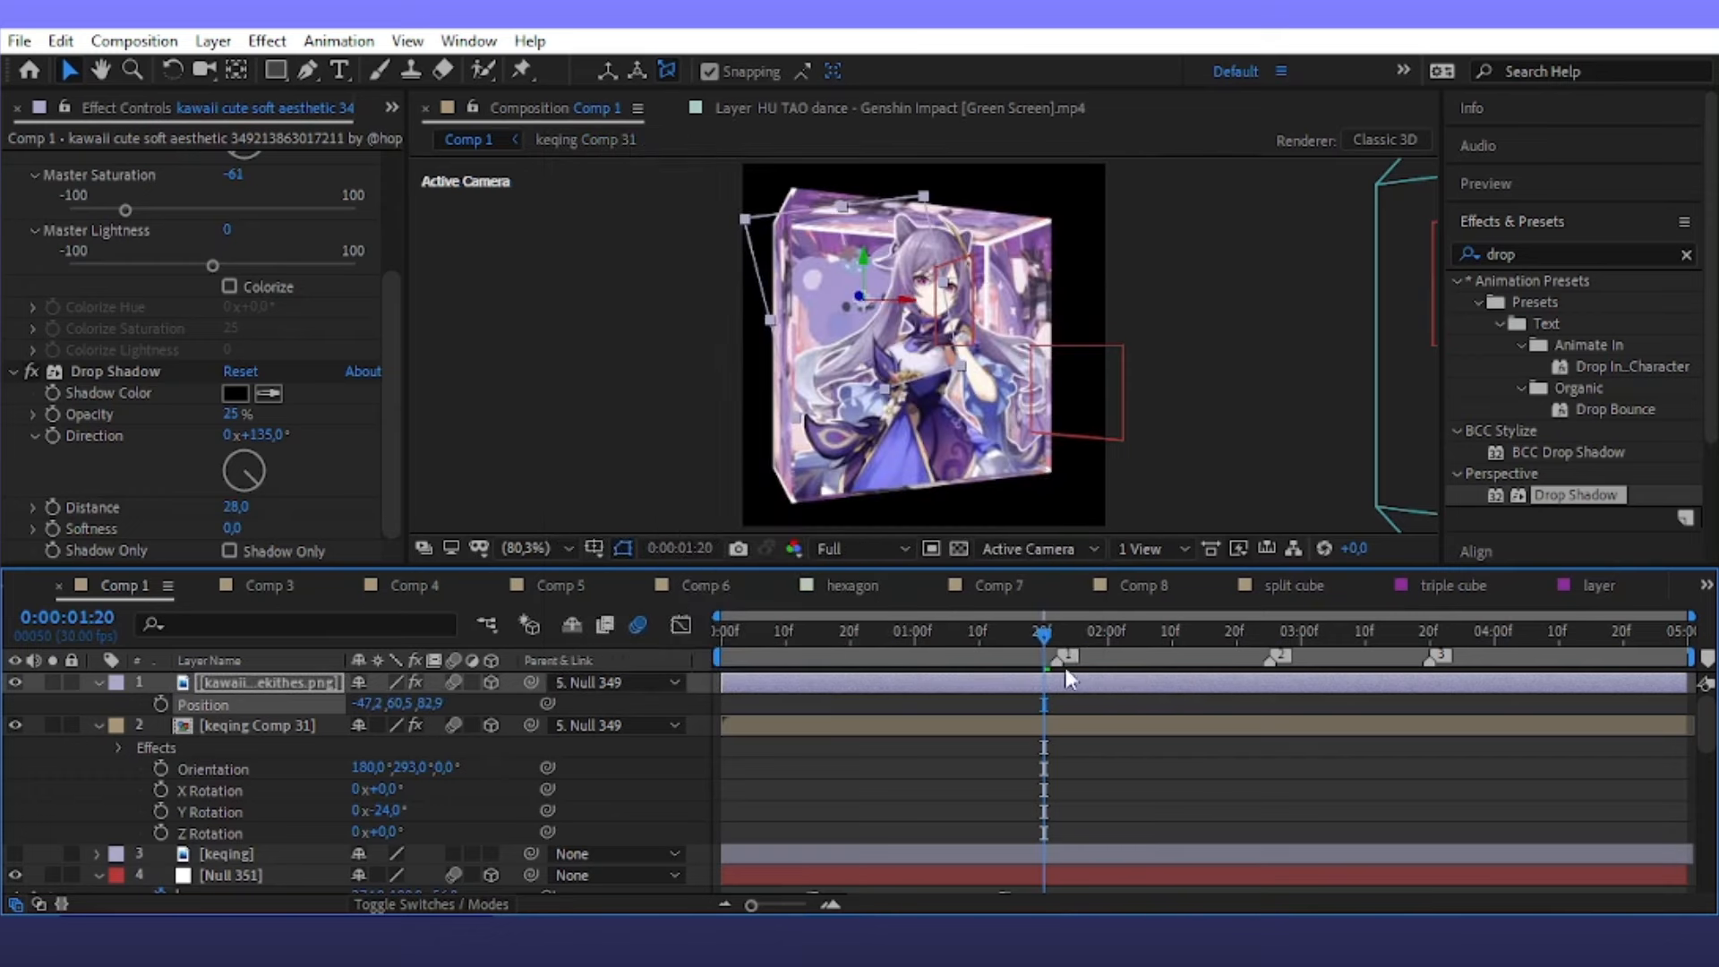
Create a new 3D null object above Null 351 and parent Null 351 to it
left_click_drag(1044, 634, 1022, 734)
left_click(213, 41)
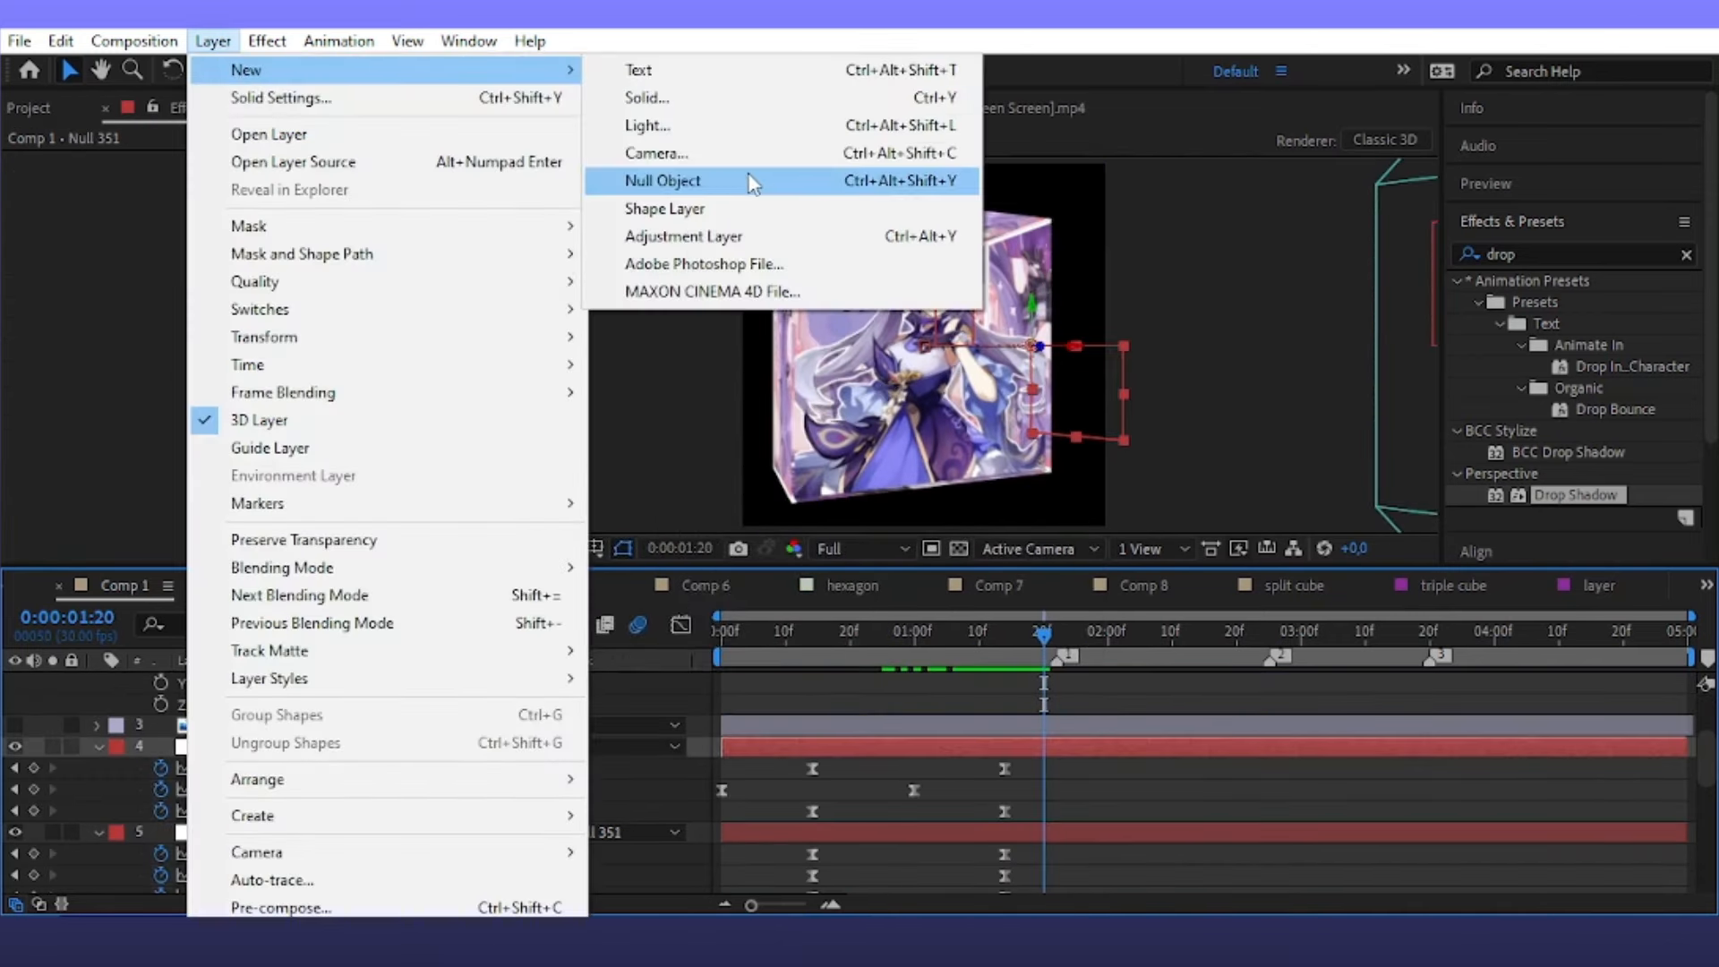
left_click(806, 180)
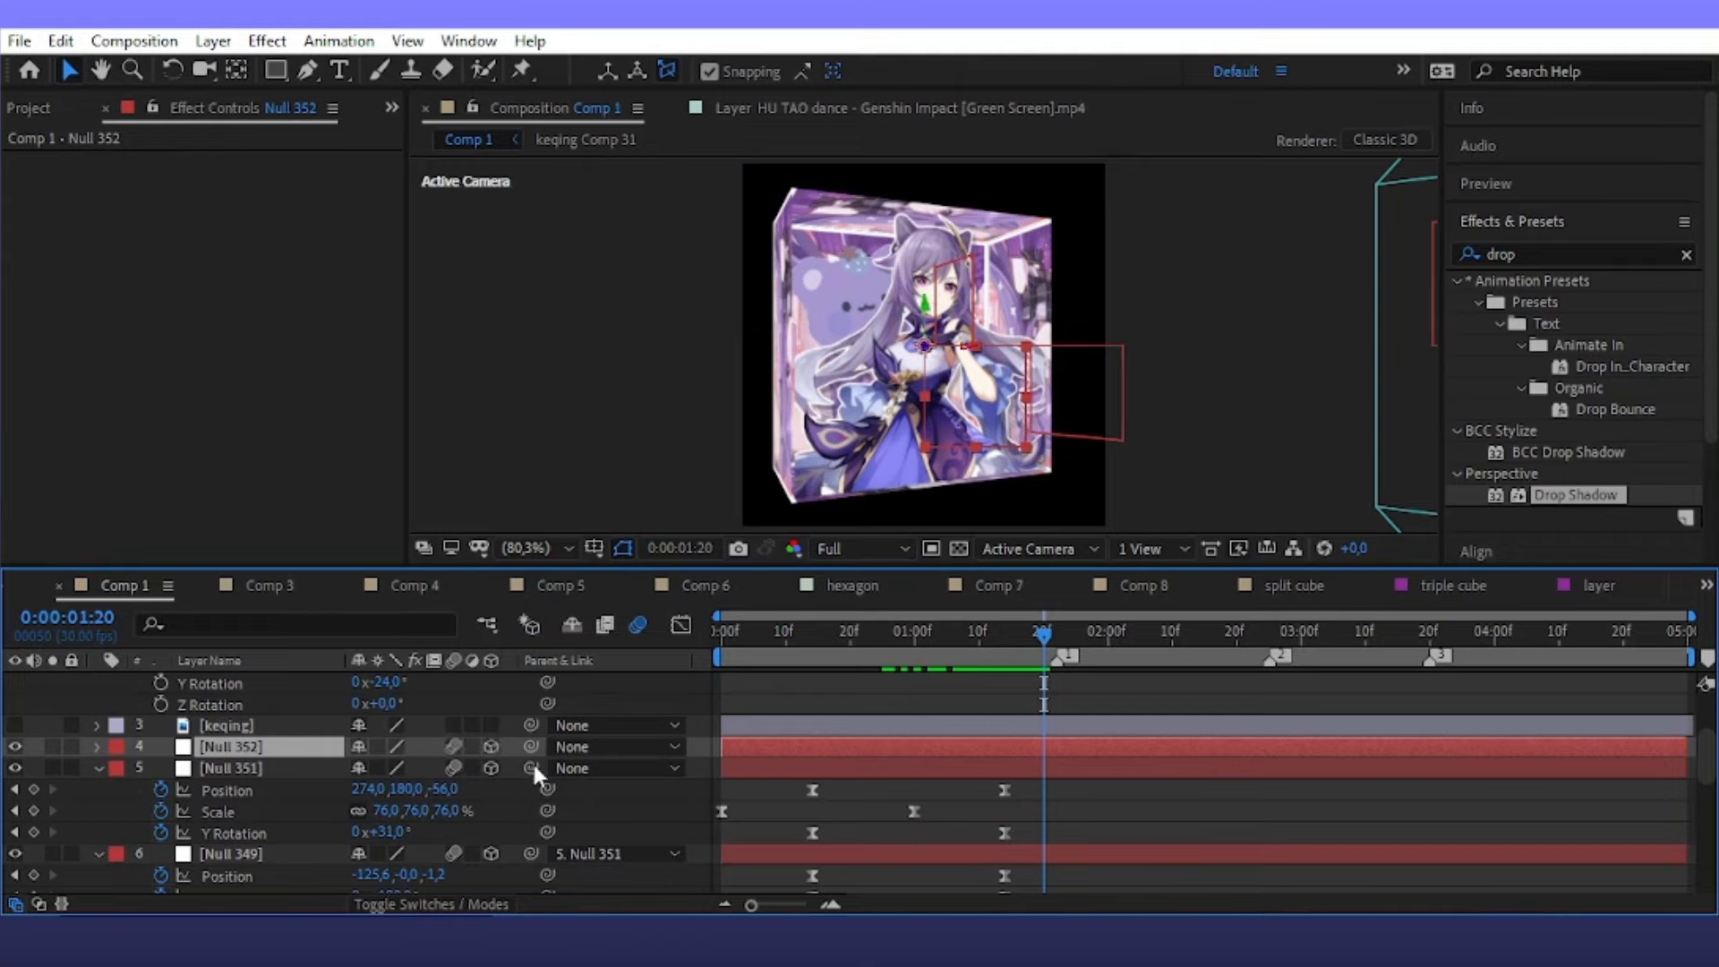
left_click_drag(530, 759, 517, 744)
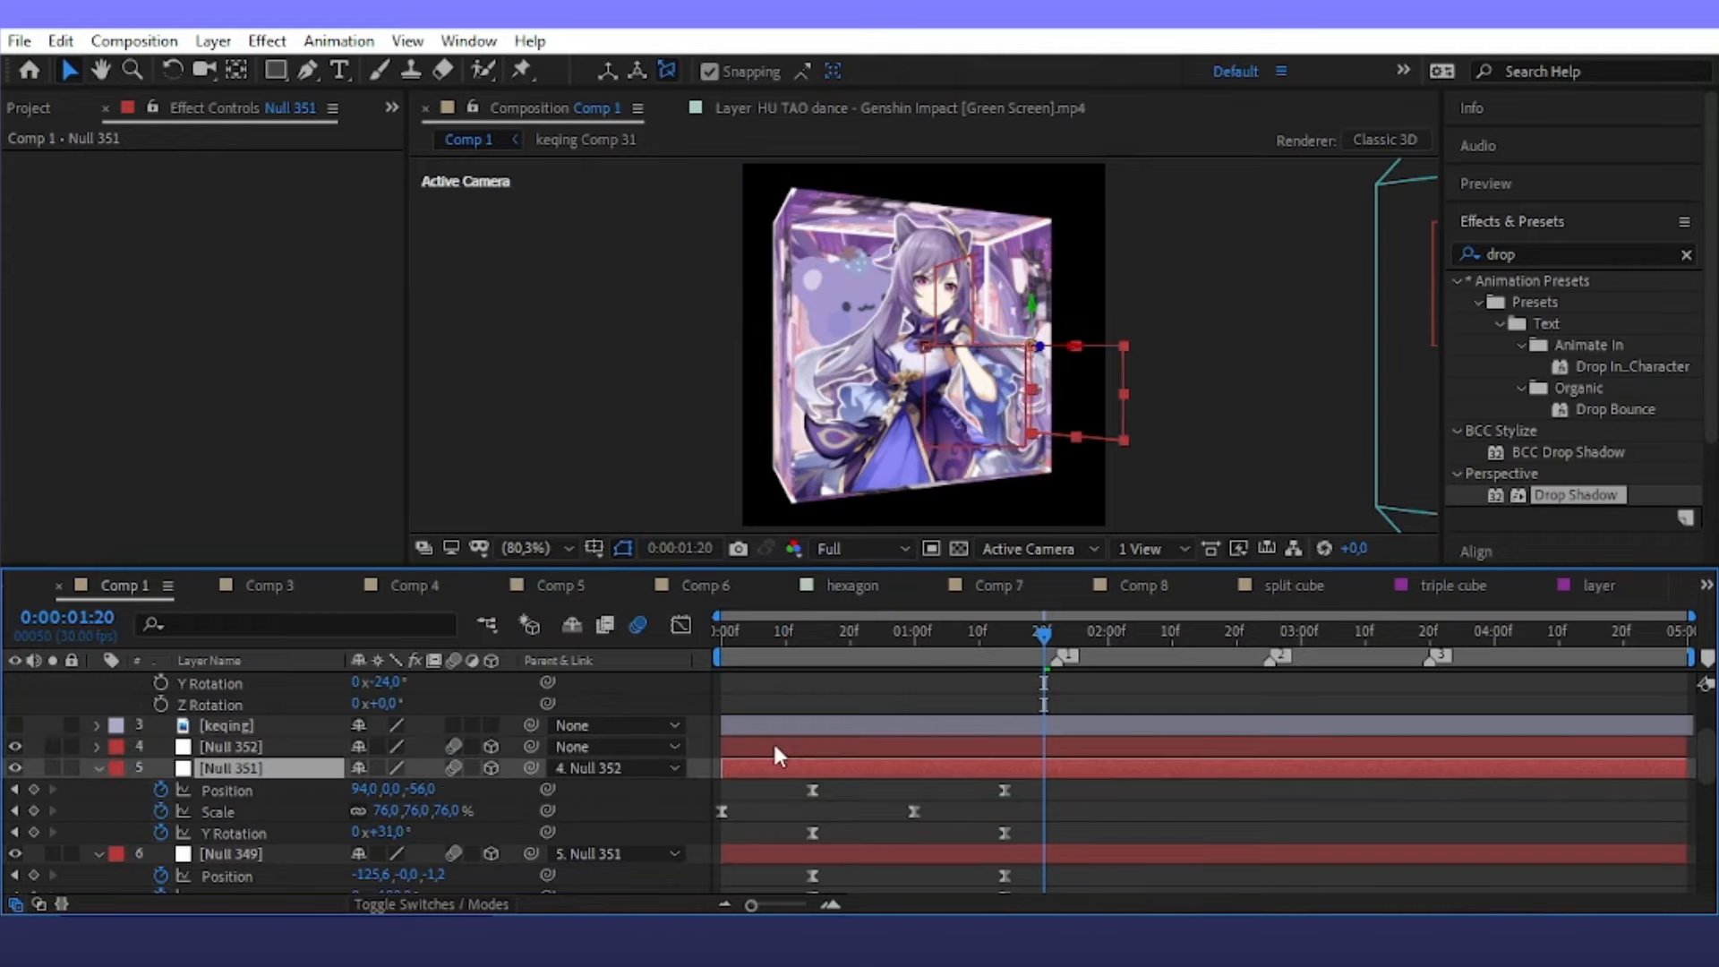
Move Null 352's anchor point to the cube's right side, next to Null 351's anchor
left_click(239, 71)
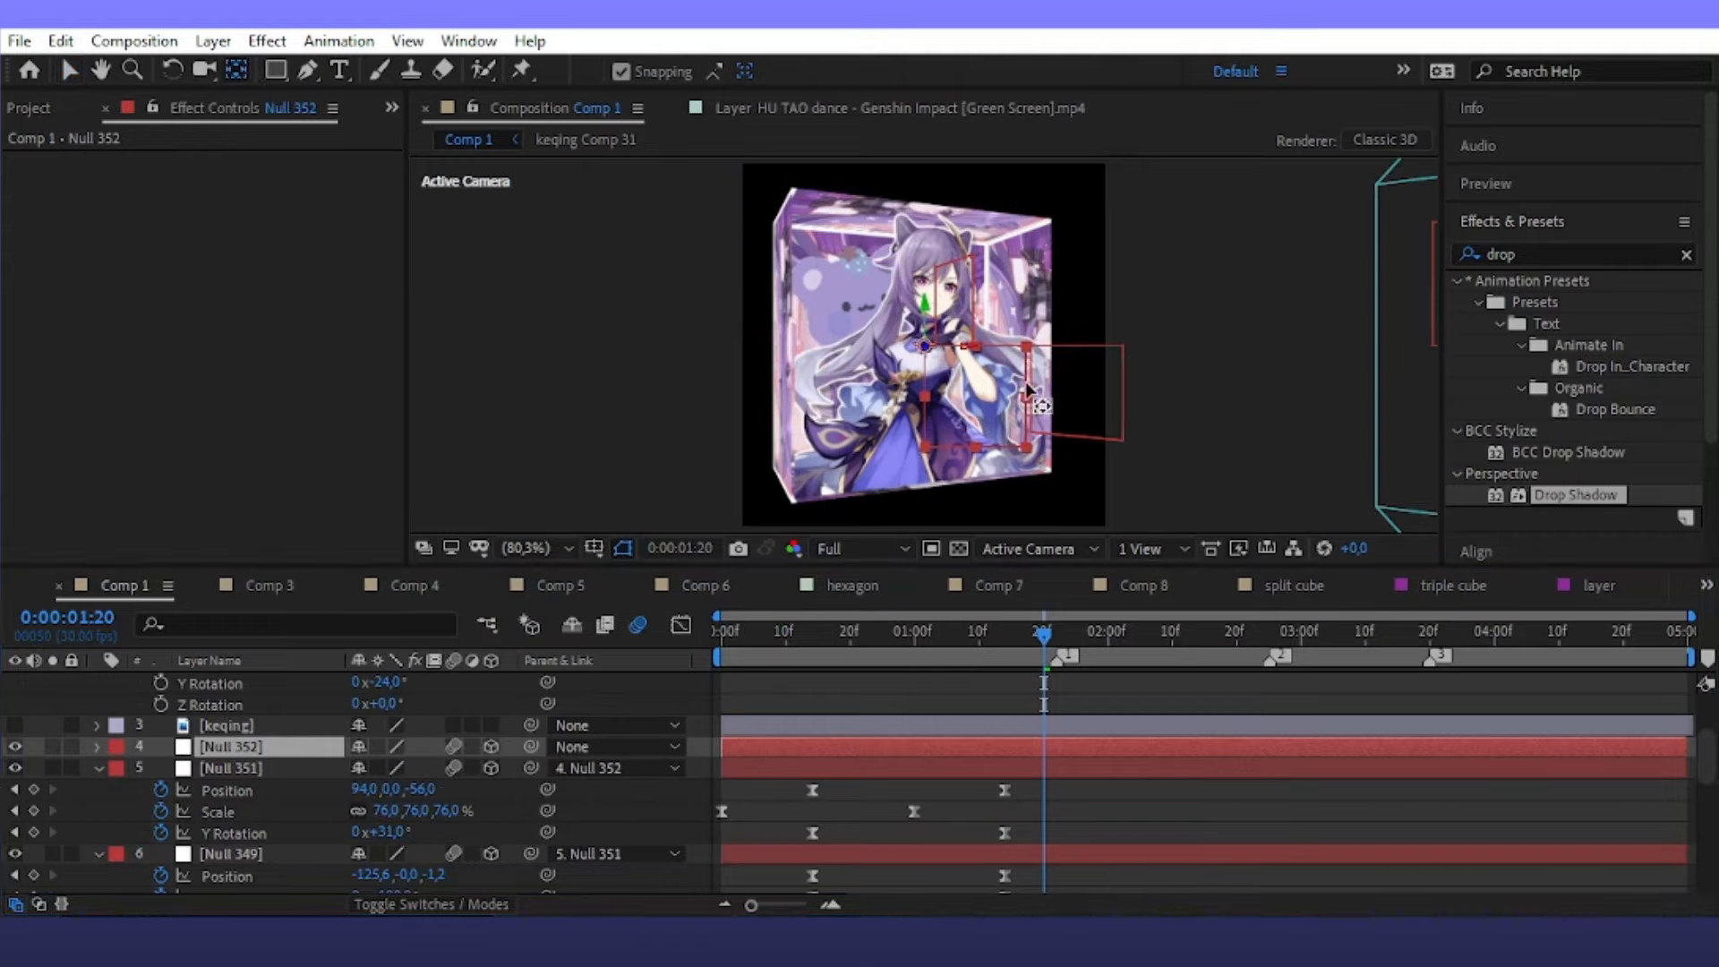
left_click_drag(924, 344, 1027, 351)
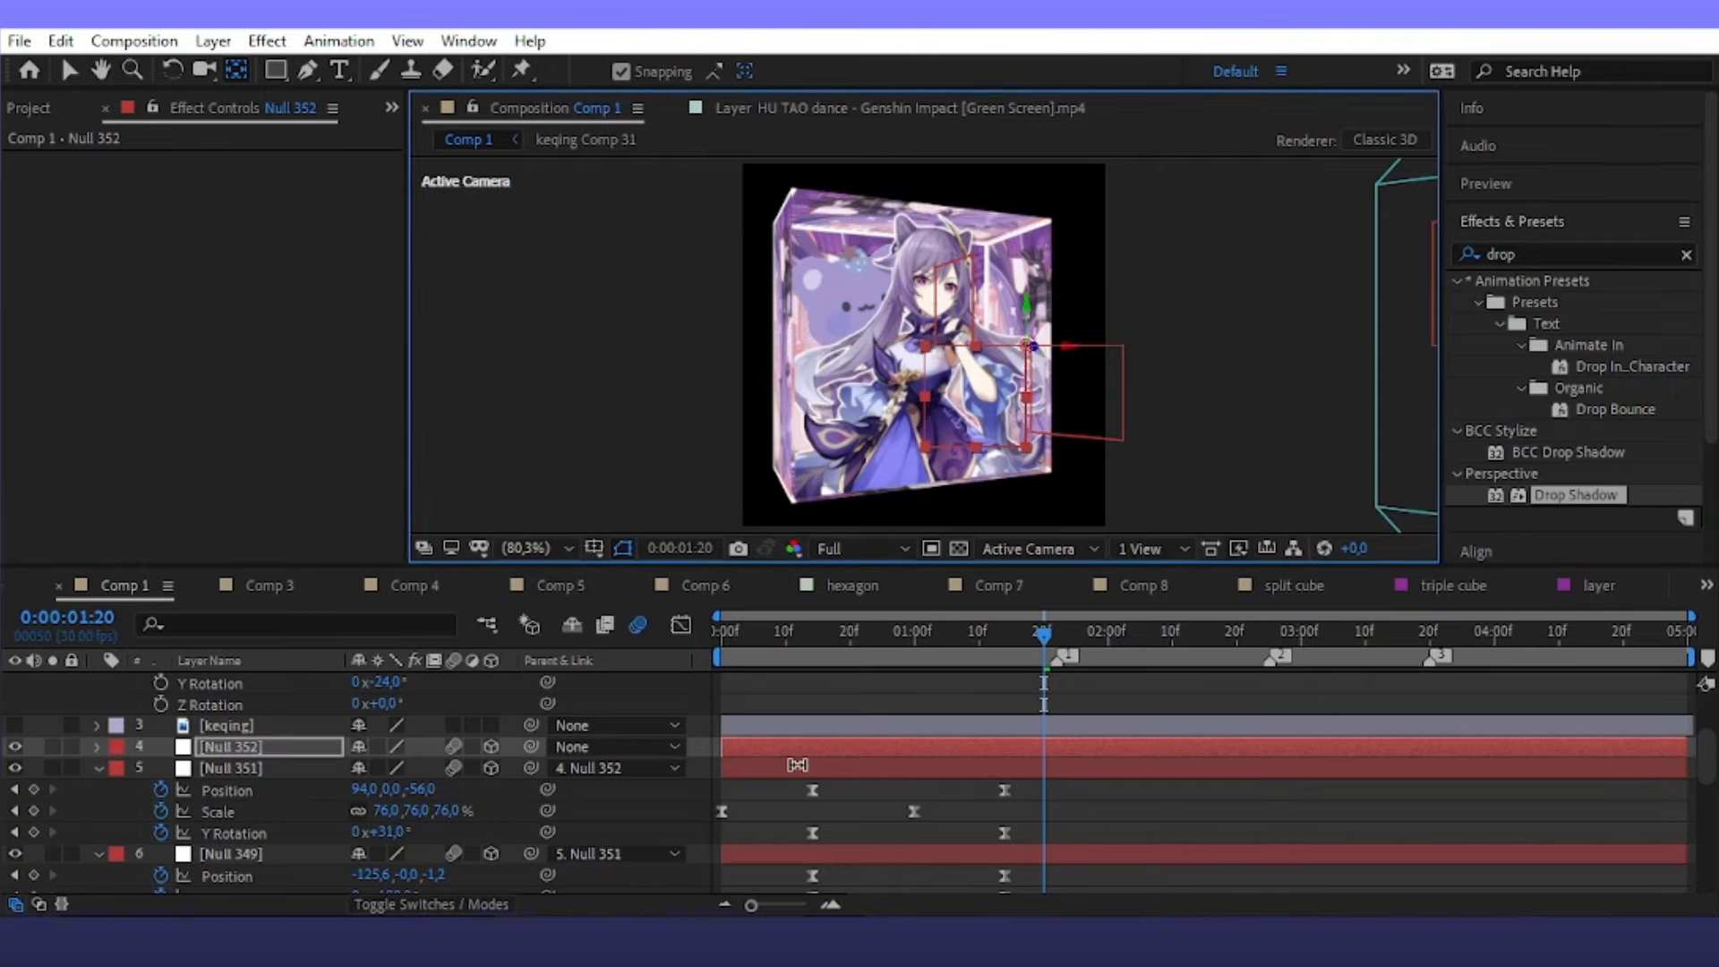
left_click(801, 753)
left_click(1028, 351)
key("v")
left_click(788, 748)
Add Position, Scale and Y Rotation keyframes to Null 352 at 0:00:01:20
key("r")
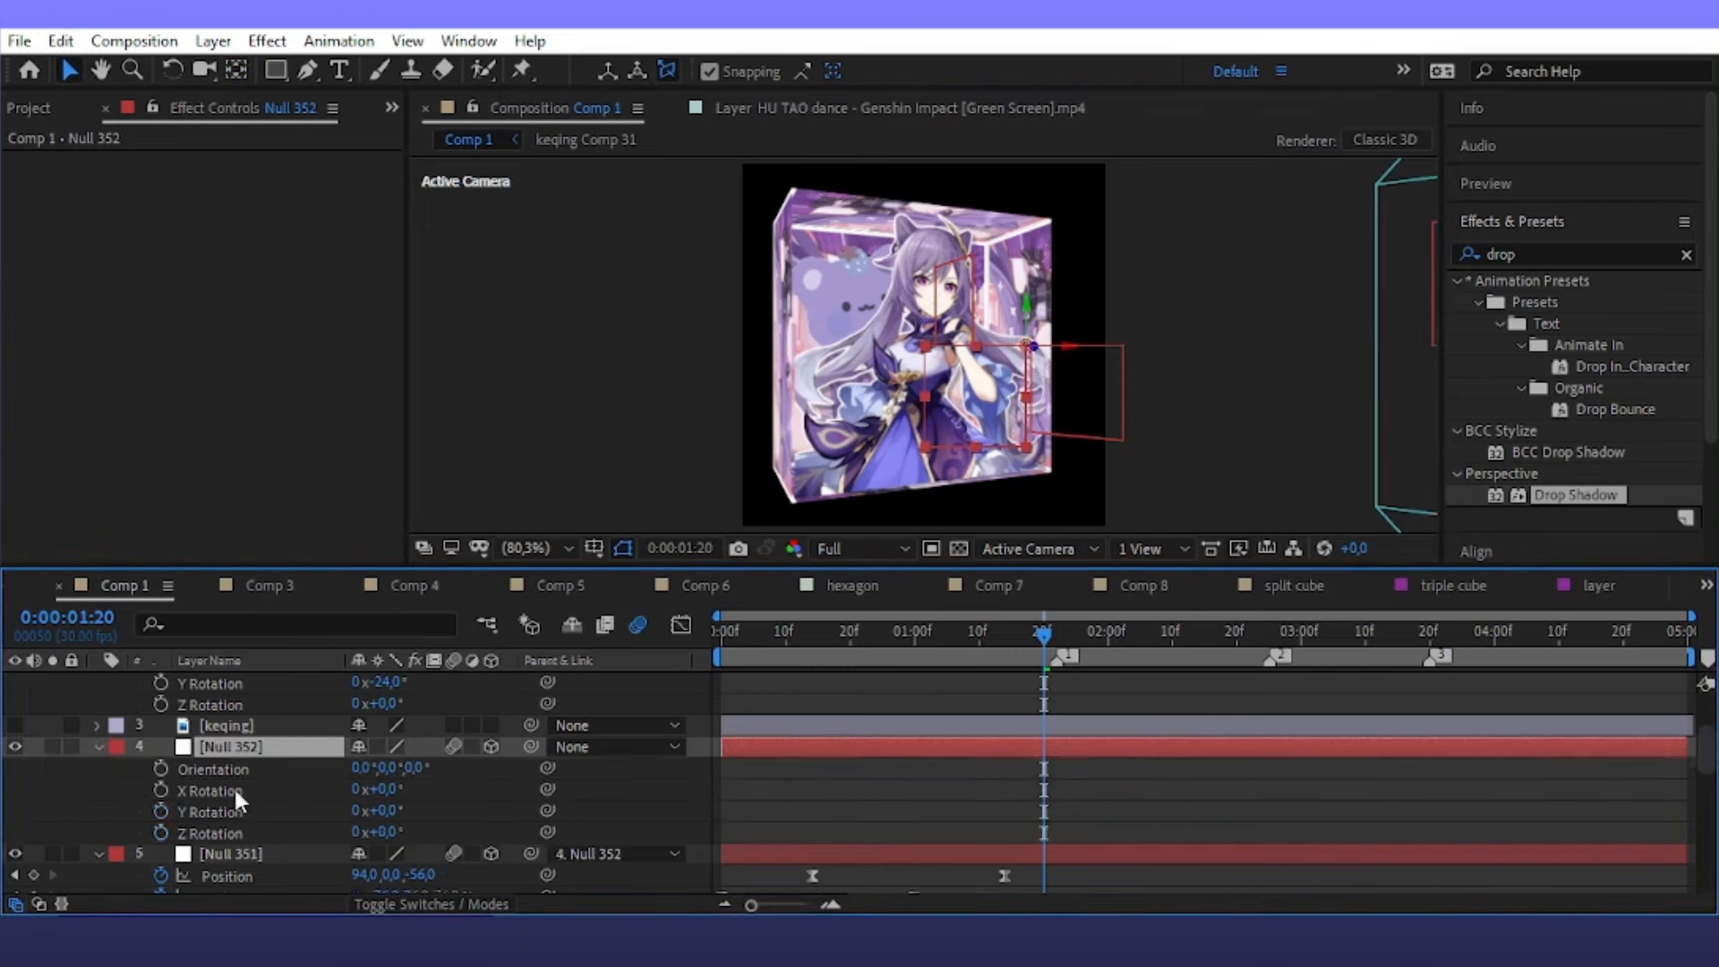
scroll(234, 795, "down", 1)
left_click(164, 752)
key("p")
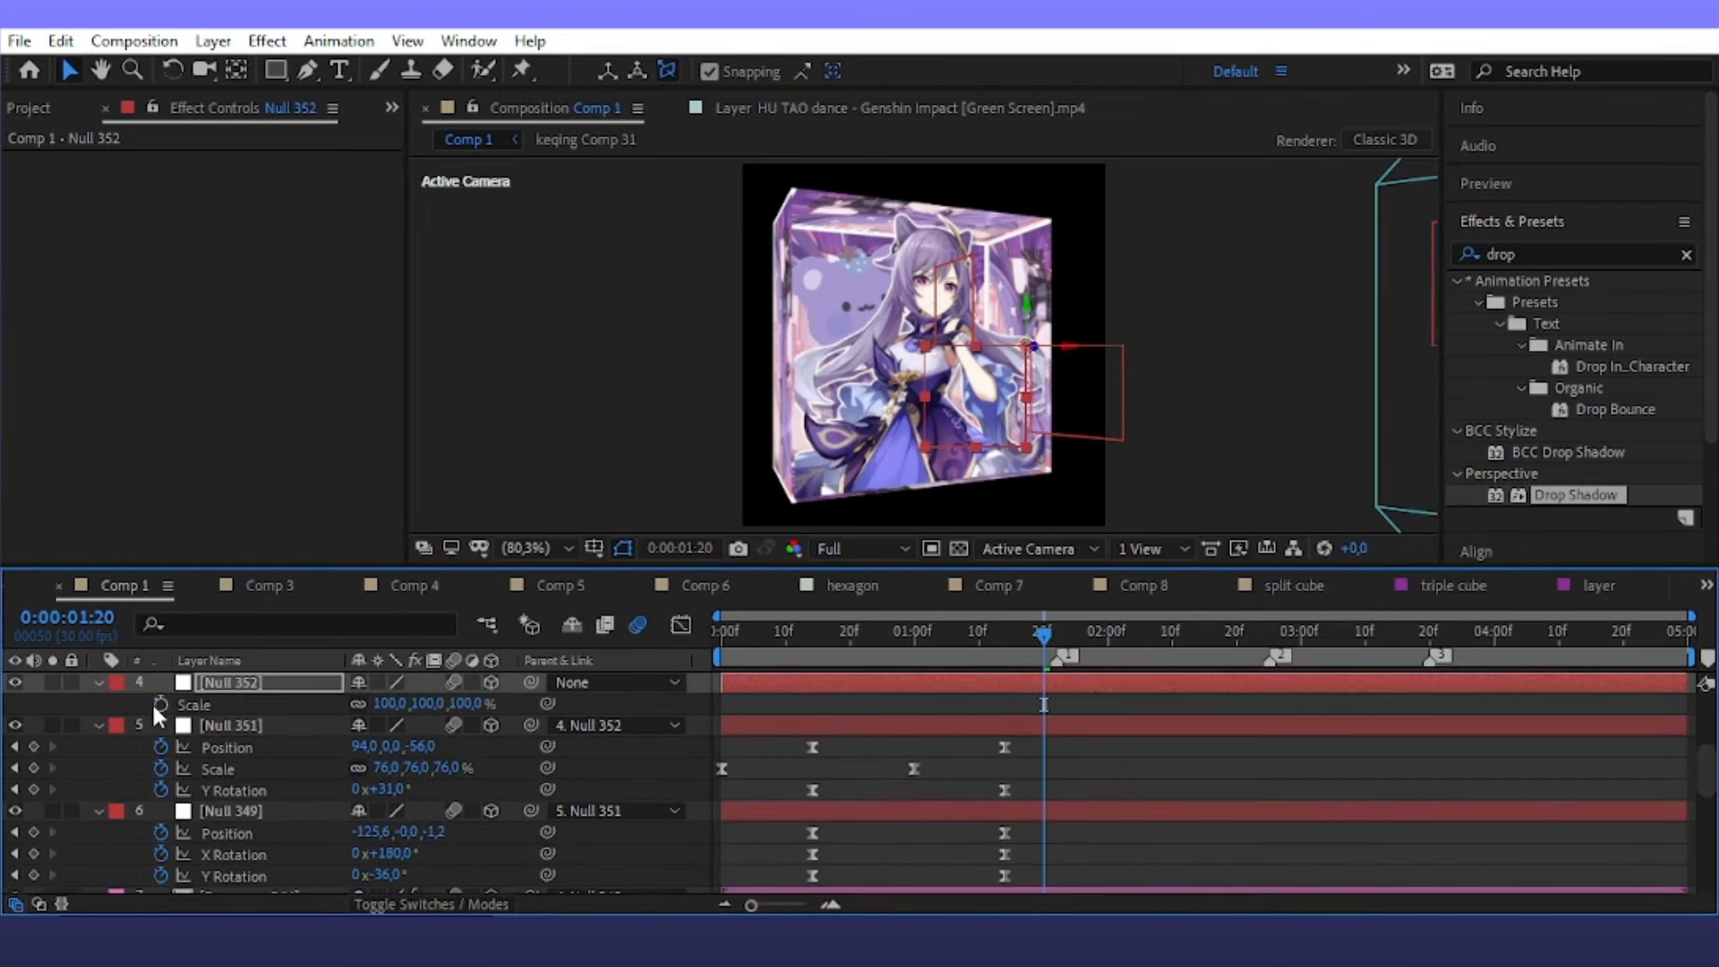
left_click(159, 705)
key("y")
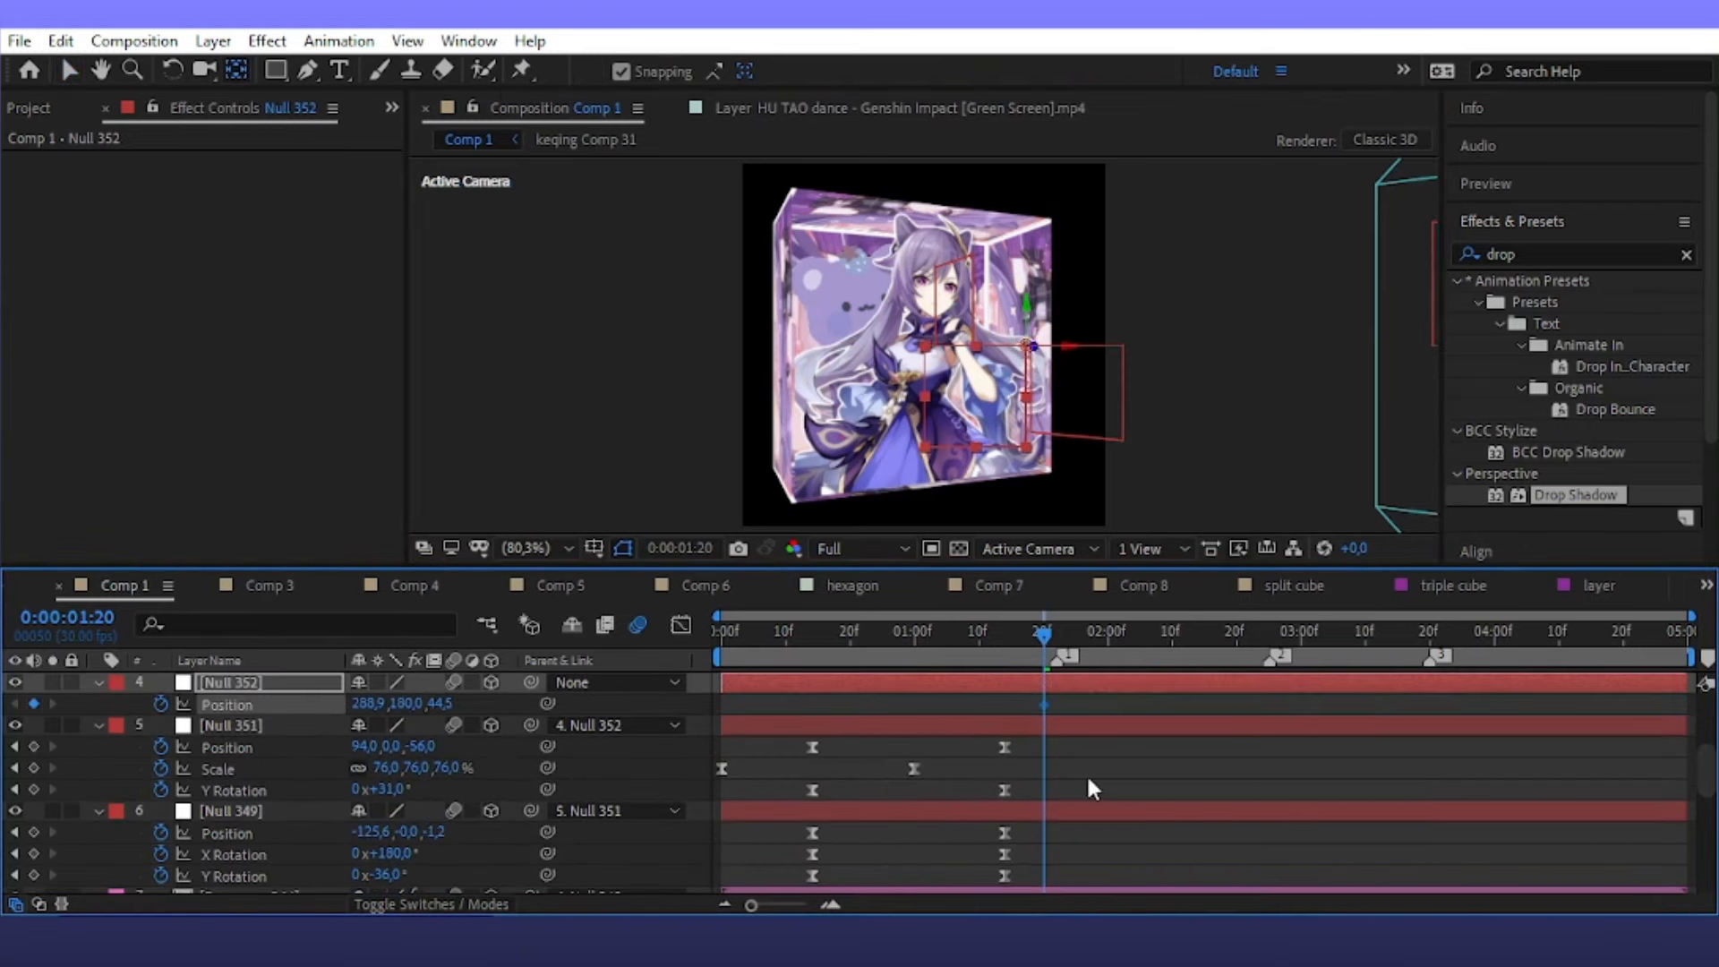
key("alt+shift+s")
key("alt+shift+r")
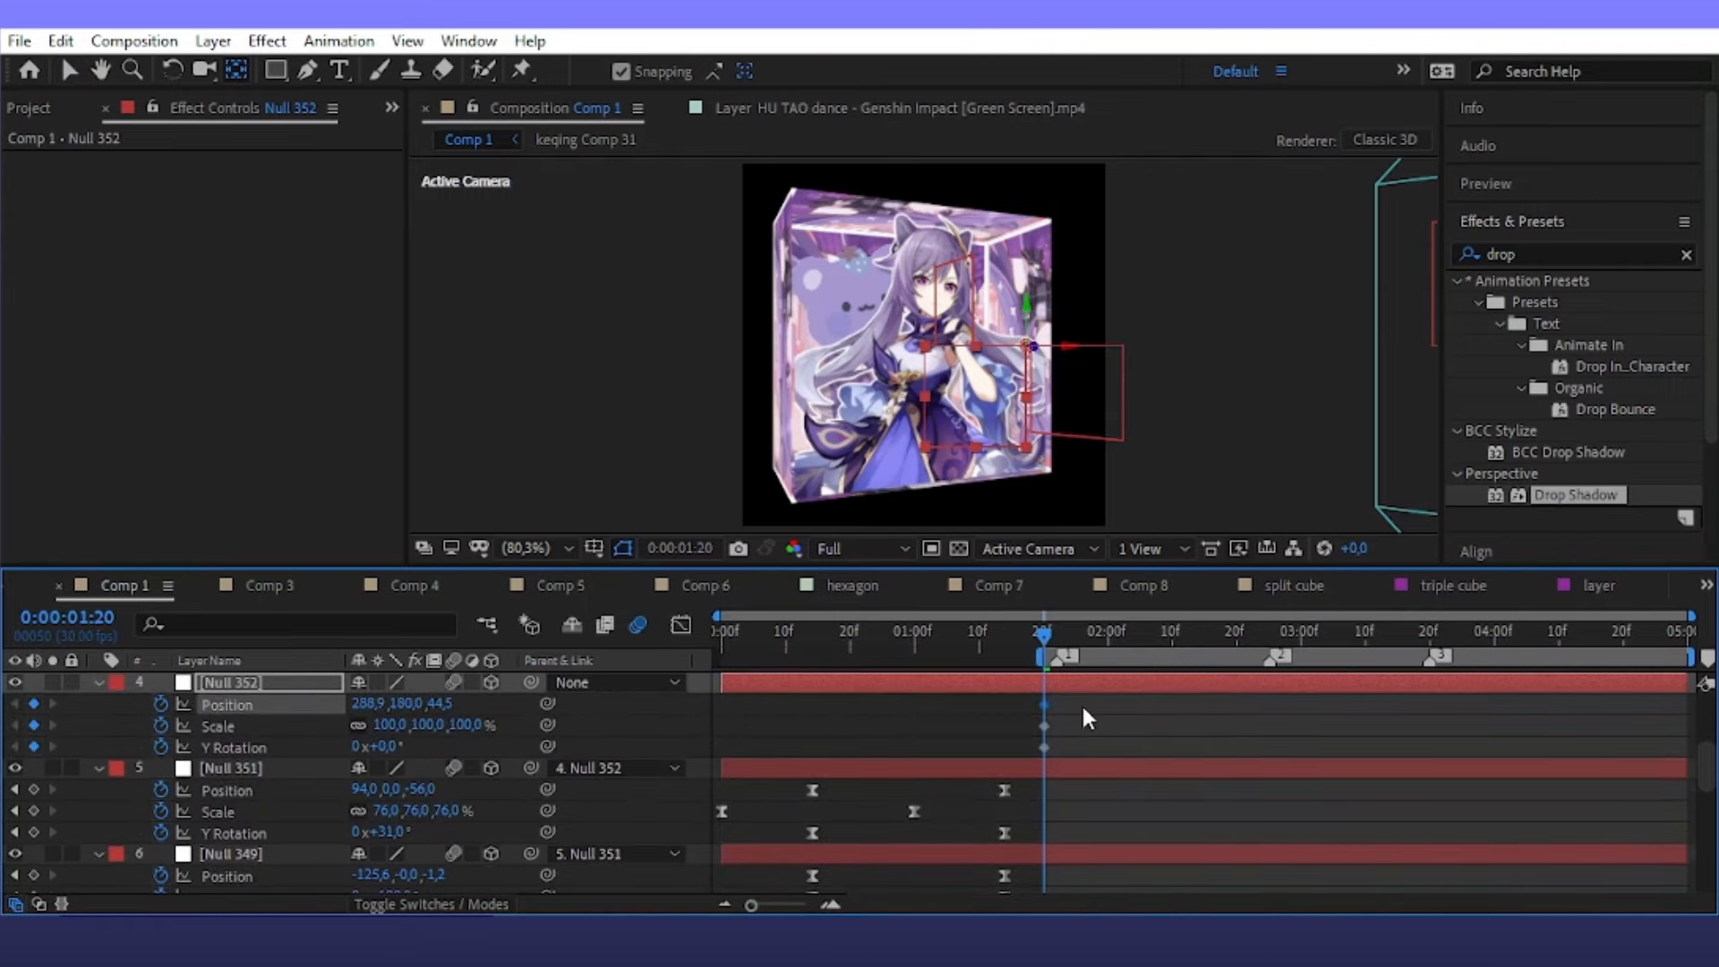
Move Null 352's keyframes earlier to line up with Null 351's first Position keyframe
key("v")
left_click_drag(1075, 760, 1009, 696)
left_click_drag(821, 752, 812, 770)
At 0:00:01:20, keyframe Null 352 with Y Rotation -84°, X Position -75.1 and Scale 128%
left_click(424, 744)
left_click_drag(383, 748, 105, 767)
mouse_move(363, 712)
left_mouse_down()
mouse_move(345, 716)
mouse_move(392, 786)
mouse_move(362, 763)
mouse_move(356, 711)
left_mouse_up()
left_click_drag(472, 733, 497, 732)
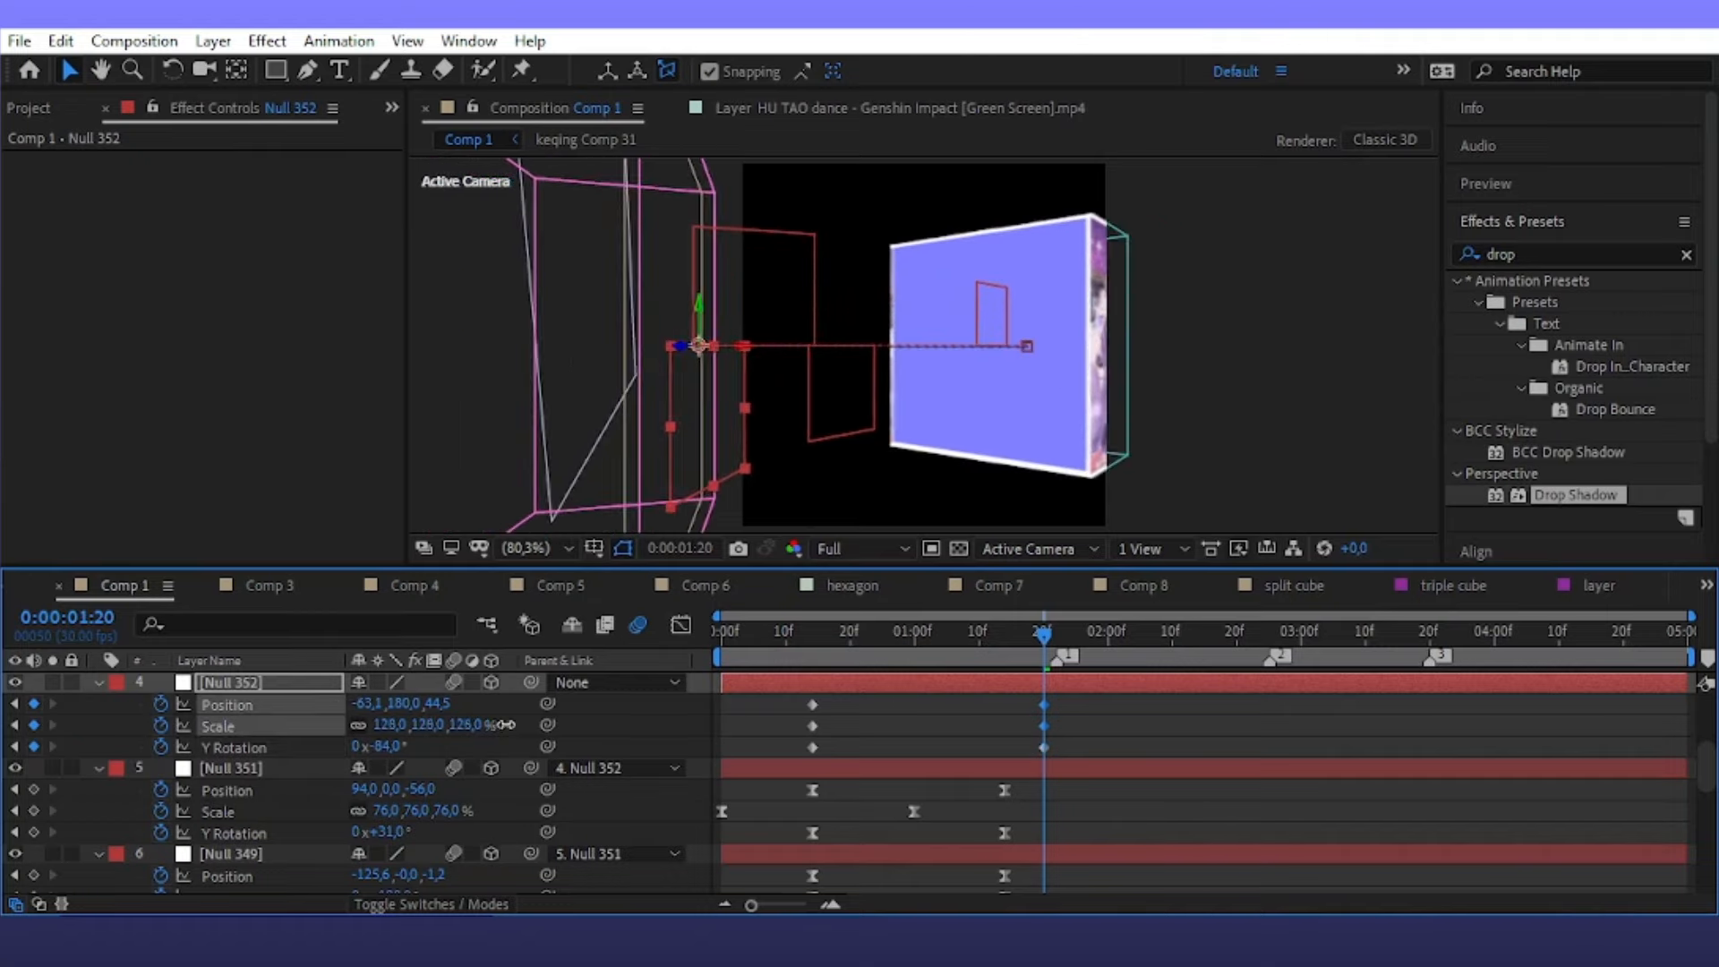
left_click_drag(365, 705, 361, 704)
At Null 350's second keyframe, 0:00:01:14, set its X Position to 188 to bring the cube halves closer
left_click(1114, 358)
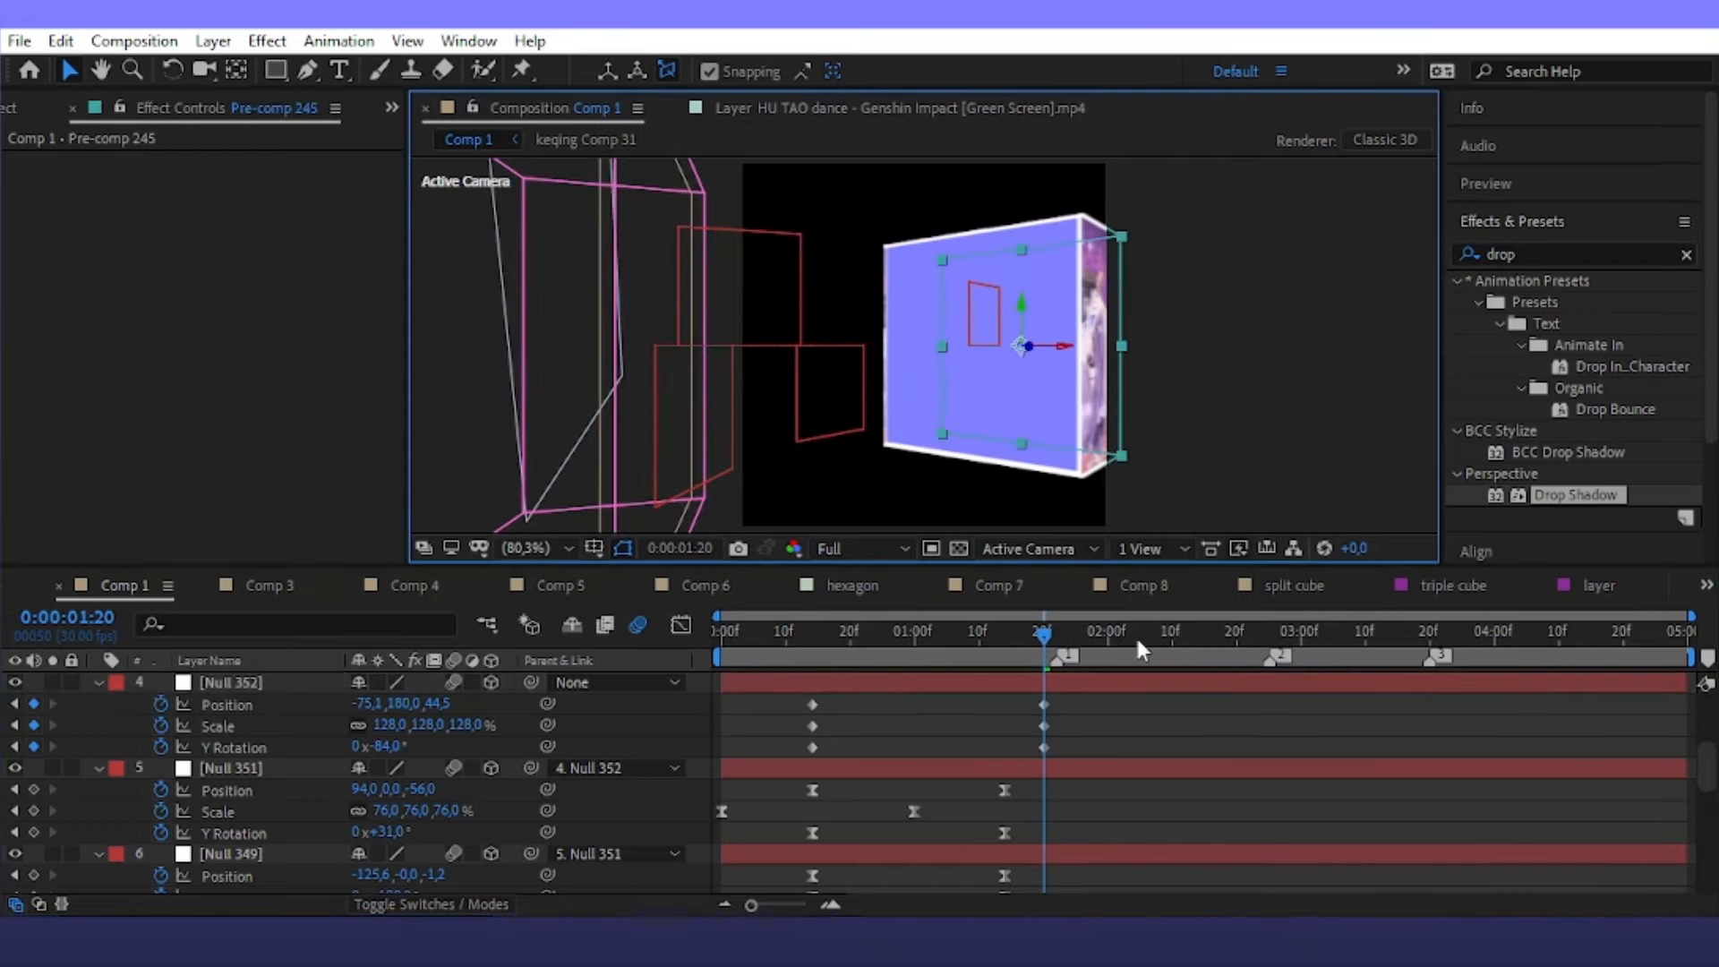
scroll(1096, 707, "down", 5)
left_click(1017, 712)
left_click(999, 636)
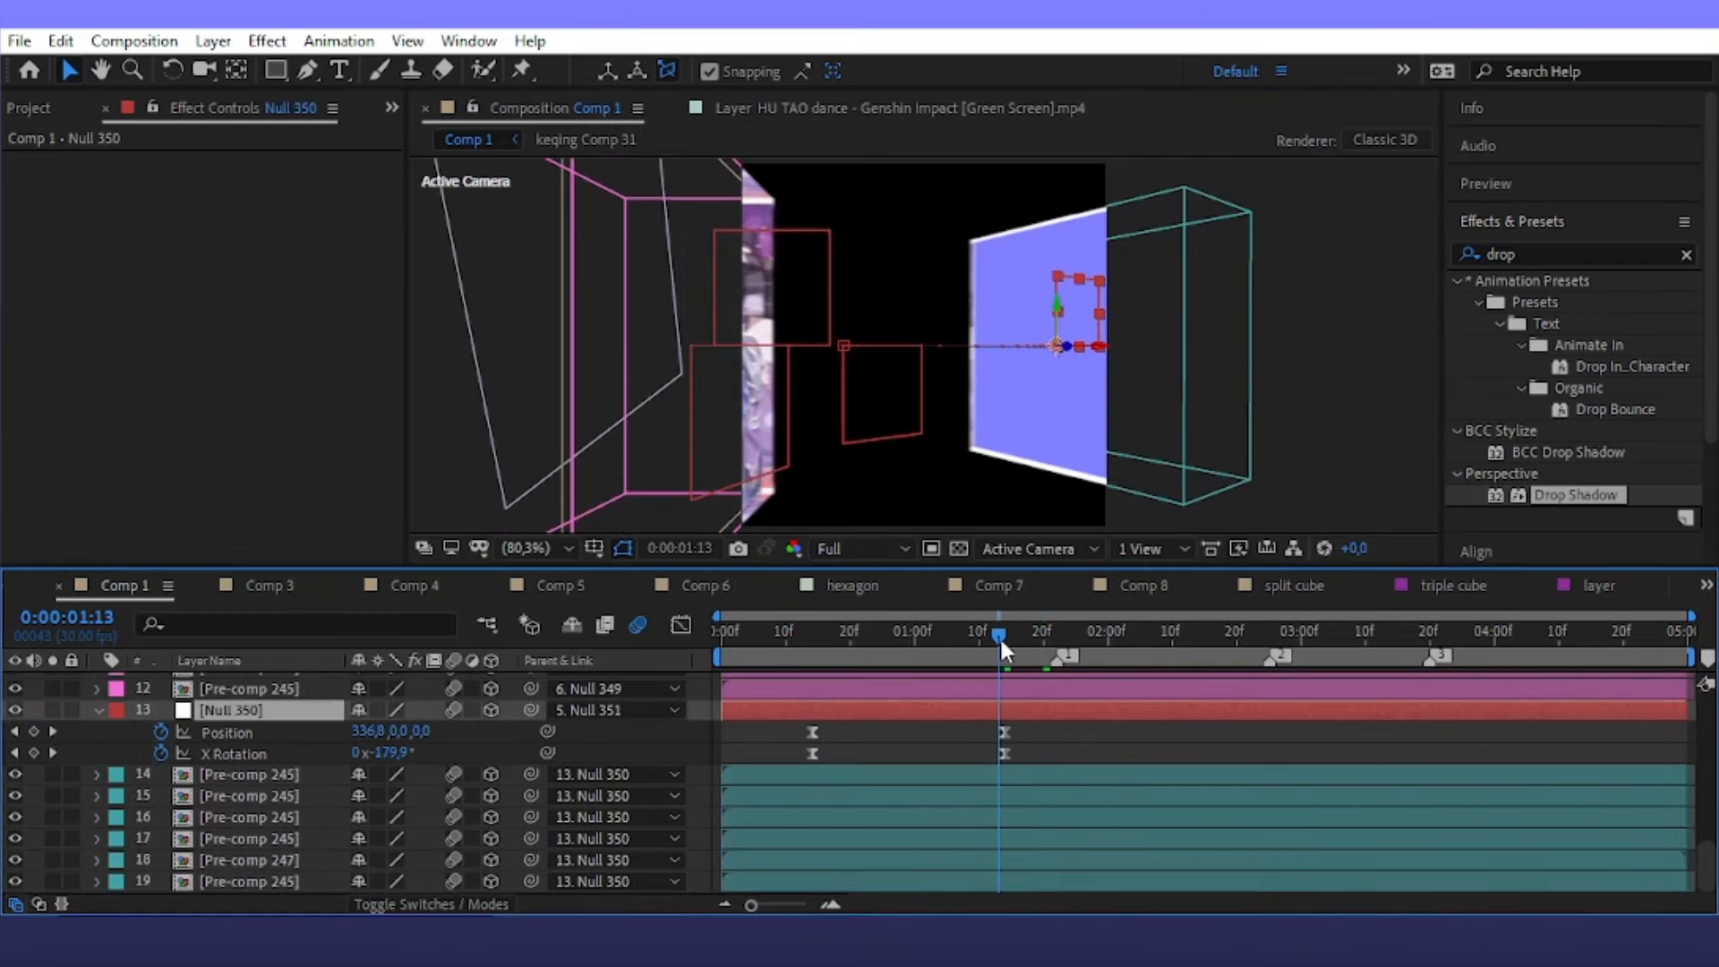
left_click_drag(1008, 642, 1003, 642)
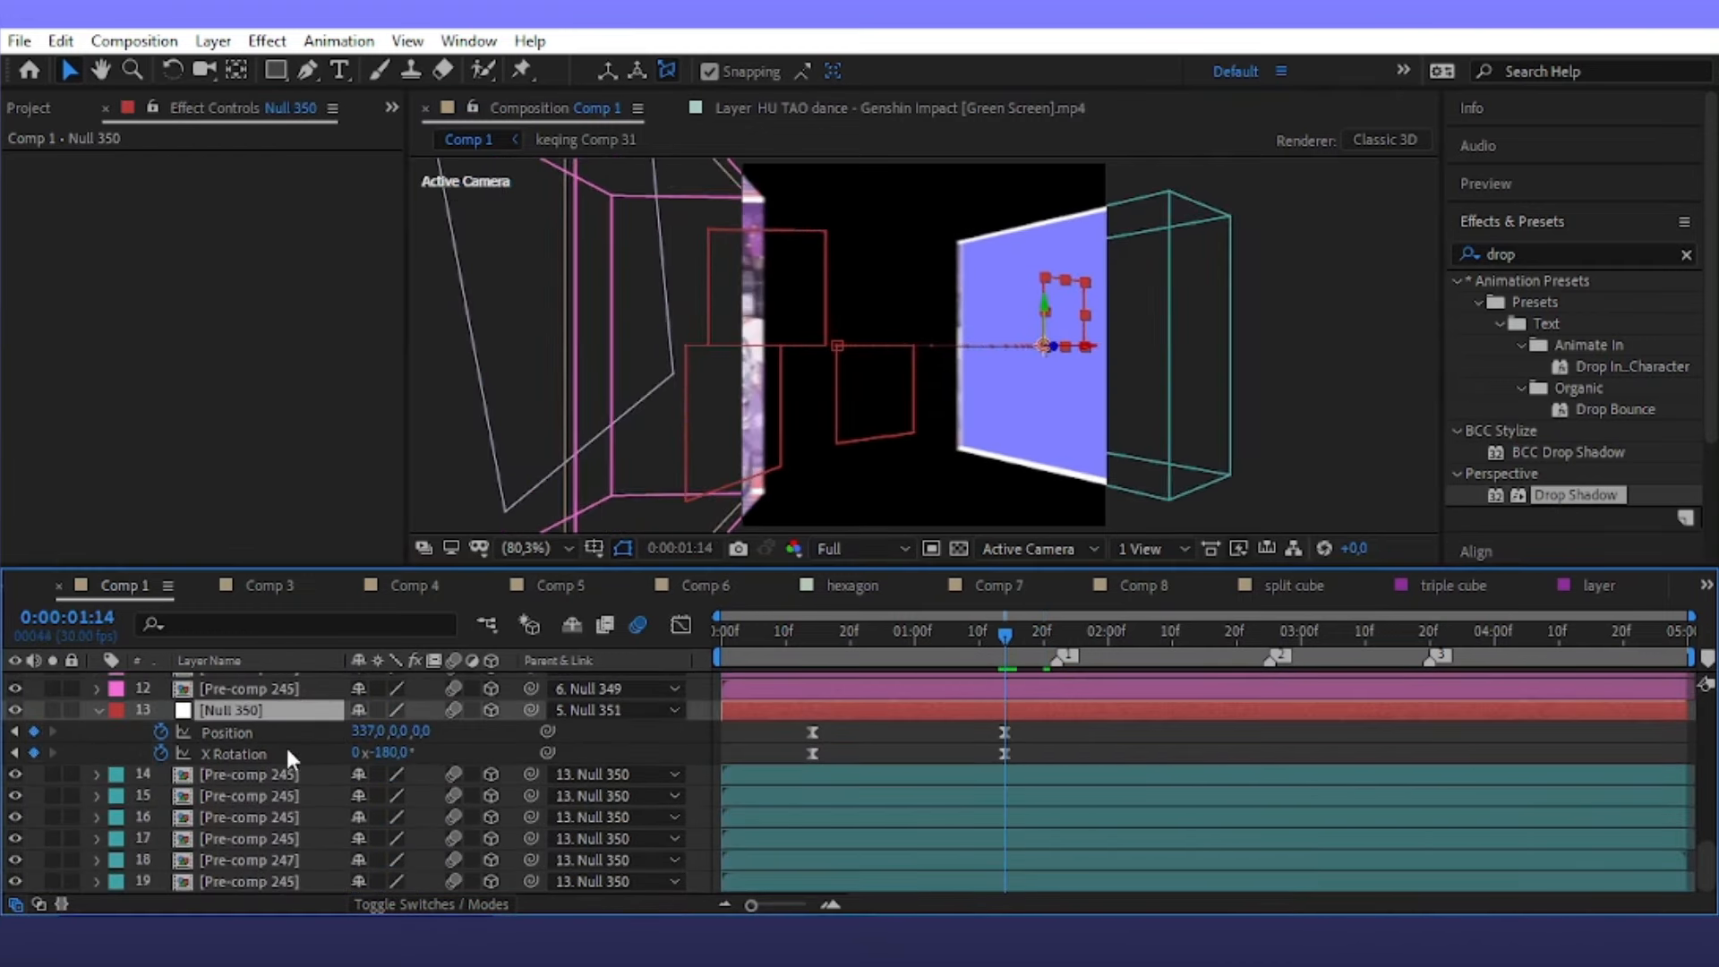
left_click_drag(362, 733, 778, 779)
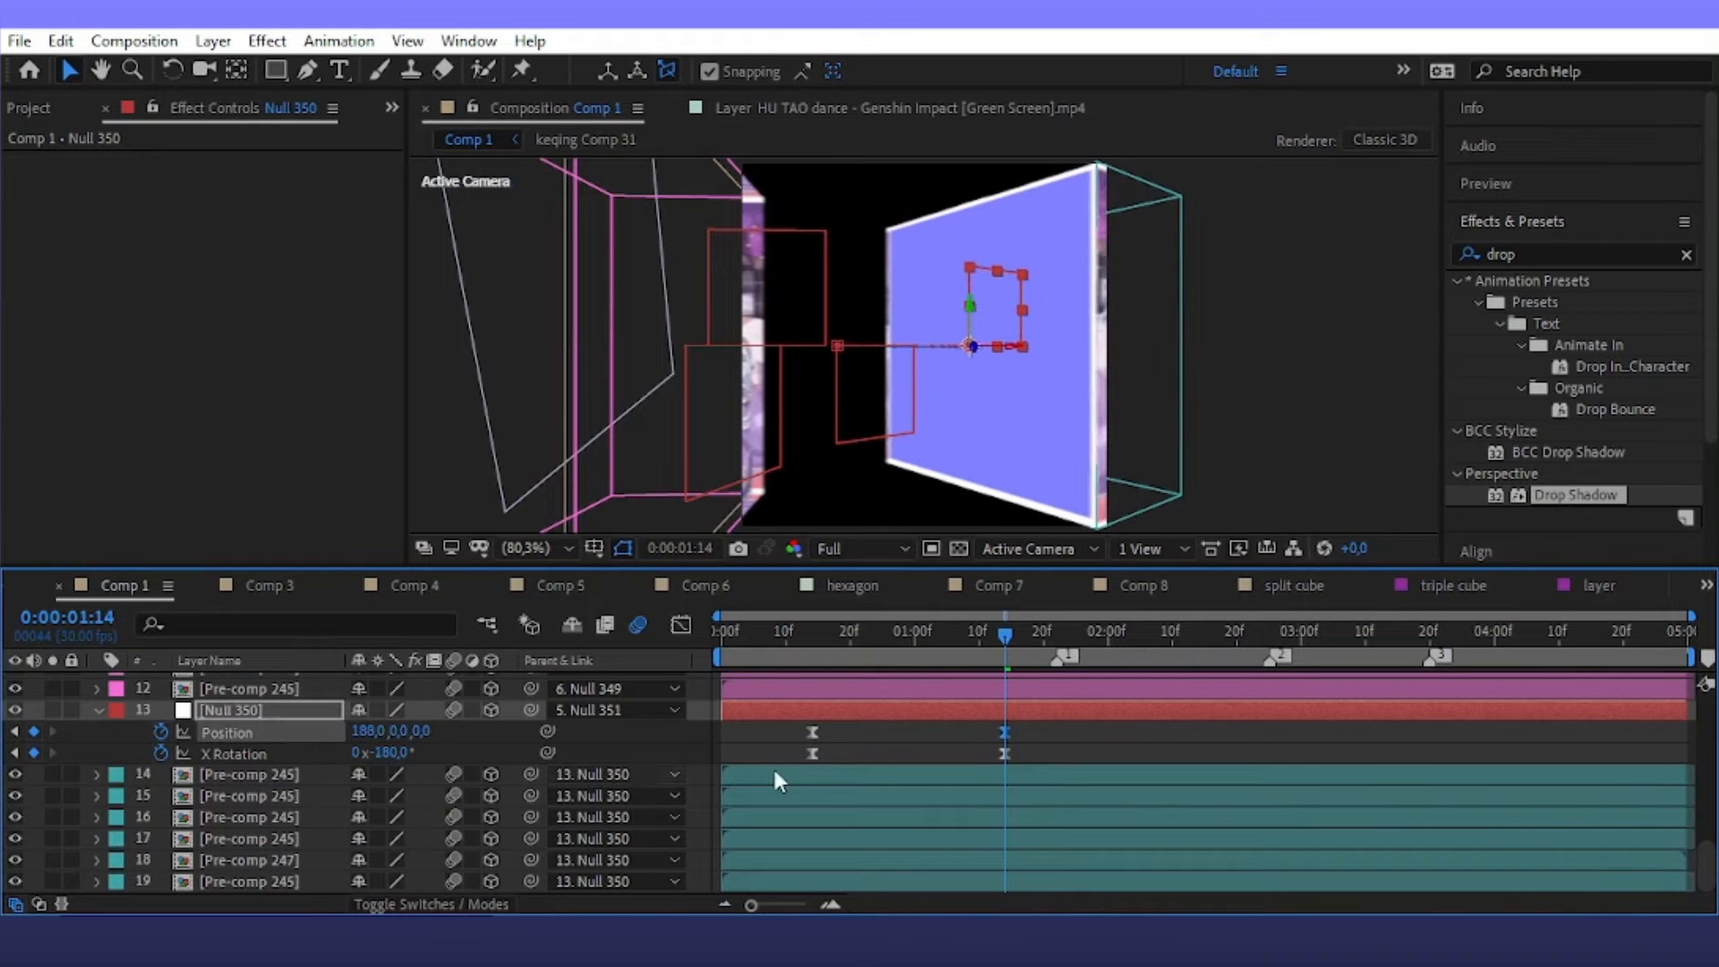
At 0:00:01:20, set Null 352's Y Rotation to -99° and Scale to 146%
mouse_move(1039, 642)
left_mouse_down()
mouse_move(1092, 652)
mouse_move(1043, 655)
left_mouse_up()
scroll(1005, 700, "up", 5)
left_click_drag(387, 746, 499, 721)
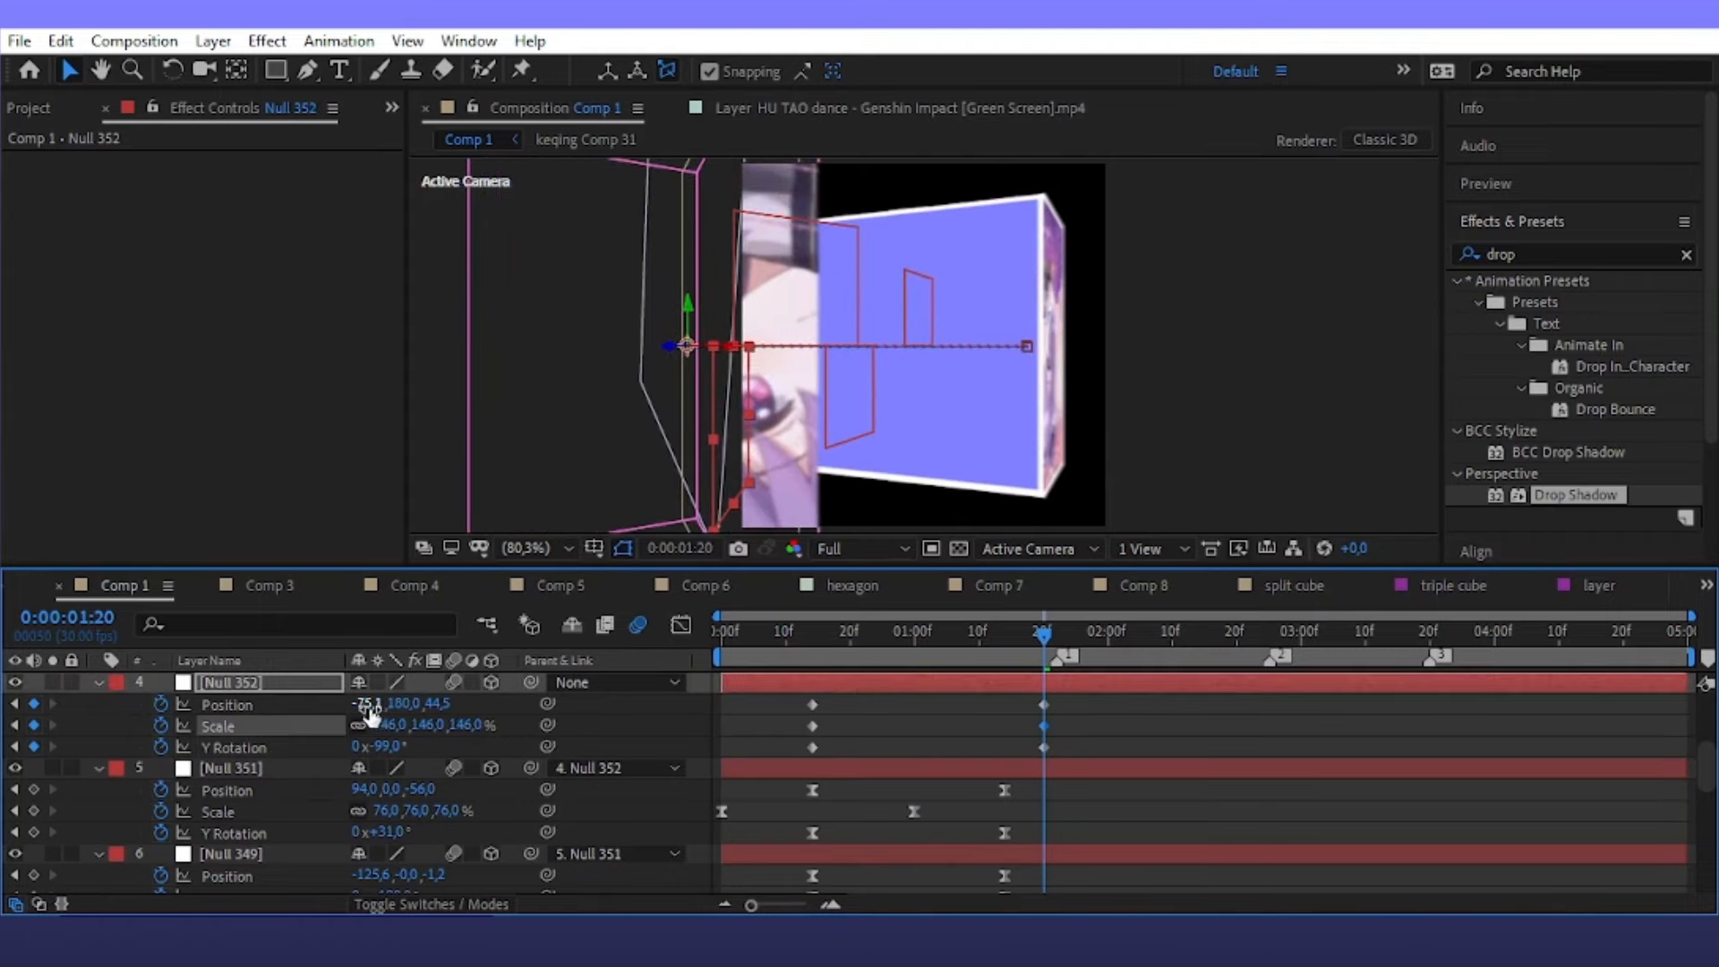
Set Null 352's X Position to -118.1 at its end keyframe and Null 350's Z Position to -52 at its second keyframe
left_click_drag(368, 707, 299, 723)
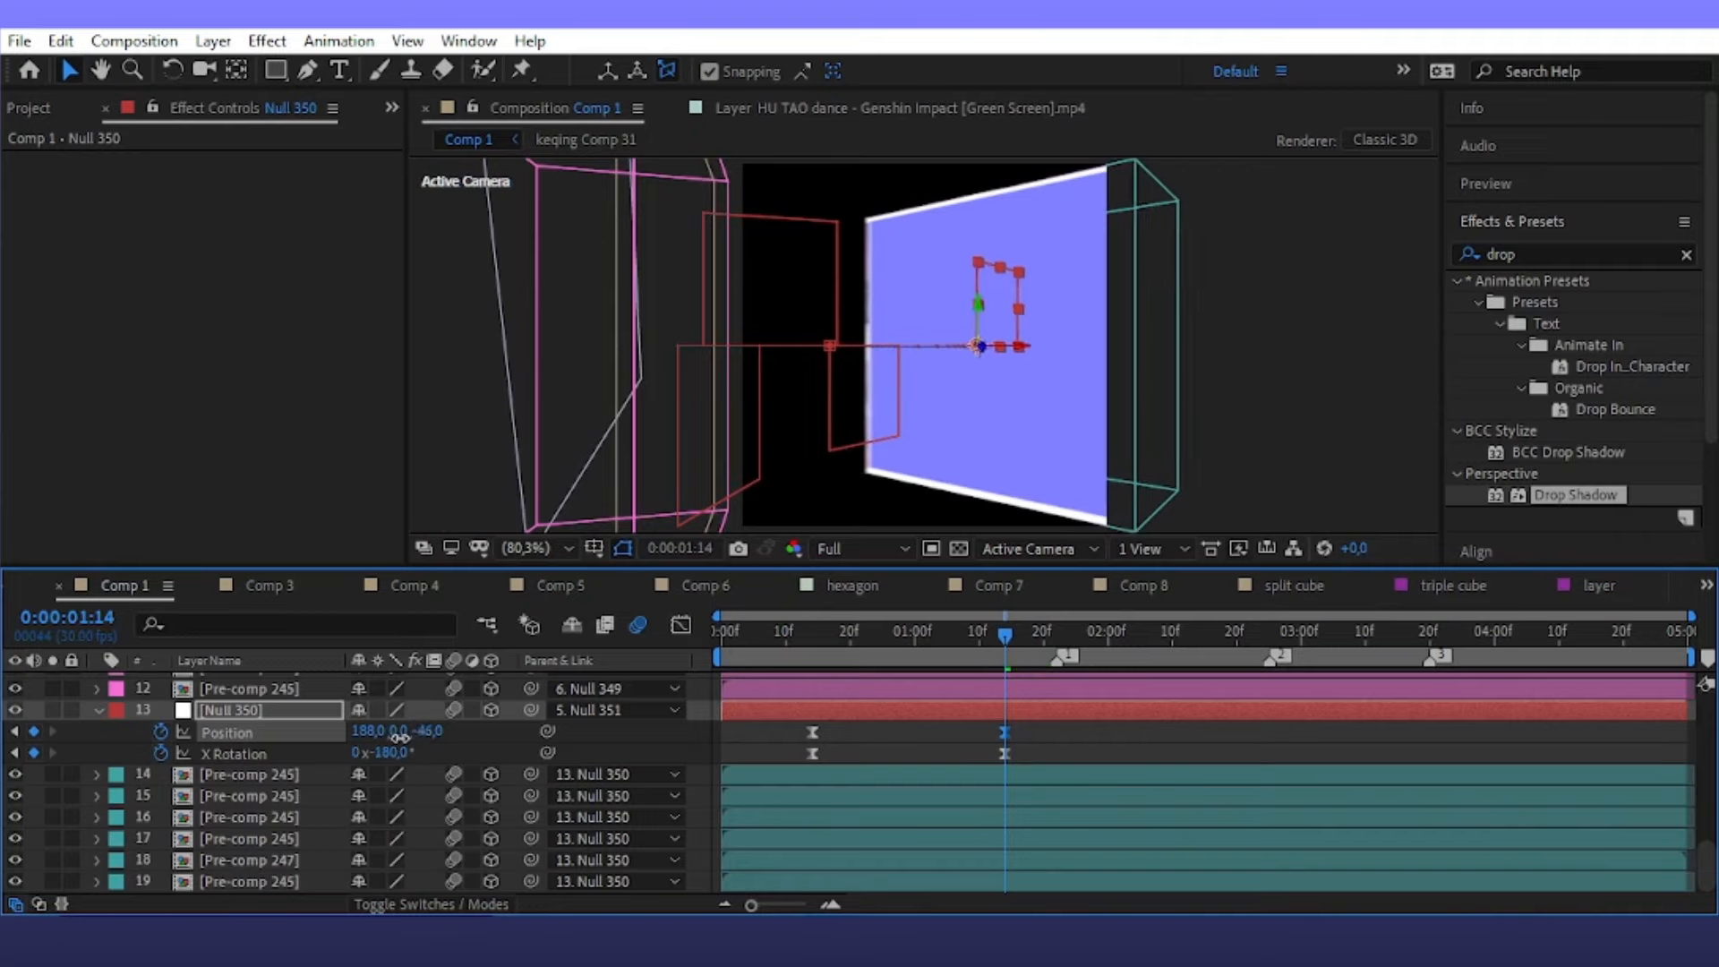
mouse_move(1005, 633)
left_mouse_down()
mouse_move(1040, 641)
mouse_move(1010, 653)
left_mouse_up()
scroll(1053, 761, "up", 10)
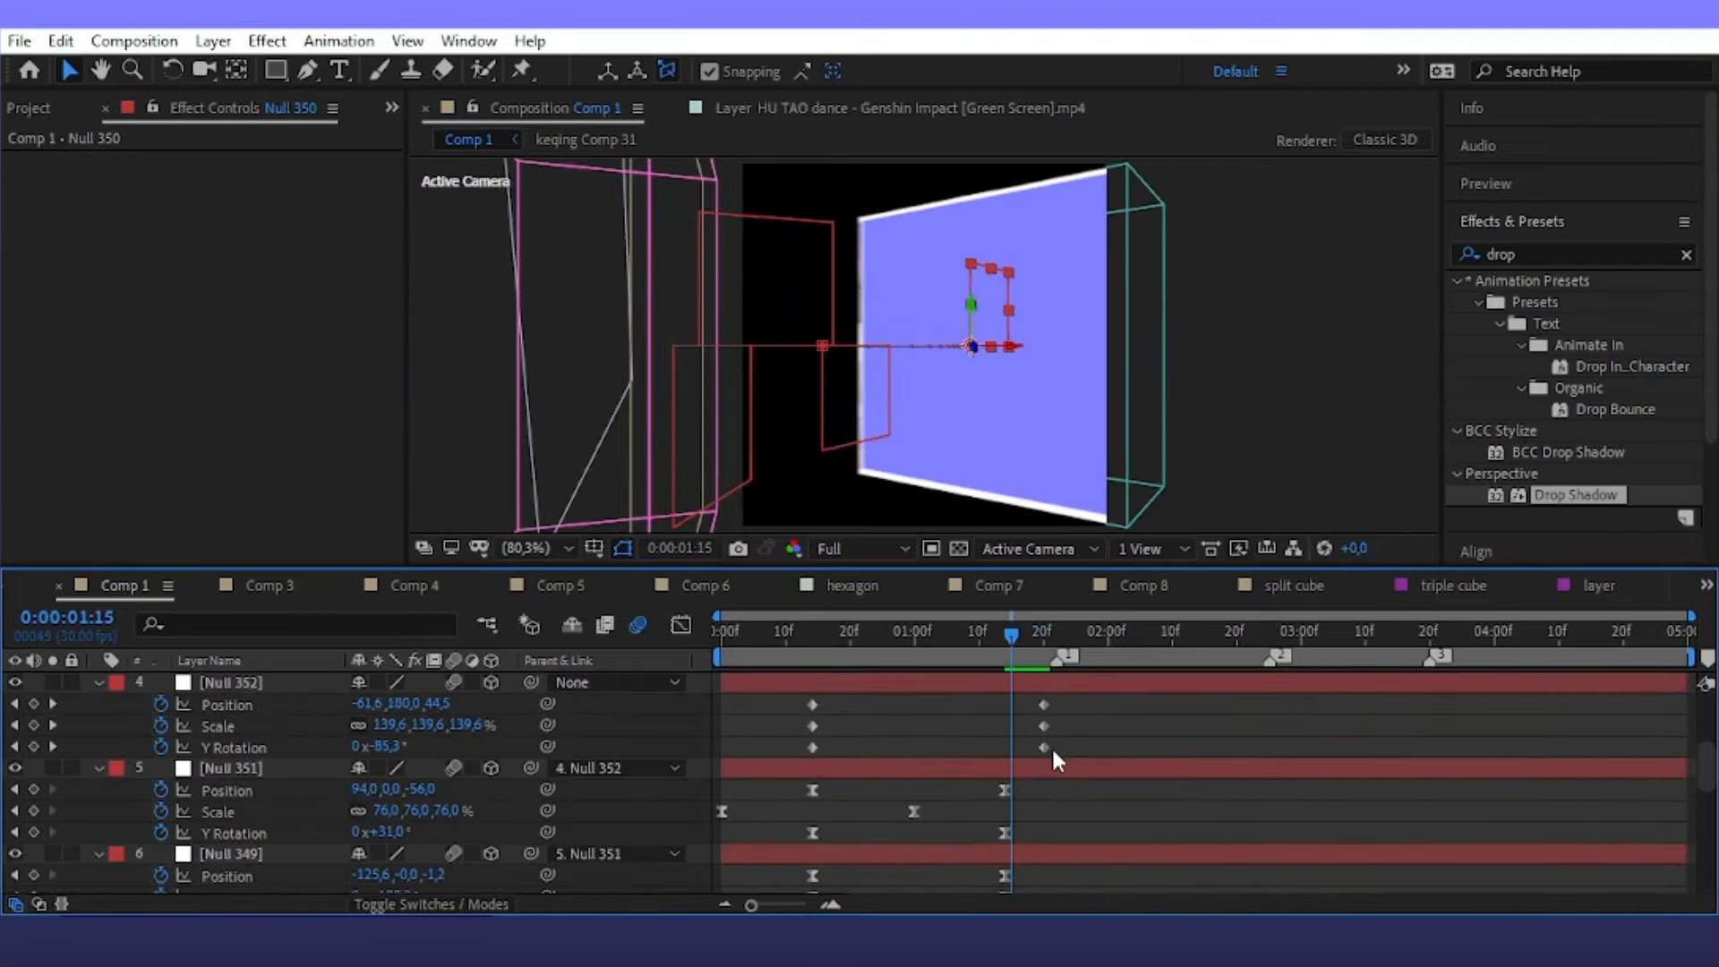
Align Null 352's end keyframes with Null 351's and ease them in the Graph Editor into a sharp mid-move speed peak
scroll(1052, 745, "down", 5)
scroll(1055, 736, "up", 6)
left_click_drag(1078, 766, 752, 813)
left_click(681, 624)
left_click_drag(1088, 749, 813, 851)
left_click(874, 802)
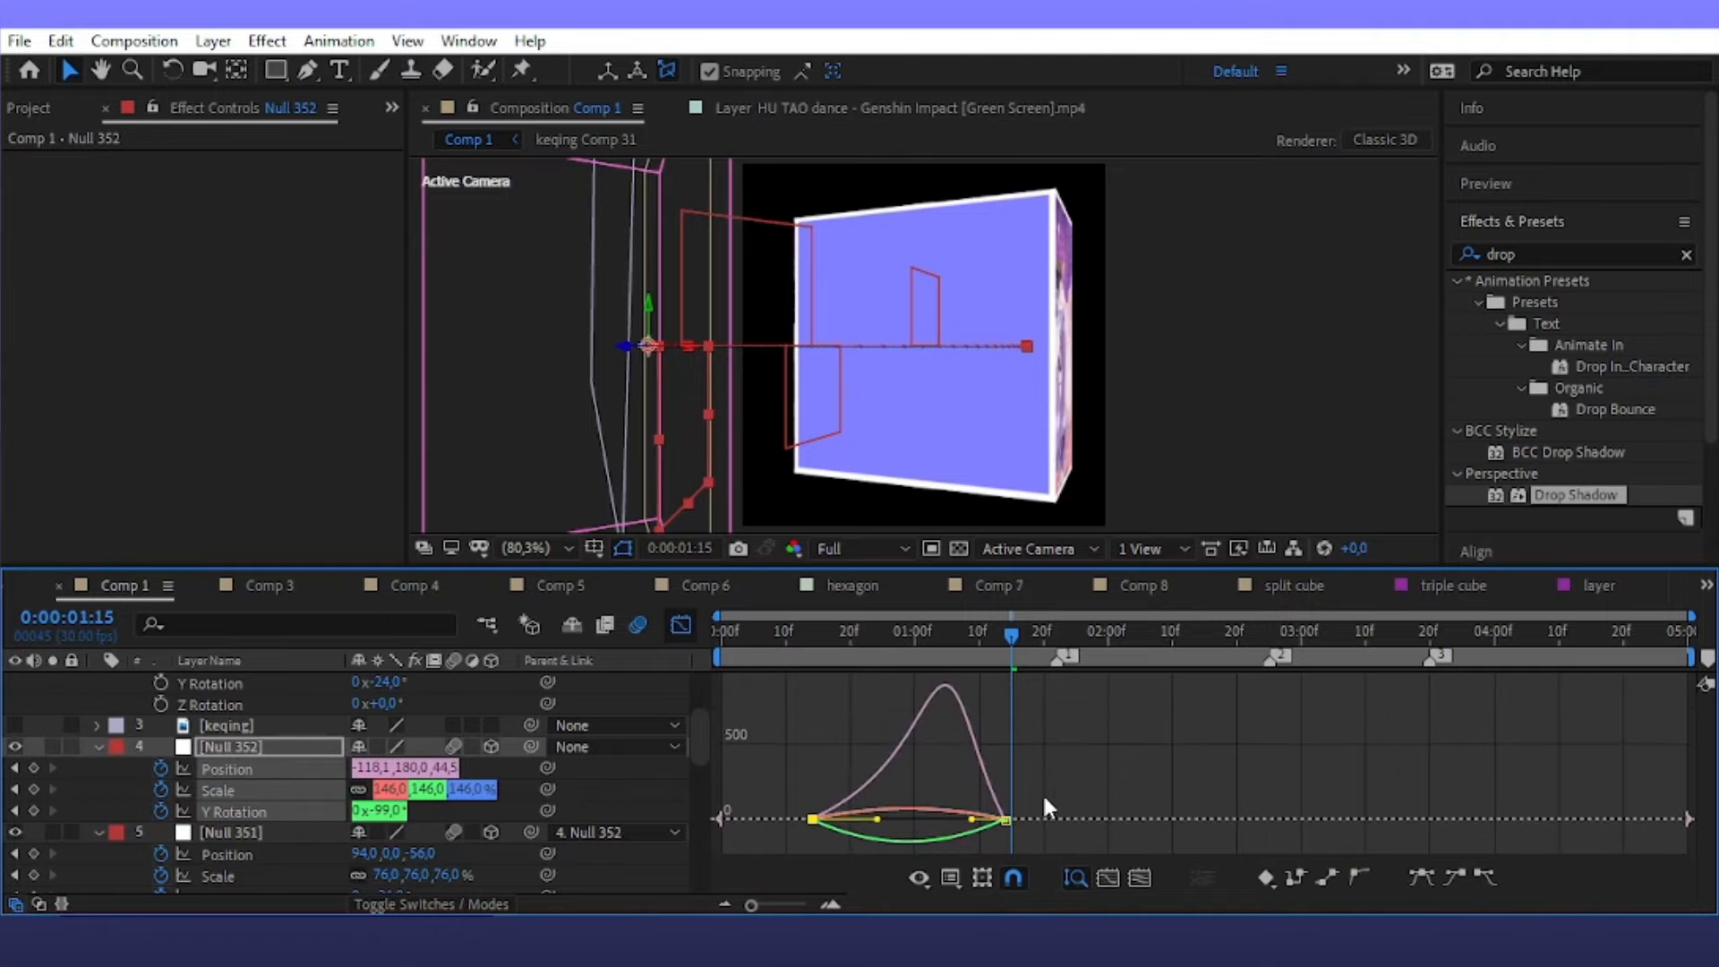
key("ctrl+z")
left_click_drag(1050, 793, 933, 816)
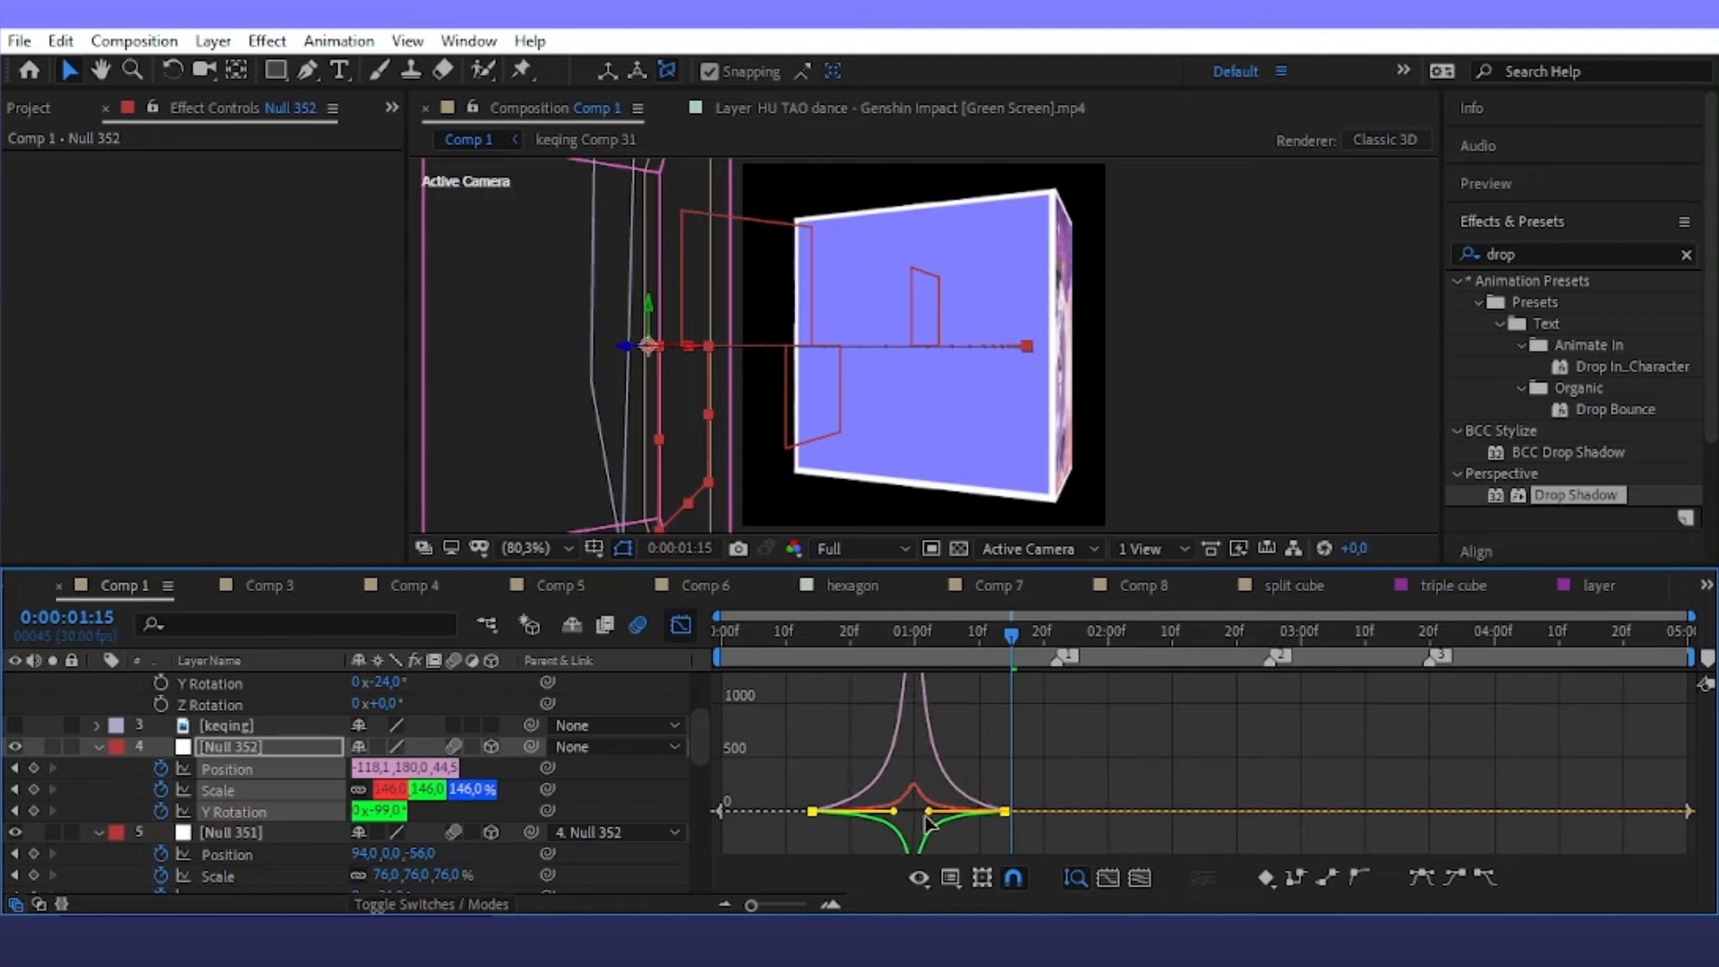
Shift all of Null 352's keyframes later so its move ends at about 0:00:02:08
left_click(680, 624)
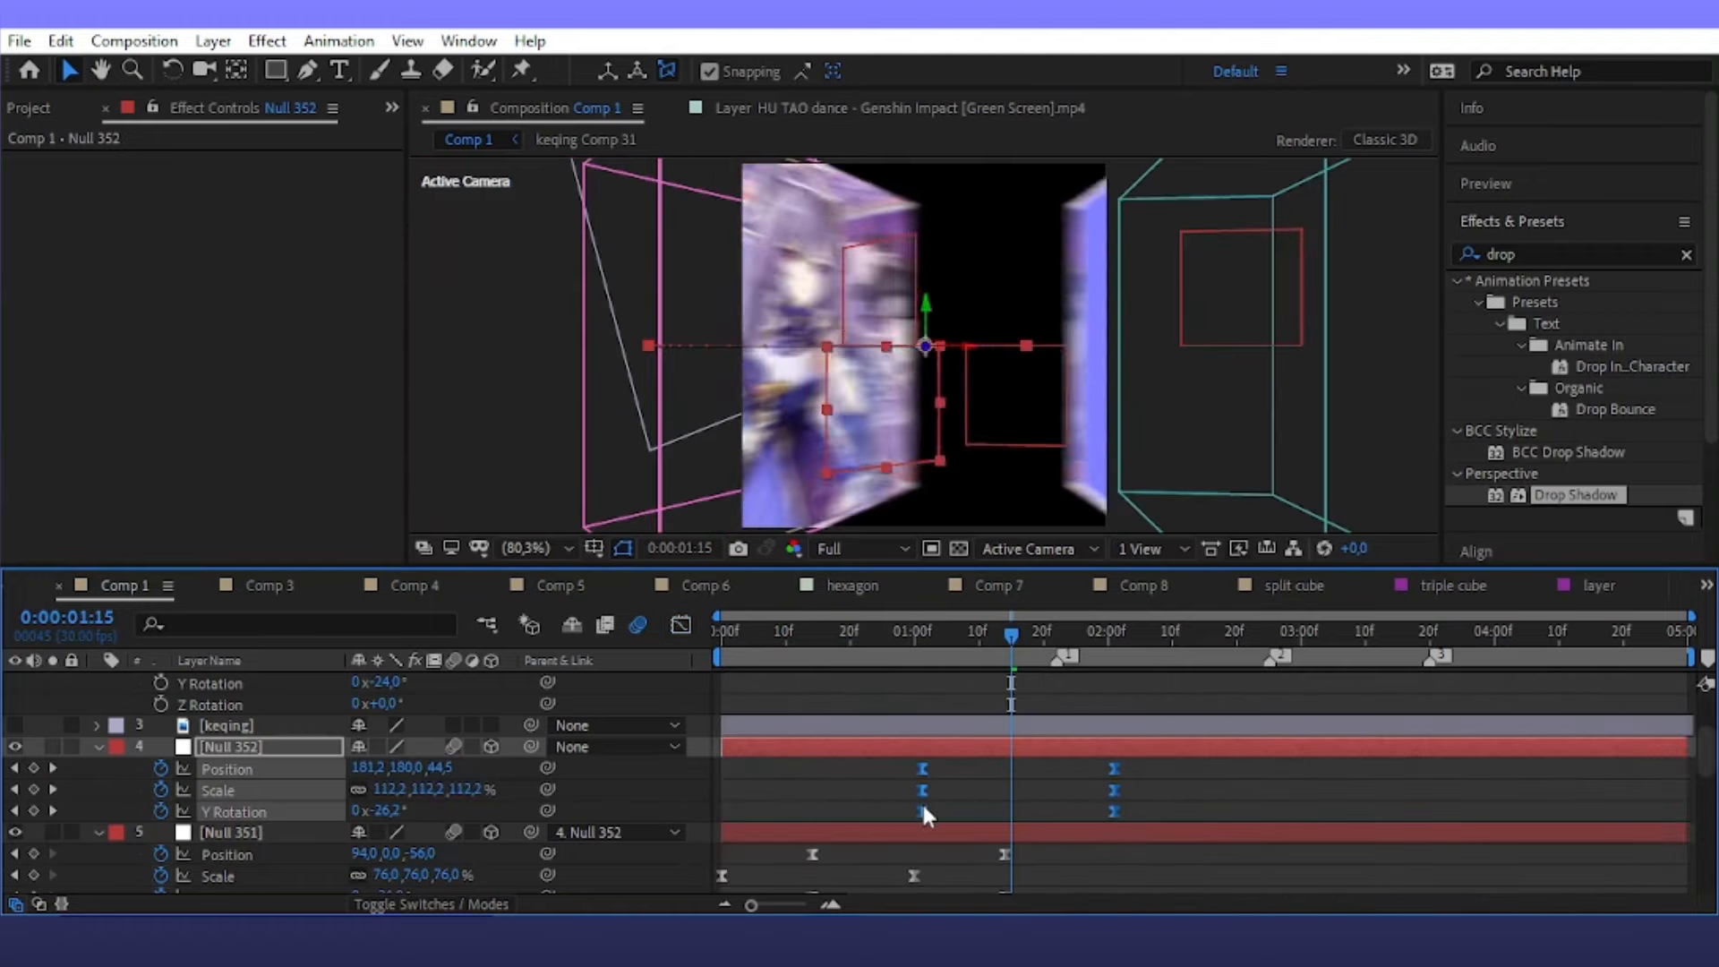
scroll(949, 783, "down", 4)
scroll(985, 694, "up", 1)
scroll(1022, 782, "down", 3)
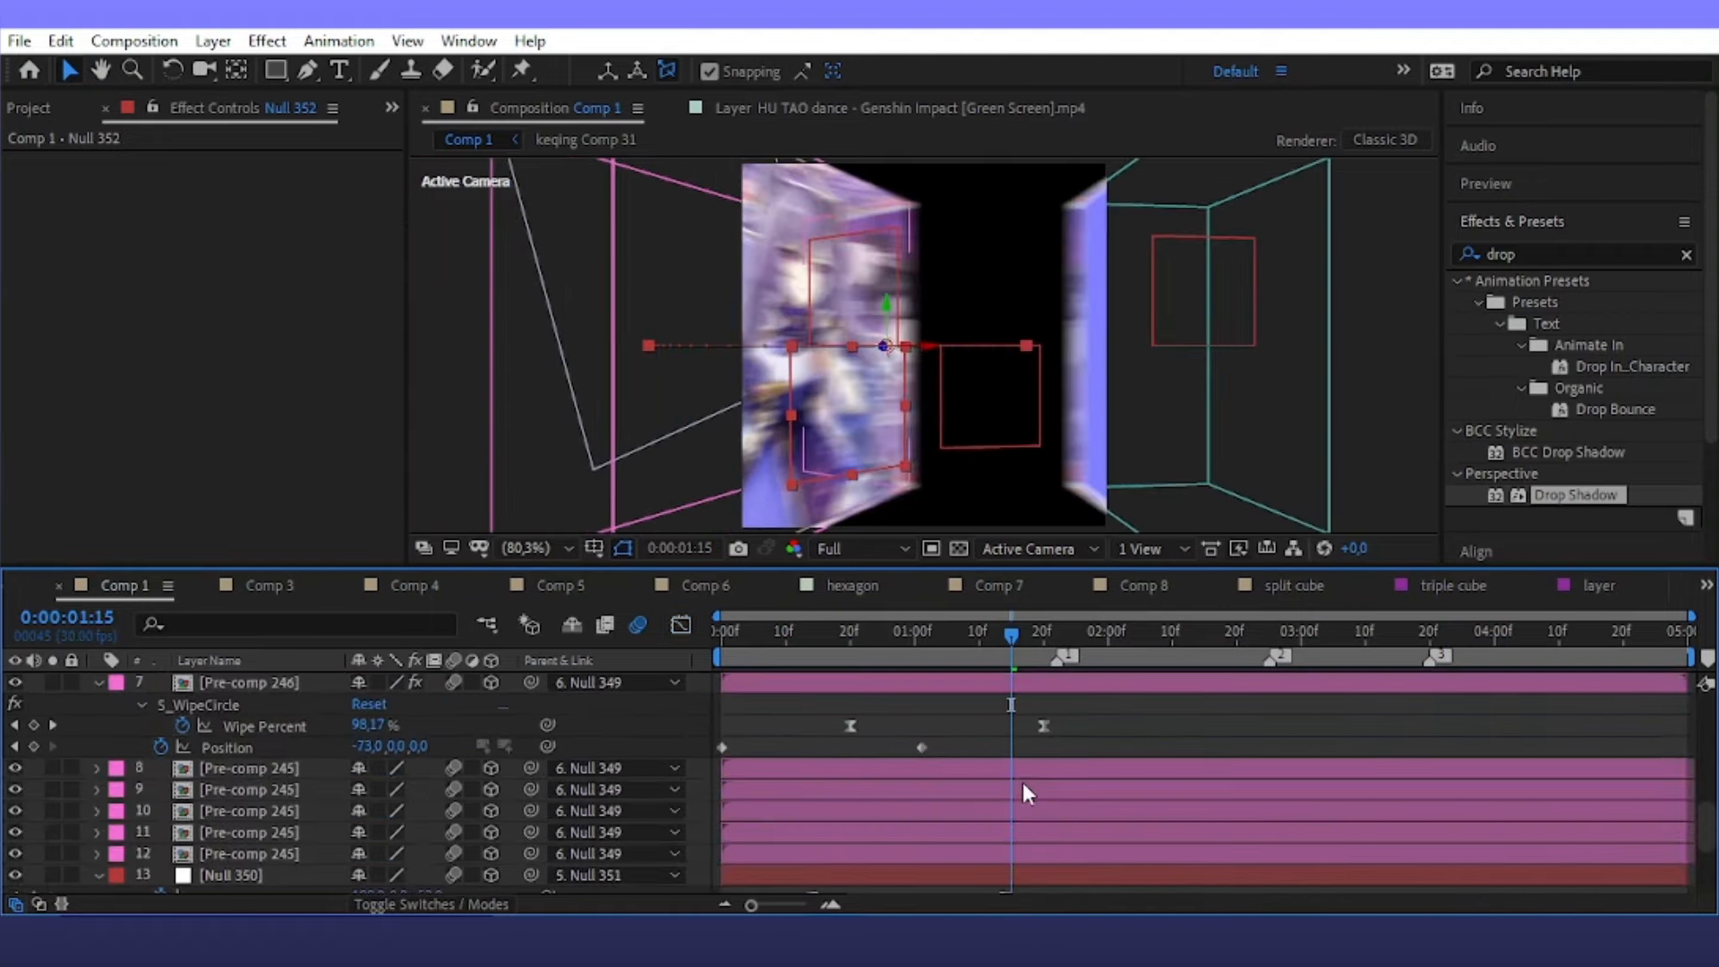
left_click_drag(1011, 634, 1075, 776)
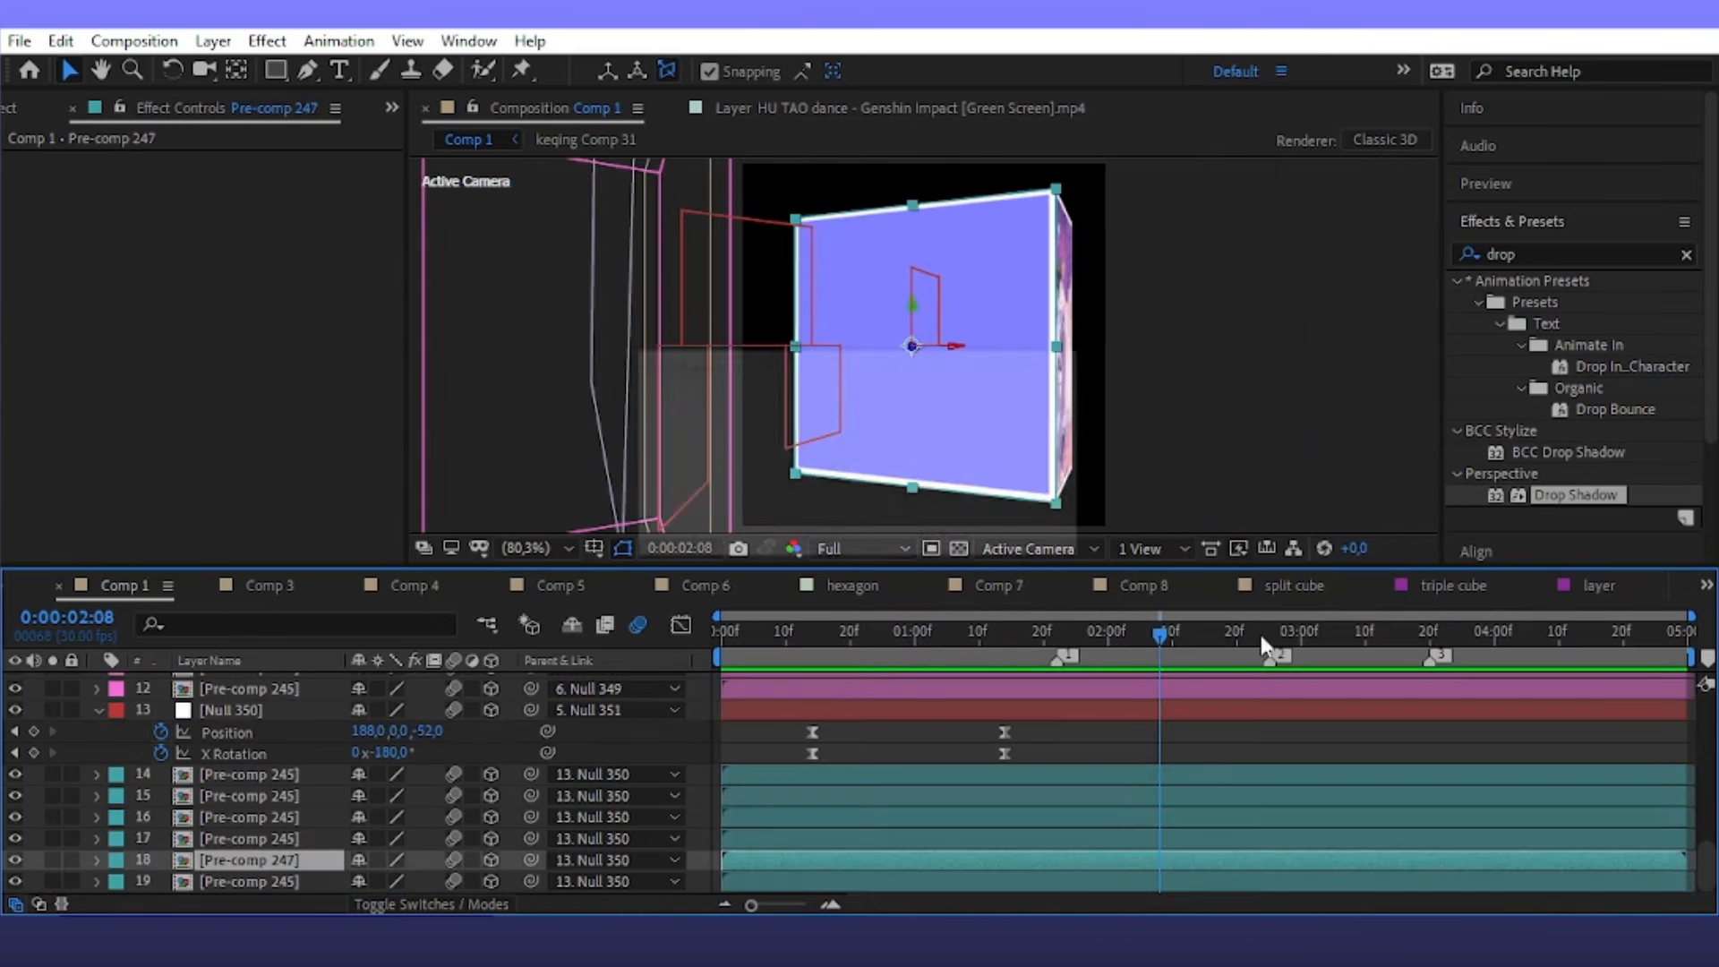
Save the project and apply the S_WipeCircle effect to Pre-comp 247, the cube's blue front face
key("ctrl+s")
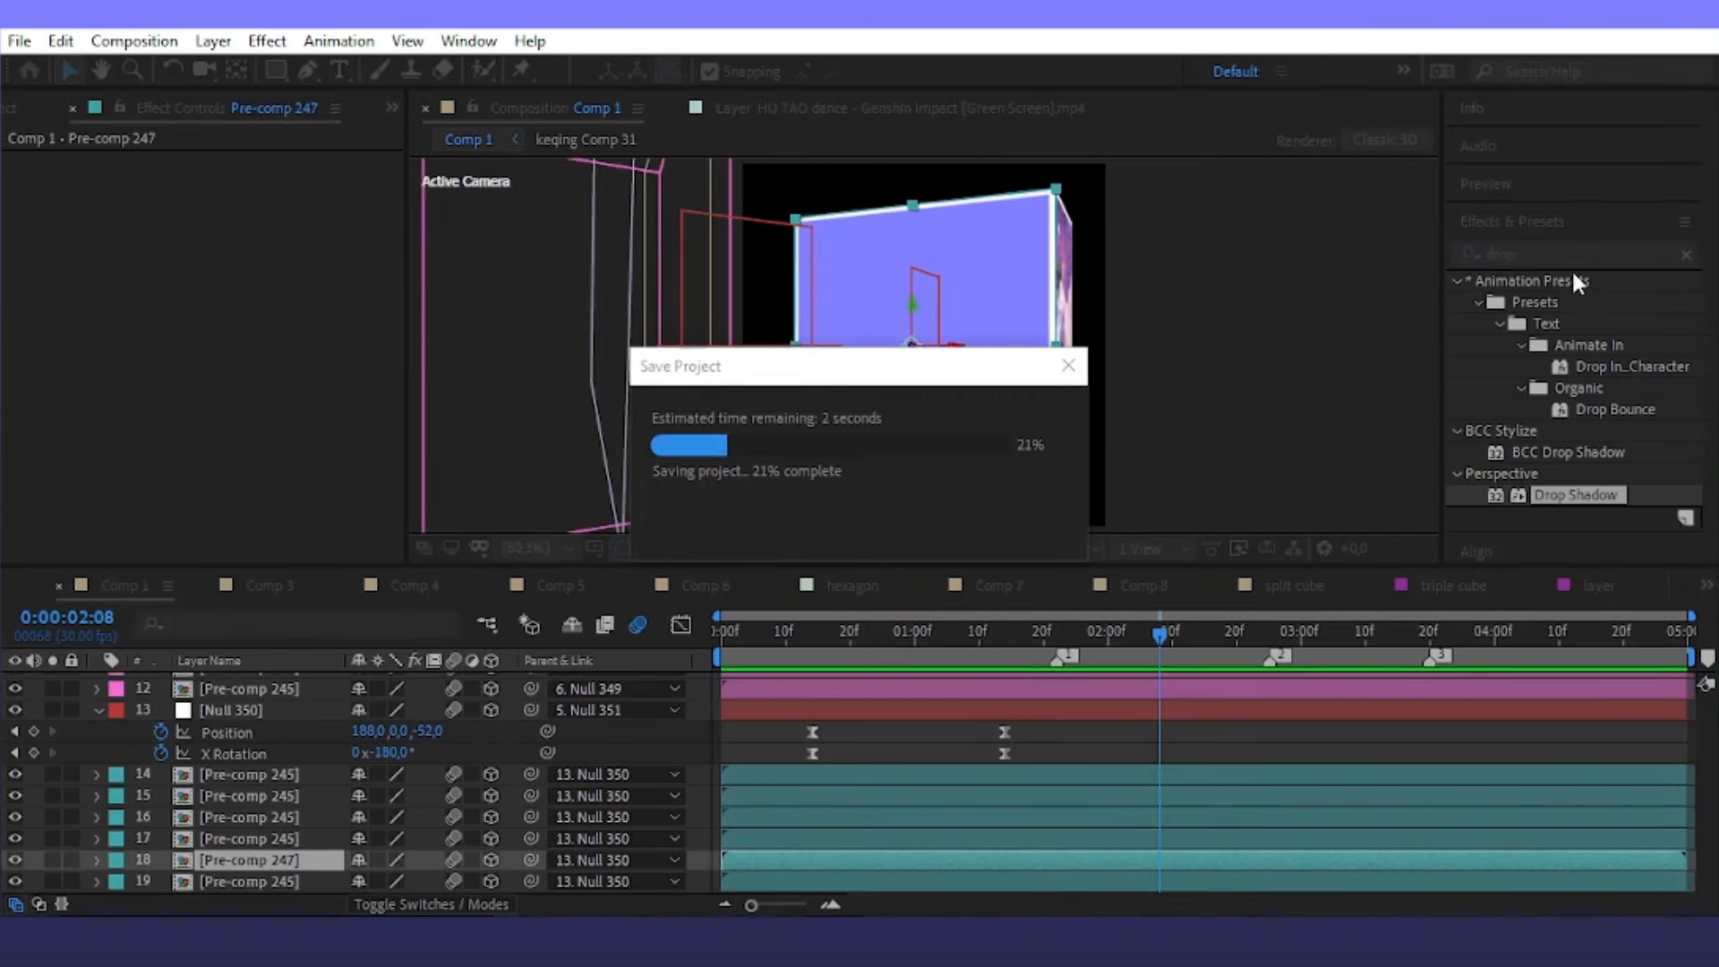
left_click(1535, 254)
type("wipecir")
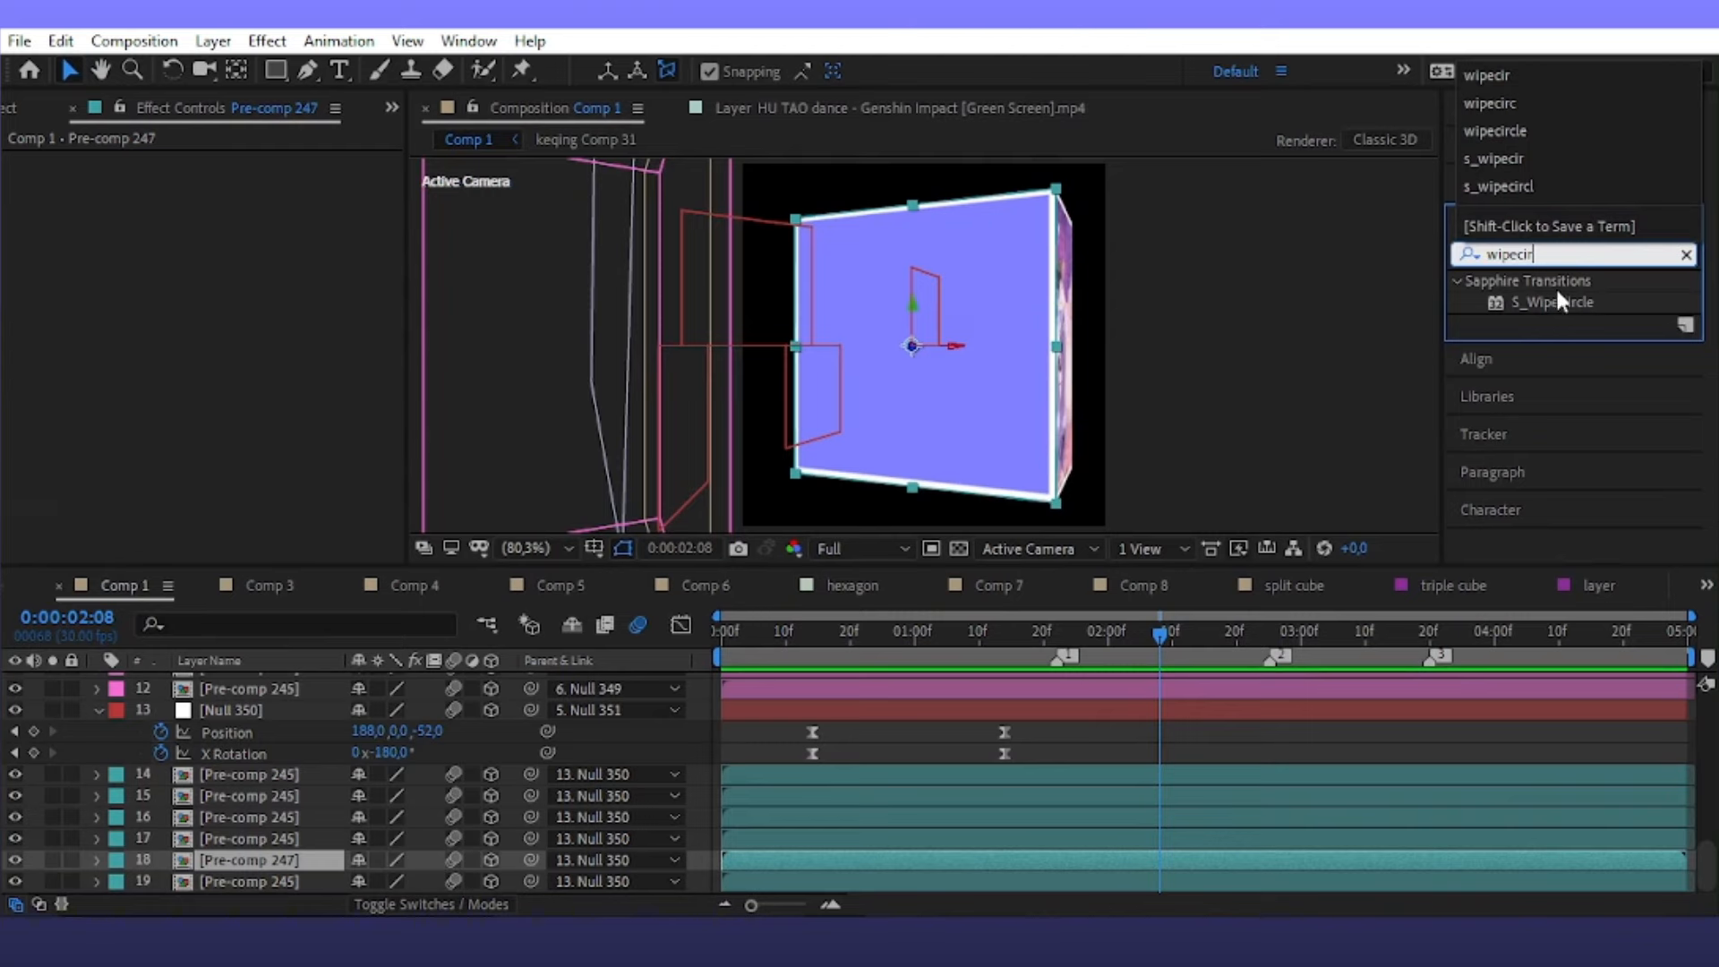
double_click(1558, 300)
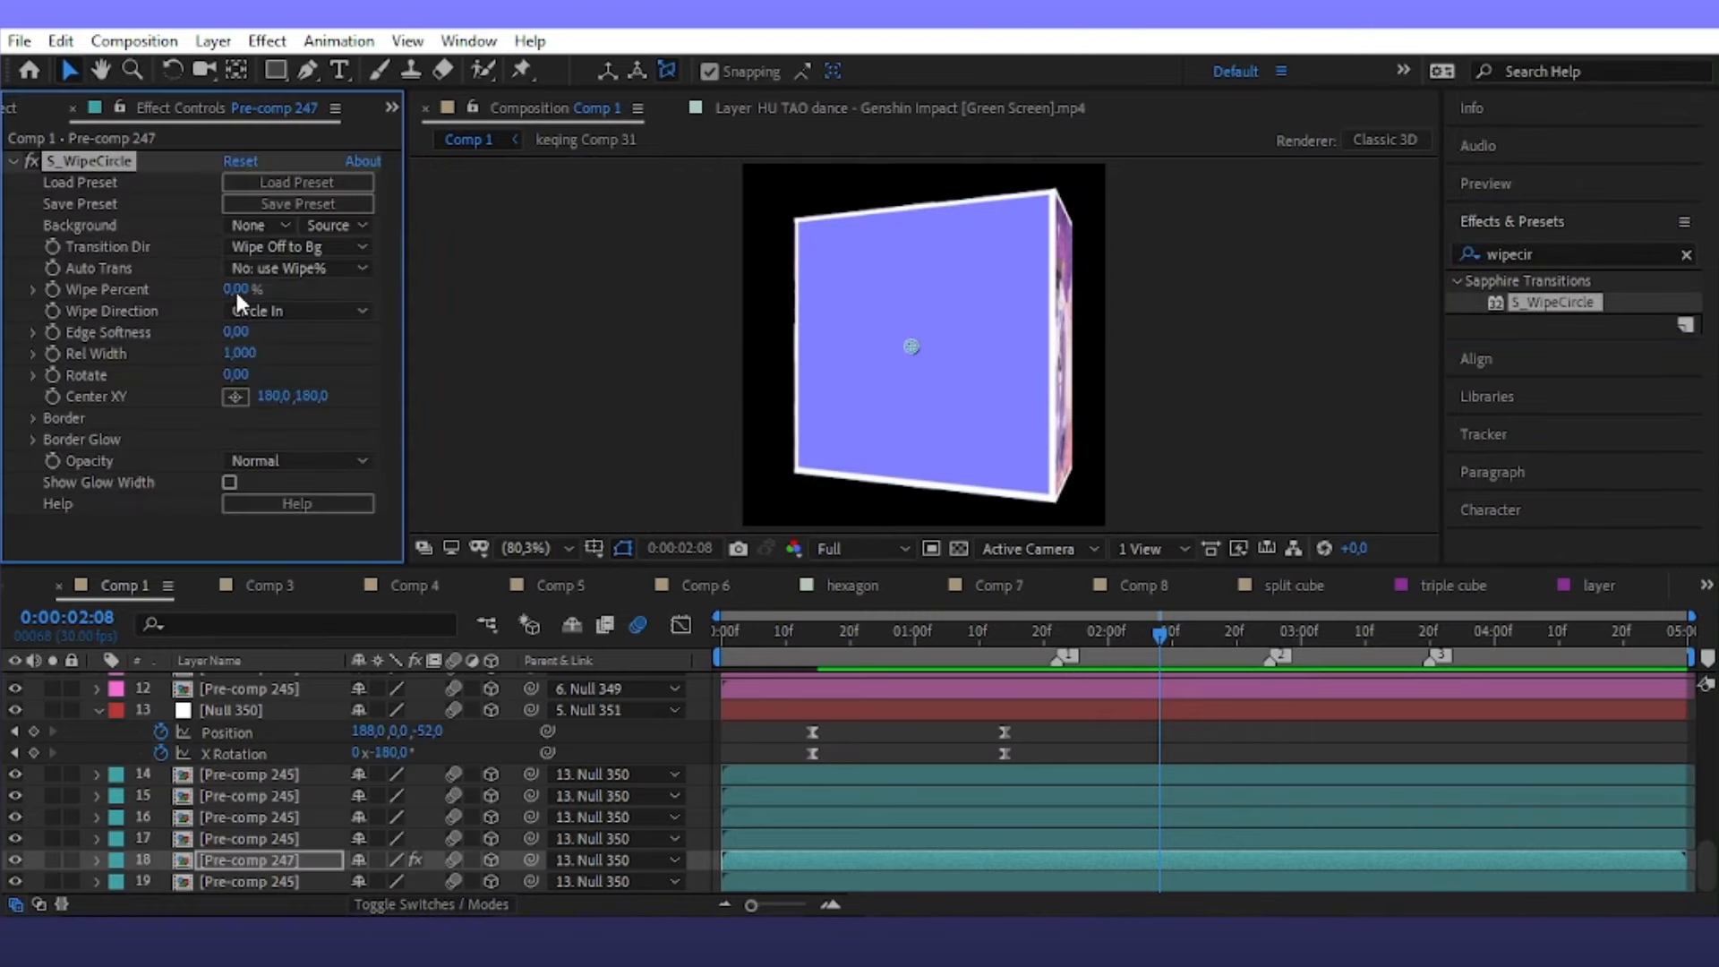
Set S_WipeCircle's Wipe Direction to Circle Out and keyframe Wipe Percent at 0% and then 100% at 0:00:02:08
left_click_drag(236, 291, 365, 292)
left_click(295, 310)
left_click(269, 368)
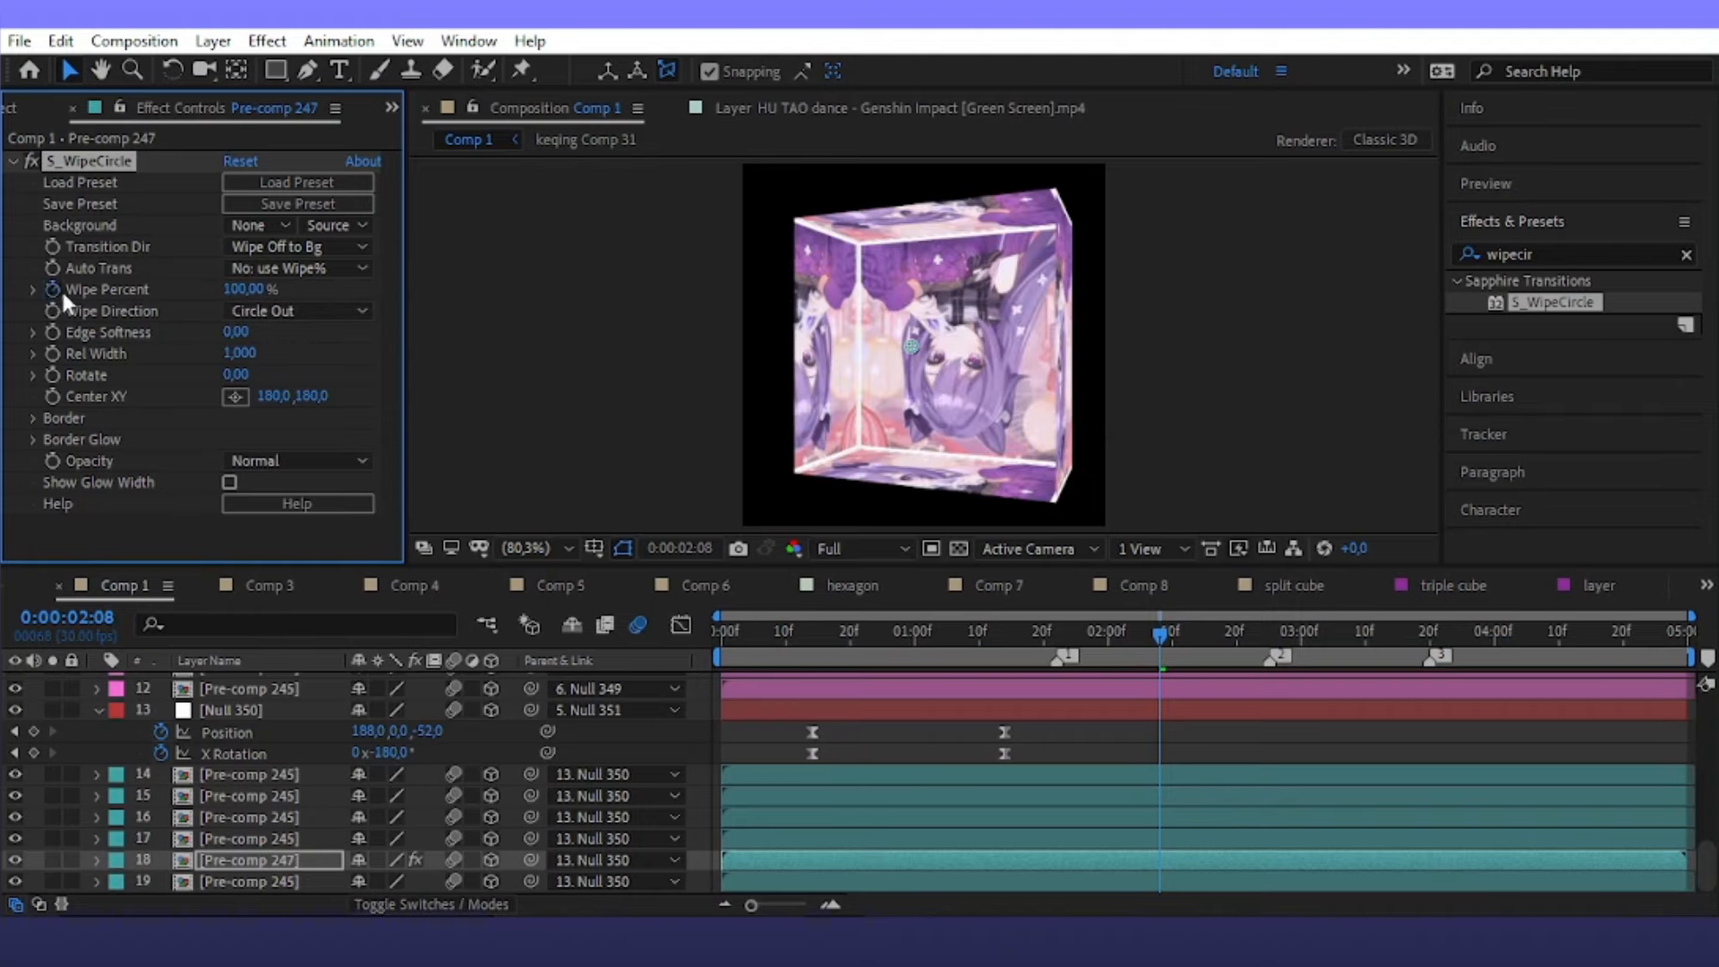
scroll(1141, 770, "up", 3)
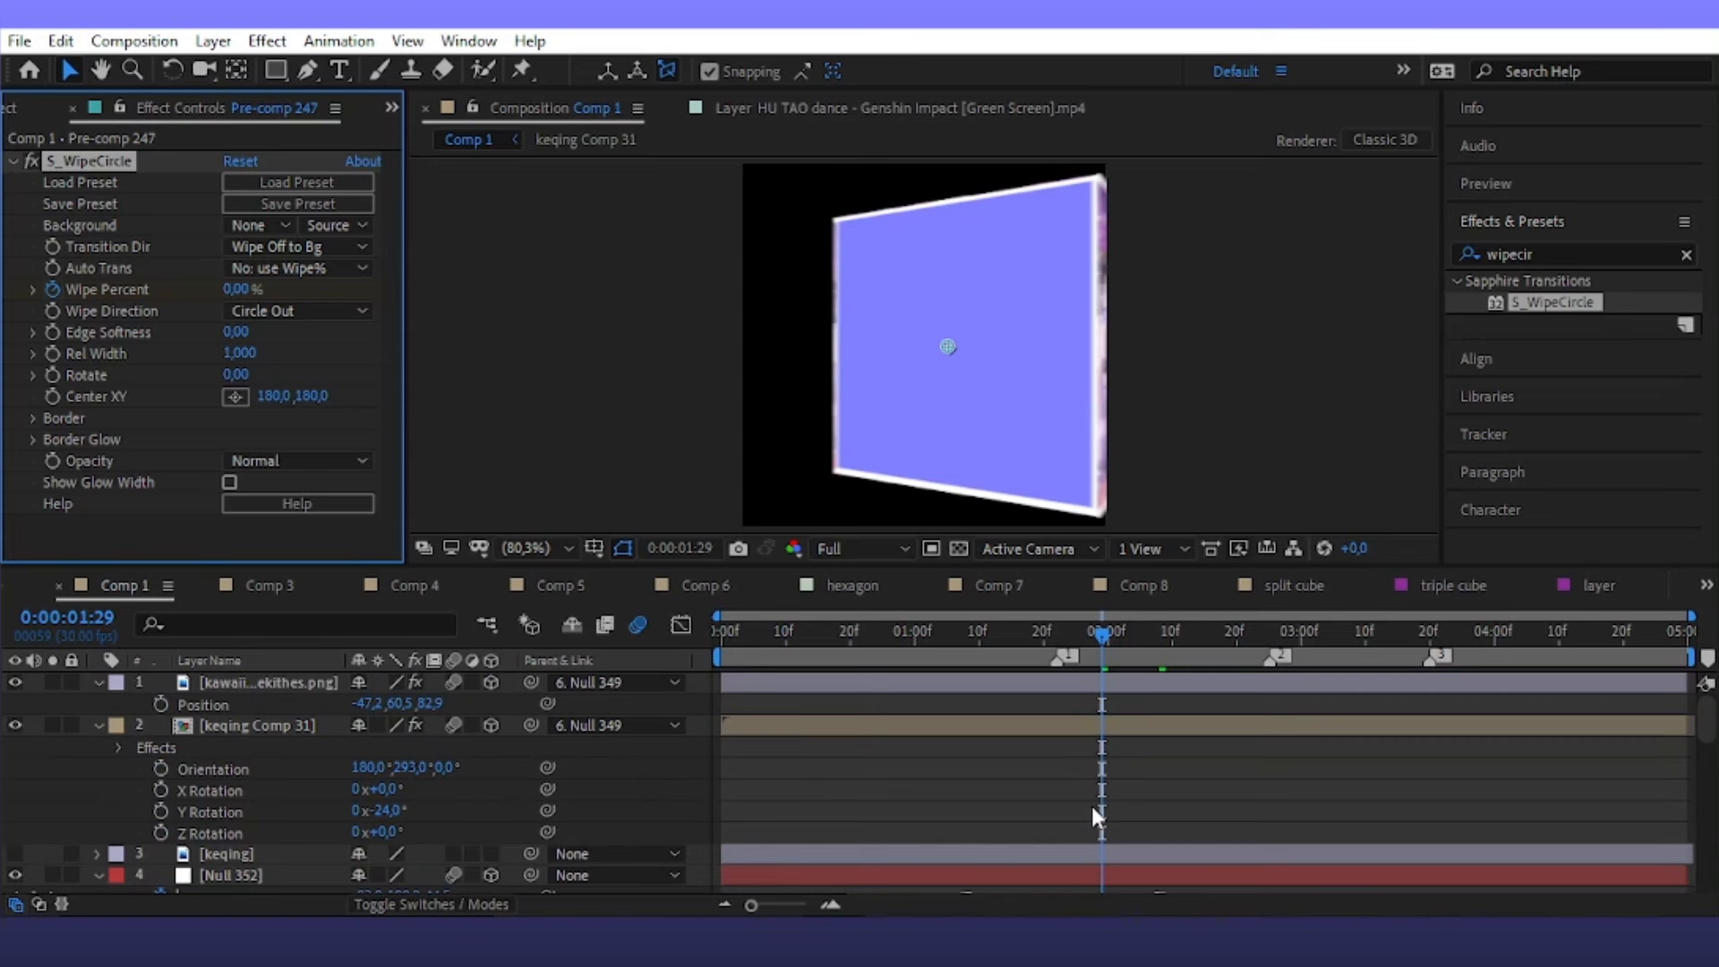
Easy Ease Pre-comp 247's Wipe Percent keyframes and reshape their curve in the Graph Editor, checking it in a preview
scroll(1092, 805, "down", 2)
left_click_drag(981, 649, 966, 651)
scroll(1038, 819, "down", 10)
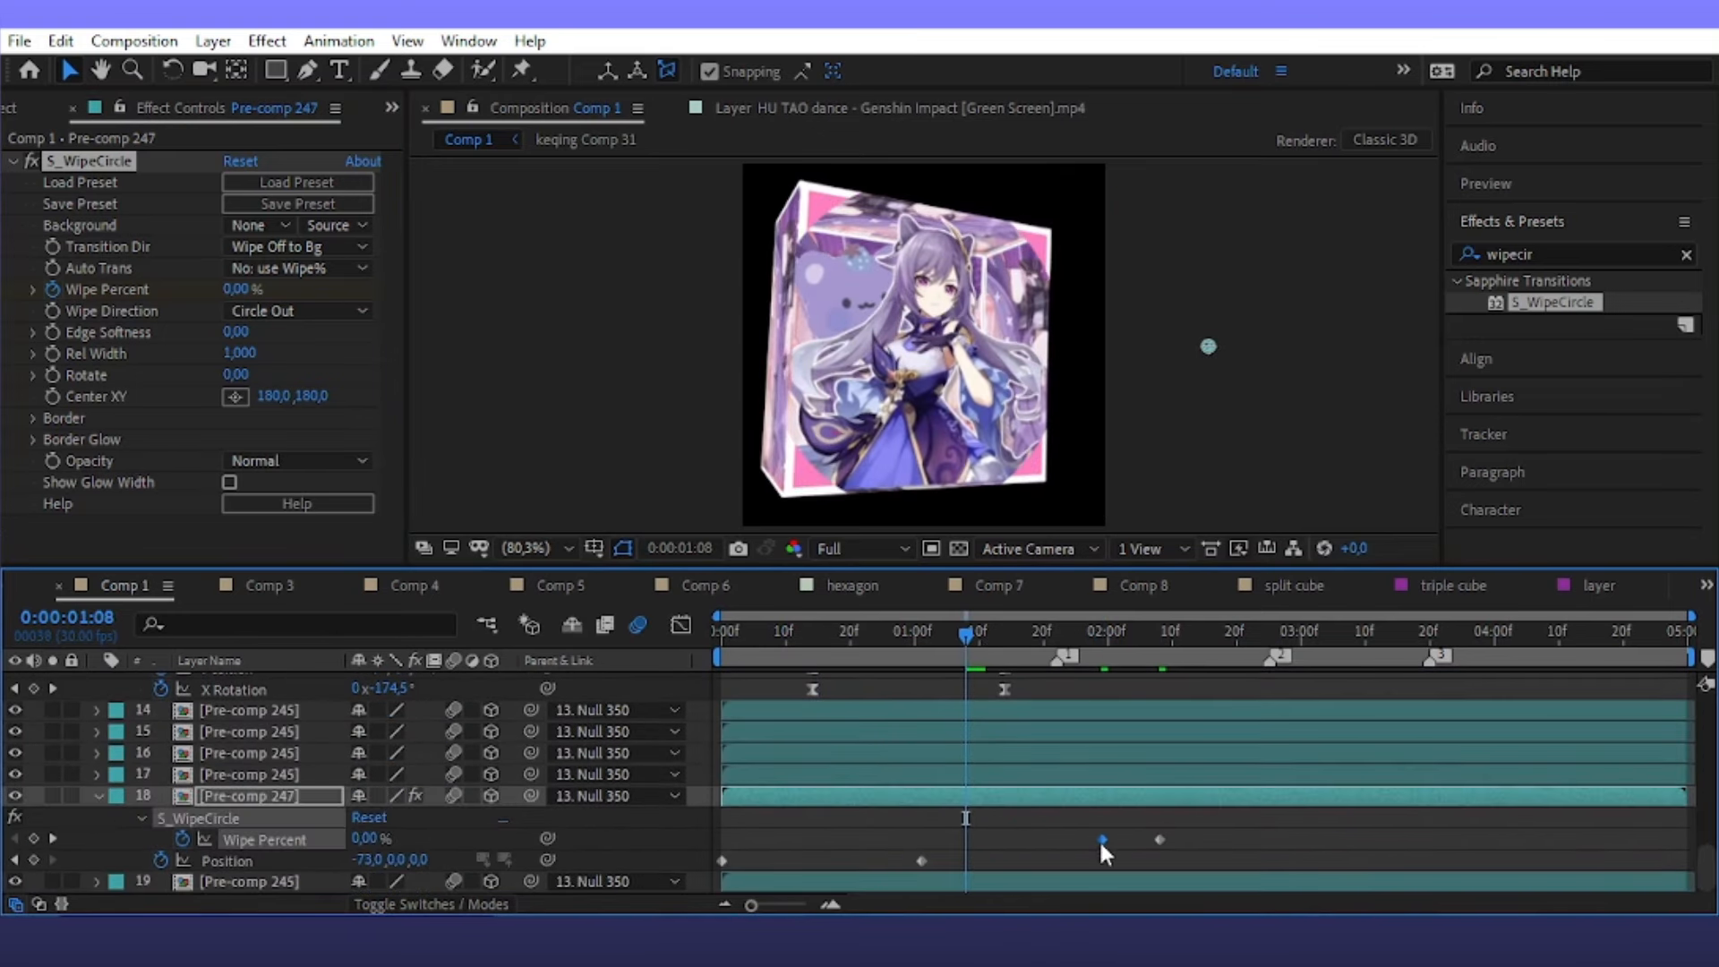
left_click_drag(1207, 839, 941, 837)
key("F9")
left_click(680, 625)
left_click_drag(1030, 842, 1086, 841)
key("space")
Refine the Wipe Percent curve's easing once more, return to the layer view and preview the circle reveal
left_click_drag(1096, 842, 1055, 841)
key("space")
left_click(680, 625)
left_click_drag(1135, 686, 1007, 797)
key("space")
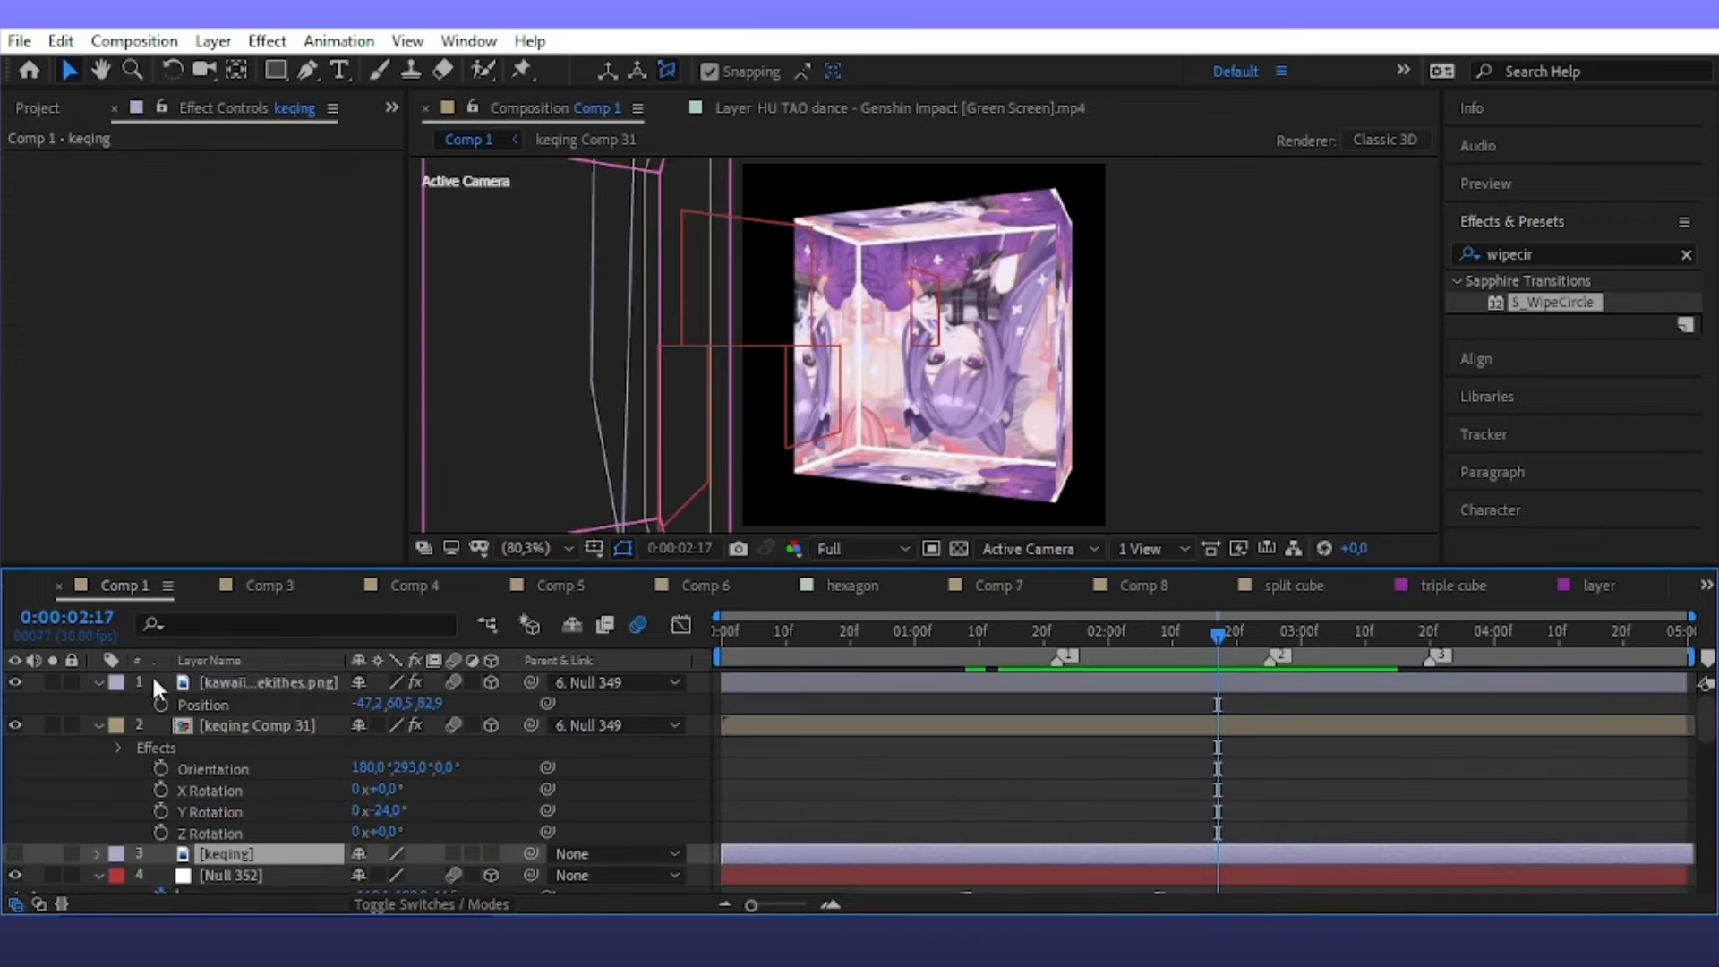
Bring the keqing image layer to the front of the stack and pre-compose it
key("ctrl+shift+bracketright")
right_click(1113, 680)
left_click(1201, 807)
left_click(971, 609)
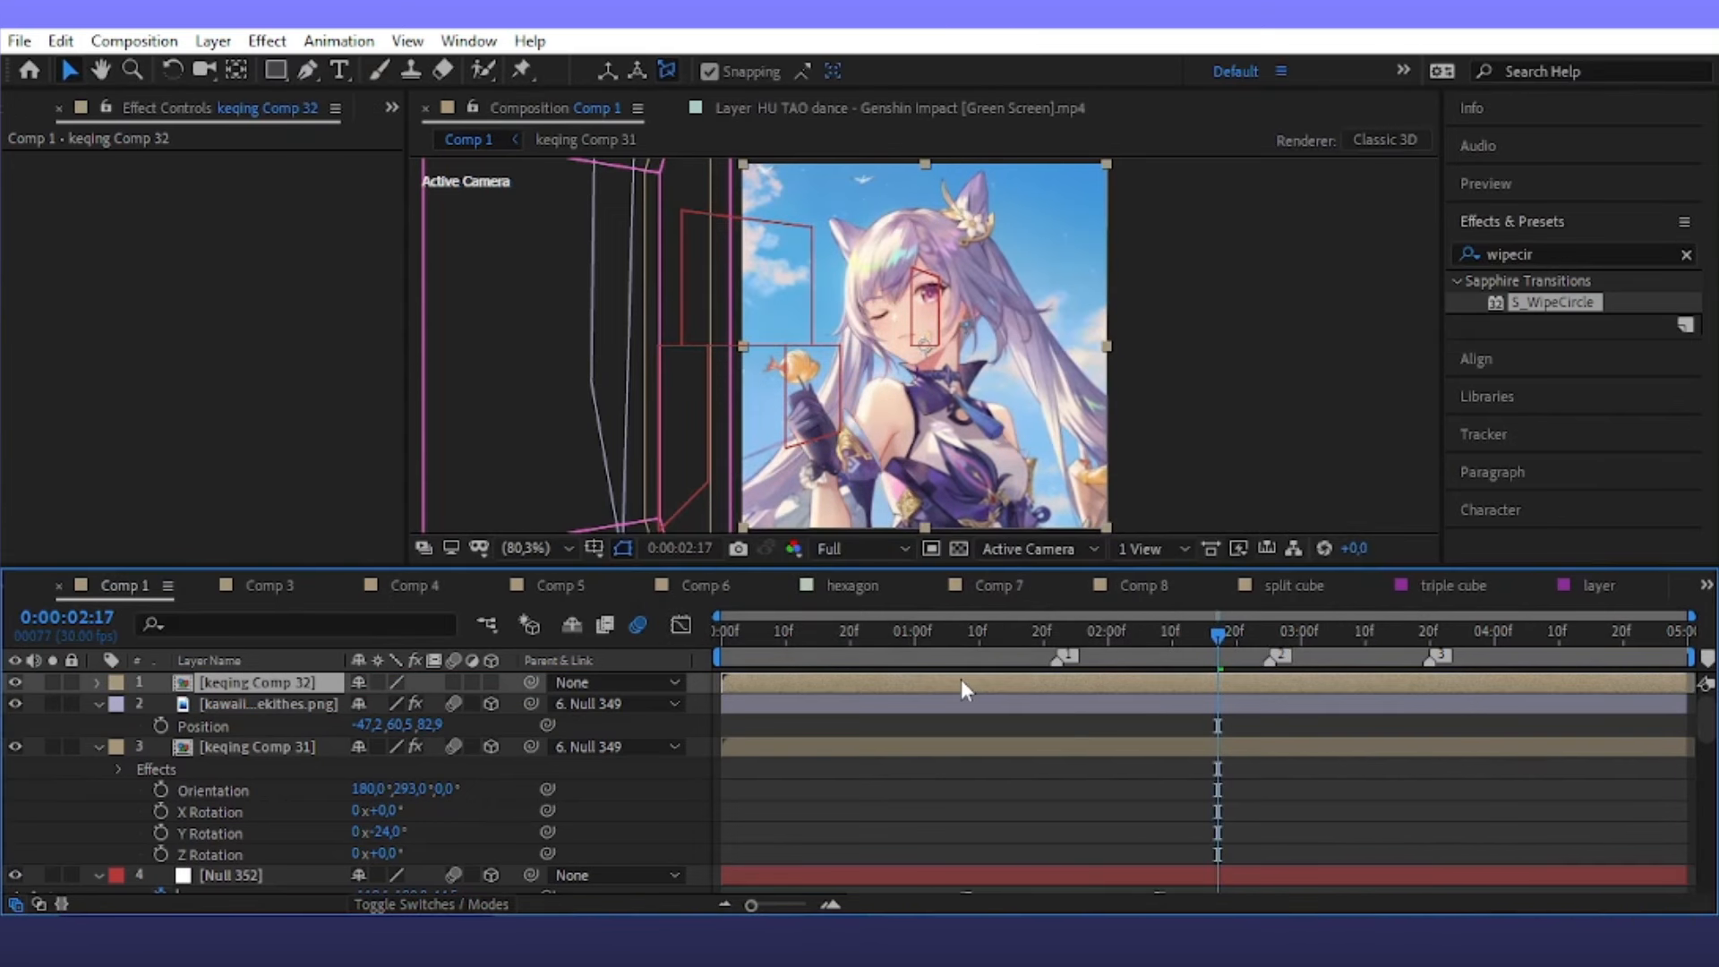
Inside keqing Comp 32, mask out the character and give a duplicate behind it a white Fill as an outline
double_click(961, 682)
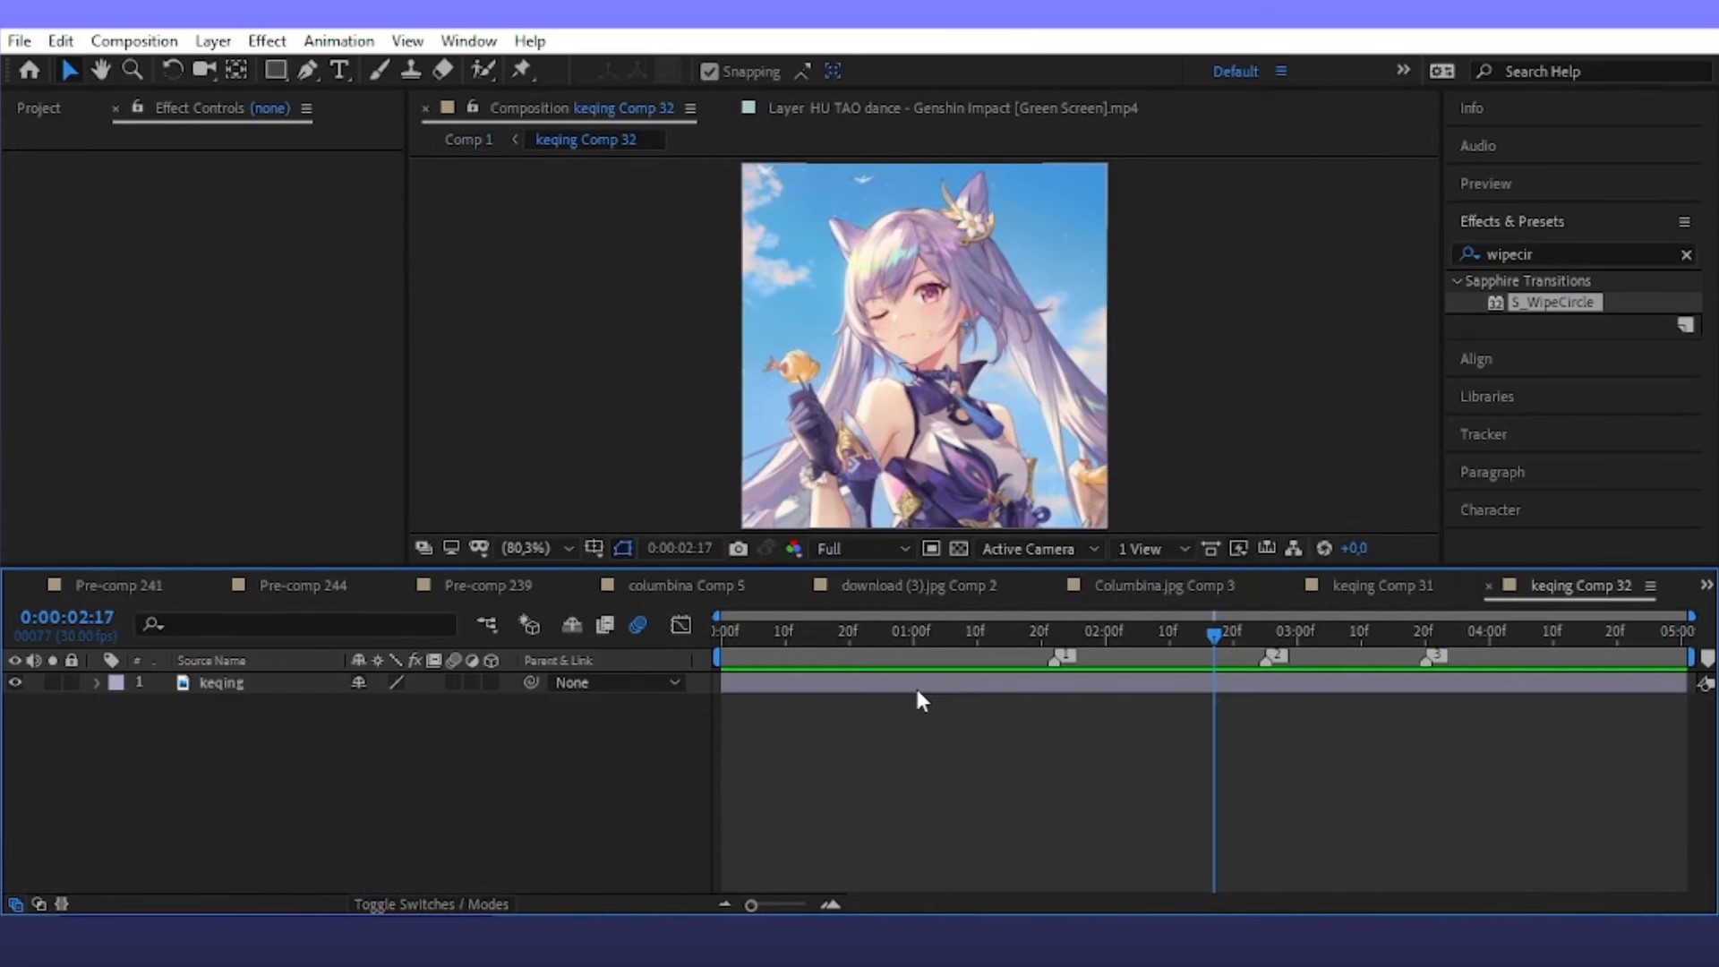
left_click(307, 71)
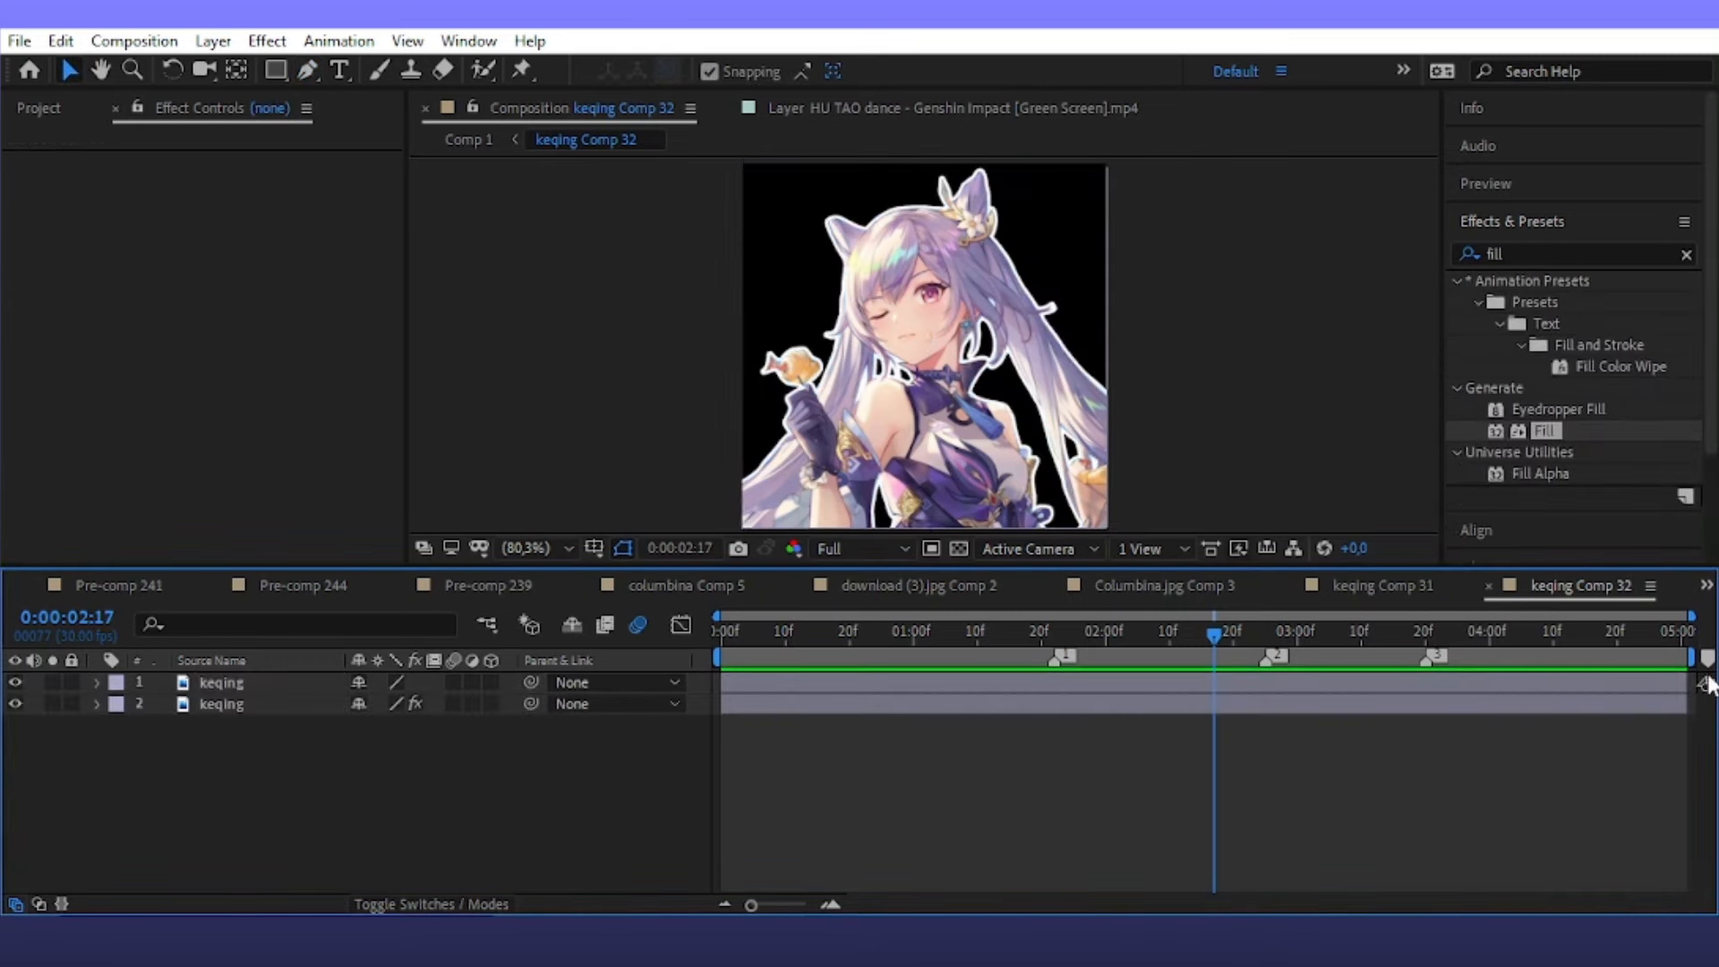
left_click(1418, 704)
double_click(1543, 430)
In Comp 1, scale the 3D keqing Comp 32 layer to 72% and place it inside the cube at about 161.8, 250.1, 217.7
left_click(1708, 586)
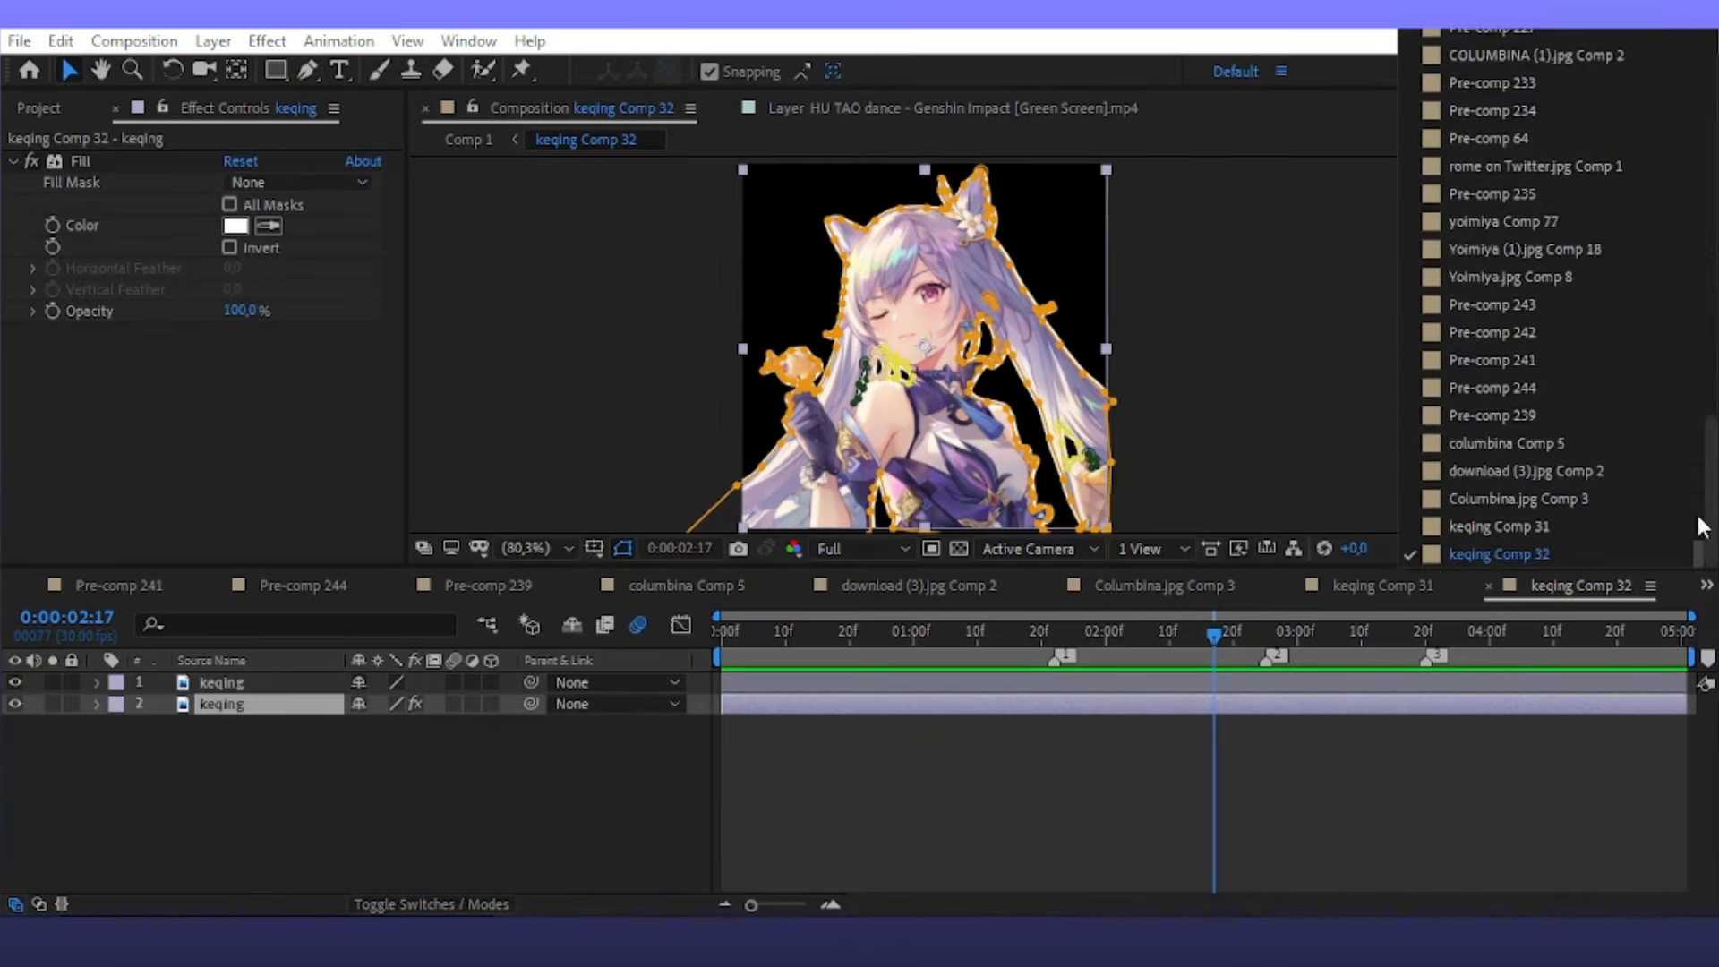
left_click_drag(1708, 521, 1468, 100)
left_click(1518, 47)
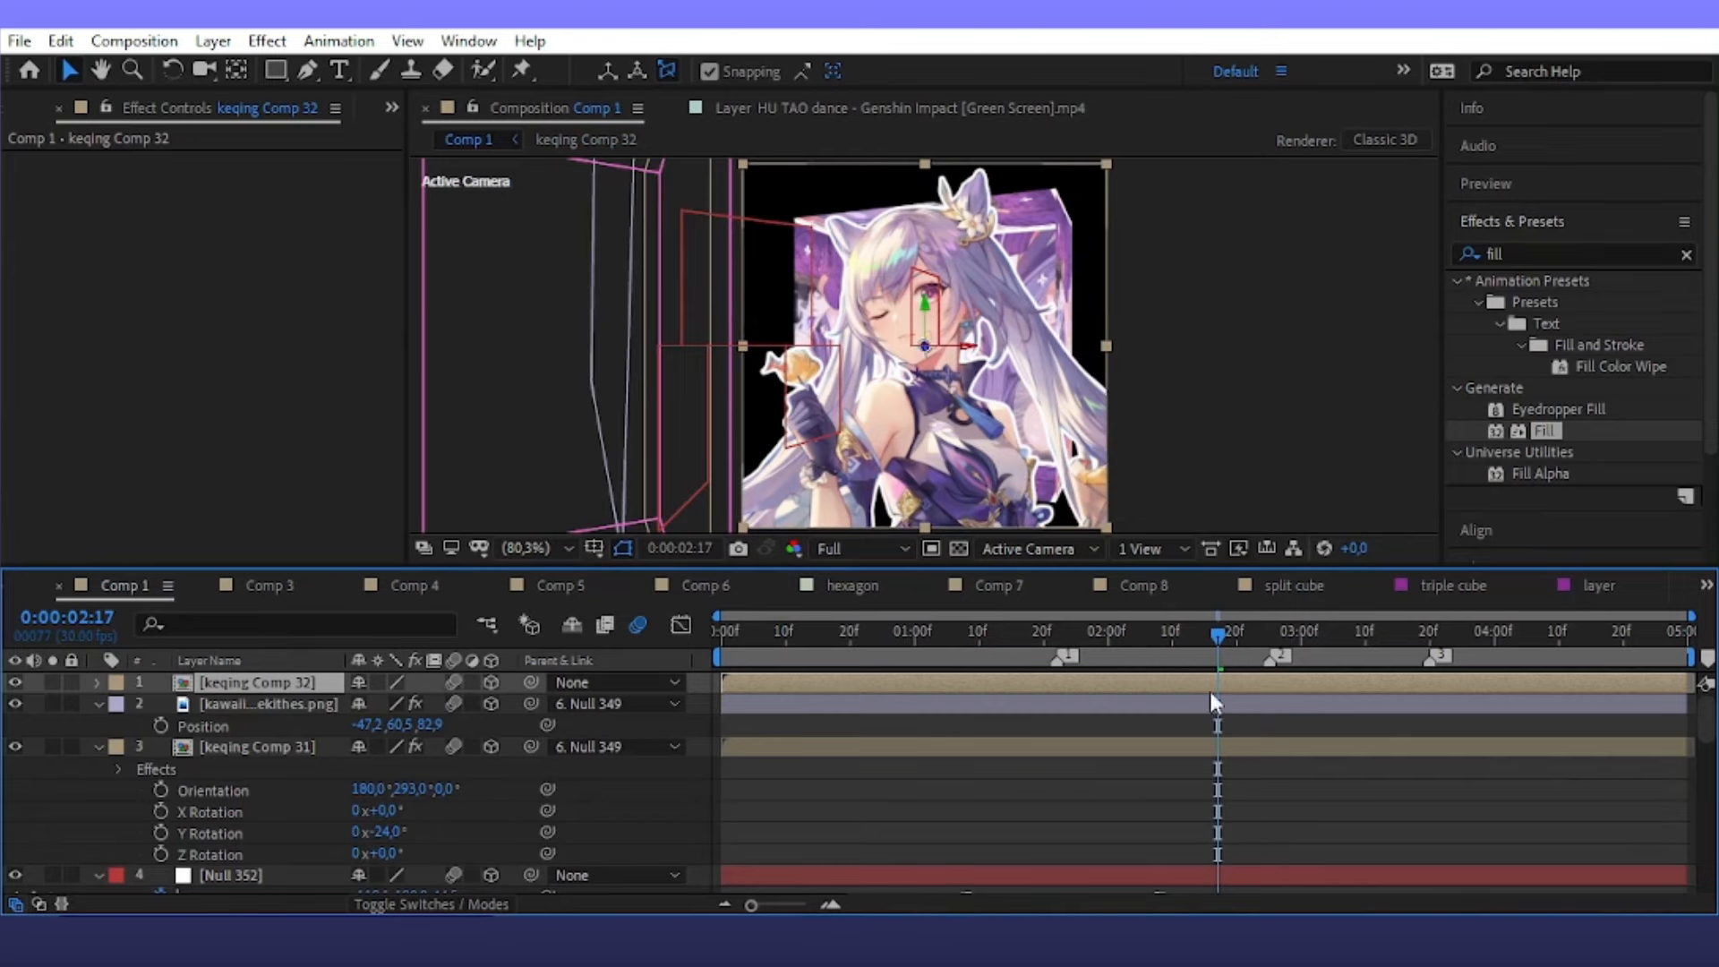
key("r")
left_click_drag(380, 746, 411, 722)
key("s")
key("r")
key("p")
left_click_drag(949, 495, 969, 438)
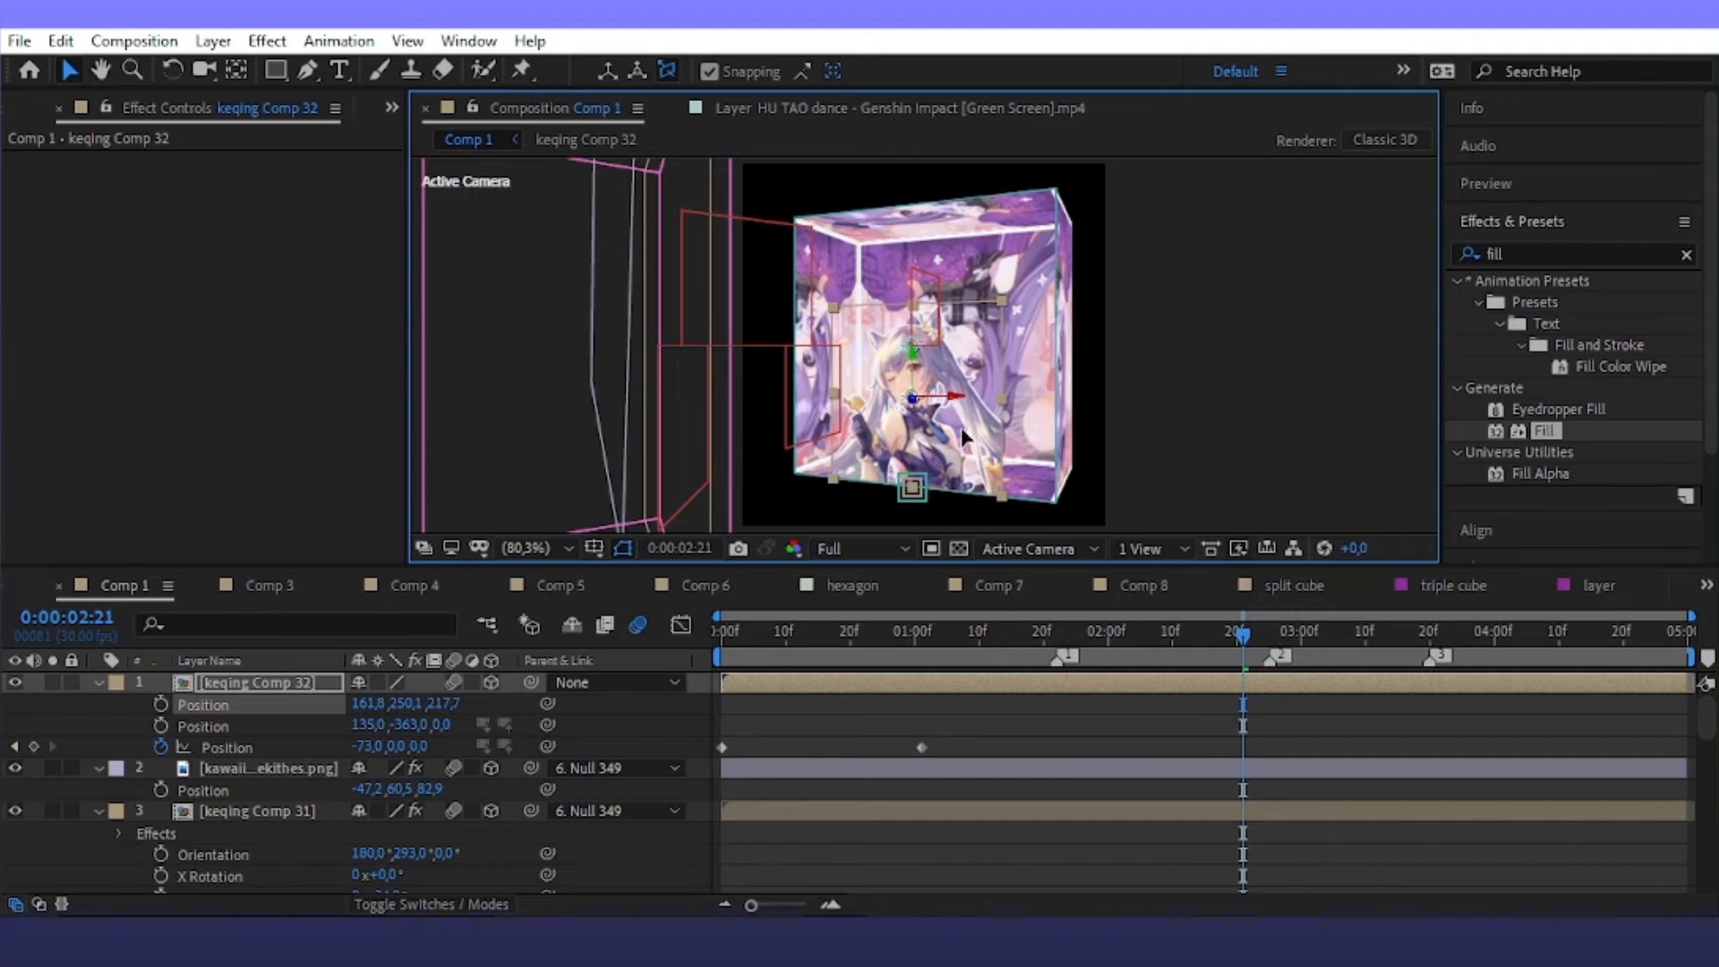
Move keqing Comp 32's anchor point to the centre of its bottom edge
left_click(333, 703)
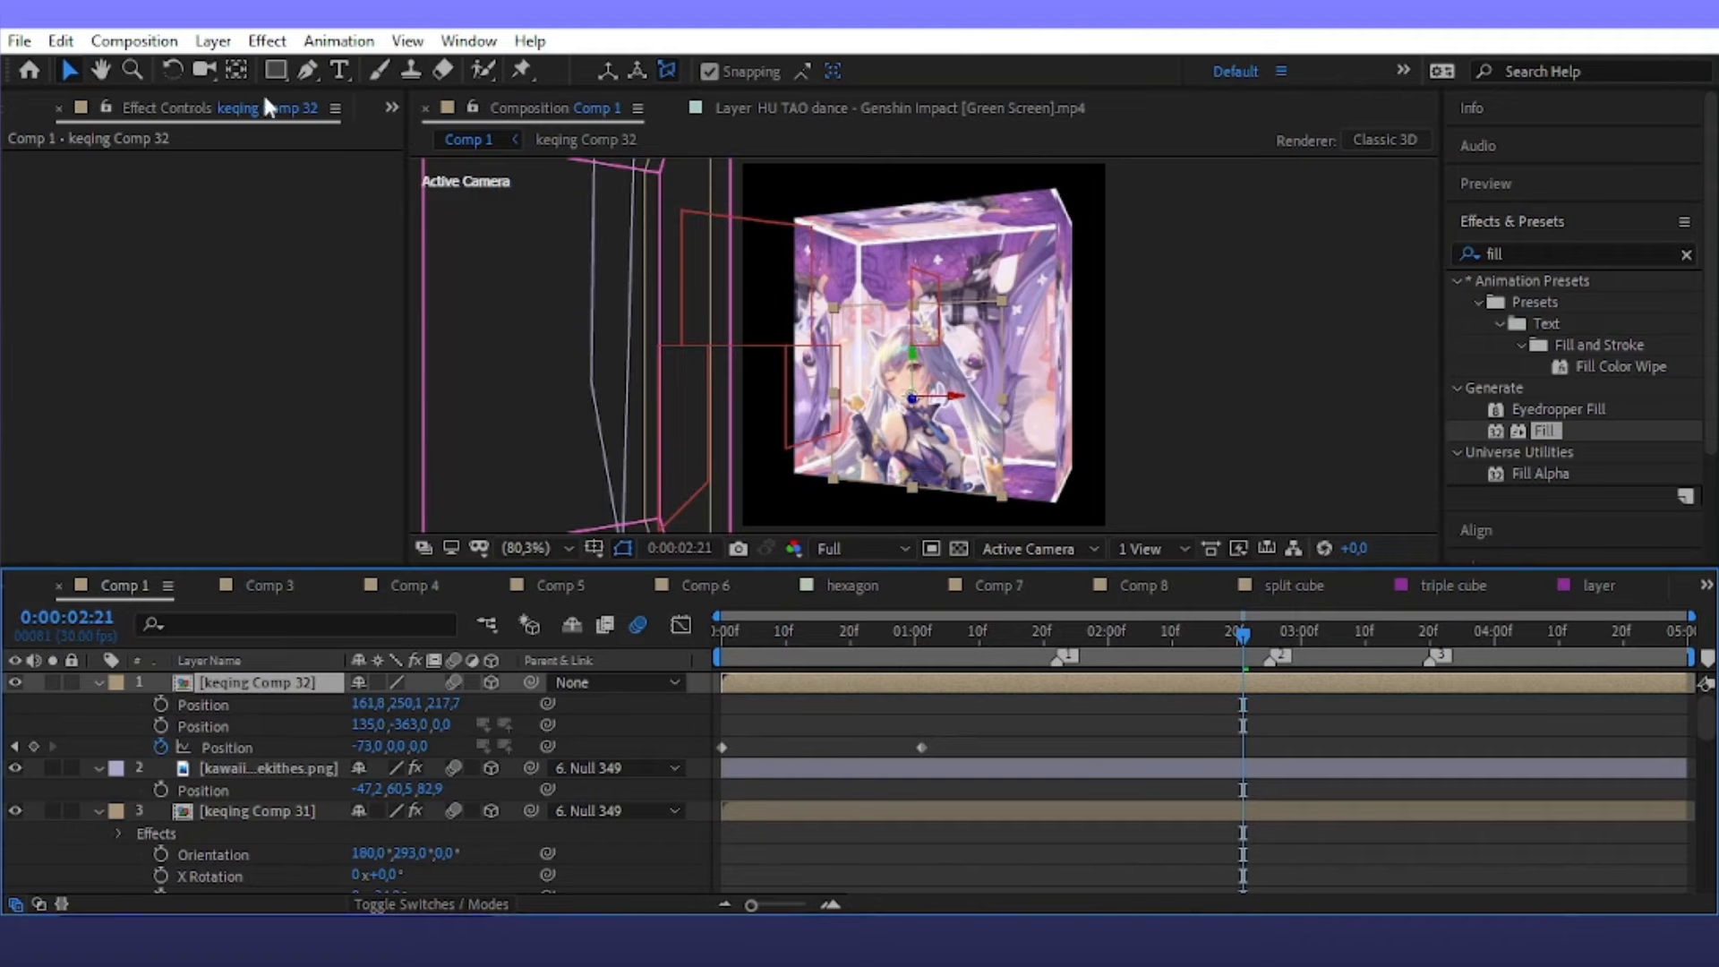
left_click(236, 70)
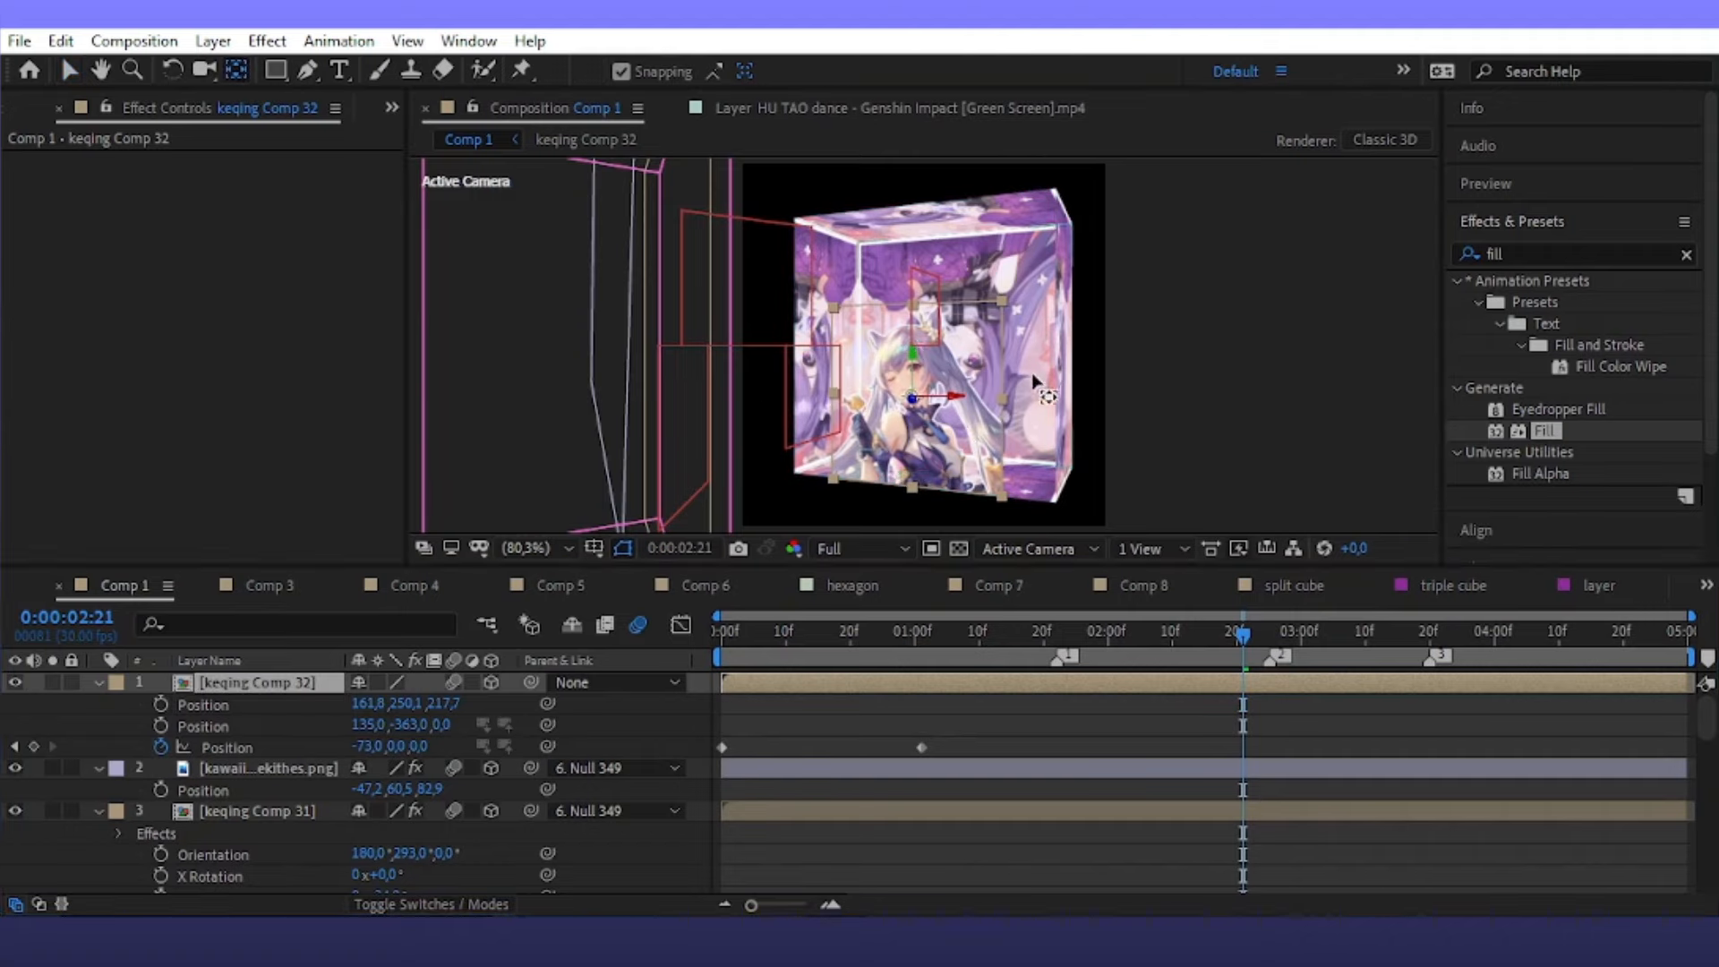
left_click(913, 487)
left_click_drag(914, 486, 912, 486)
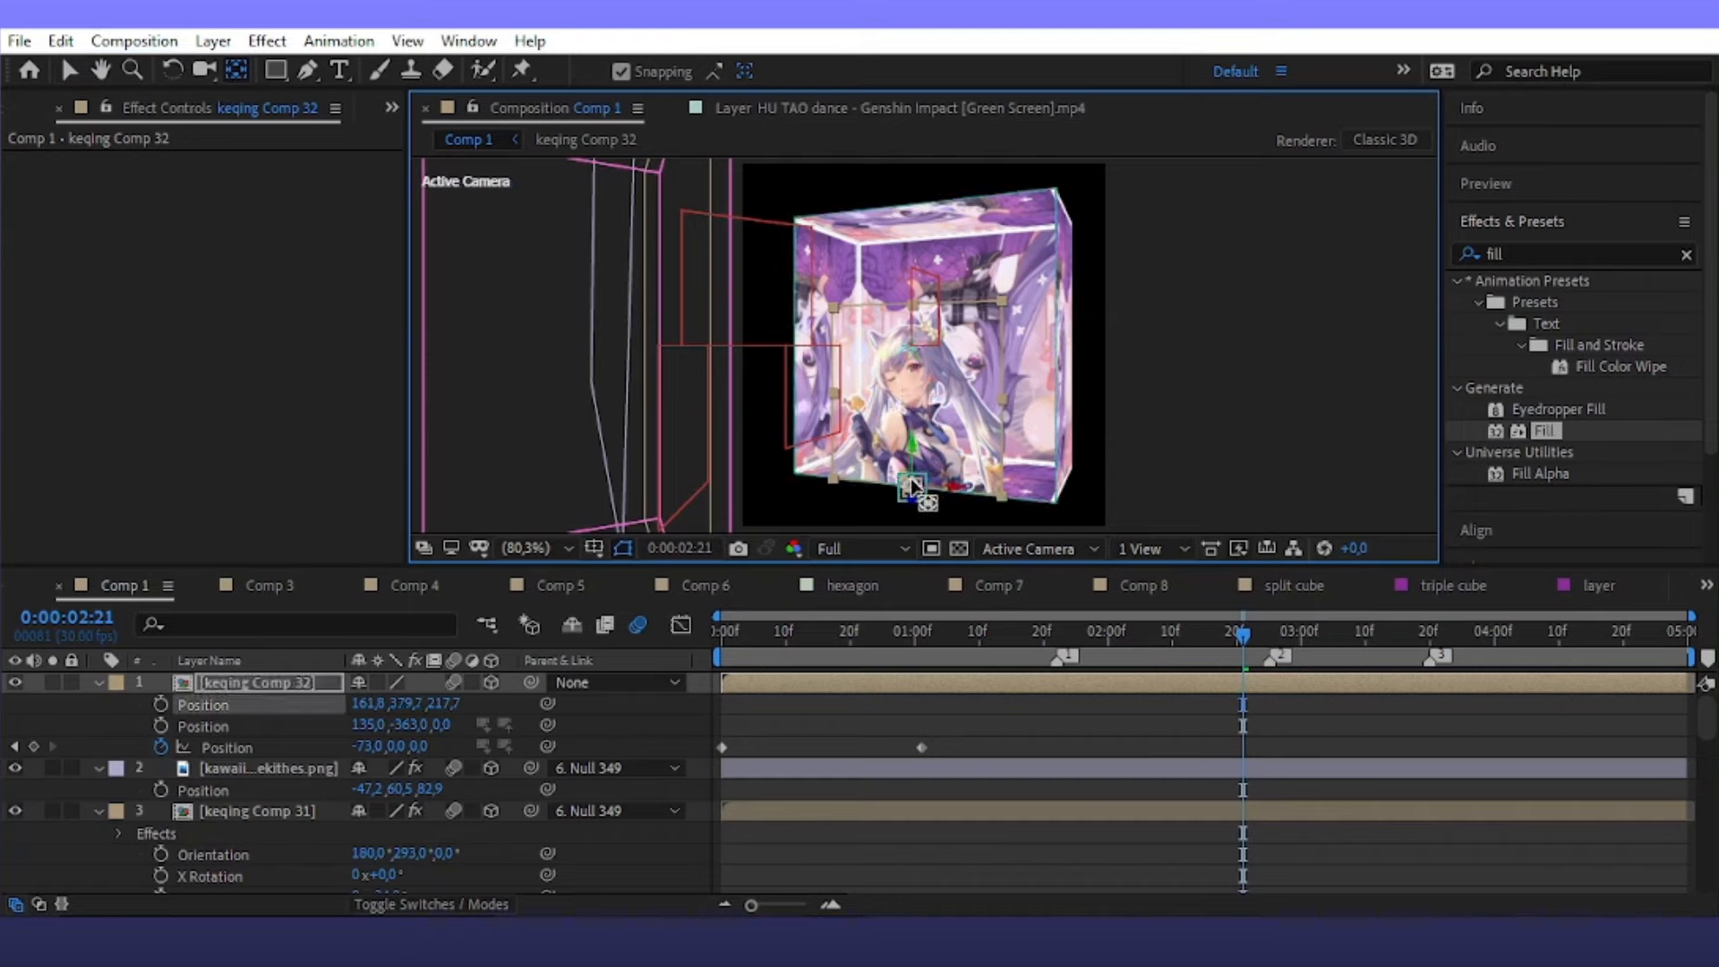
Scale keqing Comp 32 to 110% so the character fills the cube
key("v")
left_click(291, 703)
key("s")
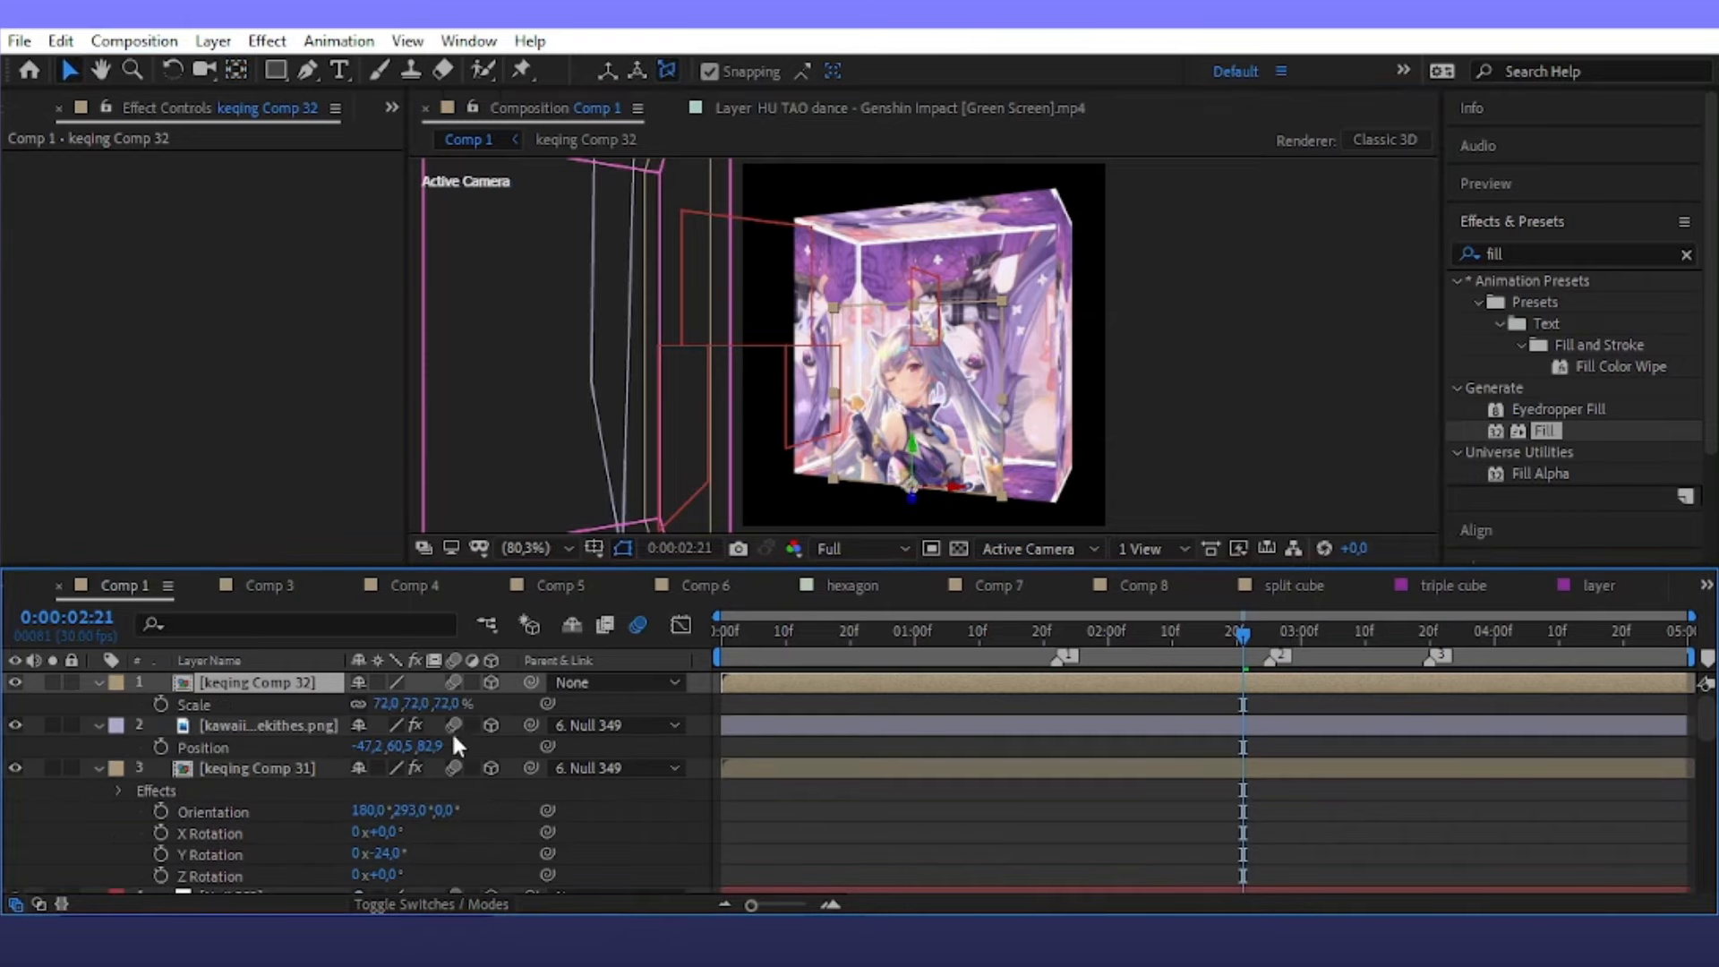
left_click_drag(448, 704, 493, 692)
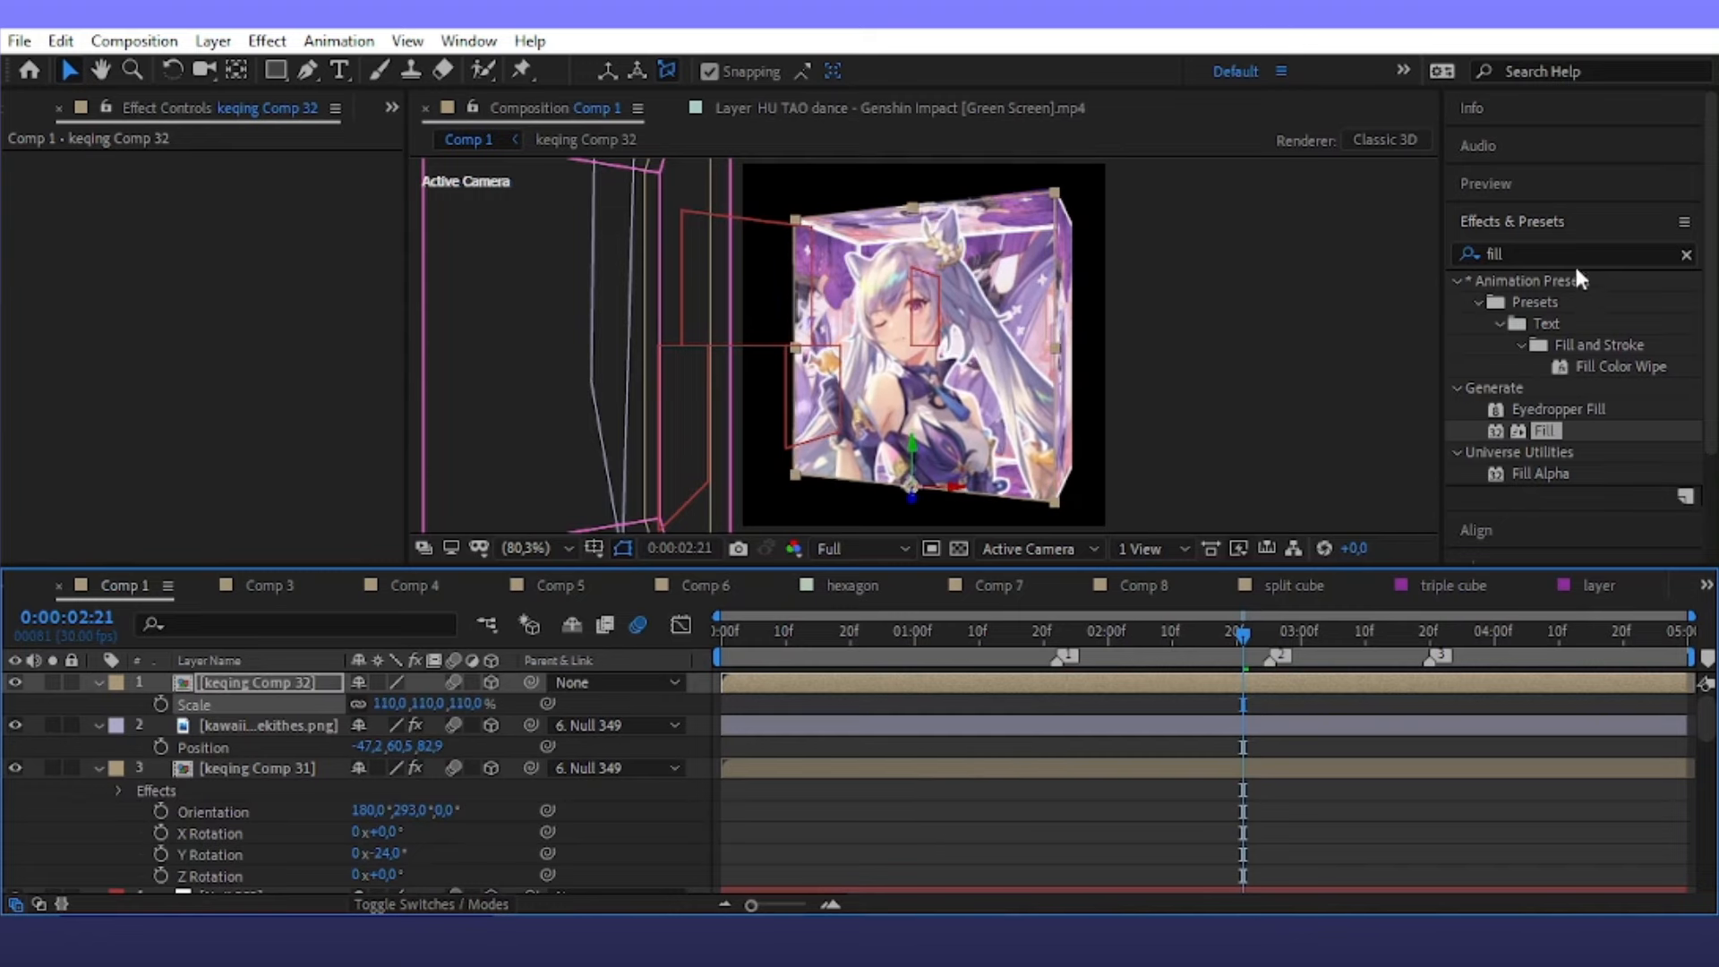
Add a Drop Shadow to keqing Comp 32 with distance 9 and opacity 25%
left_click(1522, 258)
type("drop sh")
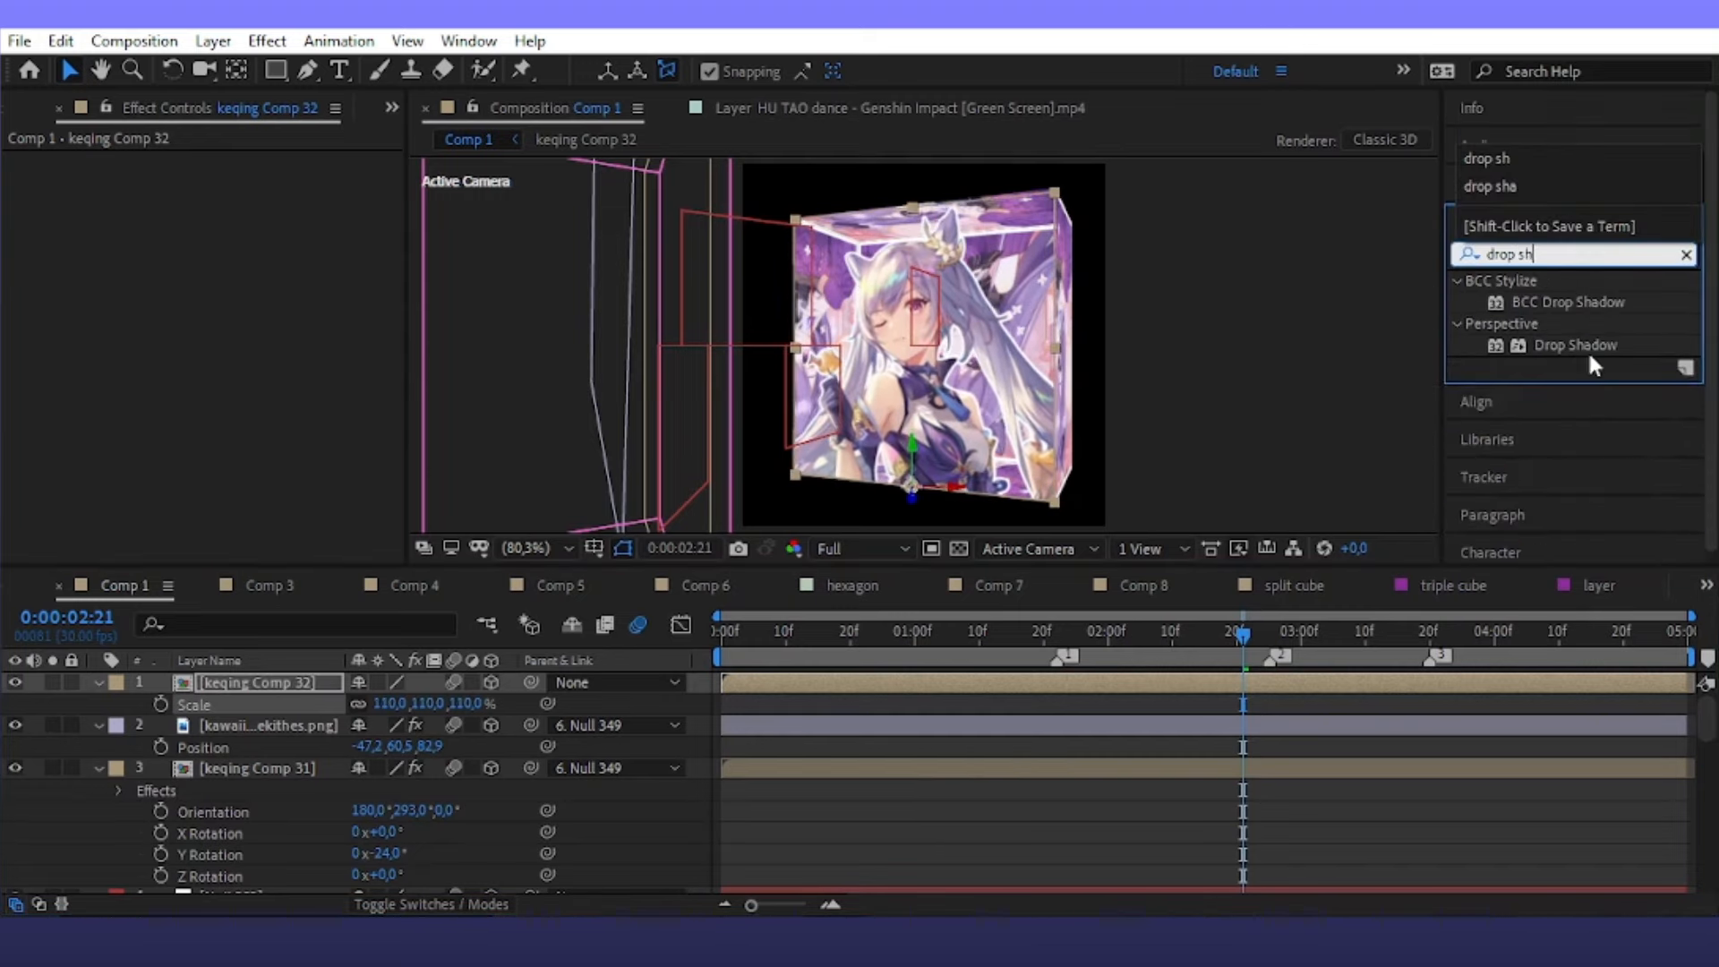
left_click(1590, 345)
double_click(1574, 348)
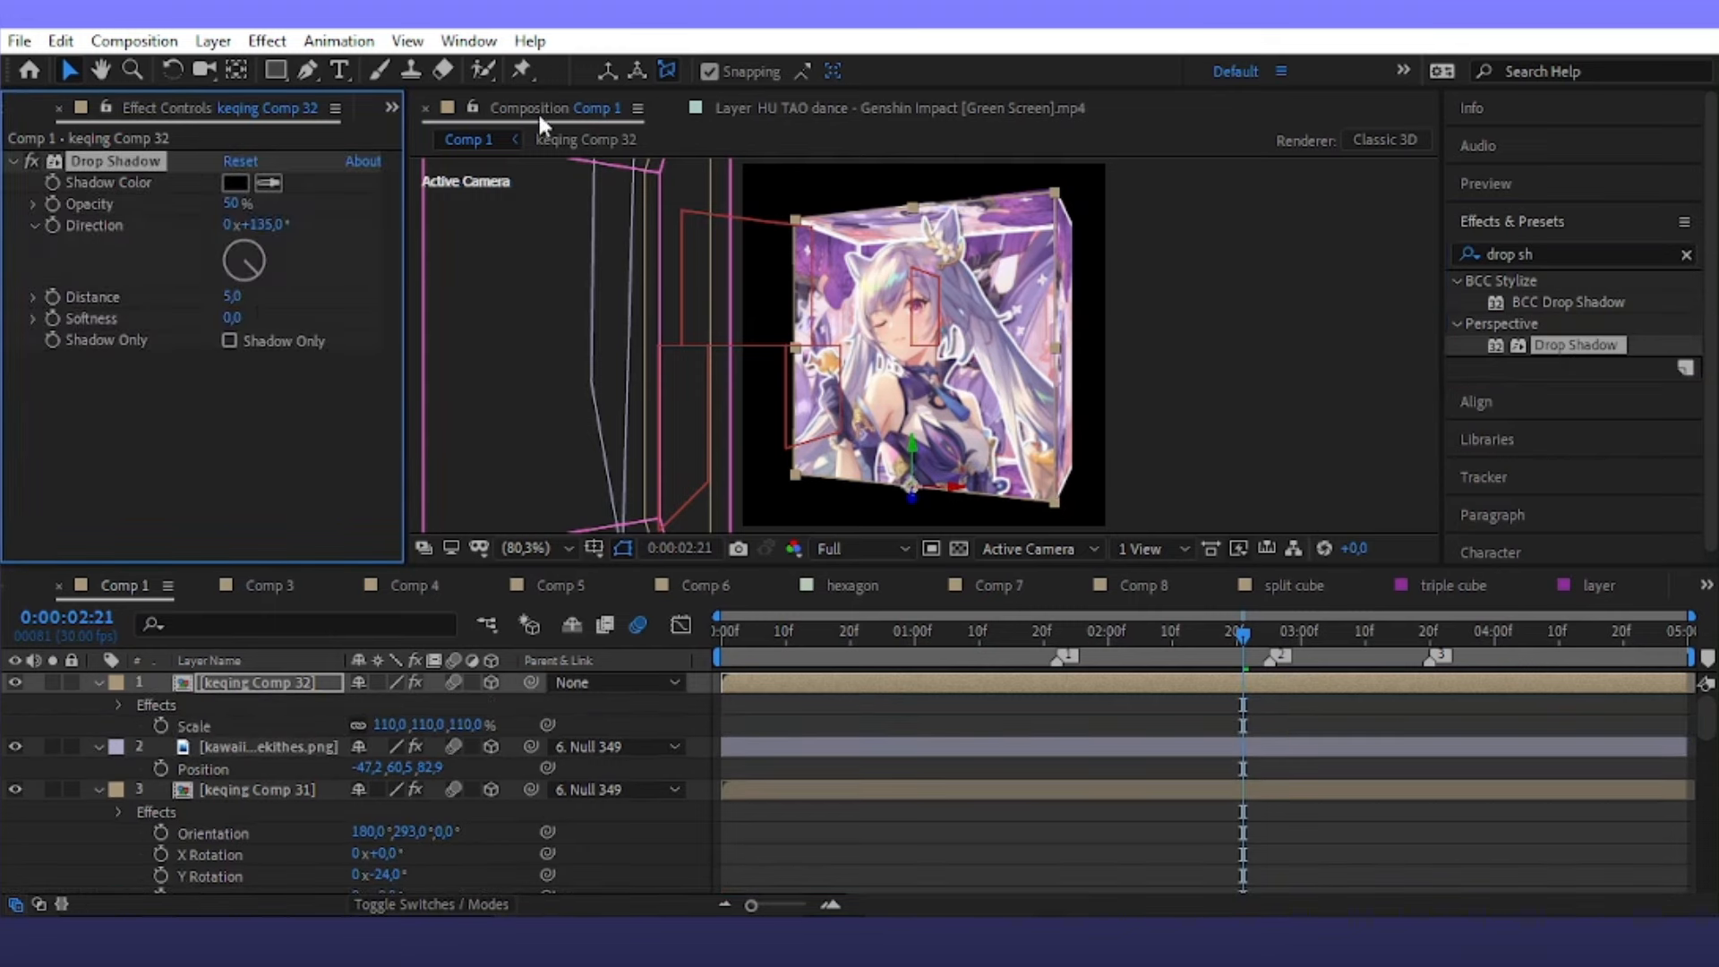
left_click_drag(238, 296, 242, 297)
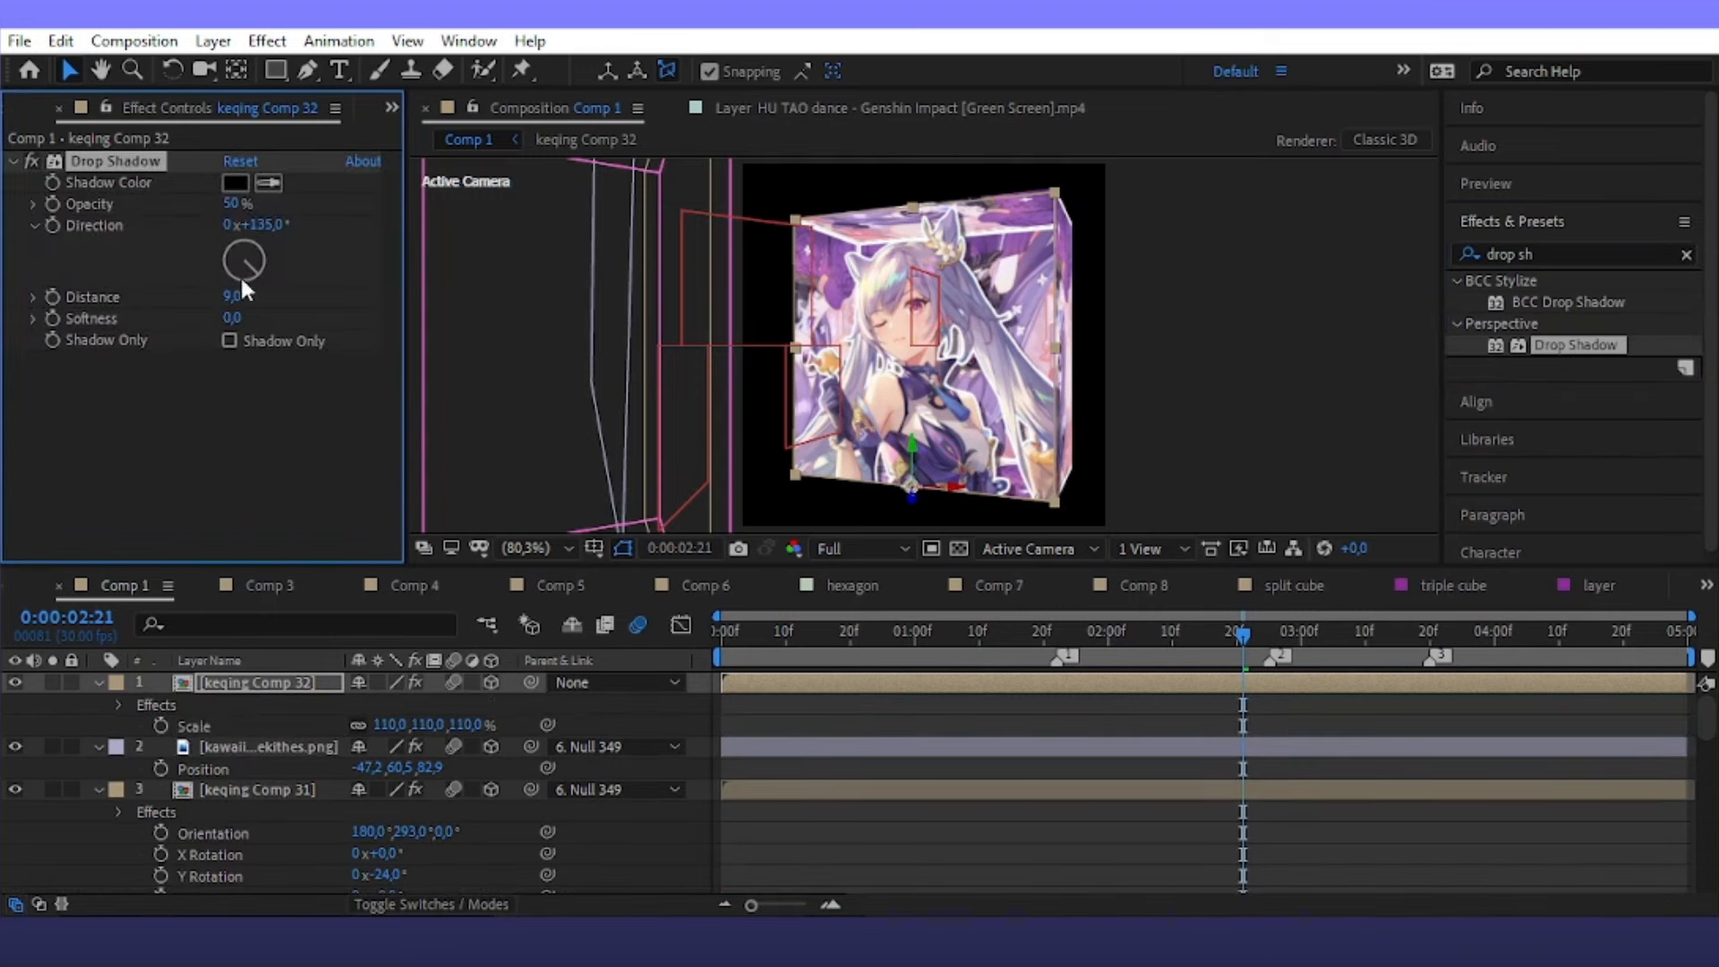
left_click(959, 836)
Create a text layer reading 케징 in the Gaegu Bold font
left_click(339, 70)
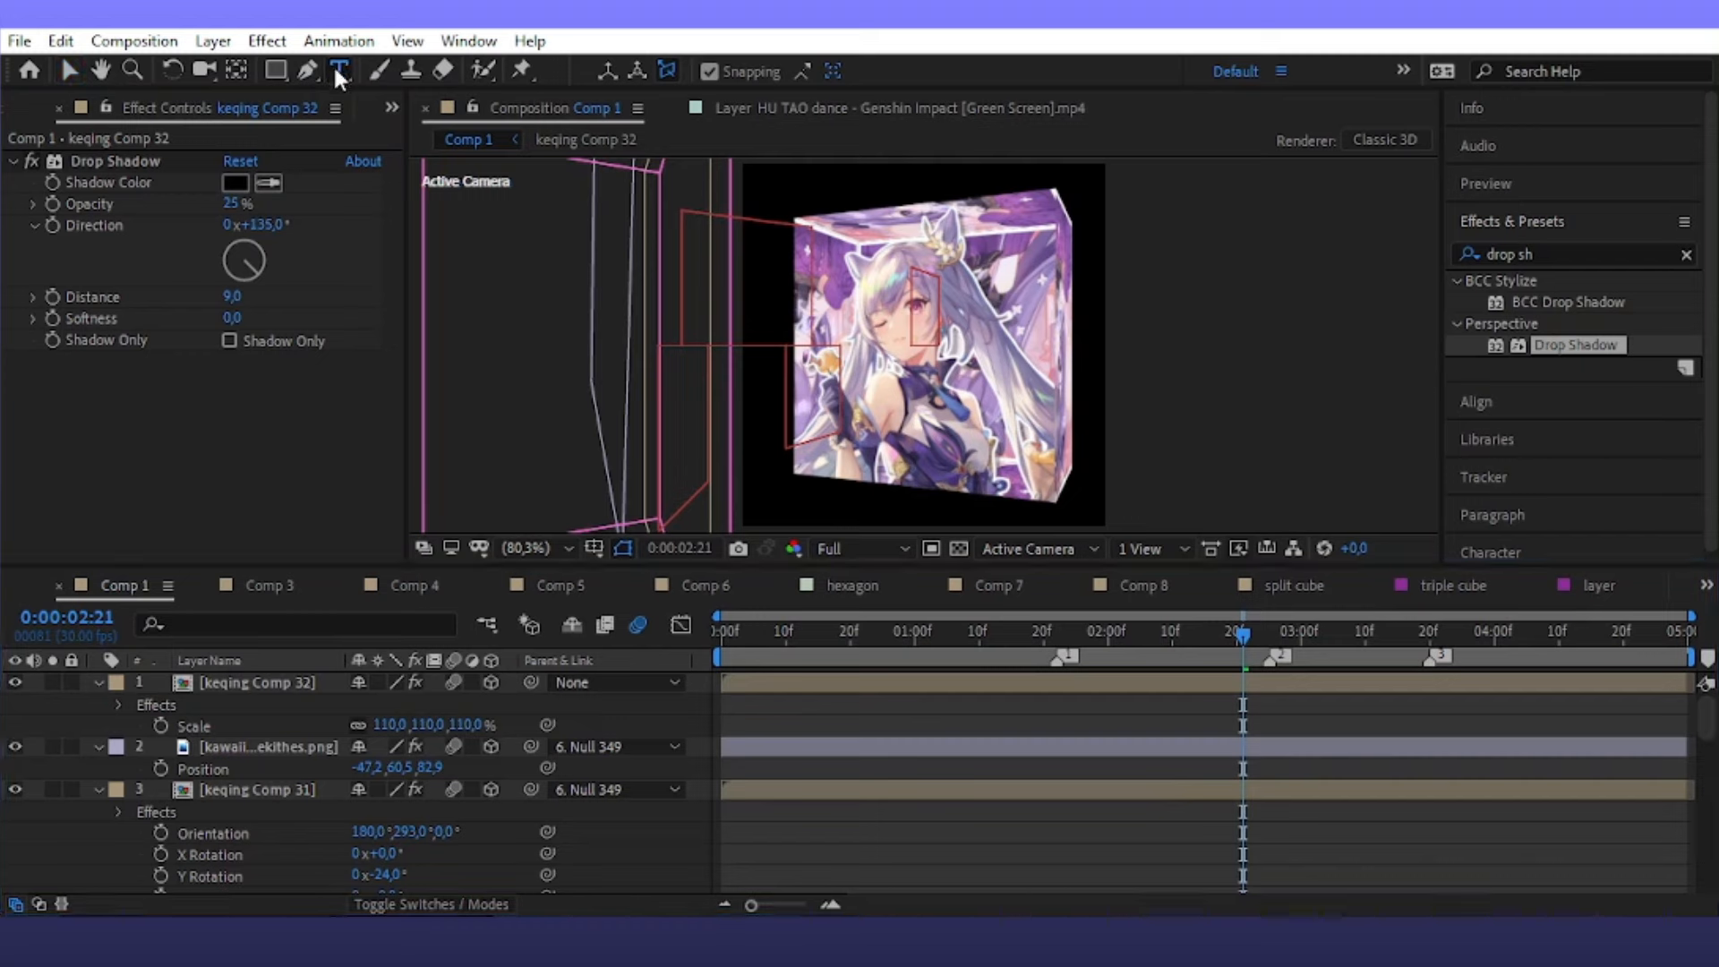
left_click(797, 405)
left_click(1593, 450)
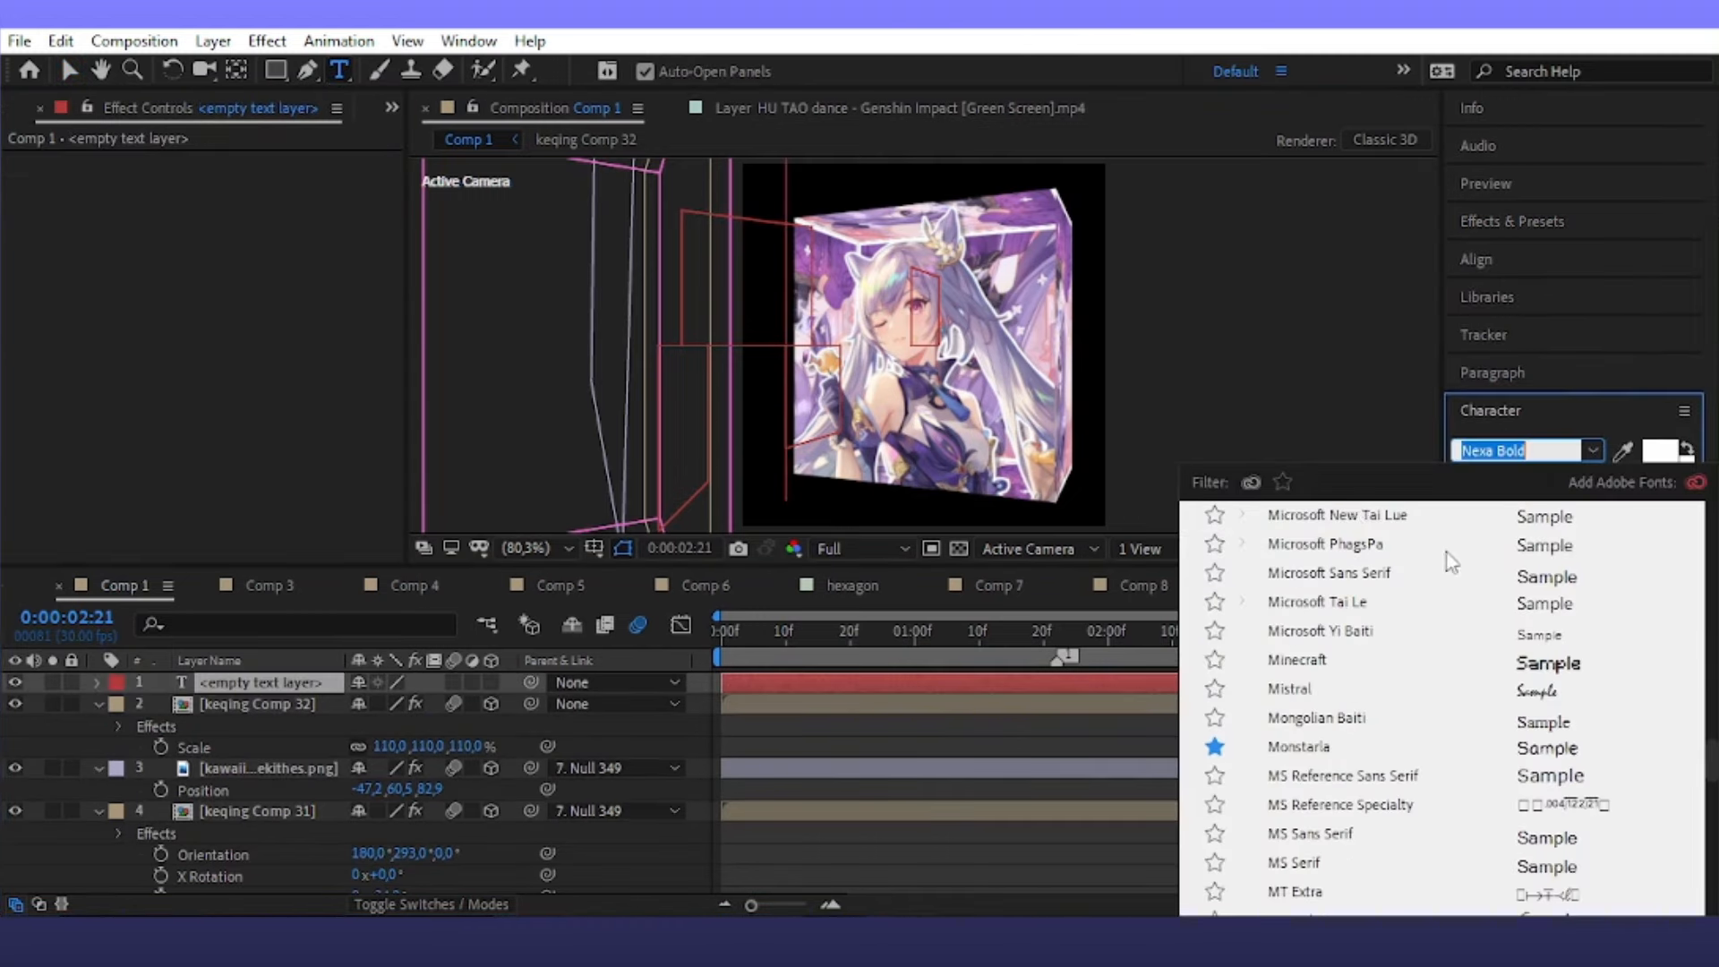
left_click(1283, 483)
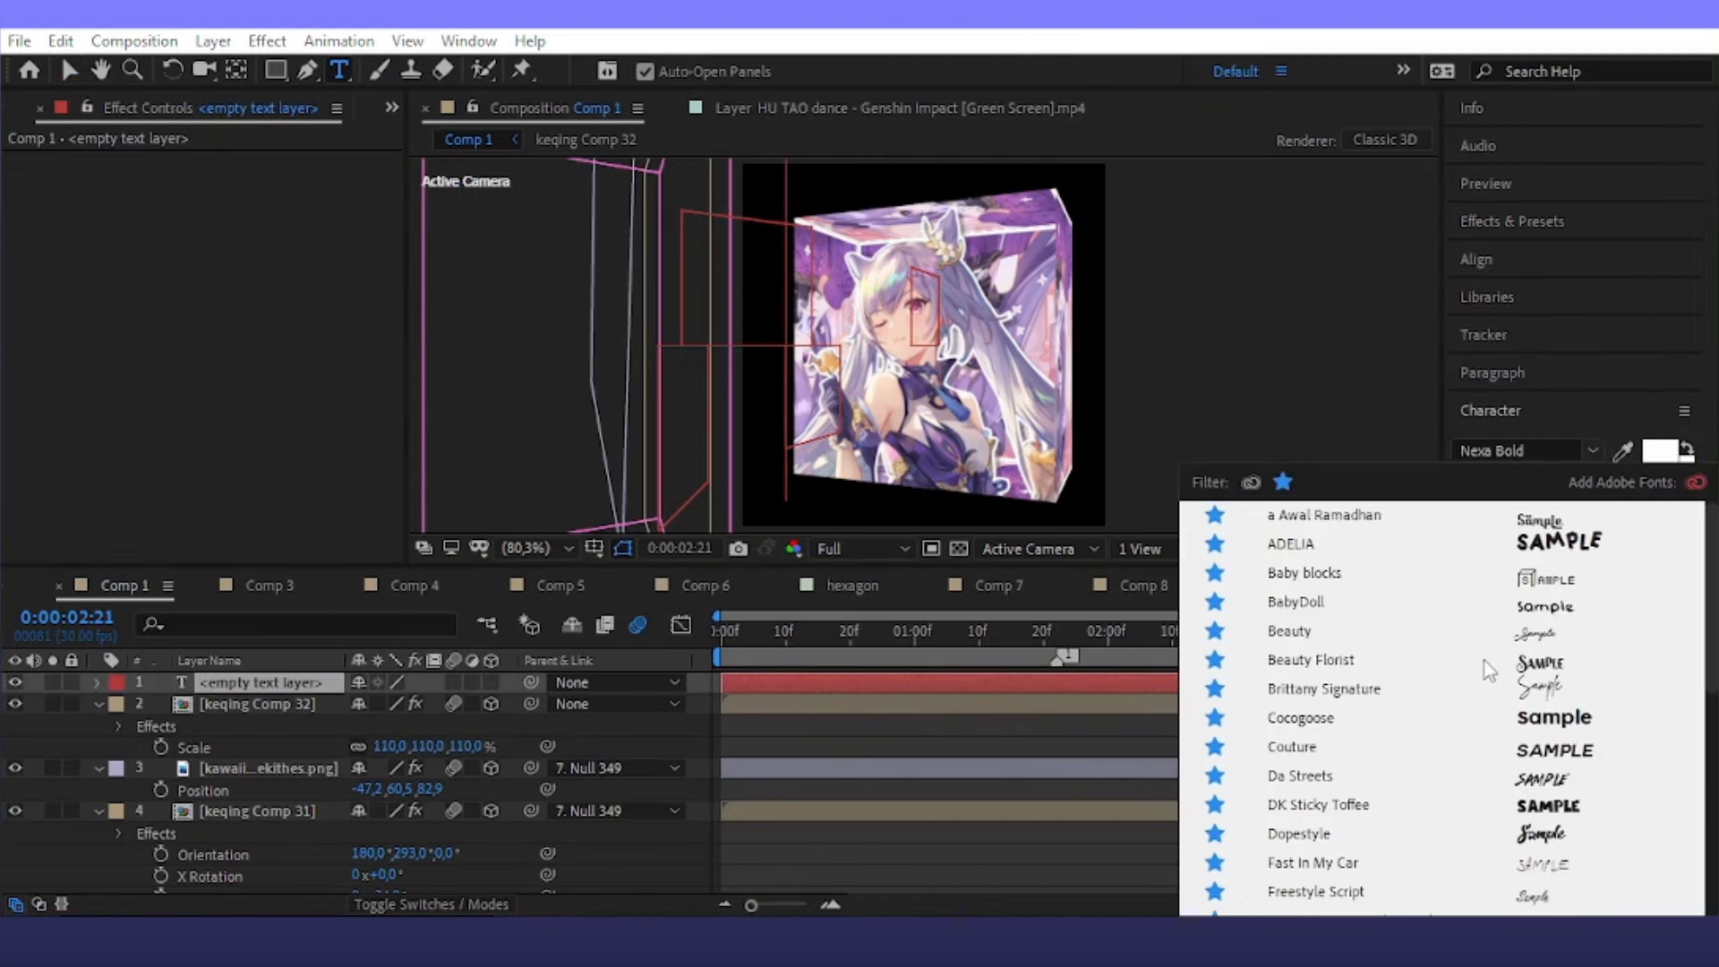
left_click(1491, 443)
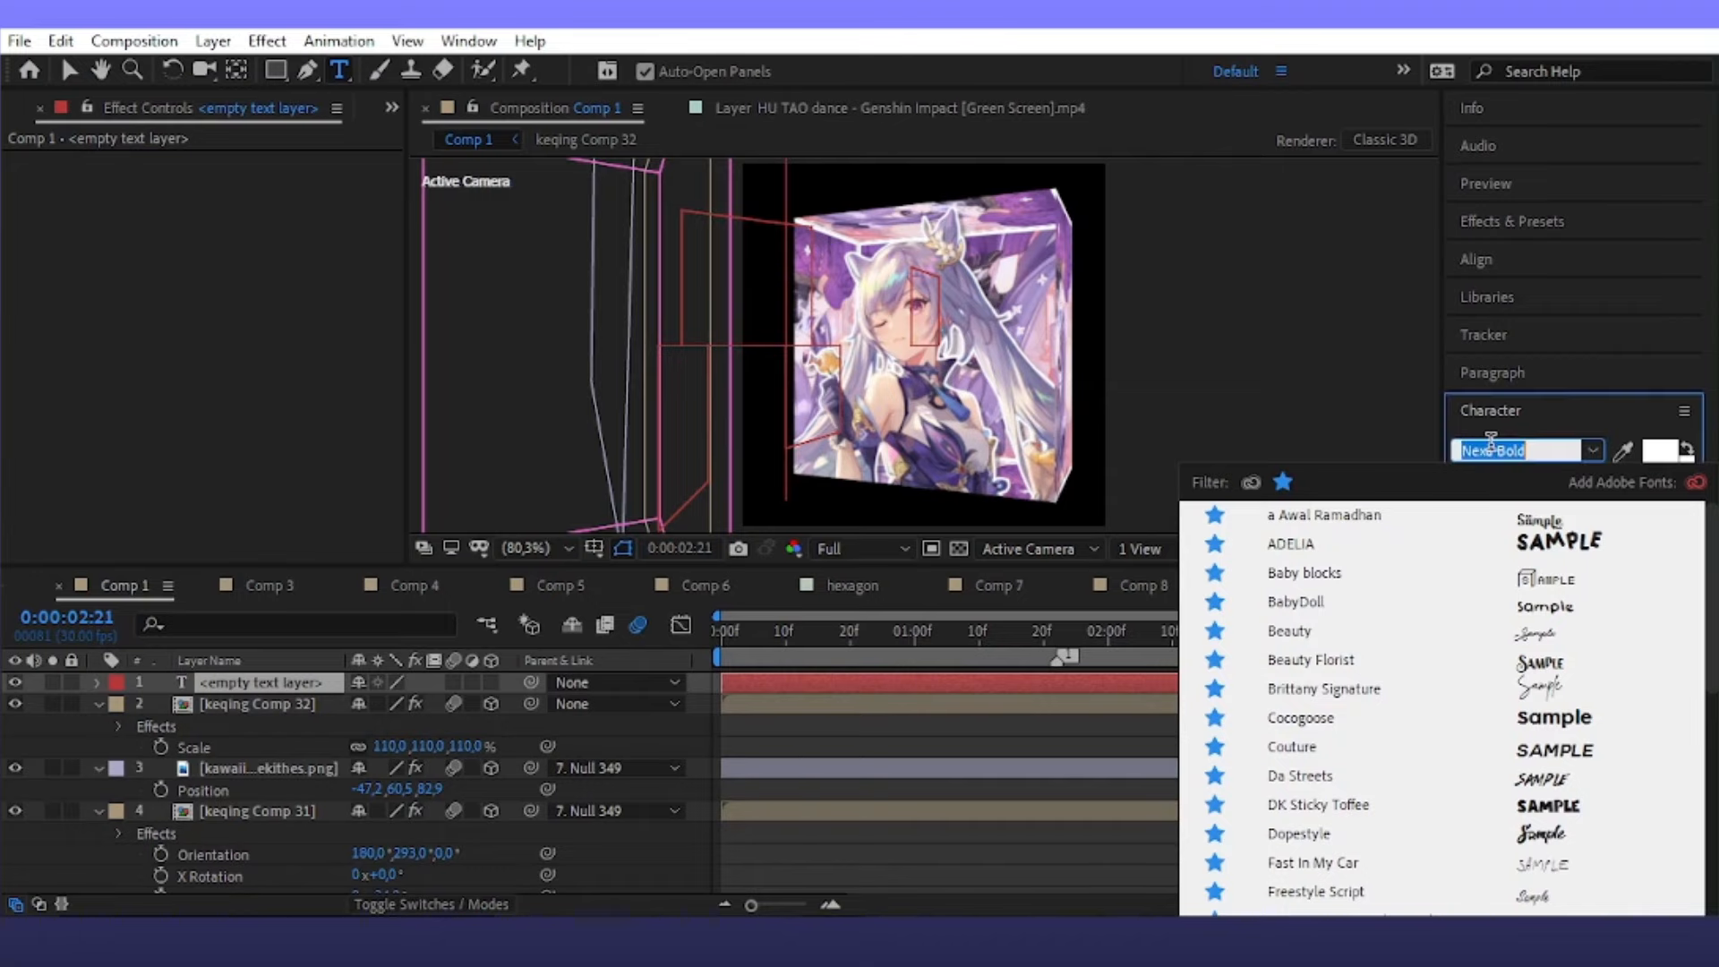
type("gaegu")
left_click(1473, 516)
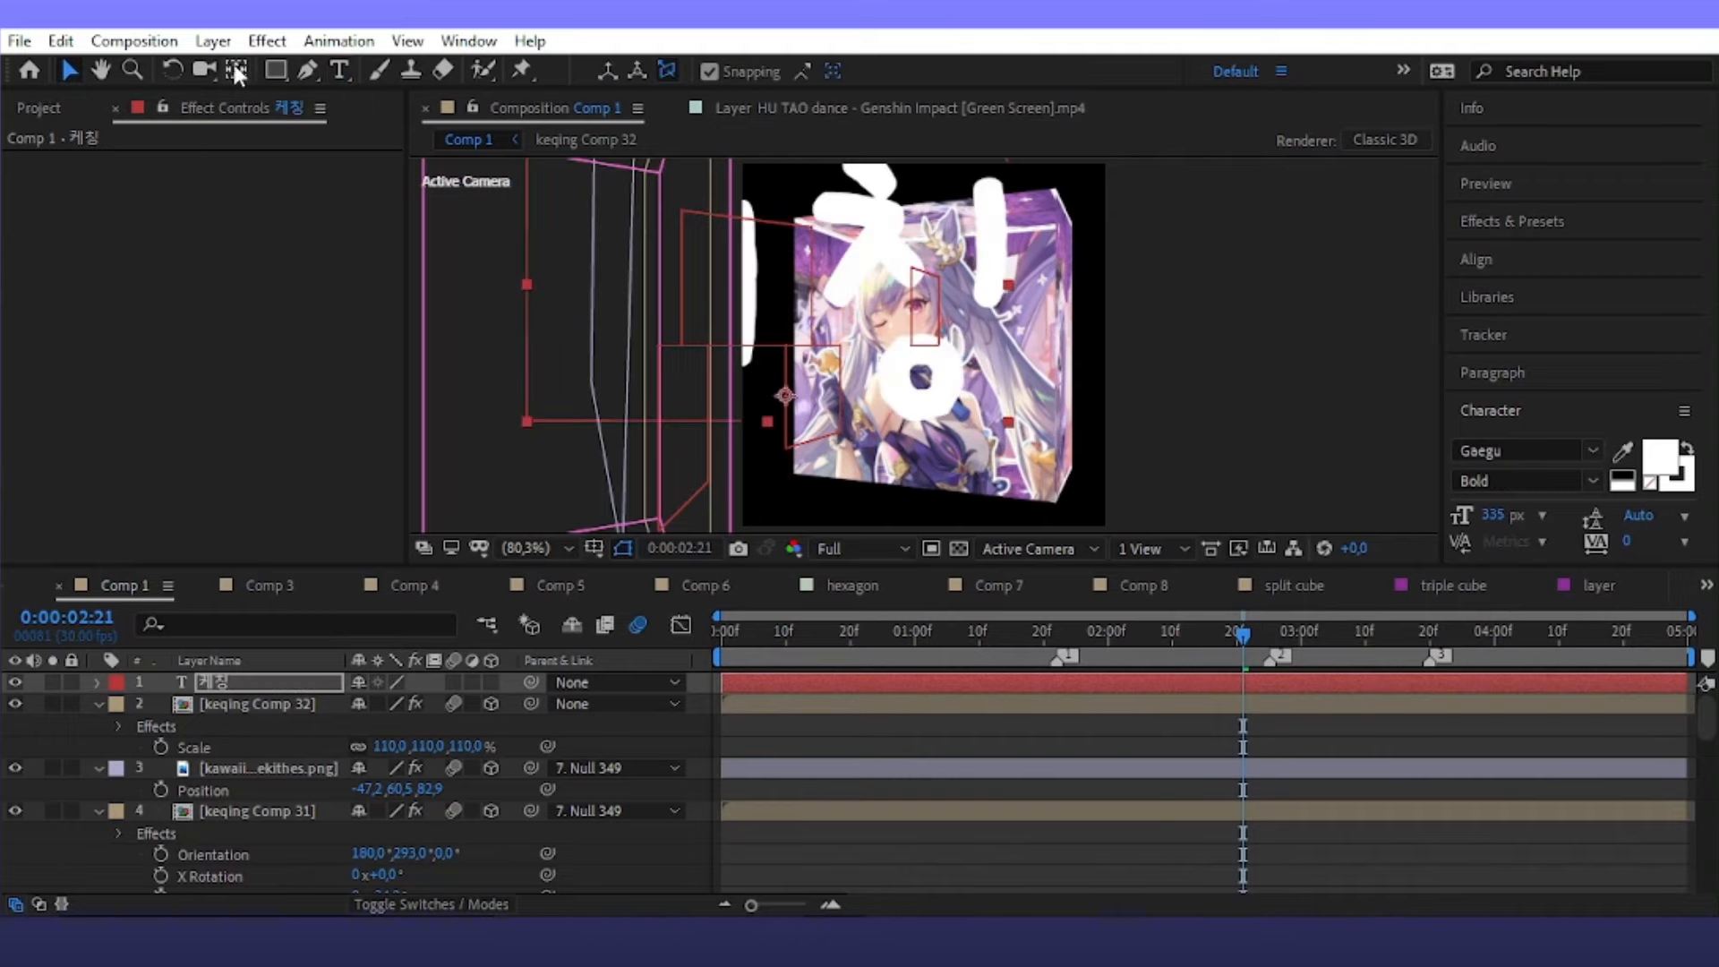
Move the 케징 text's anchor point to its centre and place the text over the middle of the frame
key("y")
scroll(951, 400, "down", 2)
left_click_drag(837, 374, 825, 309)
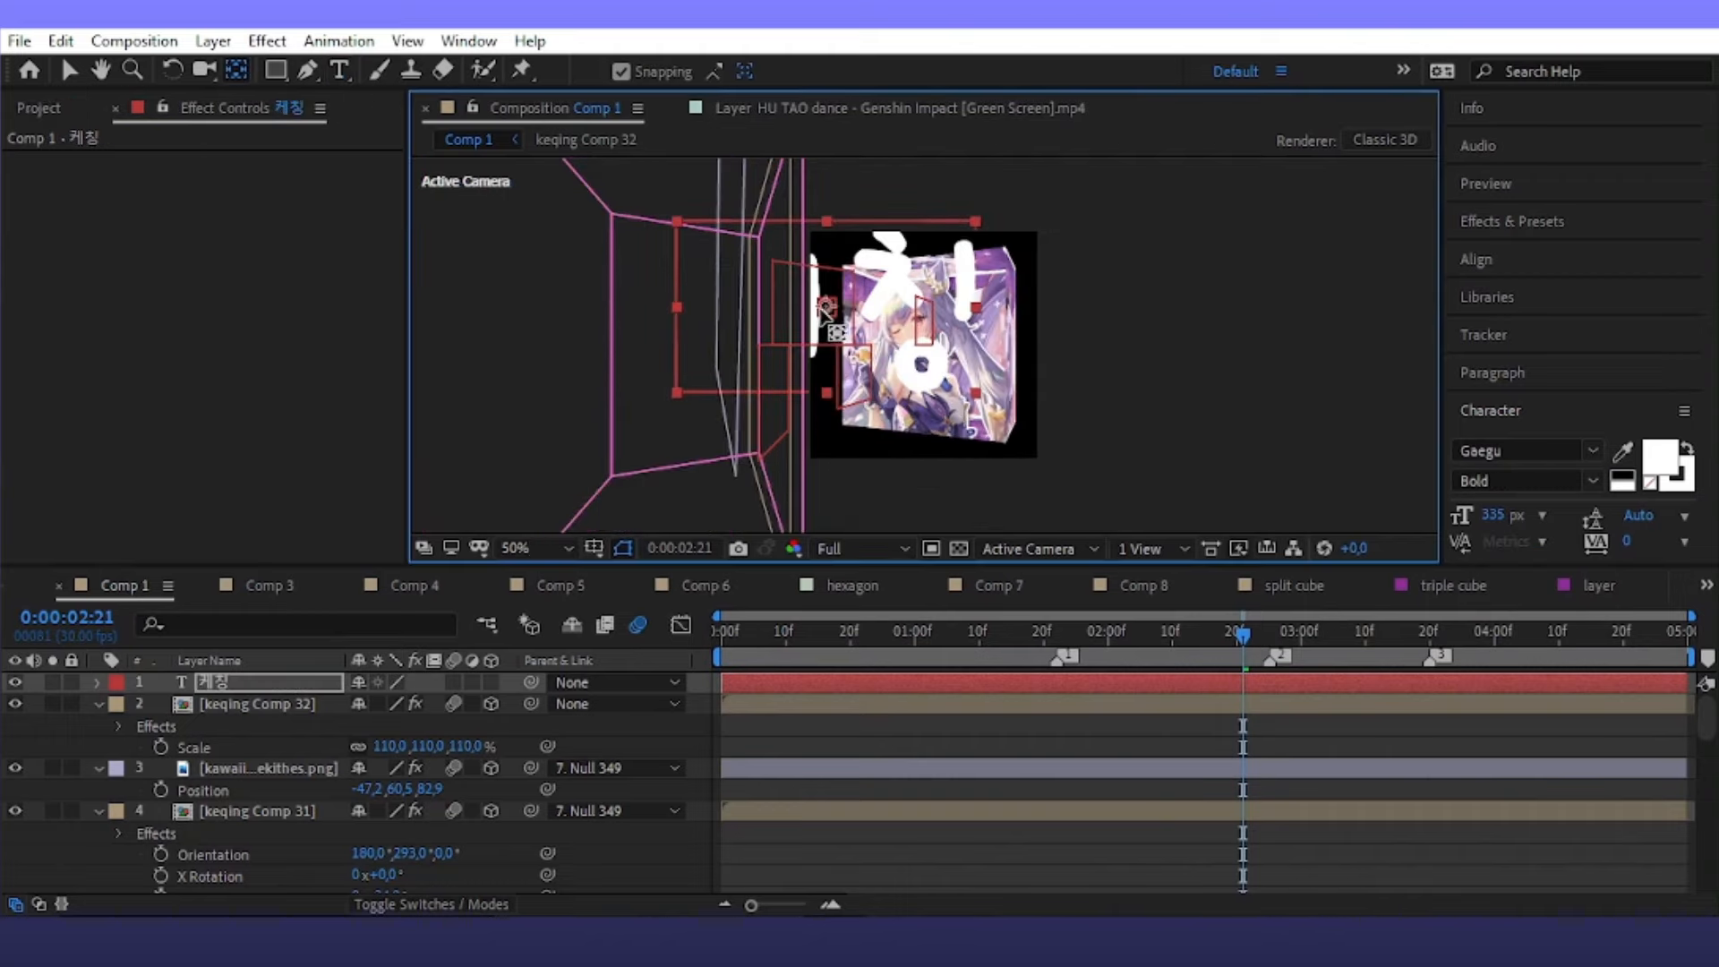
left_click(70, 74)
left_click(536, 547)
left_click(528, 126)
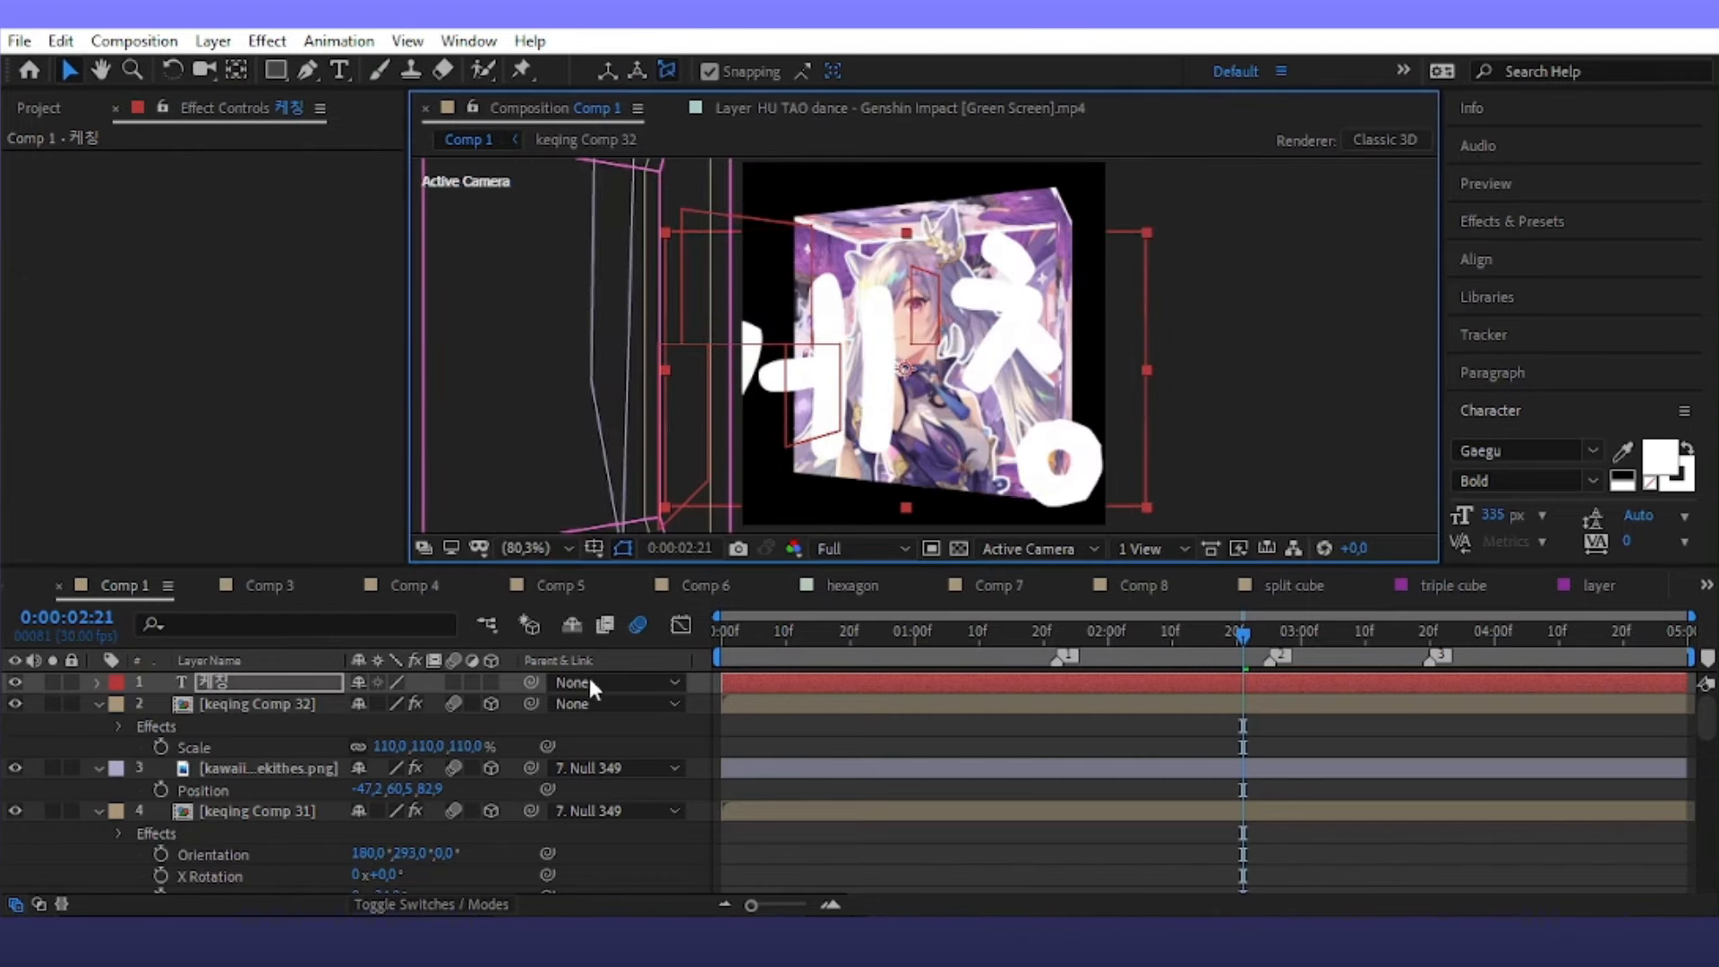
Shrink the 케징 text as a 3D layer, set its Z Rotation to 5° and place it beside the character's face
key("s")
left_click_drag(450, 705, 396, 763)
key("r")
left_click_drag(926, 367, 1001, 349)
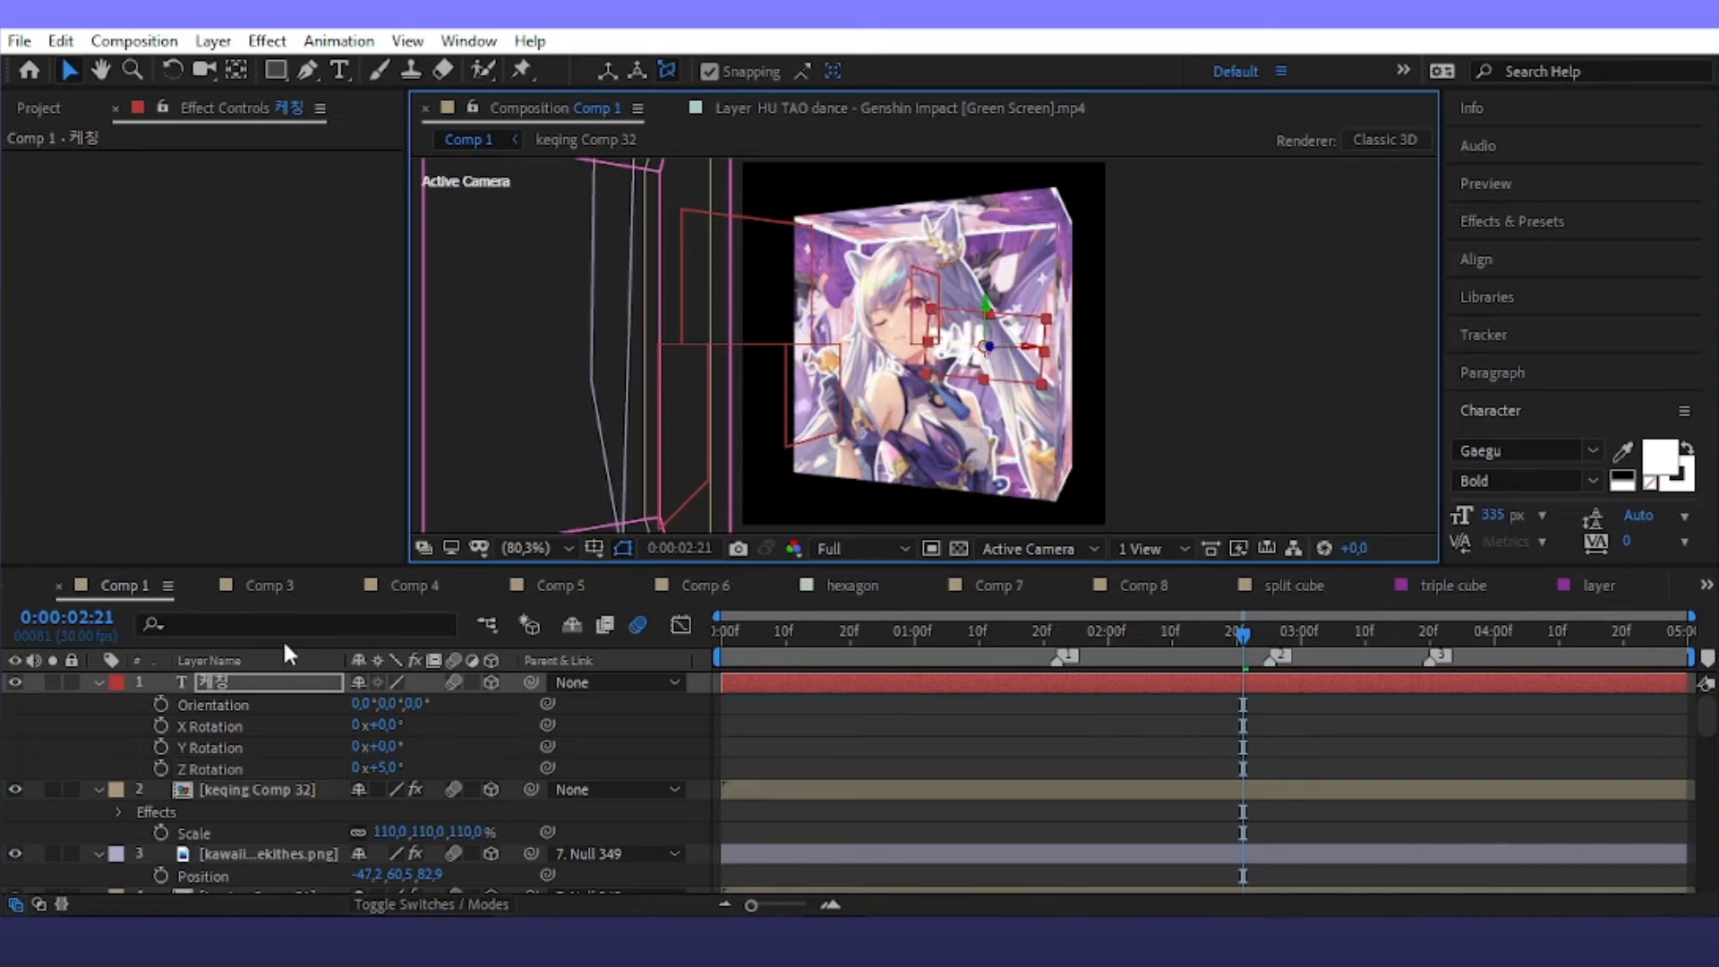
Move the 케징 text into the cube's upper corner beside the character's head and set Y Rotation to 25° and Z Rotation to 52°
left_click(311, 696)
key("p")
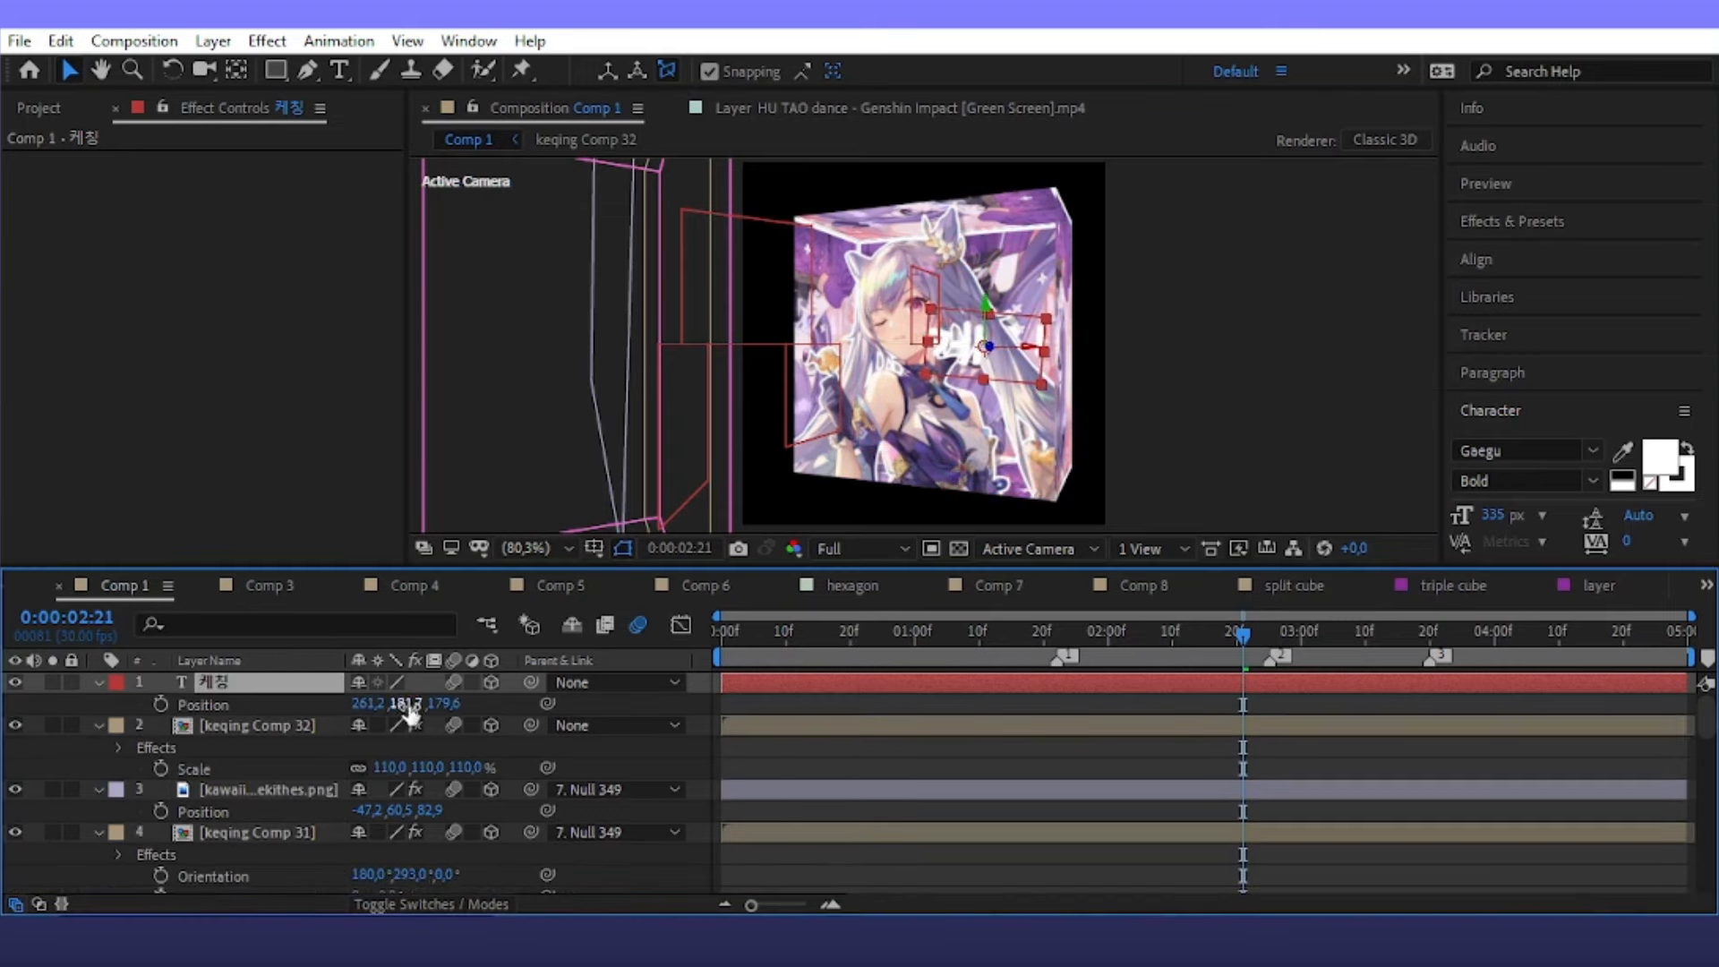
left_click_drag(399, 704, 421, 767)
key("r")
key("p")
key("r")
Set the 케징 text's stroke colour to pink and save the project
key("ctrl+t")
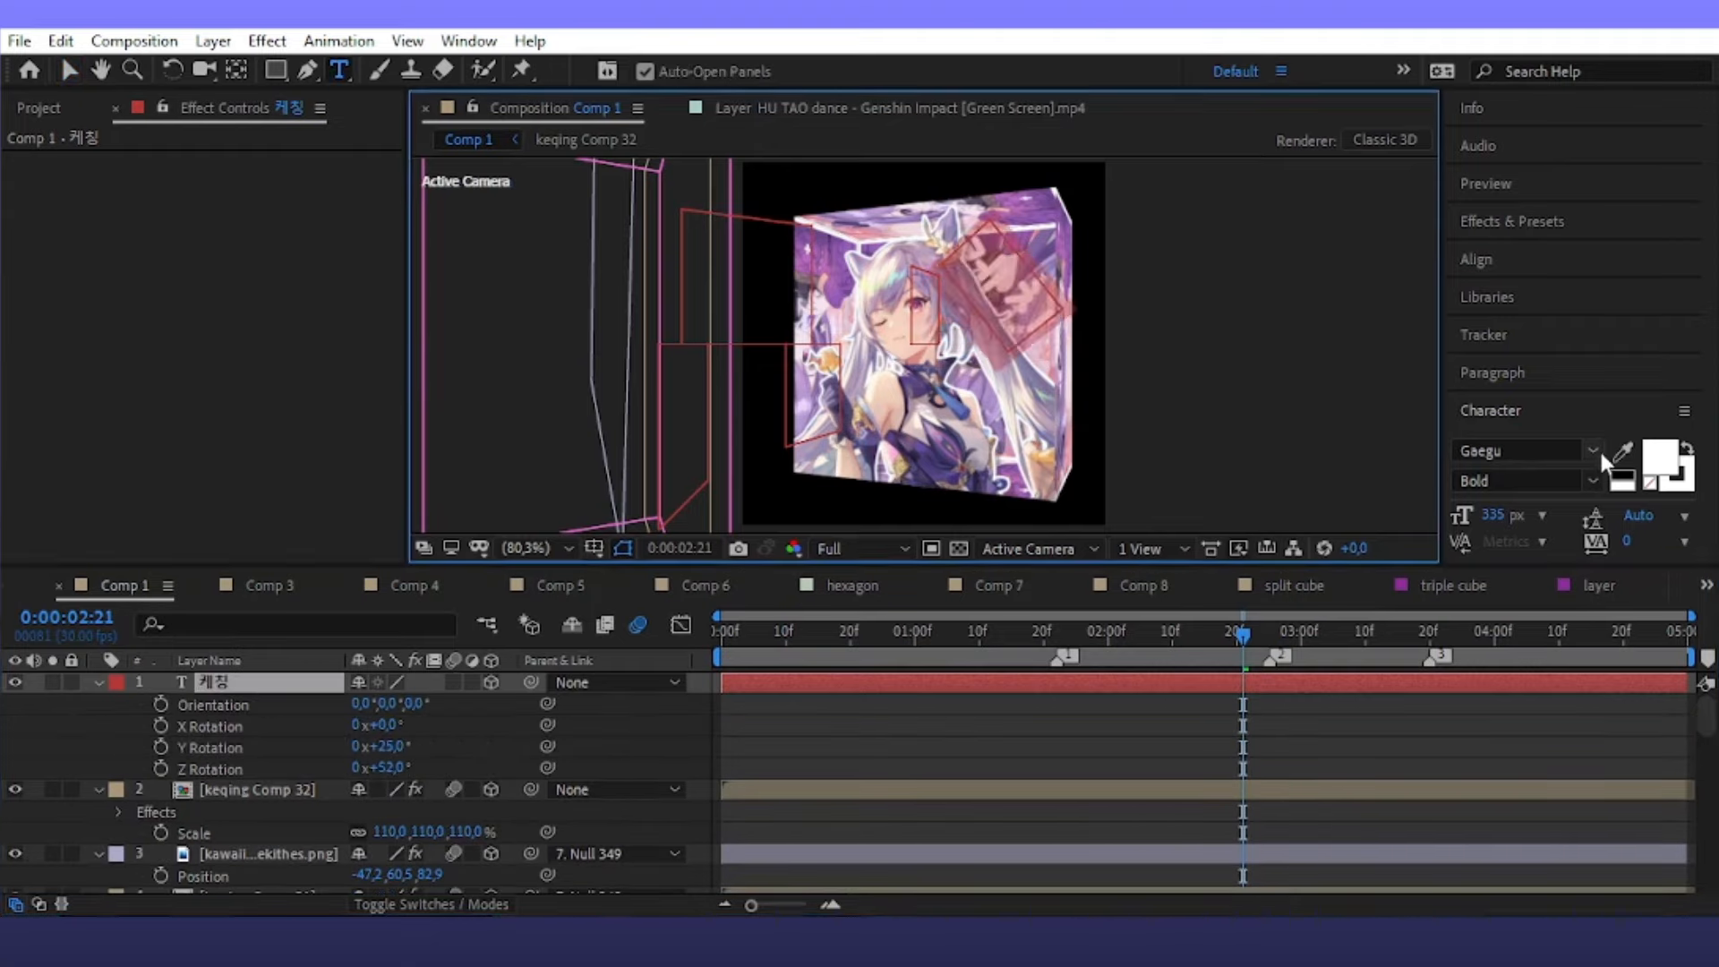
key("v")
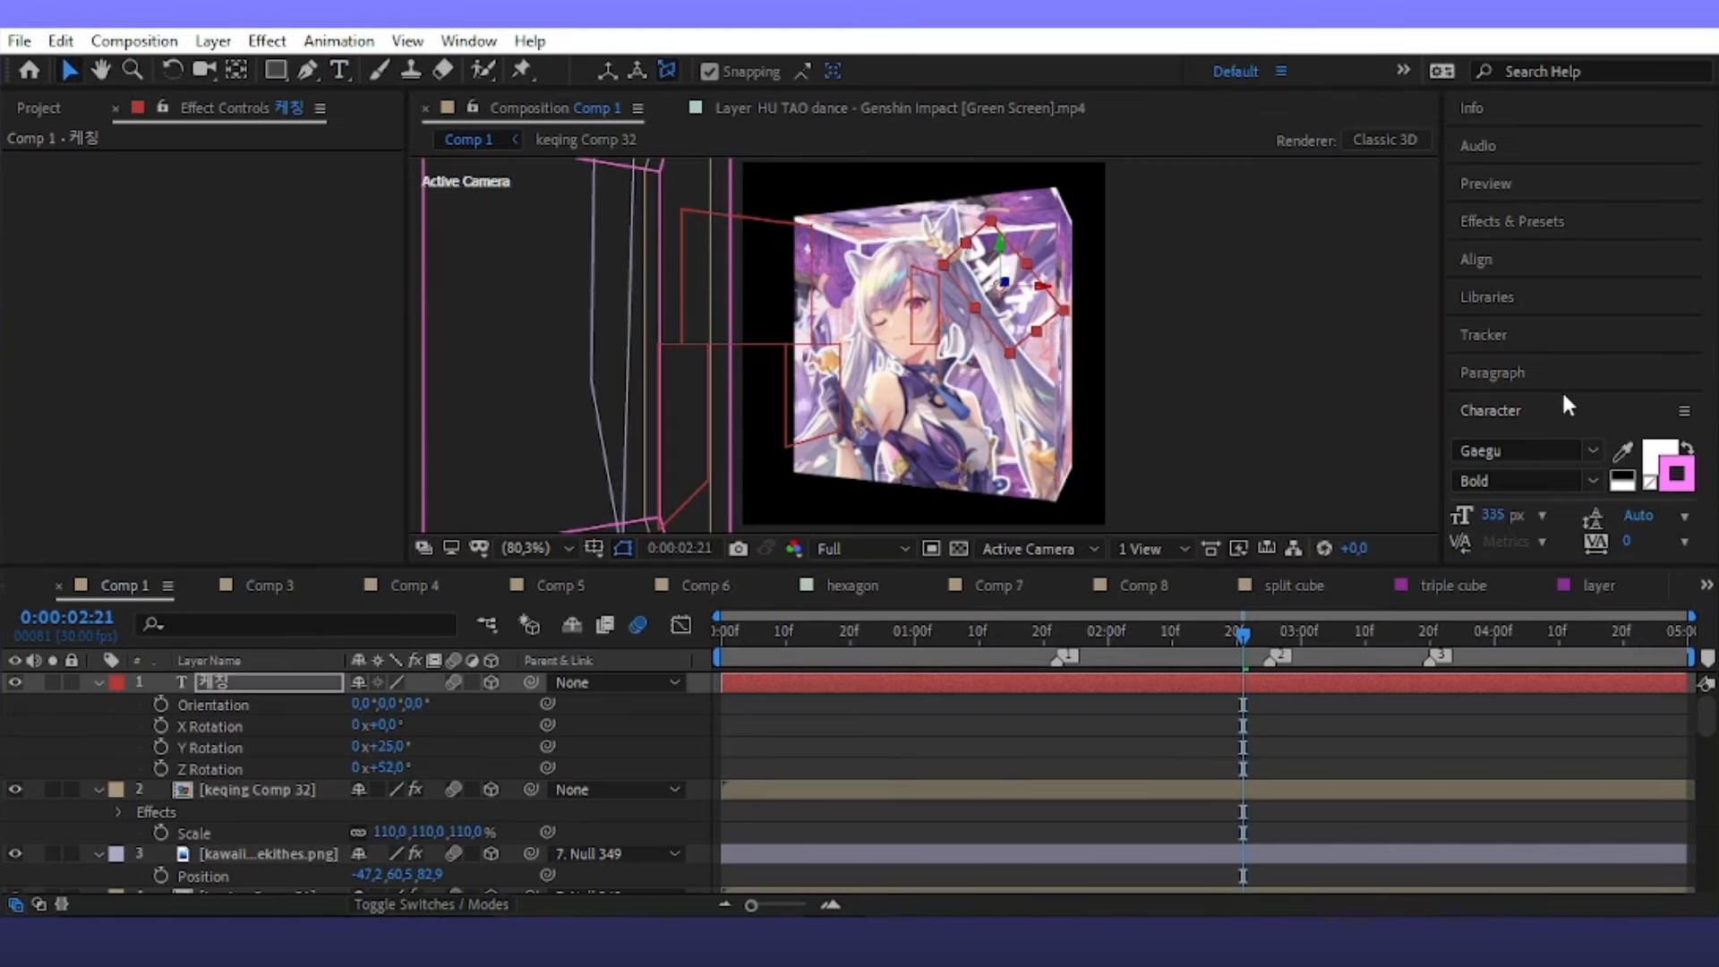
key("ctrl+s")
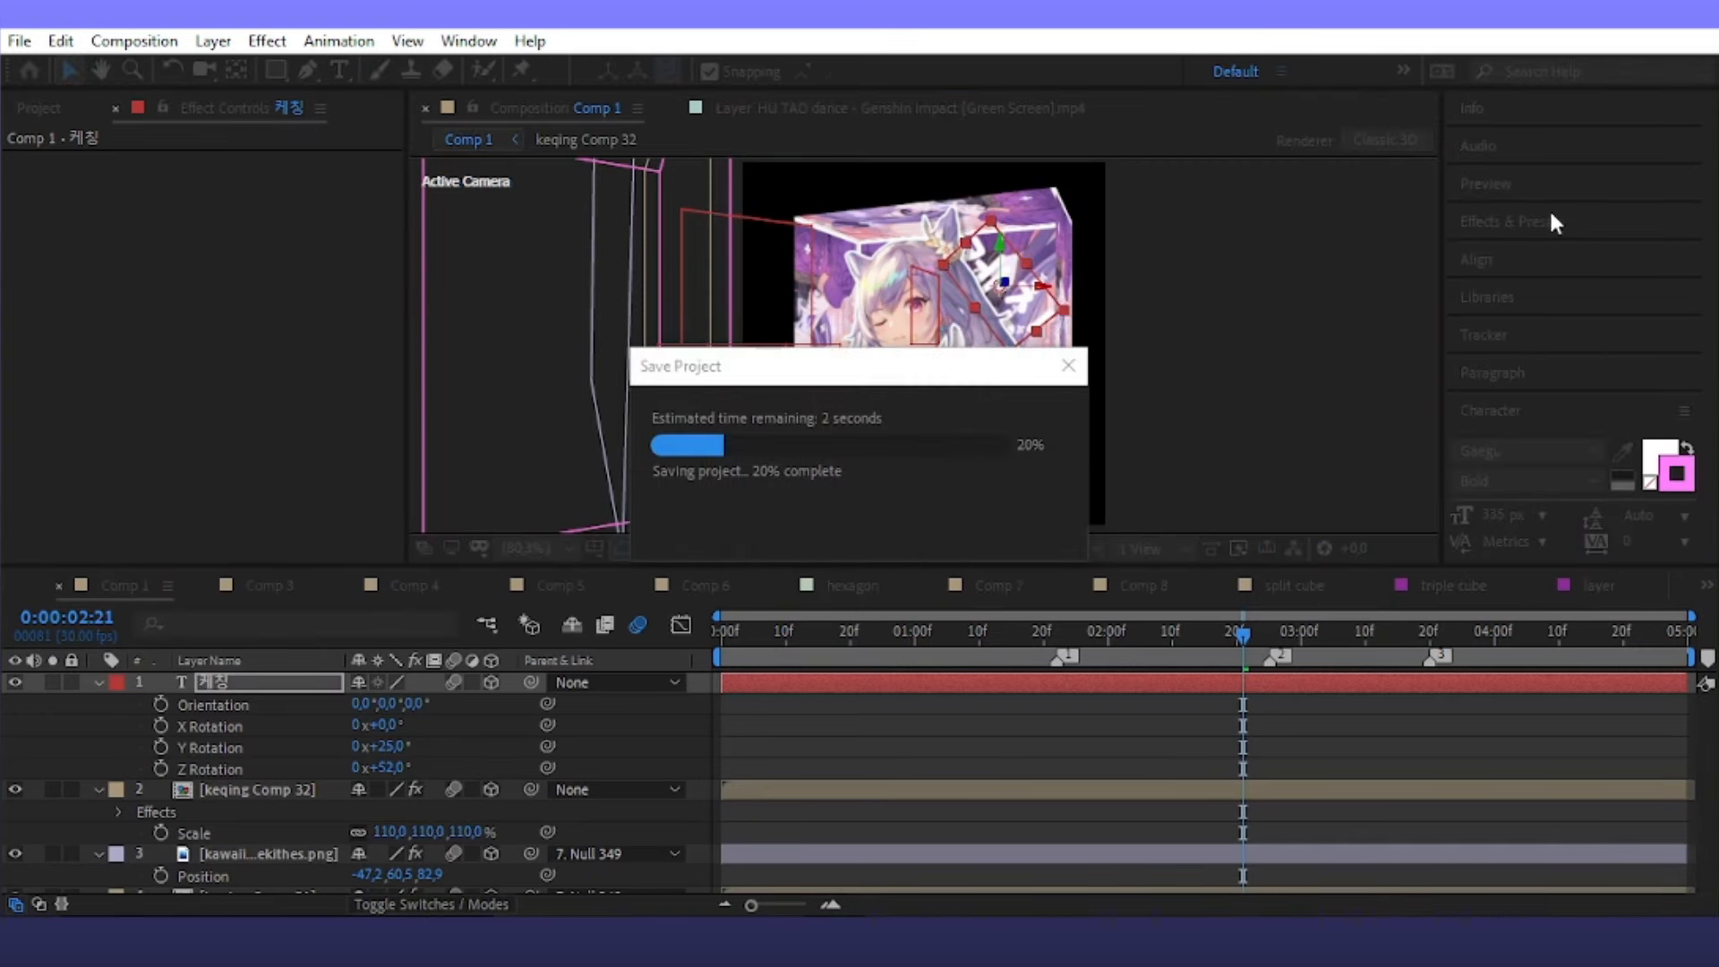
Apply the Fill Alpha effect to the 케징 text with a pure yellow fill colour (255, 255, 0)
triple_click(1563, 257)
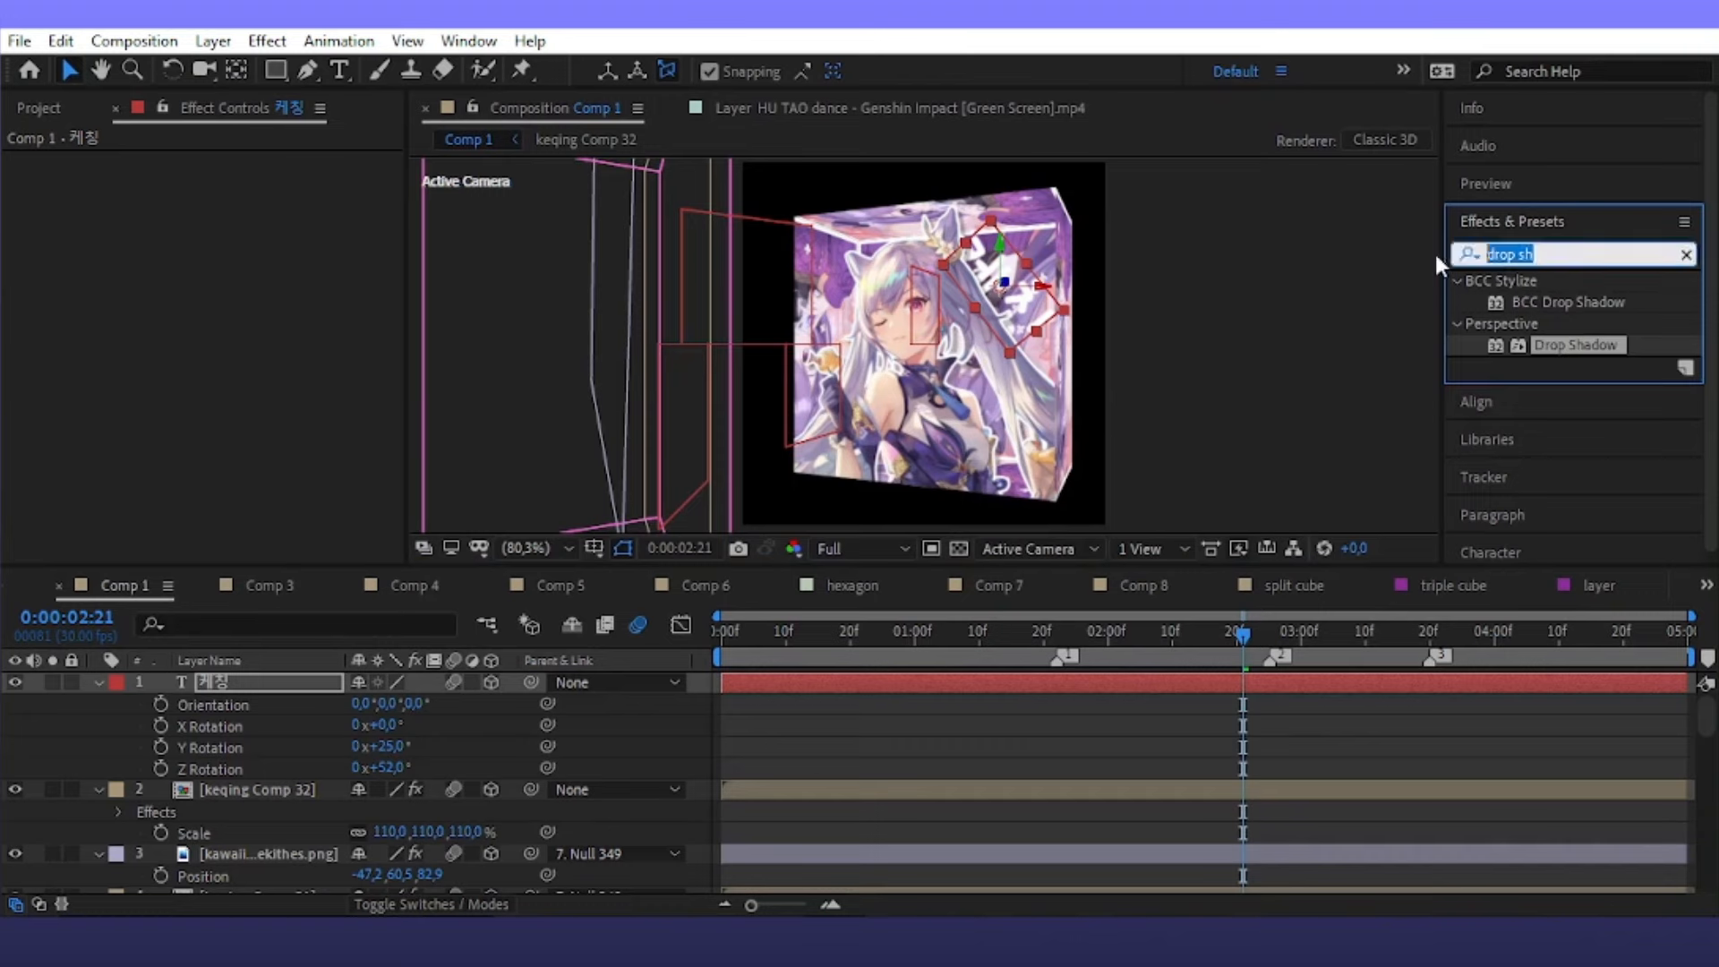
type("fill")
double_click(1534, 474)
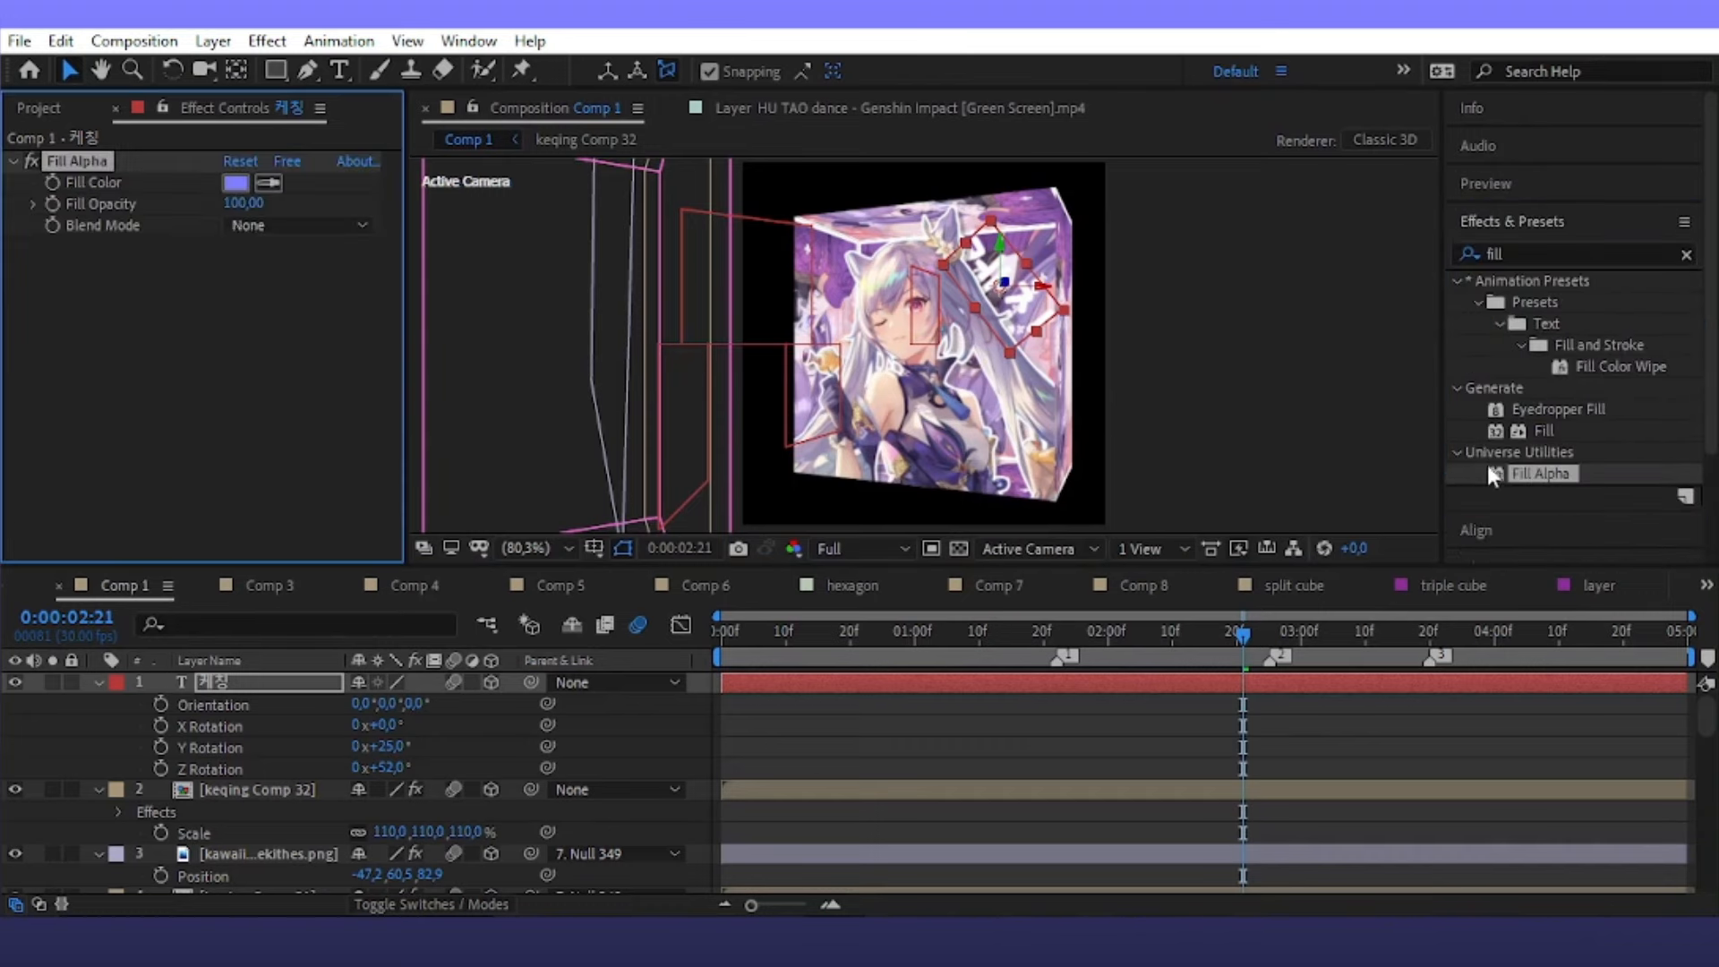
left_click(238, 184)
left_click(584, 390)
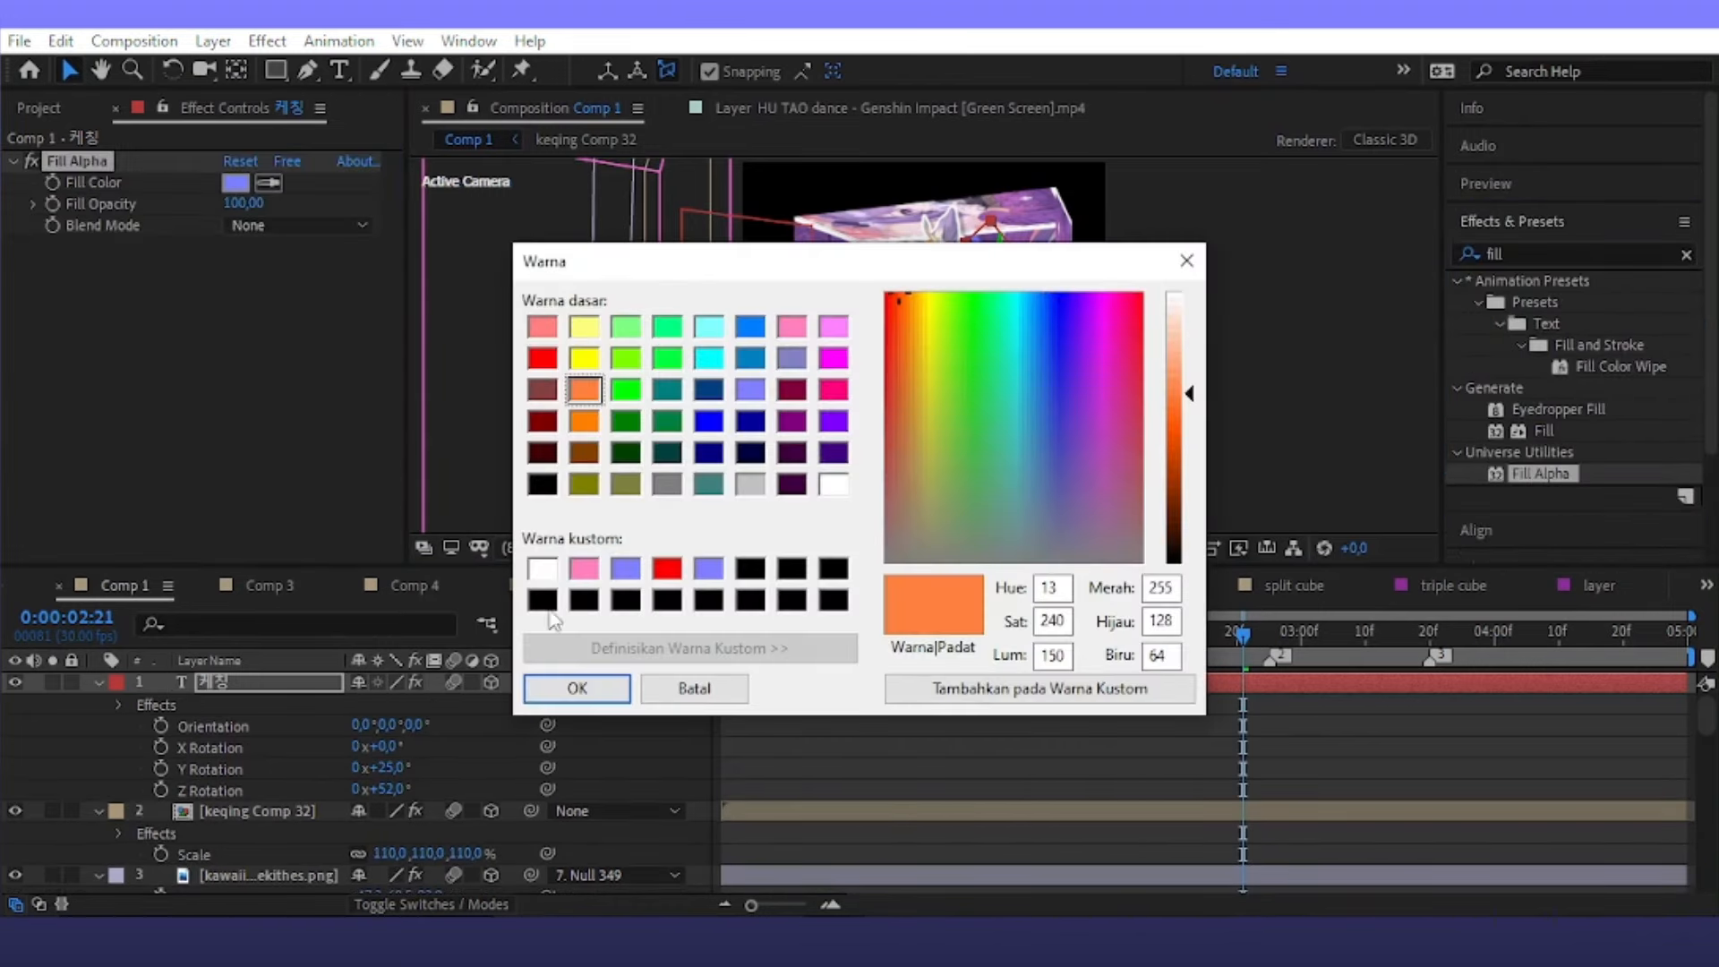
left_click(584, 358)
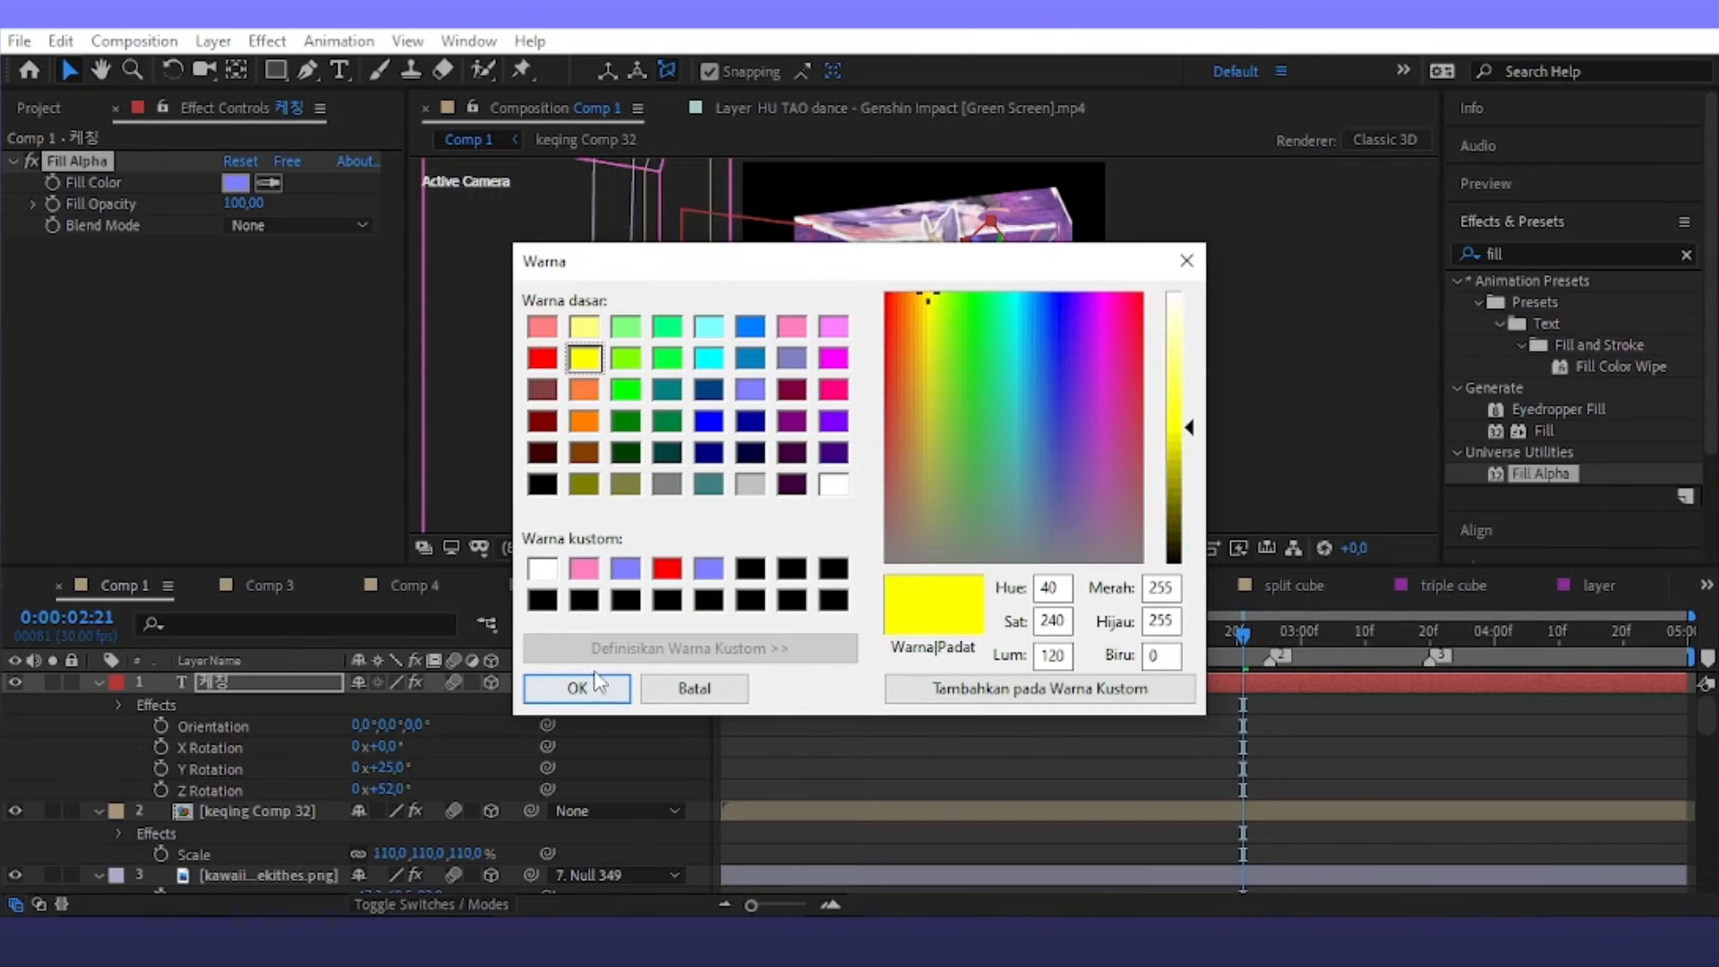
left_click(591, 688)
Add a Drop Shadow to the 케징 text and set its opacity to 25%
double_click(1537, 257)
type("drop sh")
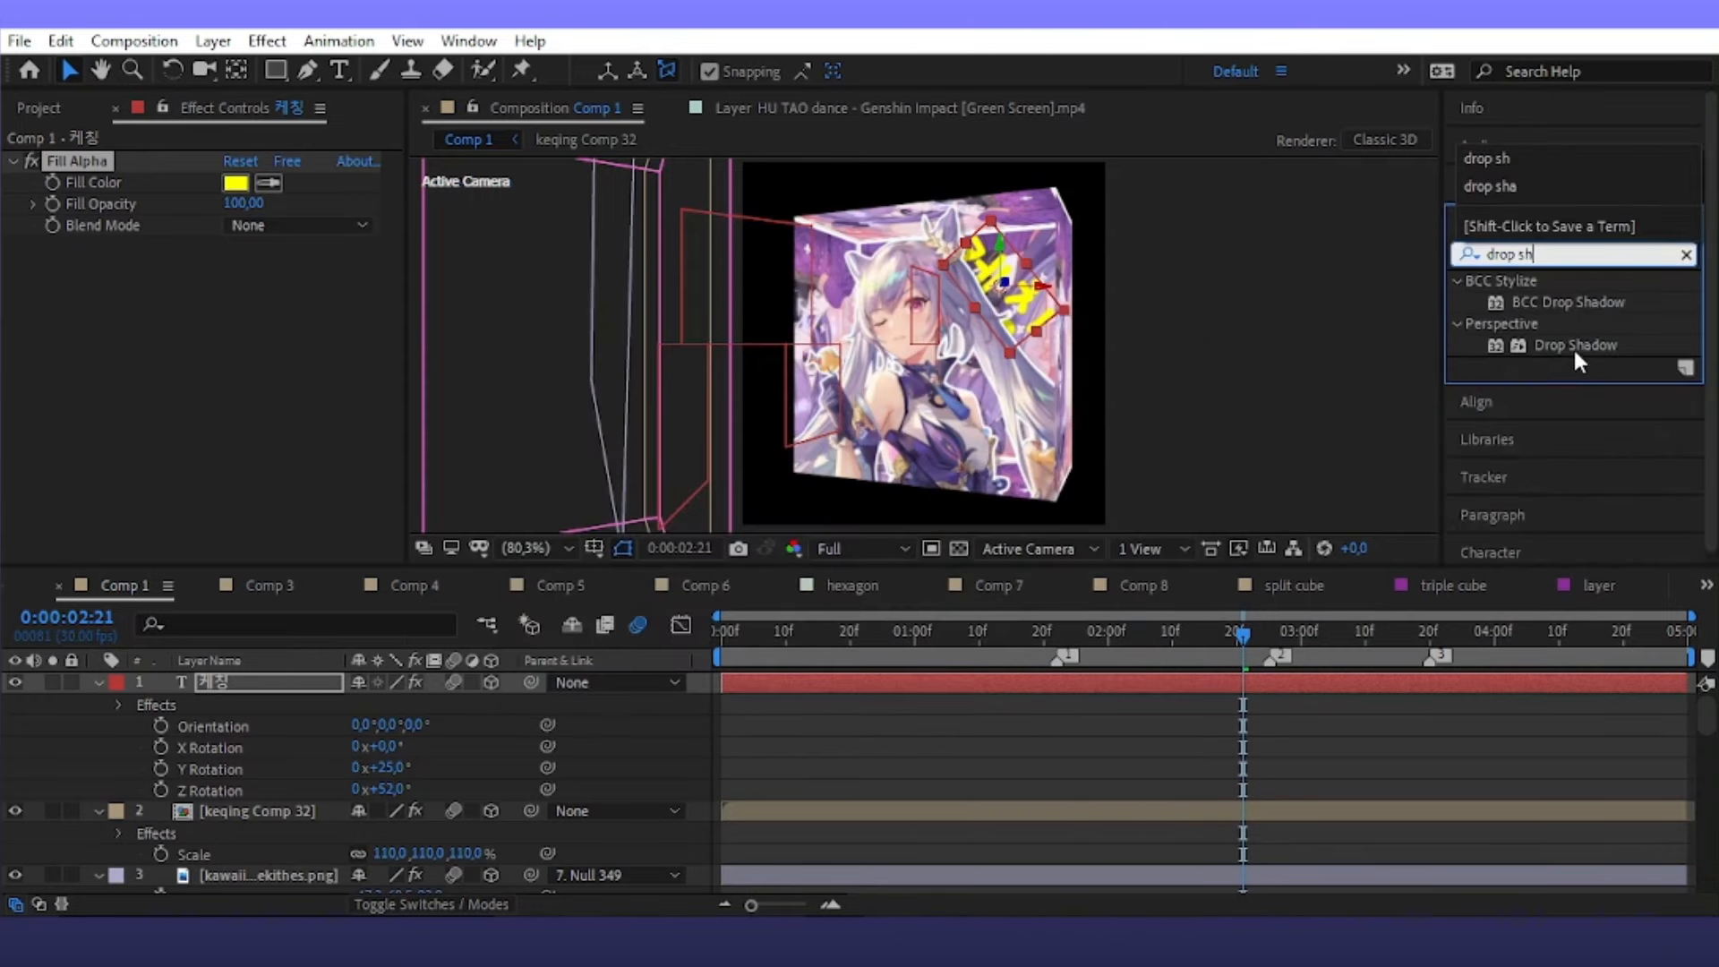
double_click(1573, 346)
type("2")
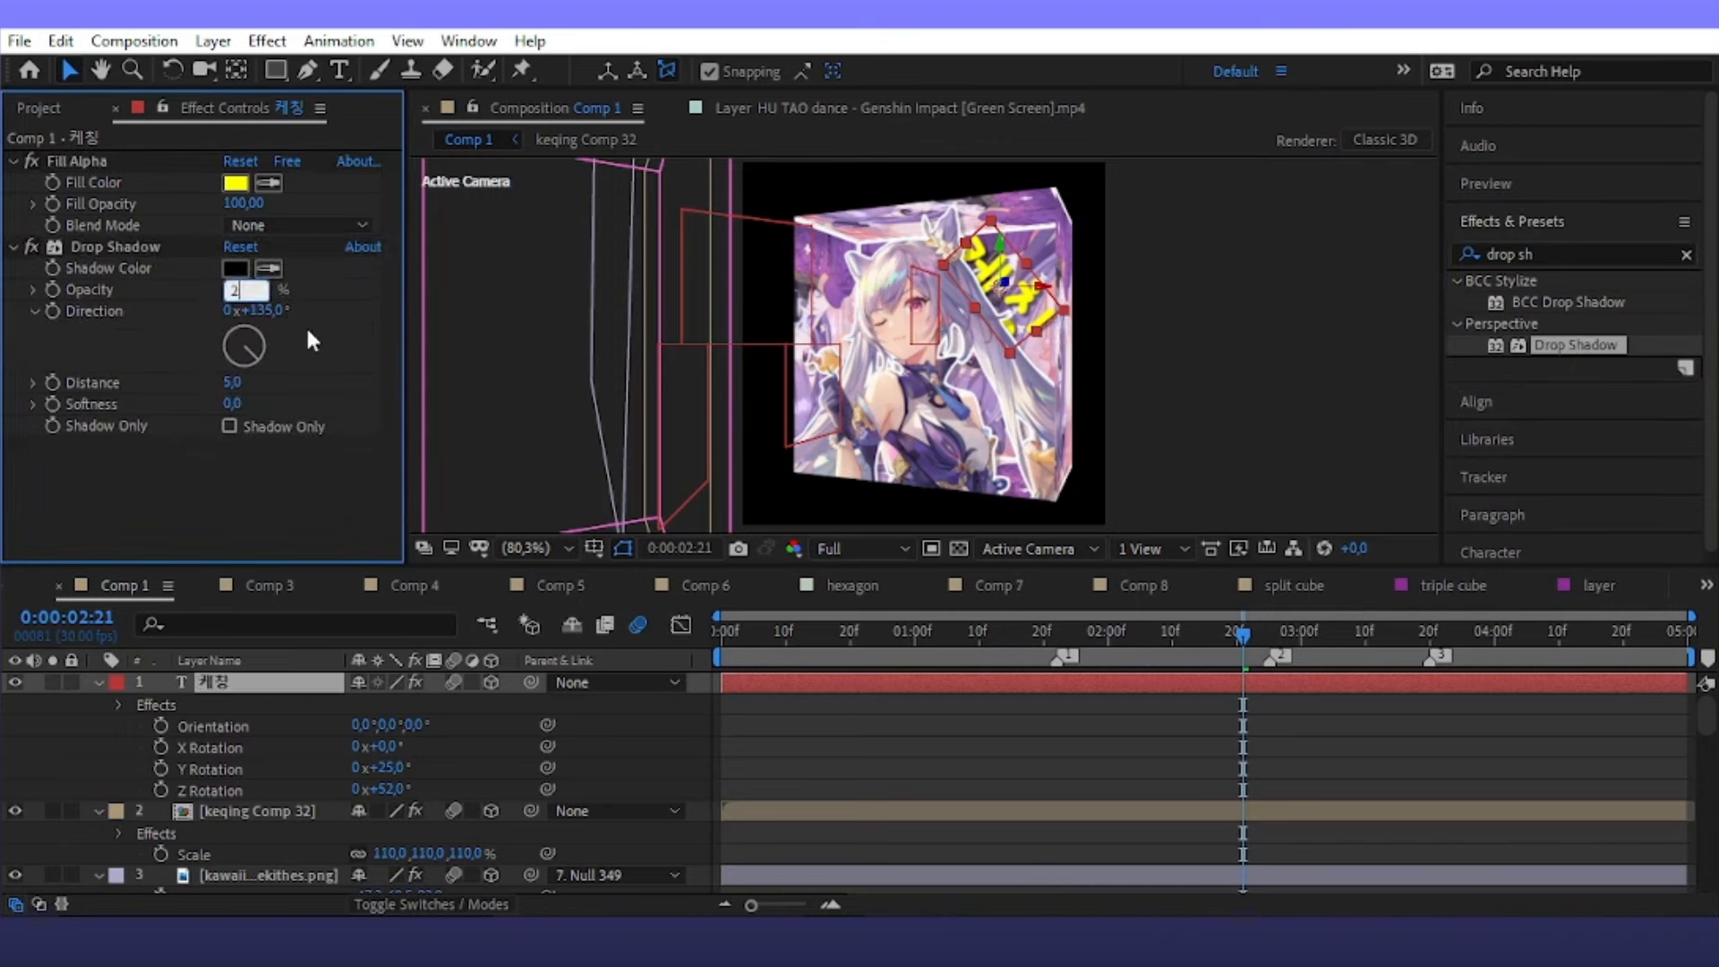
type("5")
key("Return")
left_click(851, 682)
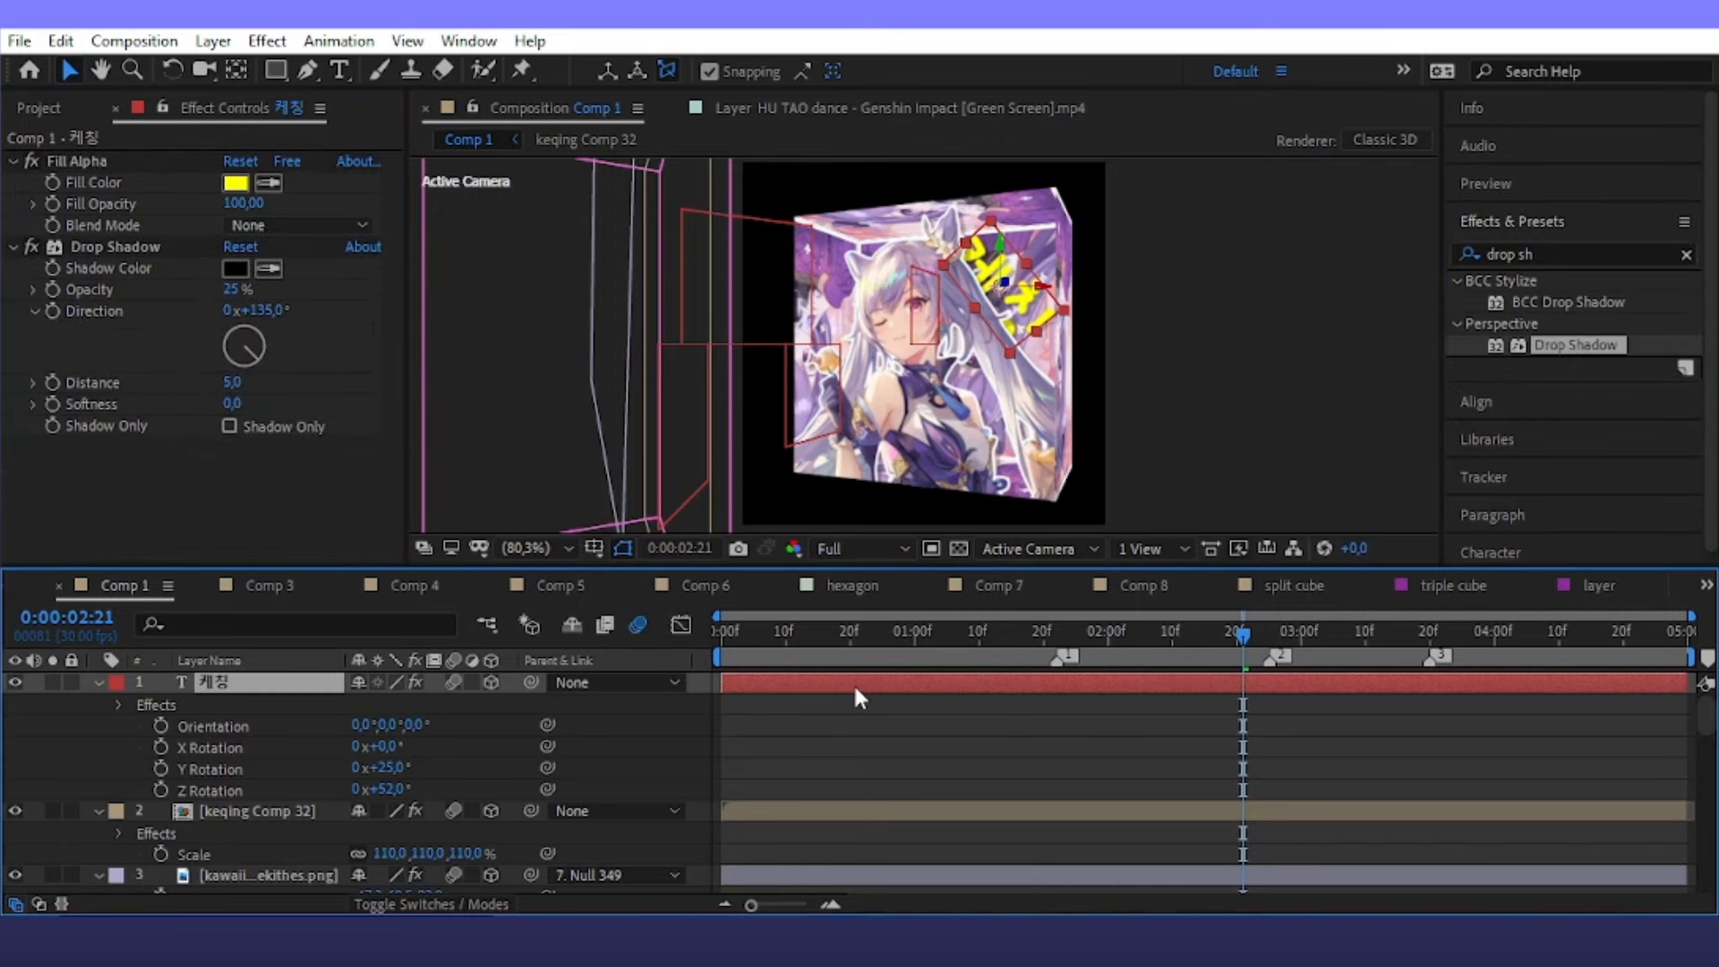
Duplicate the 케징 text layer, turn off snapping, and shift the original slightly so it sits offset behind the duplicate
key("ctrl+d")
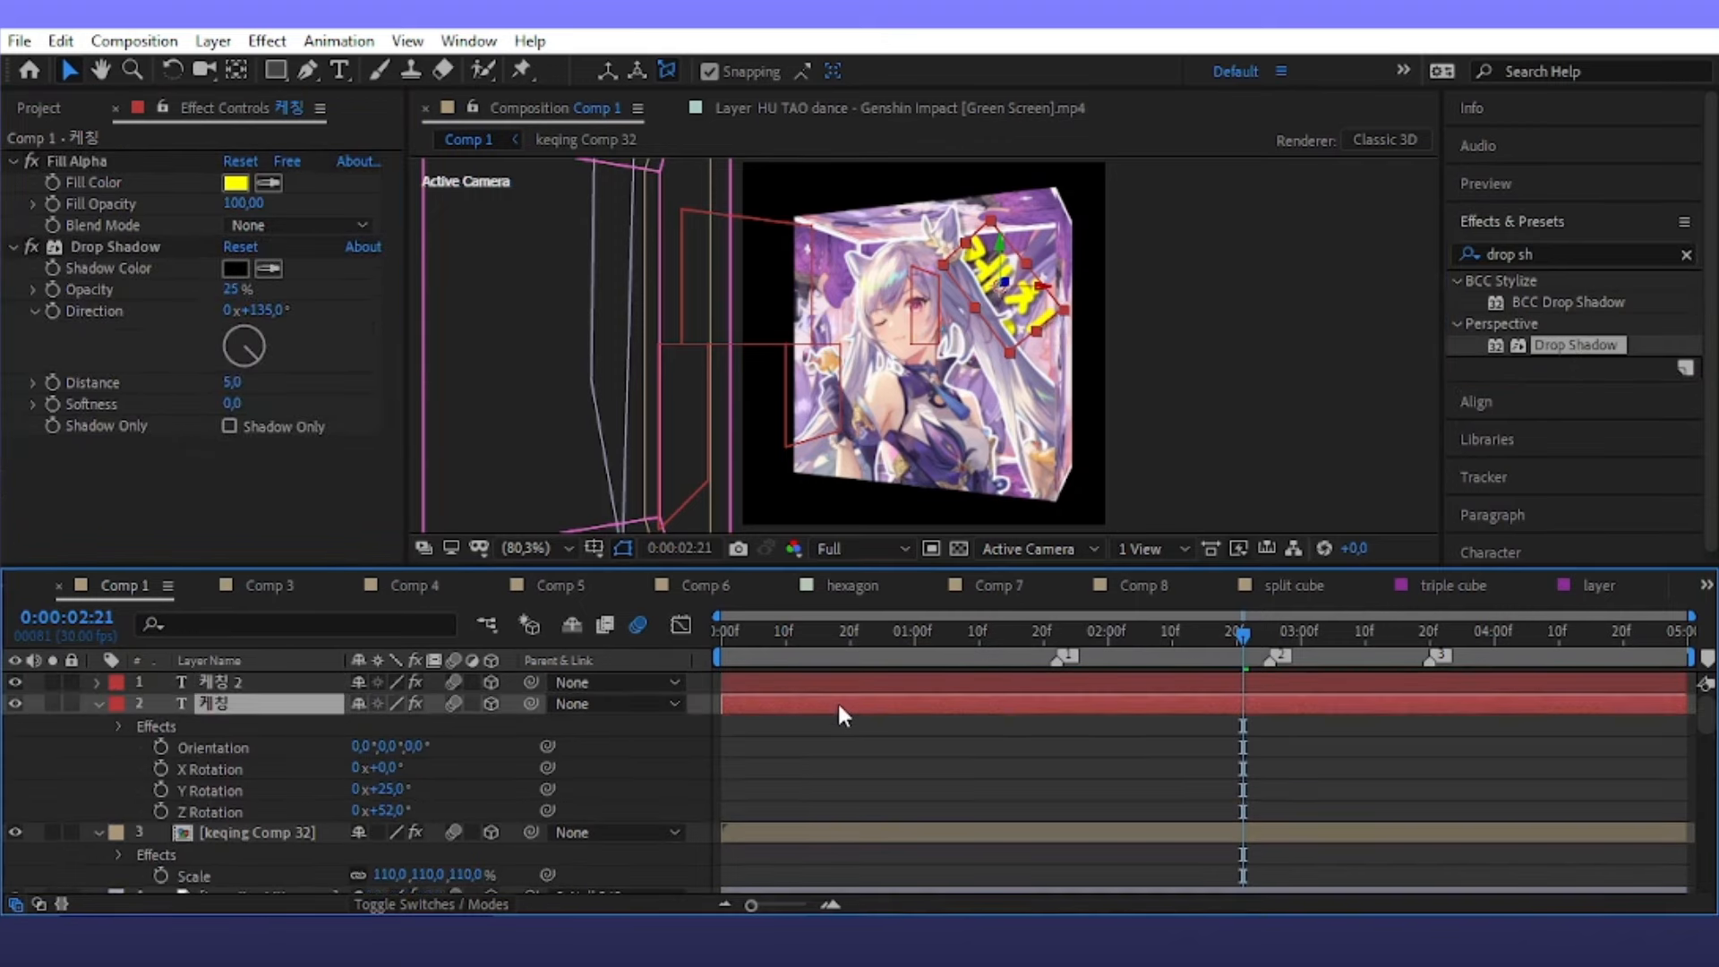
left_click(710, 71)
left_click_drag(990, 312, 989, 321)
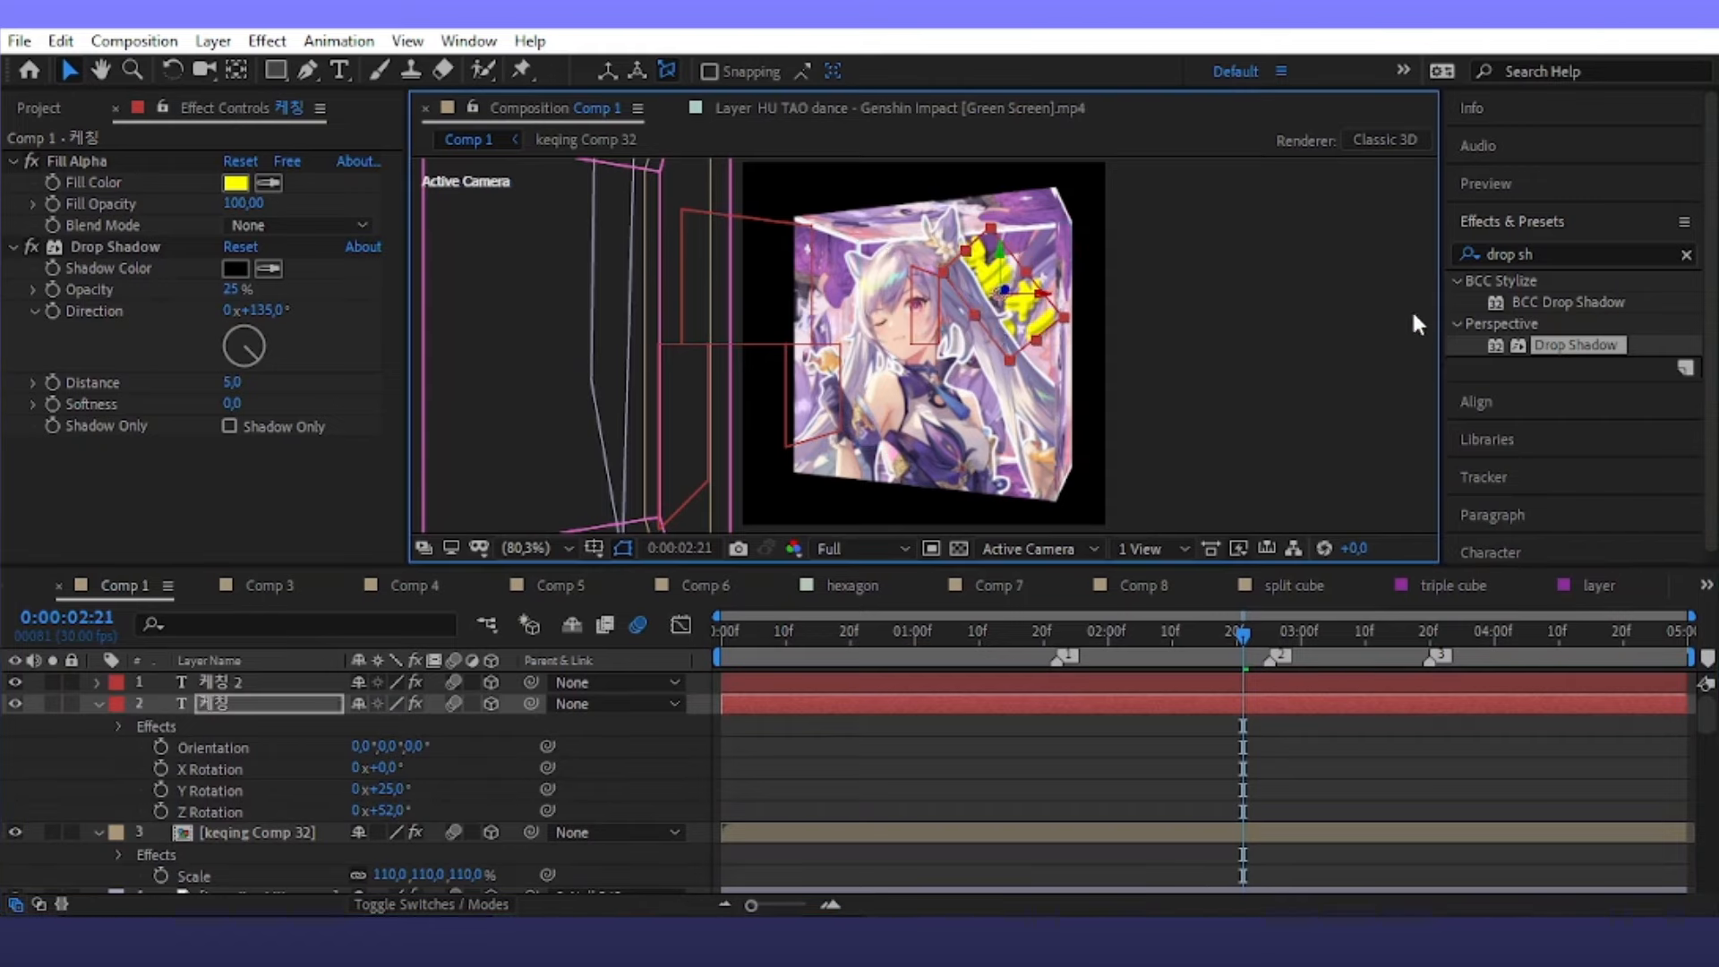
Set the Fill Alpha colour of the original 케징 text to white and fine-tune its small offset behind the copy
left_click(236, 183)
left_click(833, 487)
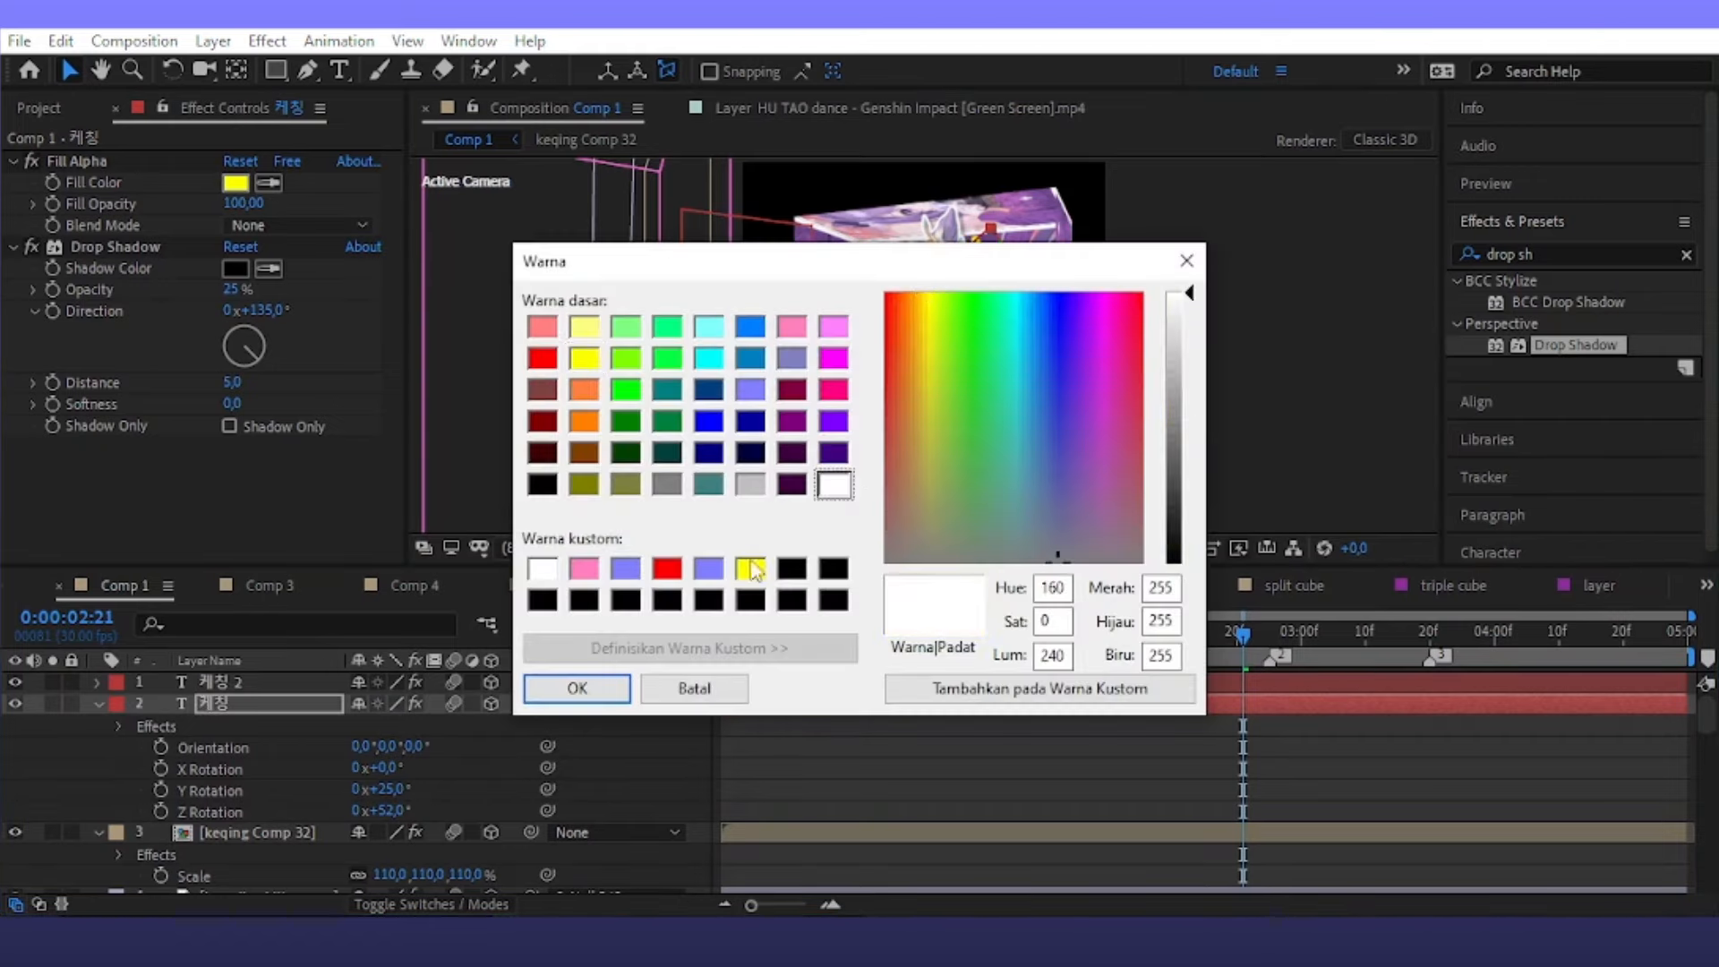
left_click(573, 699)
left_click_drag(1013, 331, 1011, 324)
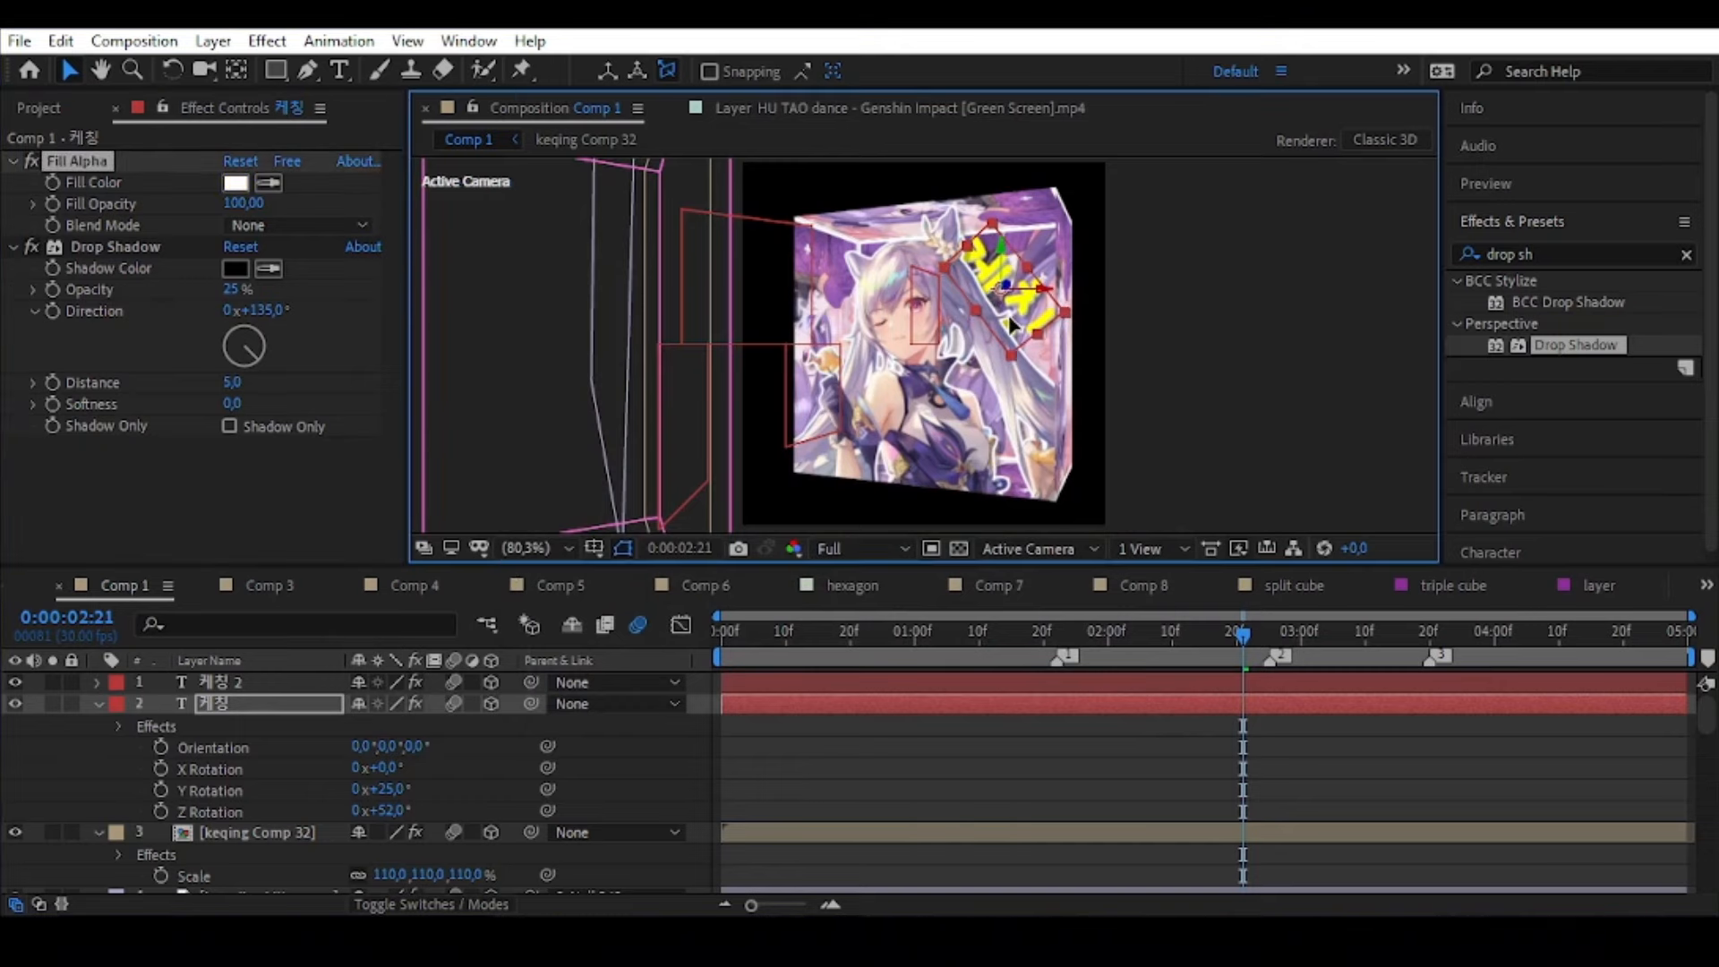
Remove the Drop Shadow from the 케징 2 text and set its Fill Alpha colour to light red
left_click(846, 680)
left_click(117, 247)
key("Delete")
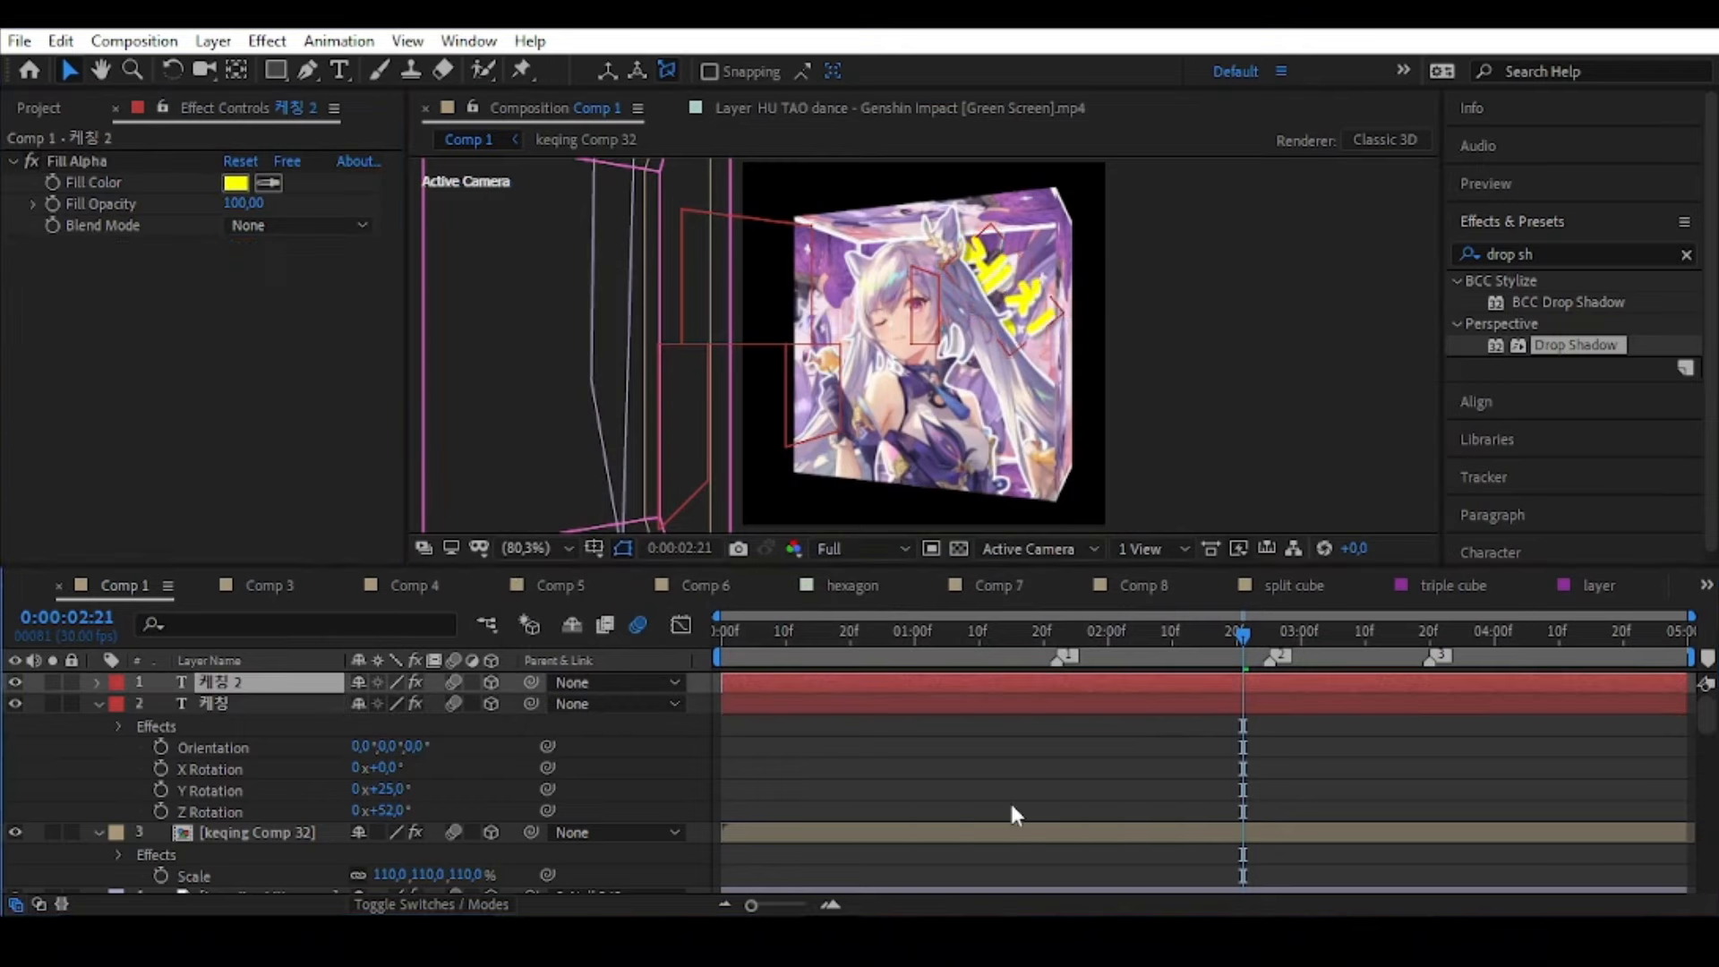
left_click(868, 795)
left_click(1036, 682)
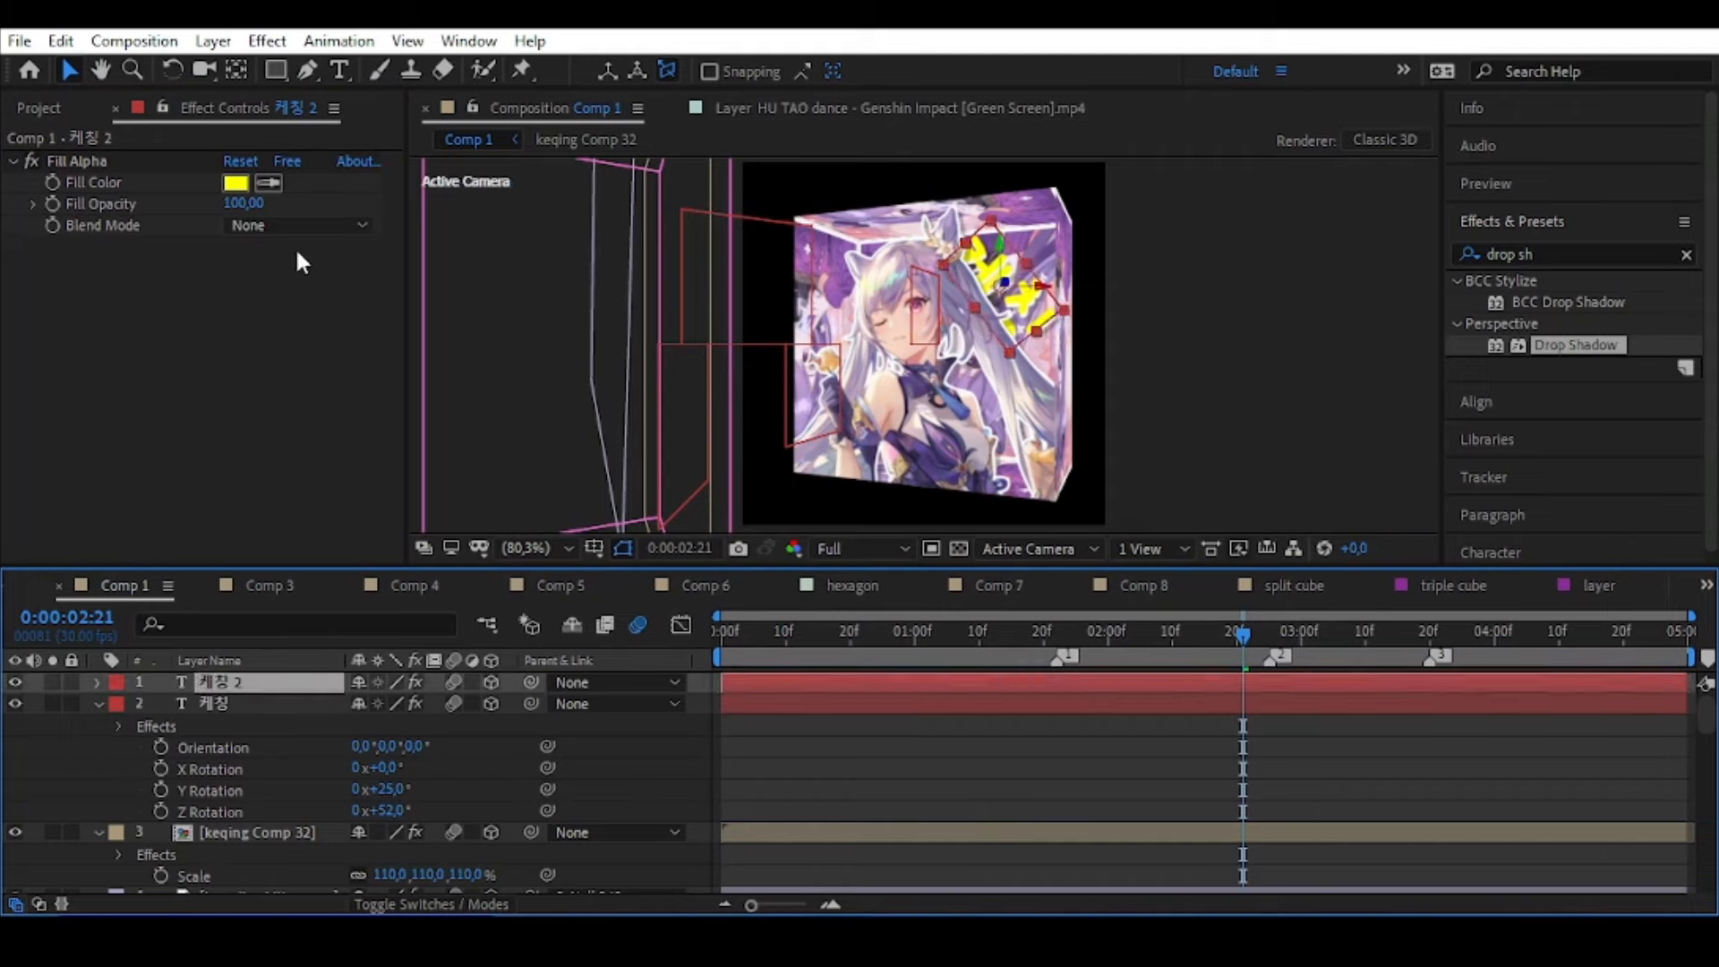
left_click(238, 182)
left_click(542, 326)
left_click(589, 695)
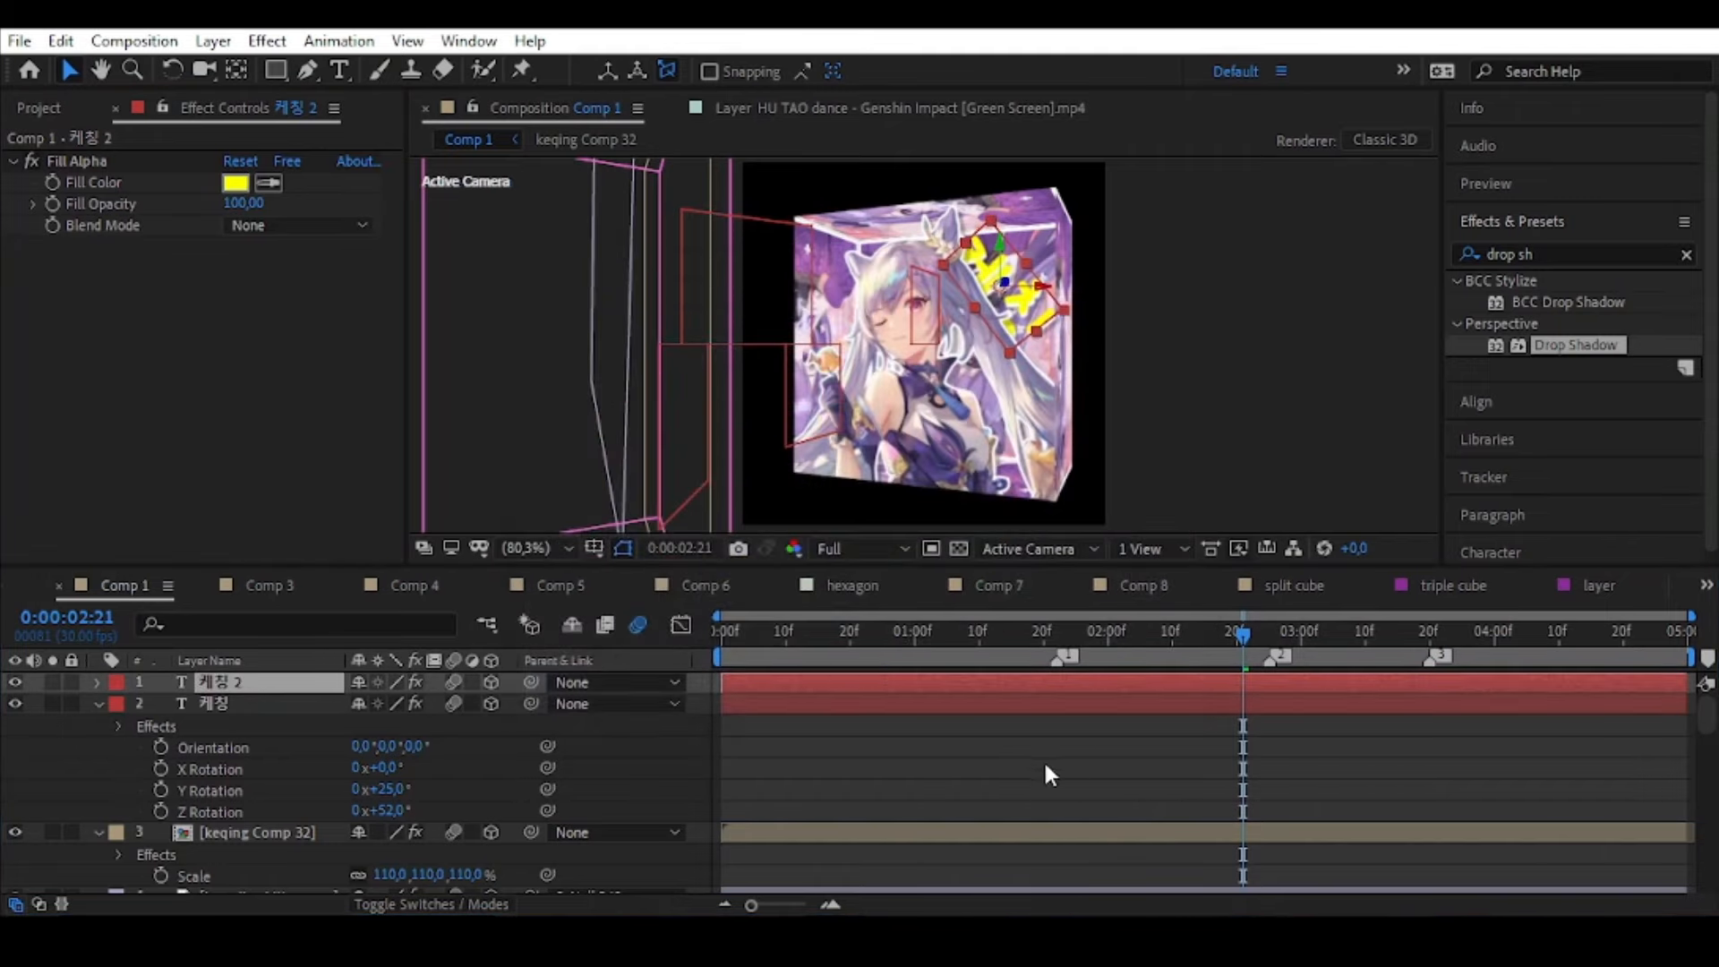
left_click(1075, 770)
left_click_drag(1245, 638, 1234, 711)
Collapse the upper layers' properties and parent 케징 2, 케징 and keqing Comp 32 to Null 349
left_click(98, 702)
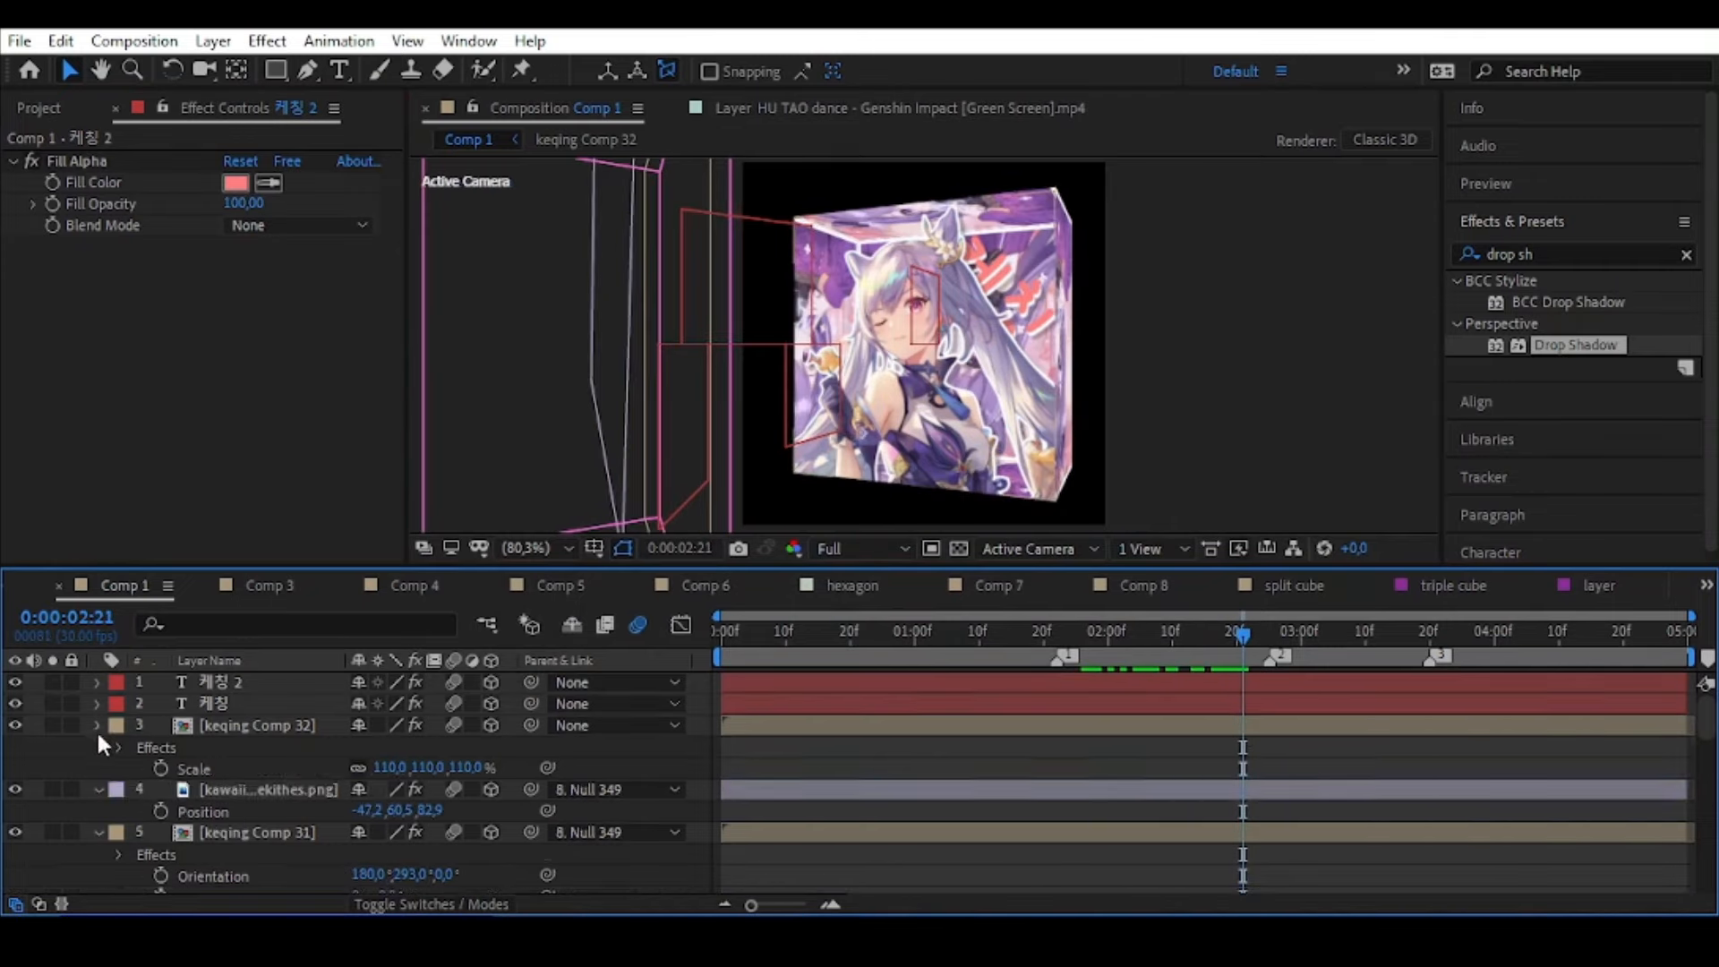
left_click(97, 725)
left_click_drag(152, 677, 172, 722)
left_click(98, 746)
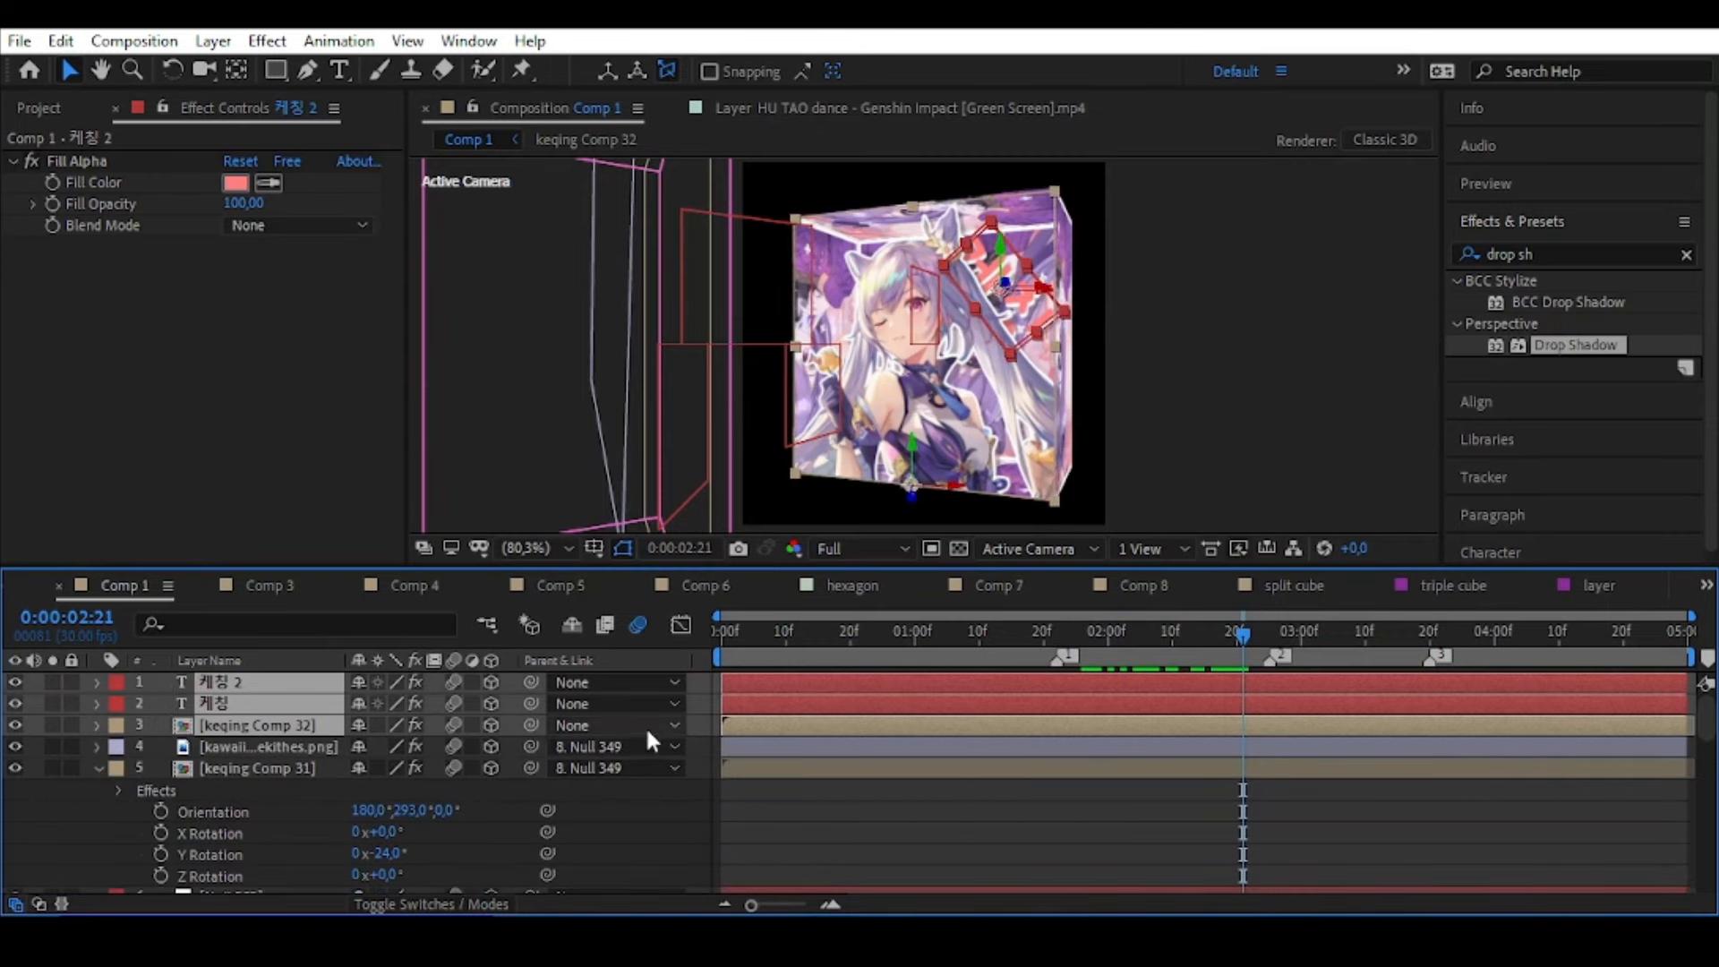
left_click(647, 725)
left_click(680, 339)
left_click_drag(1248, 648, 1244, 750)
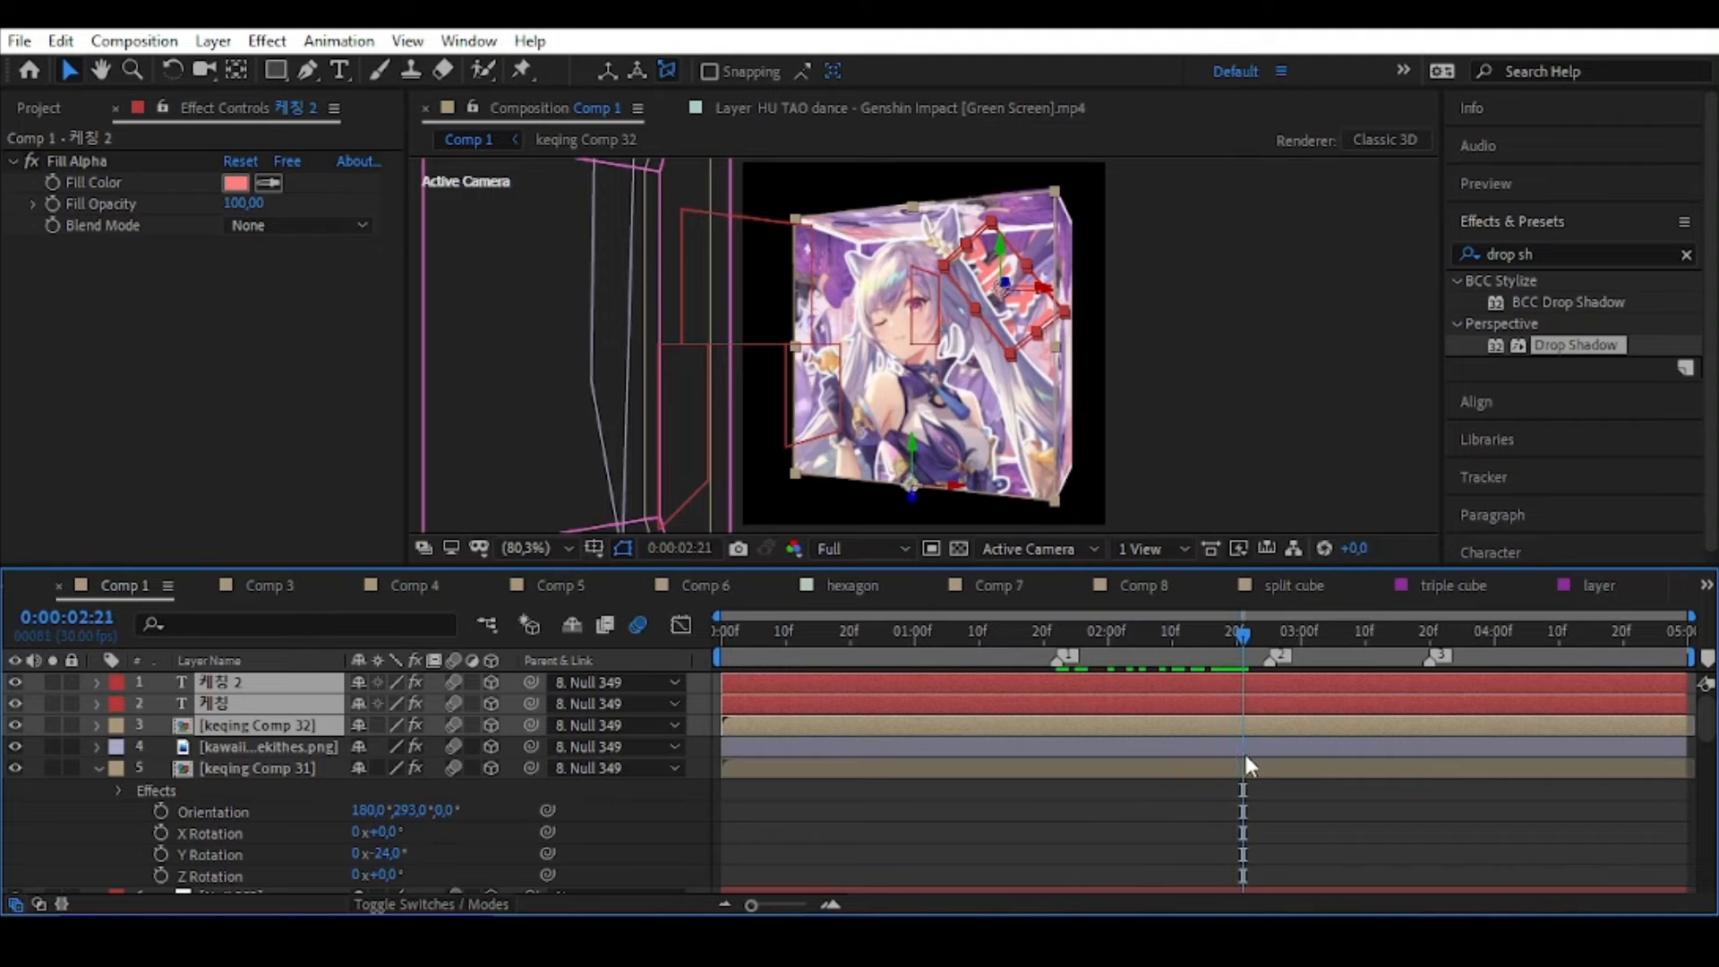
left_click(618, 725)
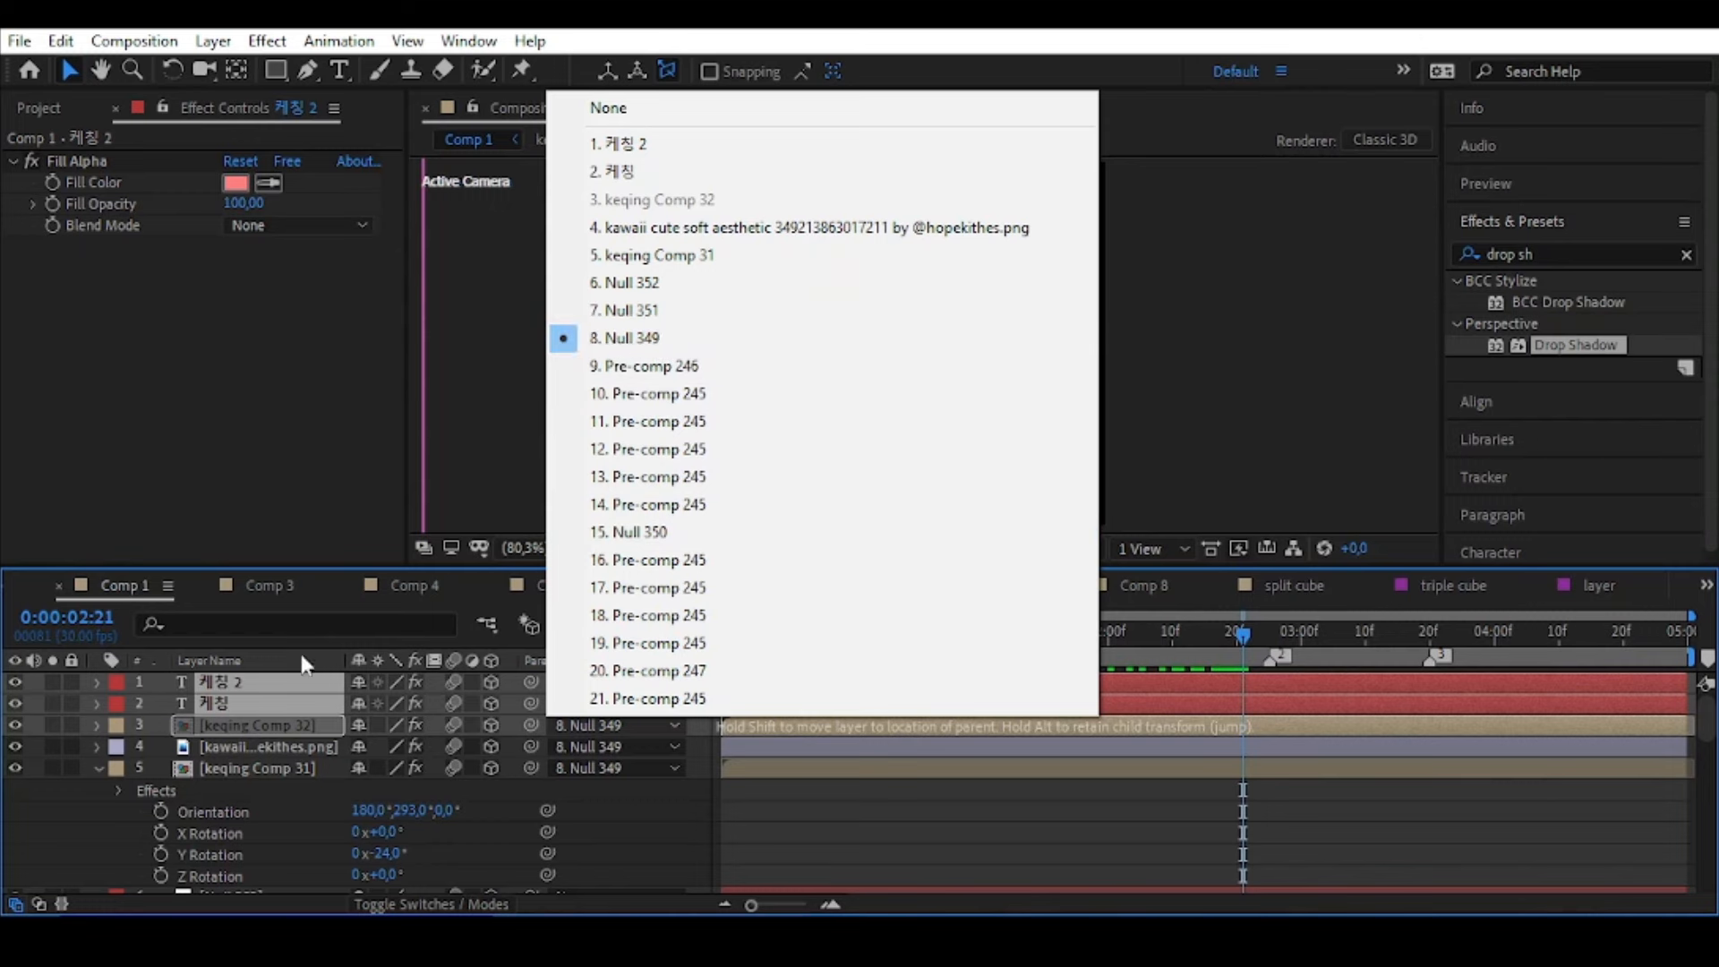
left_click(659, 340)
Shift the keqing Comp 32 cutout to Position 295.3, -180, -164.3 and return the playhead to the composition's start
left_click(256, 748)
left_click(270, 731)
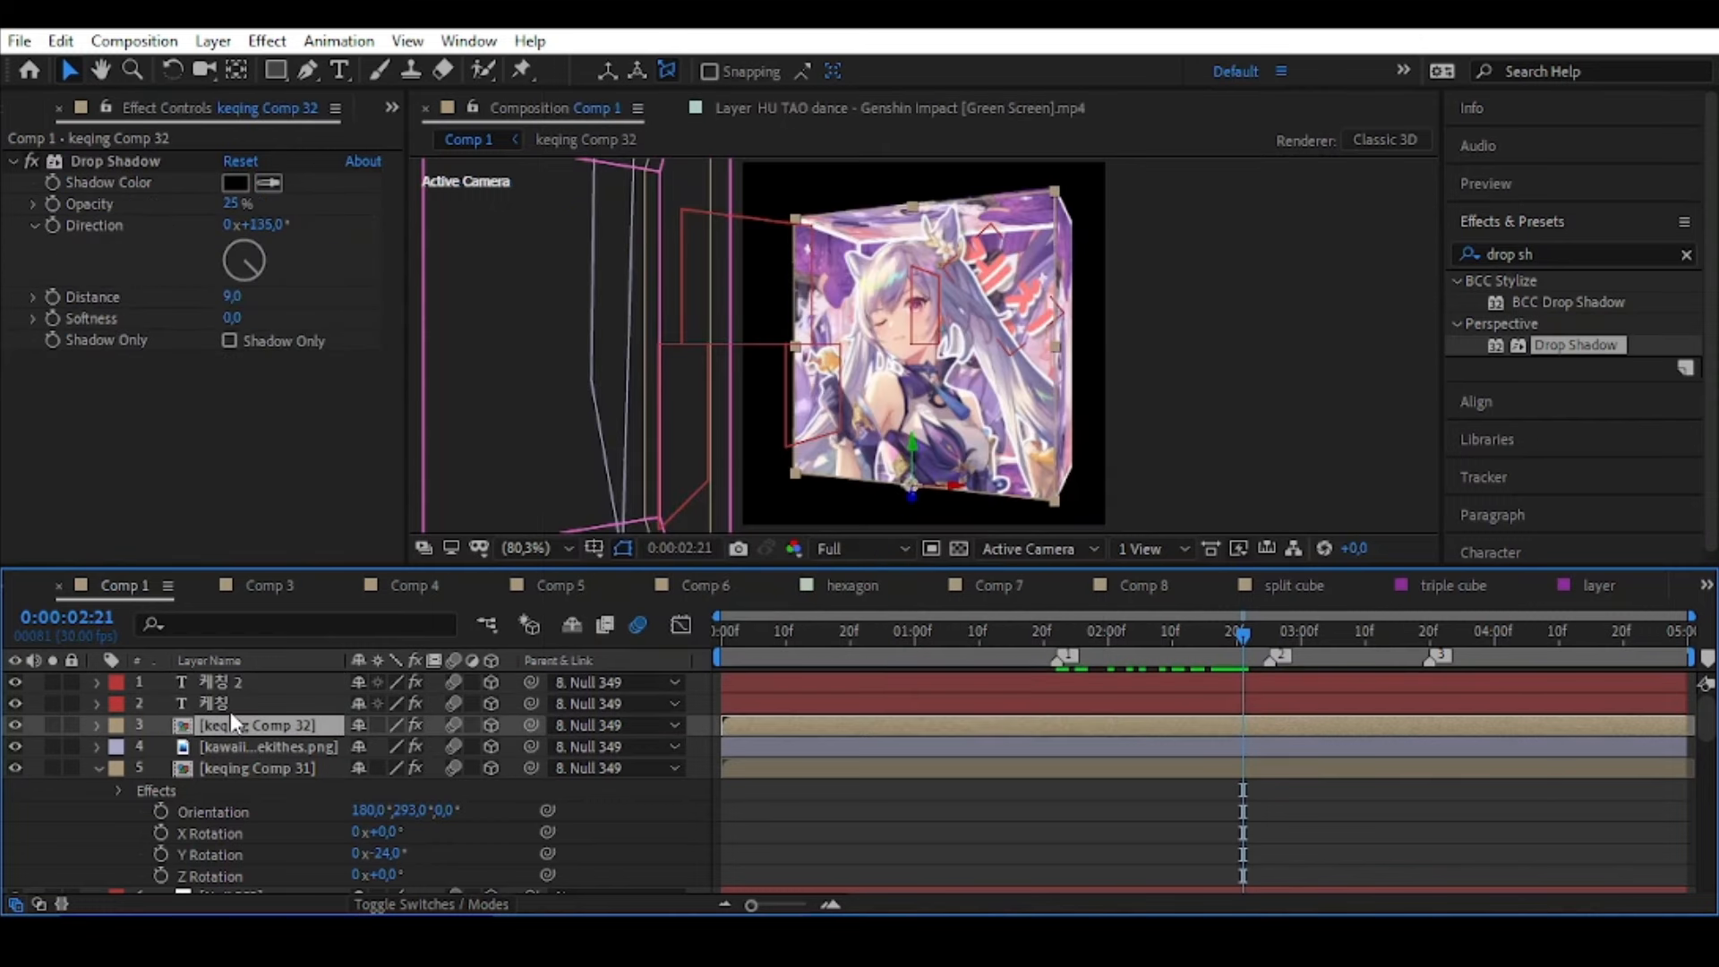
key("p")
left_click_drag(459, 746, 400, 745)
left_click_drag(952, 491, 942, 484)
left_click_drag(1231, 627, 341, 741)
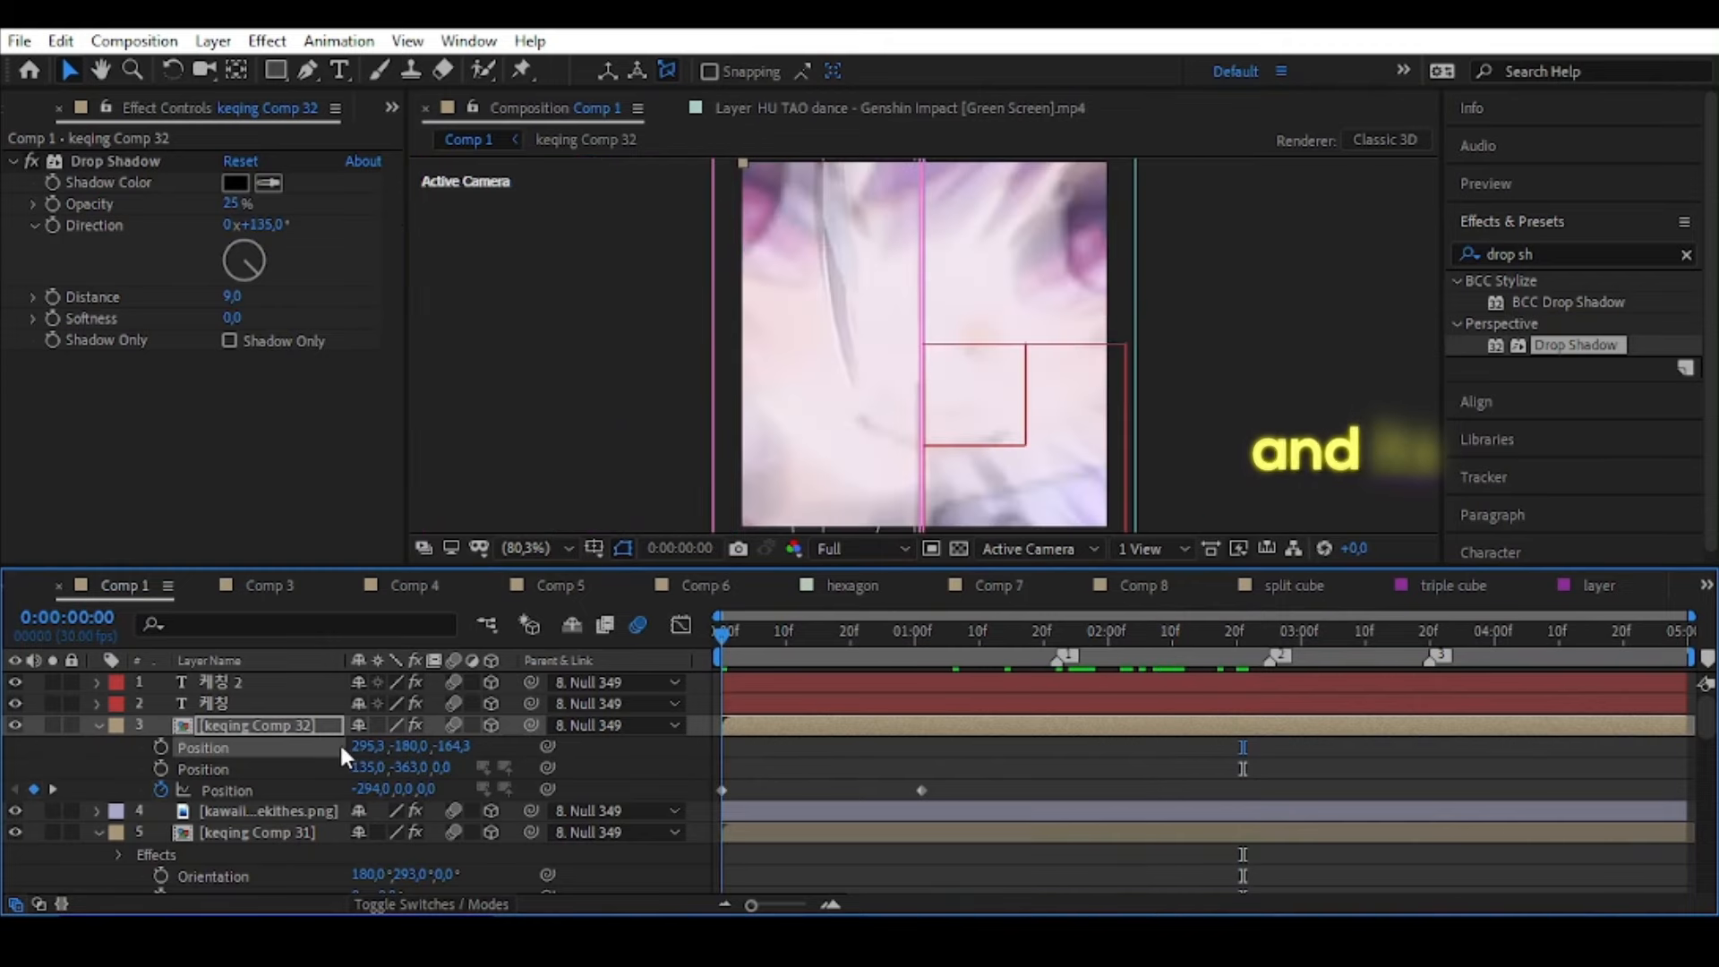